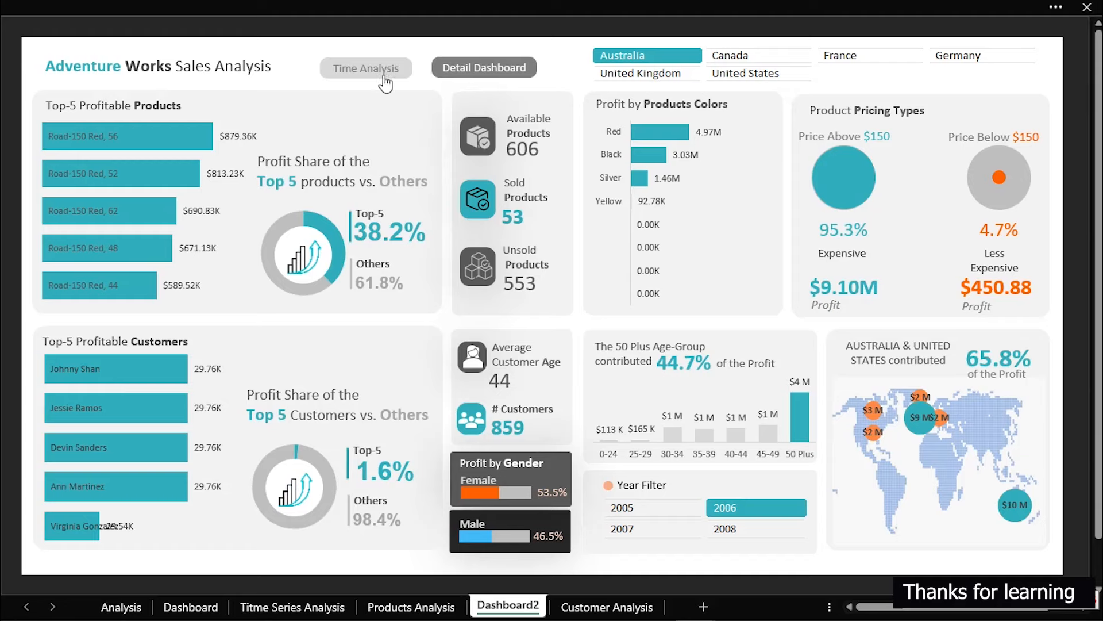
Step: View the Time Analysis dashboard, the Detail Dashboard and the Time Analysis dashboard again in the finished Adventure Works report
left_click(380, 68)
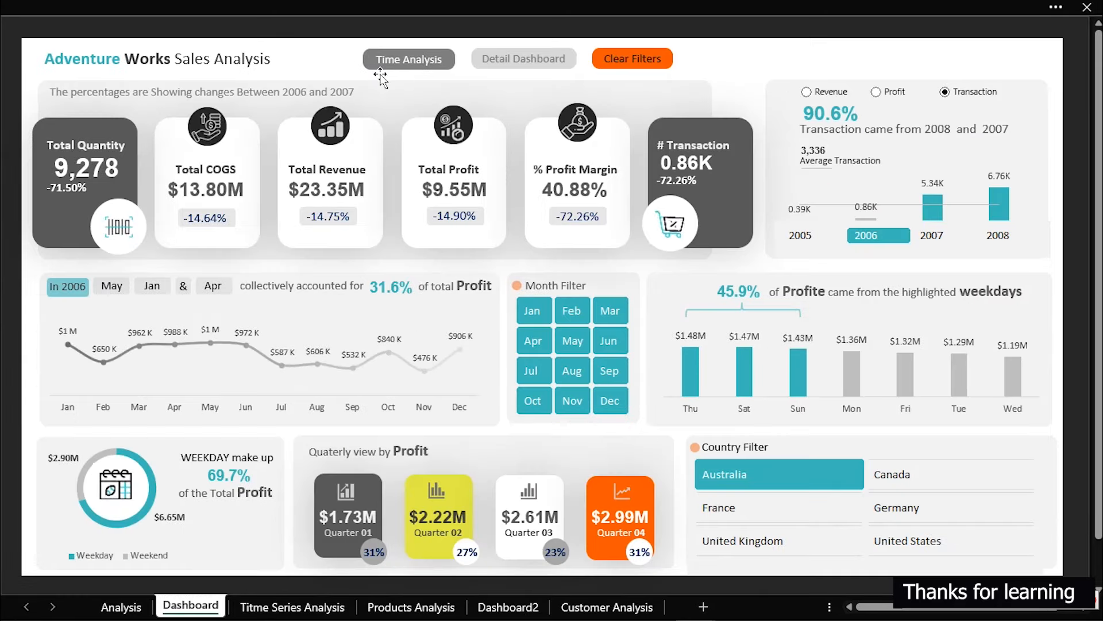
left_click(526, 59)
left_click(394, 69)
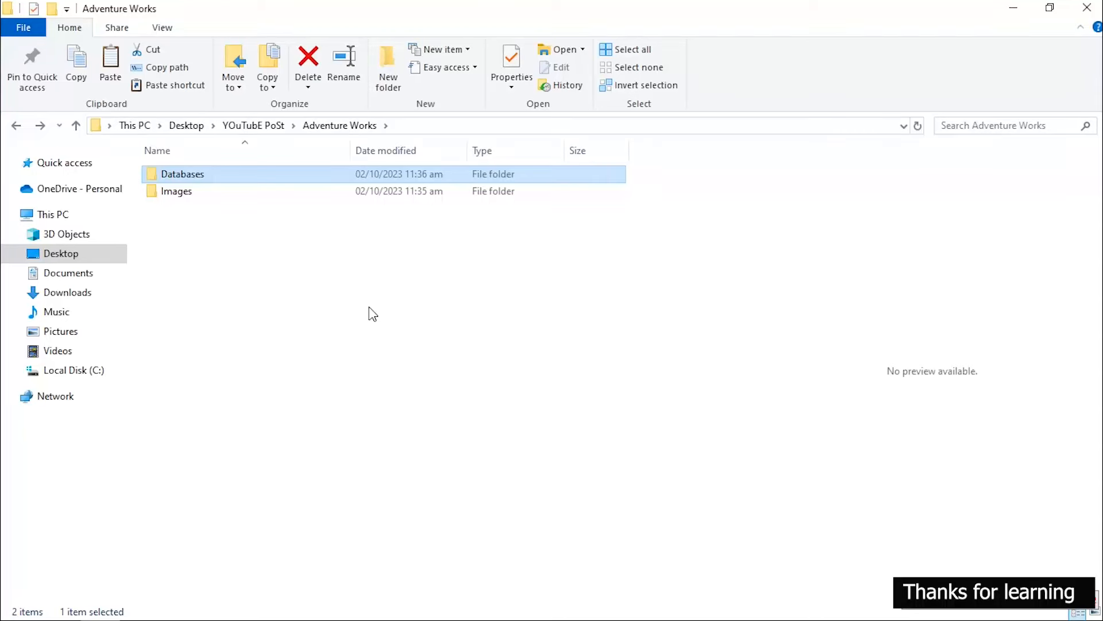
Step: Switch to File Explorer and locate the AdventureWorks workbook in the Databases folder of Adventure Works
double_click(205, 170)
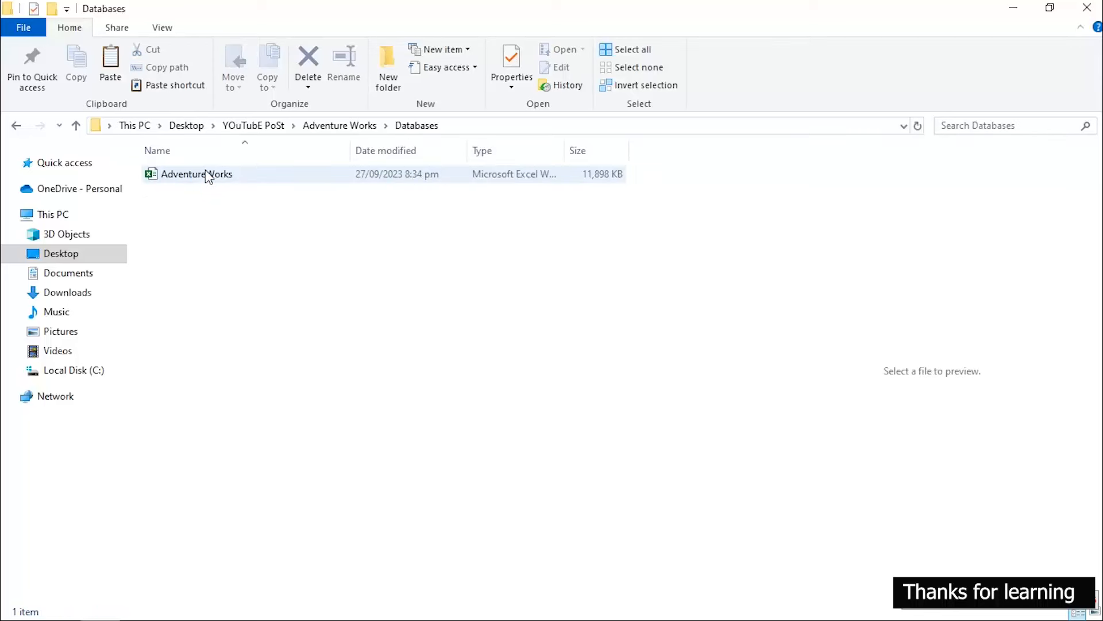
left_click(213, 174)
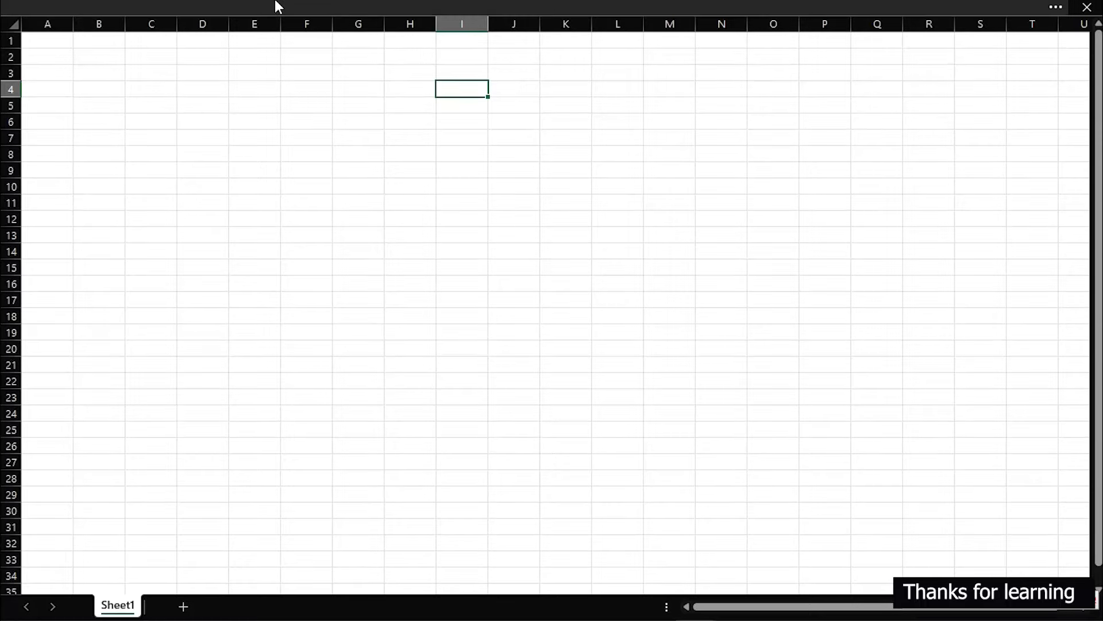
Step: Switch to the blank Excel workbook and import the AdventureWorks workbook from the Databases folder as a data source
left_click(454, 7)
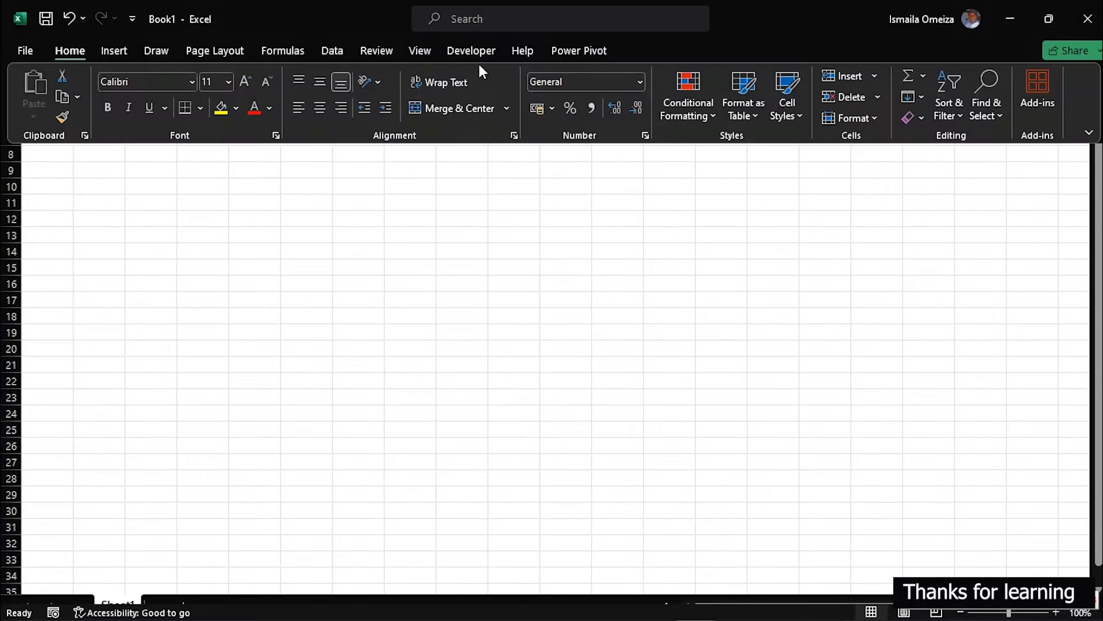
left_click(334, 54)
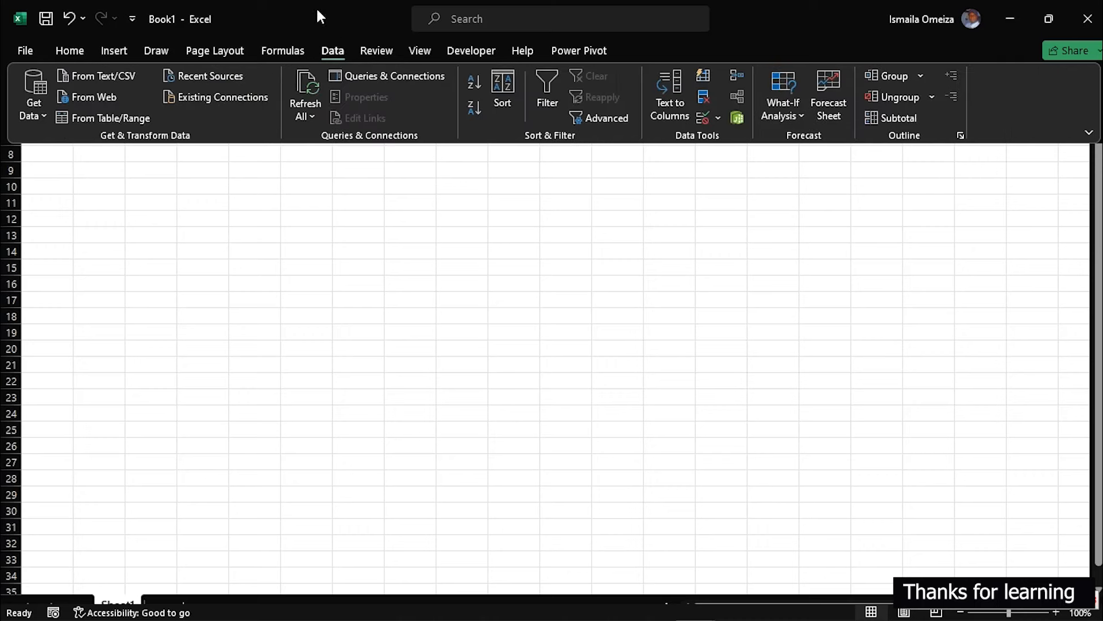
left_click(36, 115)
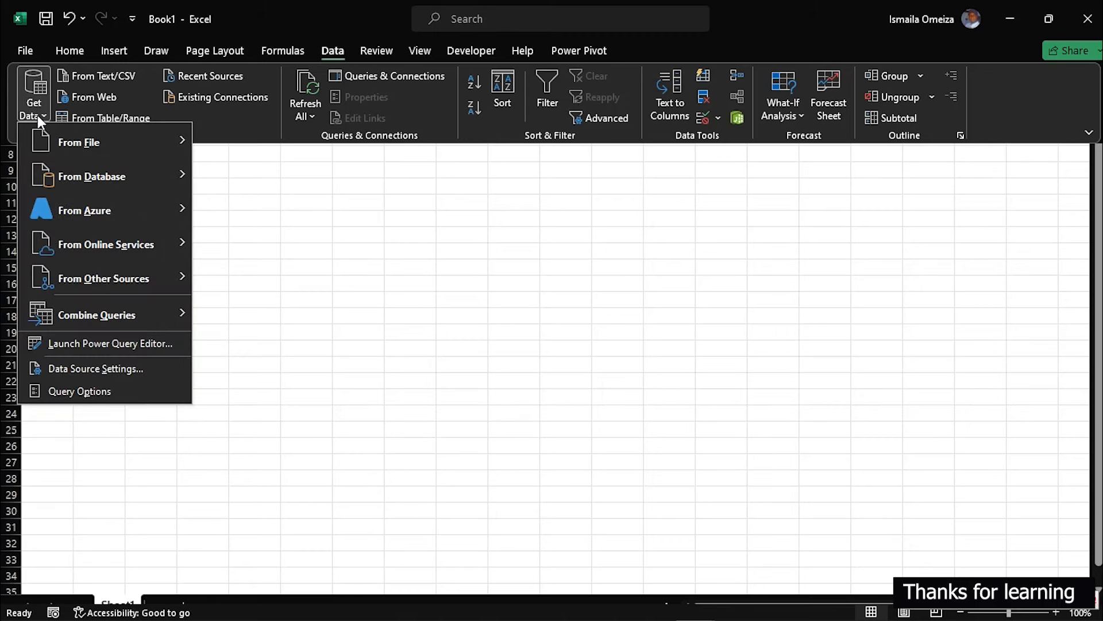
mouse_move(61, 141)
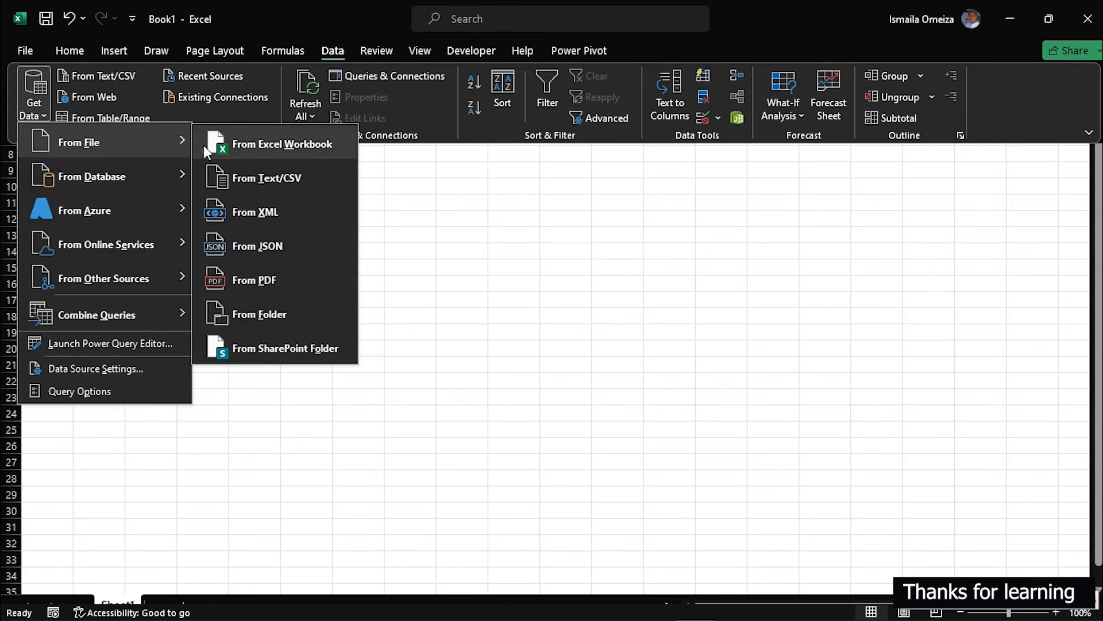
left_click(261, 147)
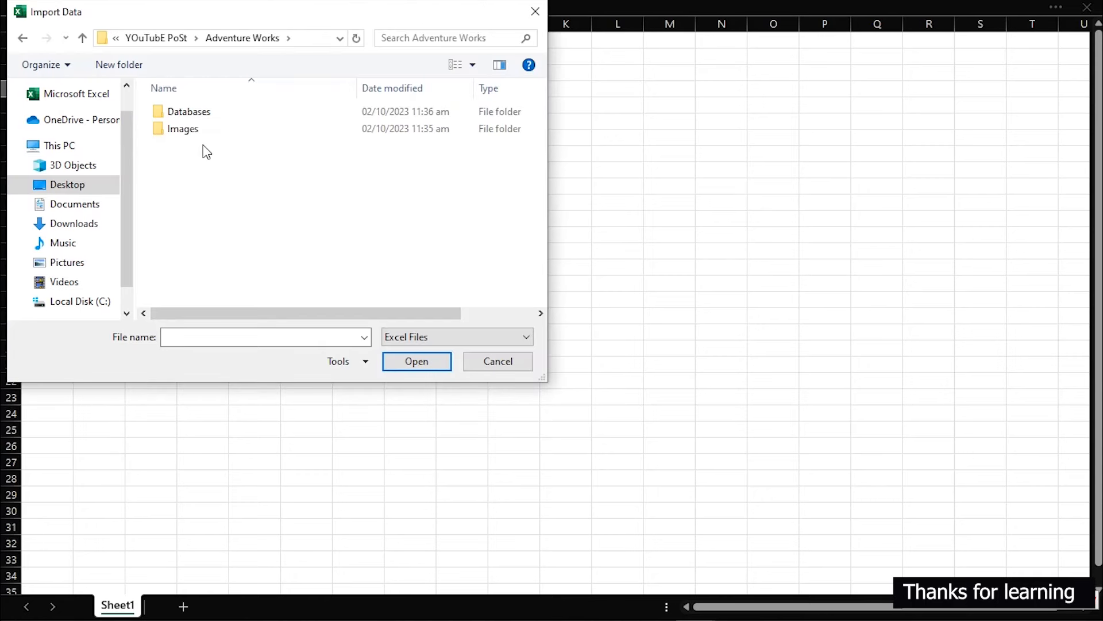
double_click(205, 111)
left_click(183, 115)
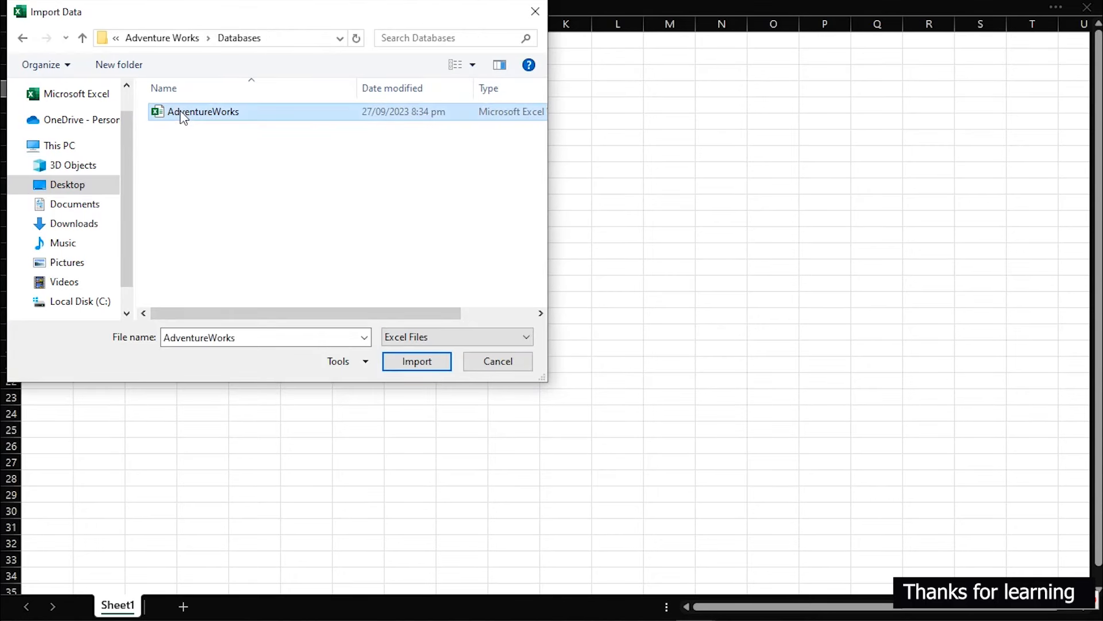
left_click(409, 363)
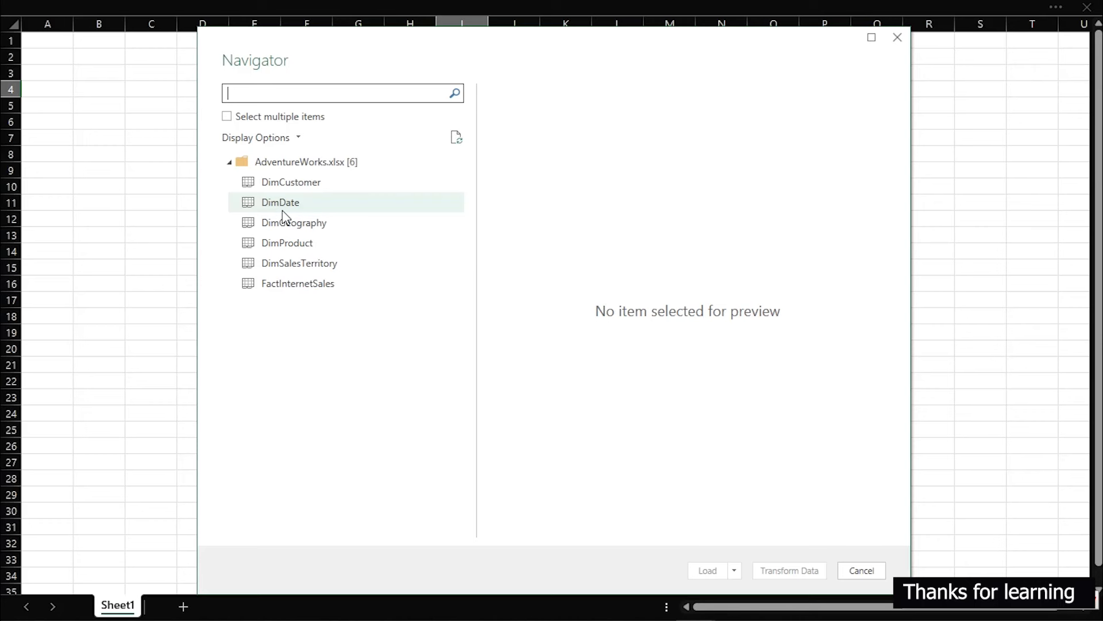
Step: Choose the FactInternetSales table for import and open it in Power Query Editor to review its columns
left_click(303, 287)
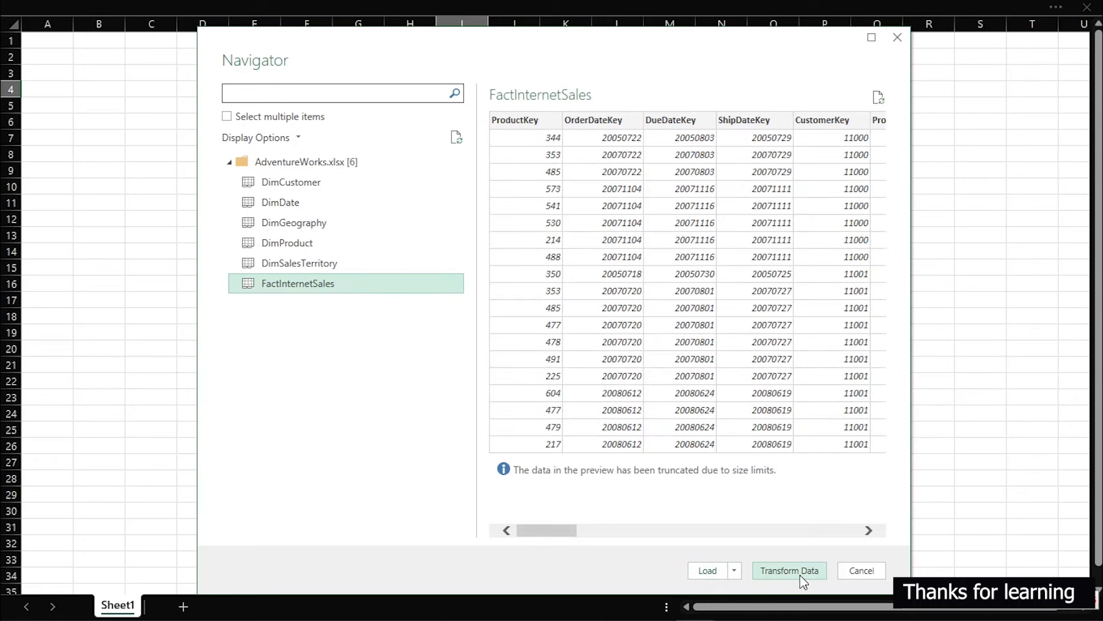
left_click(734, 570)
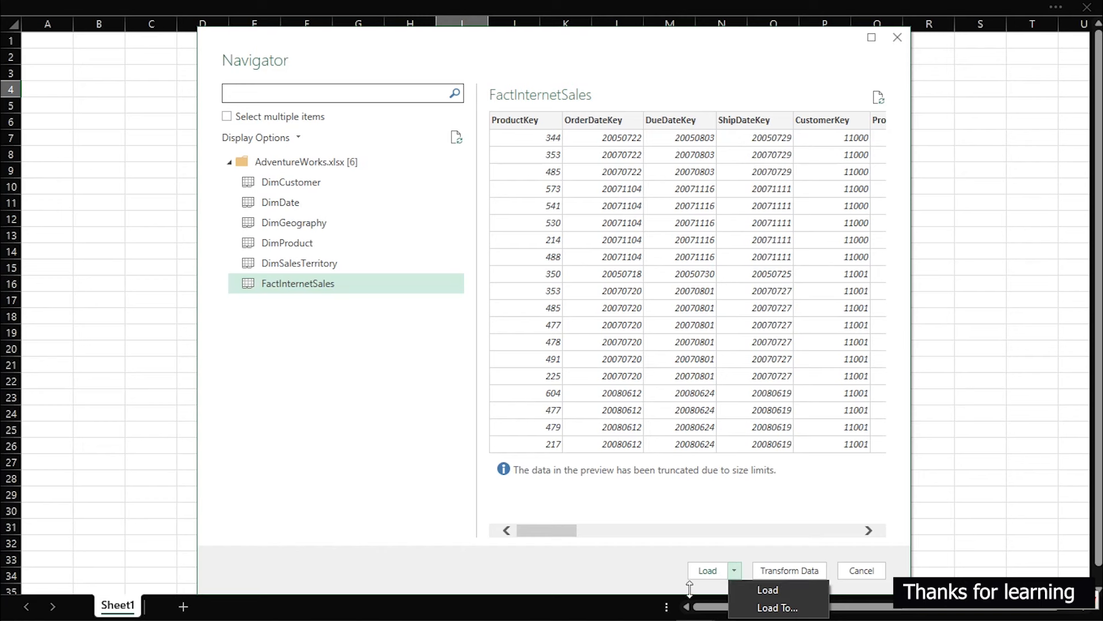
left_click(784, 569)
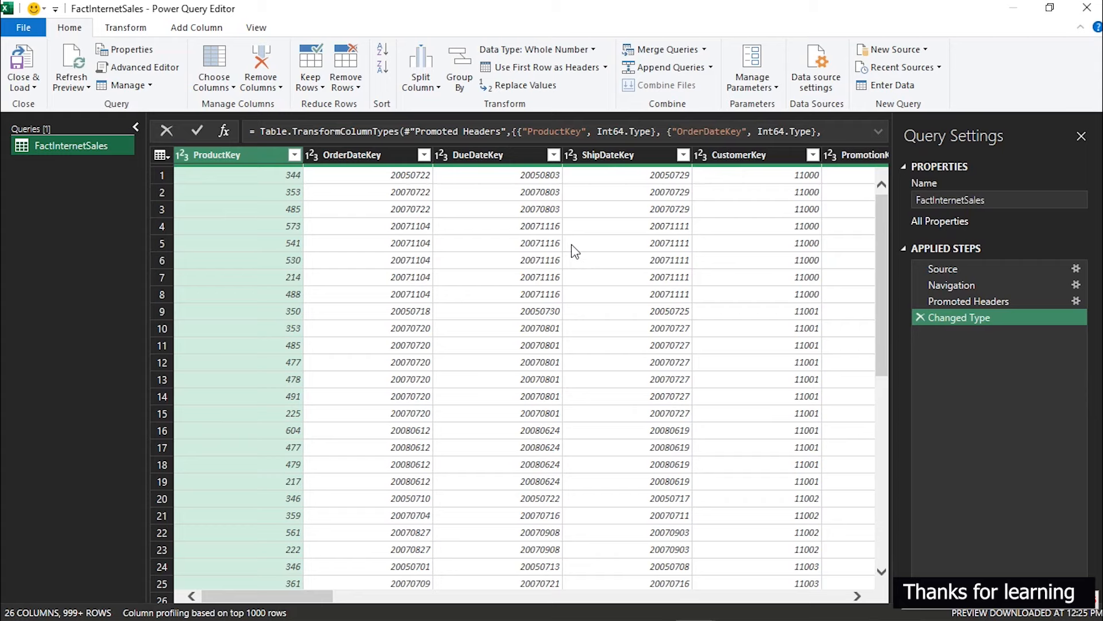
left_click_drag(265, 598, 247, 572)
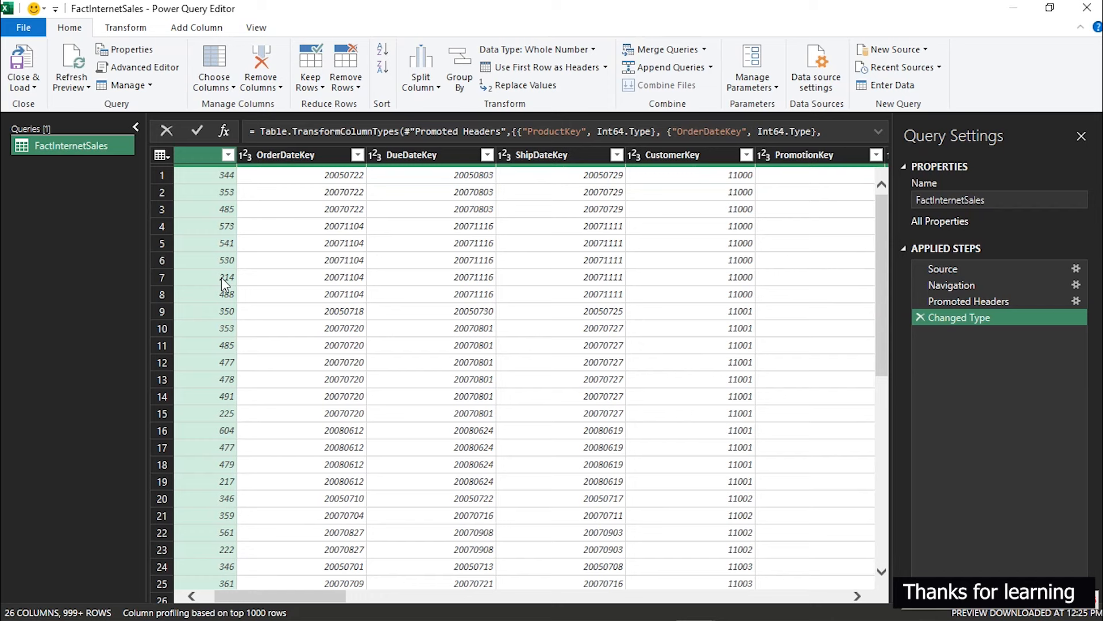
Step: Load FactInternetSales as a connection only and add it to the Data Model
left_click(31, 88)
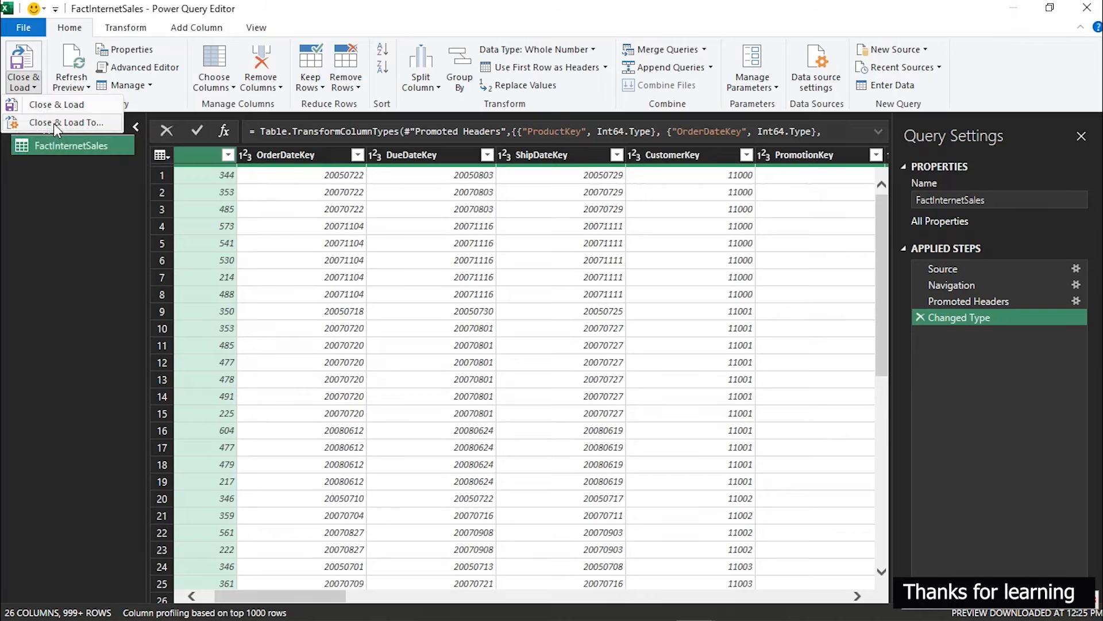
left_click(53, 123)
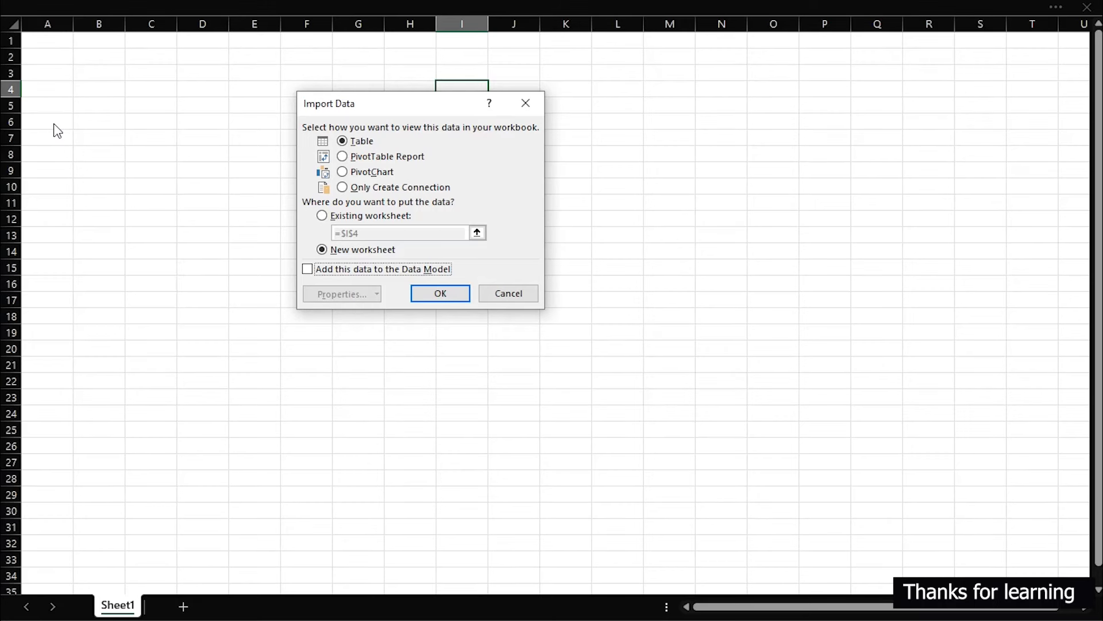
left_click(342, 189)
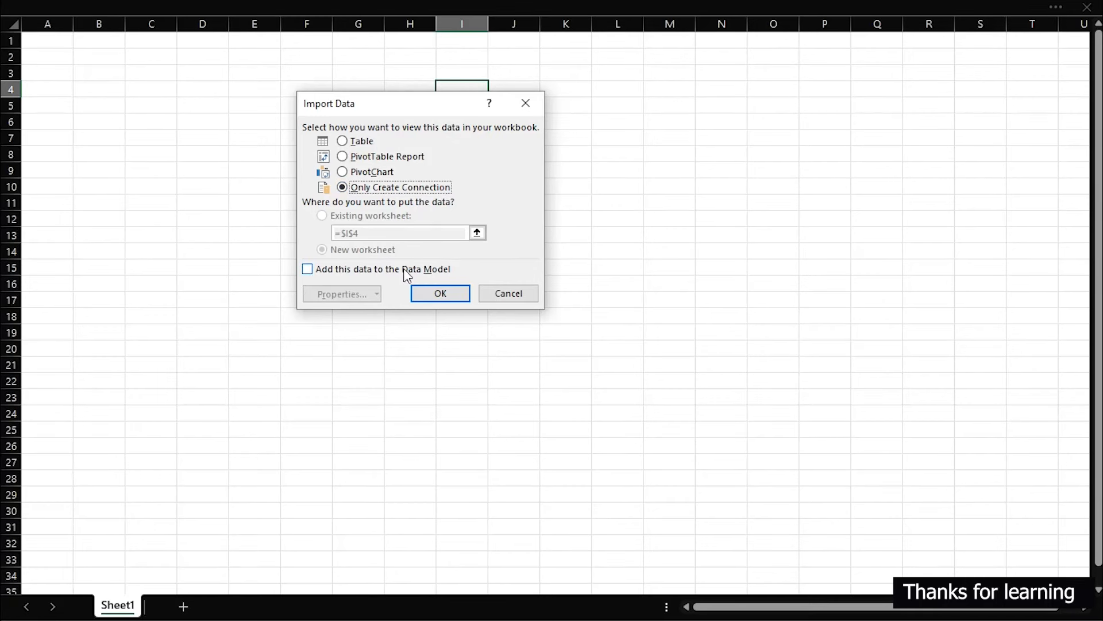
left_click(308, 270)
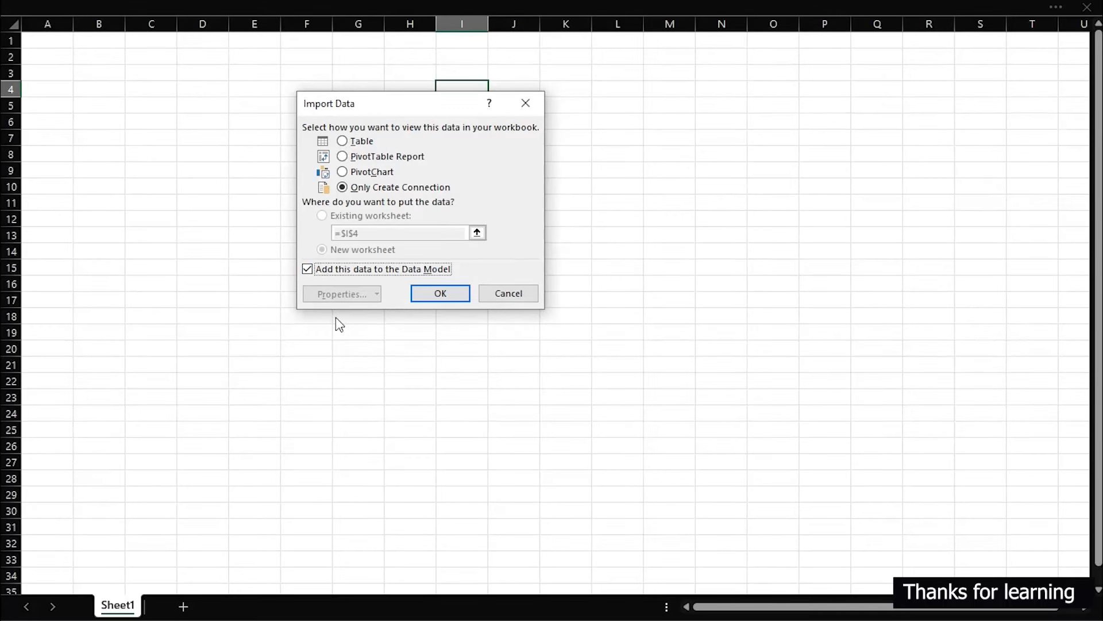
left_click(449, 299)
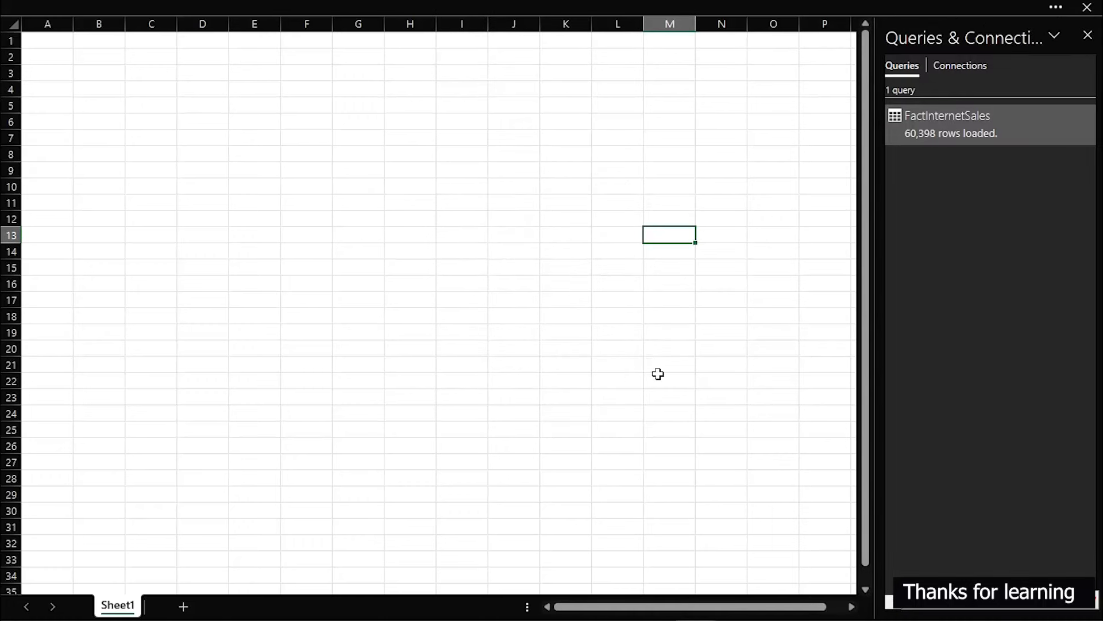
Step: Start another Excel workbook import using the AdventureWorks file as the source
left_click(91, 5)
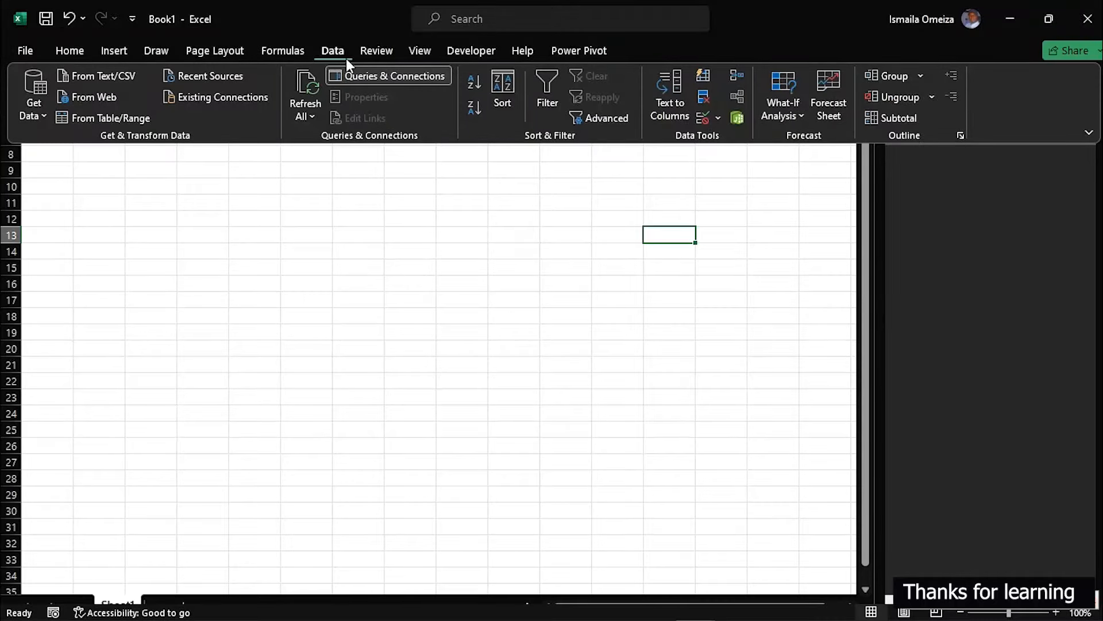
left_click(36, 115)
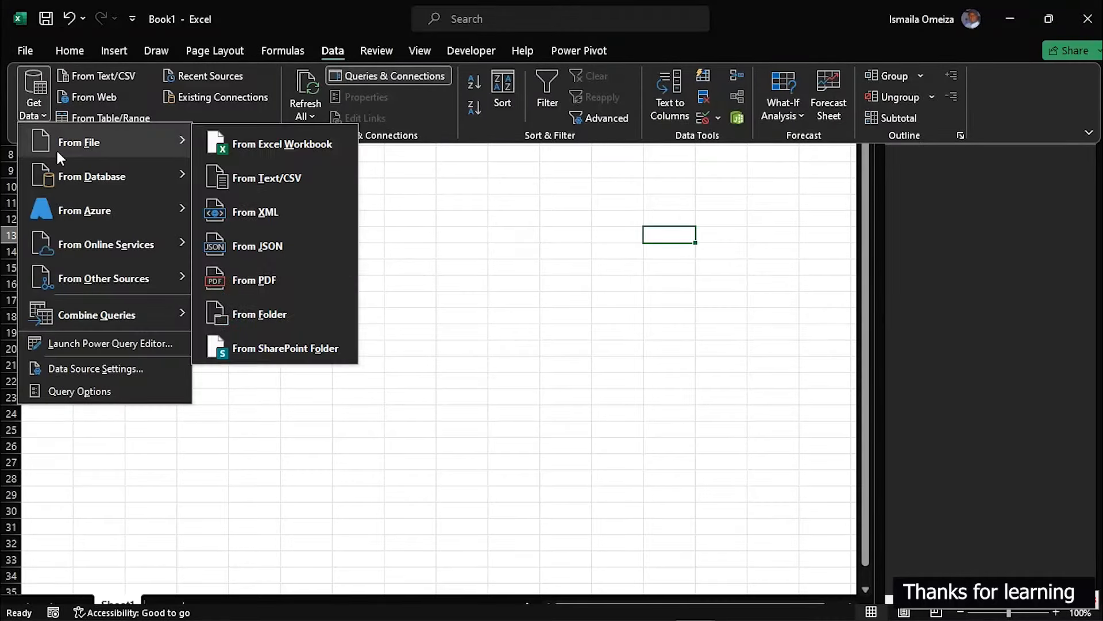
left_click(277, 150)
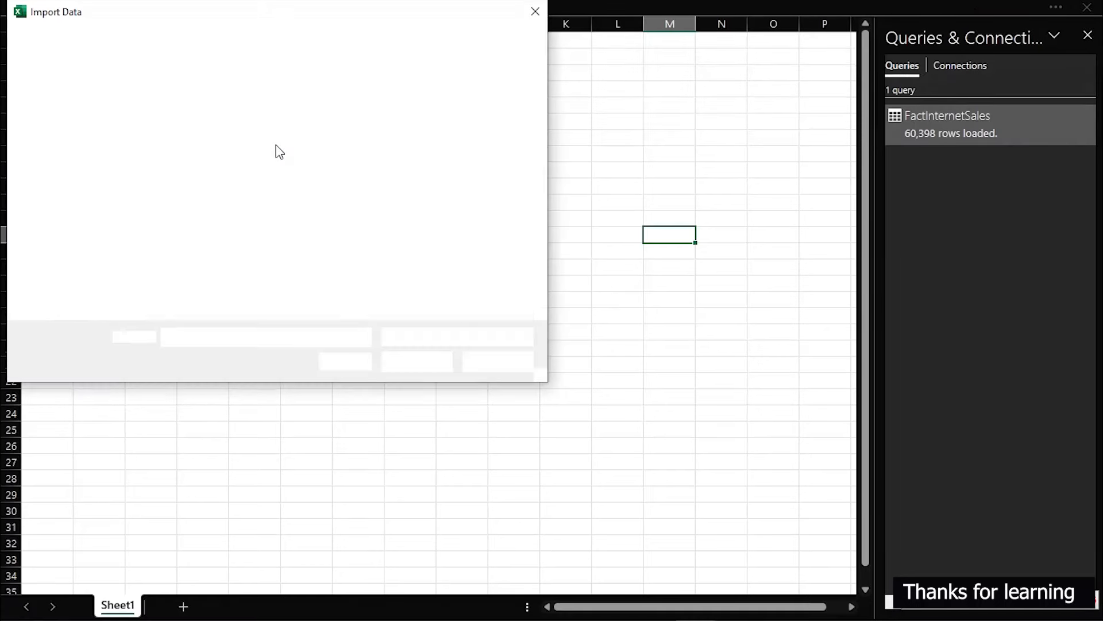
left_click(193, 114)
left_click(430, 361)
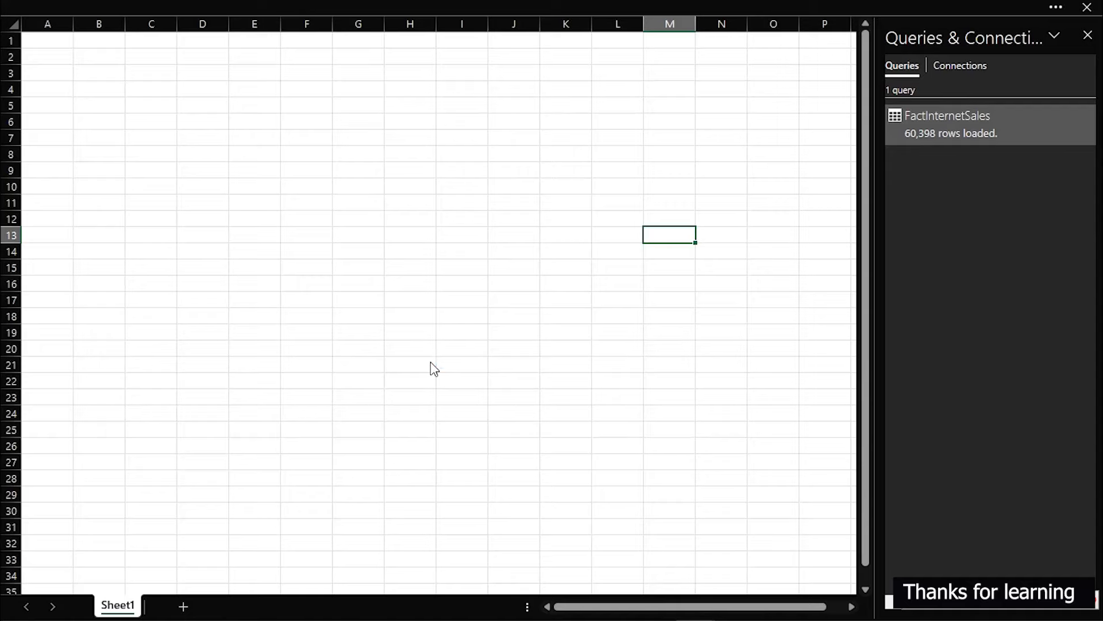
Step: Open the DimSalesTerritory table in Power Query Editor and load it into the workbook with the default settings
left_click(273, 266)
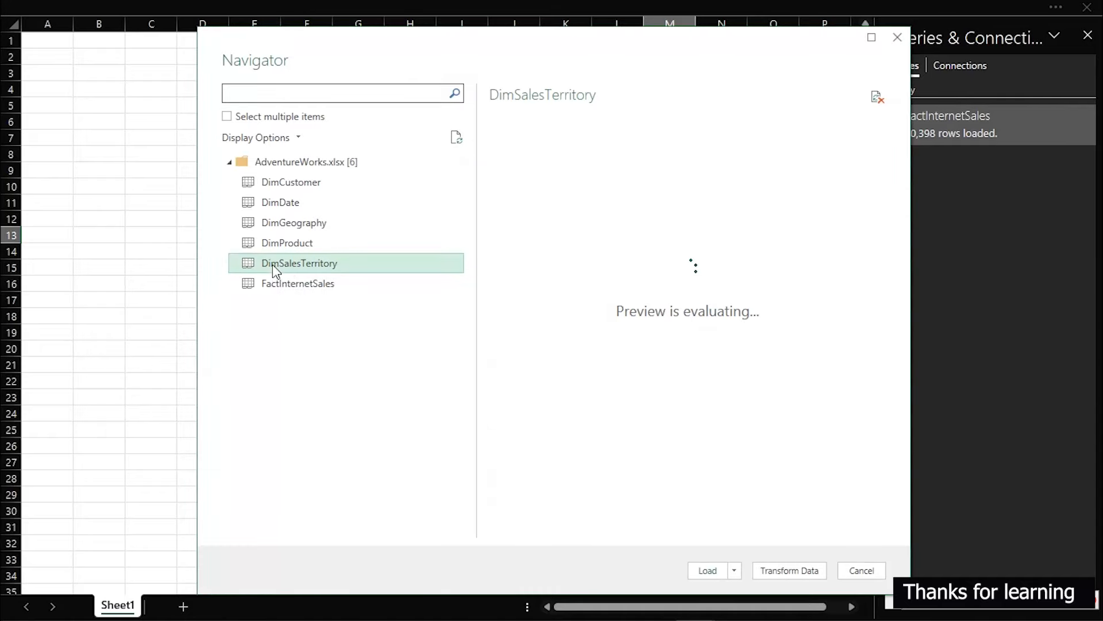
left_click(304, 243)
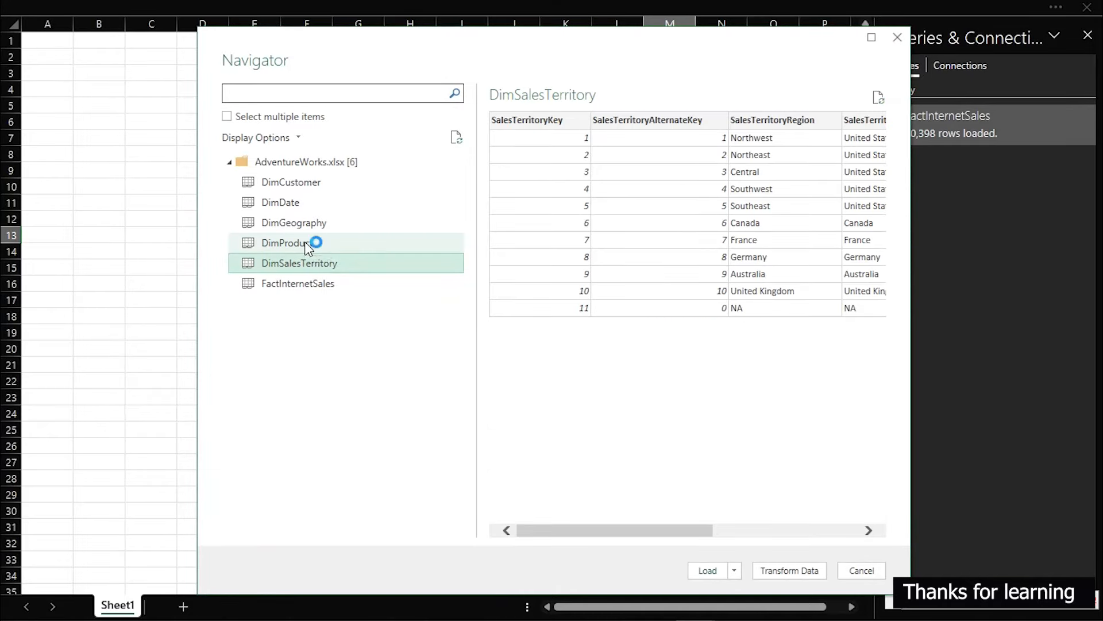
left_click(340, 270)
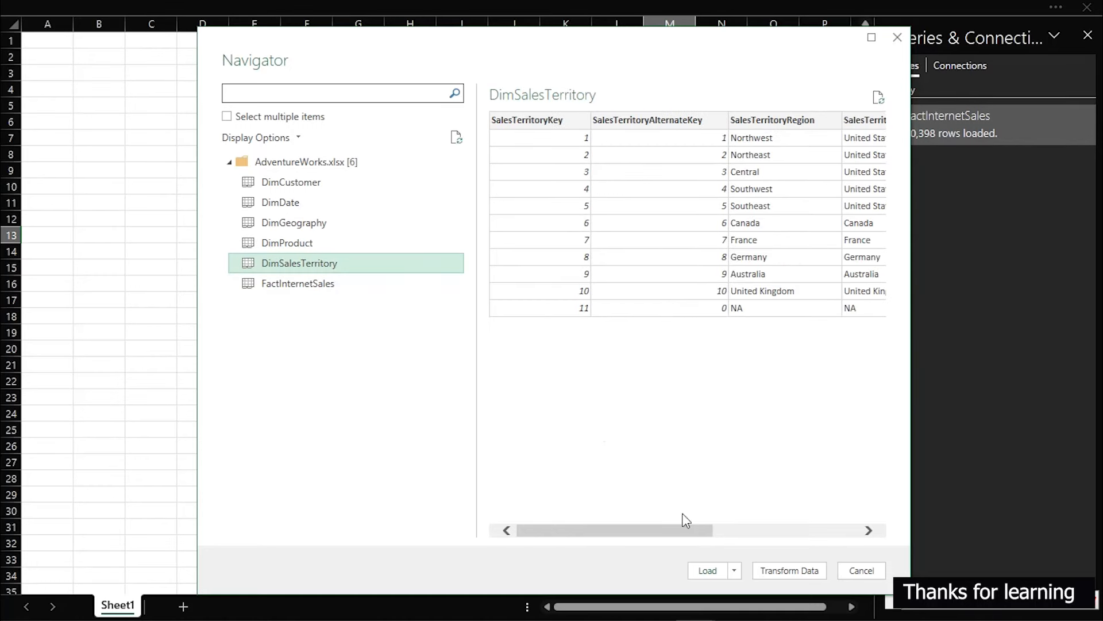
left_click(800, 571)
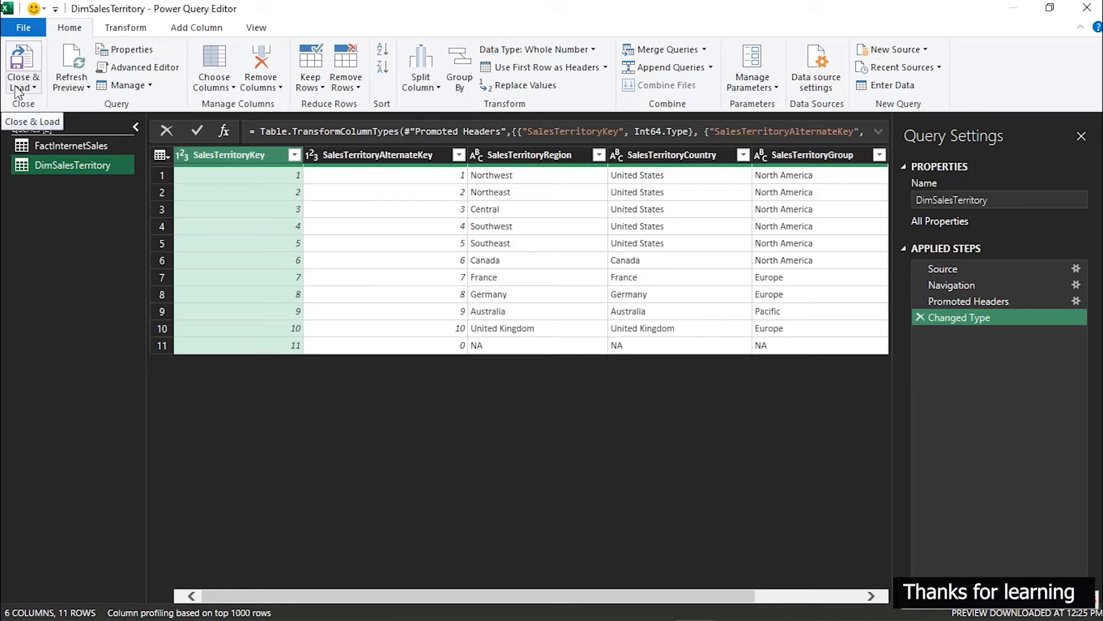
left_click(23, 64)
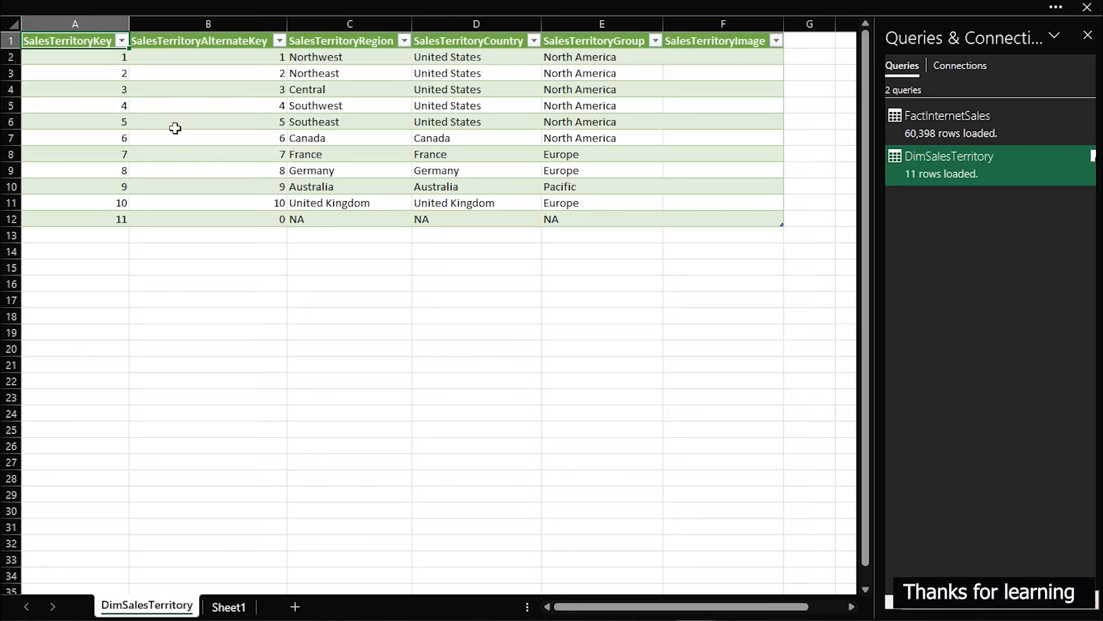
Step: Change the DimSalesTerritory query's load destination to connection only, add it to the Data Model, and accept the possible data loss
mouse_move(940, 171)
right_click(941, 172)
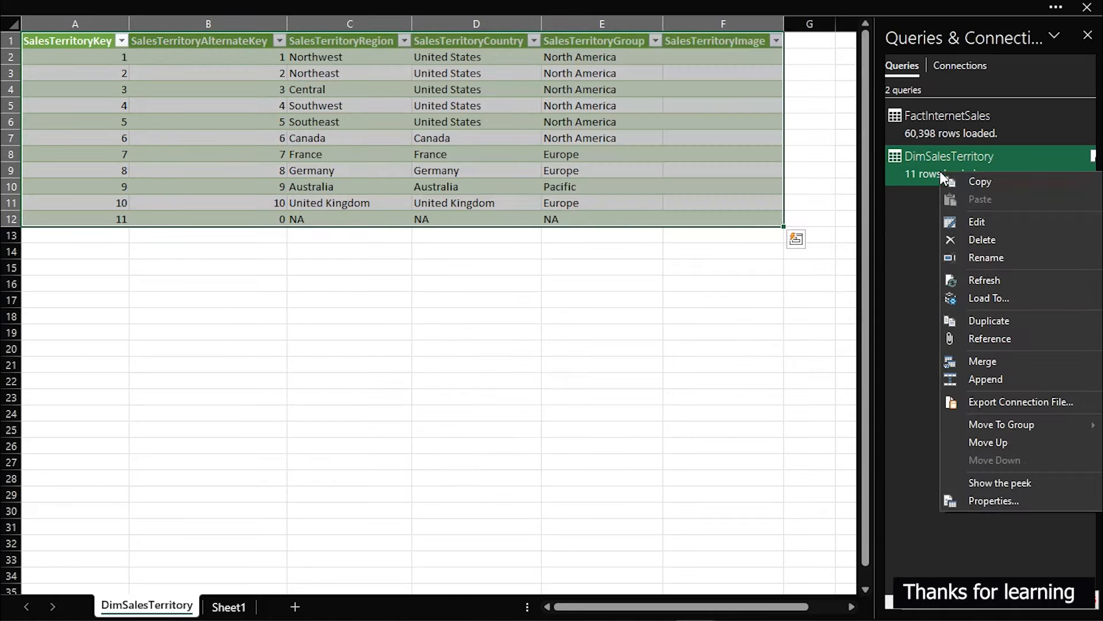
left_click(987, 296)
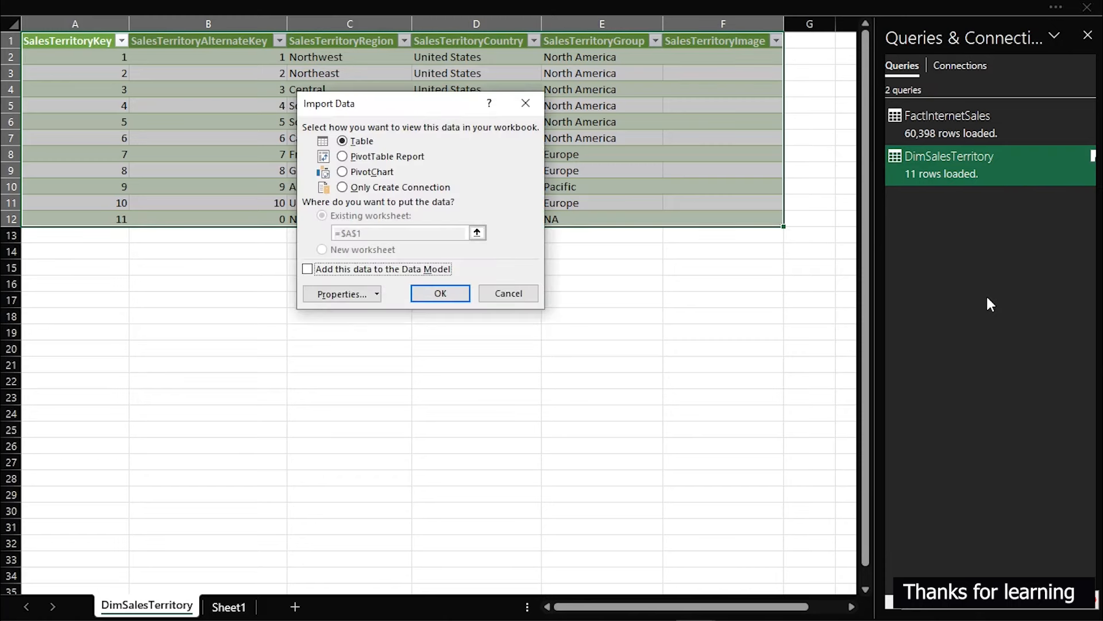
left_click(343, 188)
left_click(309, 272)
left_click(437, 295)
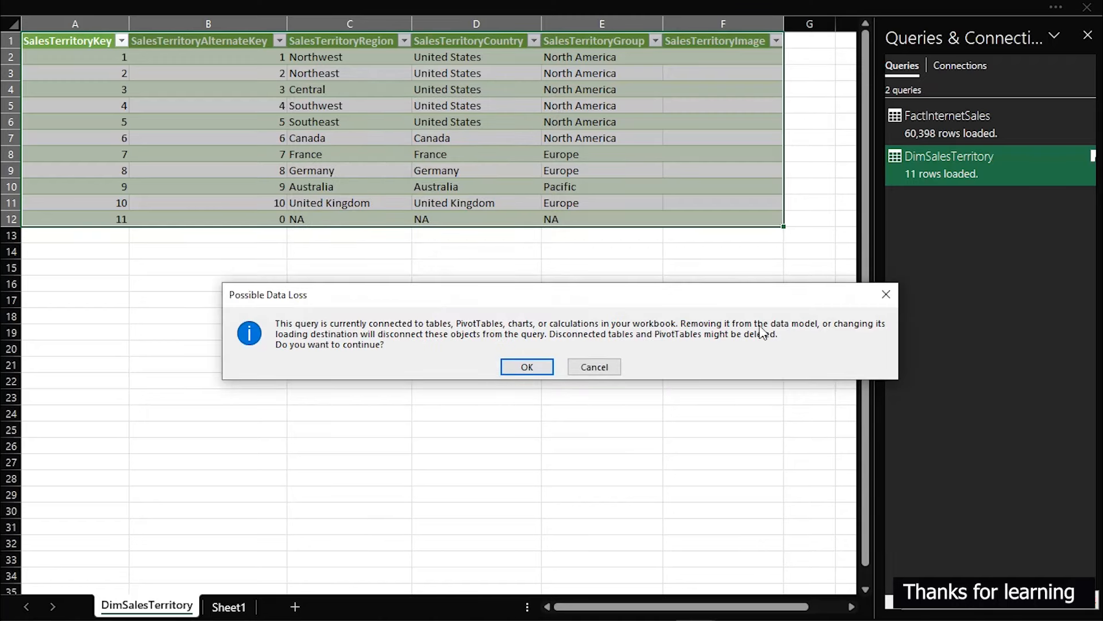
left_click(524, 368)
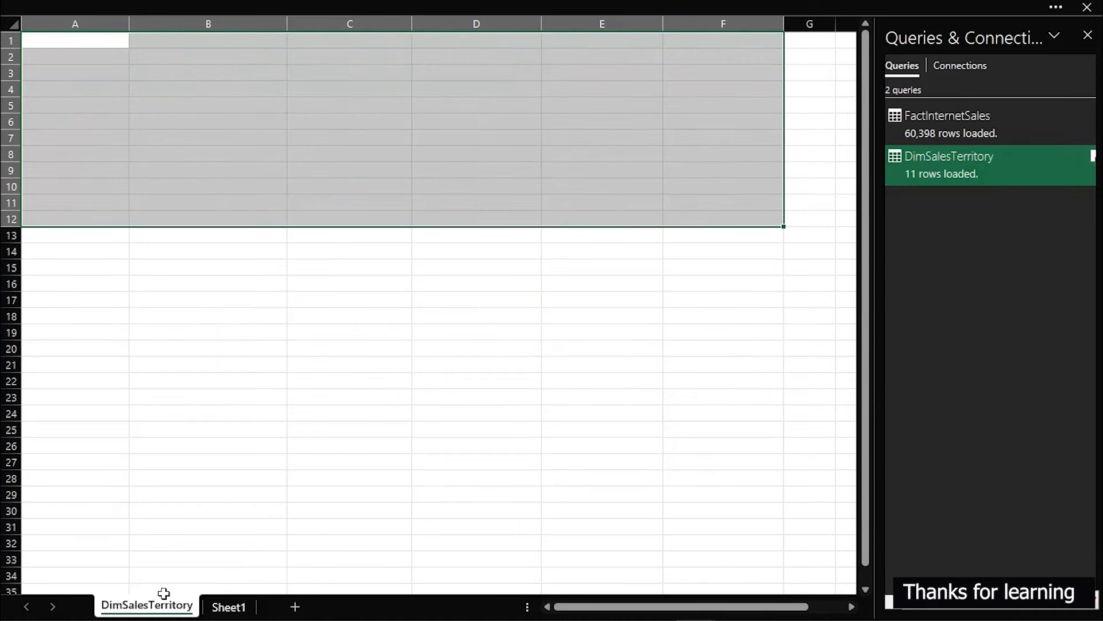
Step: Deselect the emptied range on the DimSalesTerritory sheet and close the Queries & Connections list
left_click(233, 359)
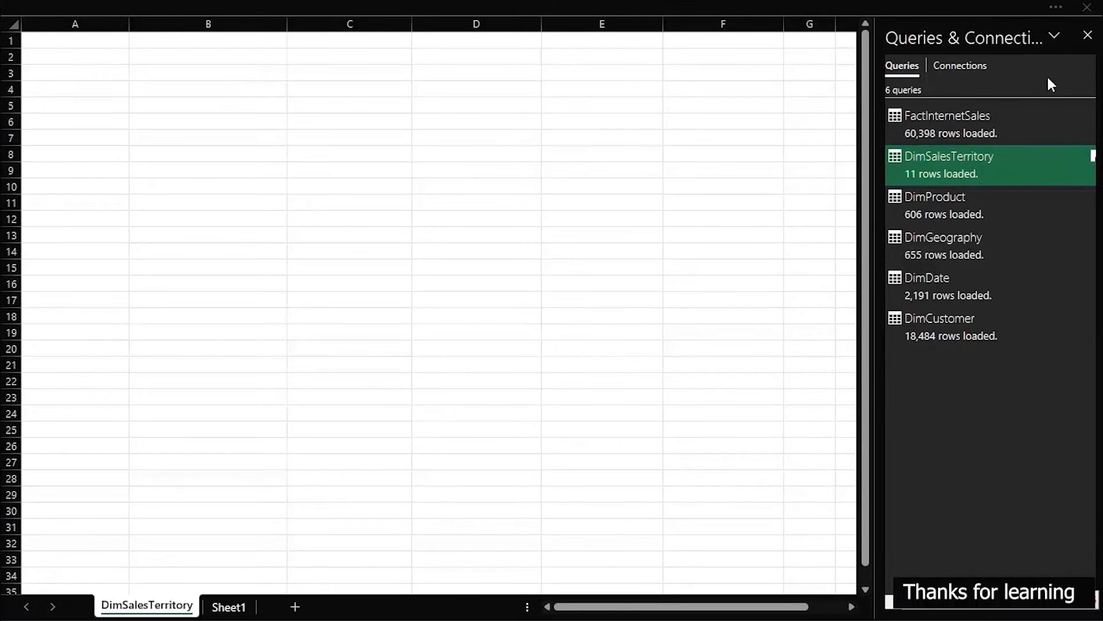
left_click(1087, 37)
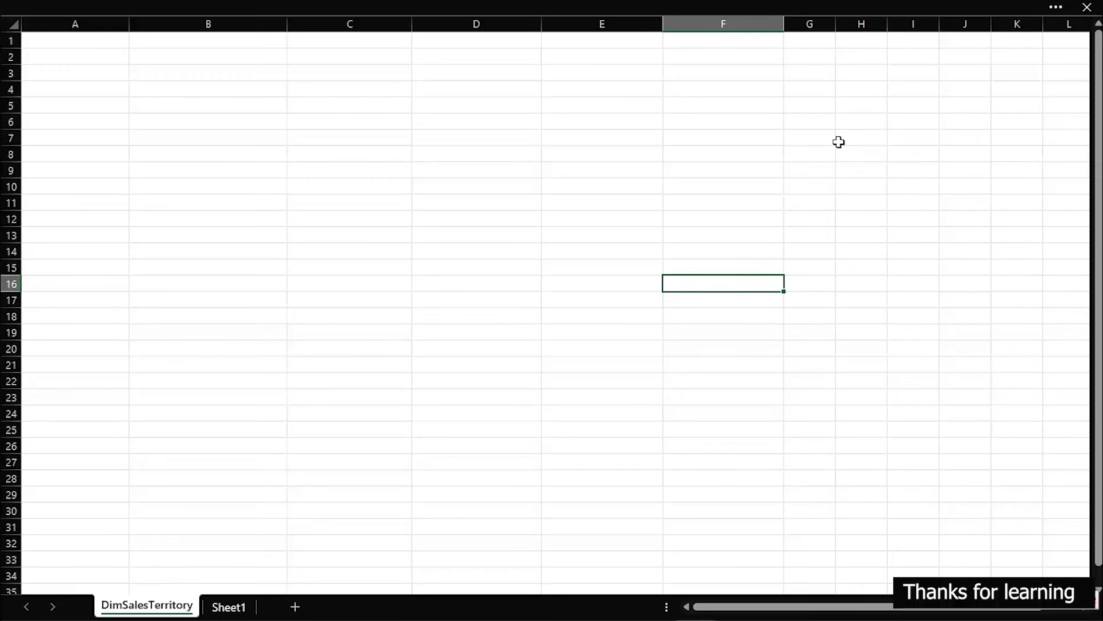
Step: Show the workbook's queries list again and open the DimProduct query for editing in Power Query Editor
left_click(518, 182)
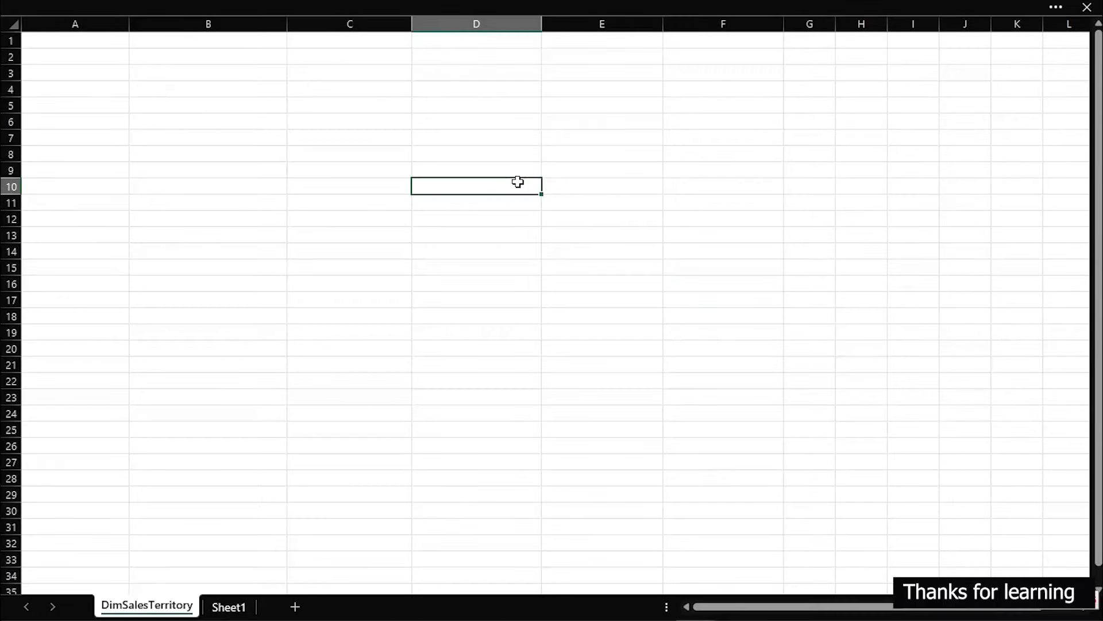
left_click(460, 4)
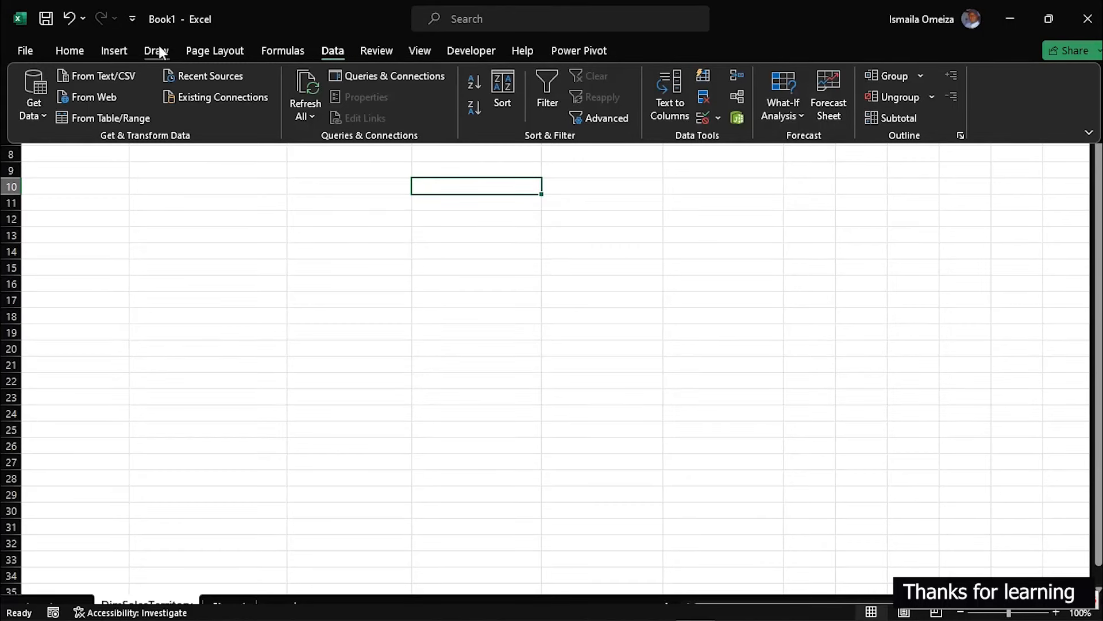
left_click(70, 51)
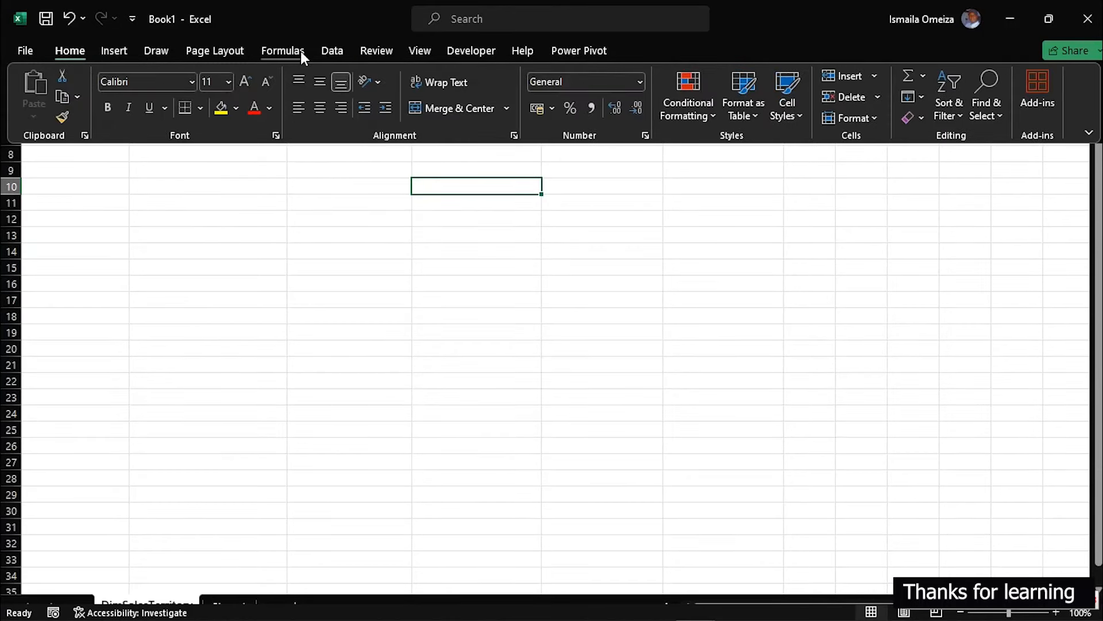
left_click(325, 51)
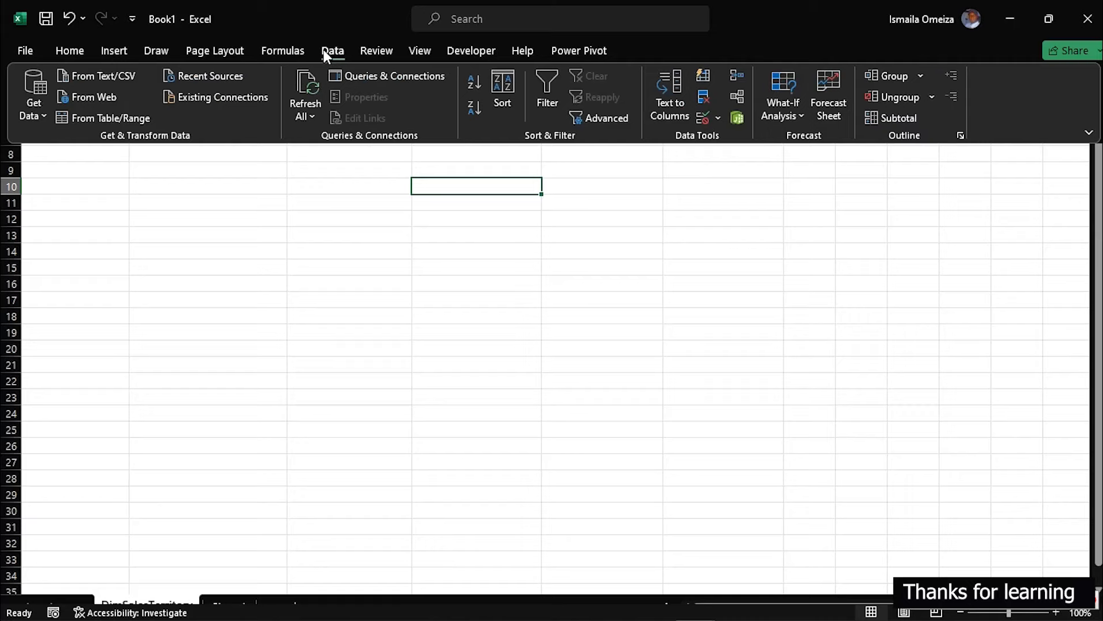
left_click(389, 76)
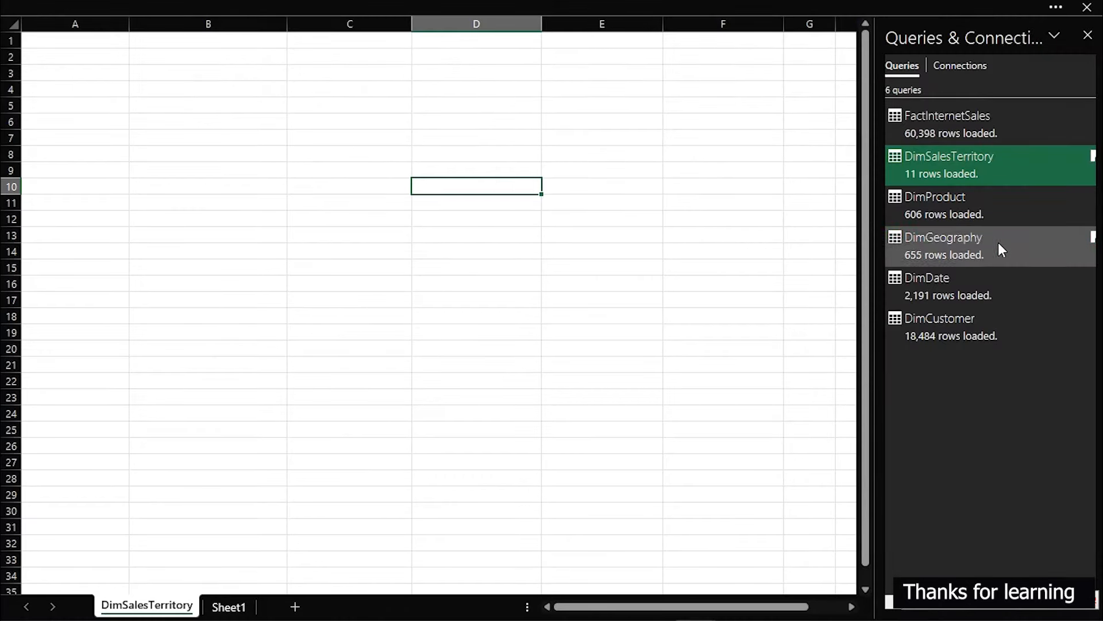
mouse_move(968, 199)
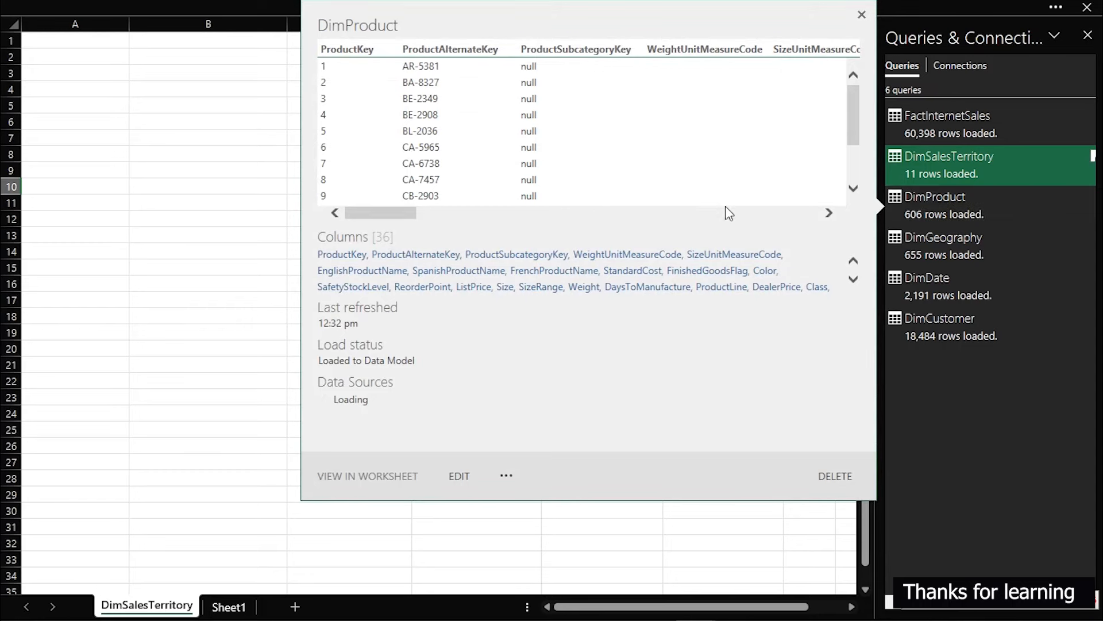
left_click_drag(397, 213, 389, 246)
left_click(465, 479)
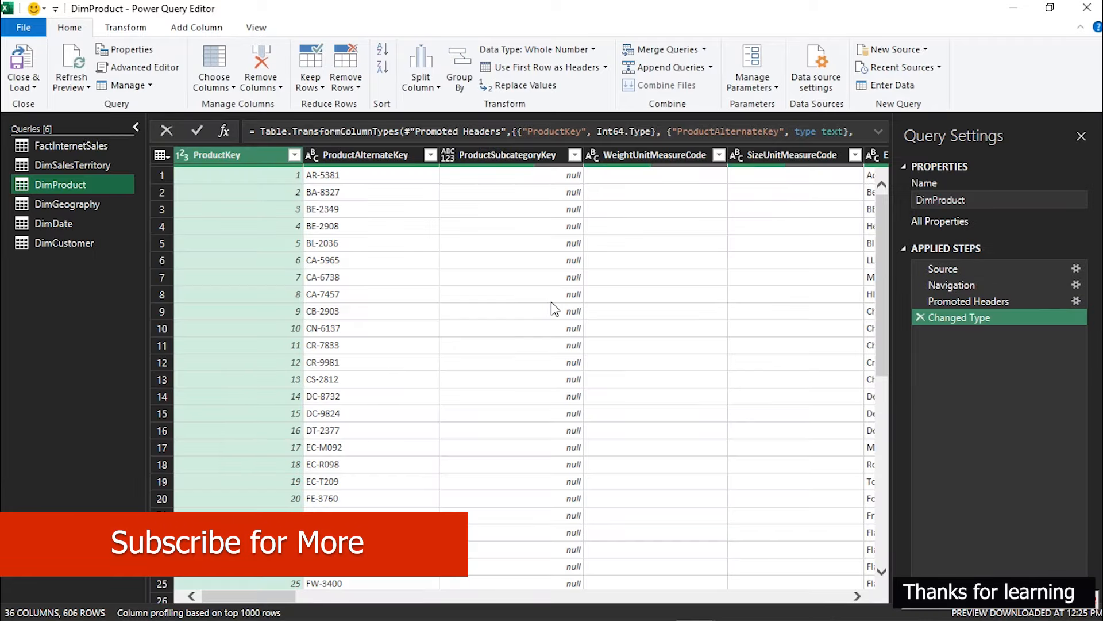
Step: Switch to the FactInternetSales query and look through its columns from first to last
left_click(88, 149)
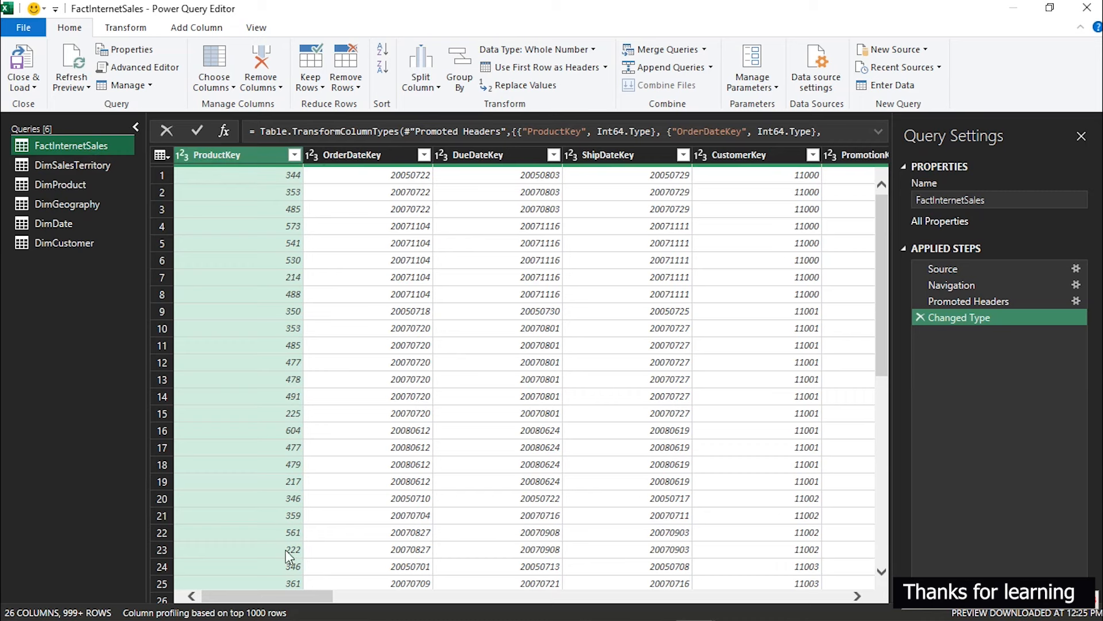
left_click_drag(297, 596, 851, 577)
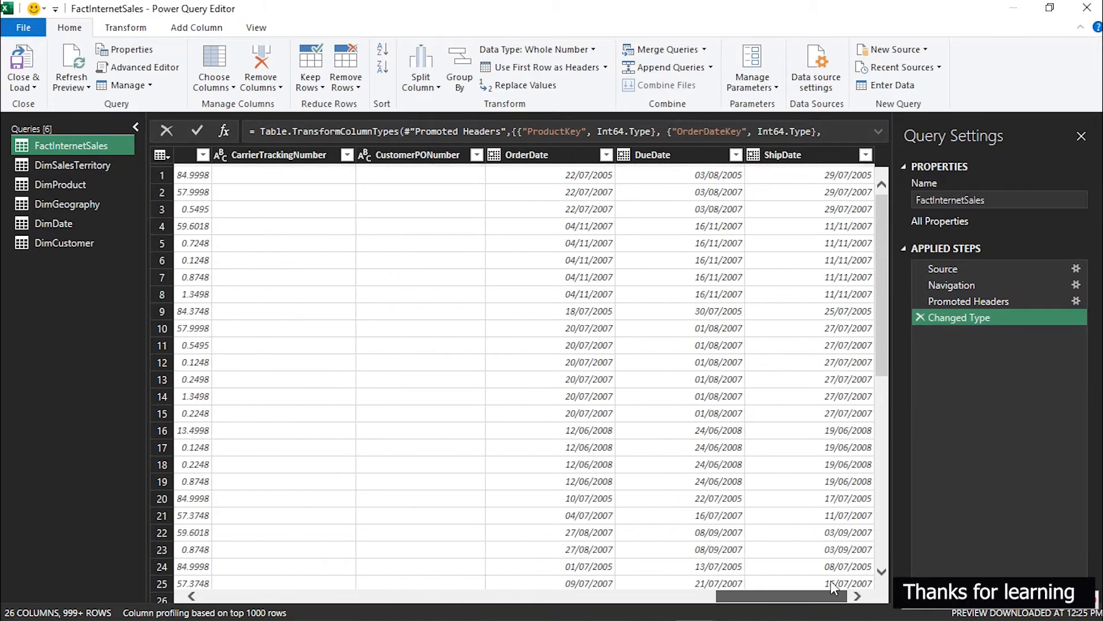
left_click_drag(829, 580, 296, 535)
left_click(235, 153)
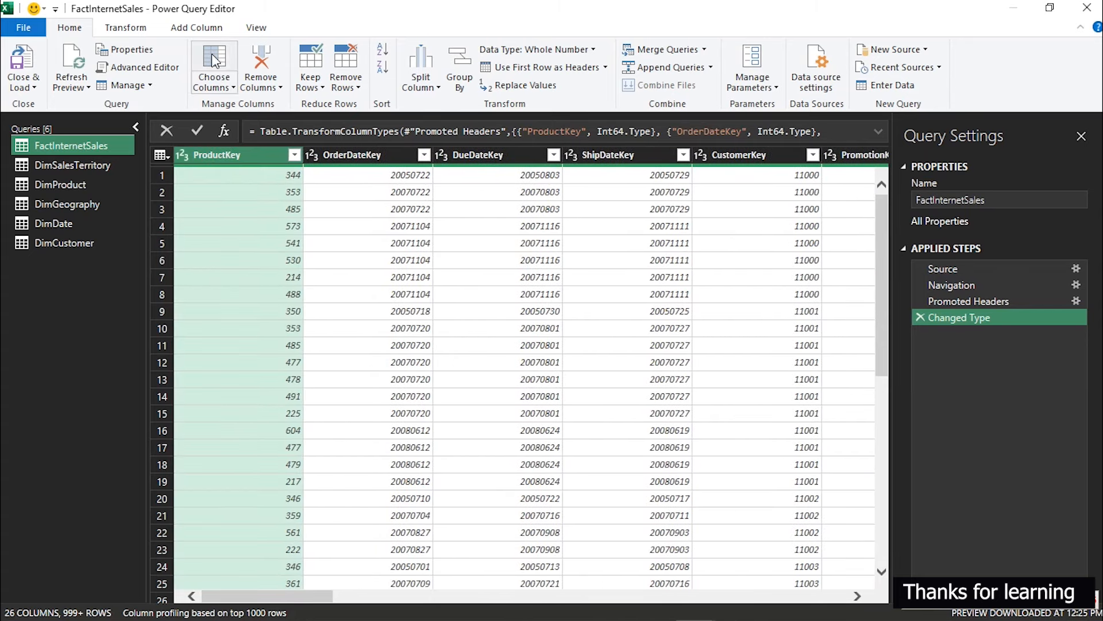
Step: Jump to the TotalProductCost column of FactInternetSales using Go to Column
left_click(222, 86)
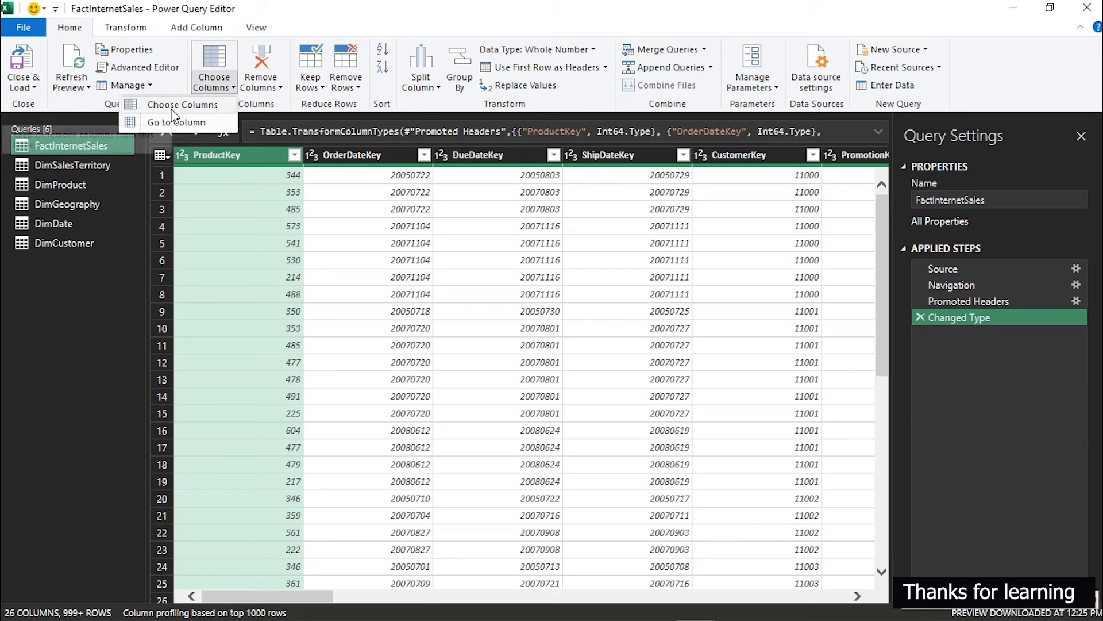
left_click(174, 124)
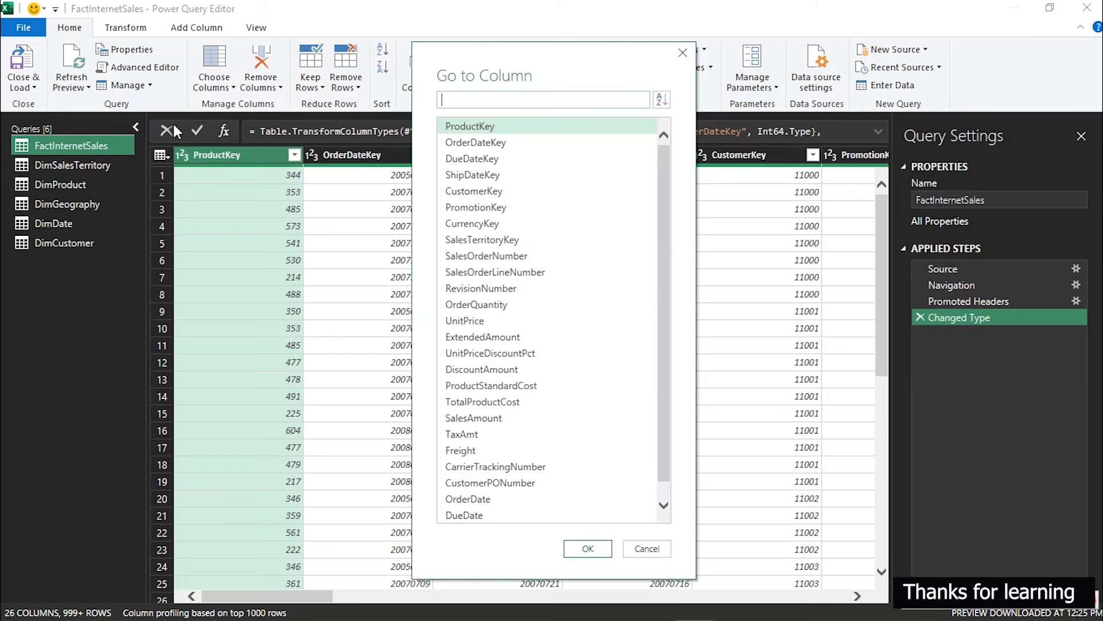
left_click(484, 402)
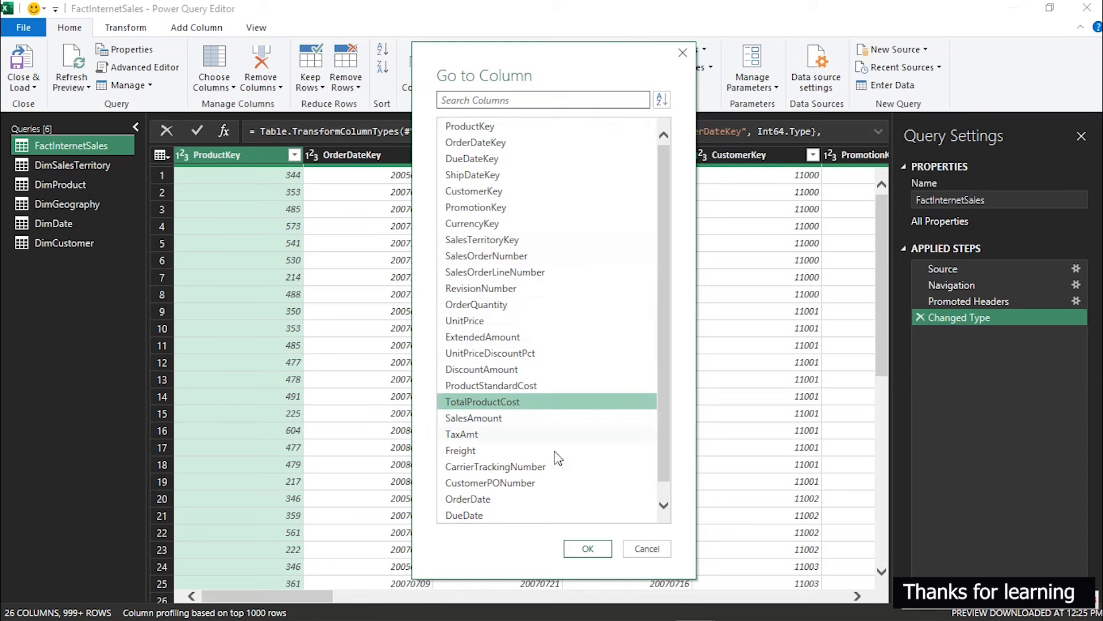
left_click(587, 547)
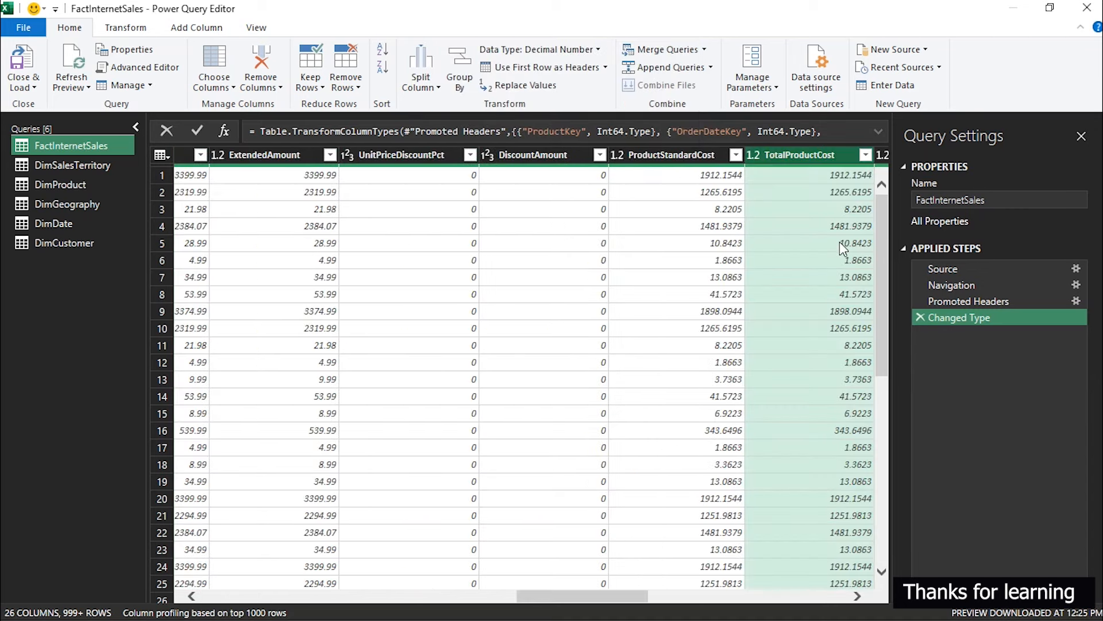
Step: Start choosing which FactInternetSales columns to keep and deselect all of them
left_click(214, 84)
left_click(203, 105)
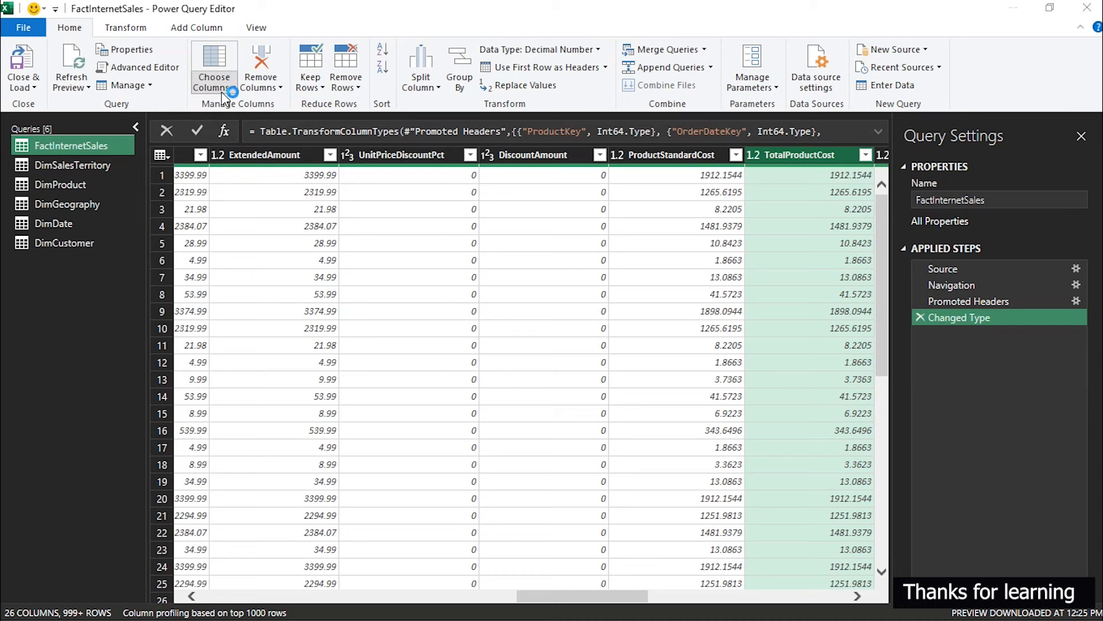
left_click(222, 92)
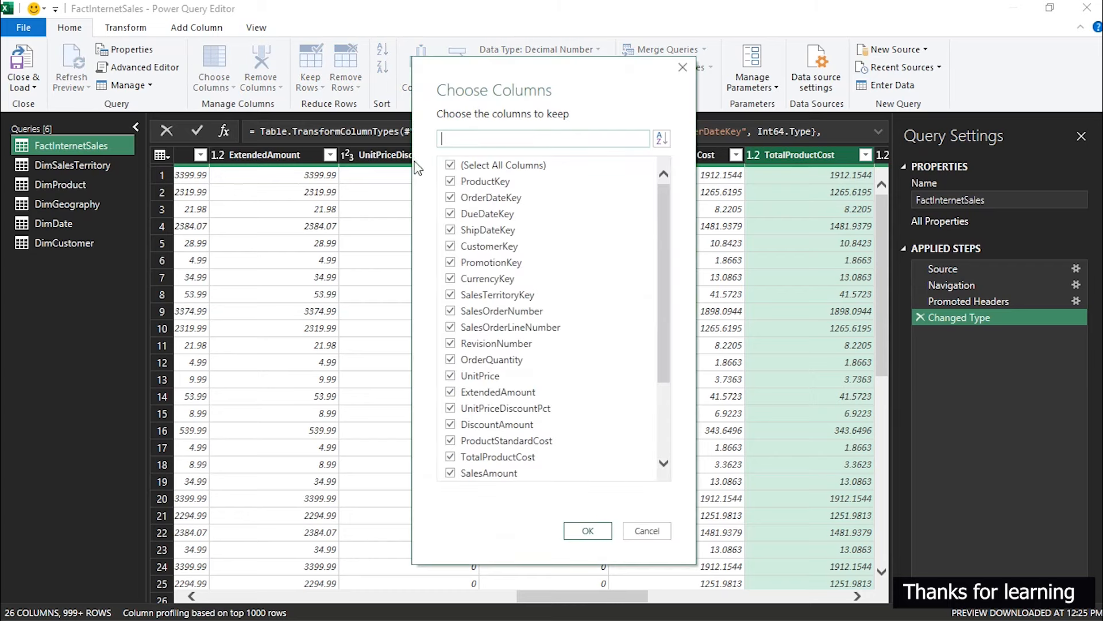
left_click(451, 165)
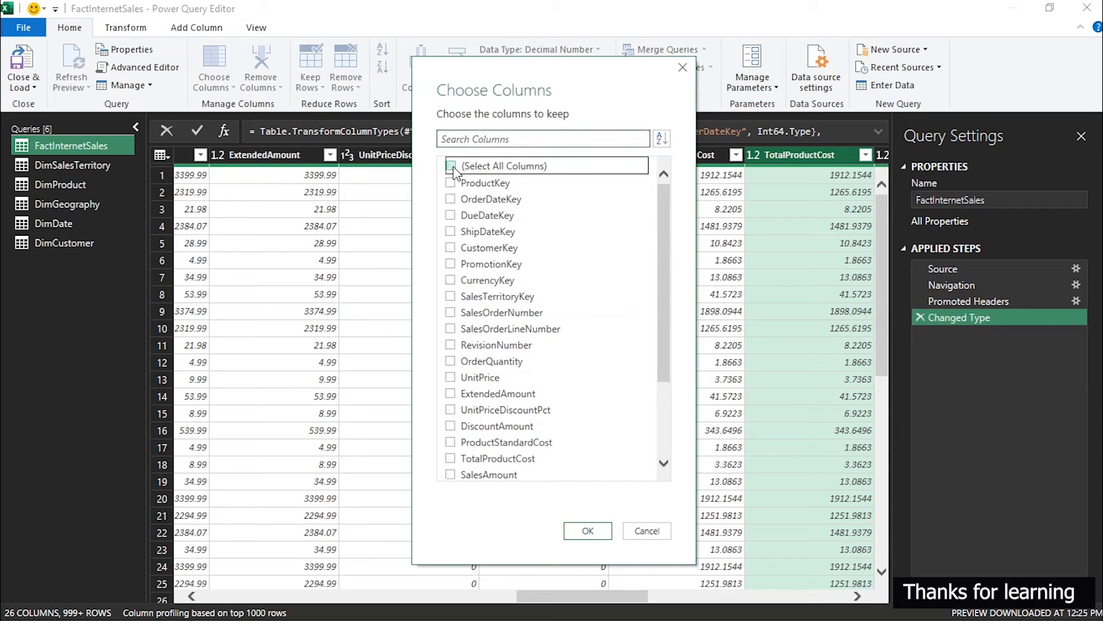
Step: Mark ProductKey, OrderDateKey, DueDateKey, ShipDateKey, CustomerKey and SalesTerritoryKey as columns to keep, leaving PromotionKey and CurrencyKey out
left_click(450, 181)
left_click(451, 201)
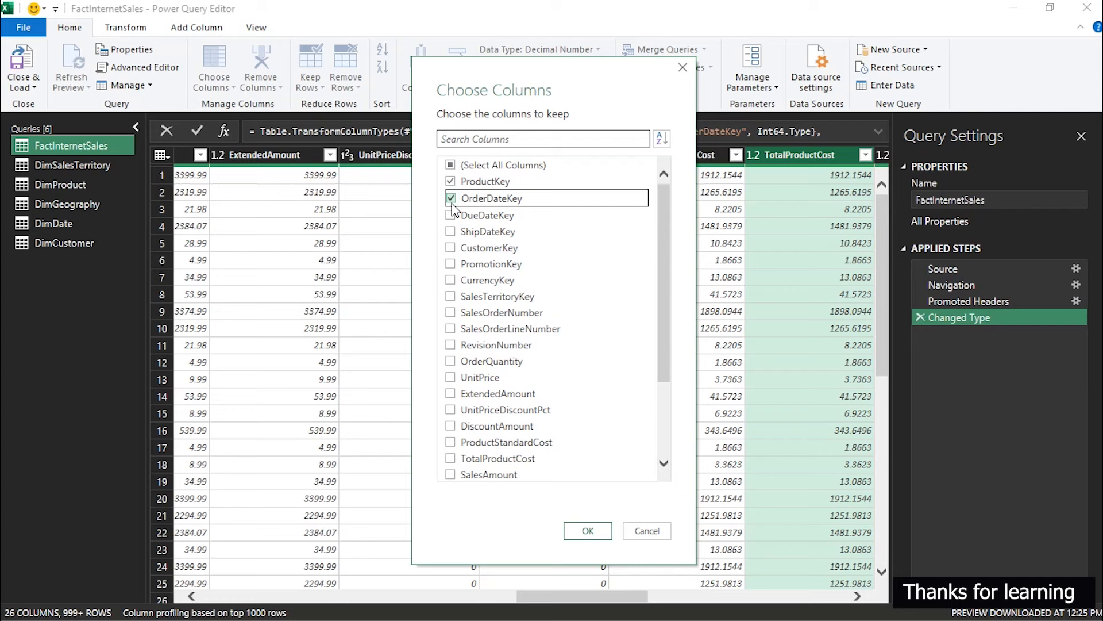
left_click(451, 216)
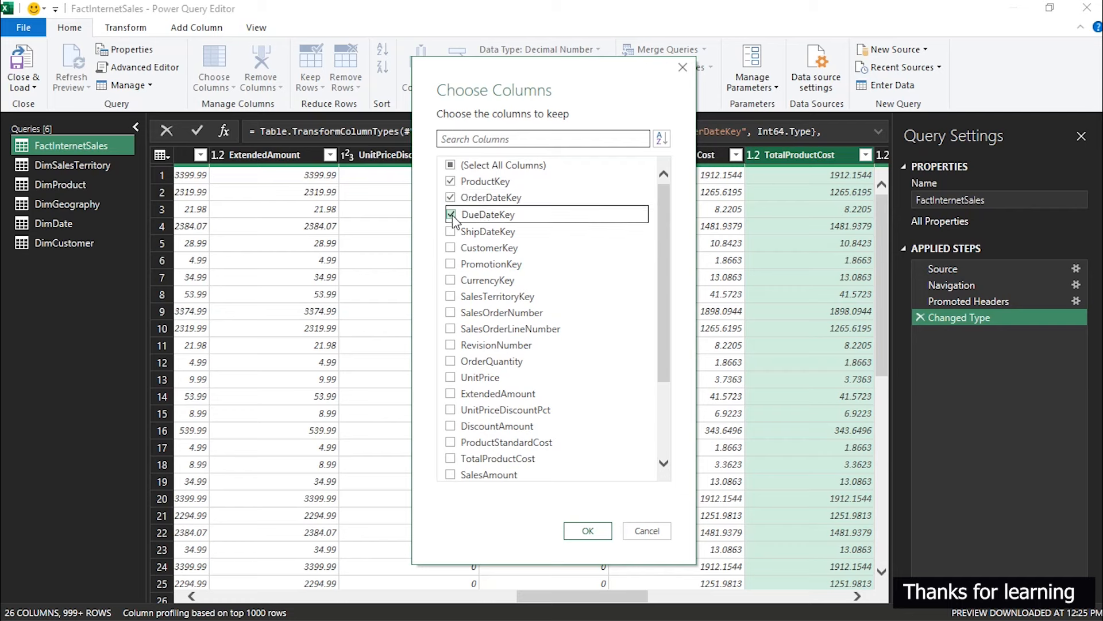
left_click(452, 232)
left_click(452, 248)
left_click(452, 265)
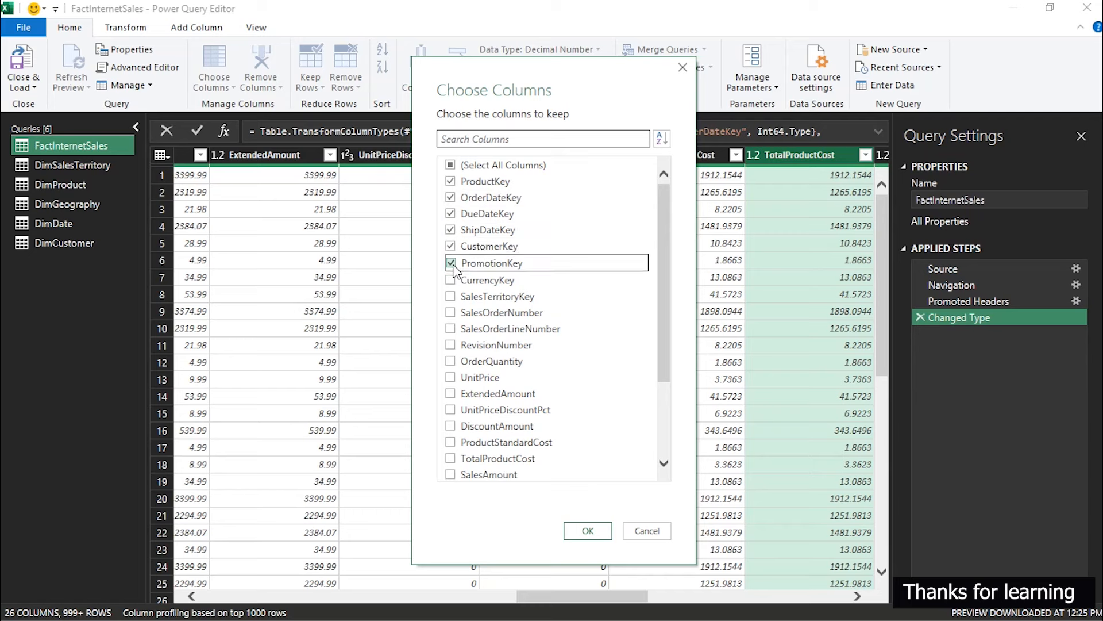
left_click(451, 281)
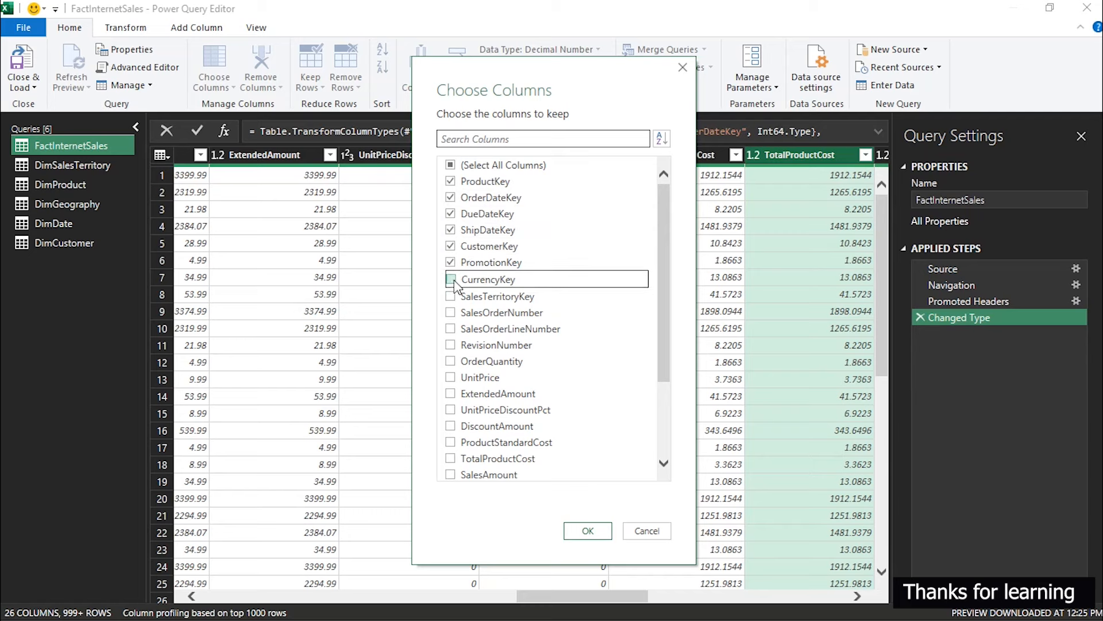
left_click(453, 263)
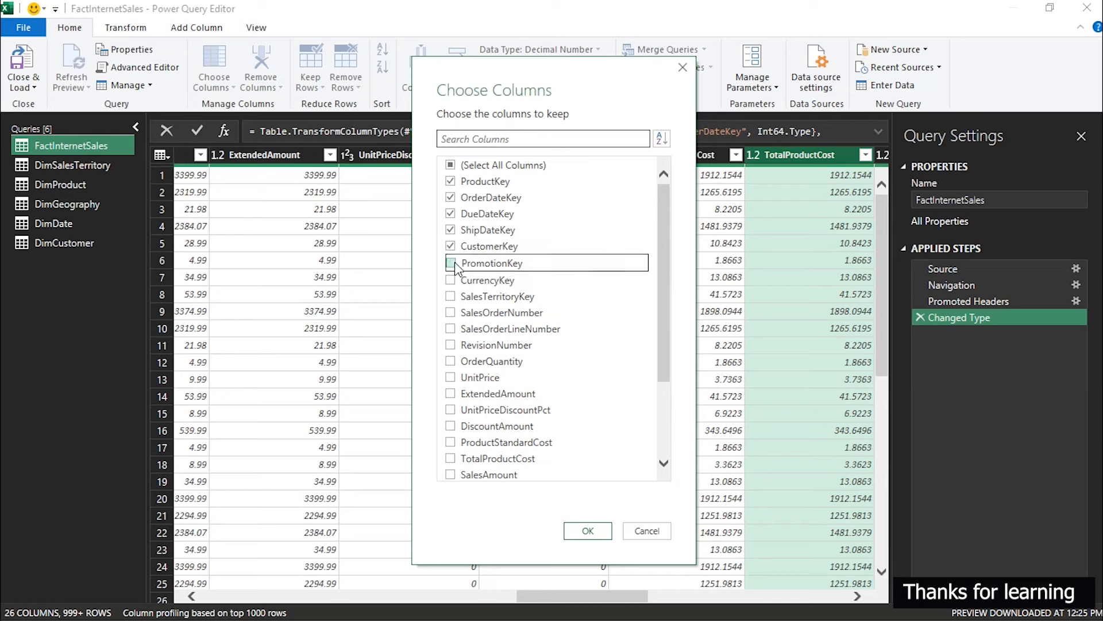
left_click(451, 297)
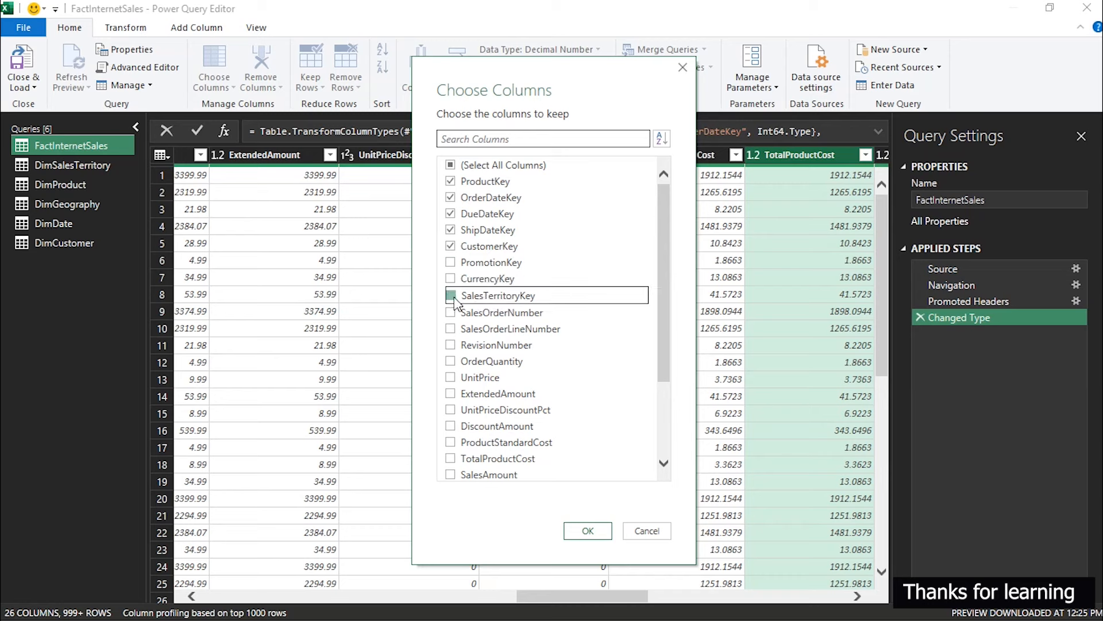
Step: Add OrderQuantity, UnitPrice and ProductStandardCost to the columns to keep and apply the column selection
left_click(450, 360)
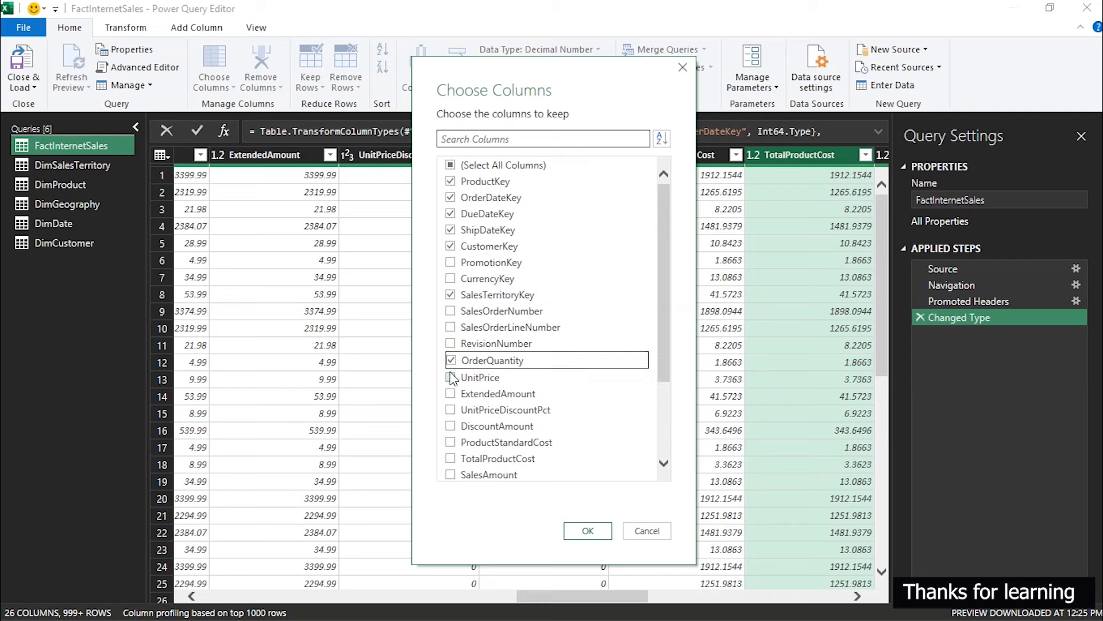
left_click(451, 378)
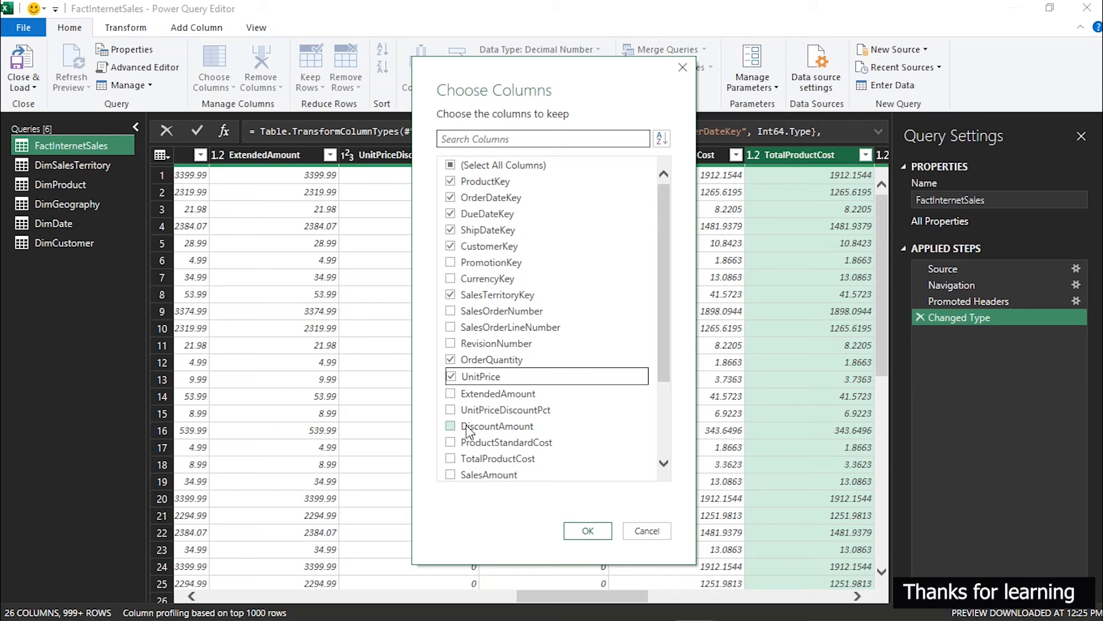
left_click(451, 443)
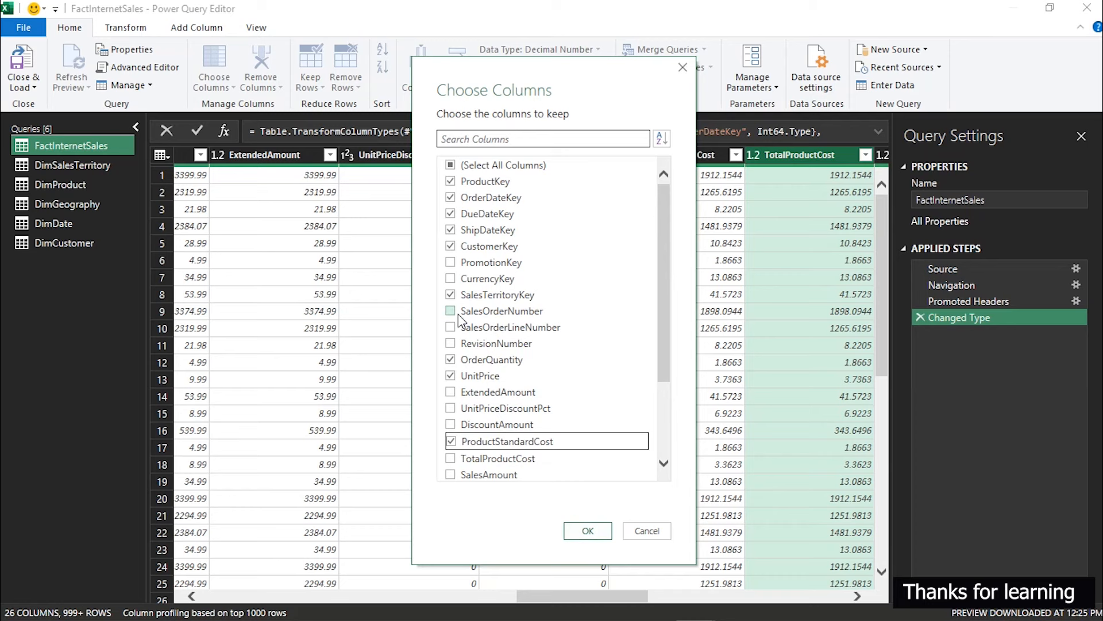
left_click(596, 530)
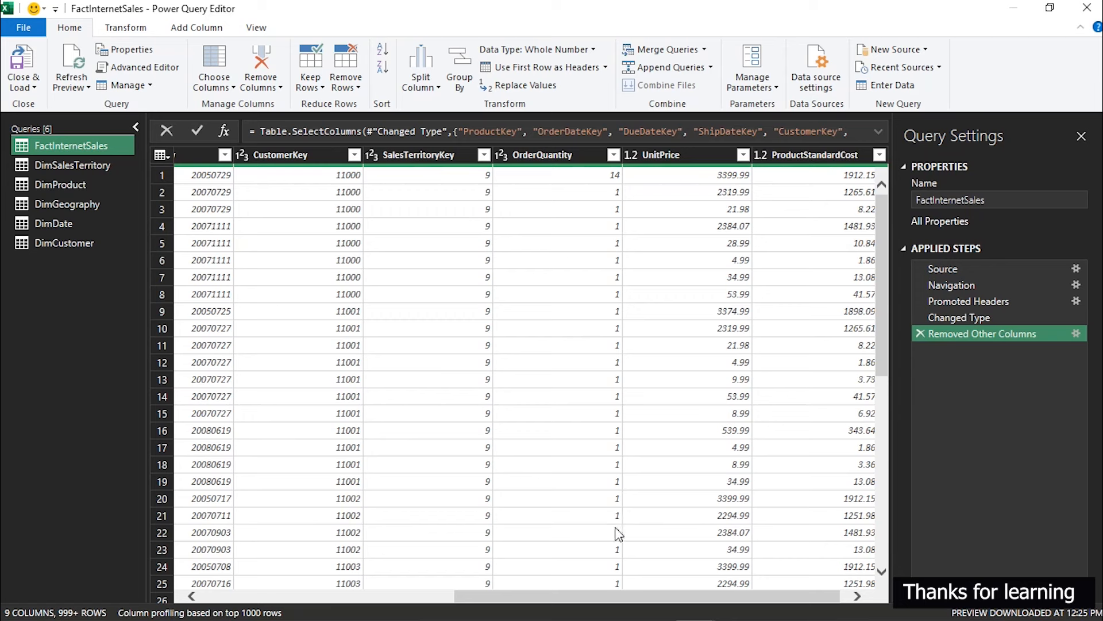
Step: Rename the ProductStandardCost column of FactInternetSales to Cost
left_click_drag(660, 591, 669, 591)
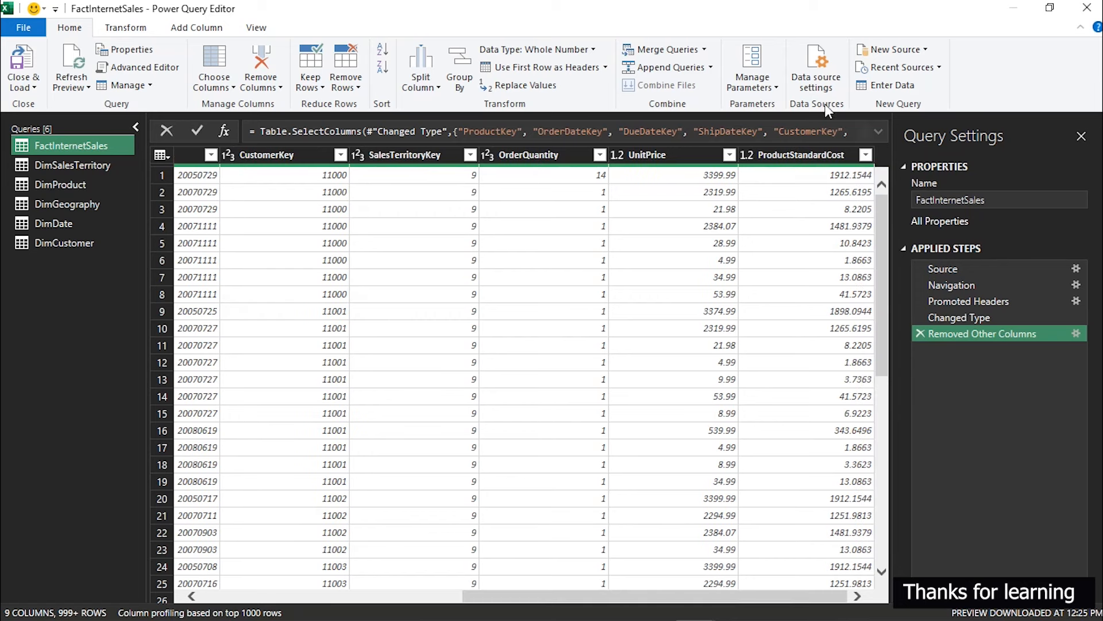
left_click(812, 151)
double_click(812, 151)
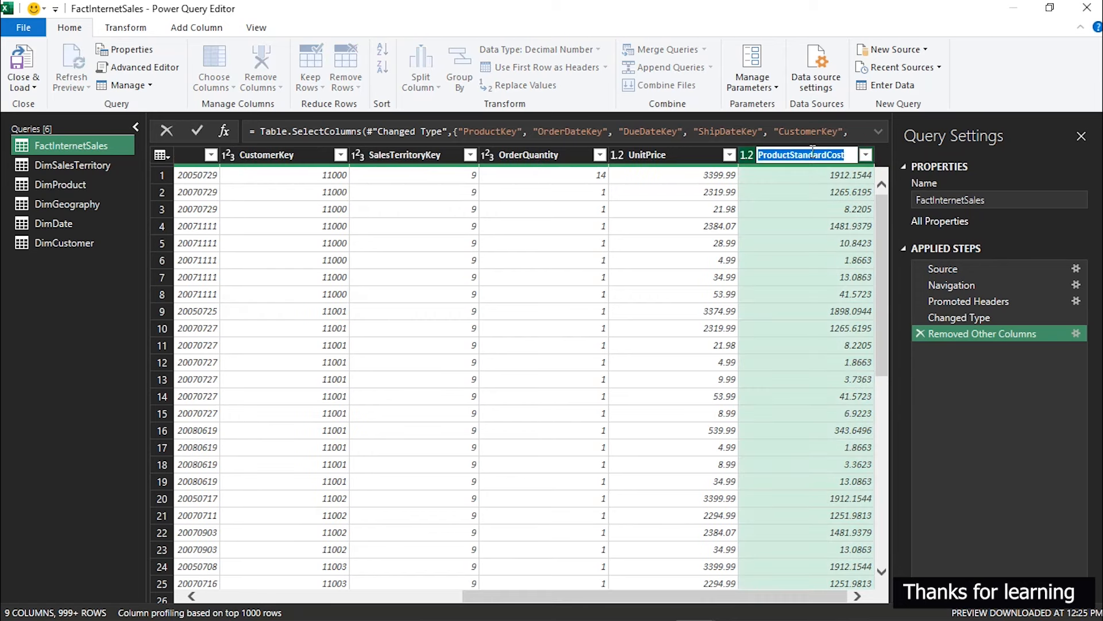
type("Cost")
key("Return")
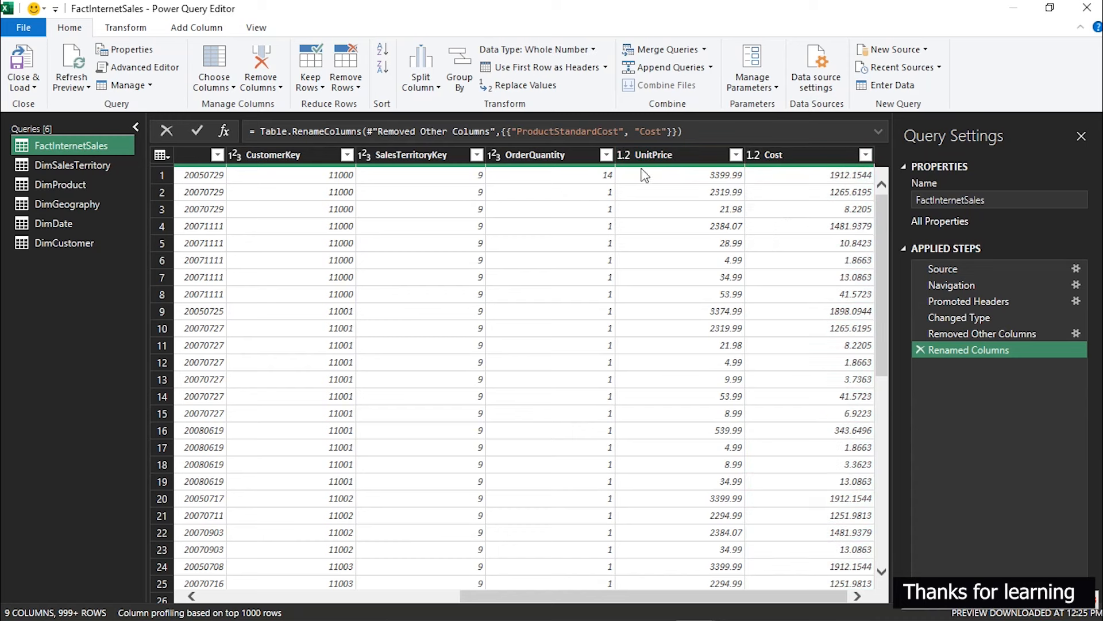
Step: Select all FactInternetSales columns and automatically detect their data types
left_click(598, 156)
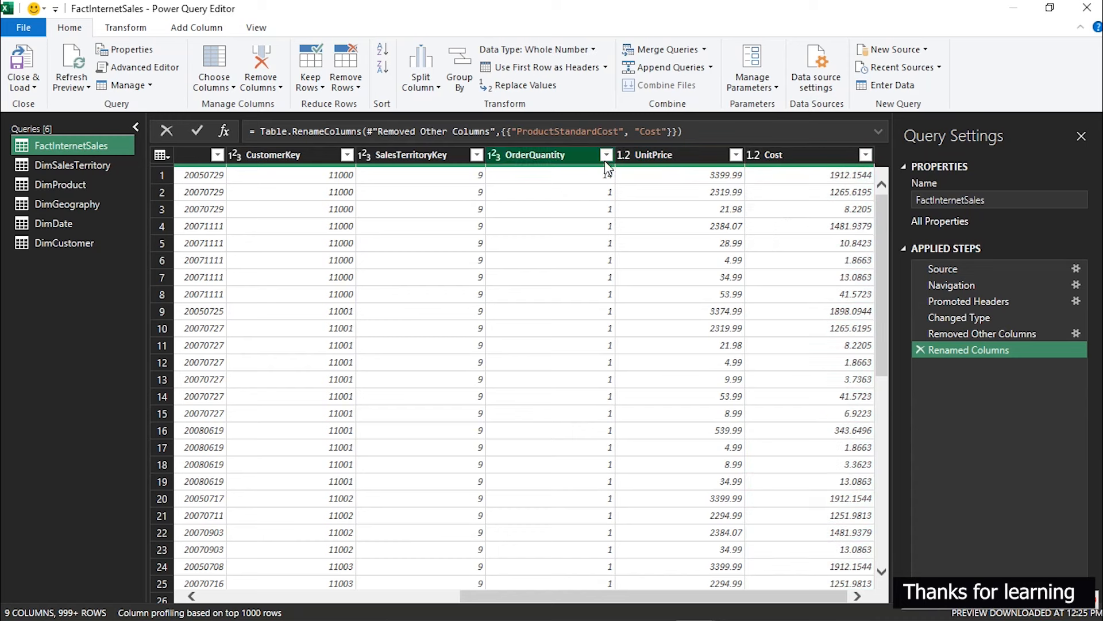
left_click(543, 157)
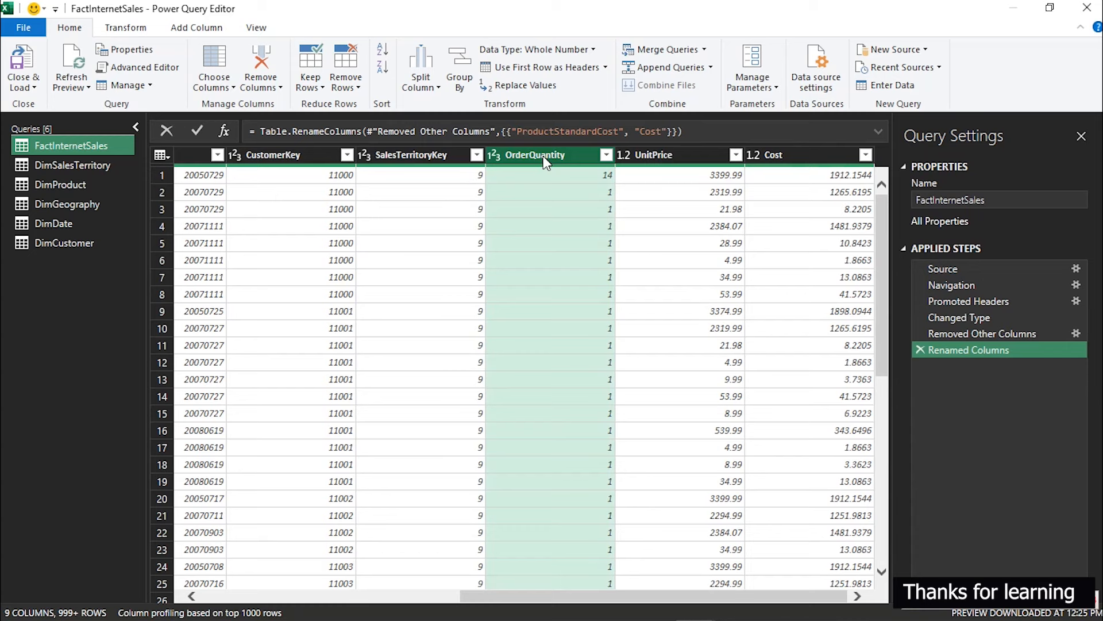
key("ctrl+a")
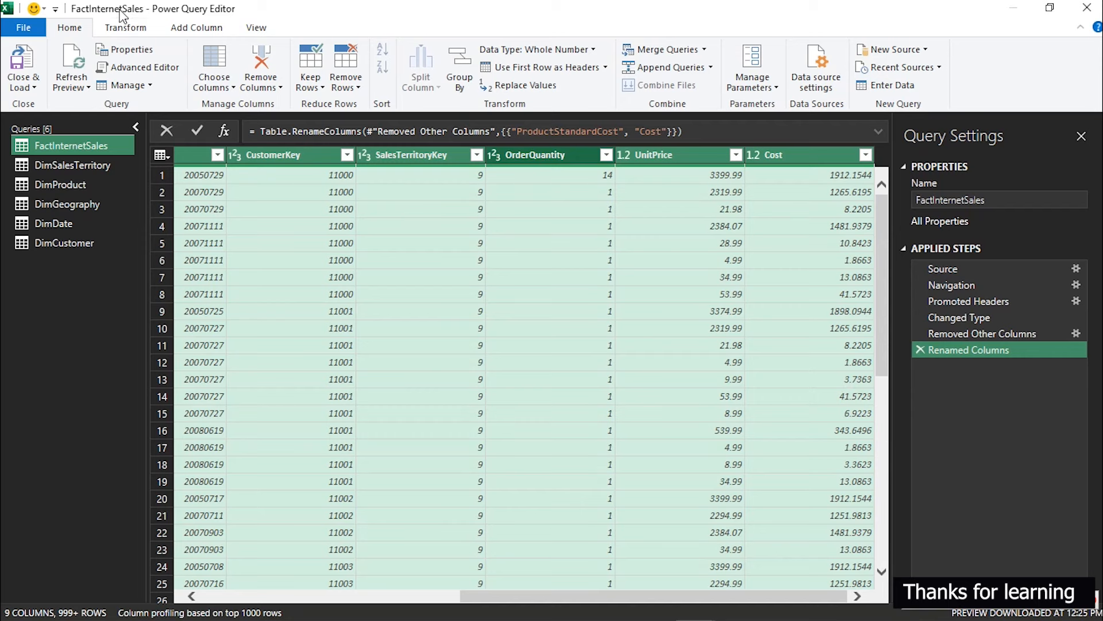
left_click(115, 30)
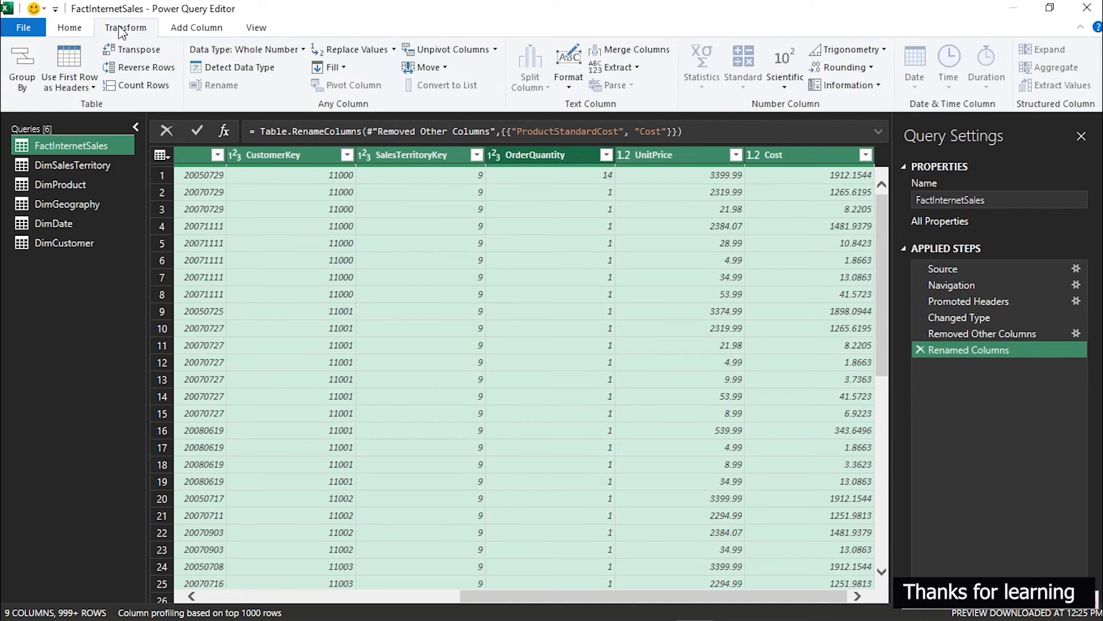
left_click(227, 73)
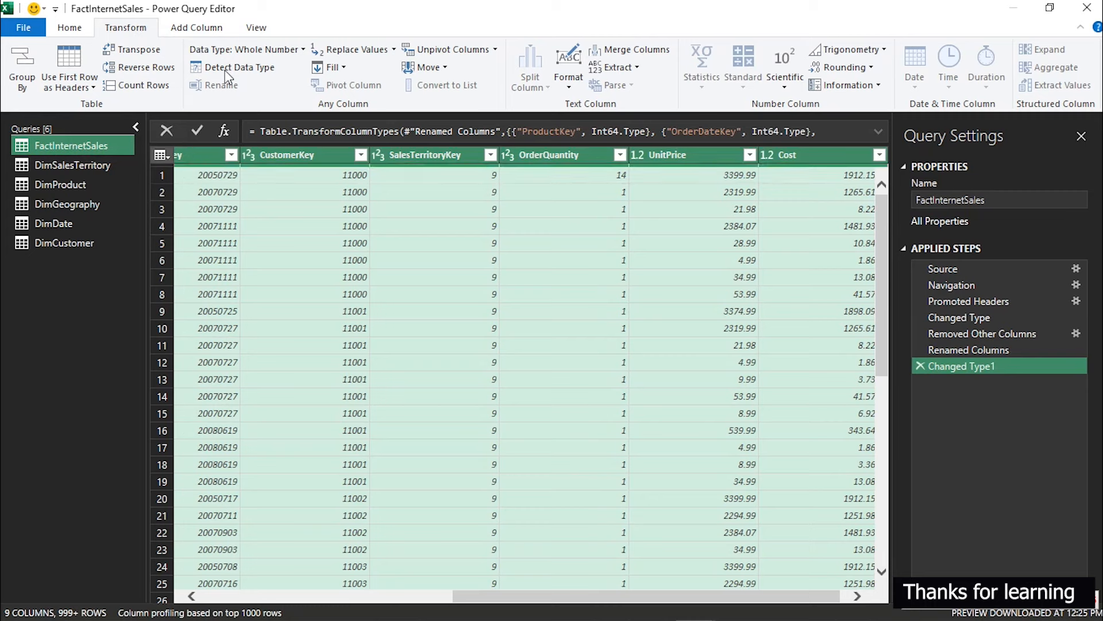
Step: Start a new custom column in FactInternetSales and name it Total Revenue
left_click(526, 212)
left_click_drag(591, 494, 626, 510)
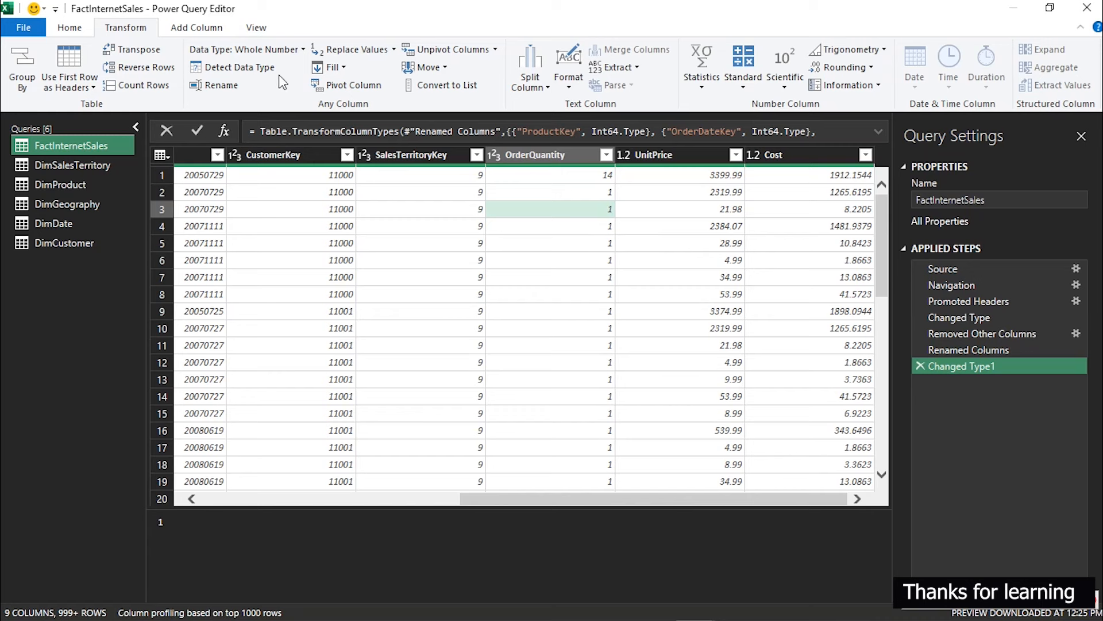
left_click(194, 29)
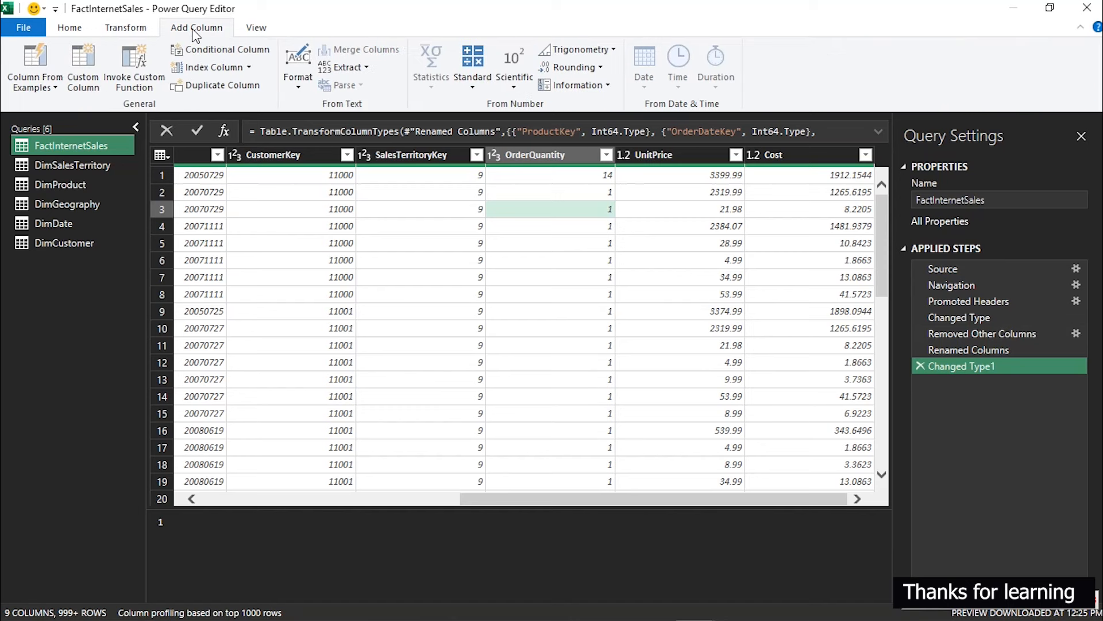
left_click(81, 64)
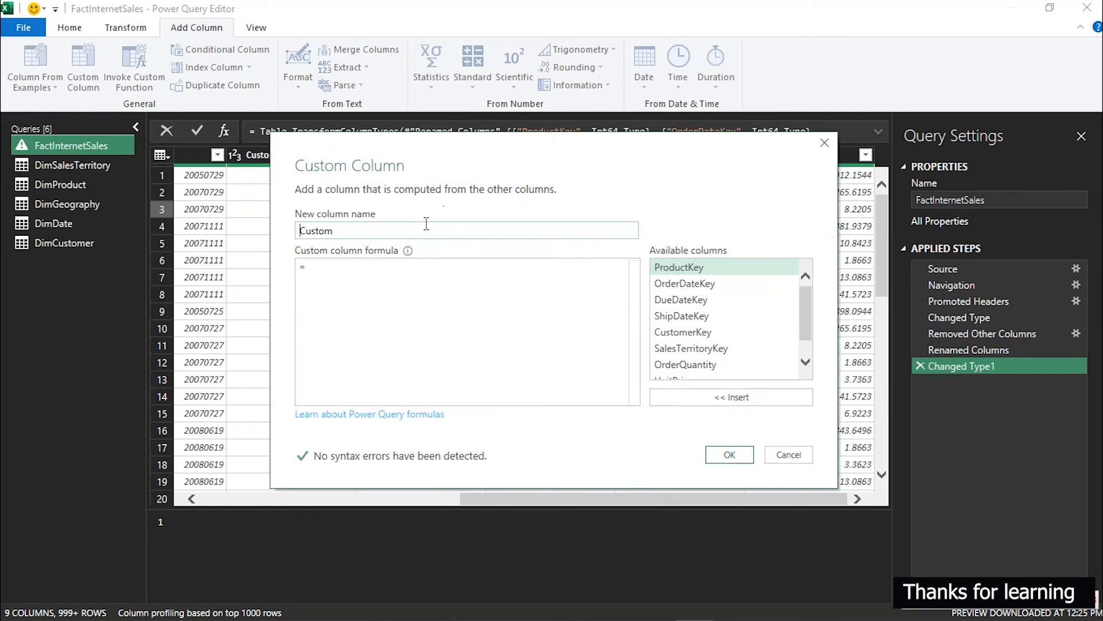
left_click_drag(423, 224, 253, 217)
type("Total Revenue")
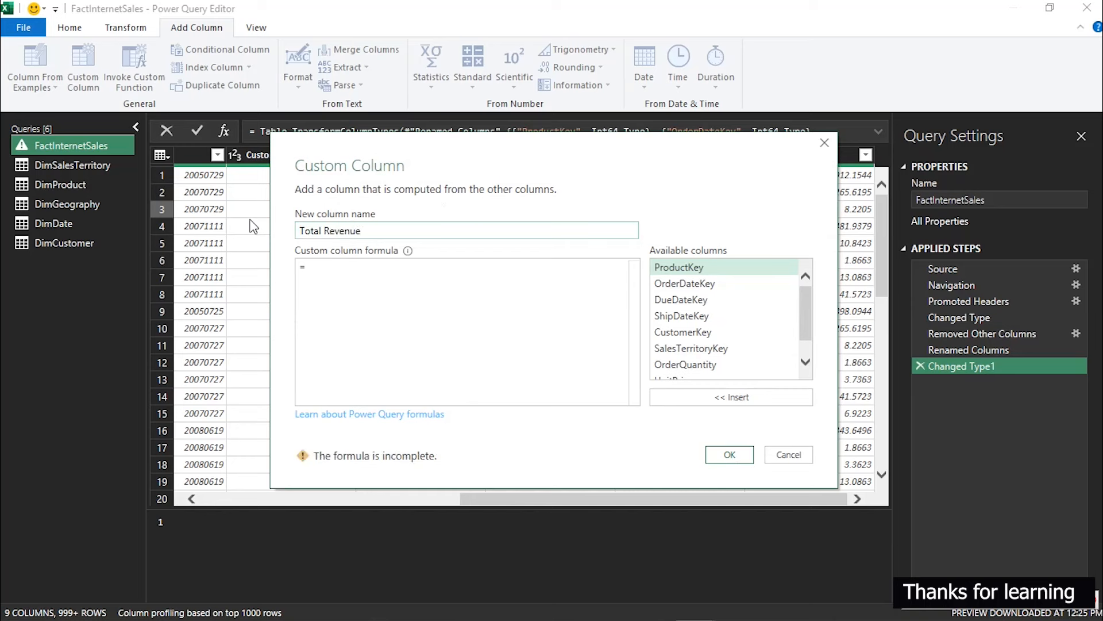
Step: Define Total Revenue with the formula [OrderQuantity]*[UnitPrice], create the column and set its data type to Currency
left_click(323, 267)
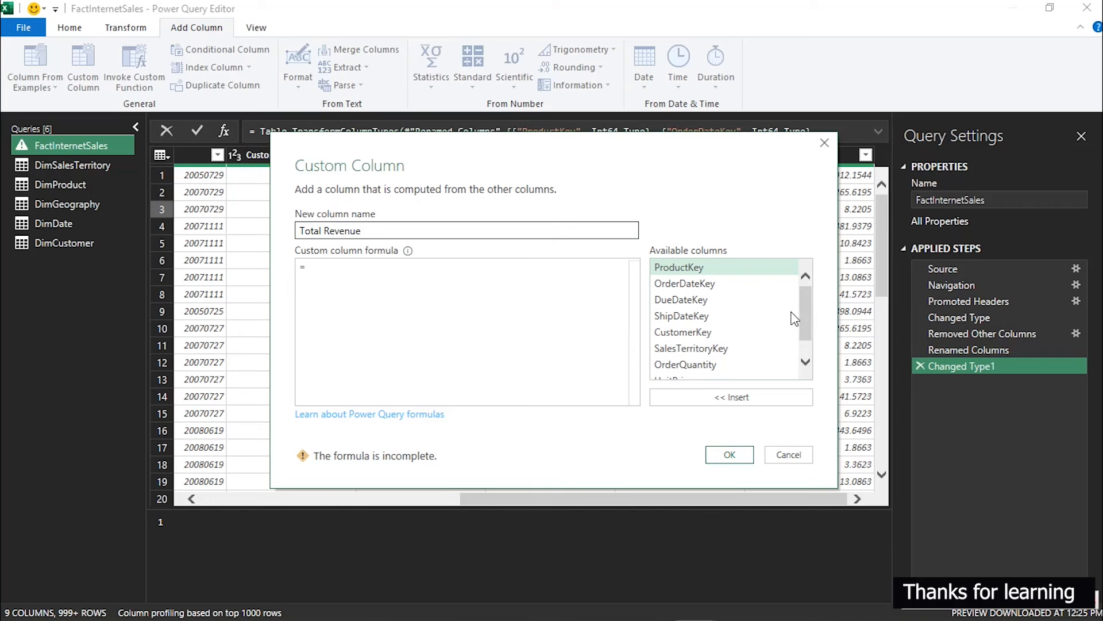
left_click_drag(804, 291, 809, 341)
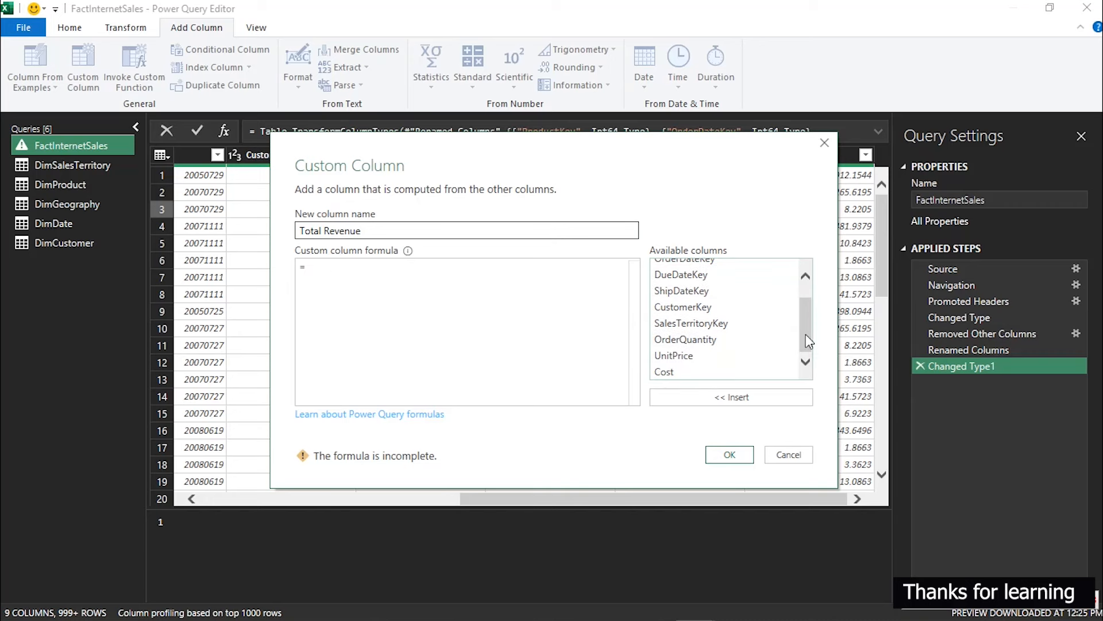
left_click(696, 340)
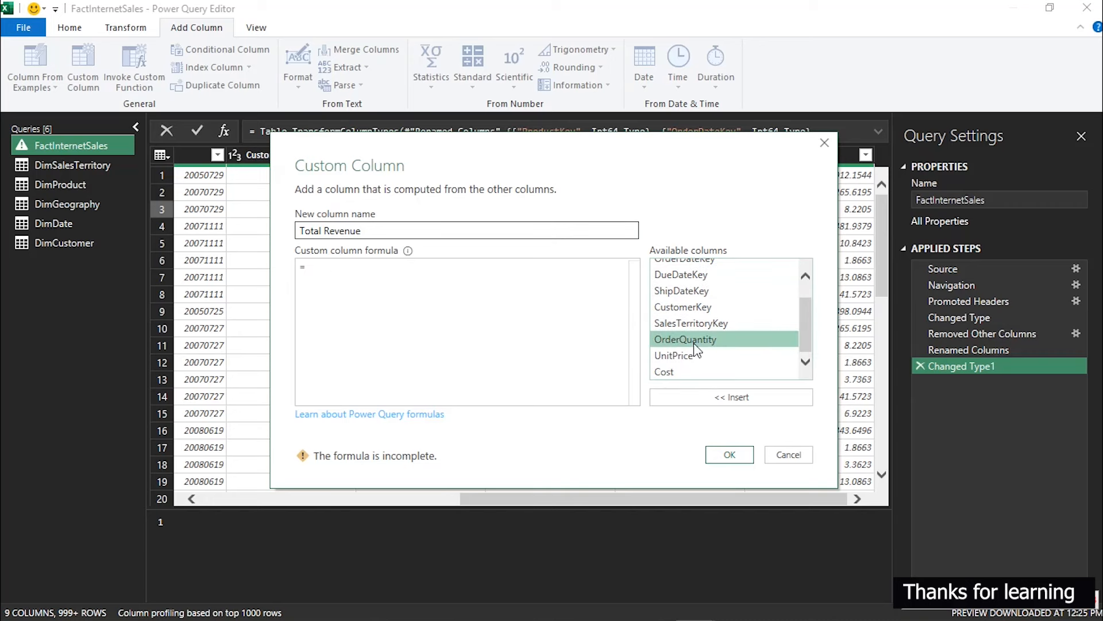
left_click(739, 397)
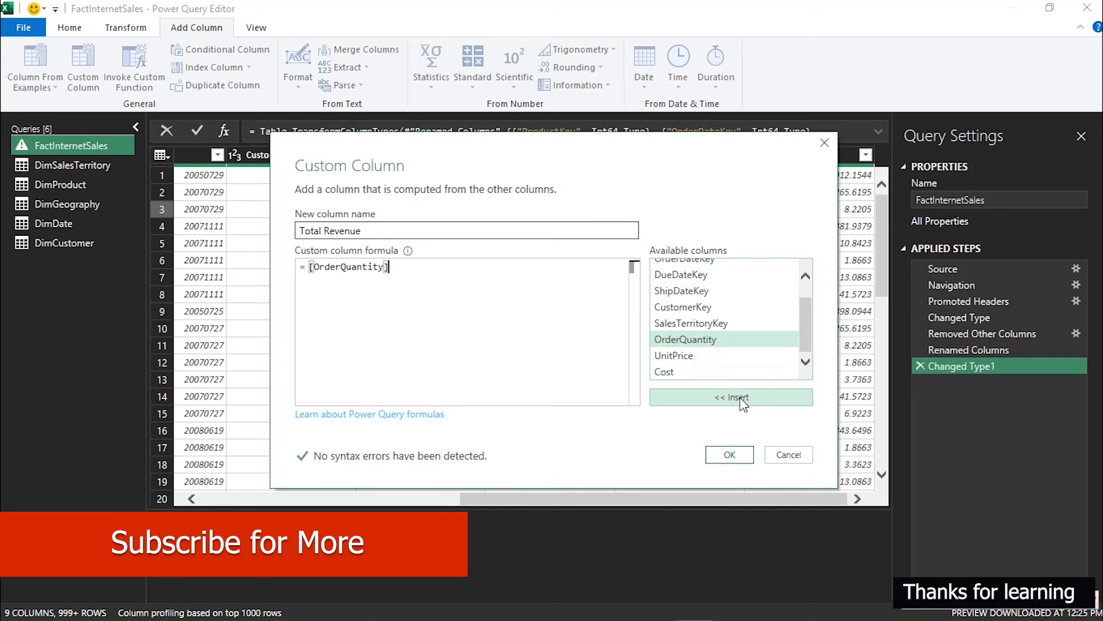
type("*")
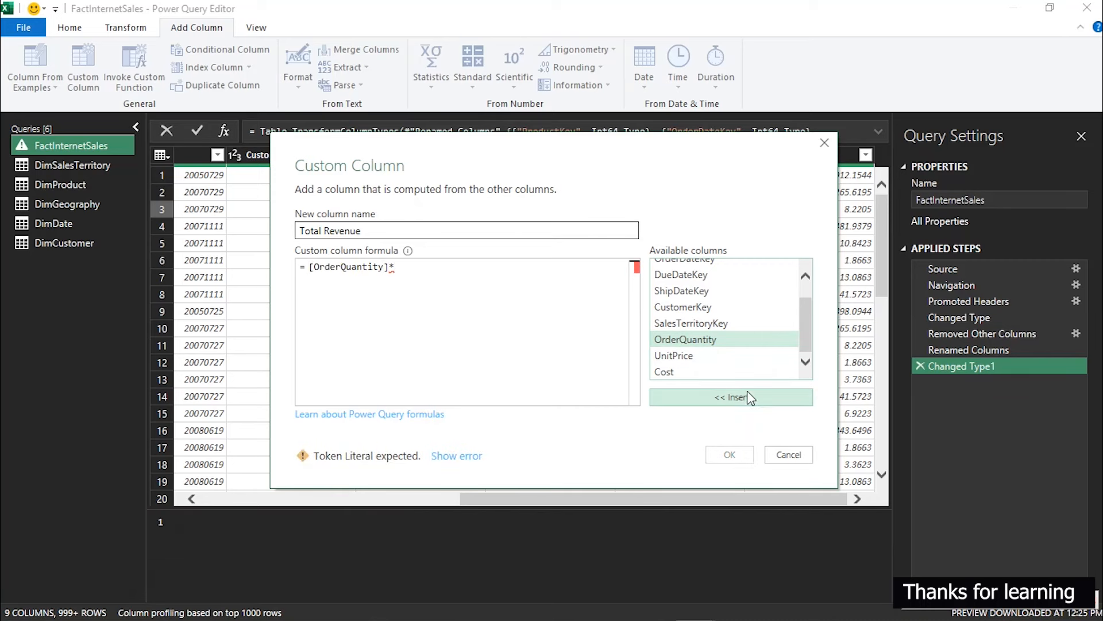
left_click(693, 356)
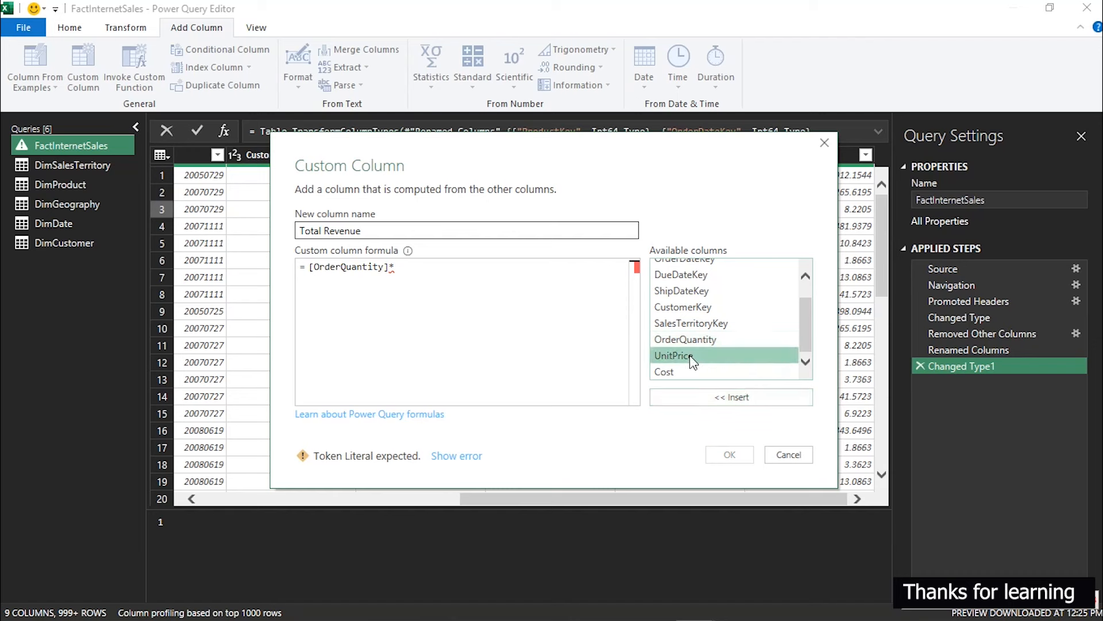
left_click(730, 397)
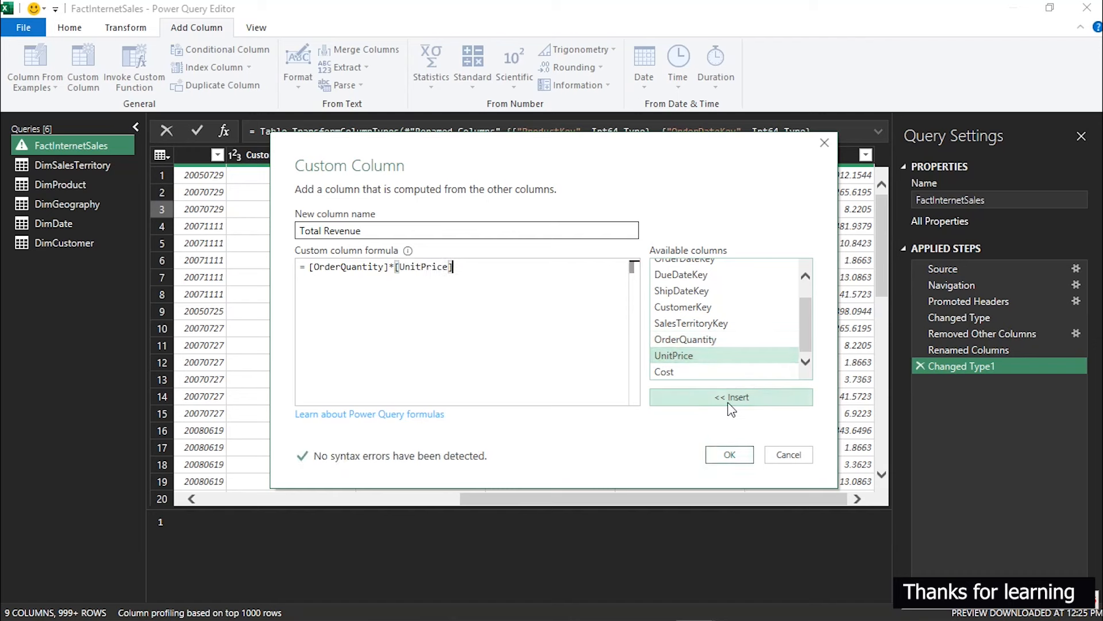
left_click(731, 454)
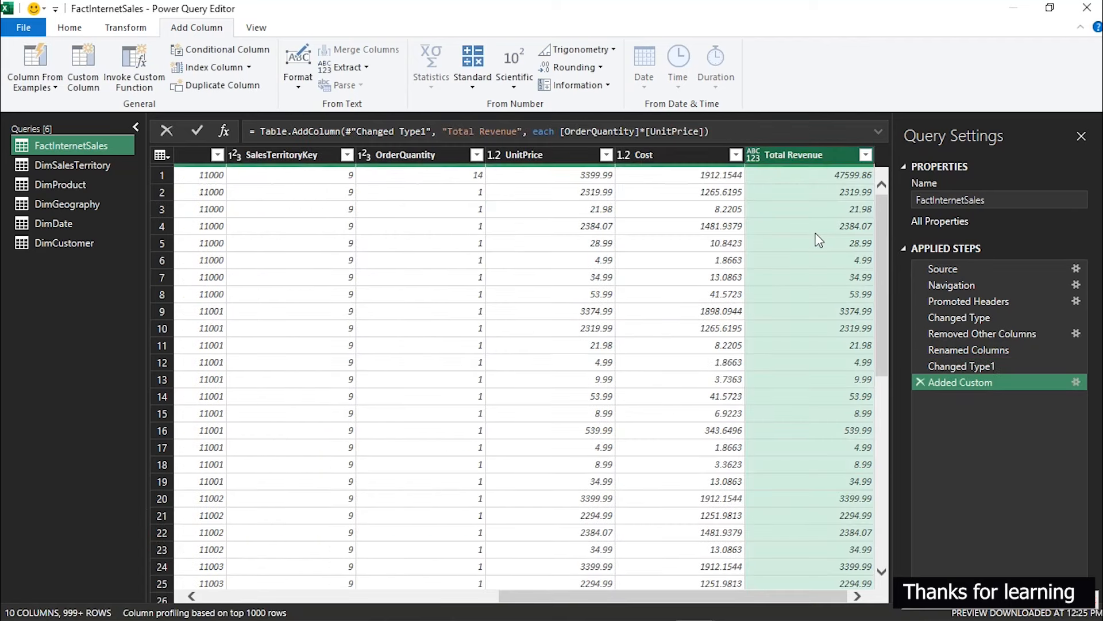
left_click(754, 155)
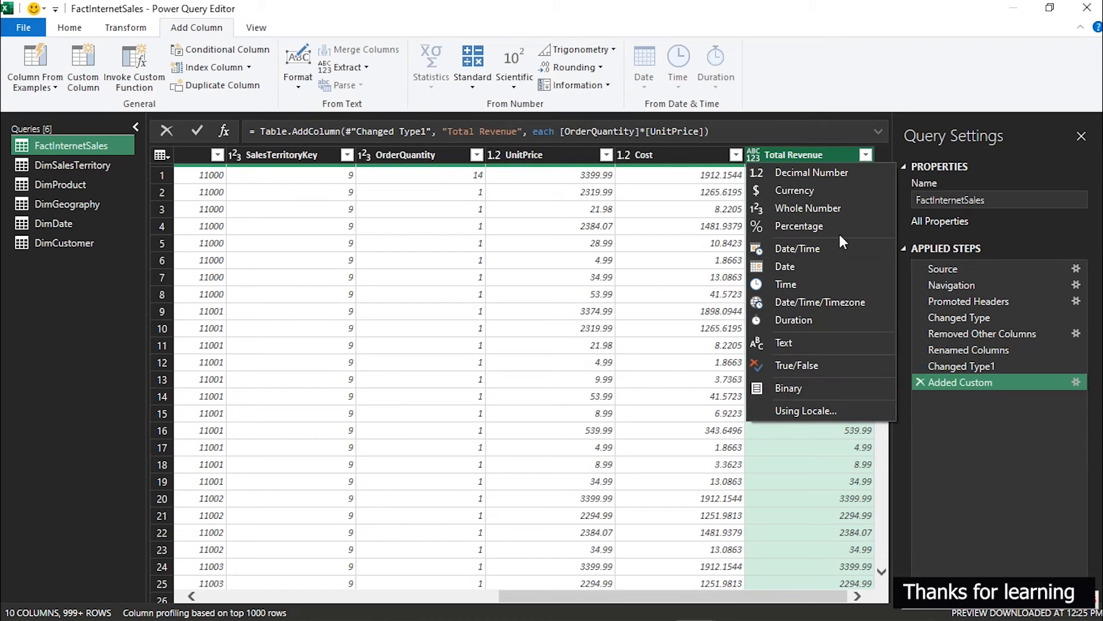
left_click(816, 193)
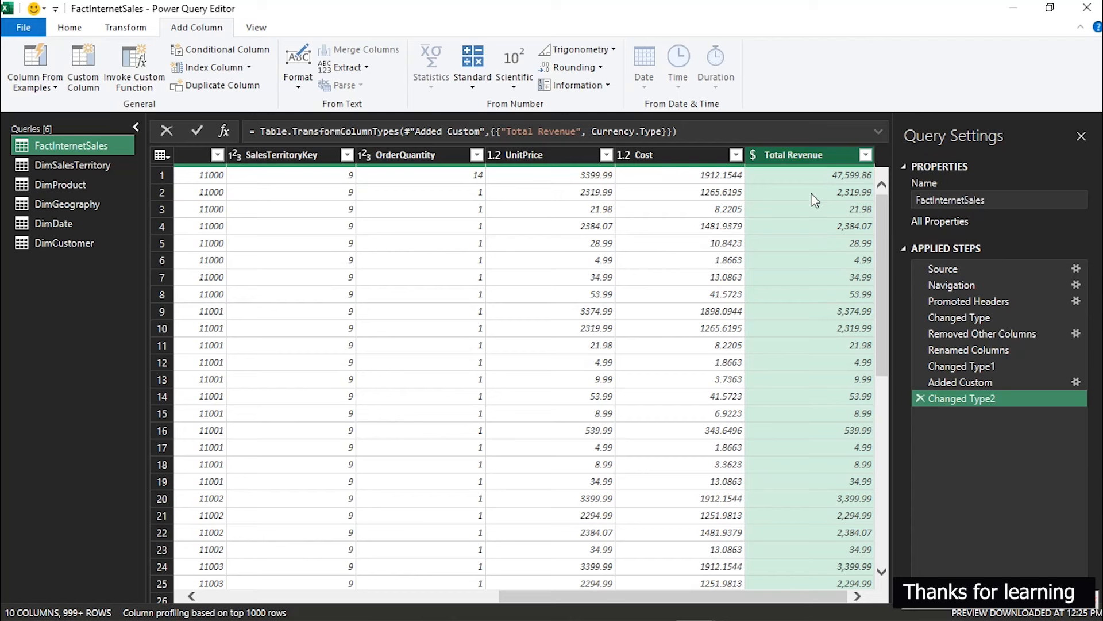
Step: Add a custom column named COGS with the formula [OrderQuantity]*[Cost] and set its data type to Currency
left_click(83, 63)
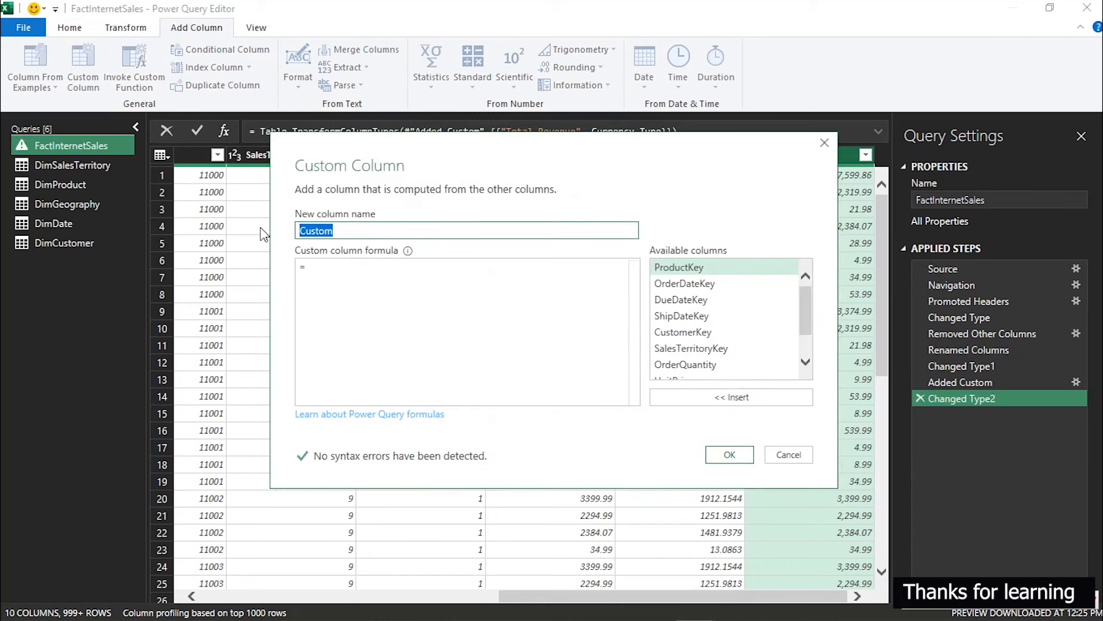
type("COGS")
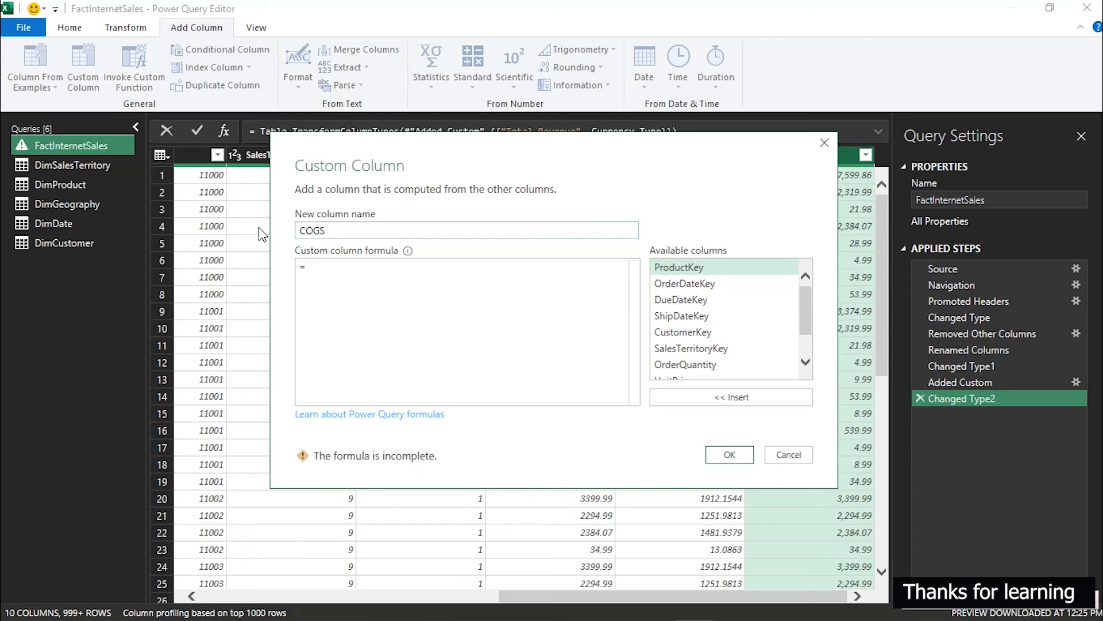
left_click(313, 277)
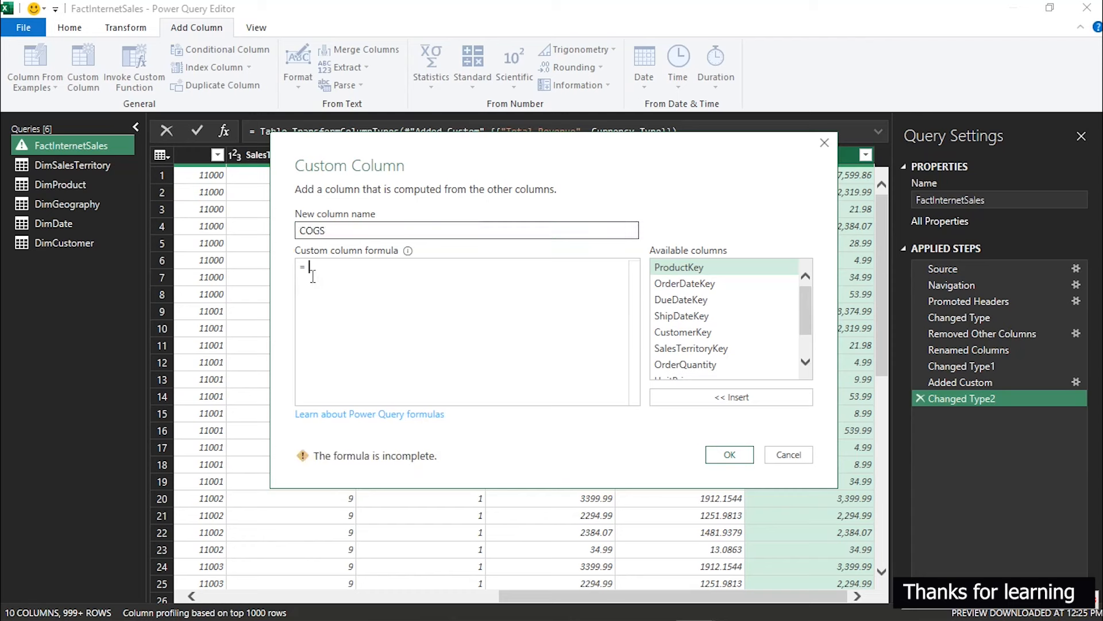
left_click(723, 364)
left_click(726, 395)
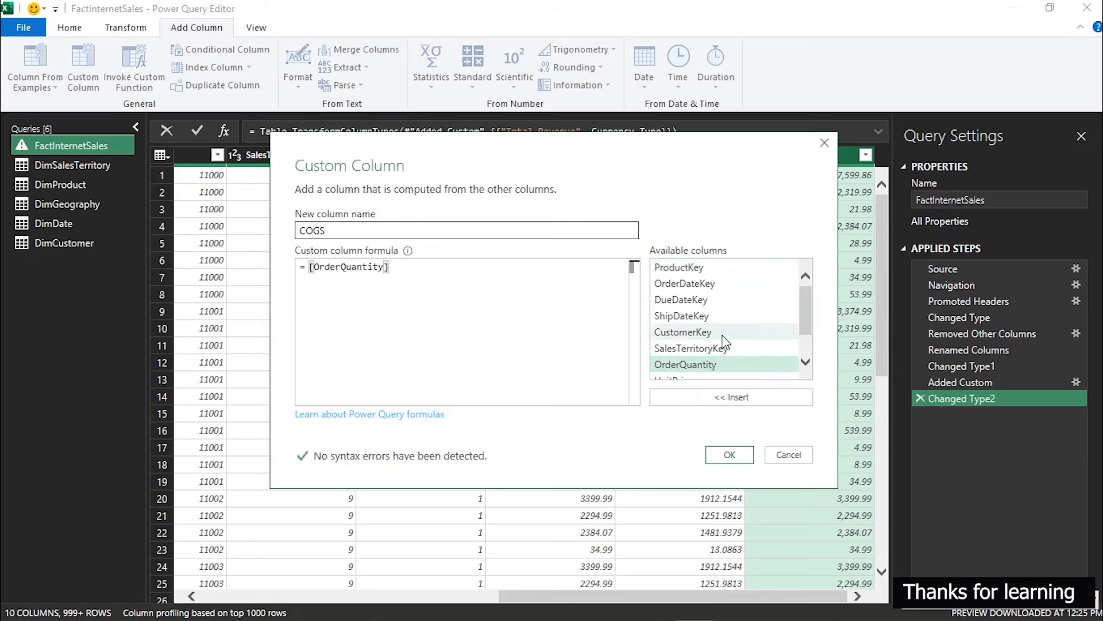
type("*")
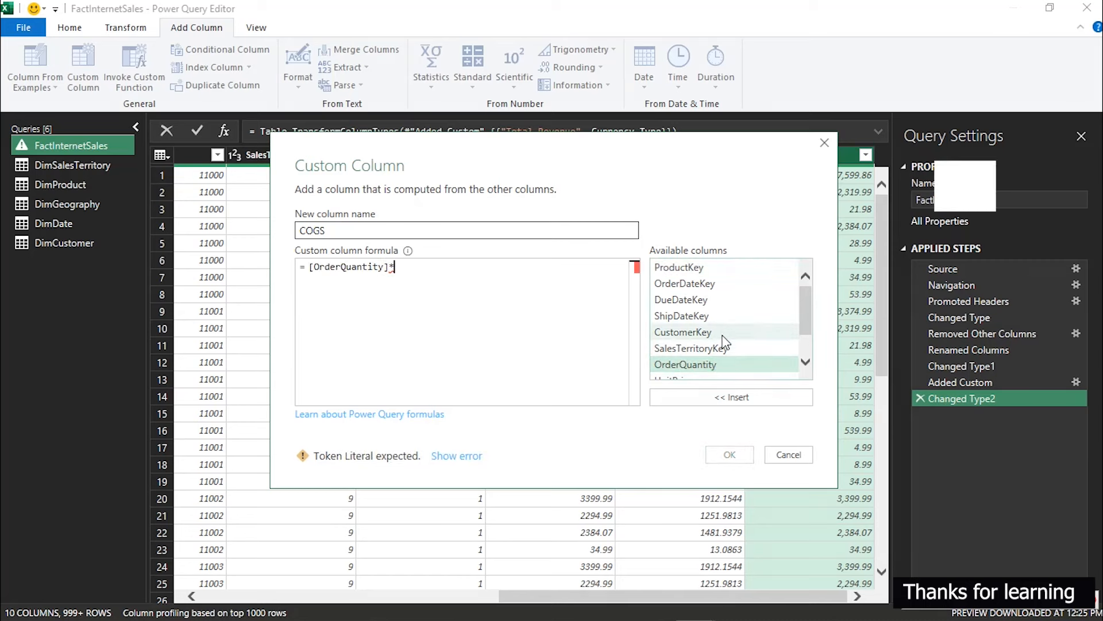
scroll(725, 338, "down", 1)
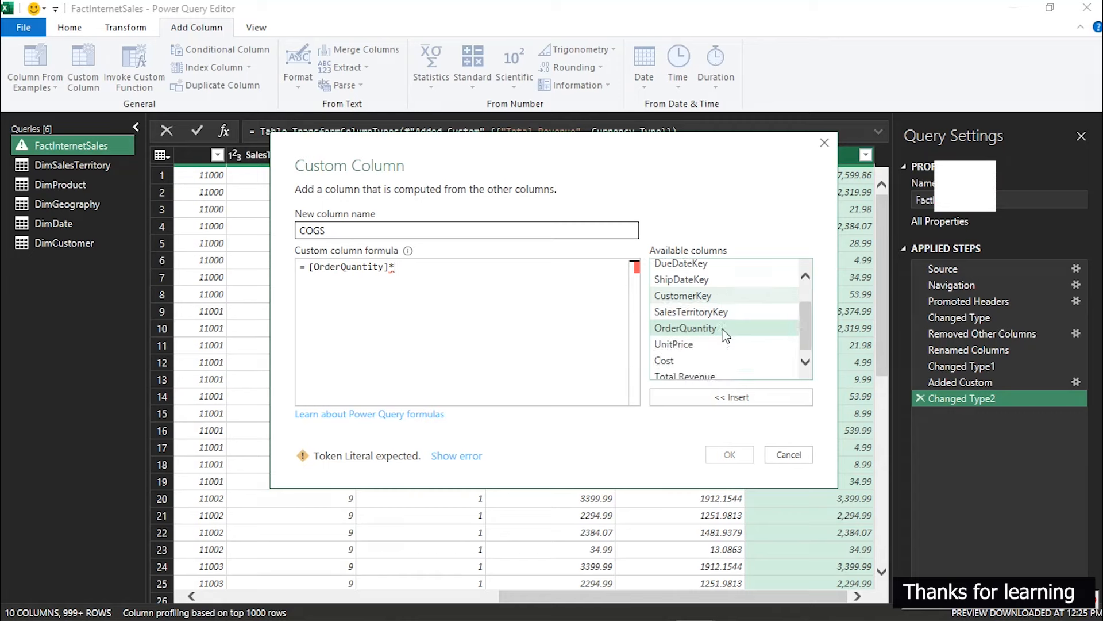
left_click(681, 357)
left_click(731, 398)
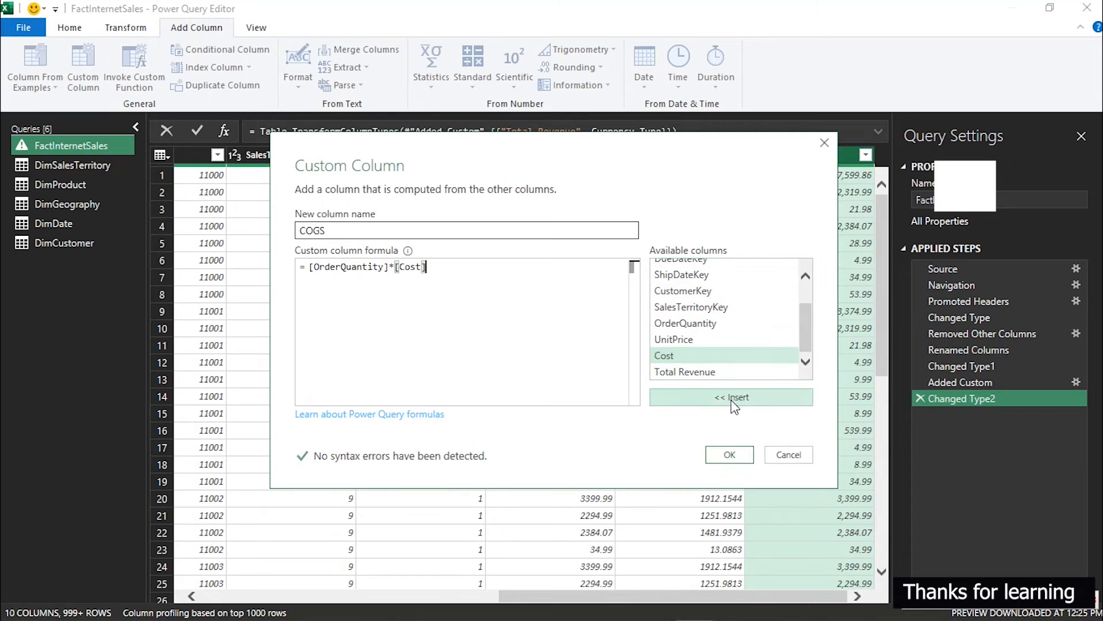
left_click(740, 458)
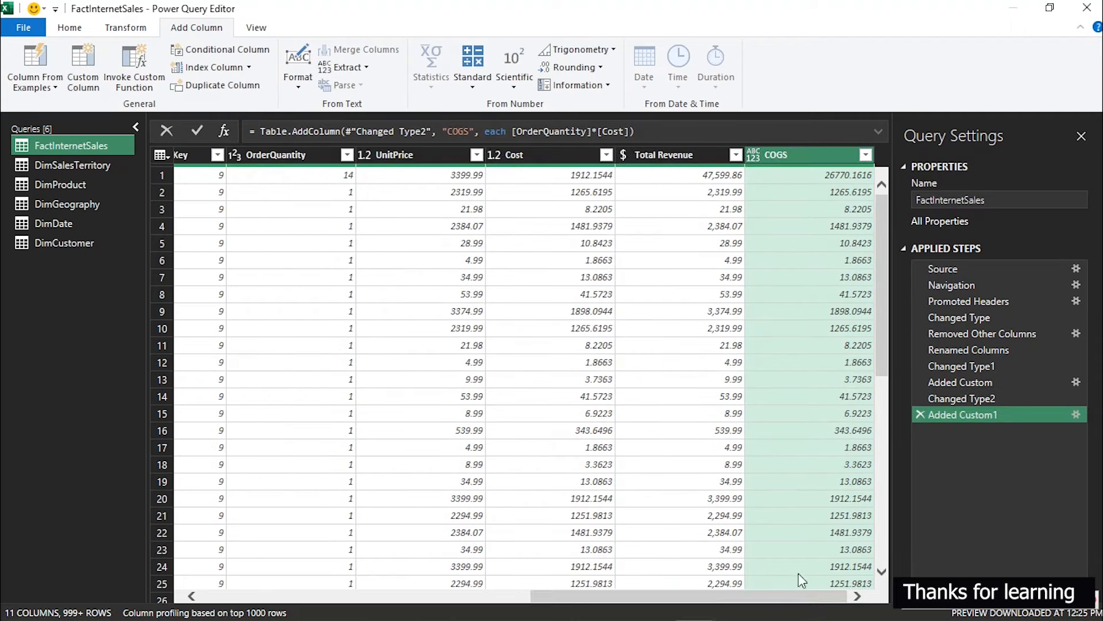
left_click(757, 153)
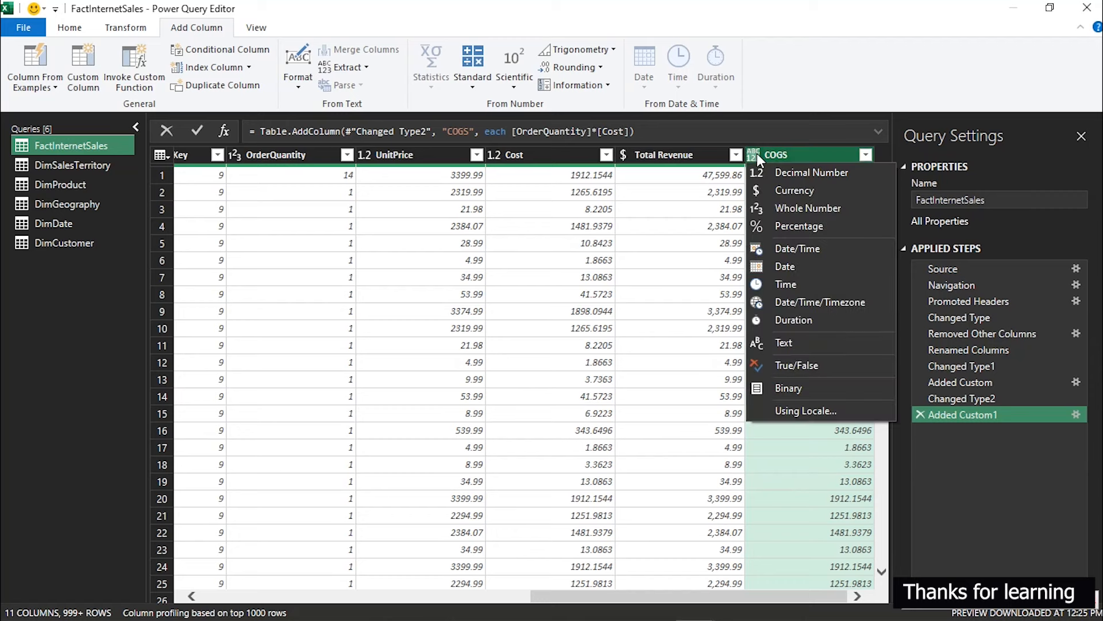
left_click(786, 192)
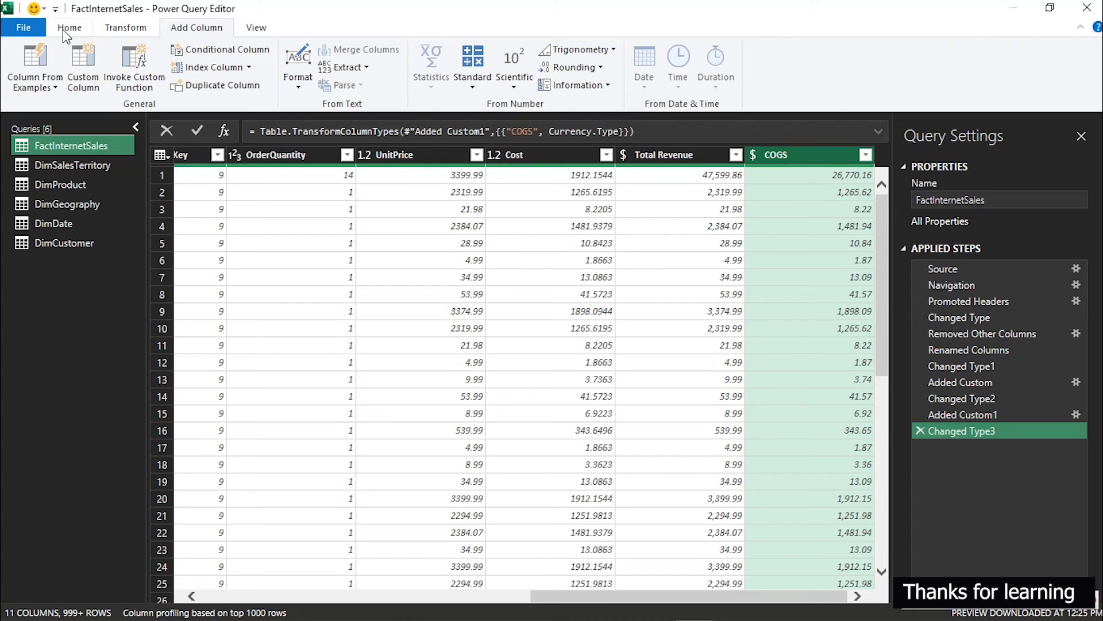
Step: Start another custom column in FactInternetSales and name it Total Profit
left_click(84, 66)
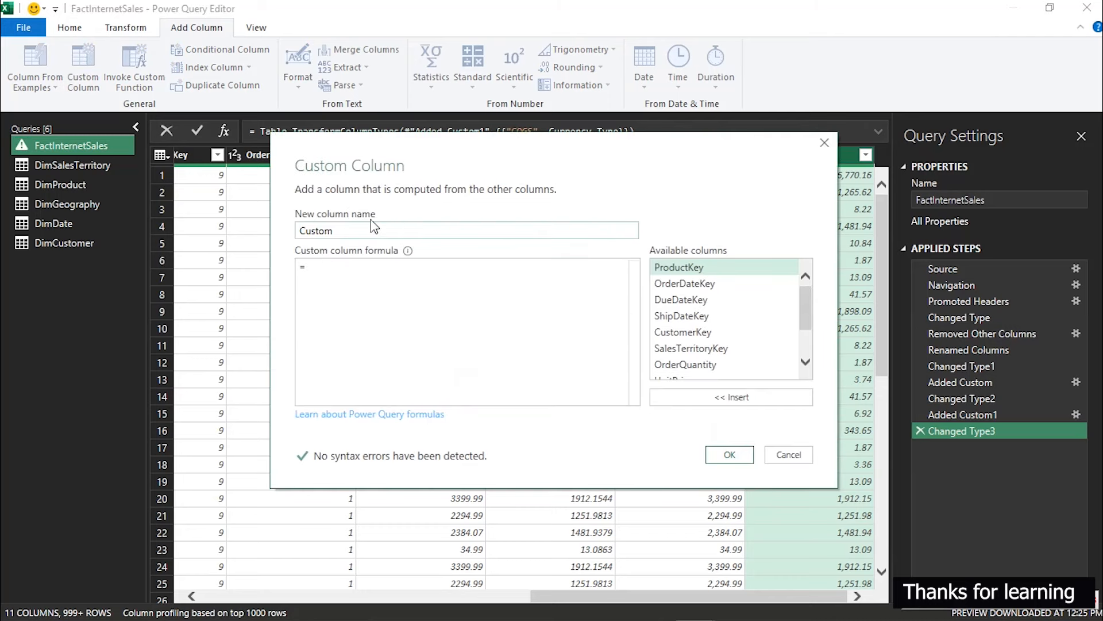
left_click_drag(354, 232, 249, 231)
type("tOTAL")
key("BackSpace")
key("BackSpace")
key("BackSpace")
key("BackSpace")
key("BackSpace")
type("Total Profit")
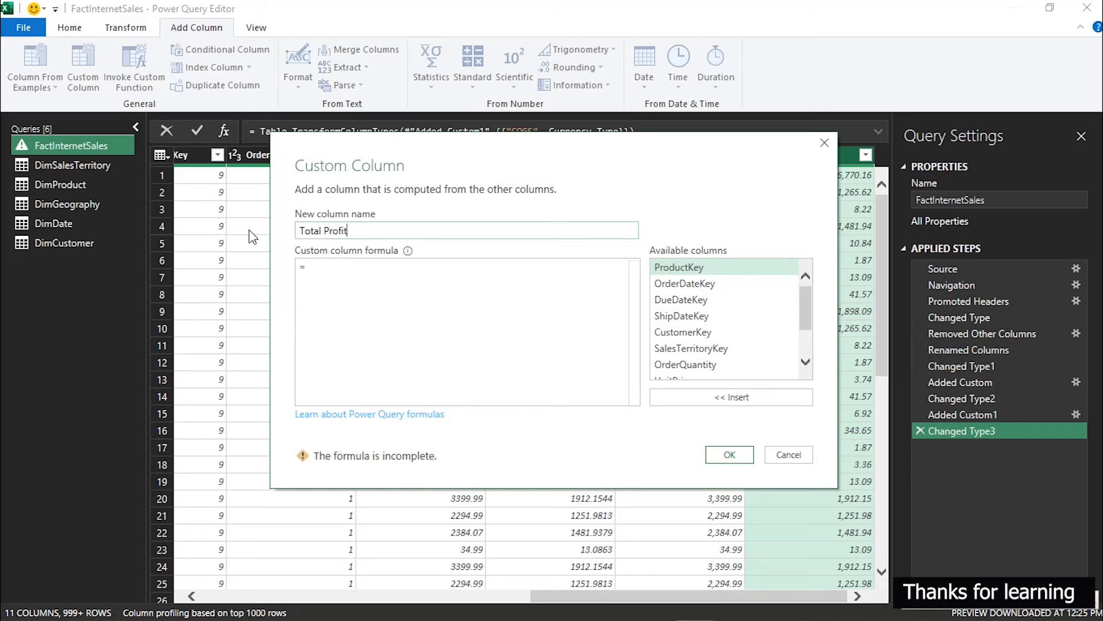
Step: Define Total Profit with the formula [Total Revenue]-[COGS], create the column and set its data type to Currency
left_click(331, 267)
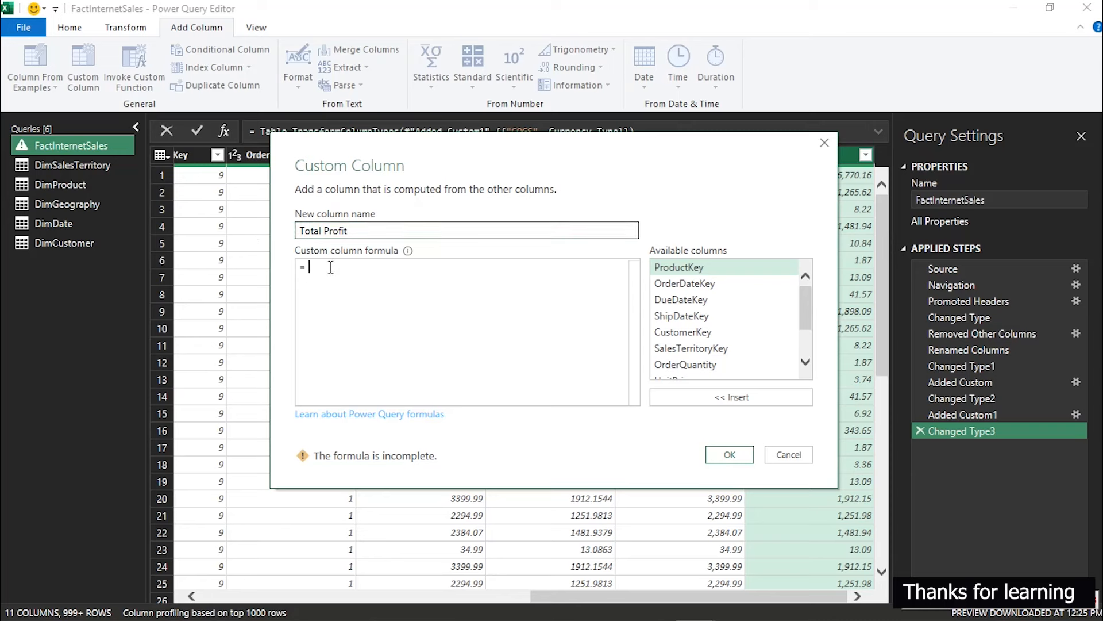
scroll(695, 287, "down", 1)
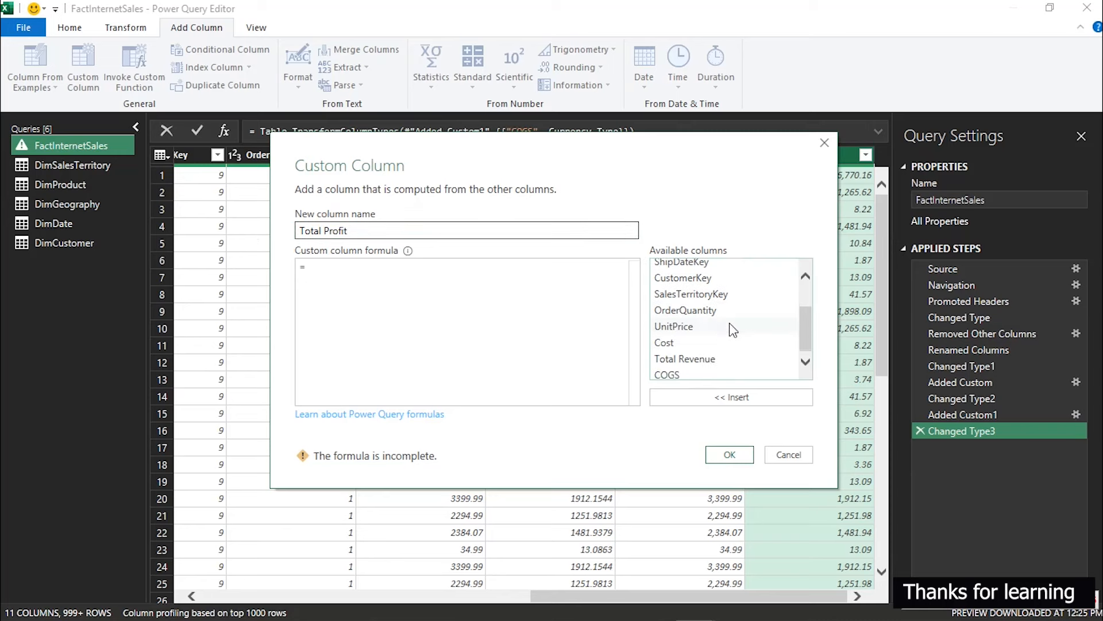
left_click(708, 359)
left_click(726, 395)
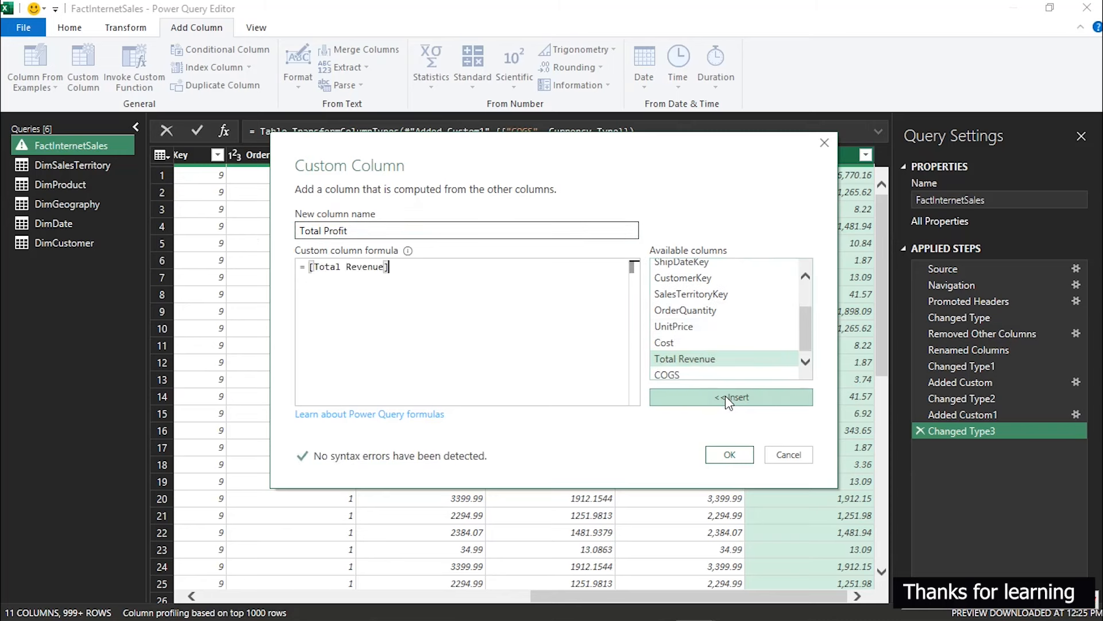
type("-")
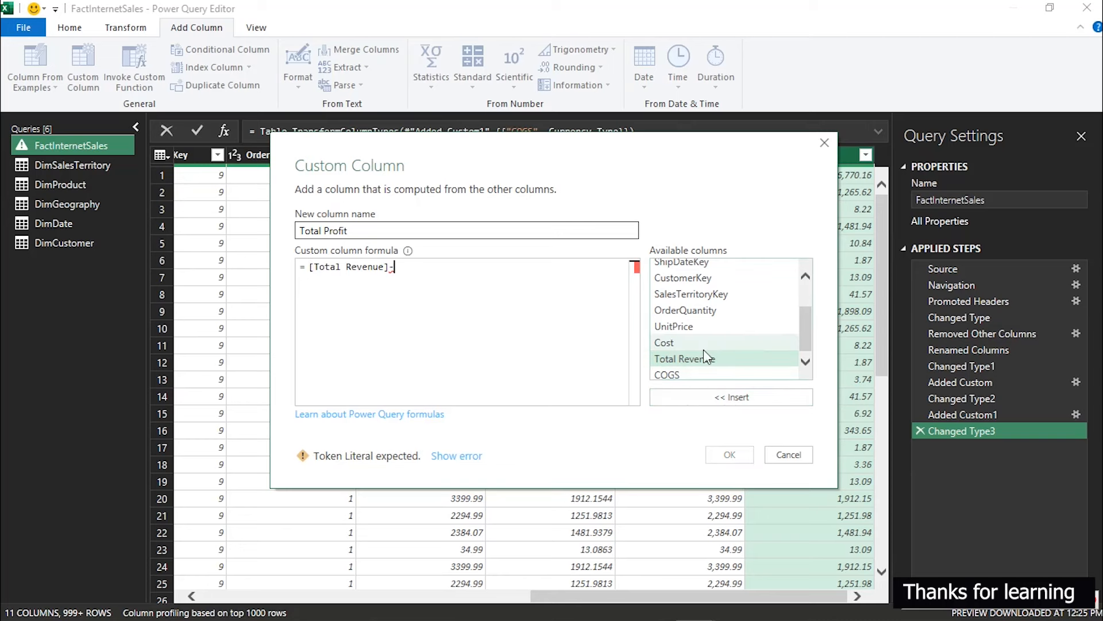
left_click(696, 376)
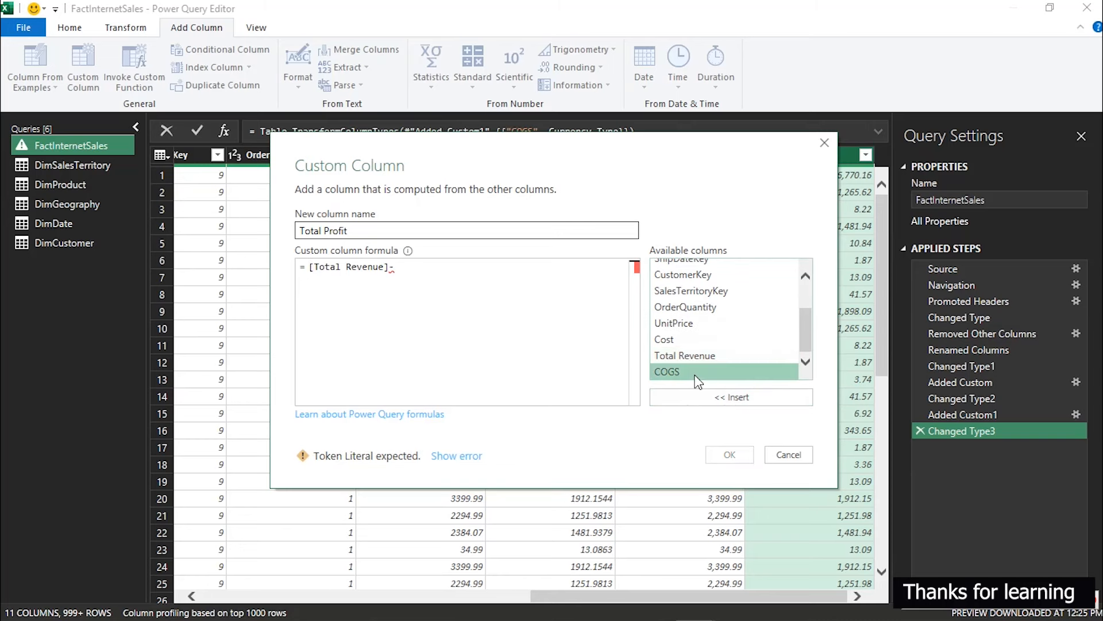
left_click(742, 397)
left_click(741, 455)
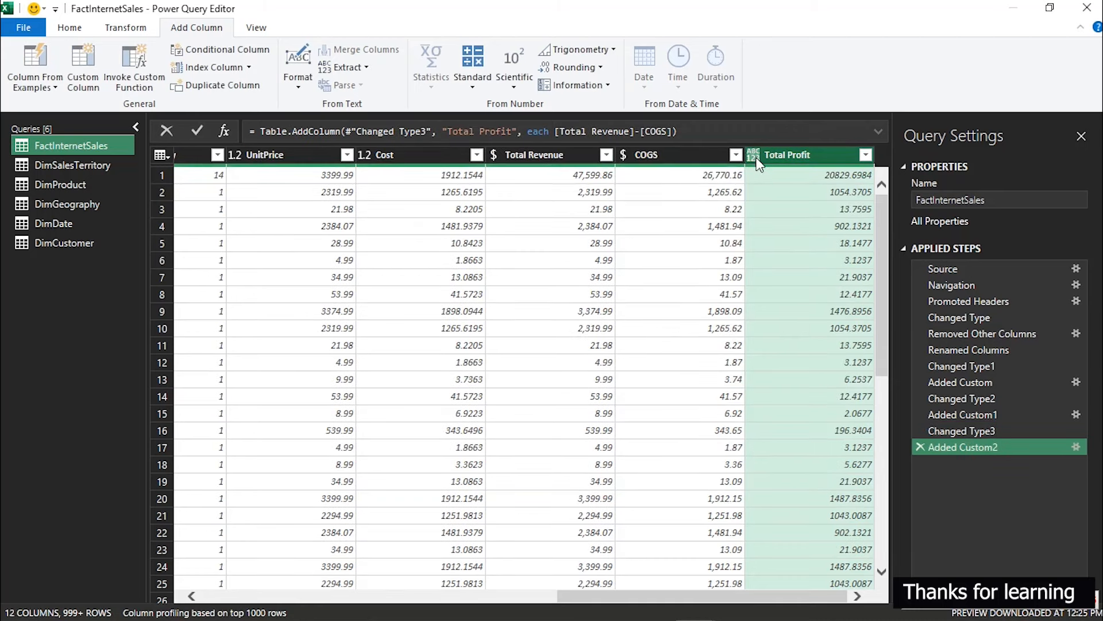
left_click(754, 155)
left_click(781, 191)
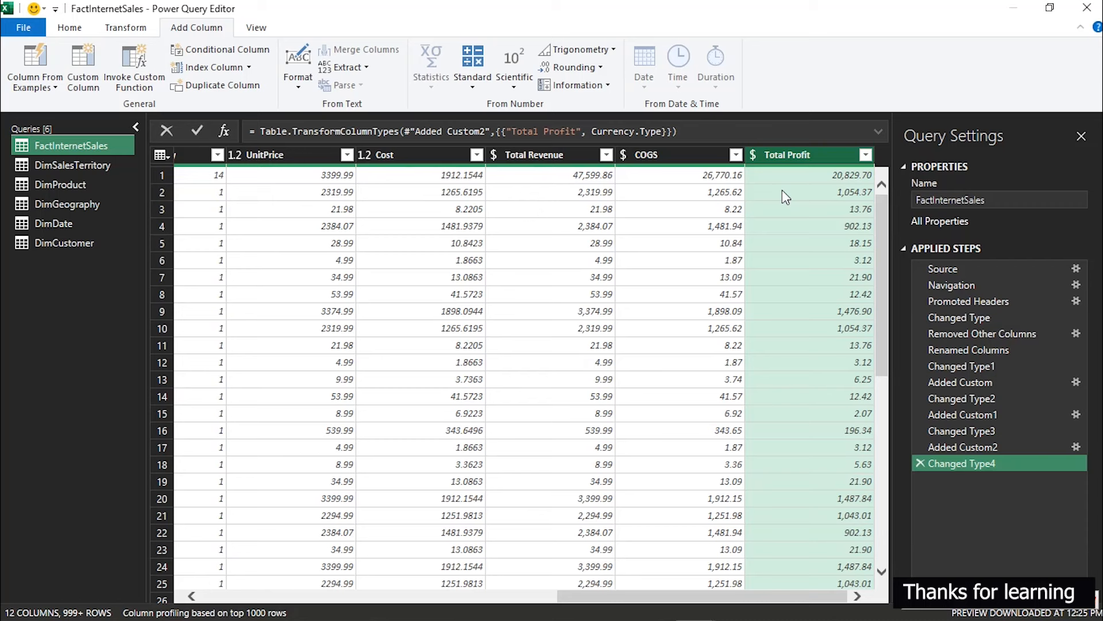
Step: In the DimSalesTerritory query, filter the SalesTerritoryRegion column to exclude the NA value
left_click(66, 161)
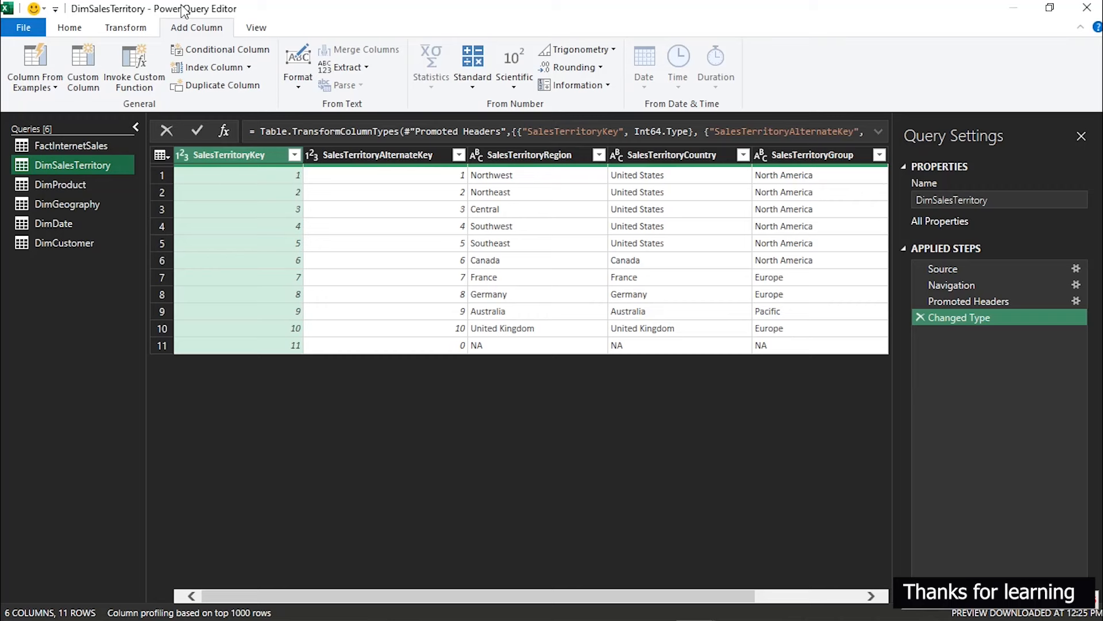
left_click_drag(547, 601, 657, 617)
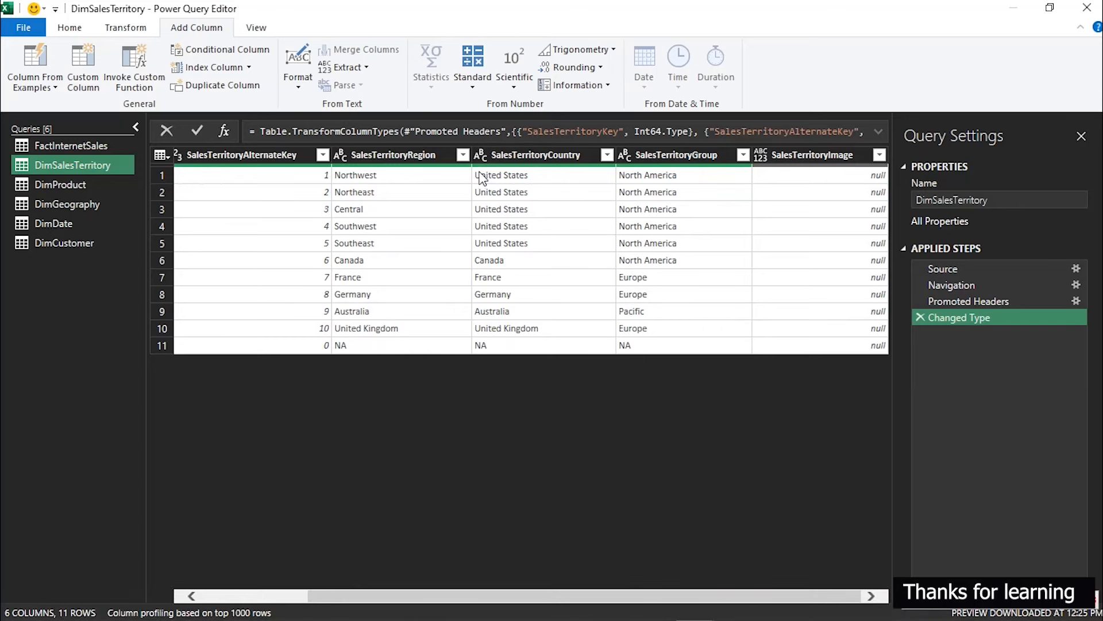
left_click(462, 154)
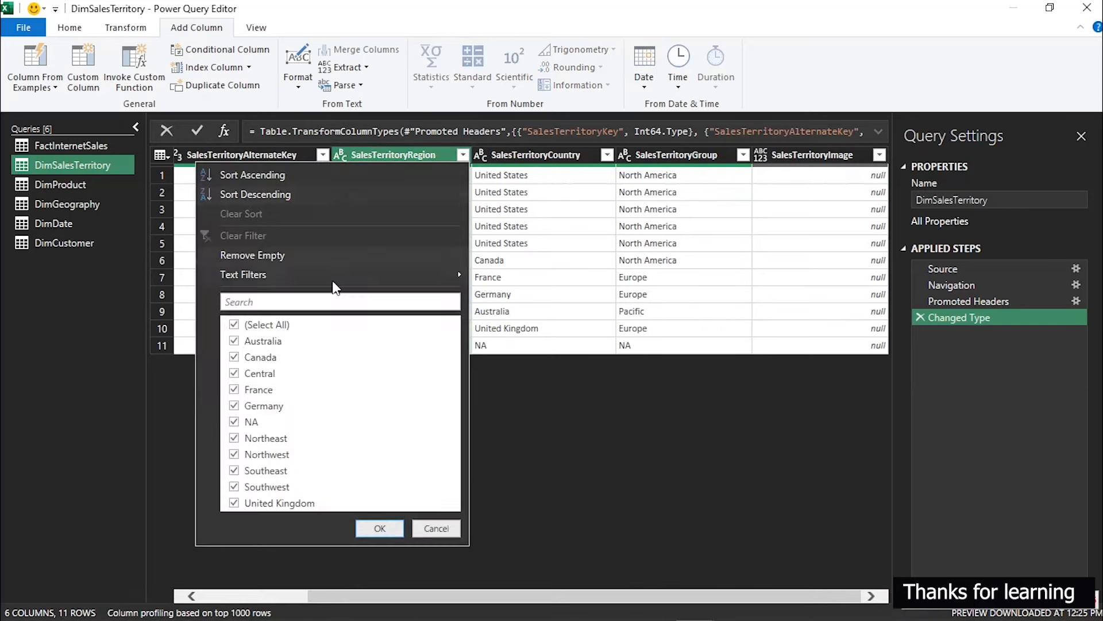
left_click(235, 422)
left_click(387, 531)
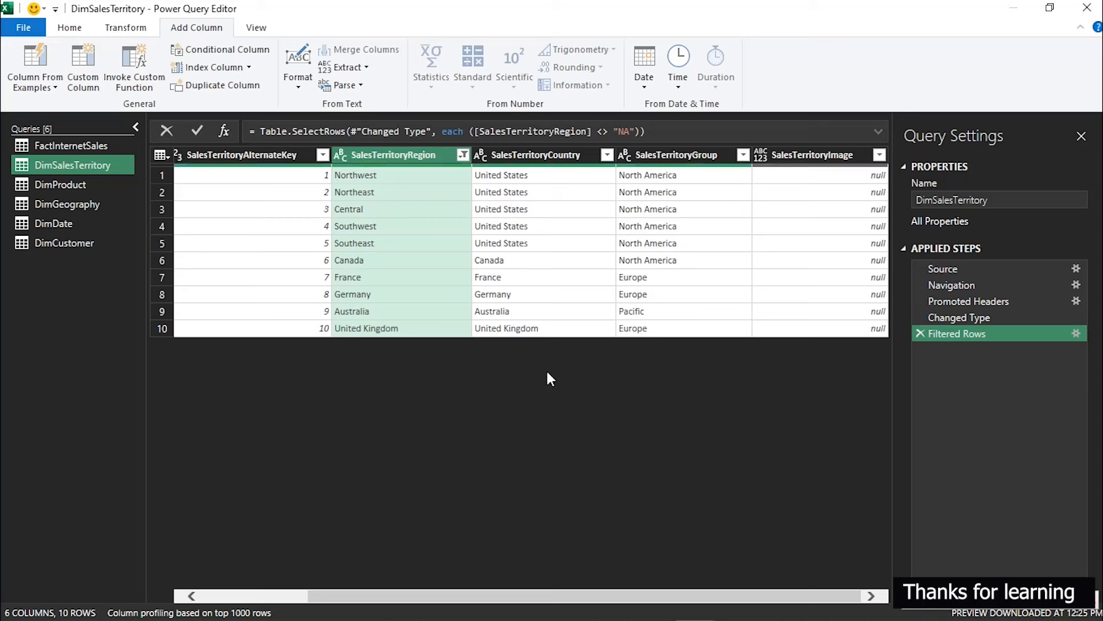
left_click(830, 154)
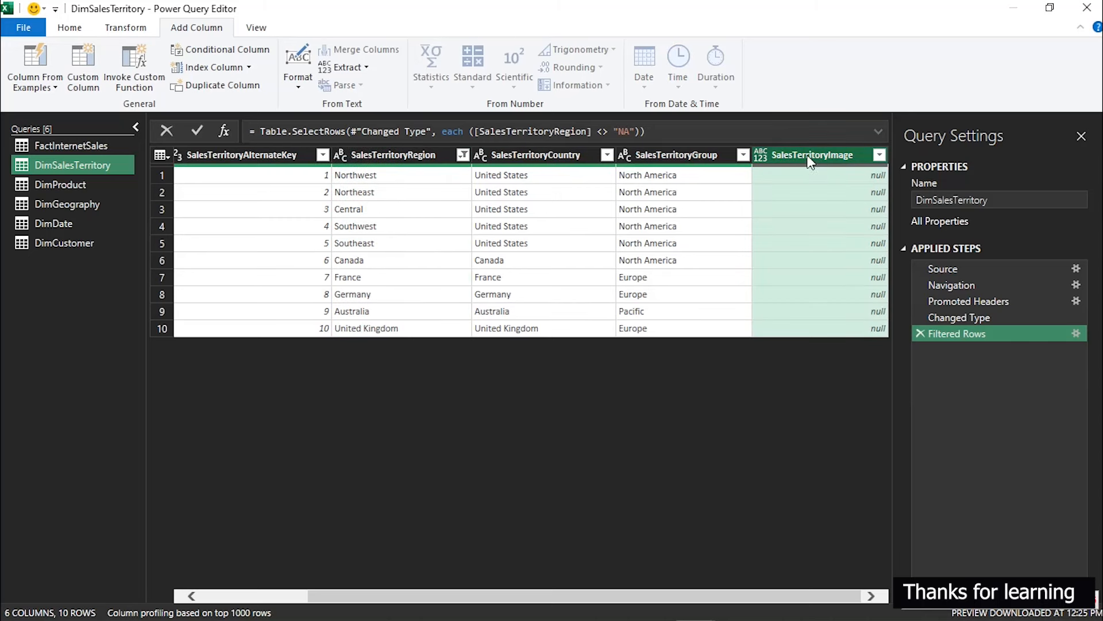
right_click(808, 156)
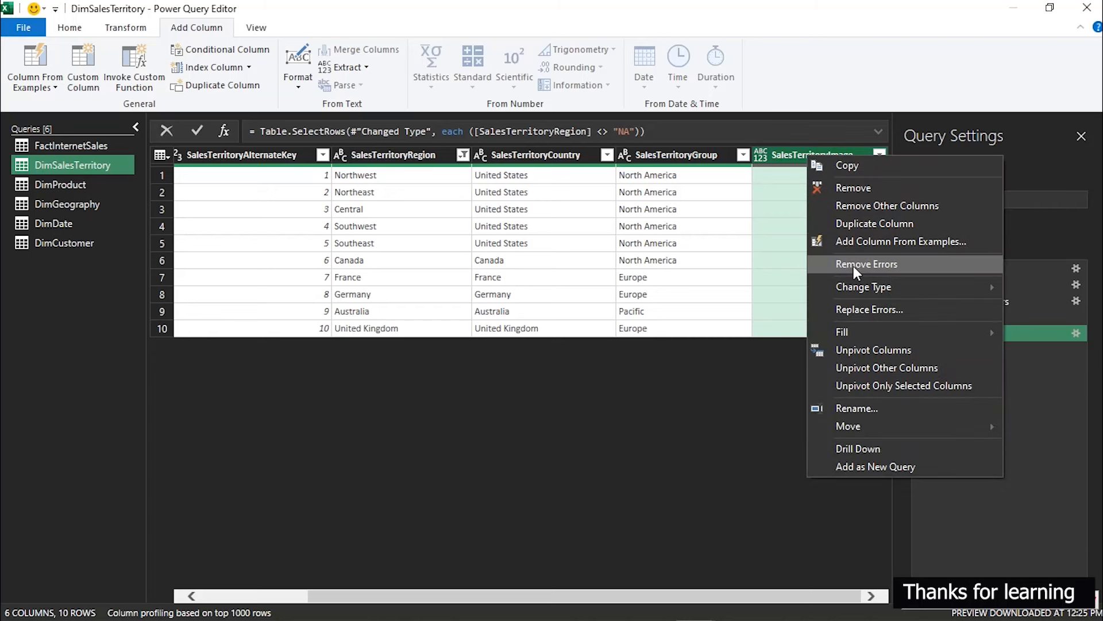
left_click(864, 208)
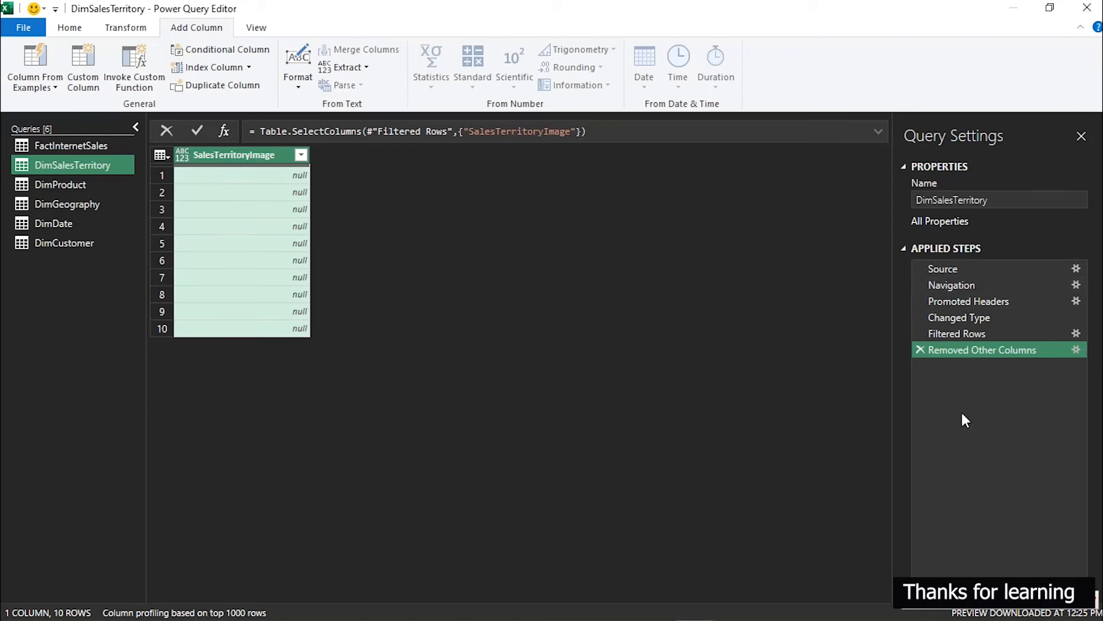
left_click(918, 349)
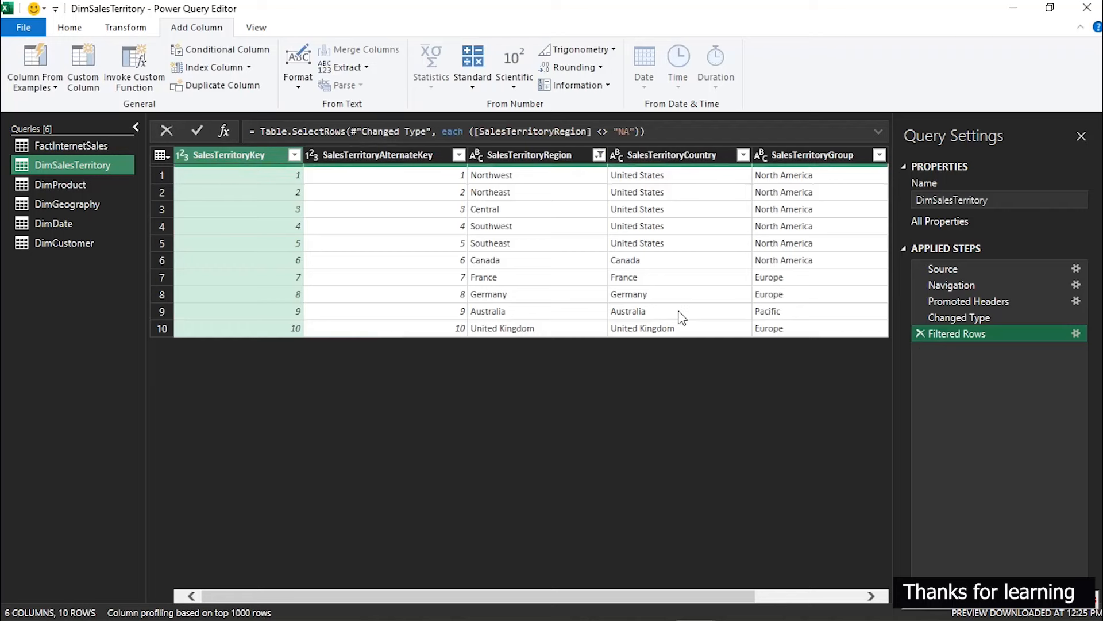
Step: Remove the SalesTerritoryImage column from DimSalesTerritory
left_click_drag(508, 595, 716, 608)
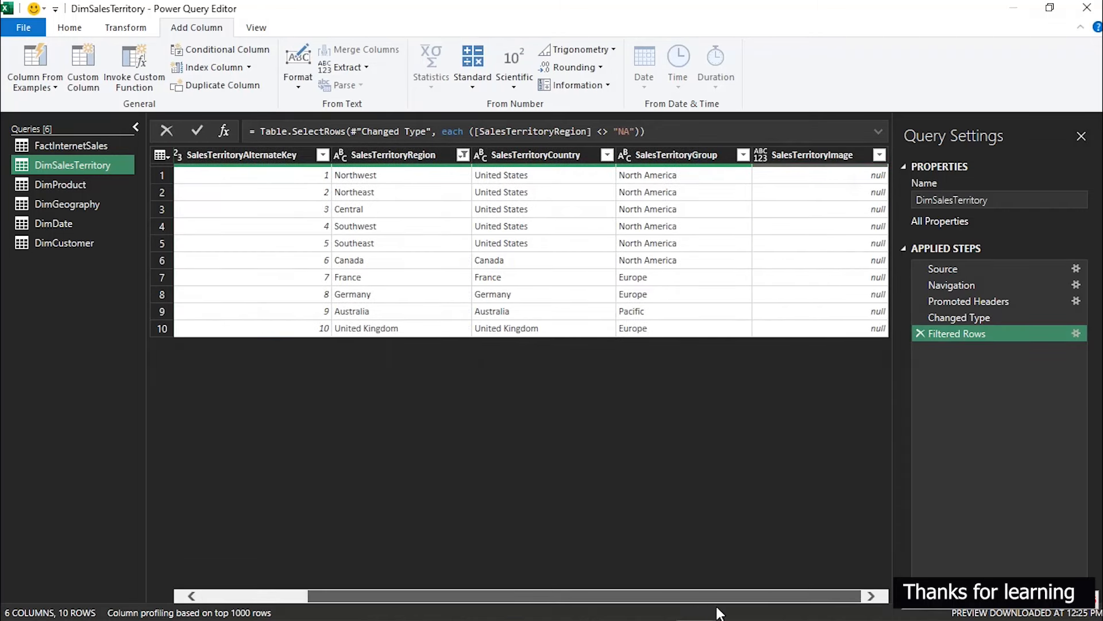
left_click(817, 160)
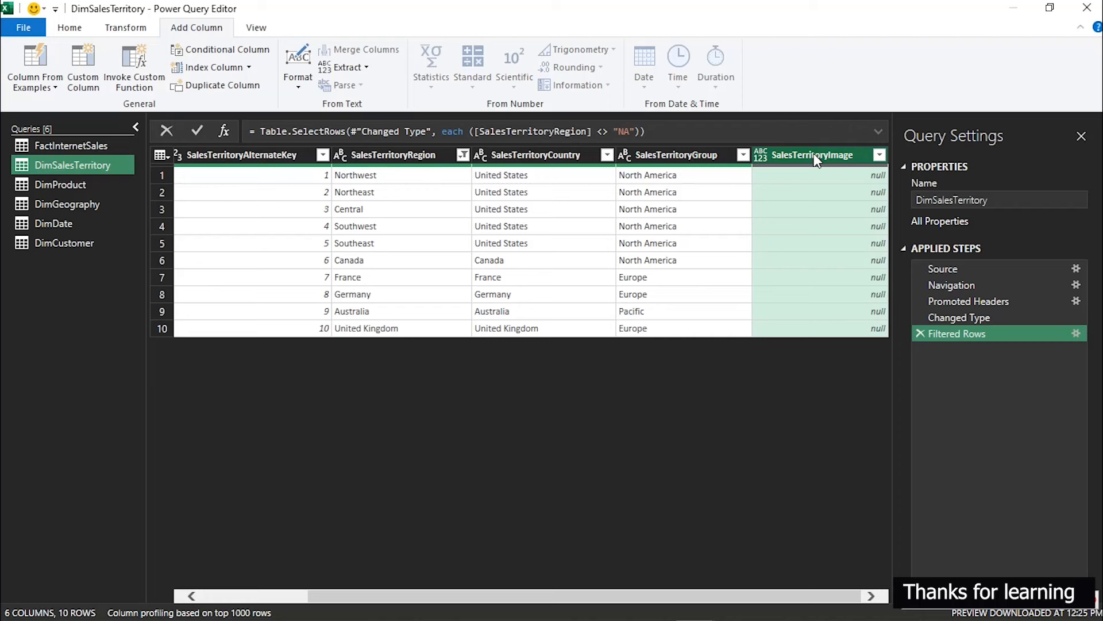
key("Delete")
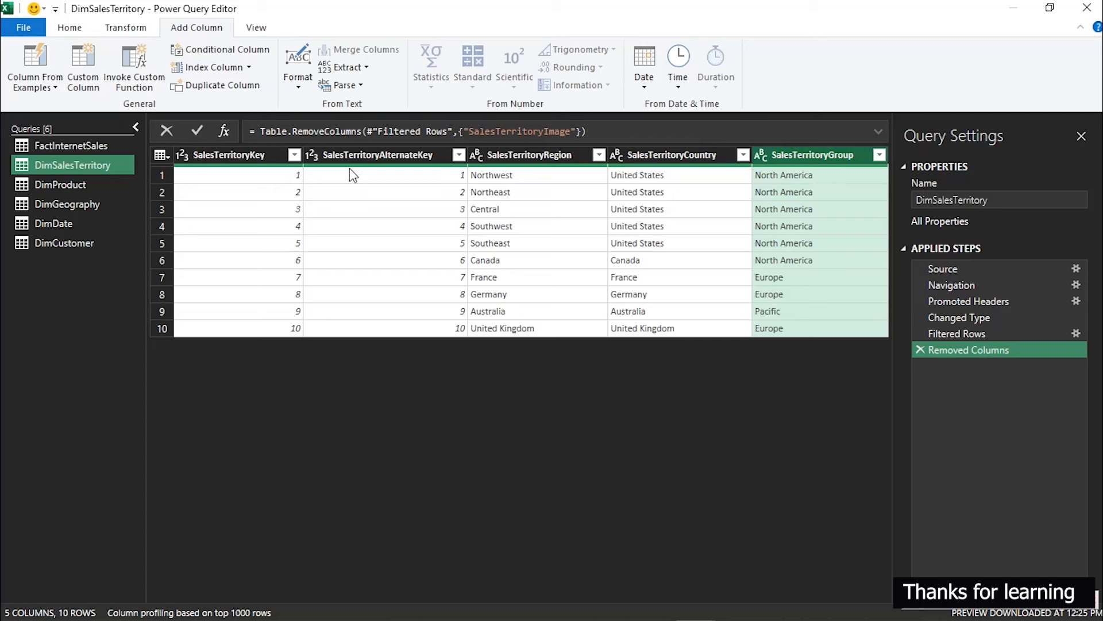
left_click(295, 154)
left_click(295, 155)
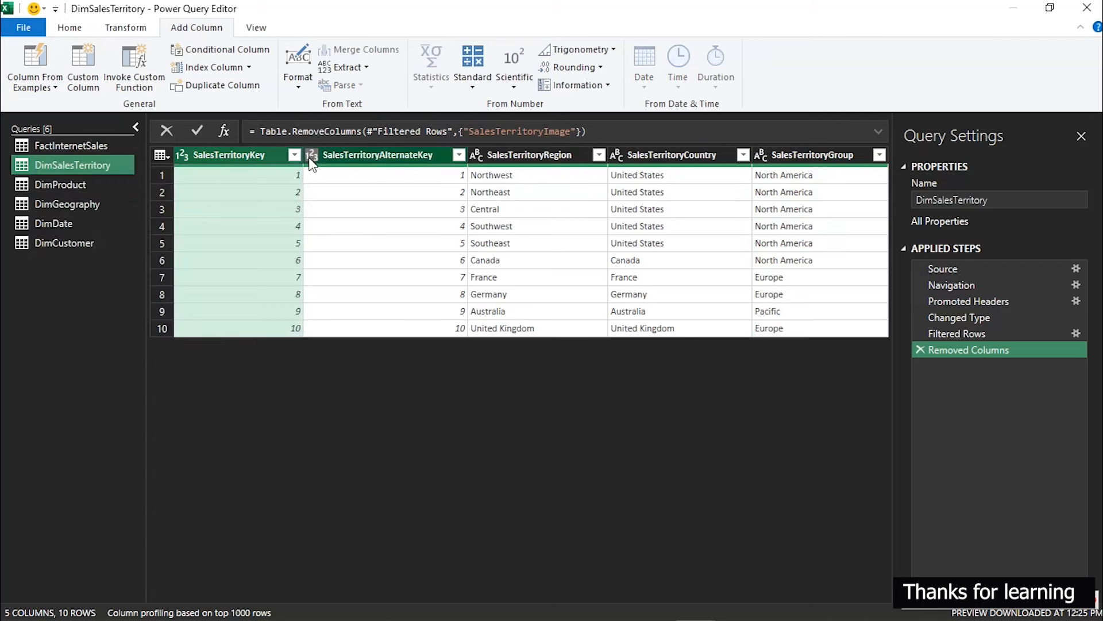
left_click(312, 155)
left_click(311, 156)
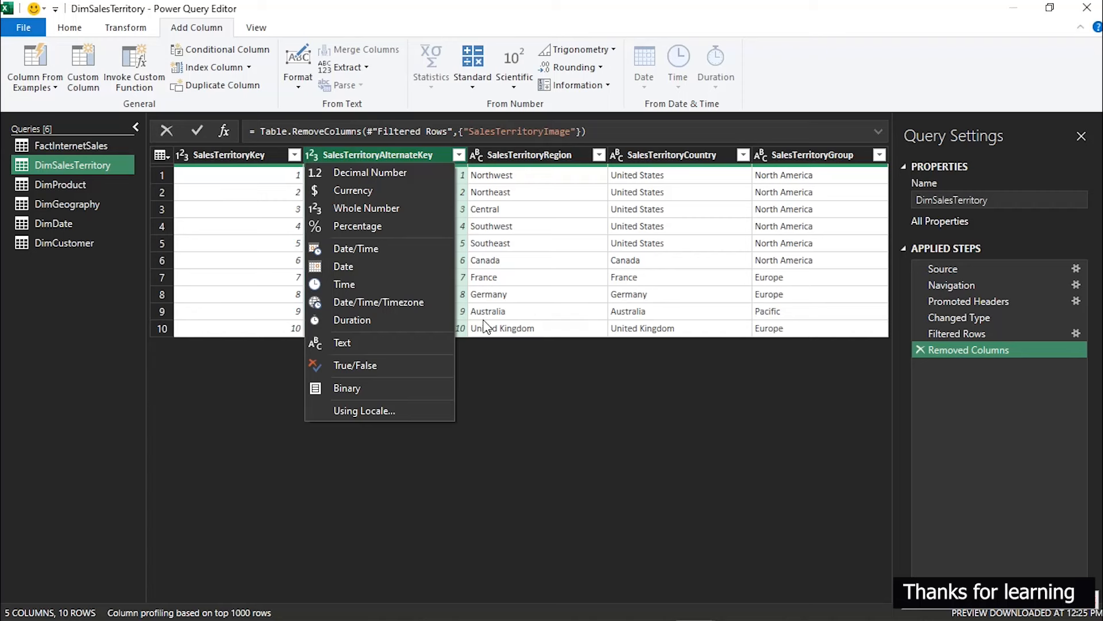
left_click(543, 371)
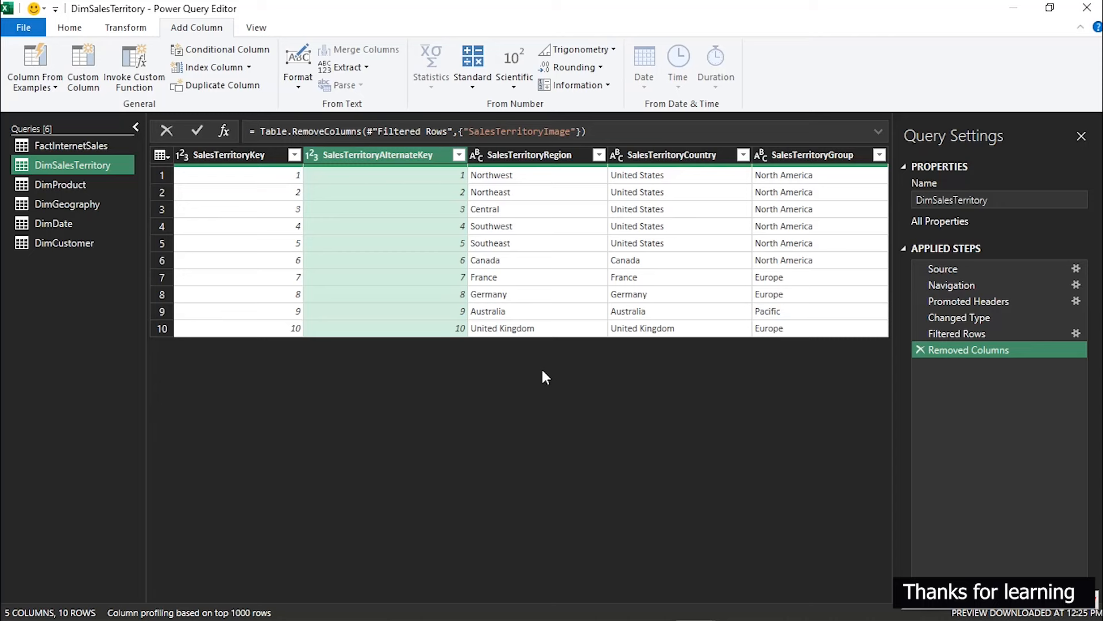
Step: In the DimProduct query, keep only the ProductKey, EnglishProductName and Color columns
left_click(65, 184)
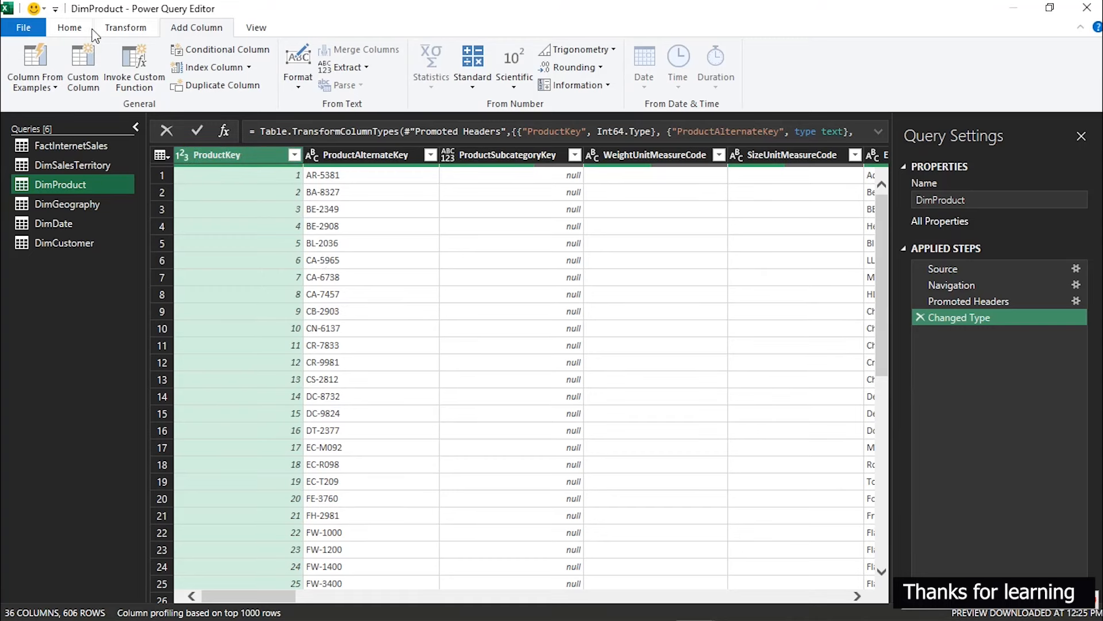
left_click(118, 33)
left_click(66, 32)
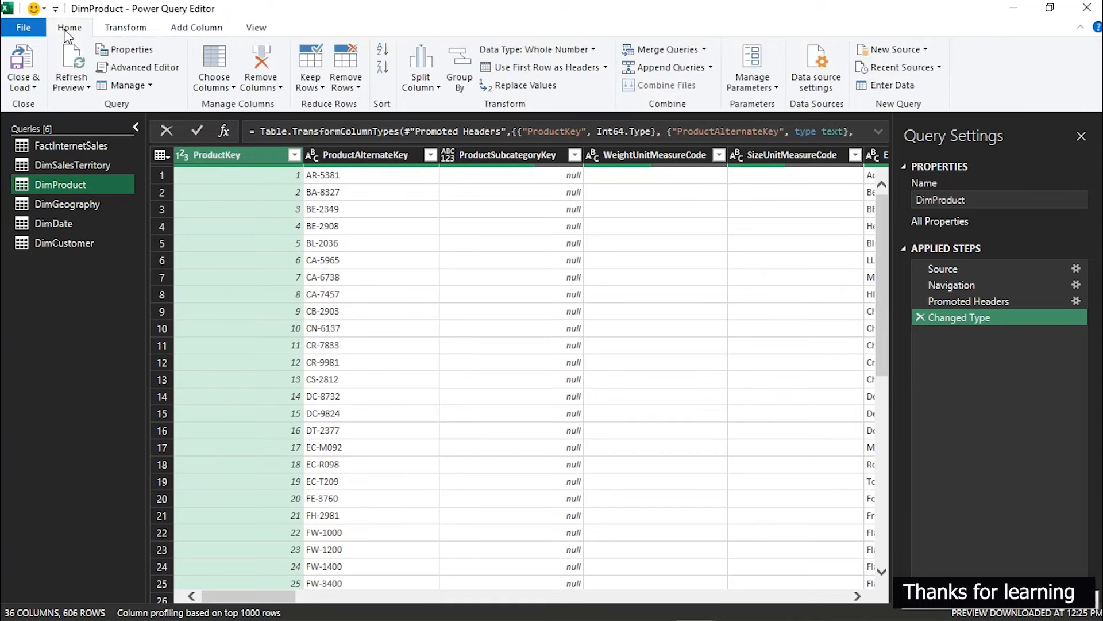
left_click(228, 88)
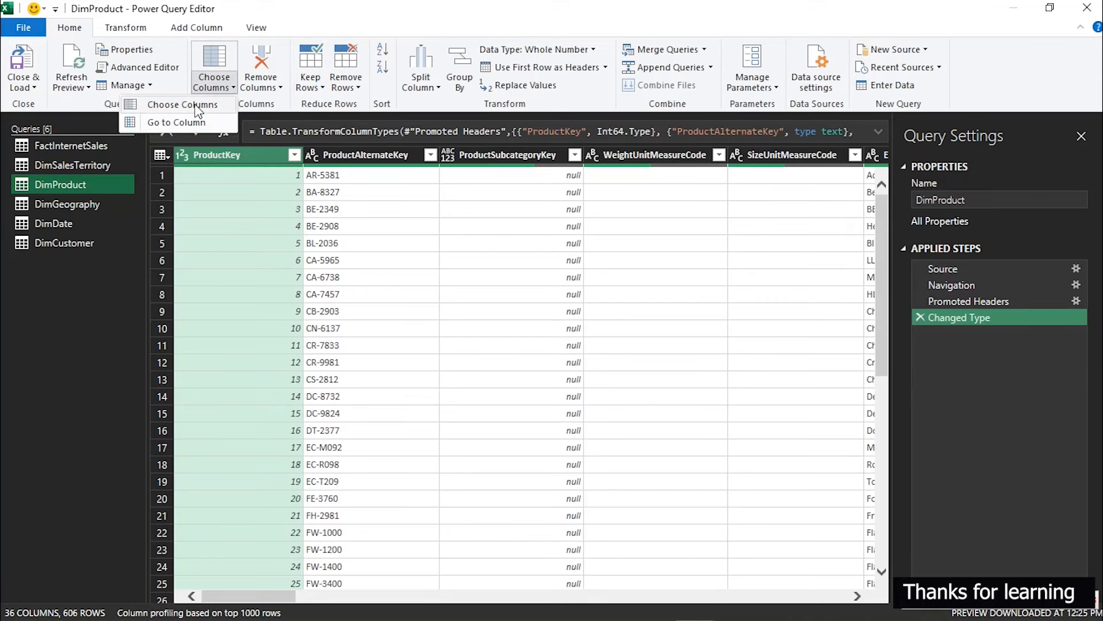
left_click(218, 105)
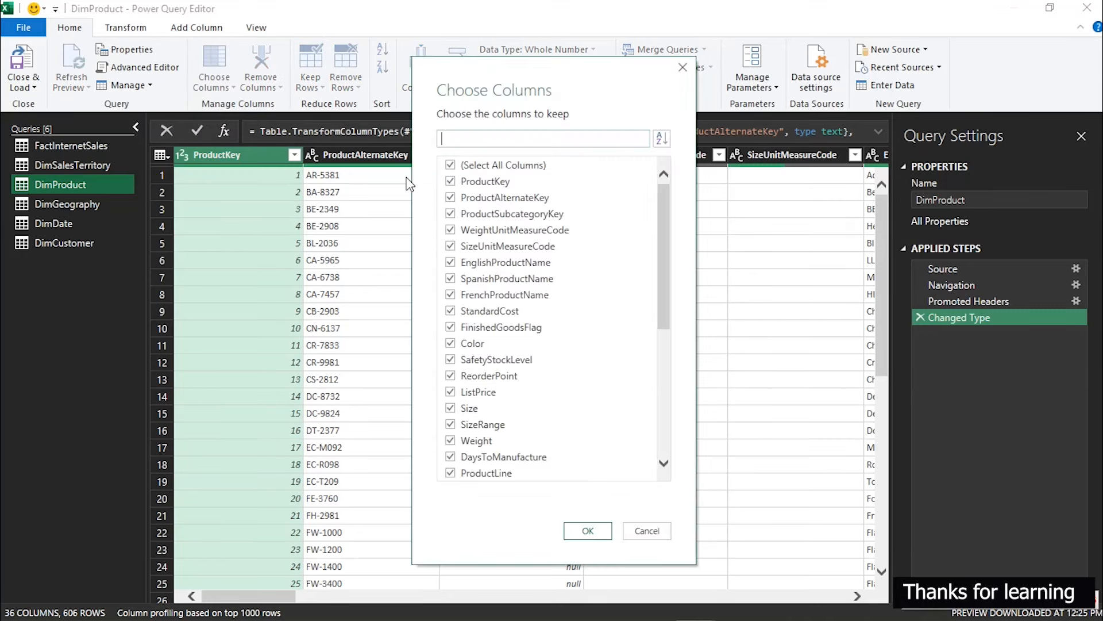
left_click(451, 166)
left_click(451, 182)
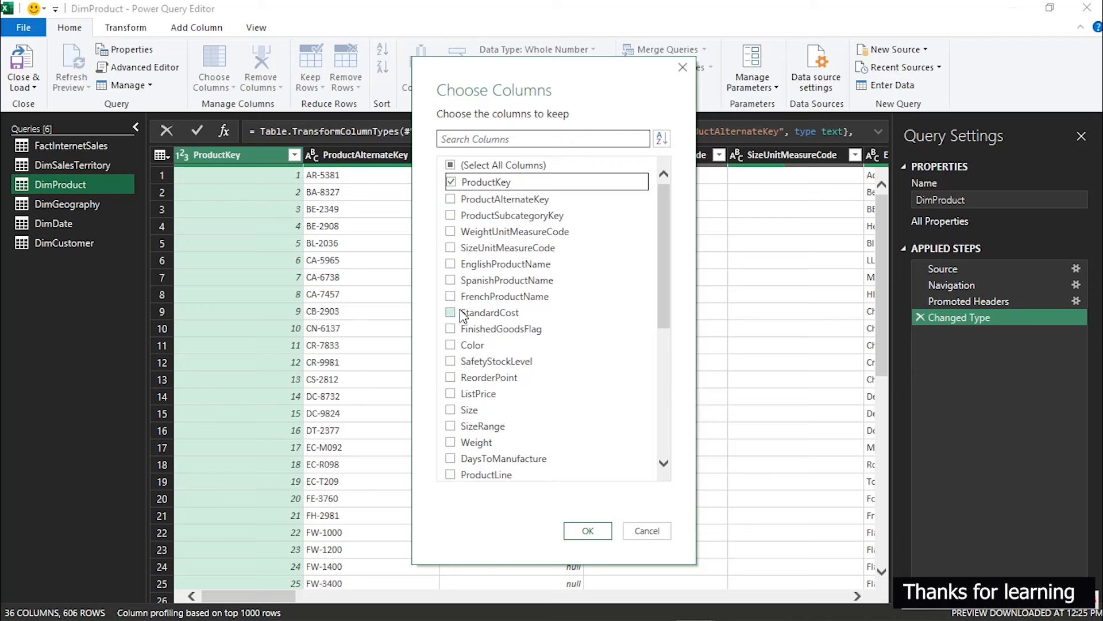
left_click(453, 266)
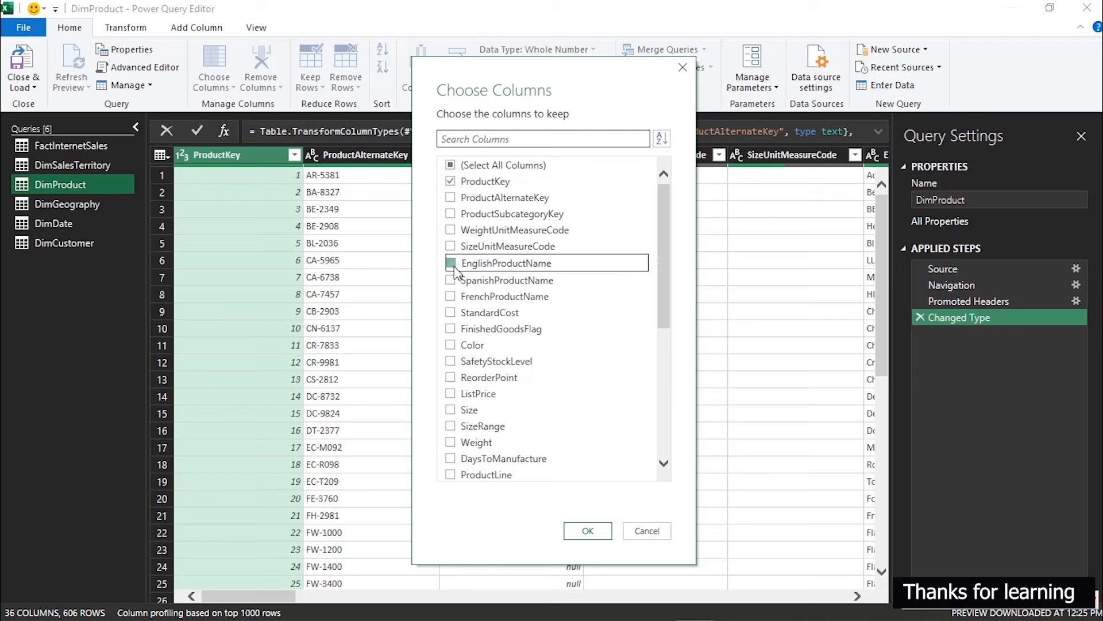
left_click(457, 347)
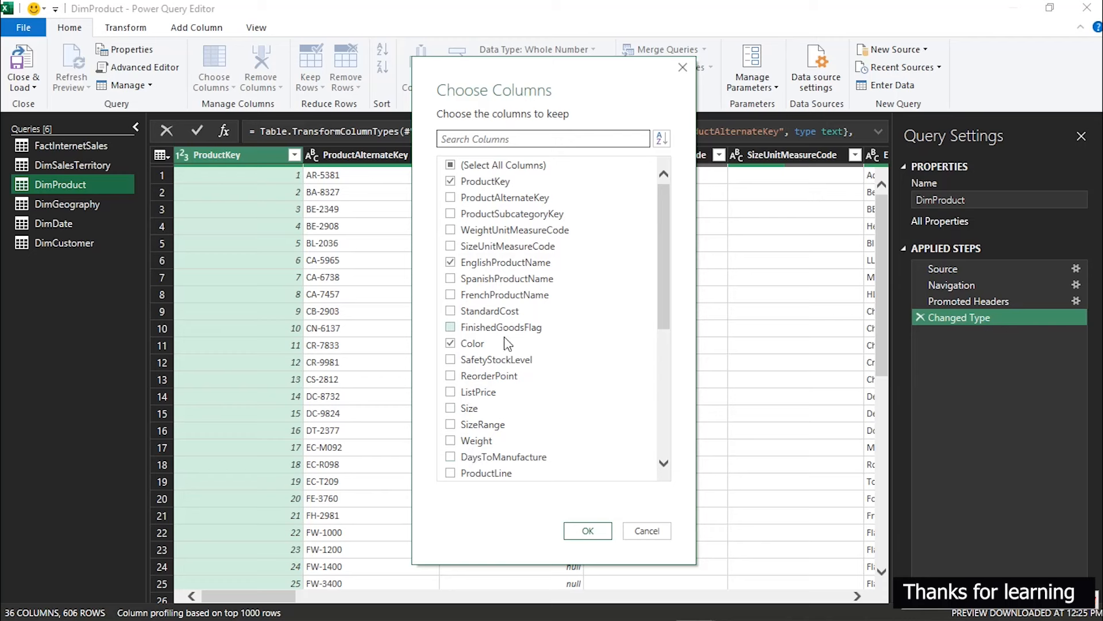
left_click(588, 531)
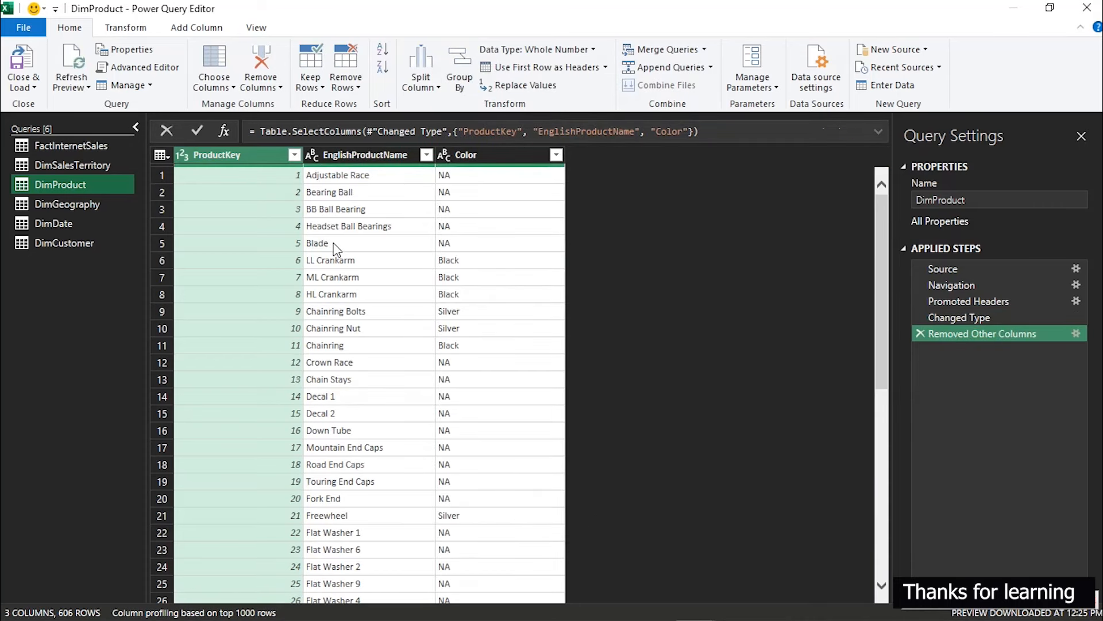
Step: Add a value replacement on DimProduct's Color column that finds "na" and replaces it with "Unspecified"
left_click(493, 164)
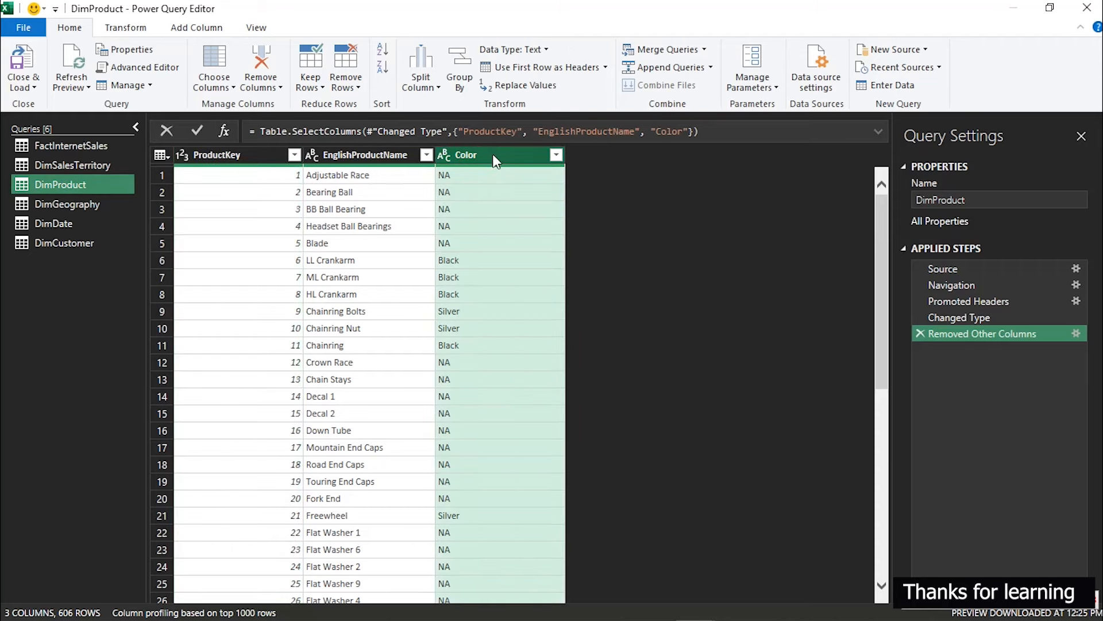
right_click(492, 154)
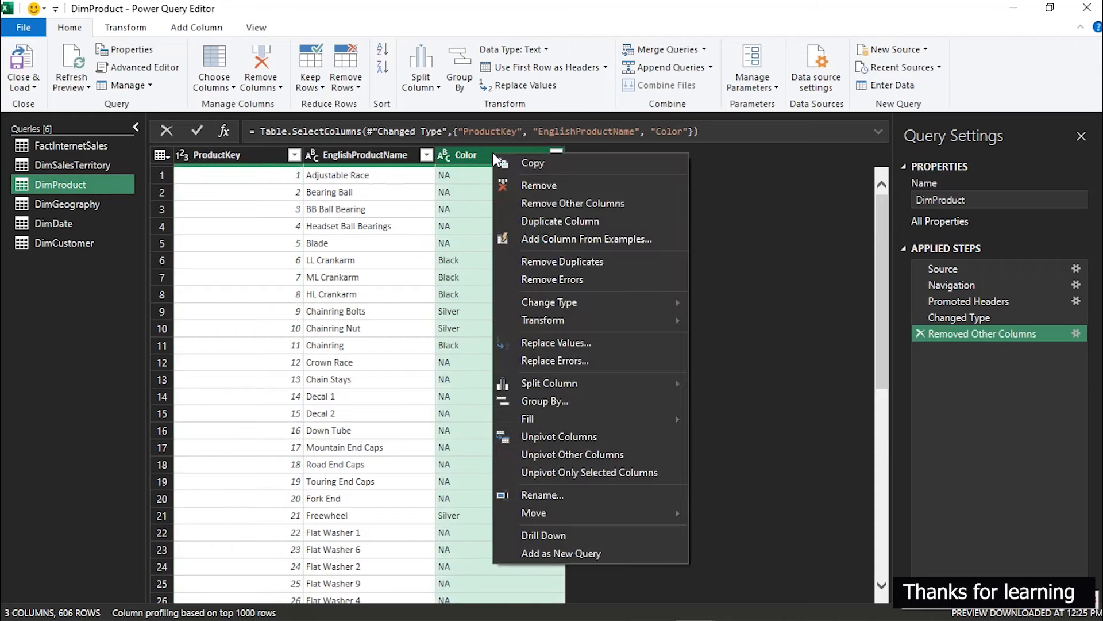
left_click(551, 343)
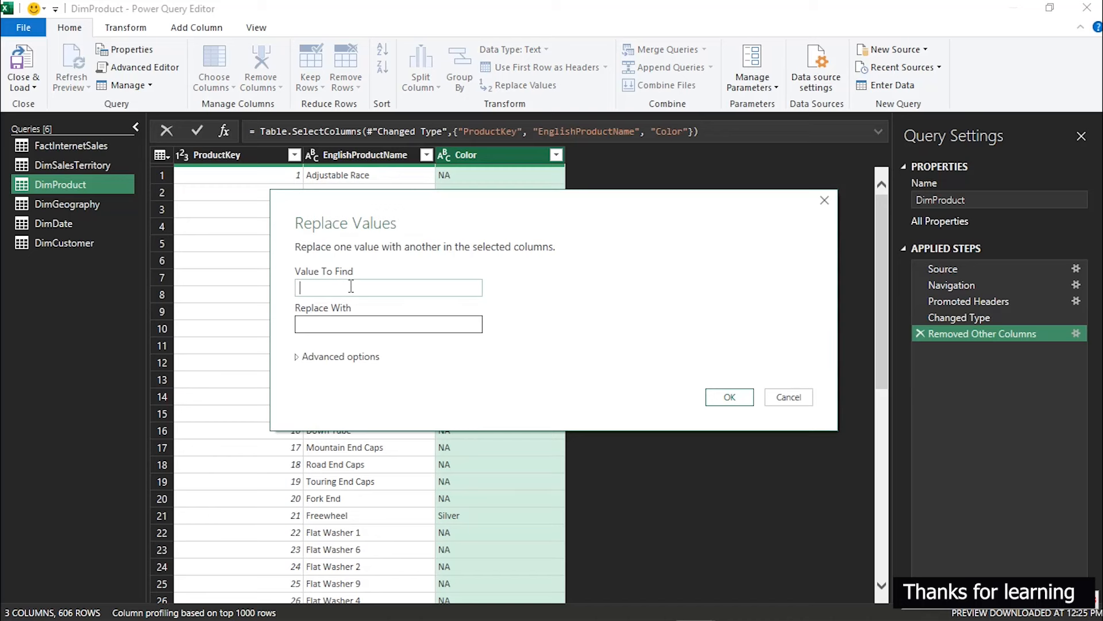
type("na")
left_click(359, 326)
type("Uns")
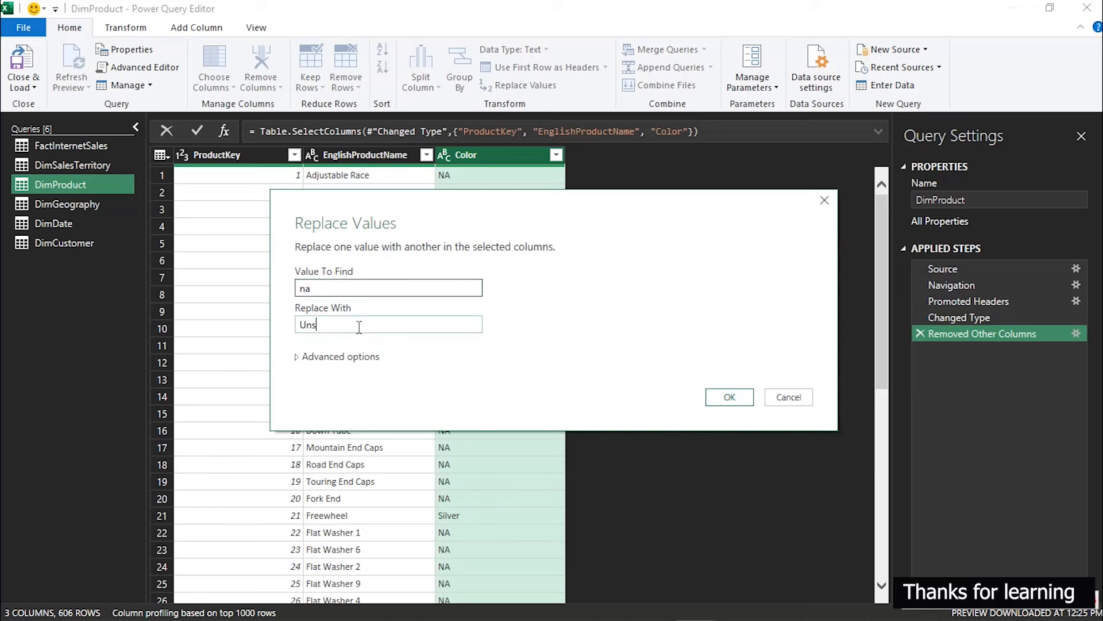
type("pecified")
left_click(728, 398)
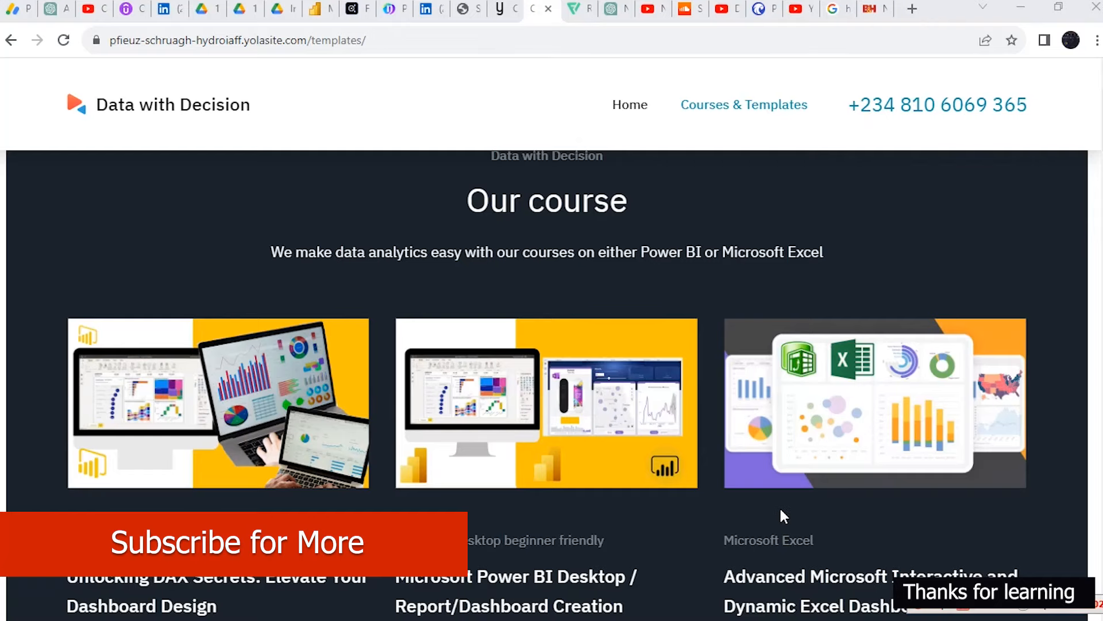
scroll(780, 514, "down", 3)
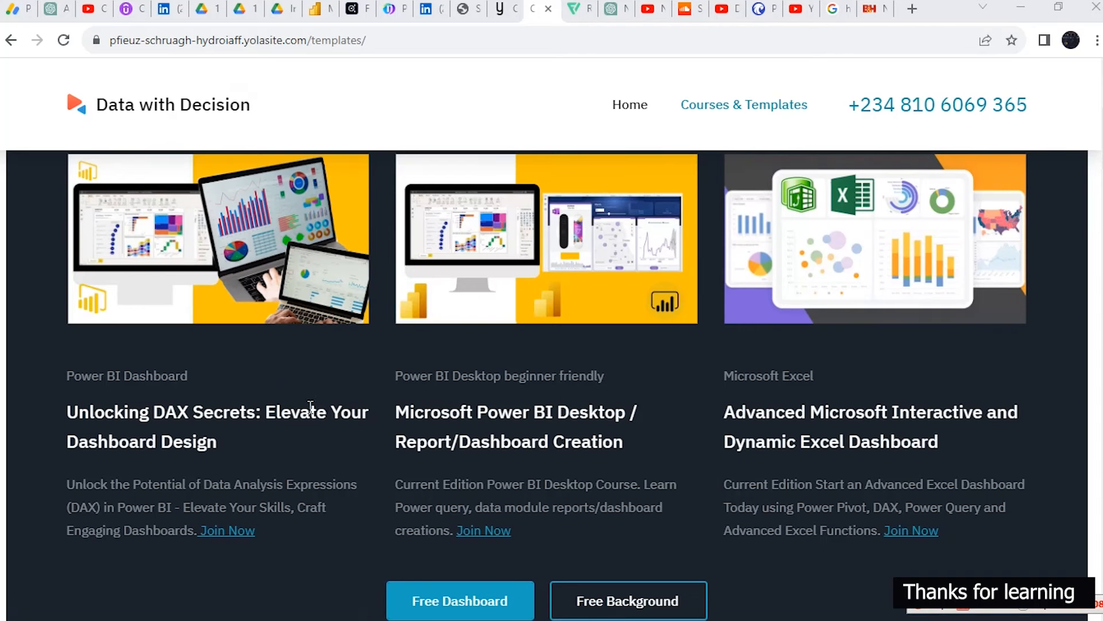
scroll(310, 406, "down", 7)
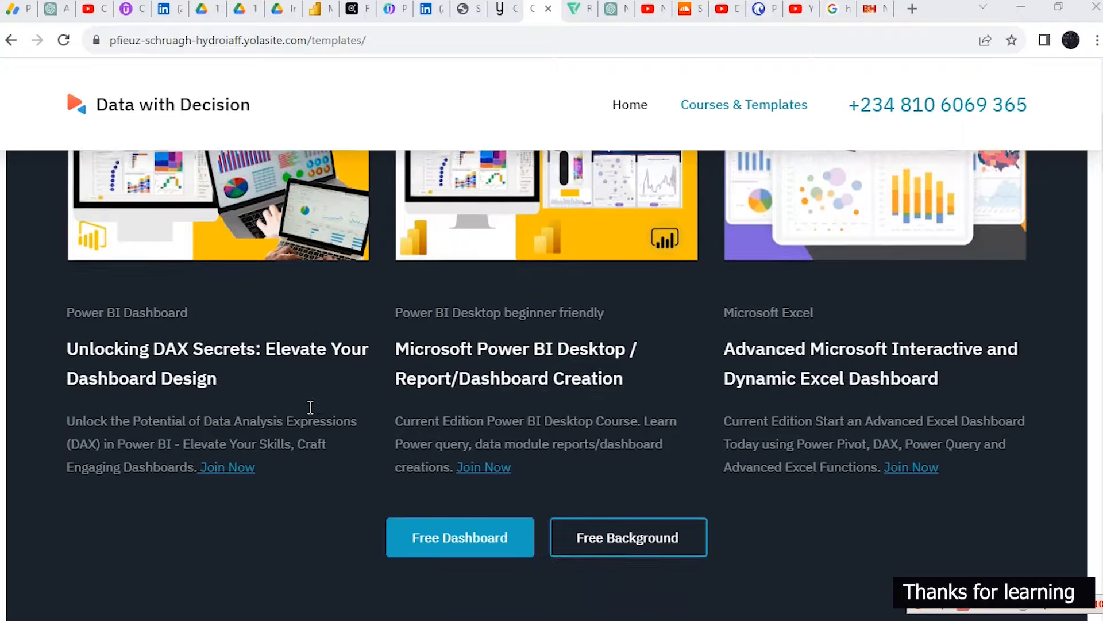
scroll(310, 406, "down", 6)
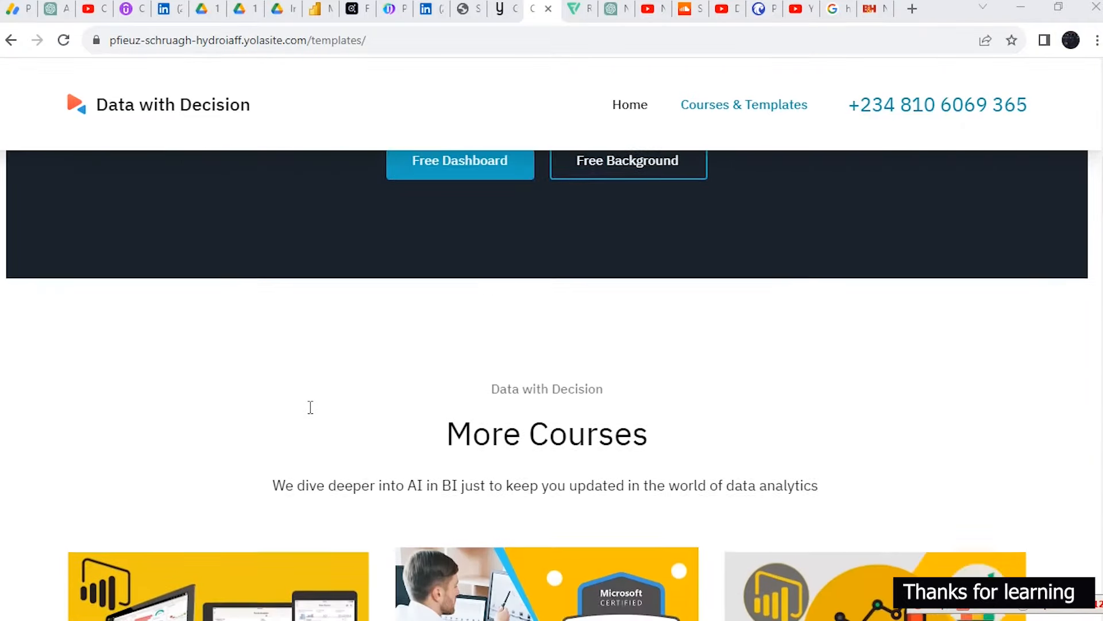
scroll(310, 407, "down", 1)
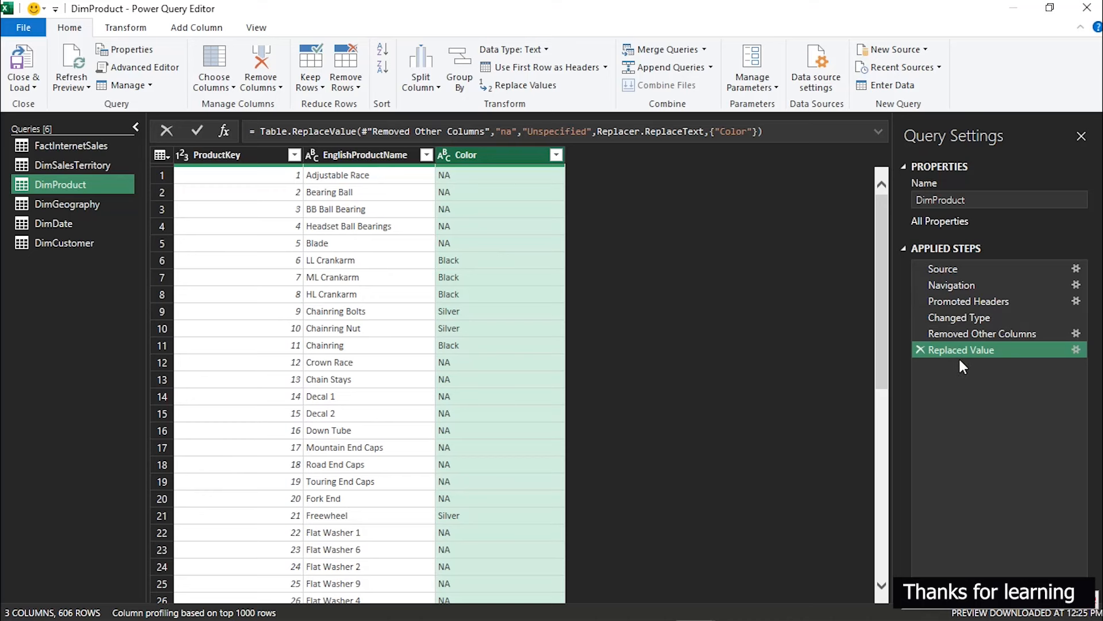
Step: Edit the Replaced Value step of DimProduct so that the value to find is uppercase "NA"
left_click(1076, 350)
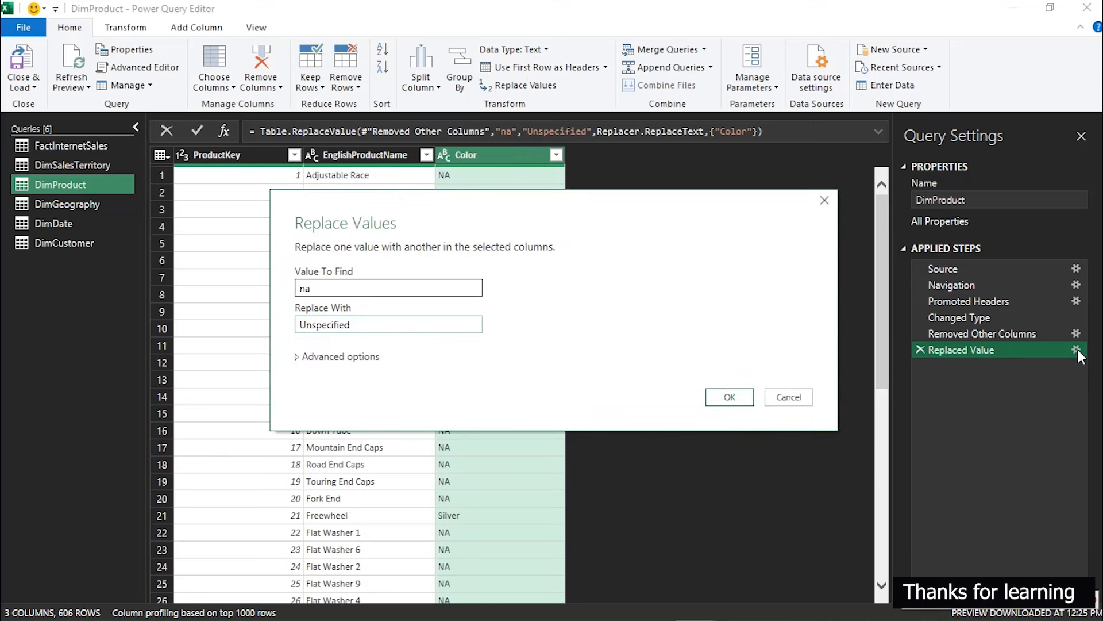
left_click_drag(374, 289, 298, 289)
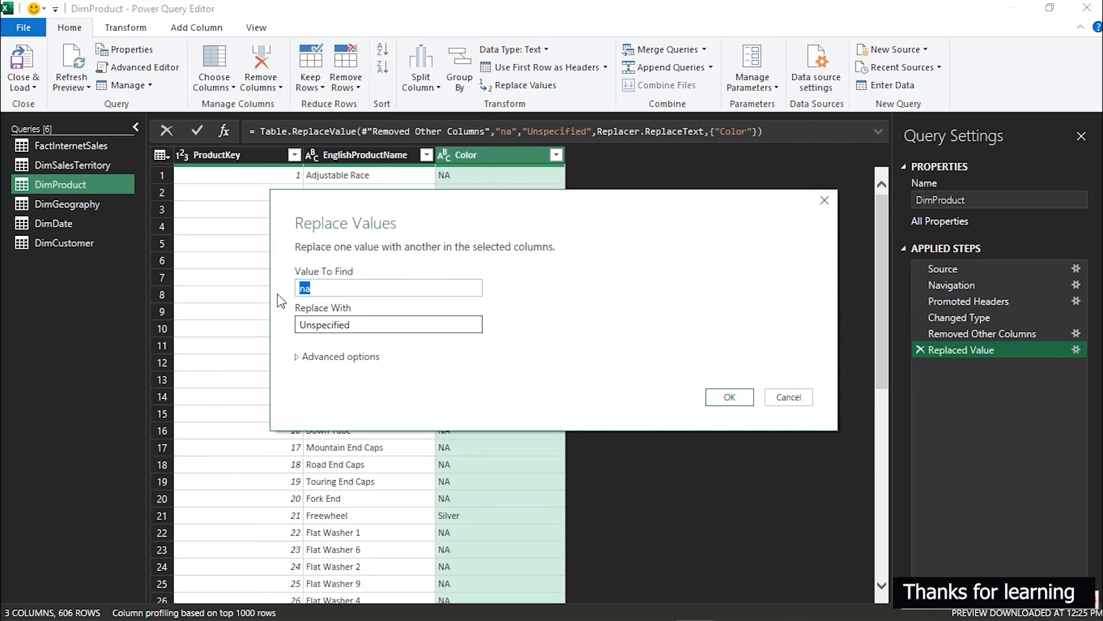
type("NA")
left_click(731, 397)
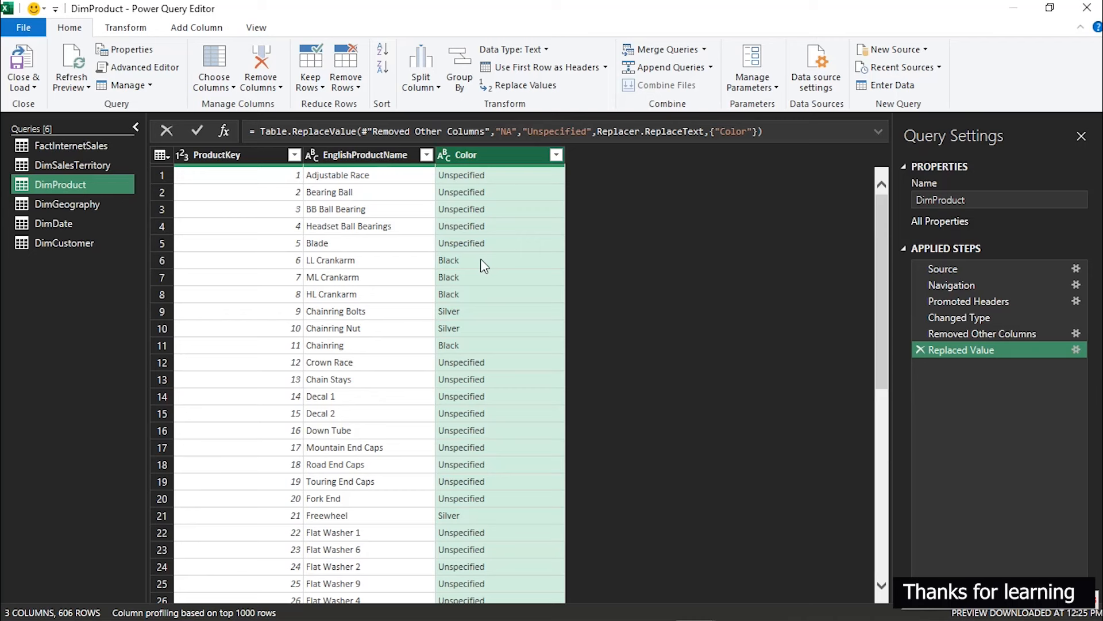
Step: Rename DimProduct's EnglishProductName column as "Product Name"
left_click(364, 155)
double_click(364, 154)
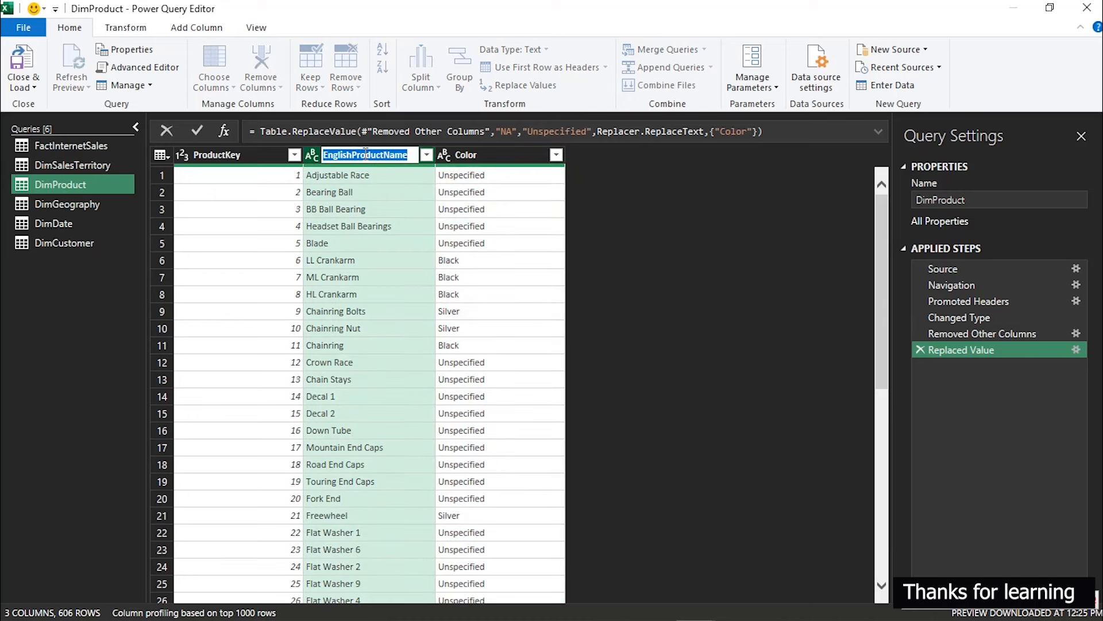
type("Product Name")
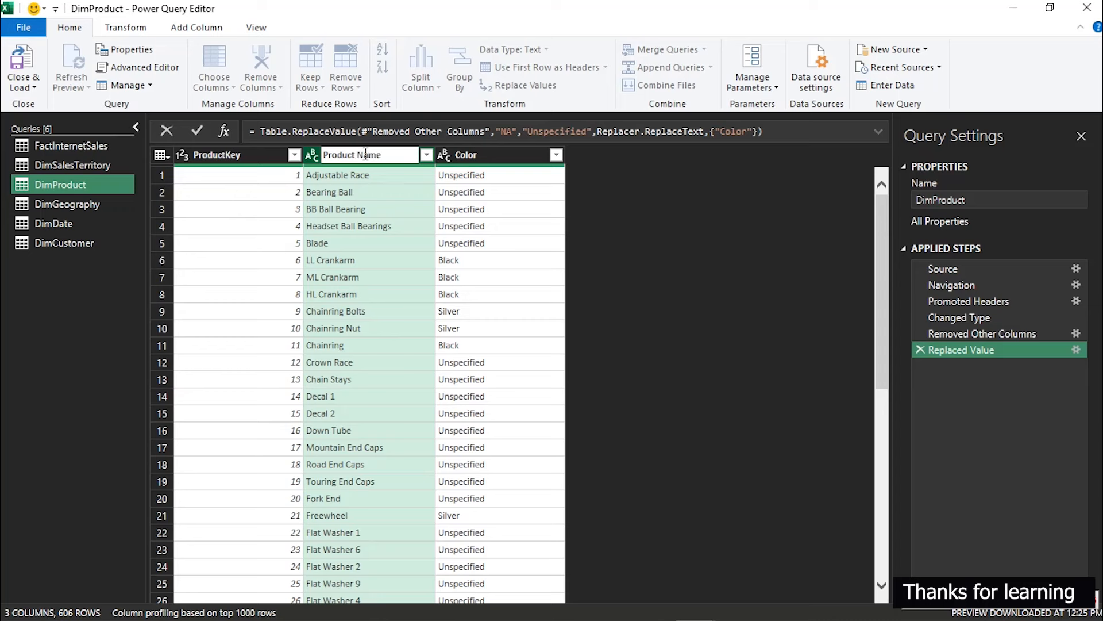
key("Return")
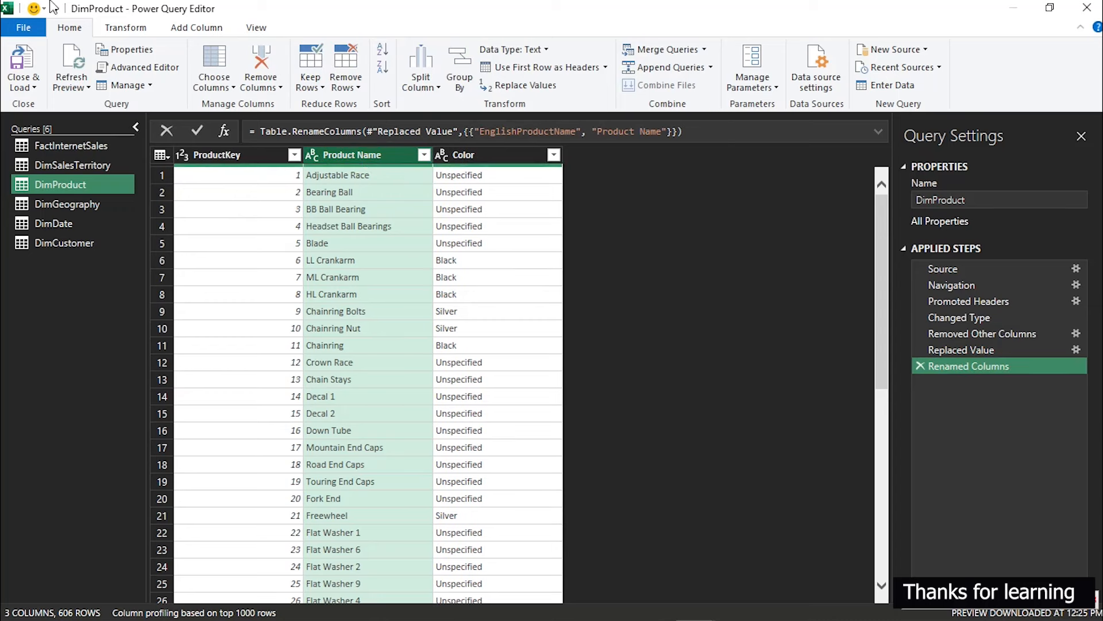
Step: In the DimGeography query, keep only the GeographyKey, City, EnglishCountryRegionName and SalesTerritoryKey columns
left_click(65, 205)
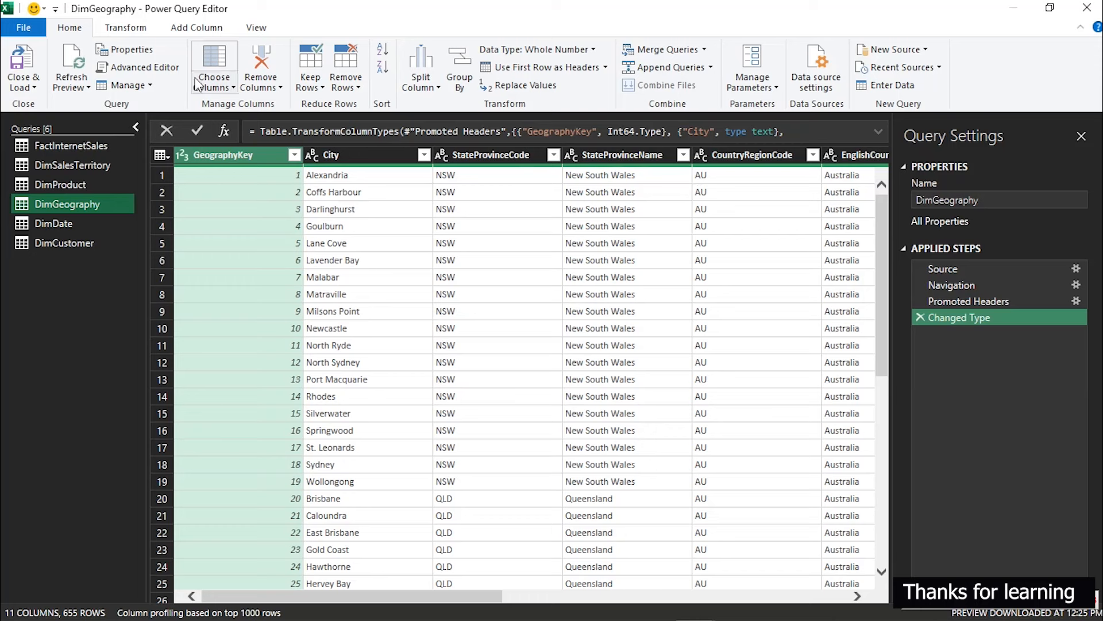
left_click(216, 90)
left_click(215, 103)
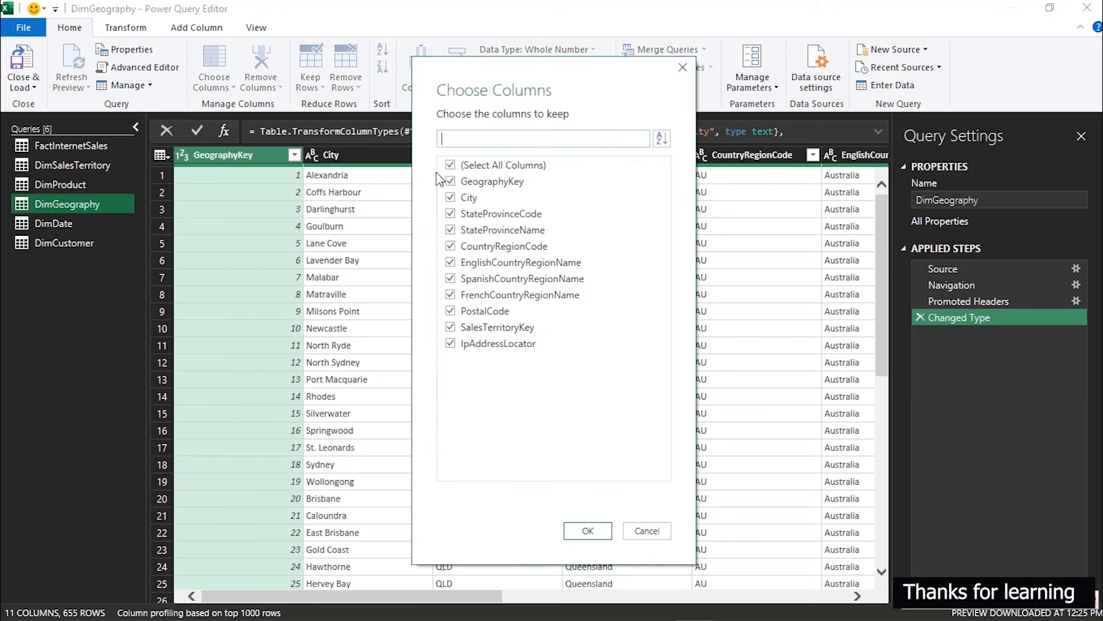
left_click(451, 166)
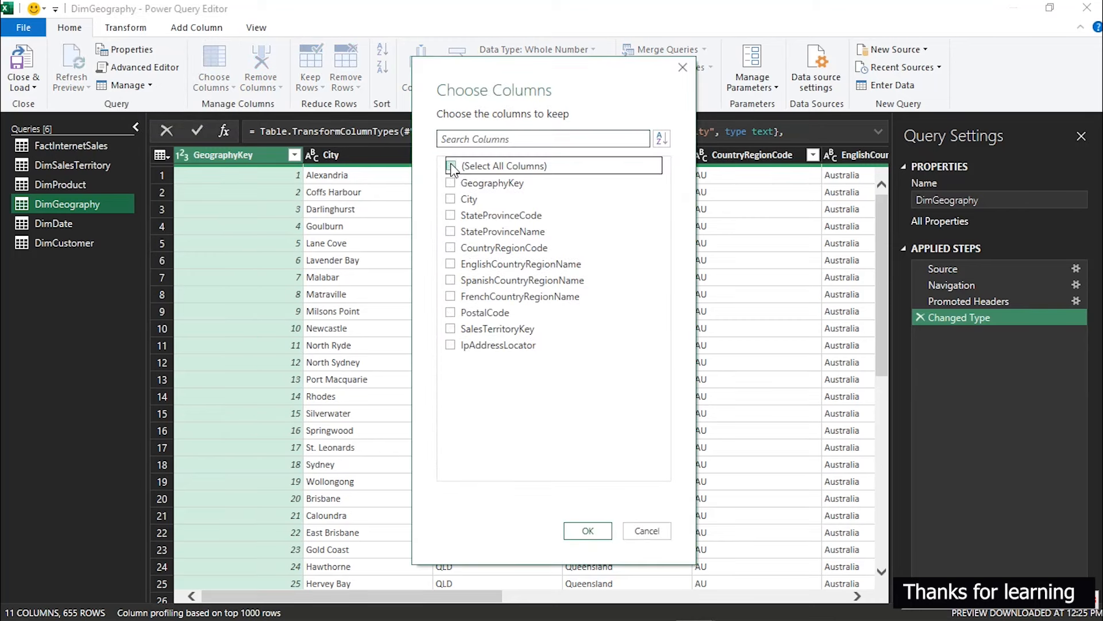
left_click(450, 198)
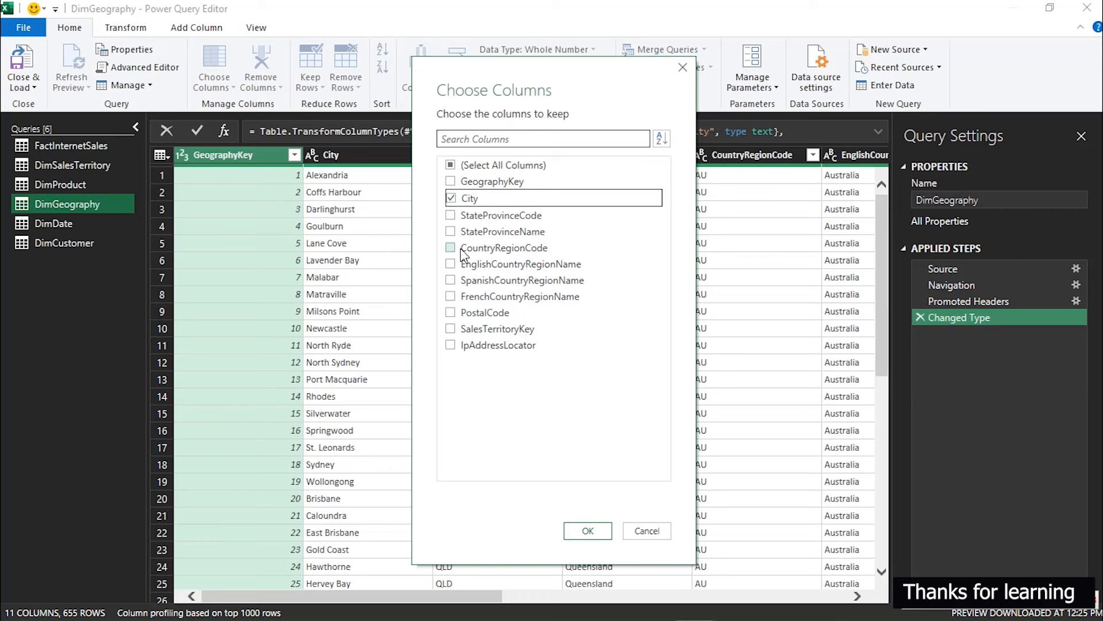
left_click(451, 328)
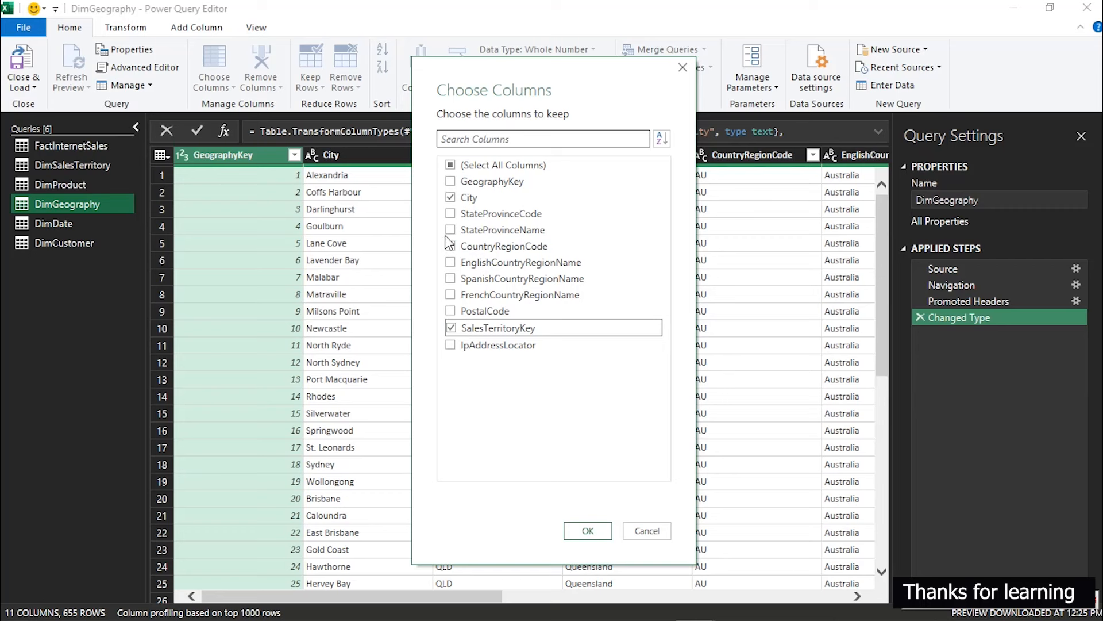
left_click(465, 185)
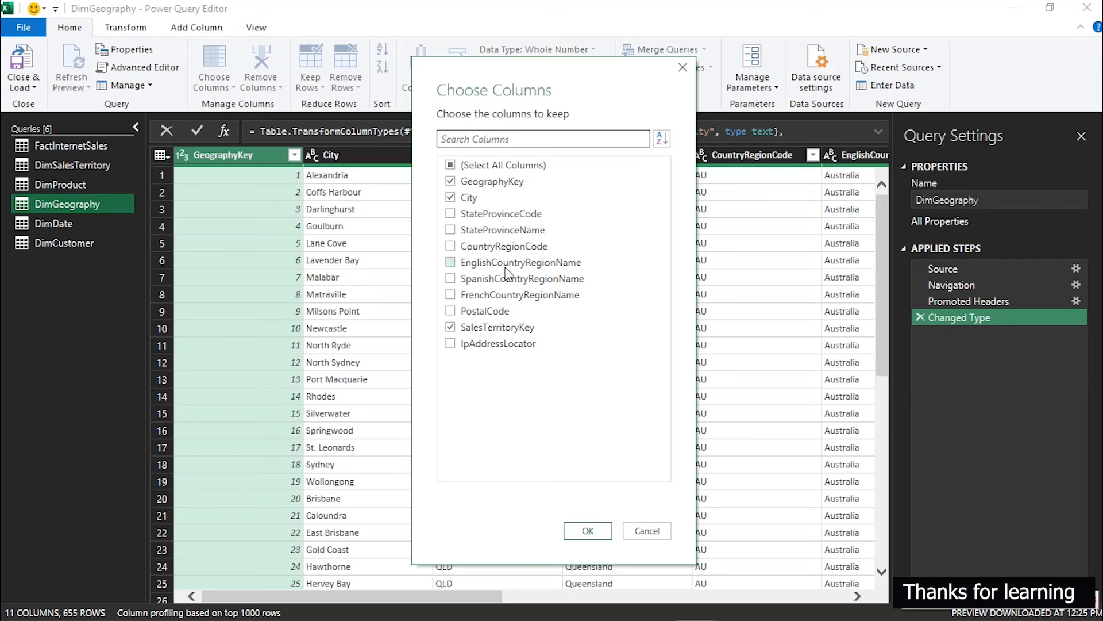
left_click(459, 266)
left_click(602, 530)
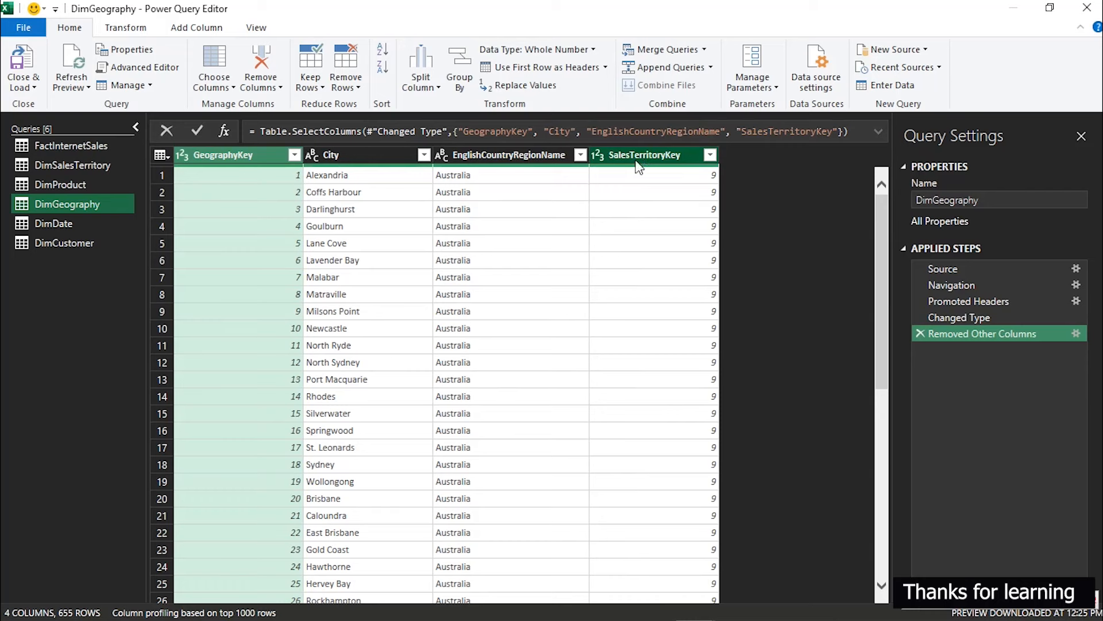
Step: Rename DimGeography's EnglishCountryRegionName column as "Country"
double_click(509, 156)
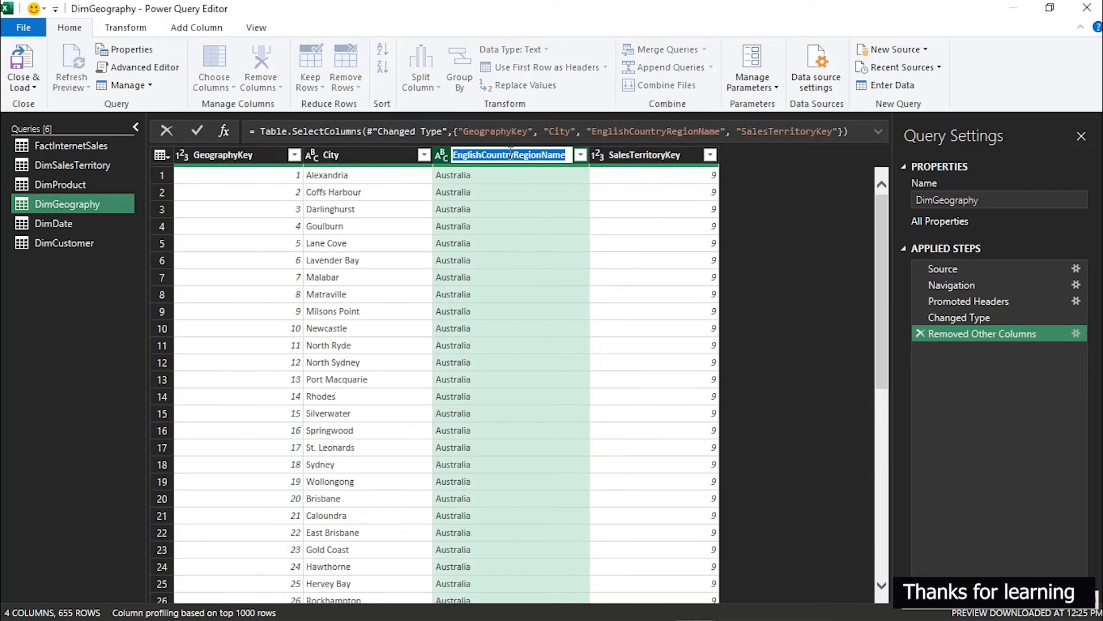
key("BackSpace")
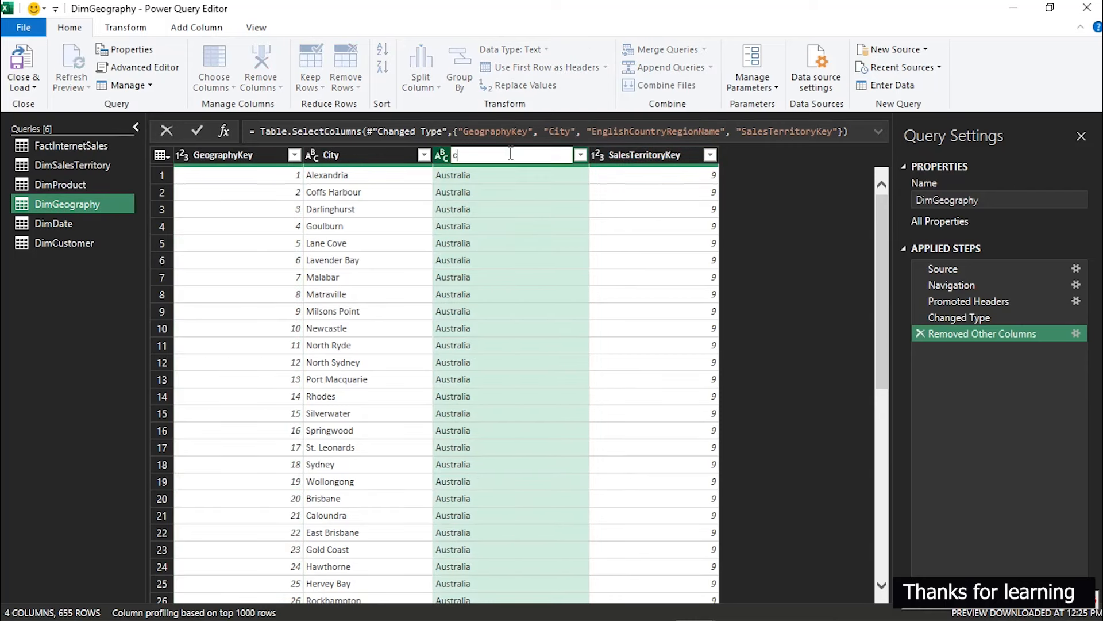
type("Country")
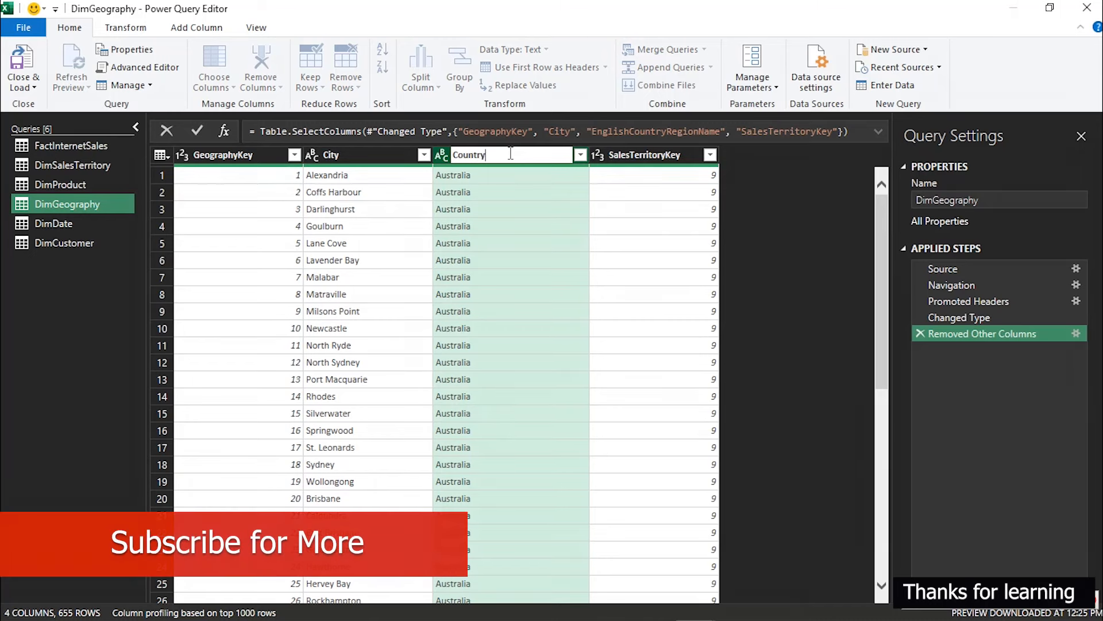
key("Return")
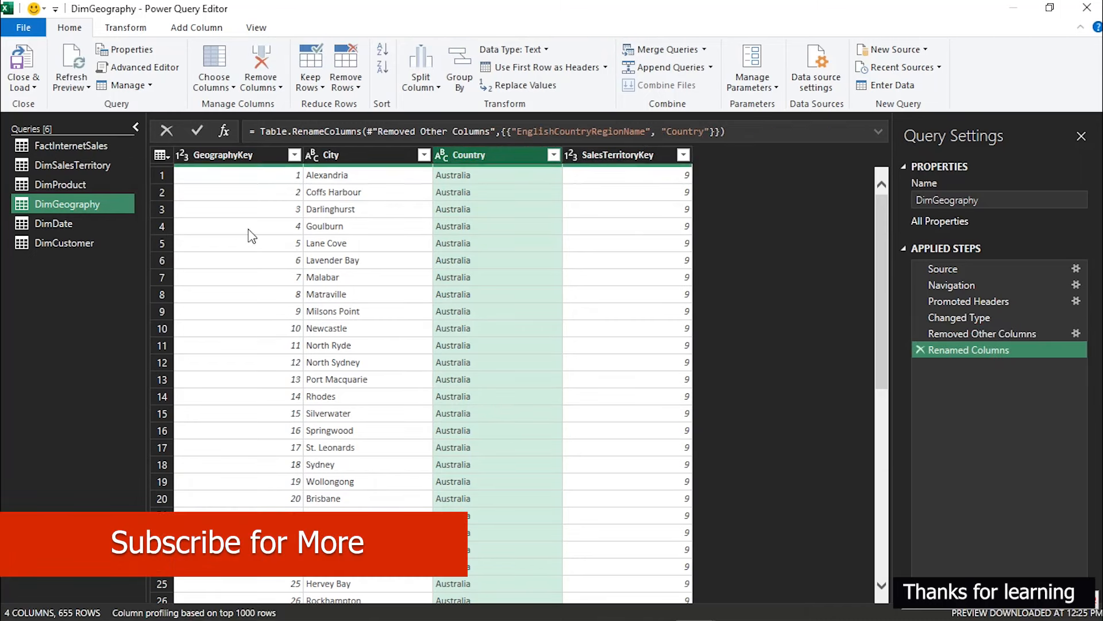
Step: In the DimDate query, remove every column except FullDateAlternateKey
left_click(57, 225)
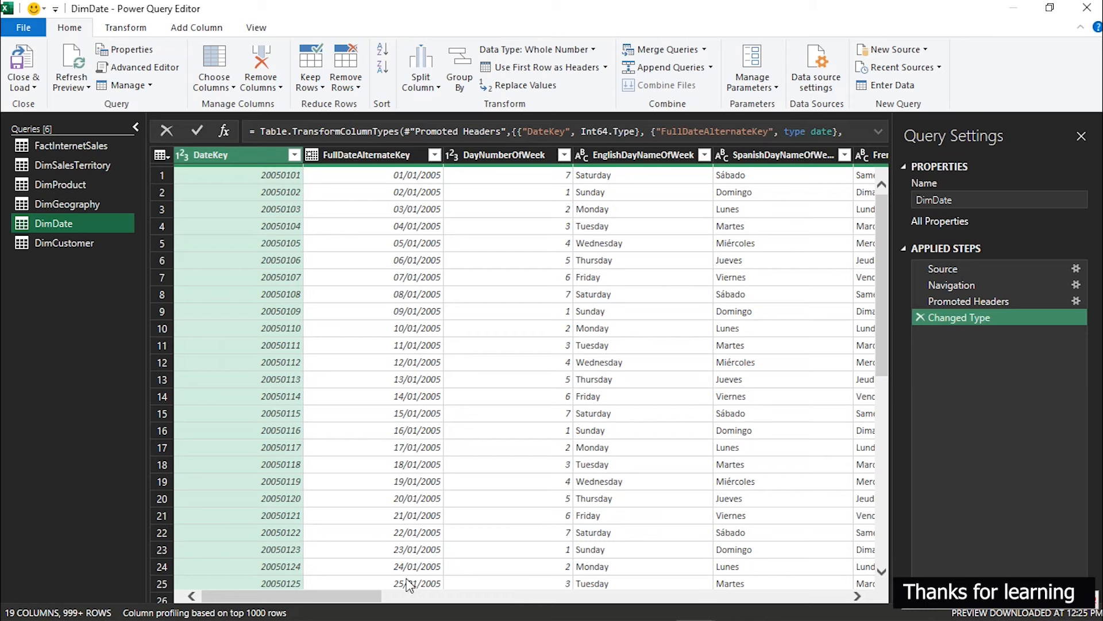
left_click_drag(363, 592, 305, 601)
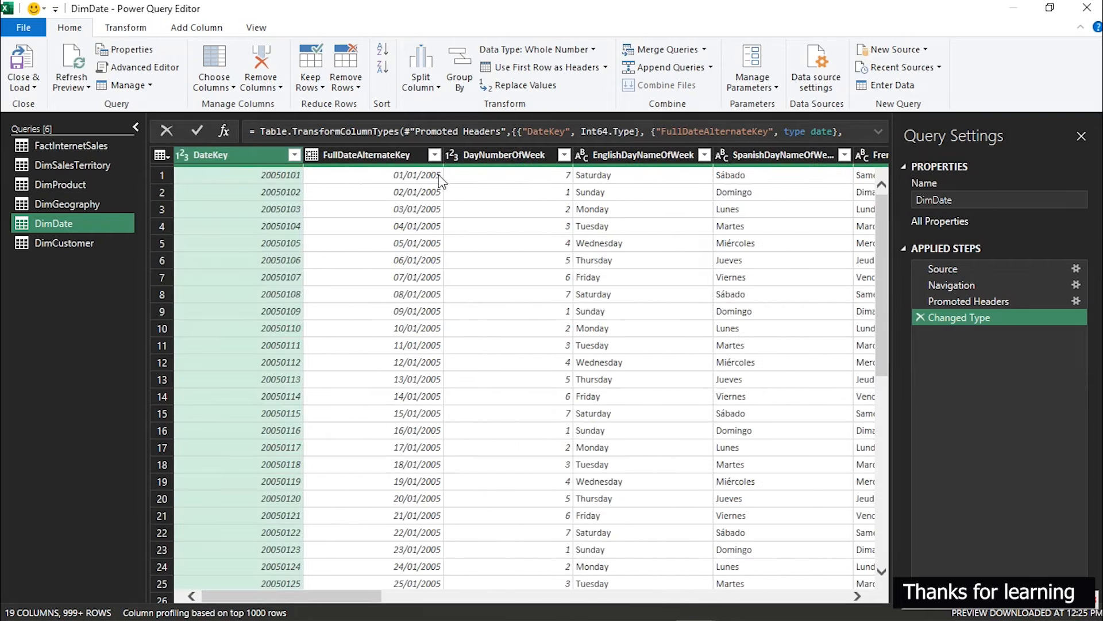
left_click(368, 162)
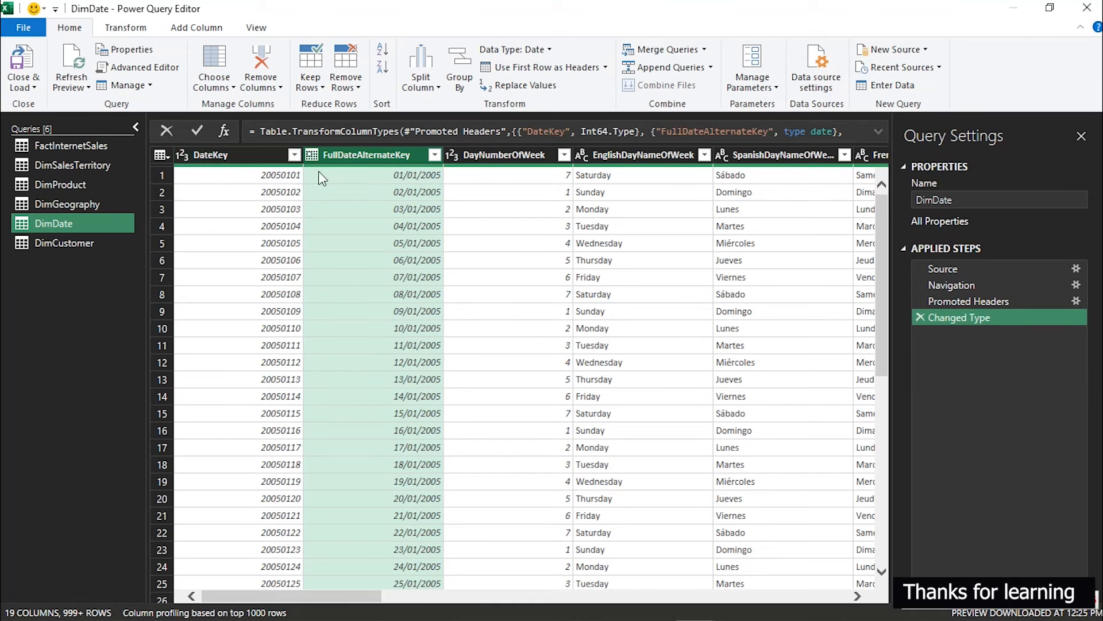
right_click(385, 154)
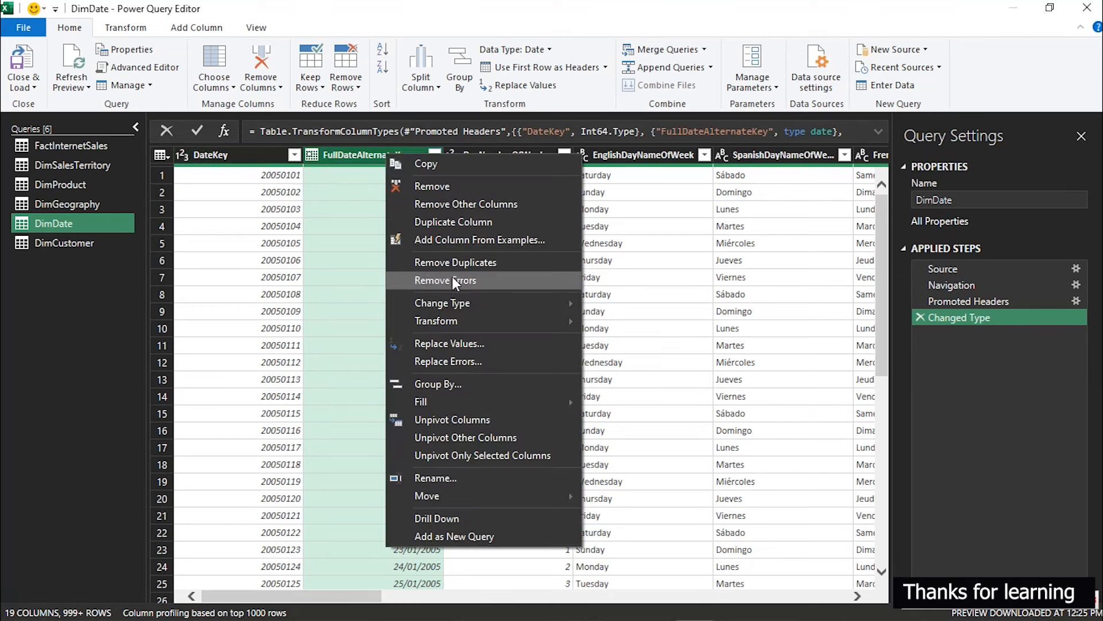
left_click(479, 205)
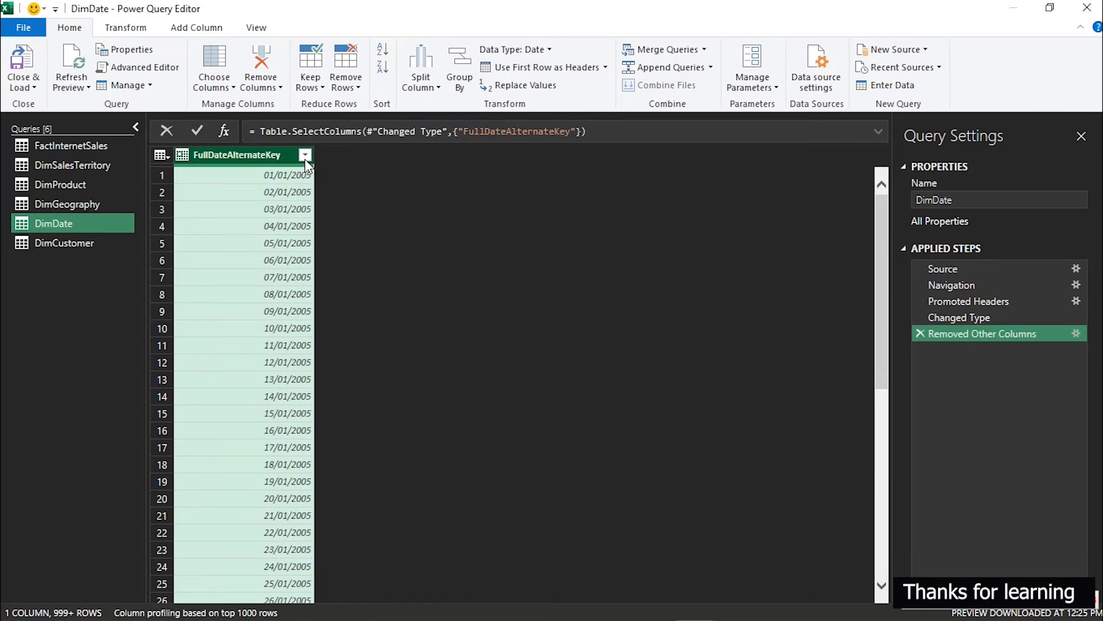
Step: Rename DimDate's FullDateAlternateKey column as "Date"
double_click(269, 156)
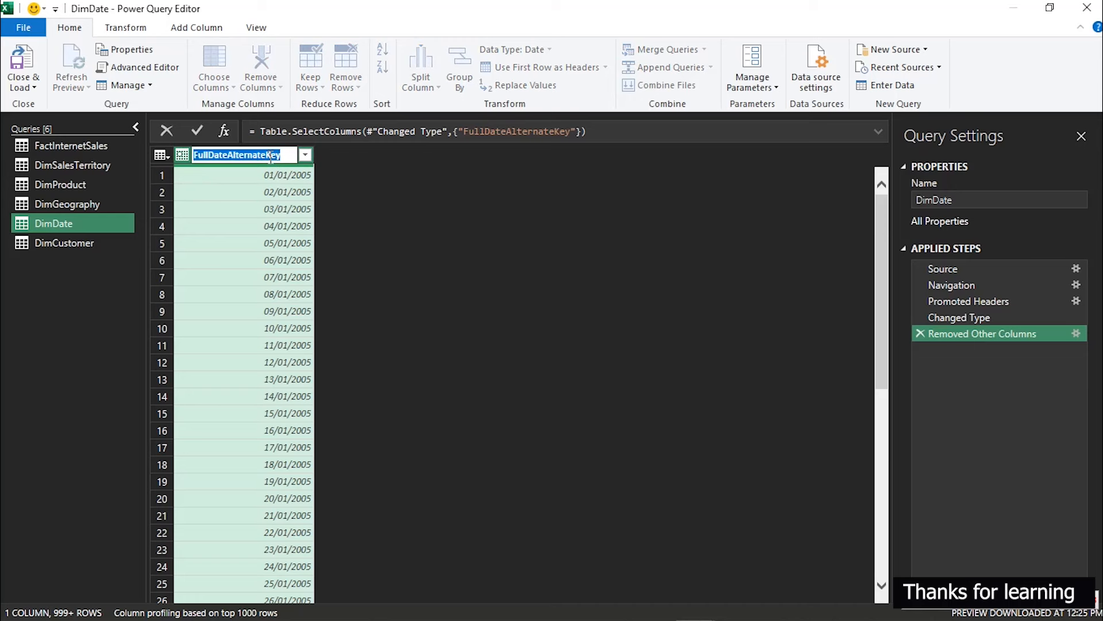
type("Date")
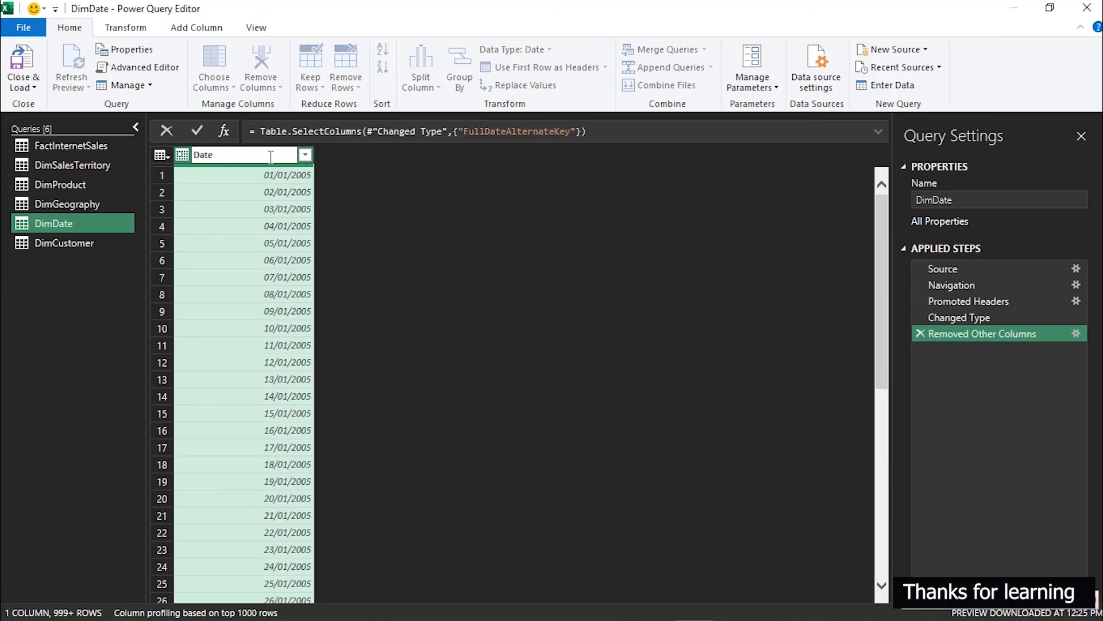
key("Return")
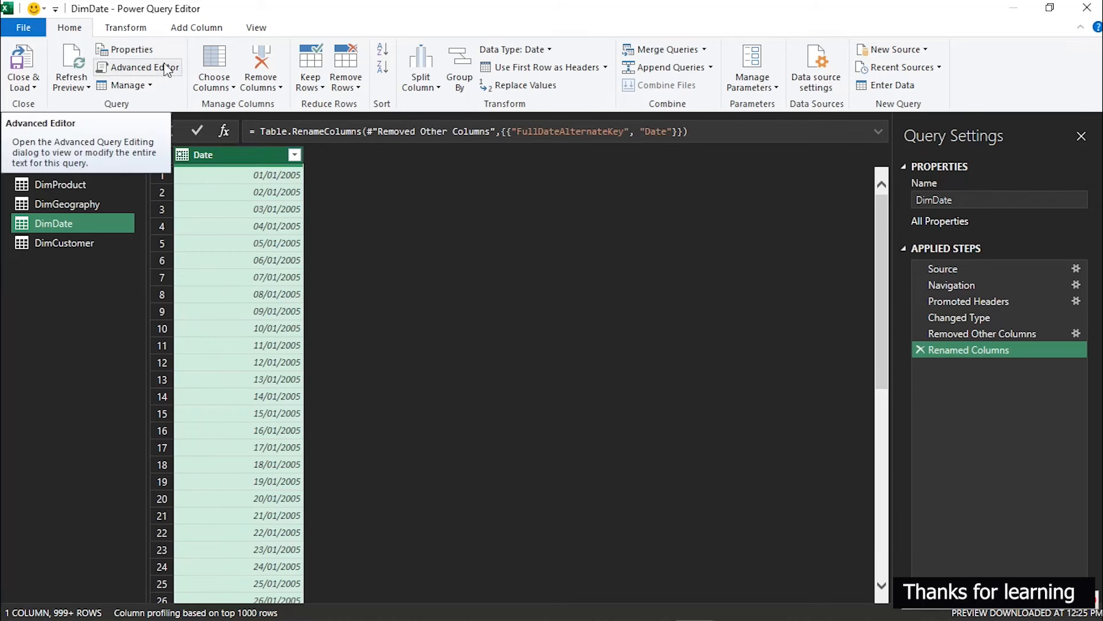
Step: Add a new Year column to DimDate, extracted from the Date column
left_click(192, 27)
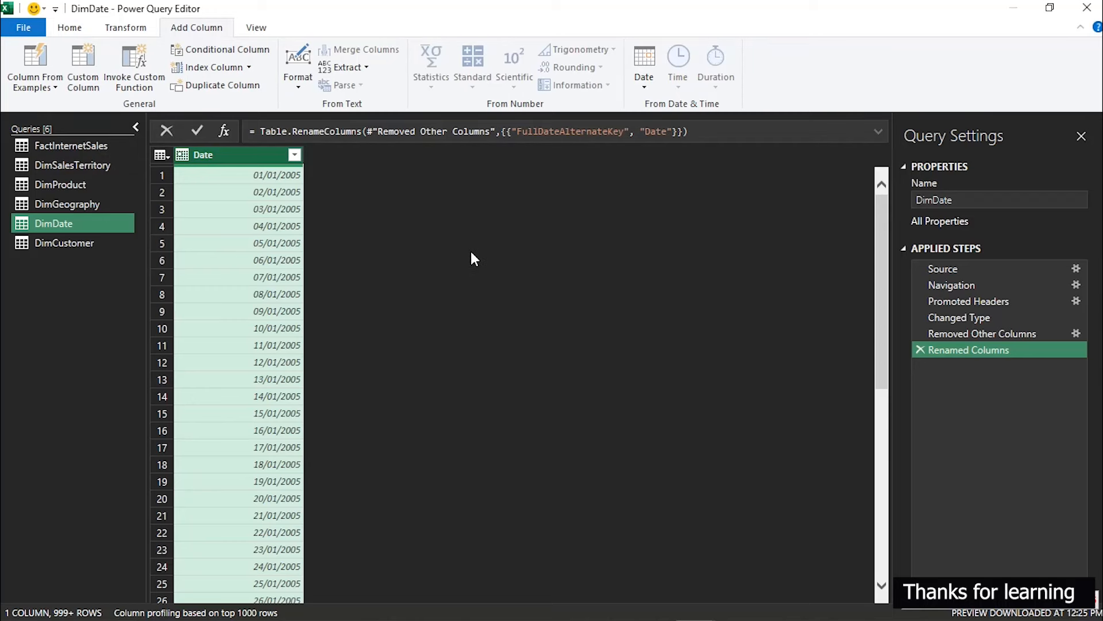
left_click(121, 28)
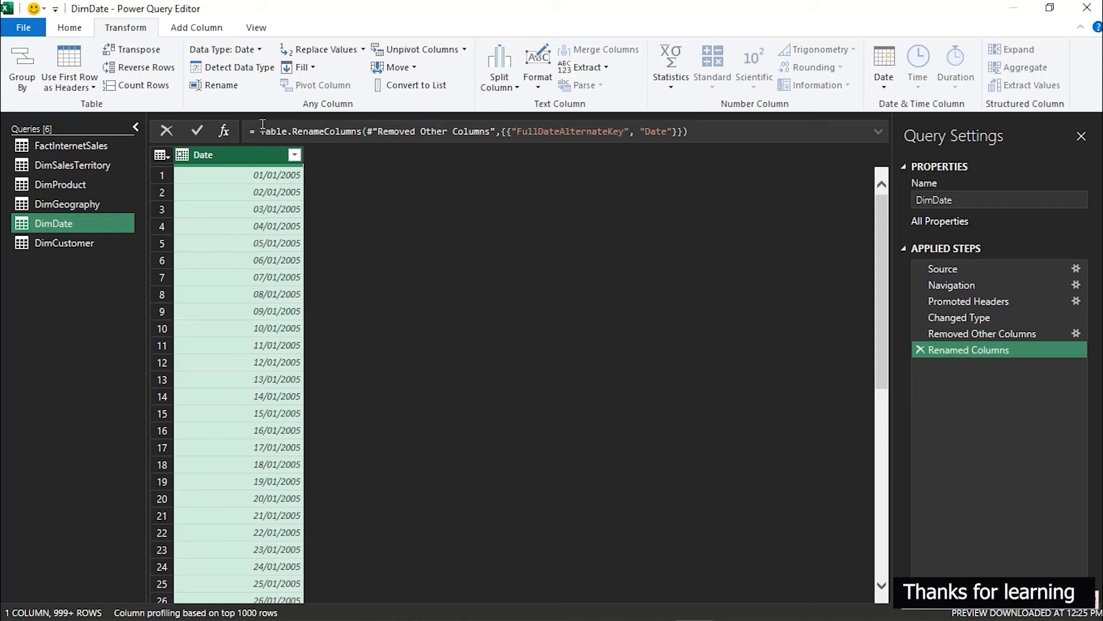
left_click(197, 28)
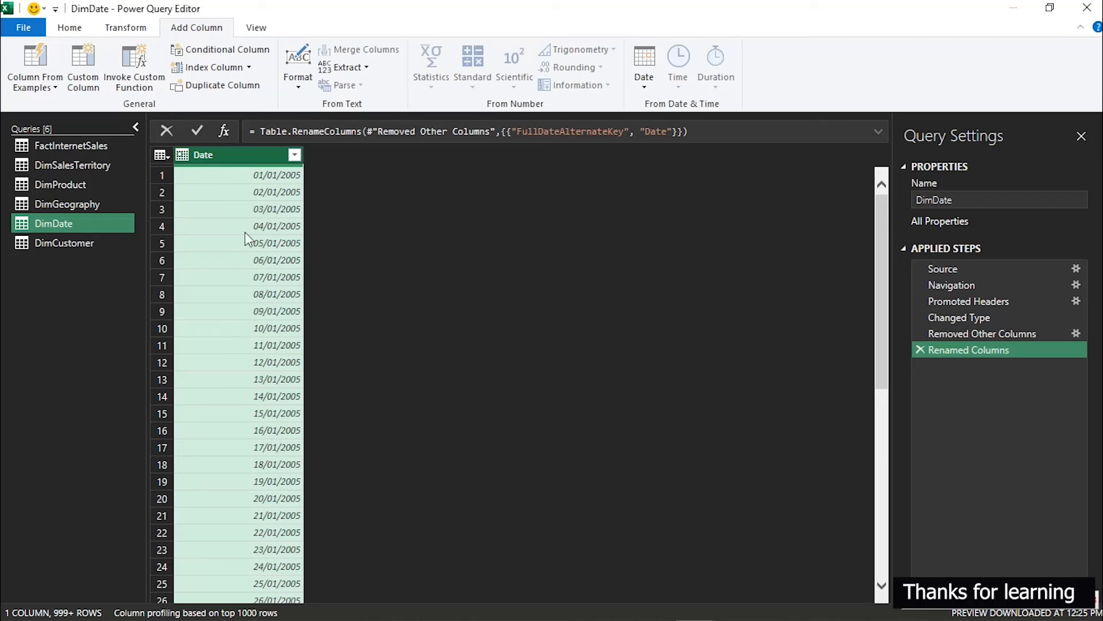
left_click(644, 90)
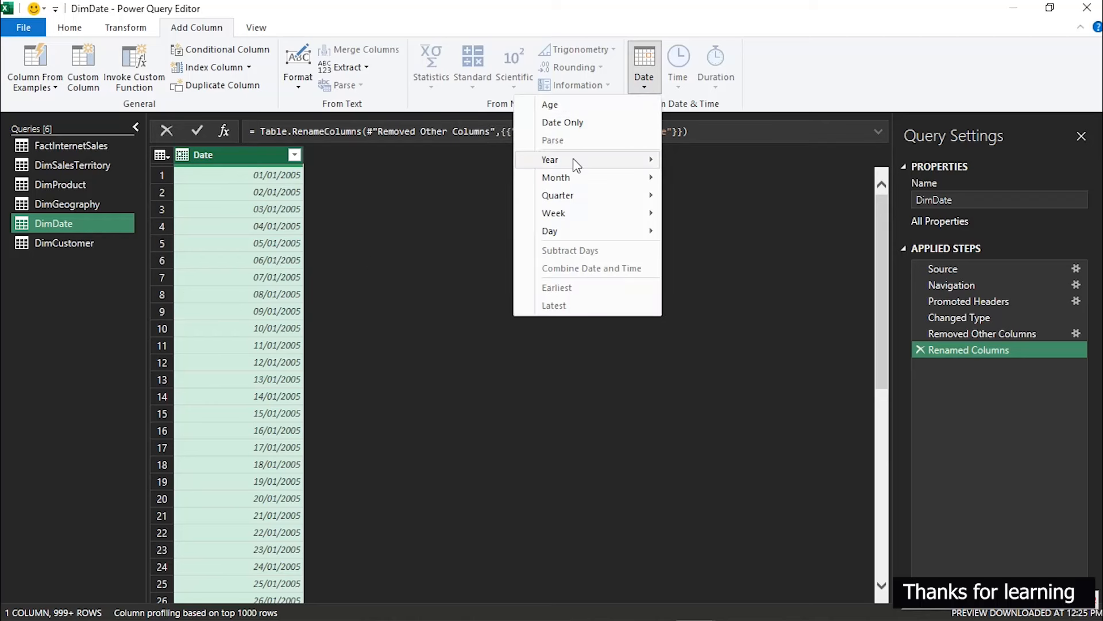
mouse_move(574, 158)
left_click(467, 161)
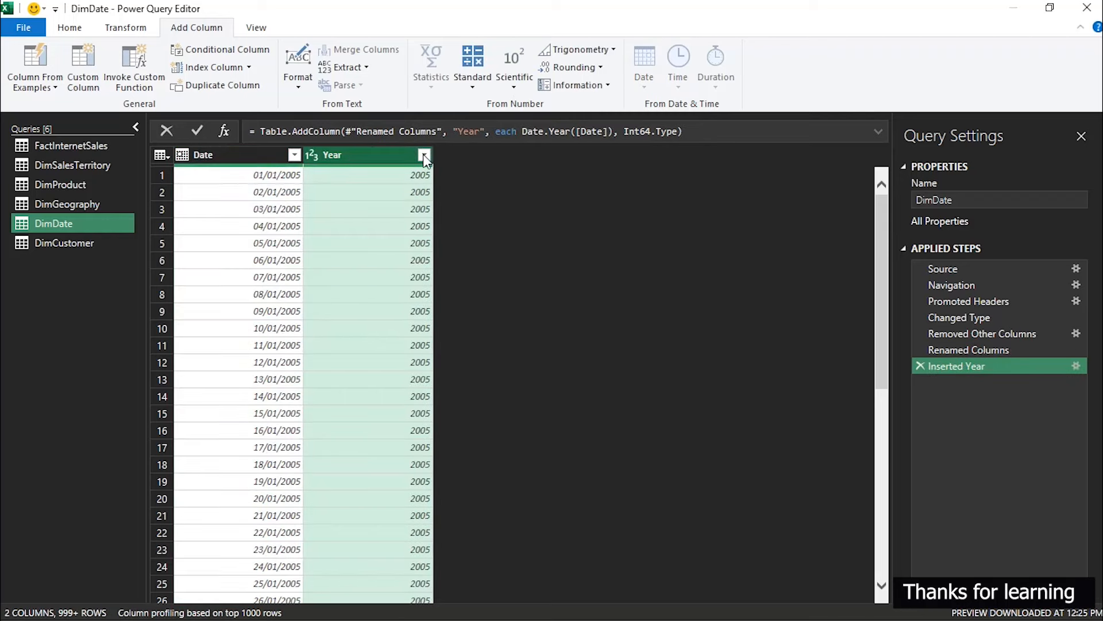
Step: Load the full list of values for DimDate's Year column and filter out the years 2009 and 2010
left_click(425, 155)
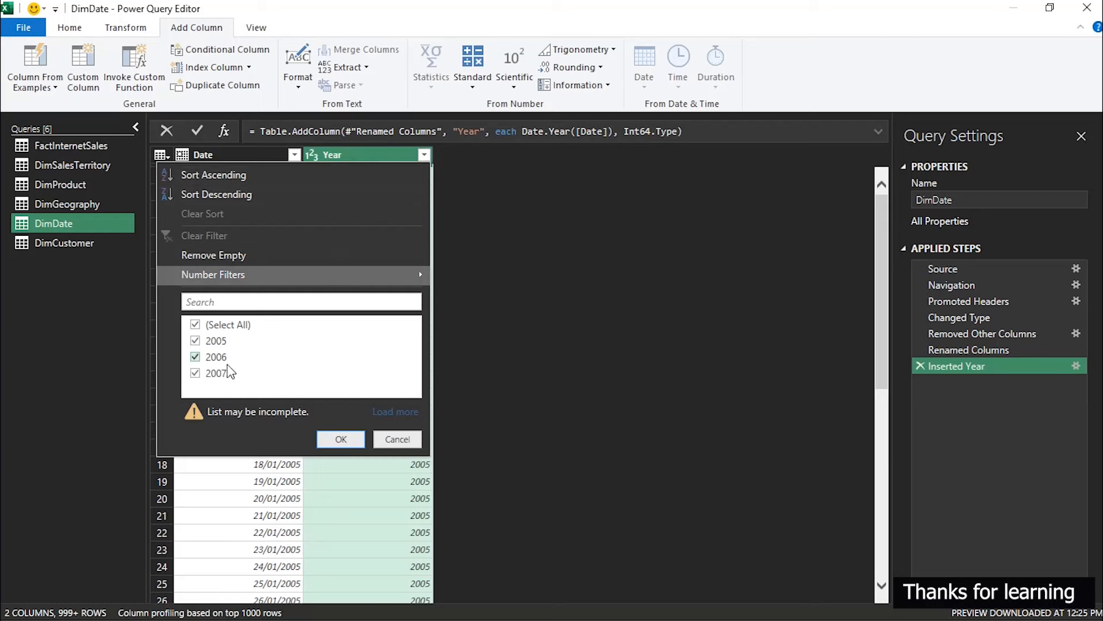
left_click(405, 413)
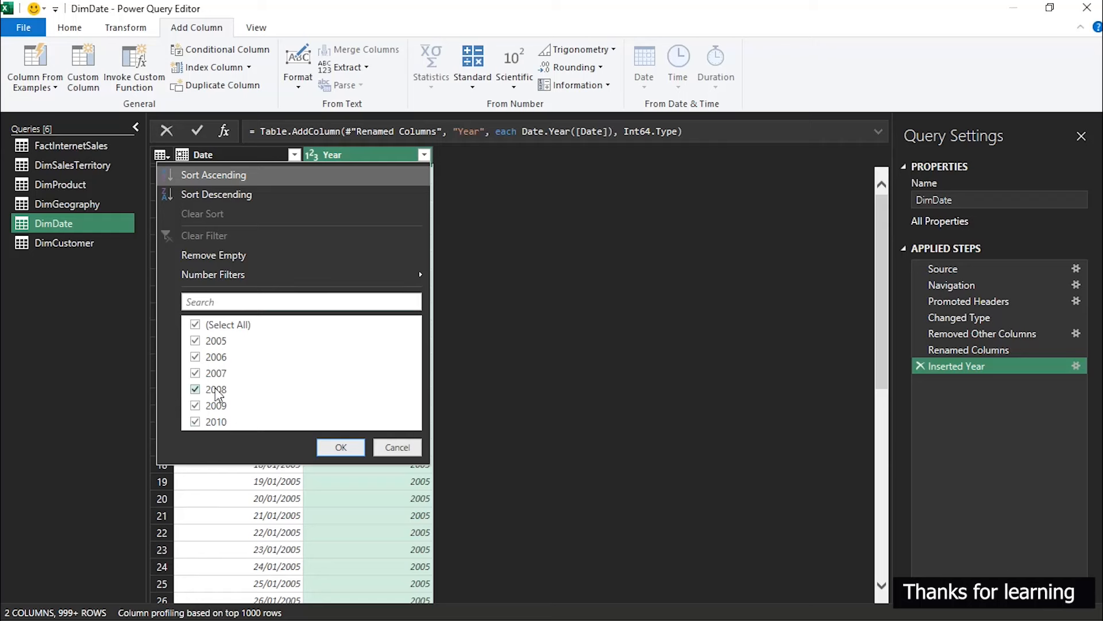
left_click(196, 407)
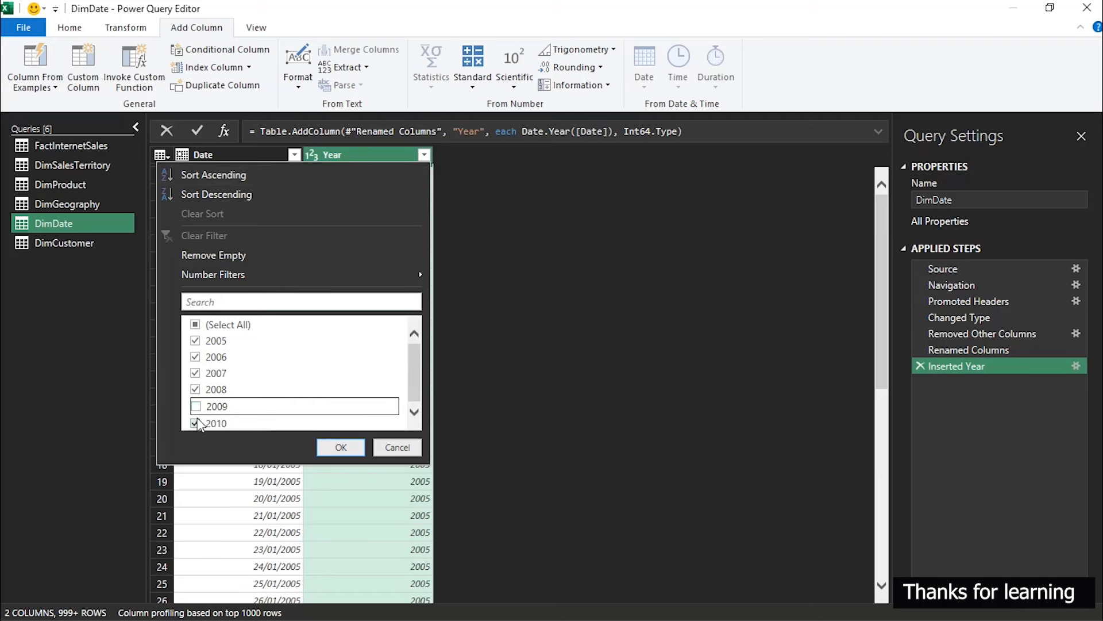
left_click(344, 446)
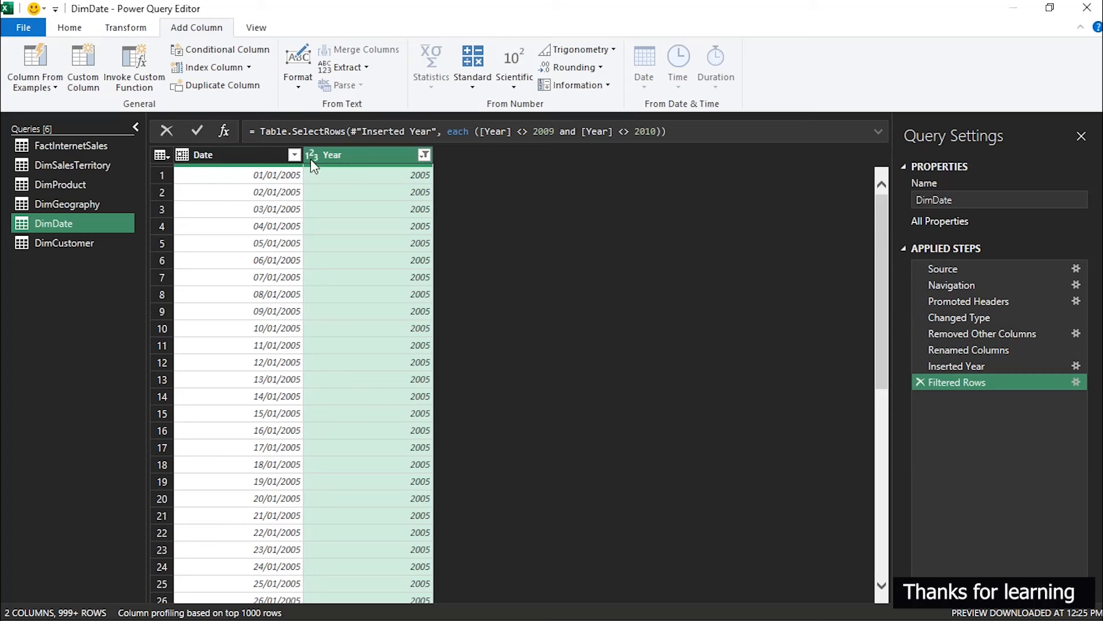
Step: Try to transform DimDate's Date column itself into month numbers, and remove that transformation from the query
left_click(236, 158)
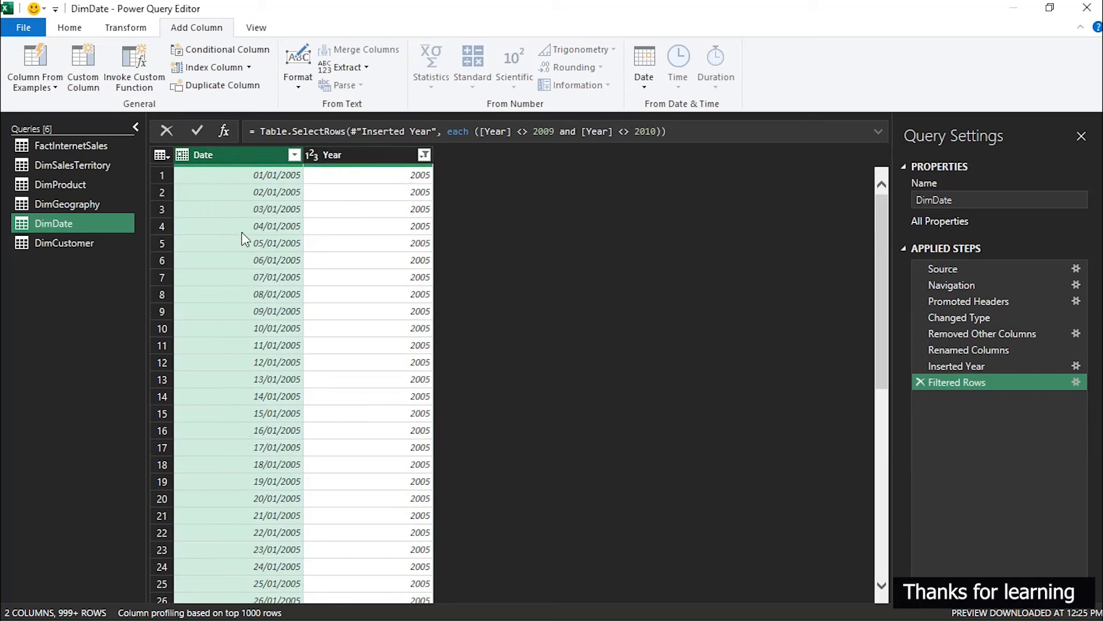
left_click(119, 30)
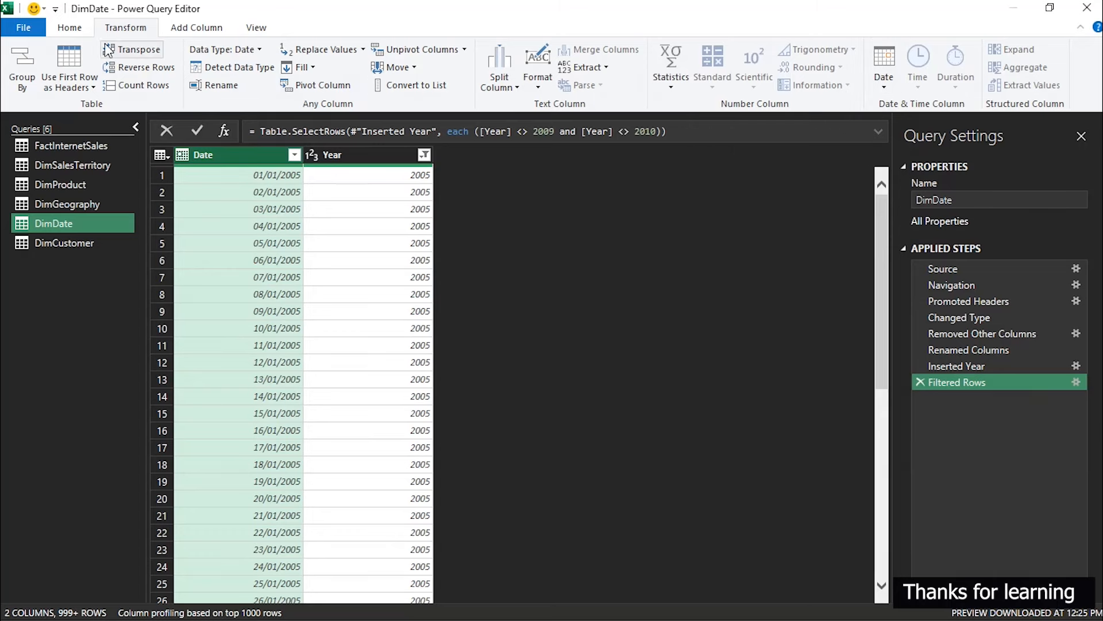
left_click(186, 28)
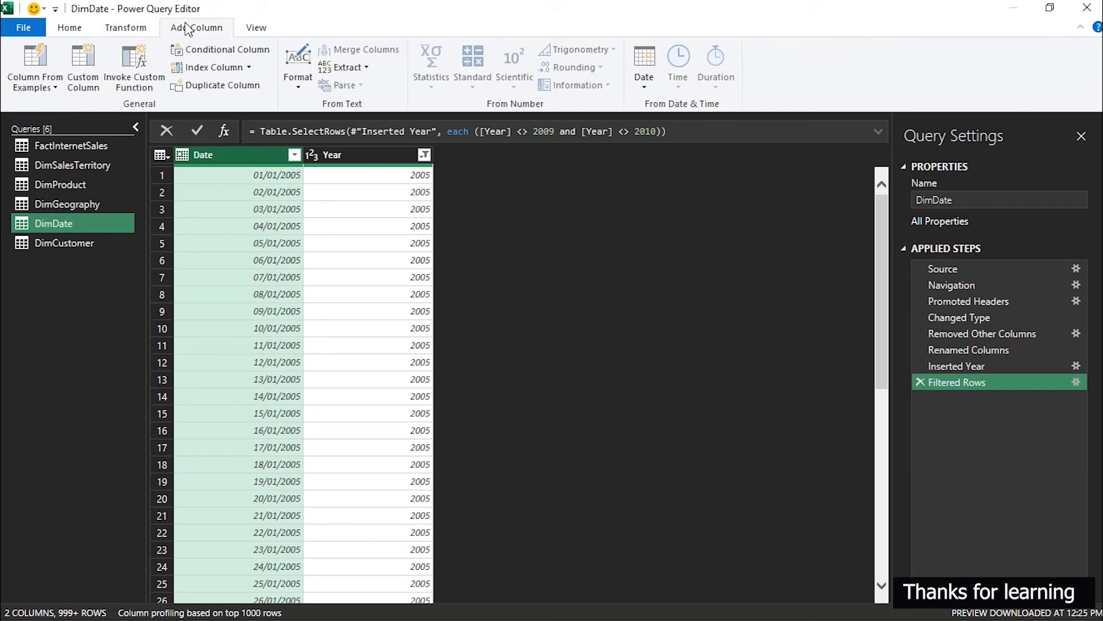
left_click(125, 28)
left_click(879, 91)
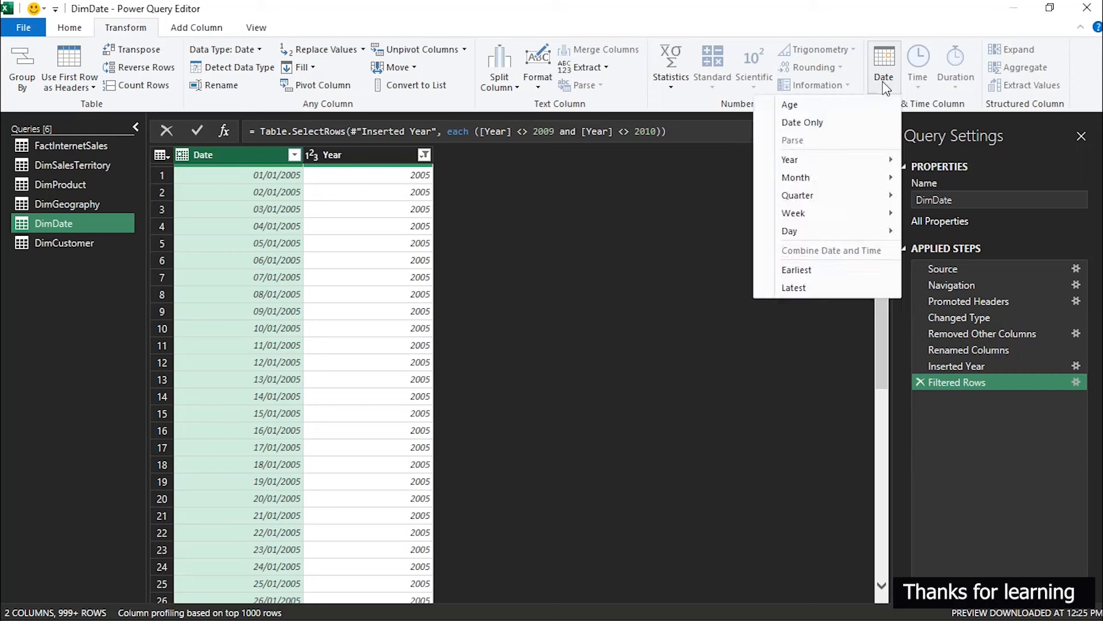
mouse_move(803, 183)
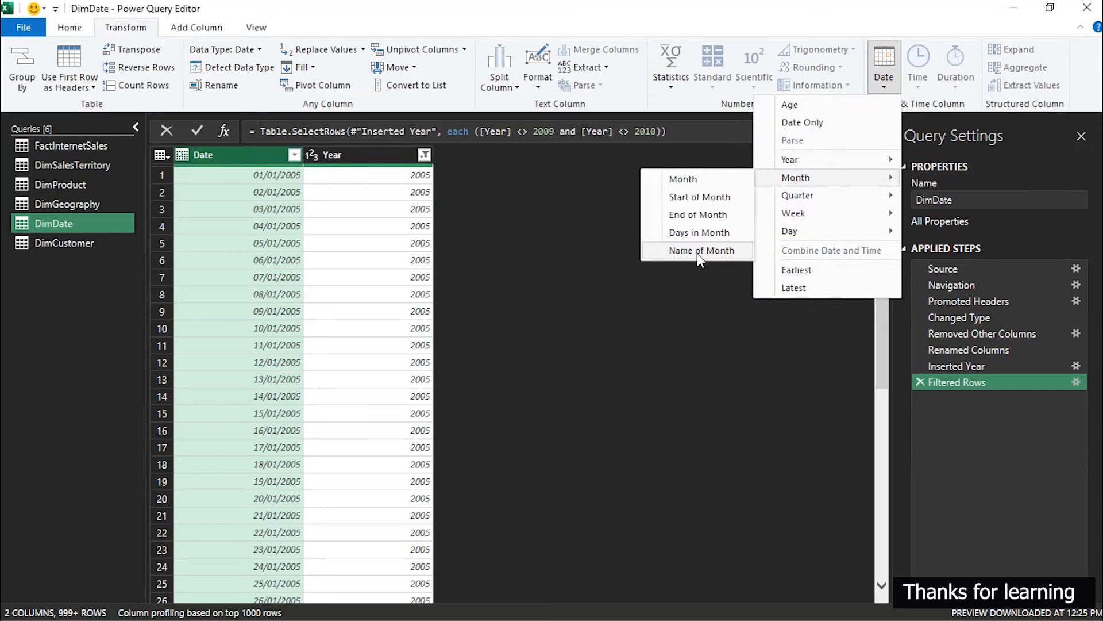
left_click(715, 179)
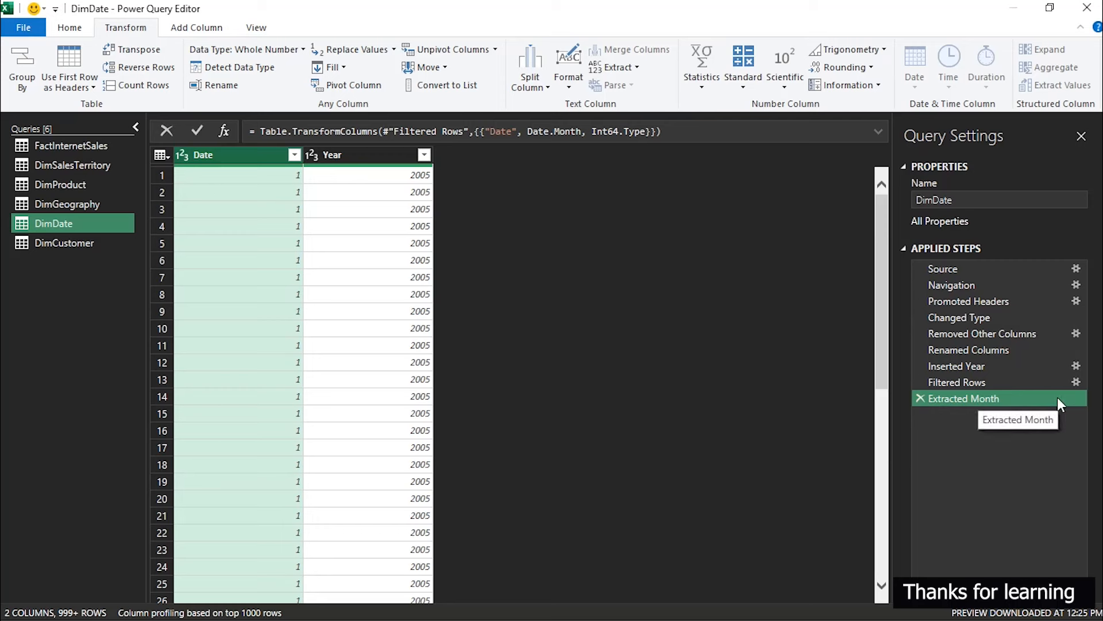
left_click(917, 397)
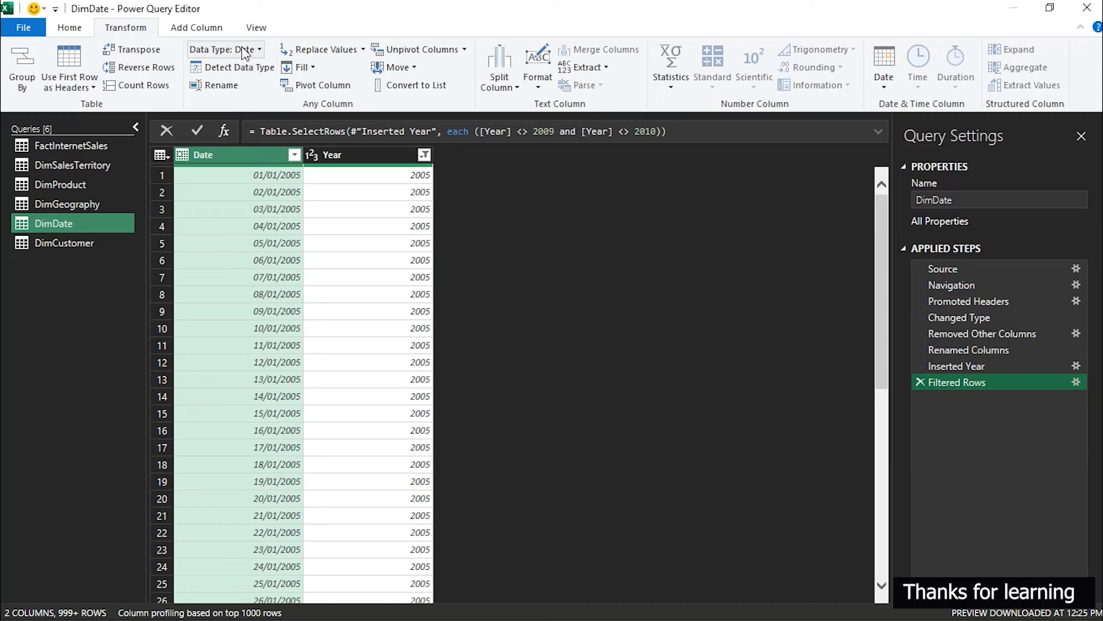
Step: Add a new Month column to DimDate holding the month number extracted from the Date column
left_click(208, 28)
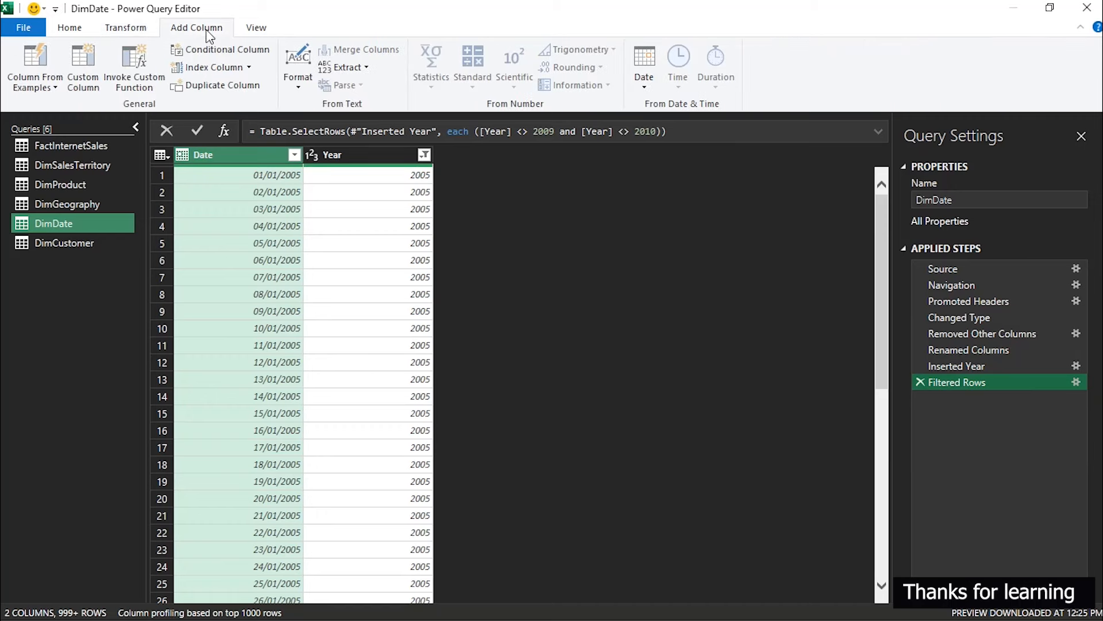
left_click(643, 95)
mouse_move(552, 178)
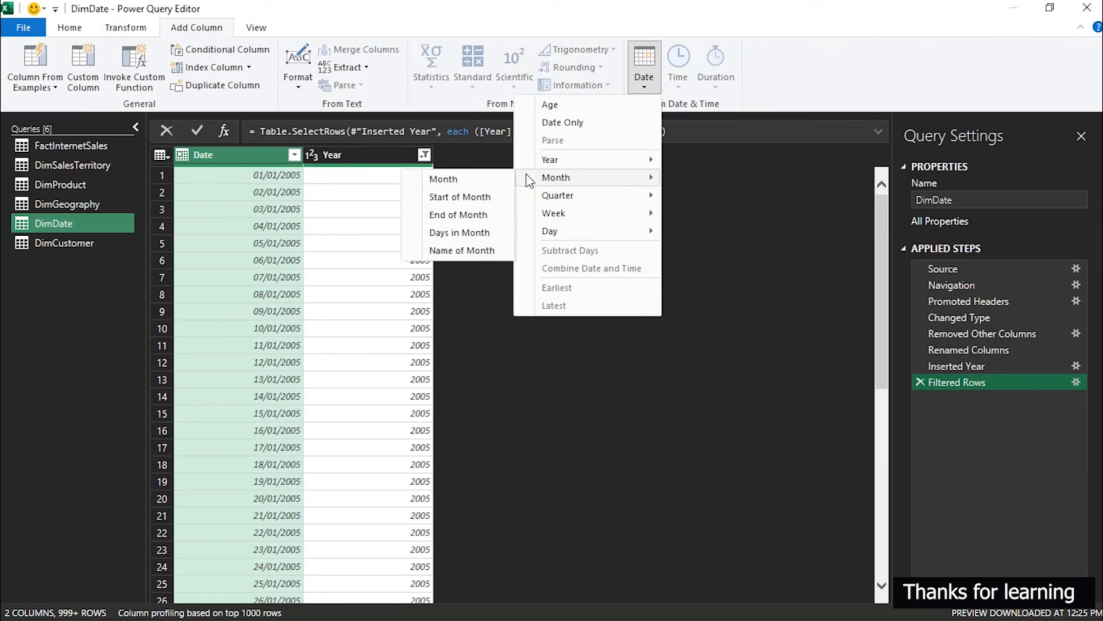
left_click(491, 177)
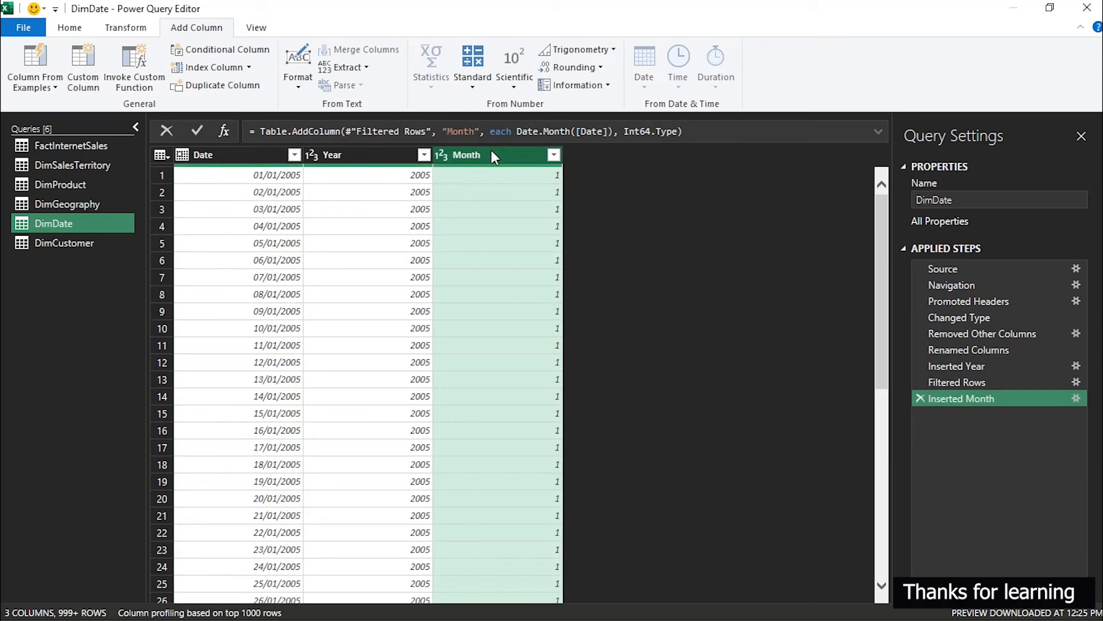
Step: Rename DimDate's new Month column as "Month Number"
double_click(493, 154)
type("Month Num")
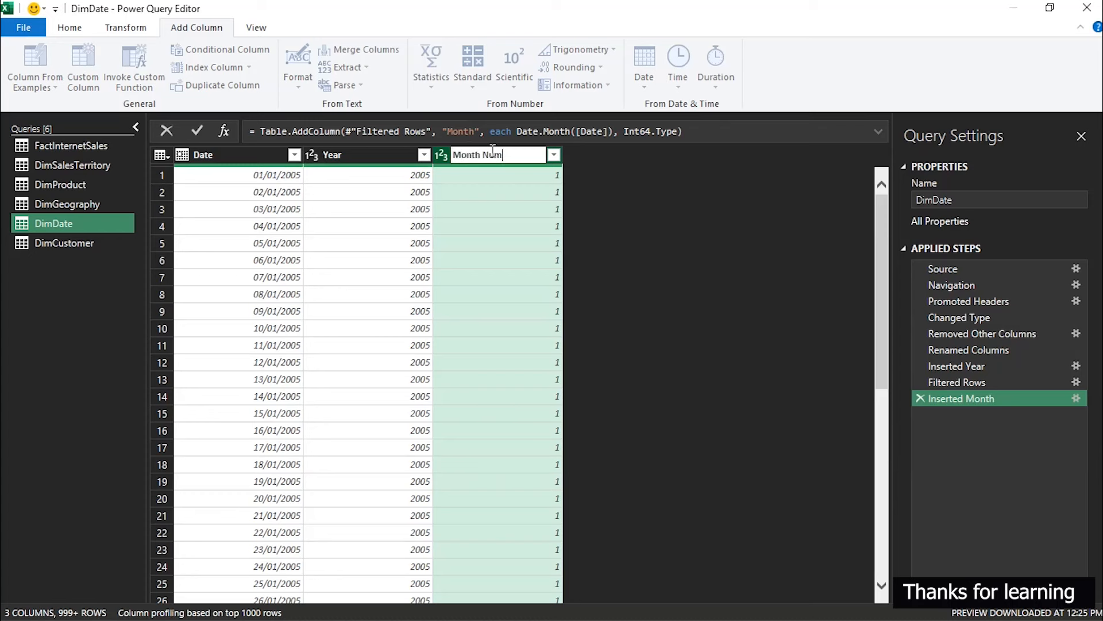
type("ber")
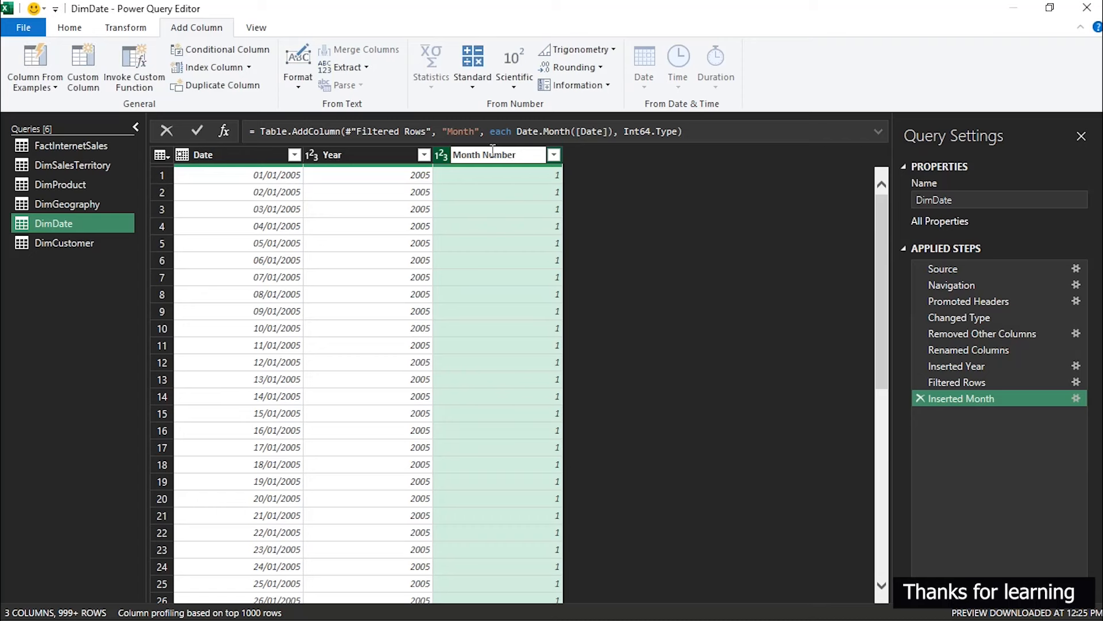
key("Return")
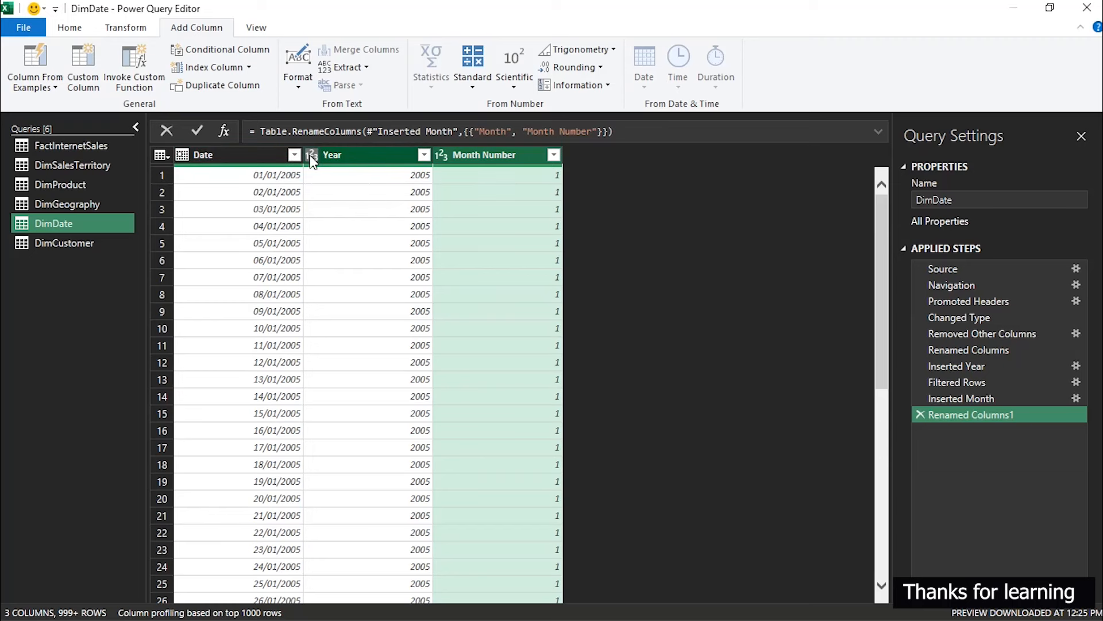
left_click_drag(312, 161, 312, 161)
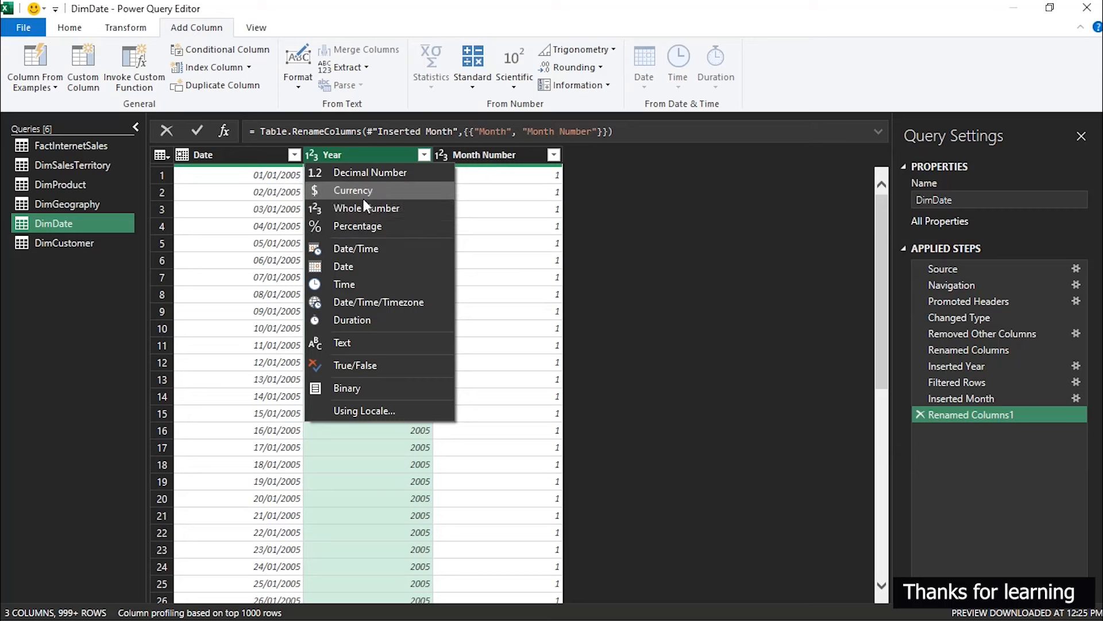
left_click(476, 154)
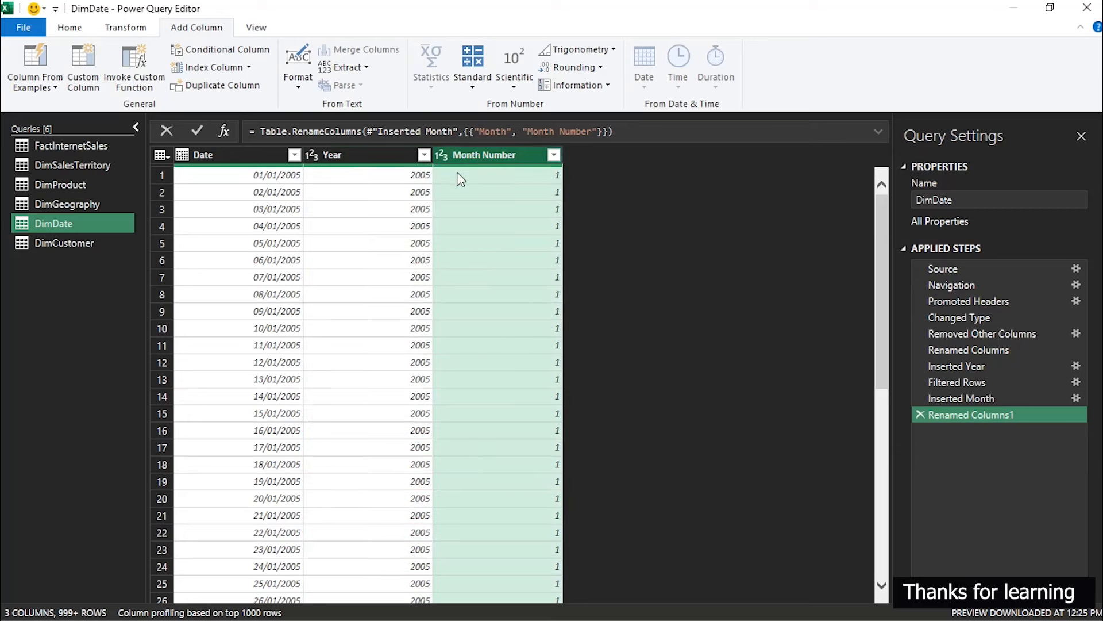
Step: Add a new column to DimDate with the name of the month extracted from the Date column
left_click(218, 153)
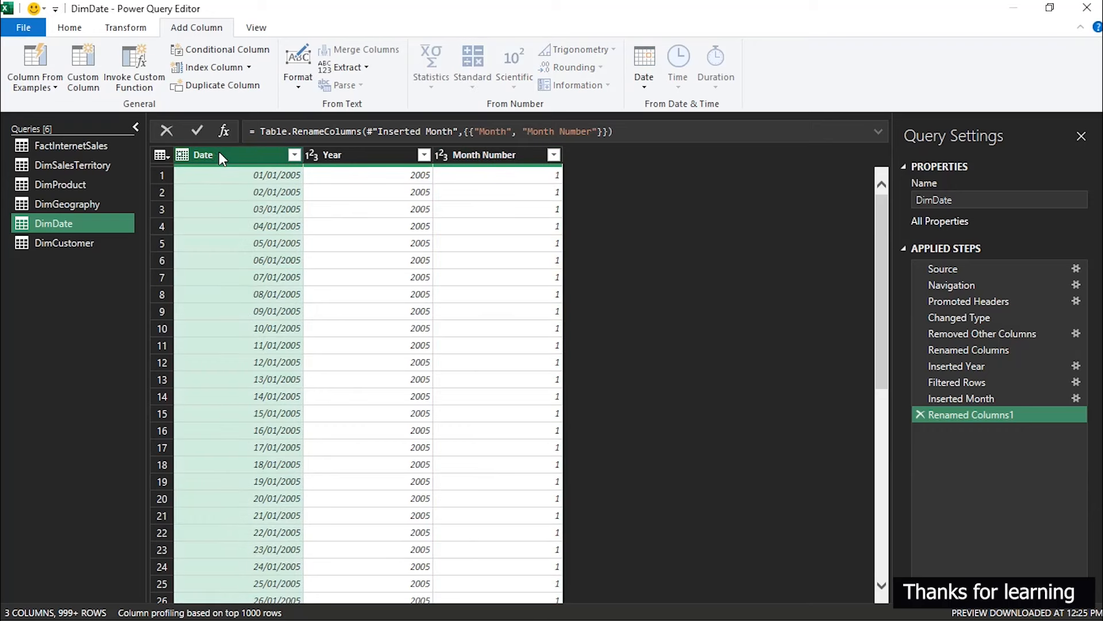
left_click(646, 87)
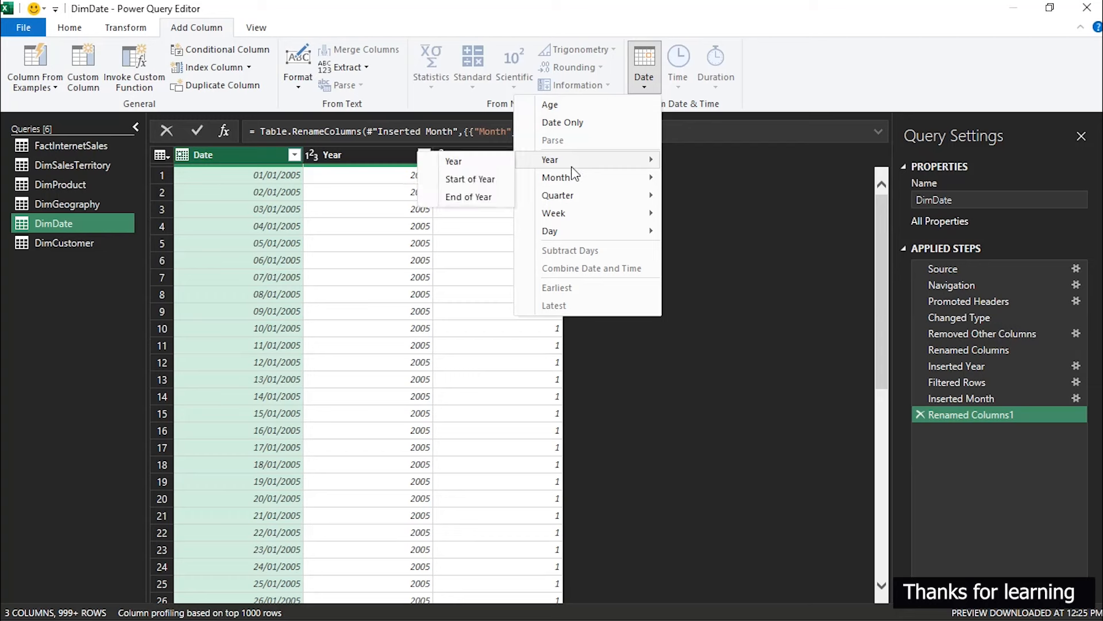
mouse_move(575, 182)
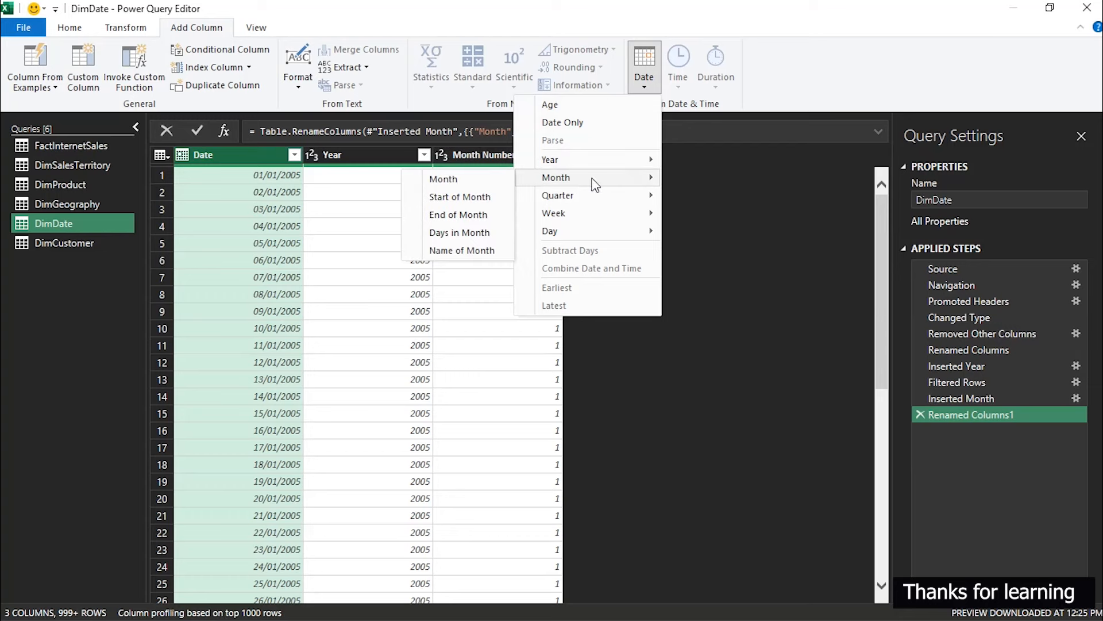
left_click(469, 253)
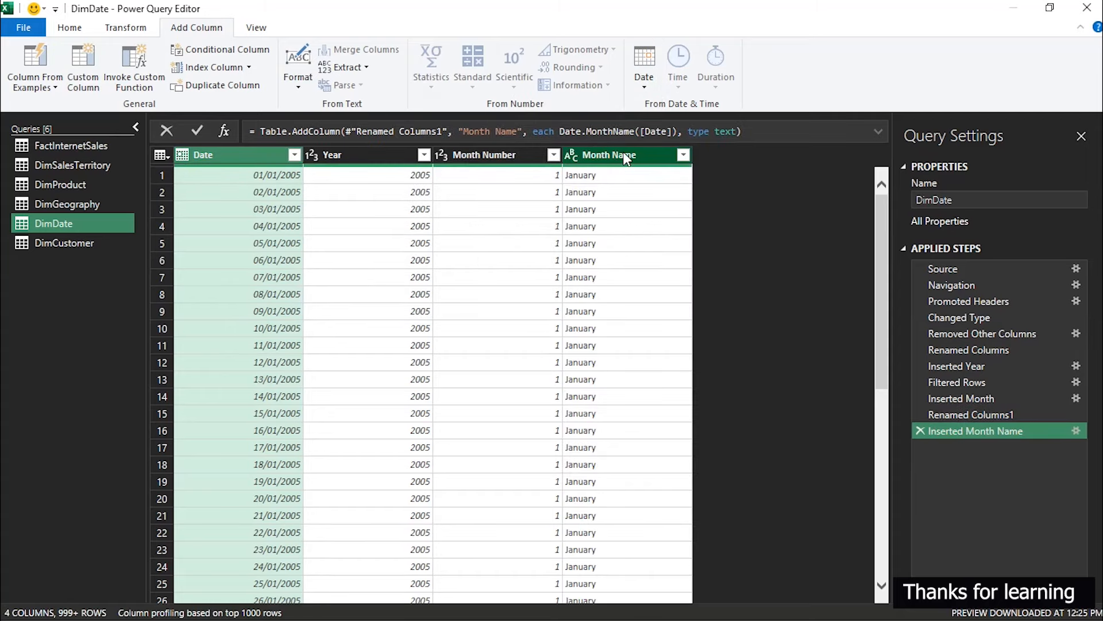
Step: Shorten the values in DimDate's Month Name column to their first 3 characters and check the column's list of values
left_click(623, 152)
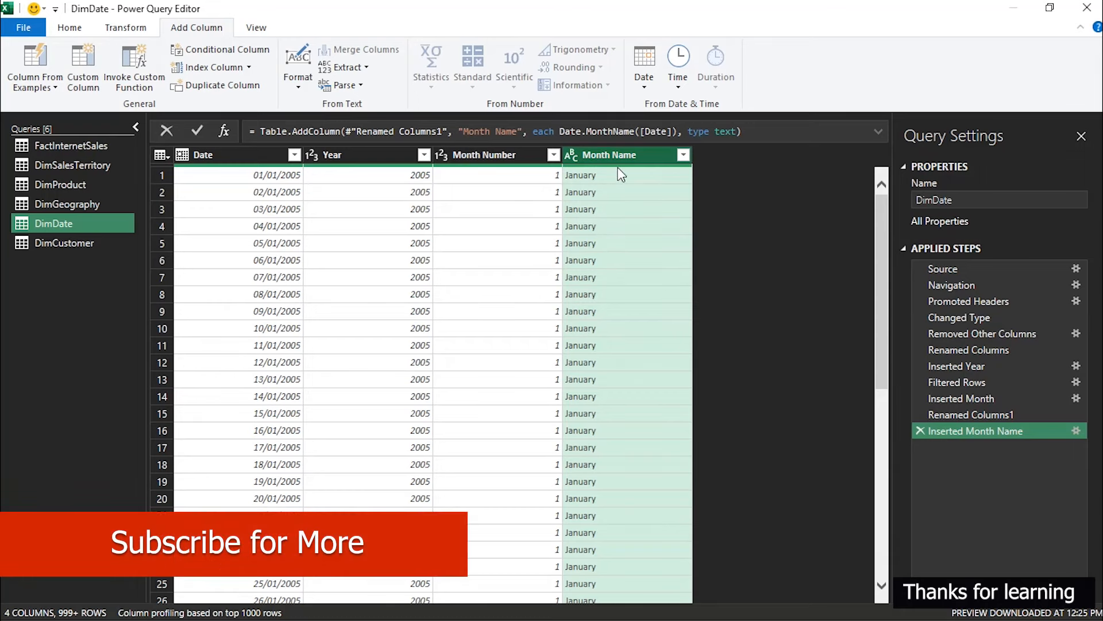
left_click(137, 29)
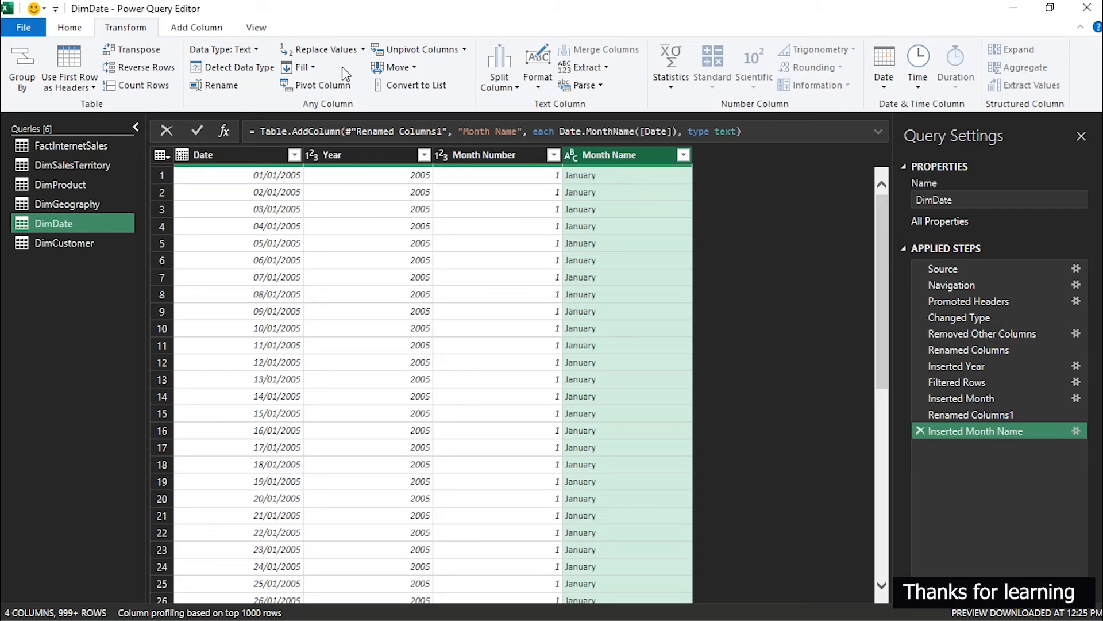
left_click(605, 68)
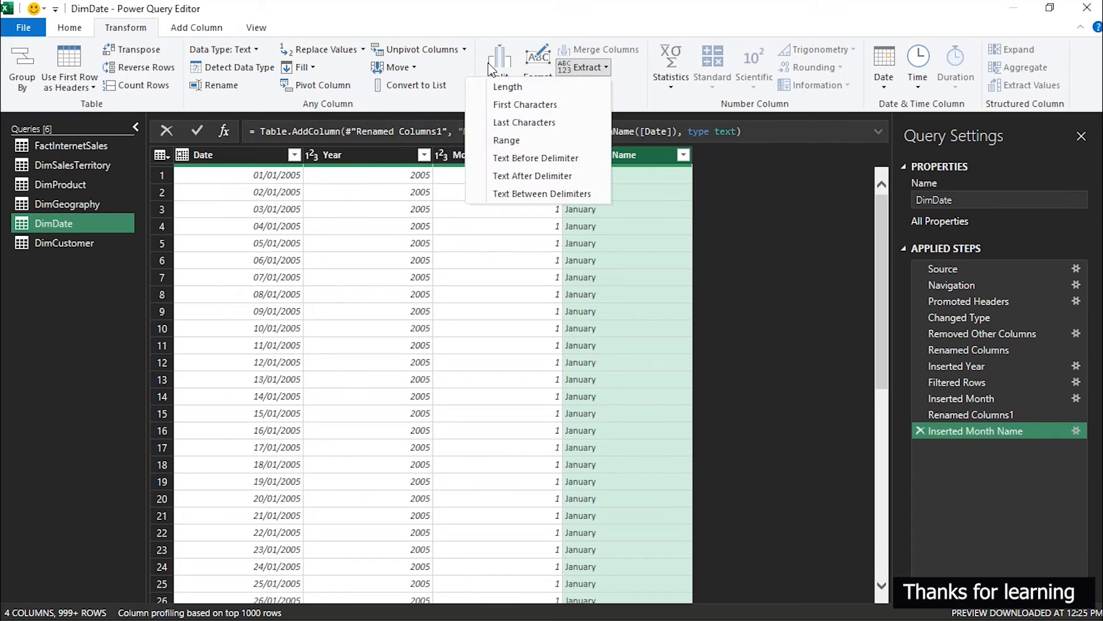
left_click(536, 107)
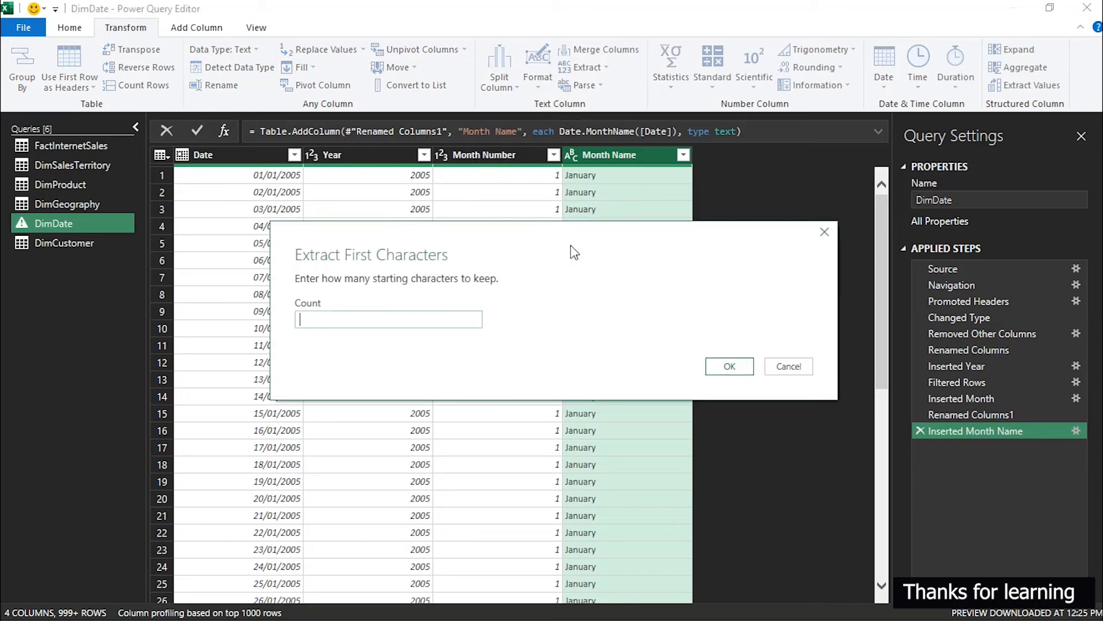
left_click_drag(505, 232, 517, 134)
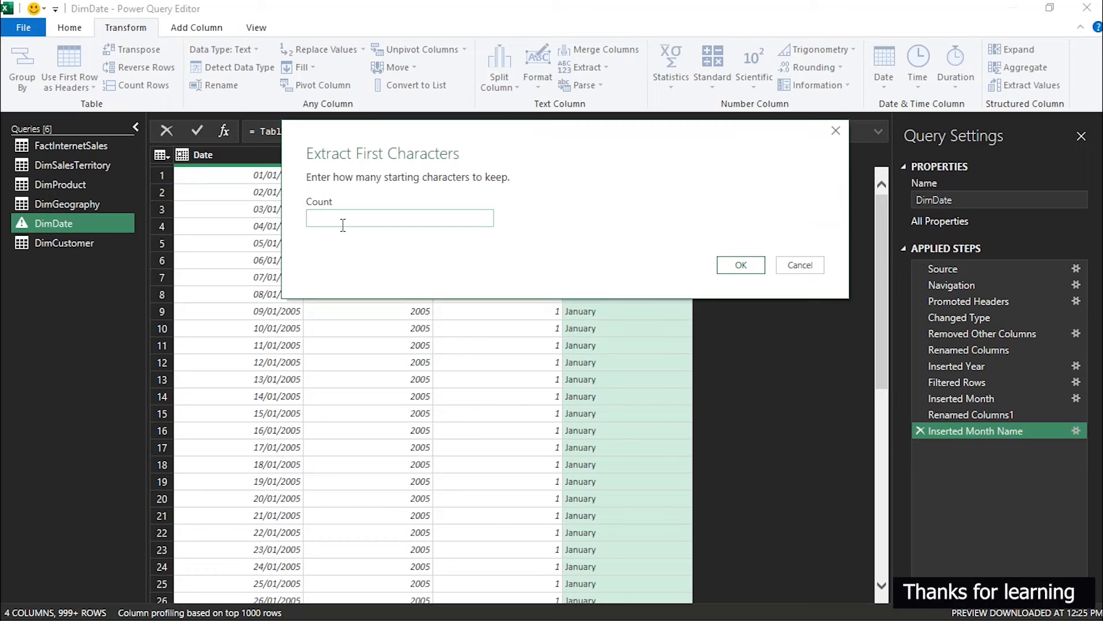
type("3")
left_click(741, 265)
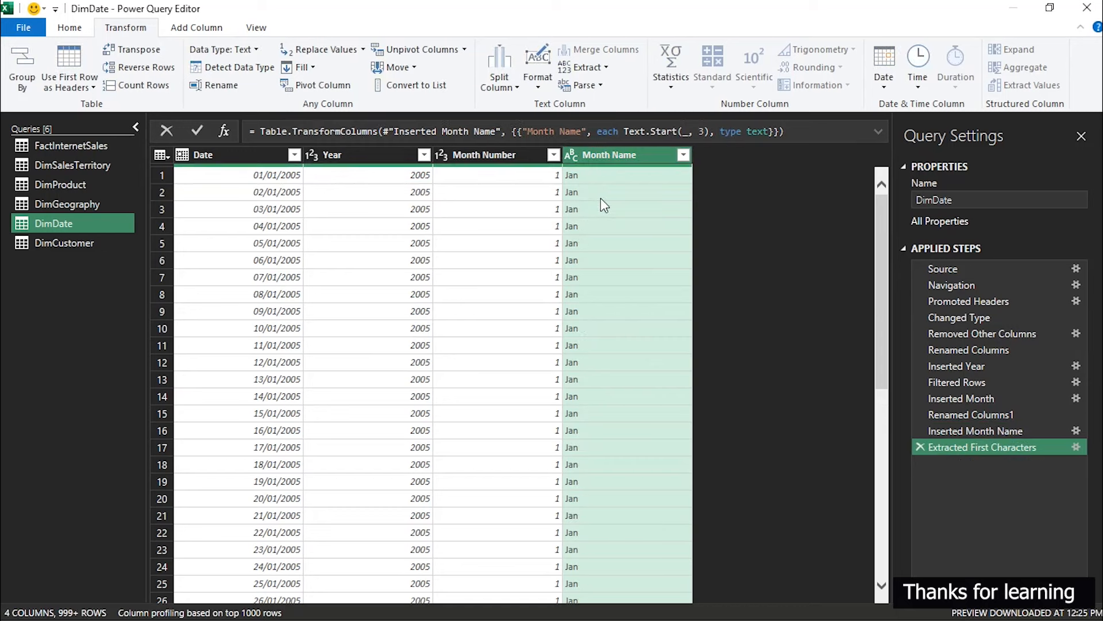
left_click(683, 156)
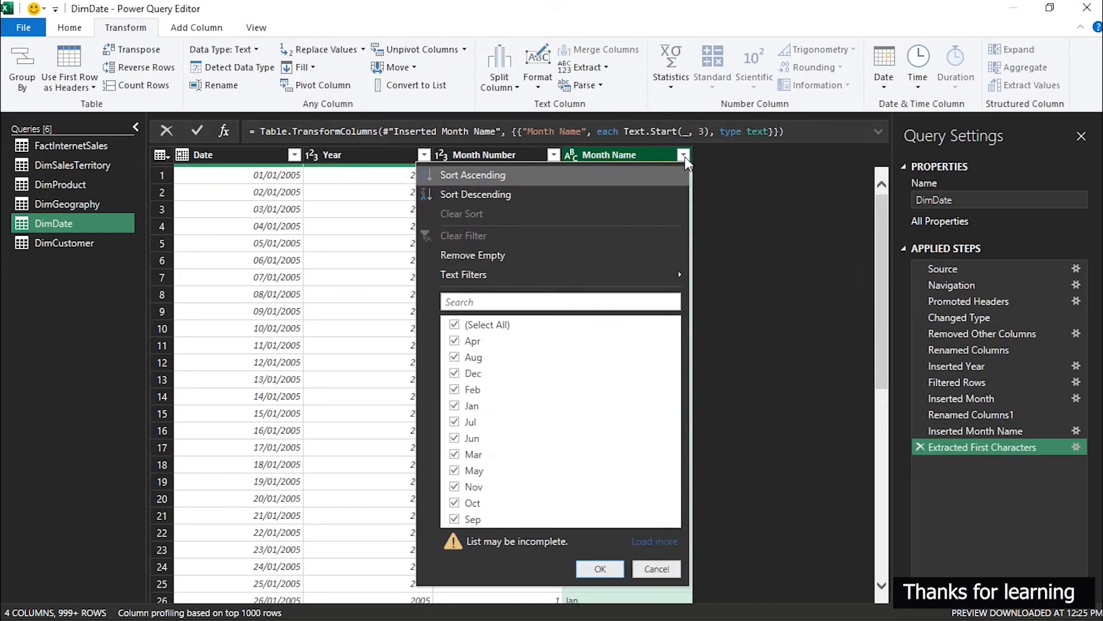
left_click(828, 236)
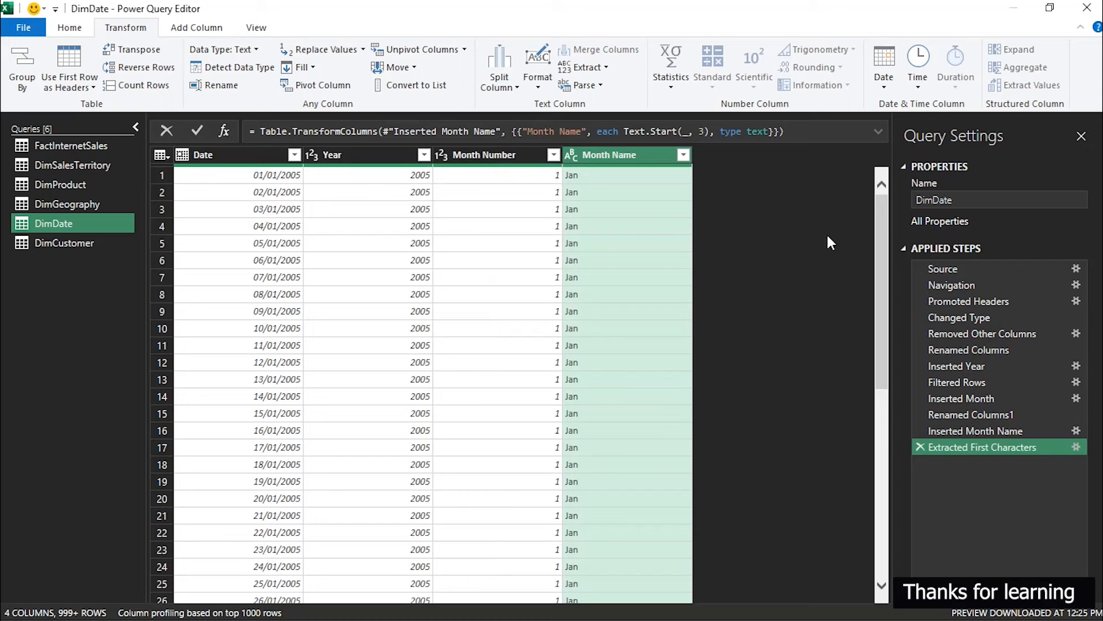
Step: Try adding a Week of Month column to DimDate from the Date column, and remove it after checking its formula
left_click(227, 156)
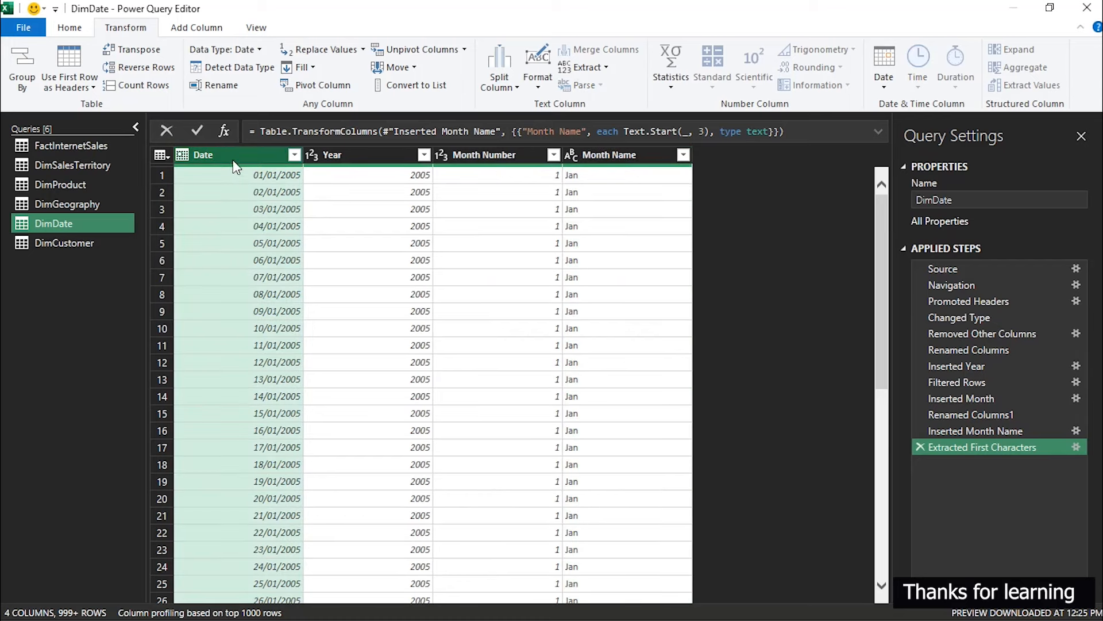
left_click(181, 30)
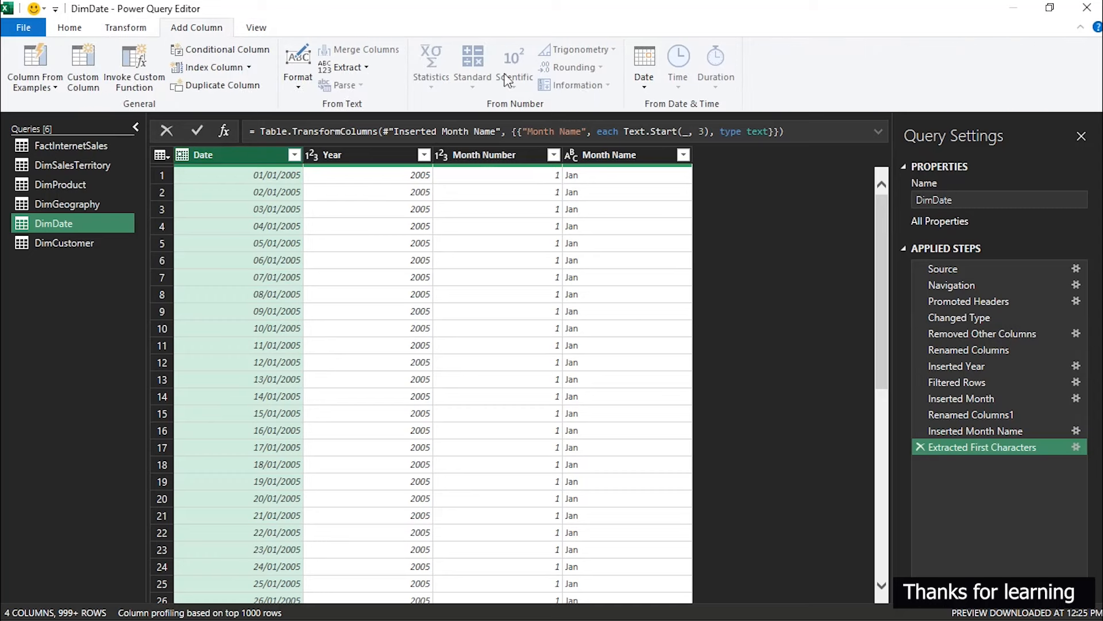
left_click(643, 69)
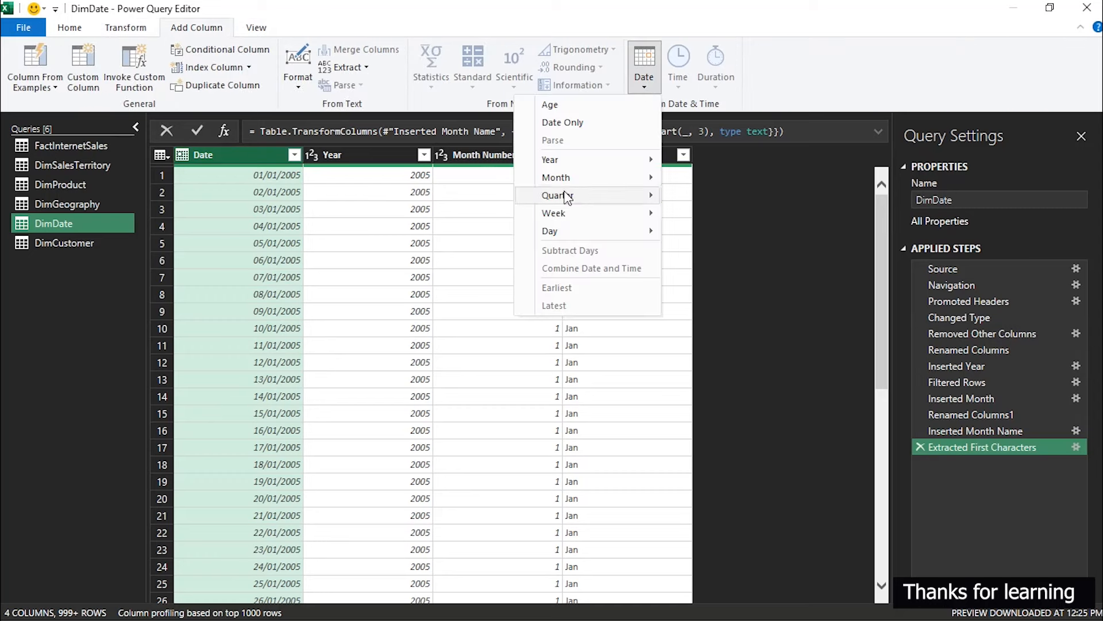
mouse_move(571, 216)
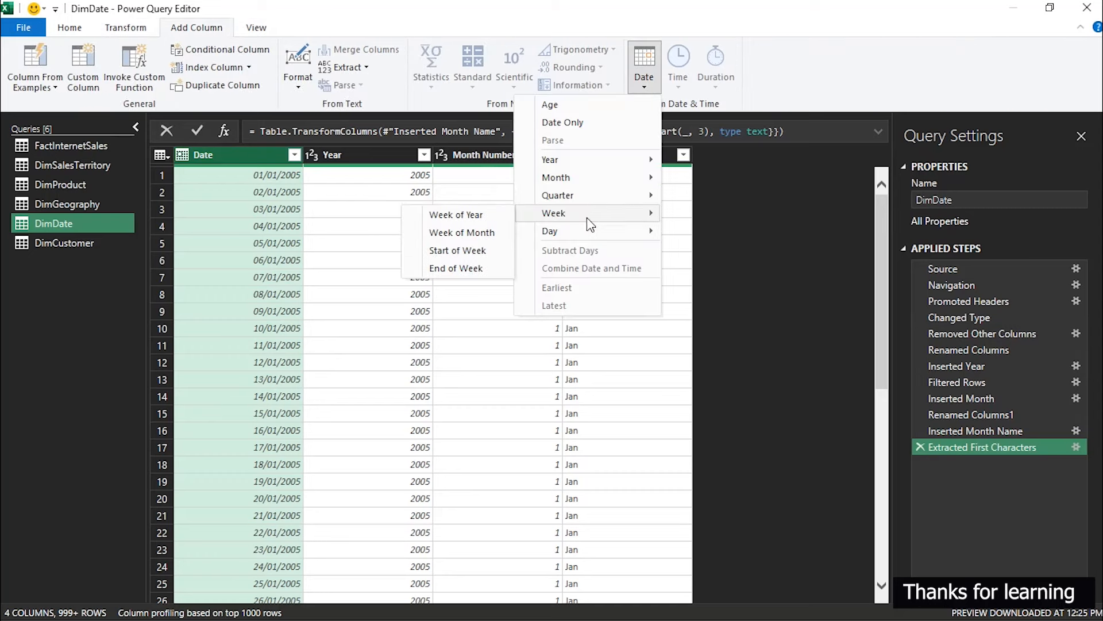
left_click(472, 236)
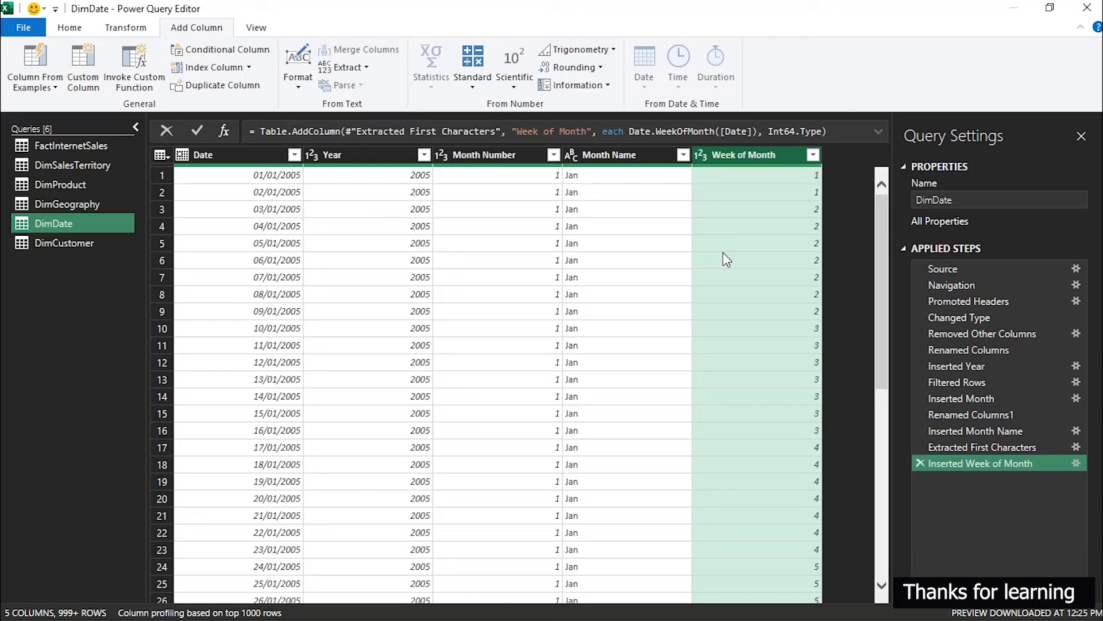
left_click(1076, 463)
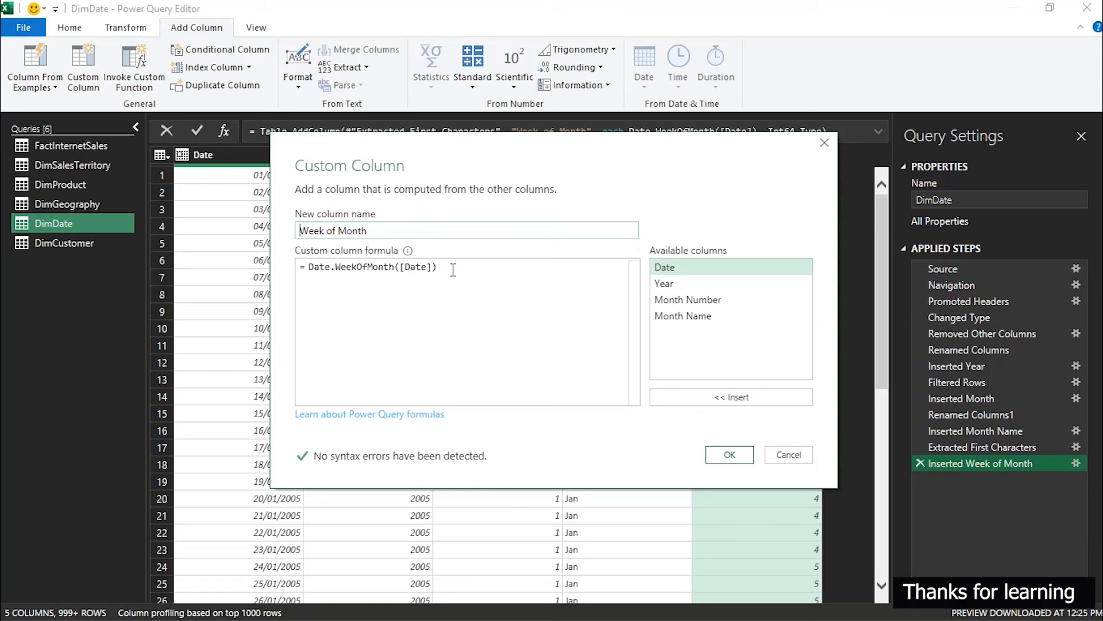
left_click(797, 455)
left_click(921, 462)
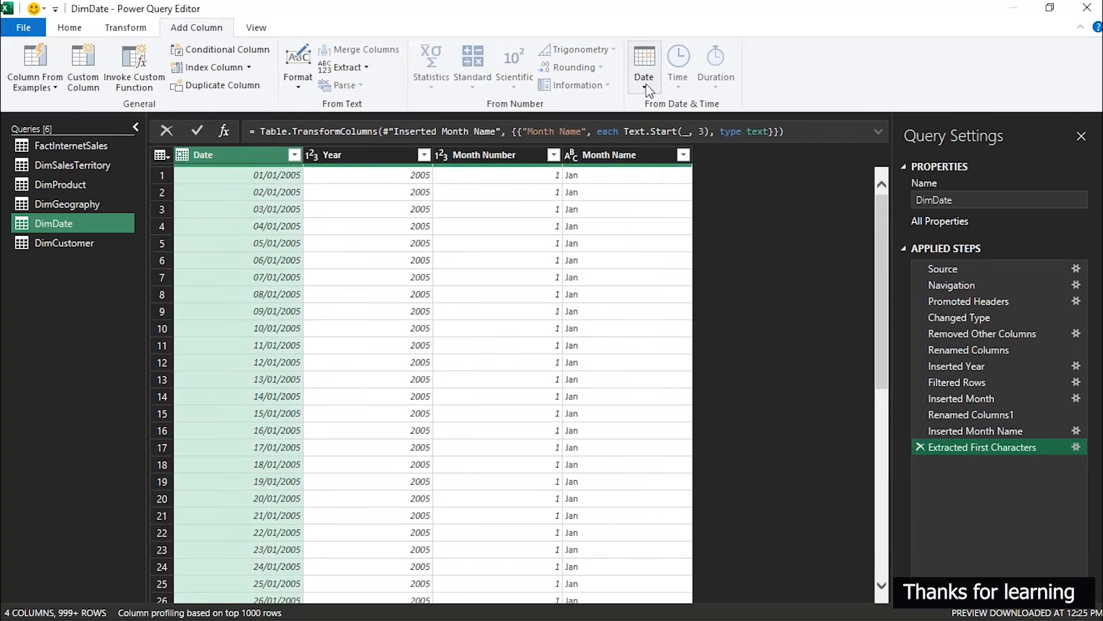
Step: Try adding a Week of Year column to DimDate from the Date column, and remove it again
left_click(646, 84)
mouse_move(573, 219)
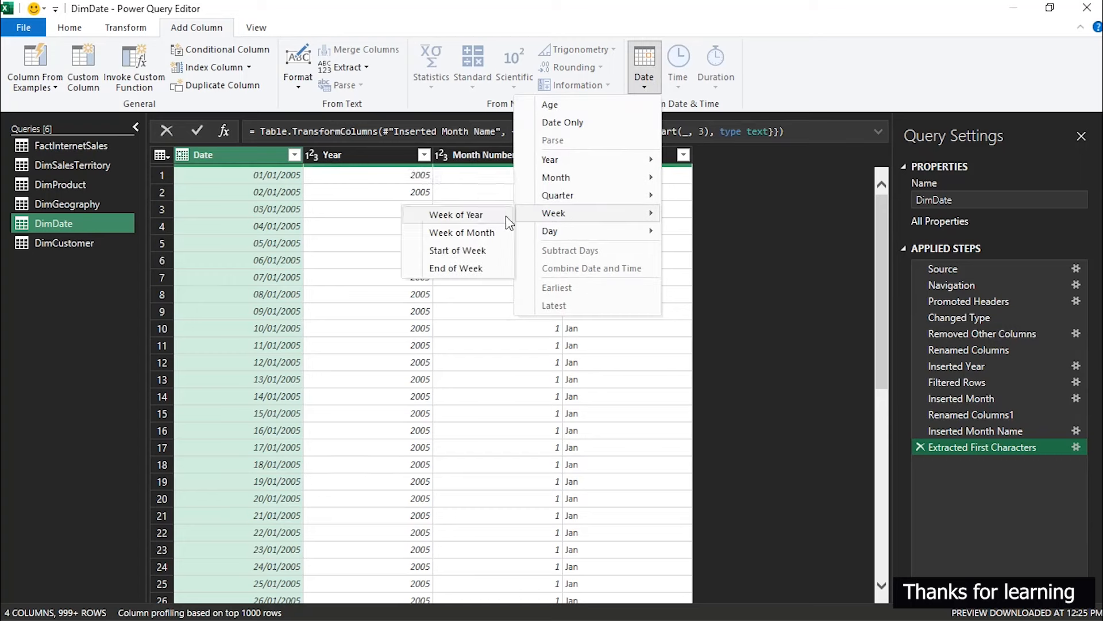
left_click(474, 218)
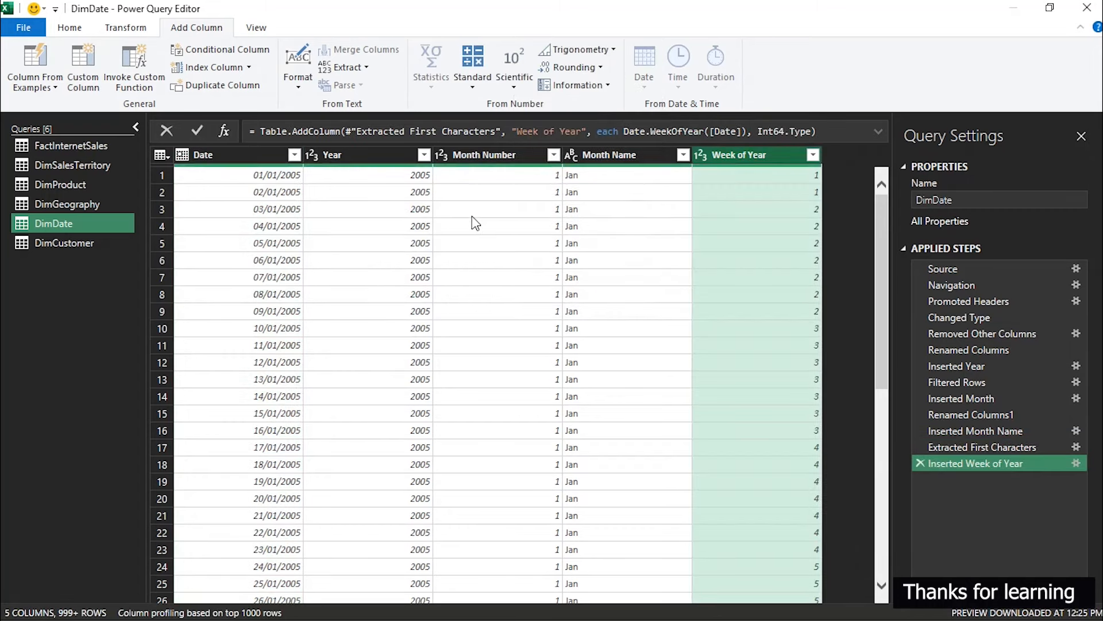
left_click(920, 463)
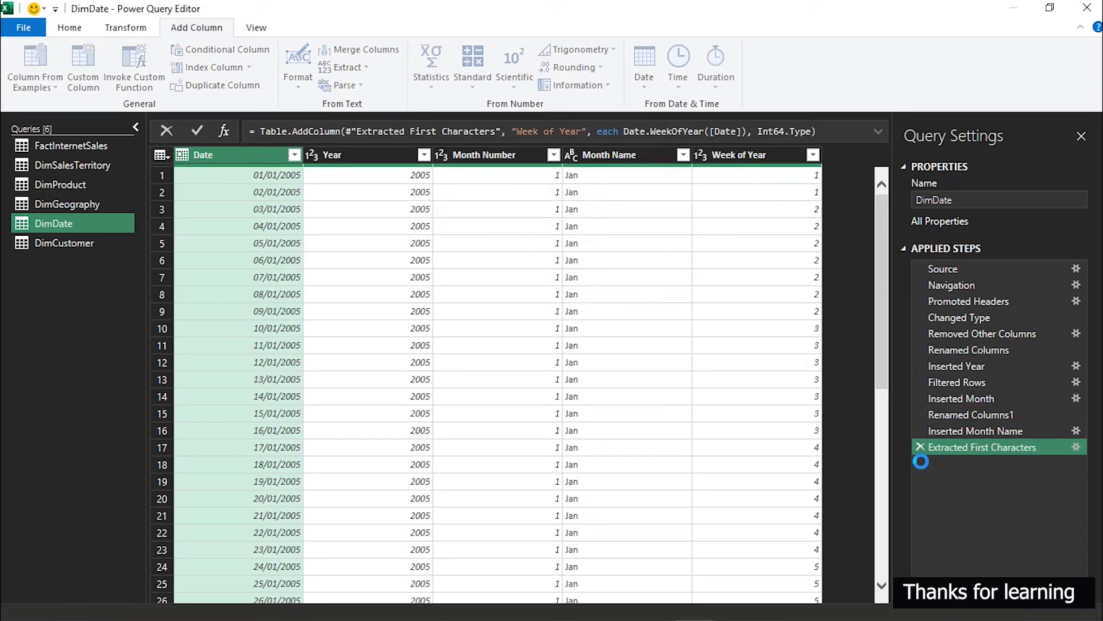
Step: Add a column with the name of the day from DimDate's Date column and shorten its values to the first 3 characters
left_click(644, 79)
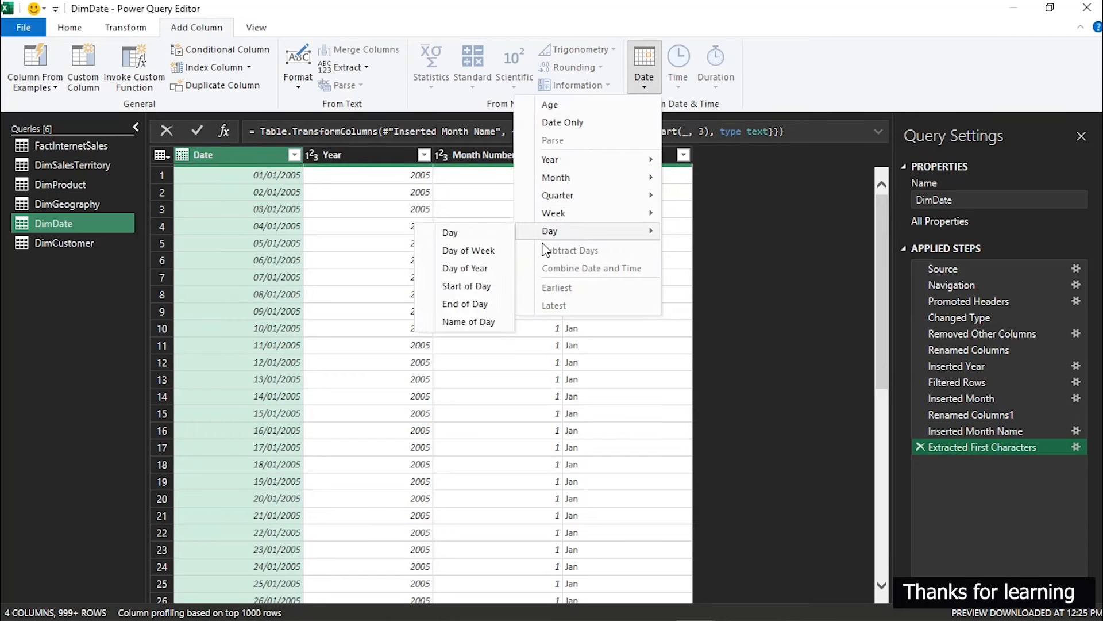
left_click(459, 328)
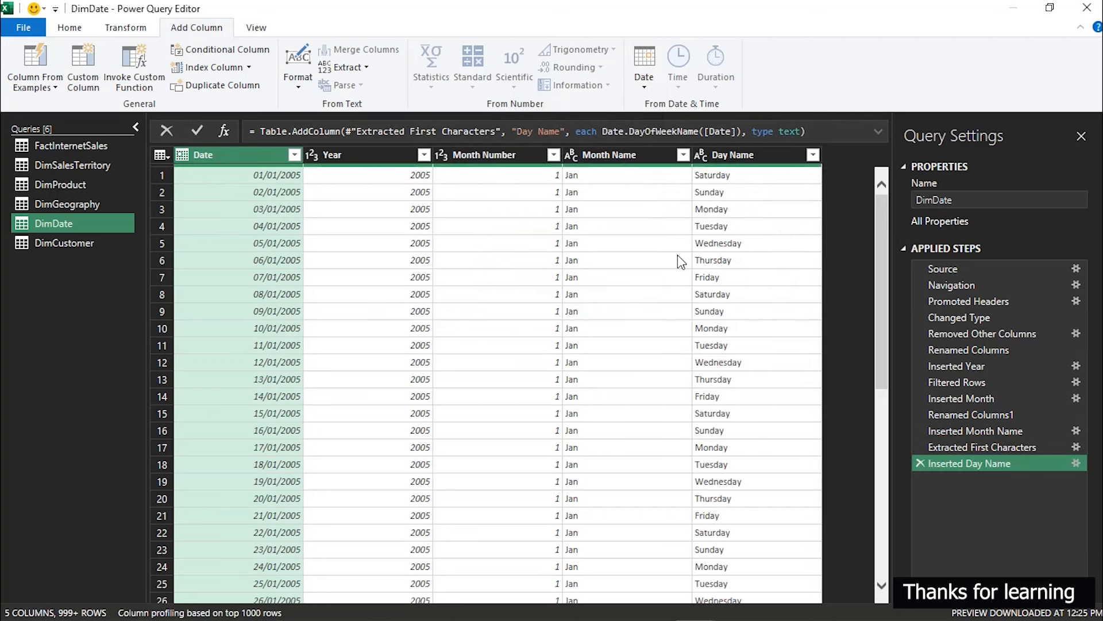
left_click(735, 152)
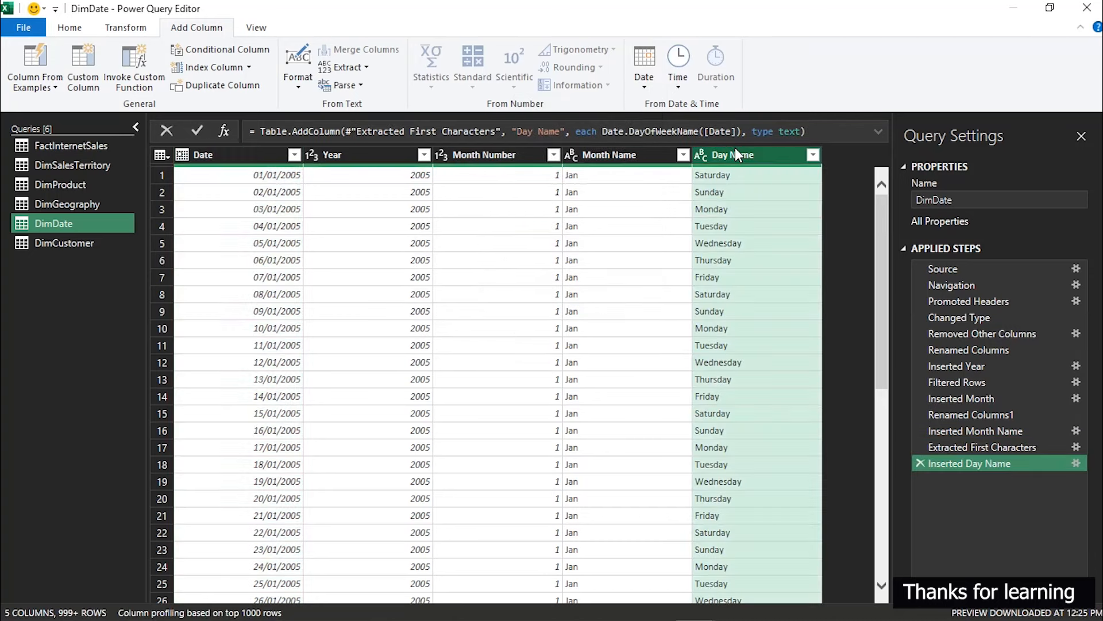
left_click(119, 32)
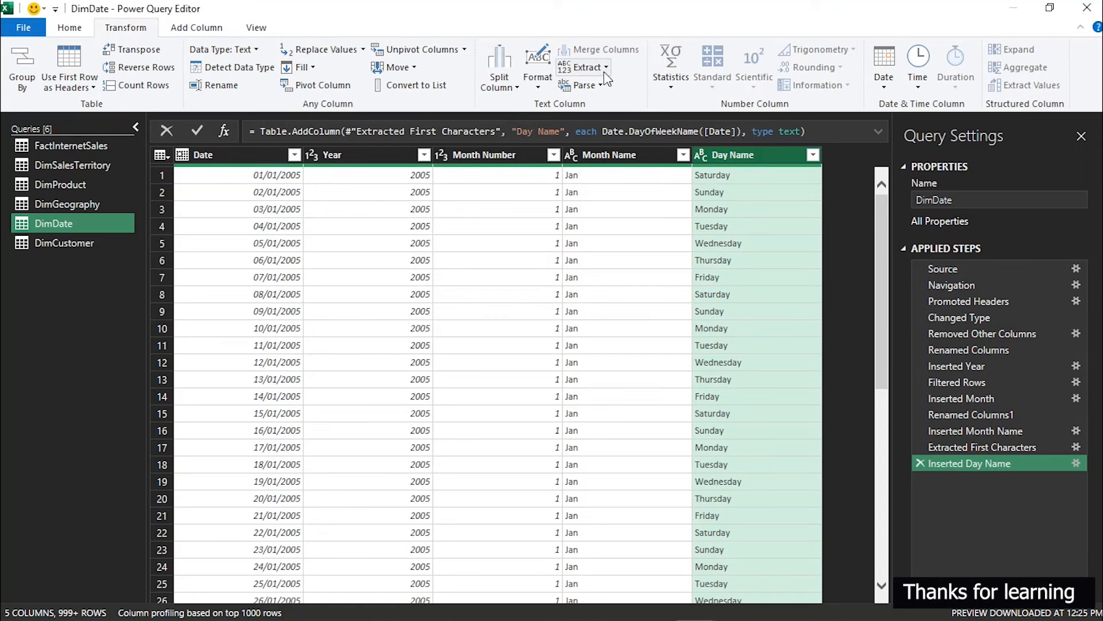
left_click(584, 67)
left_click(560, 105)
left_click(375, 317)
type("3")
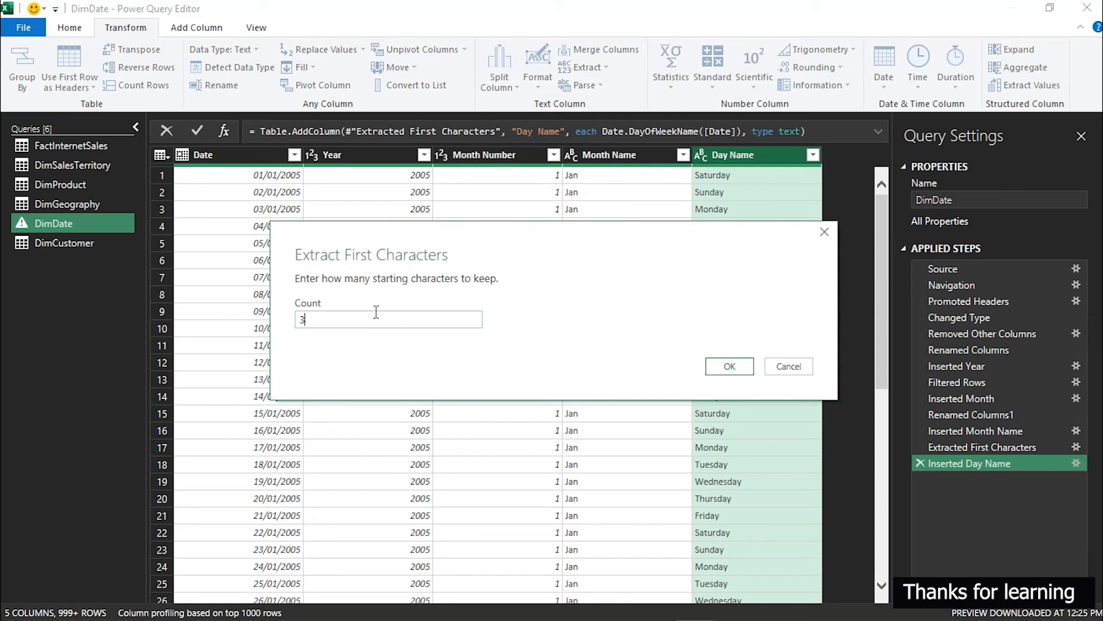
left_click(733, 367)
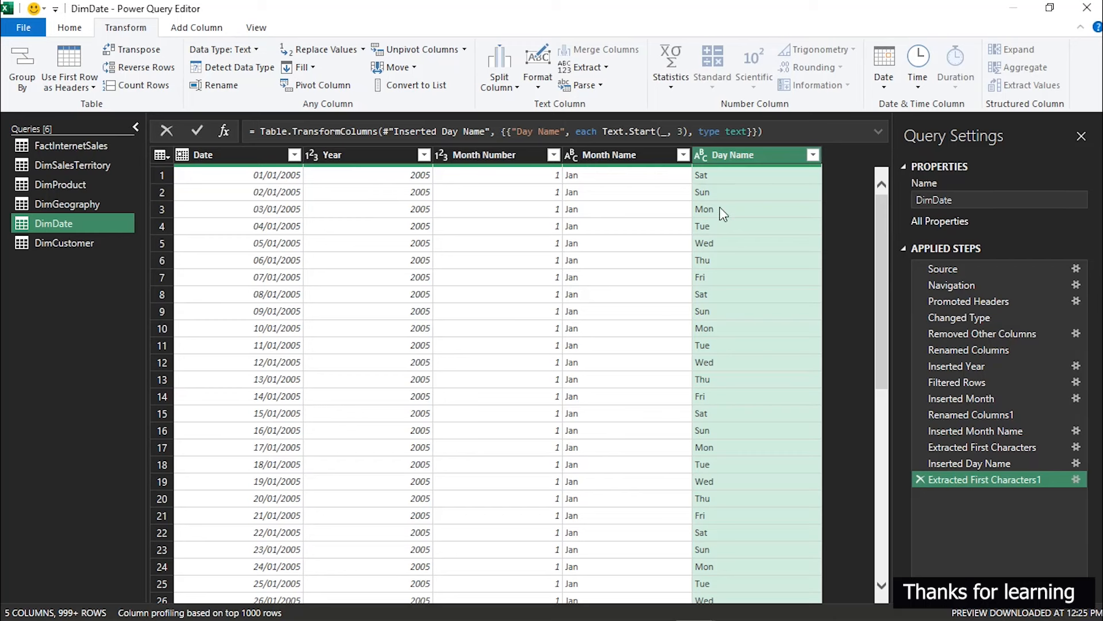
Step: Start a conditional column named WeekTypes in DimDate whose first clause outputs Weekend if Day Name equals Sun
left_click(176, 29)
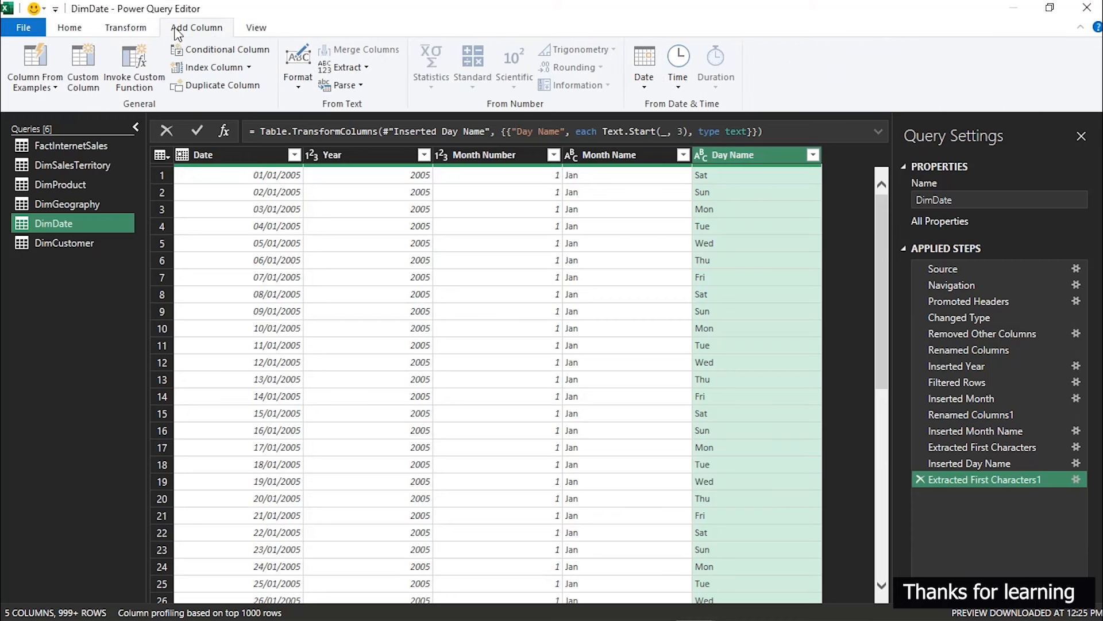
left_click(208, 53)
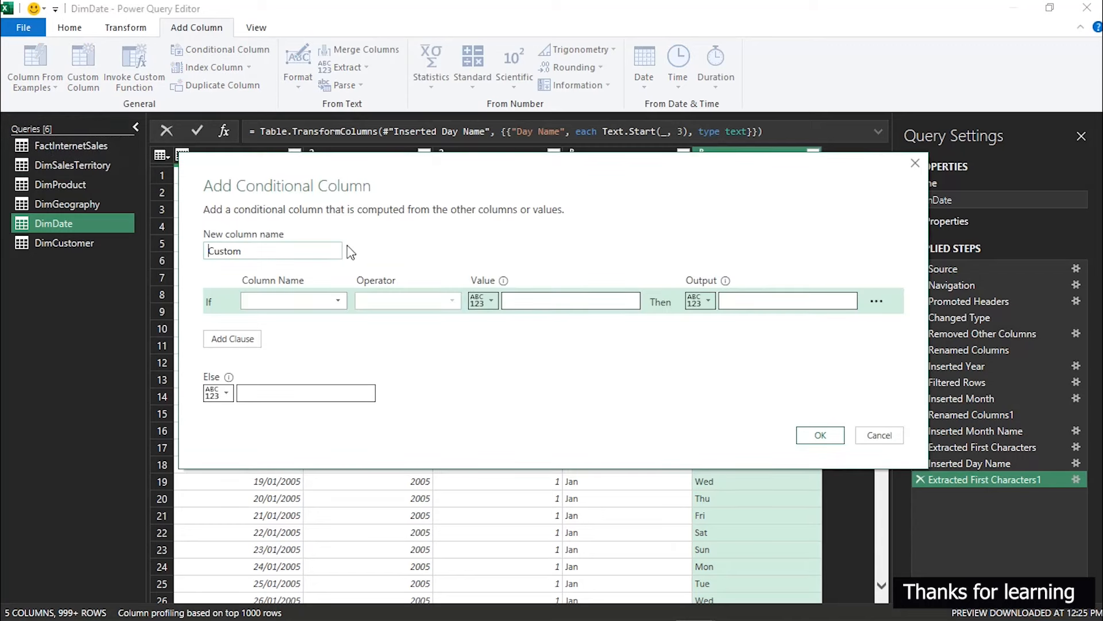
left_click_drag(314, 250, 146, 249)
type("Wee")
type("kTypes")
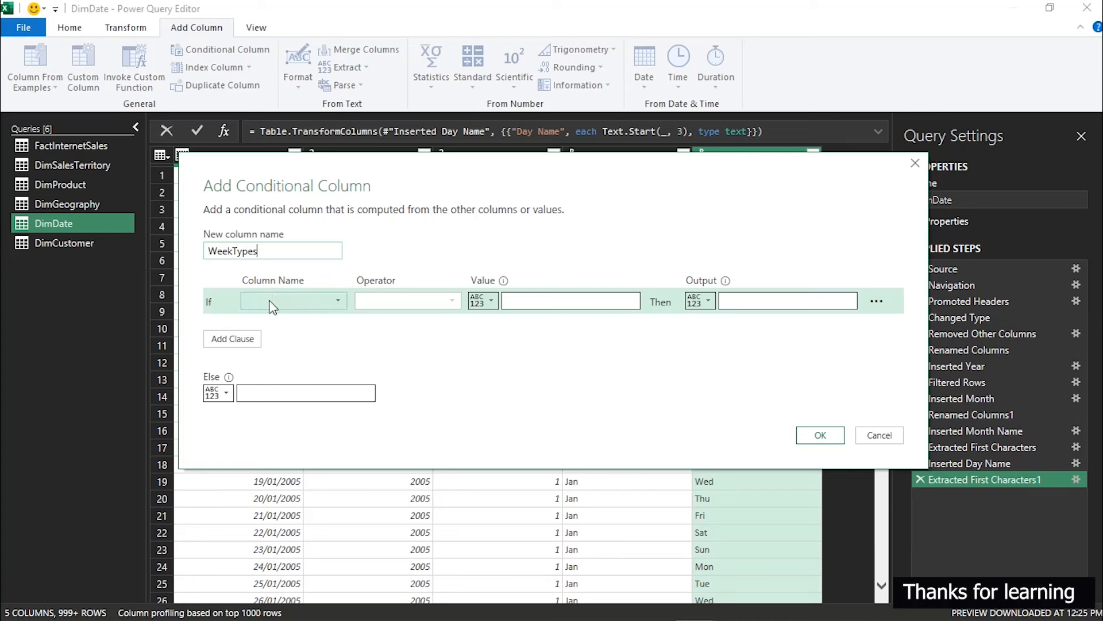
left_click(290, 301)
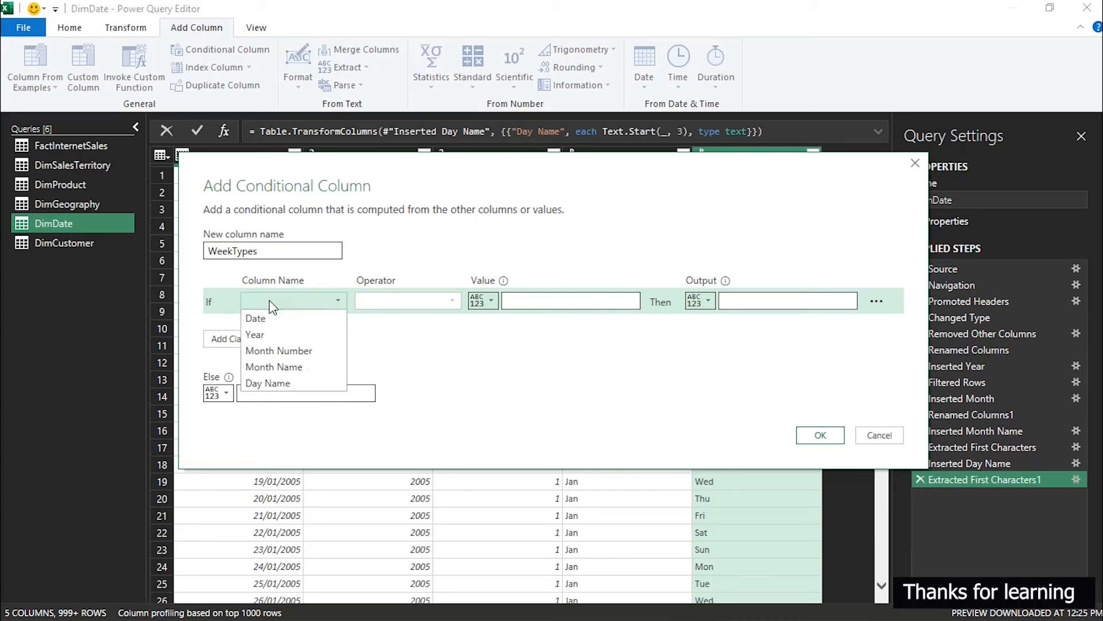
left_click(284, 383)
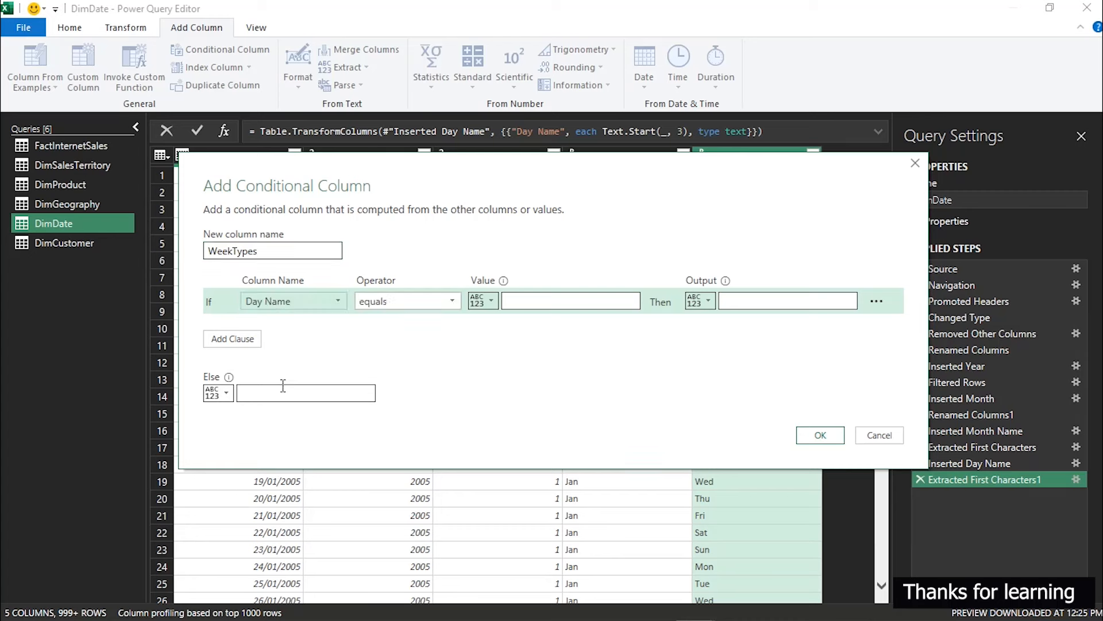
left_click(425, 301)
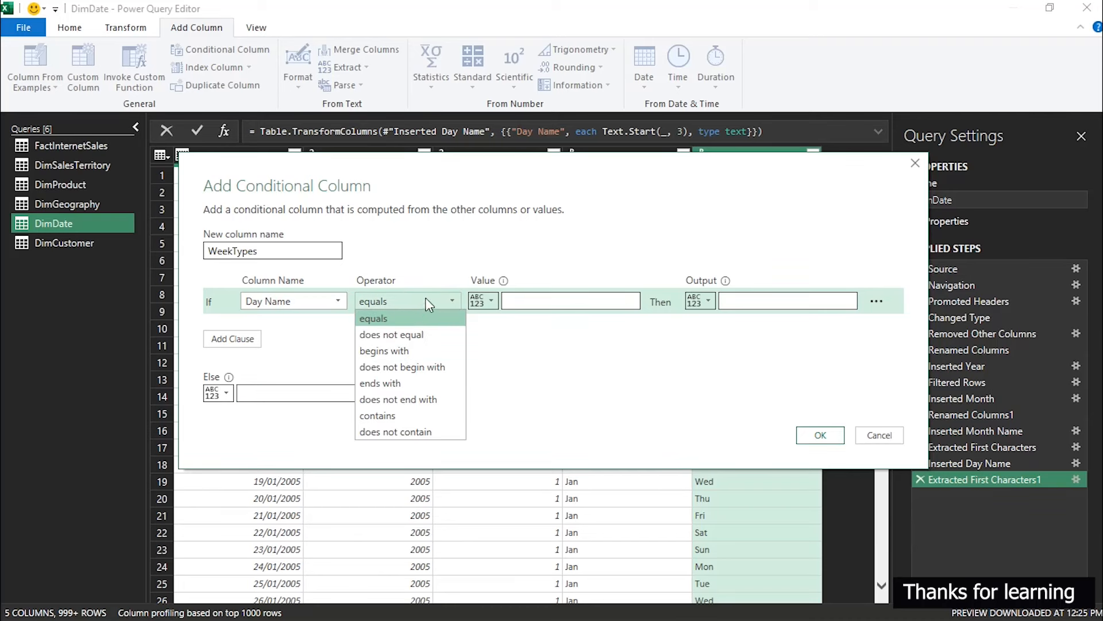
left_click(521, 298)
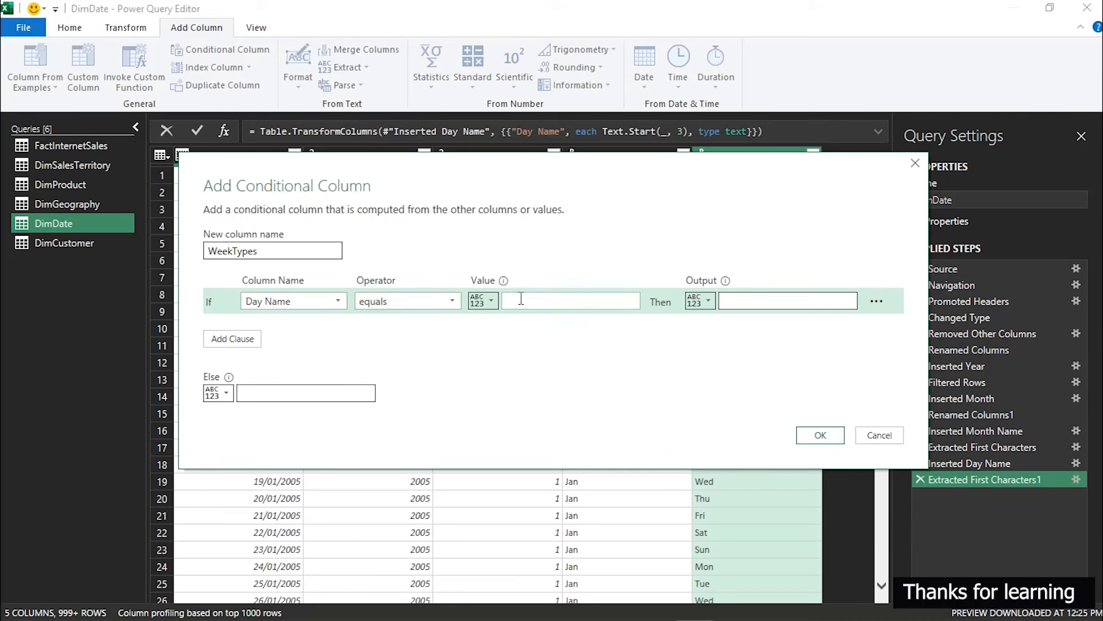
type("Sun")
left_click(733, 300)
type("Weekend")
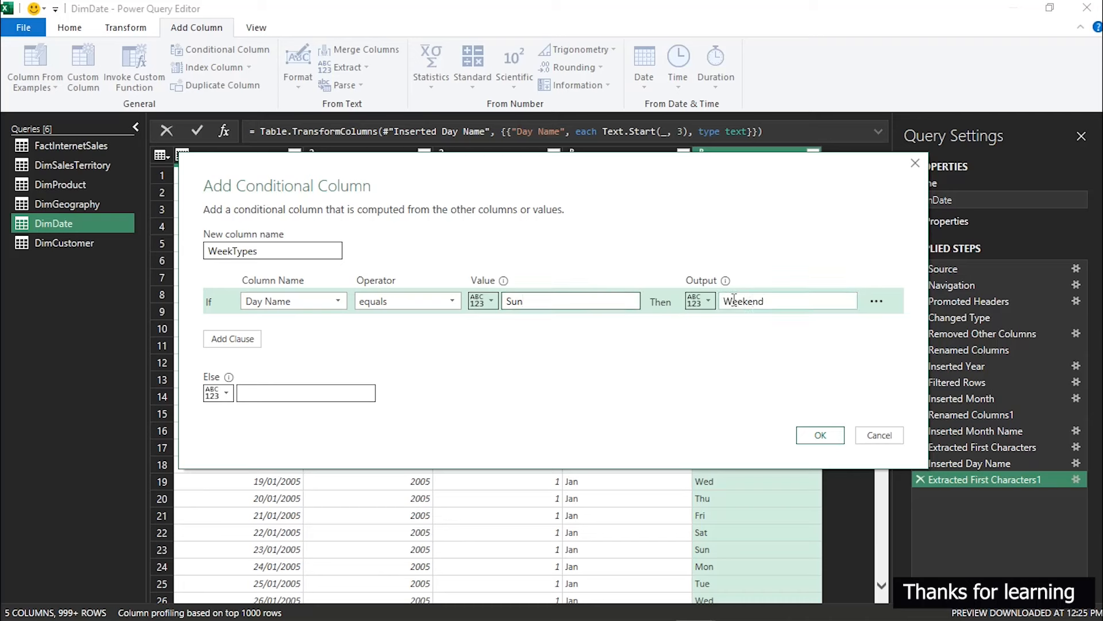
Step: Add a second clause to the WeekTypes column that outputs Weekend if Day Name equals Sat
left_click(247, 339)
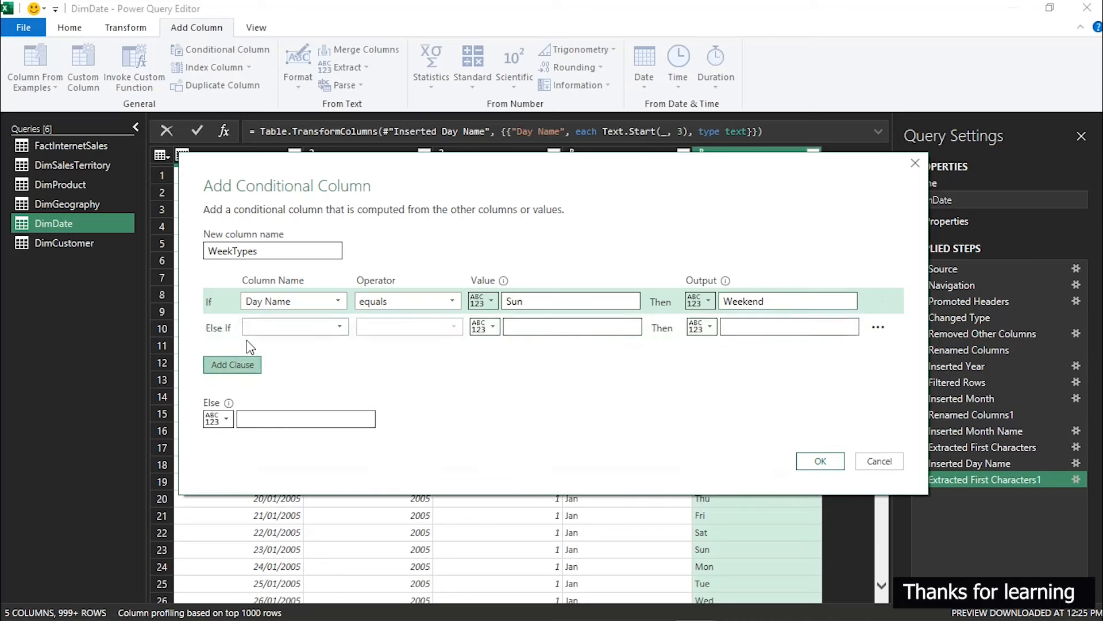
left_click(293, 326)
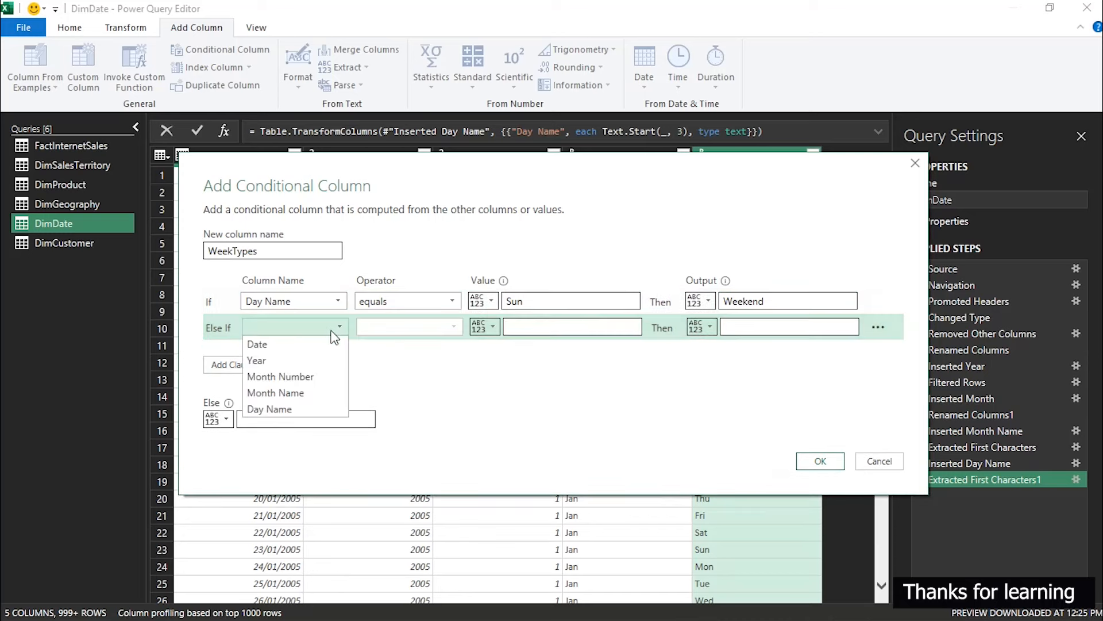
left_click(294, 409)
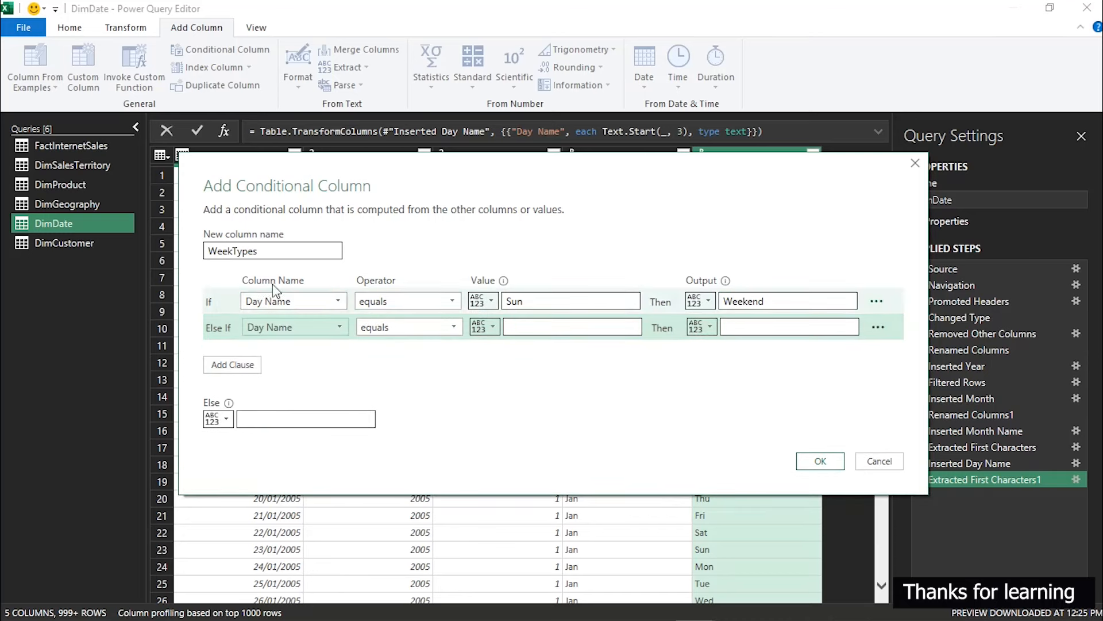
left_click(522, 329)
type("S")
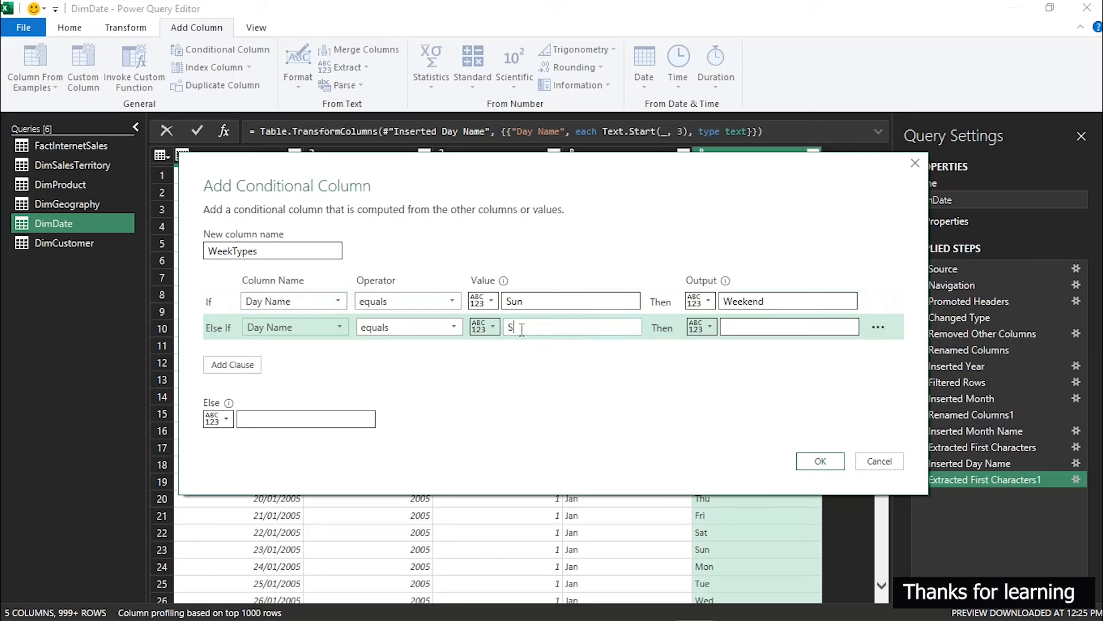
type("at")
left_click(757, 328)
type("Weekend")
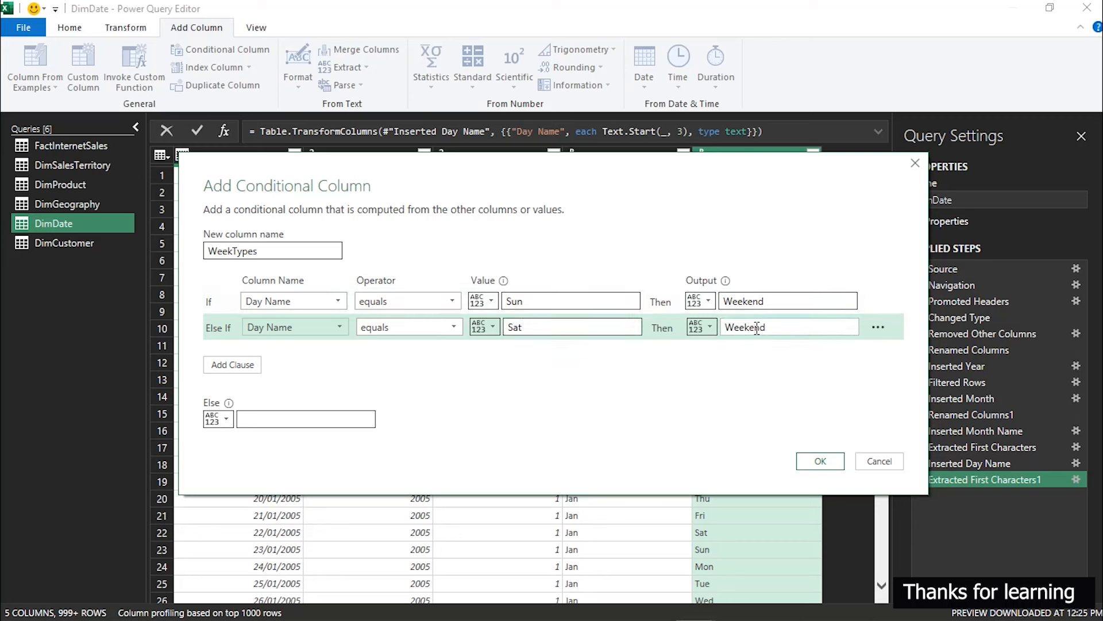
Step: Set the Else output of WeekTypes to Weekday, create the column and set its data type to Text
left_click(271, 419)
type("Weekday")
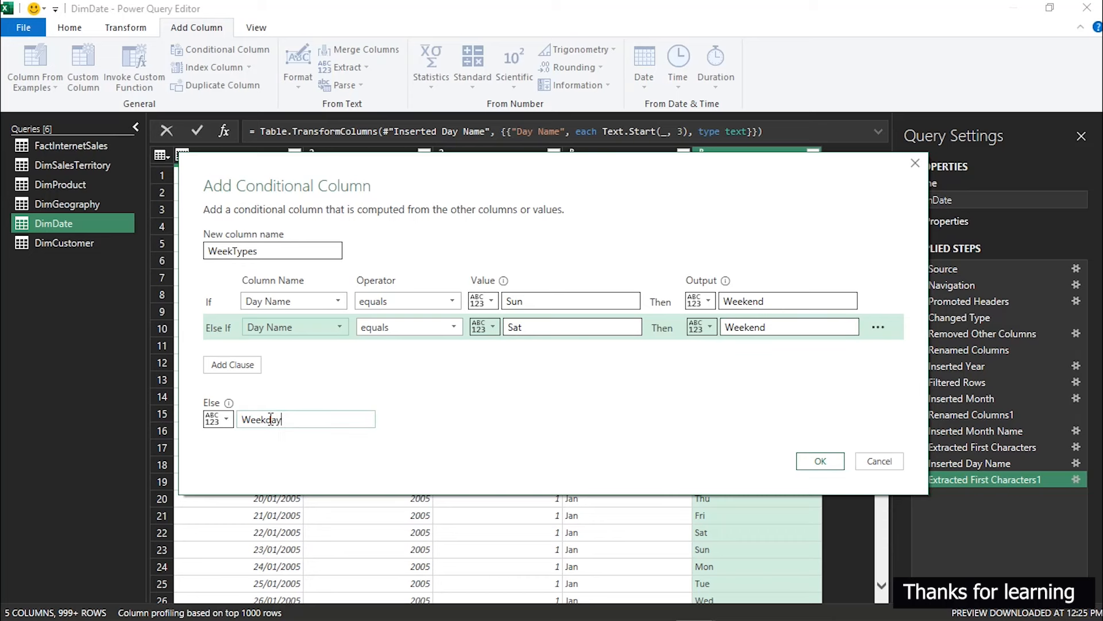
left_click(827, 461)
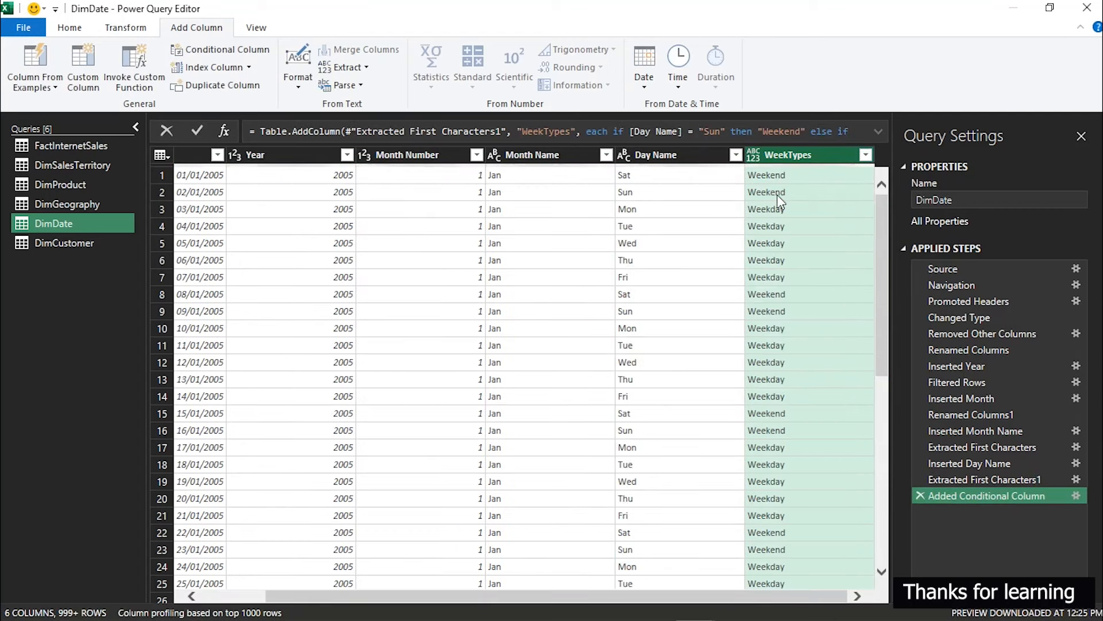
left_click(753, 154)
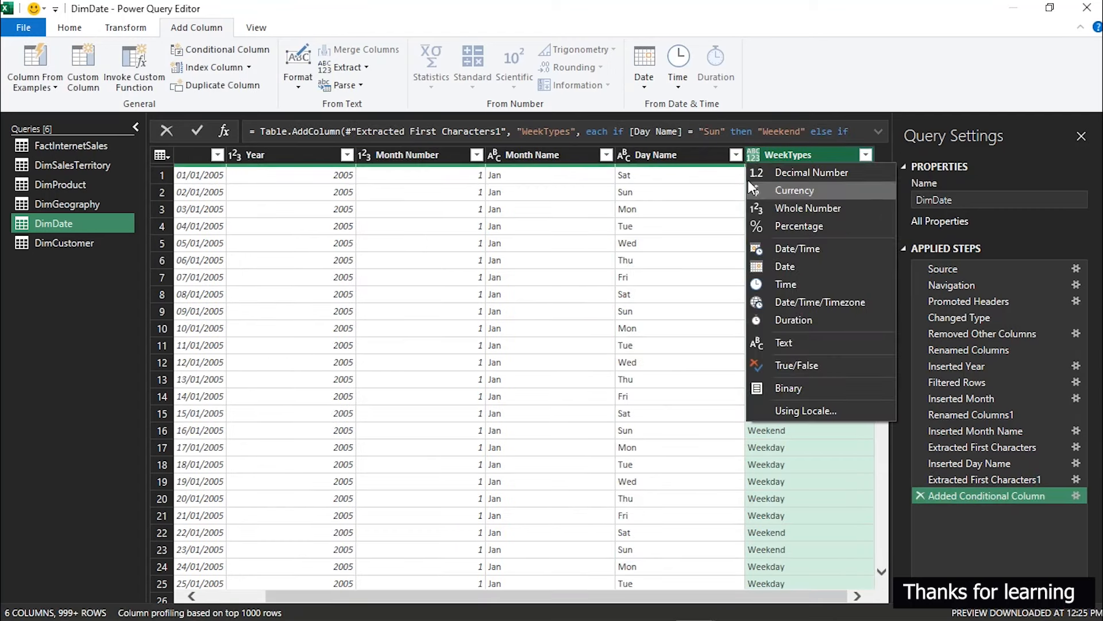
left_click(795, 340)
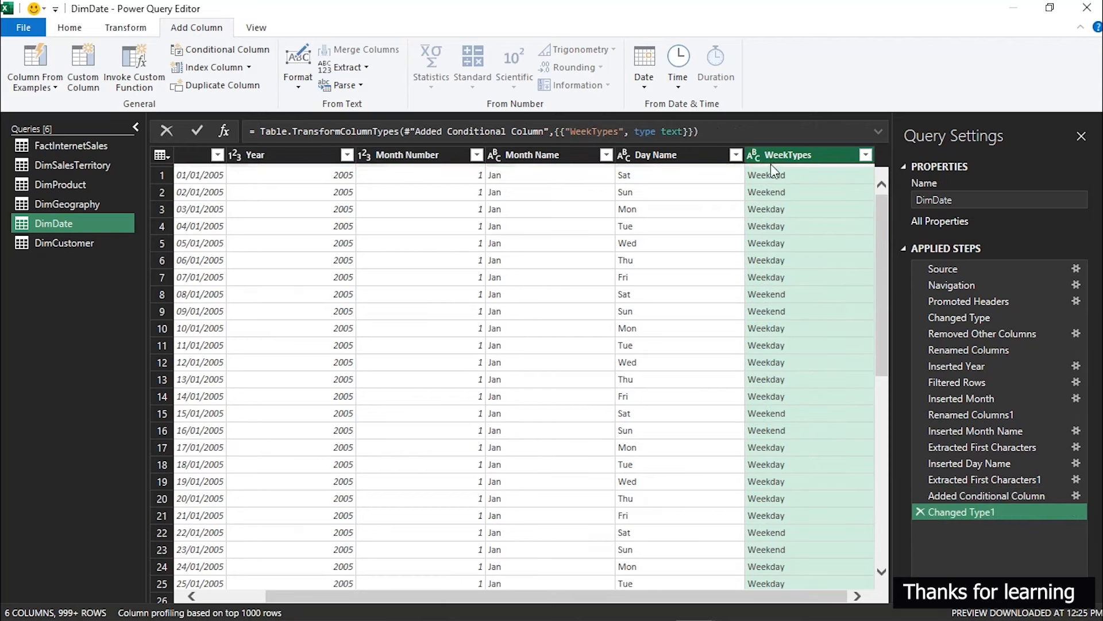
Step: Filter the WeekTypes column to Weekend rows only to check their day names, and clear the filter again
left_click(865, 156)
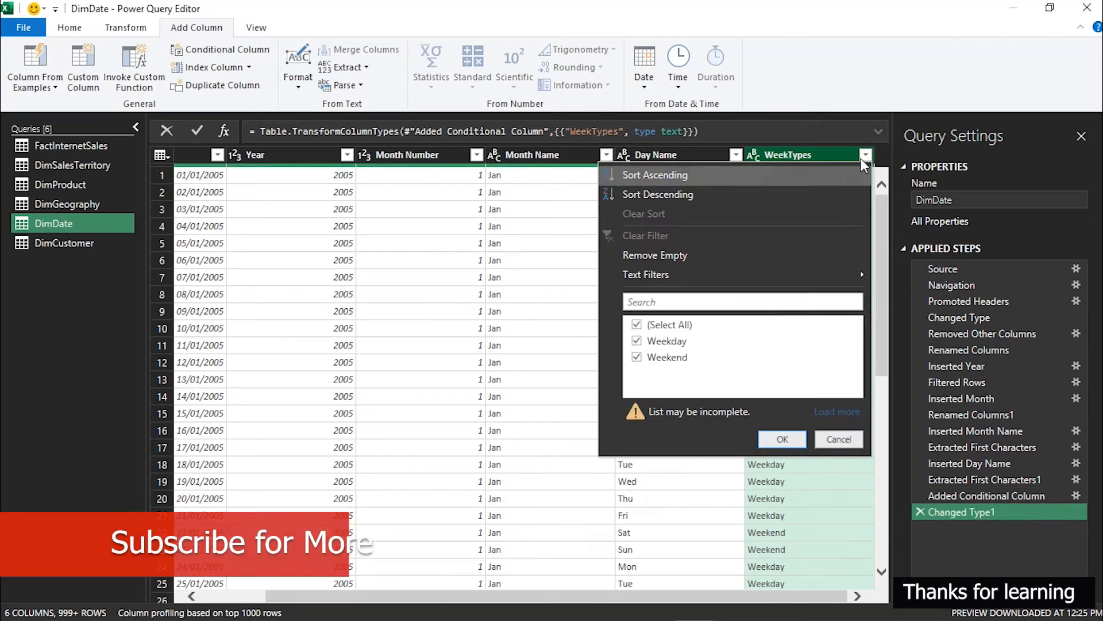
left_click(638, 327)
left_click(636, 358)
left_click(782, 439)
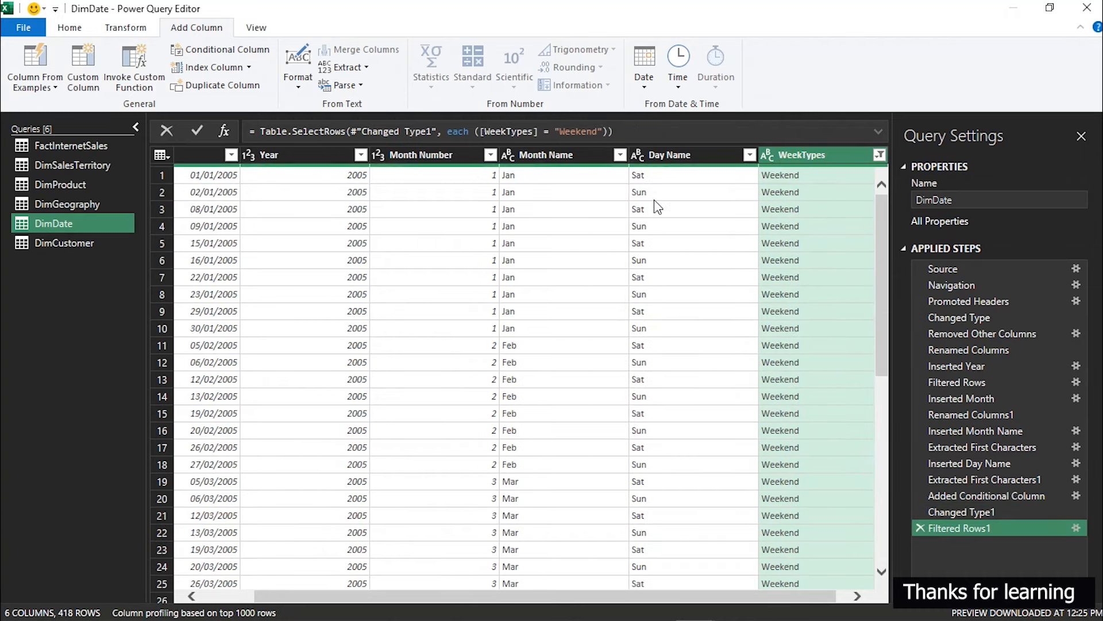
left_click(877, 155)
left_click(865, 156)
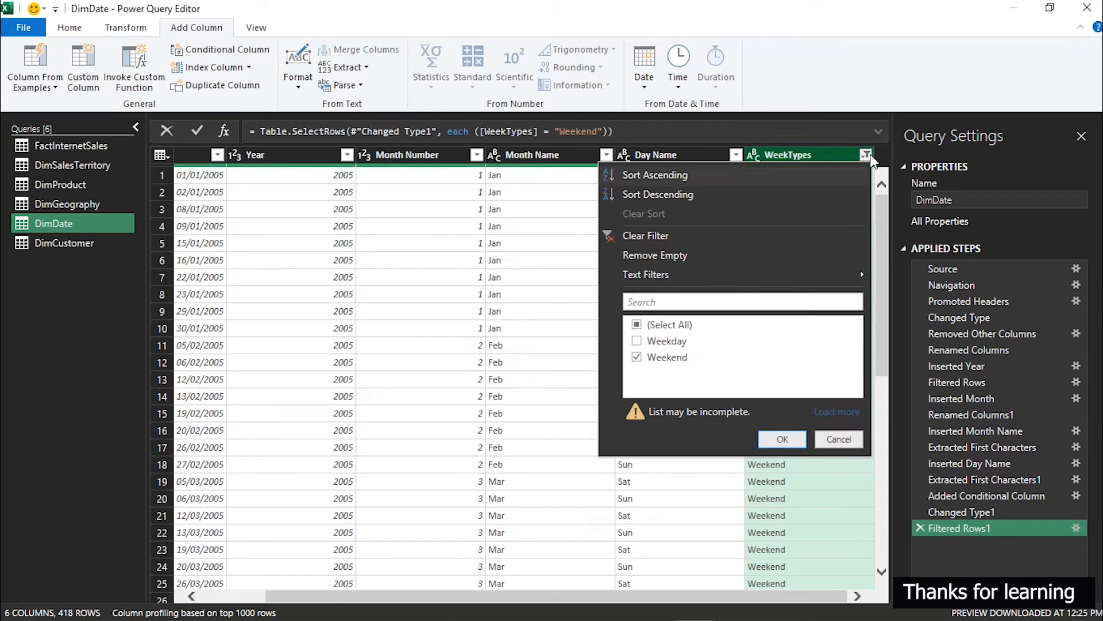
left_click(660, 237)
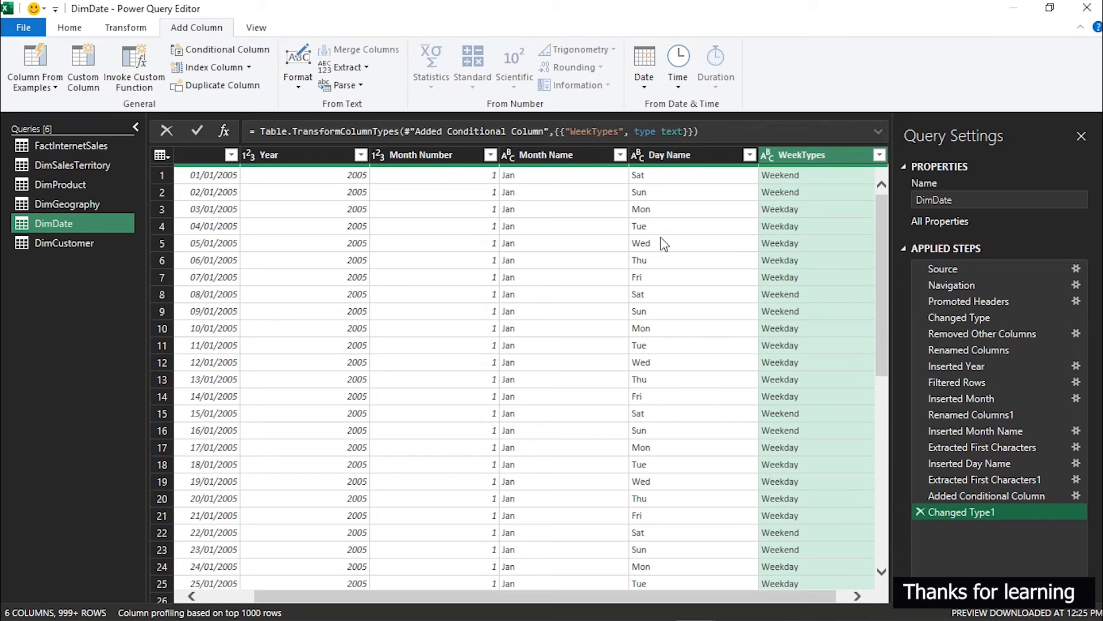
Step: Add a Quarter of Year column to DimDate from the Date column and check the new column's list of values
left_click_drag(402, 595, 299, 596)
left_click(230, 163)
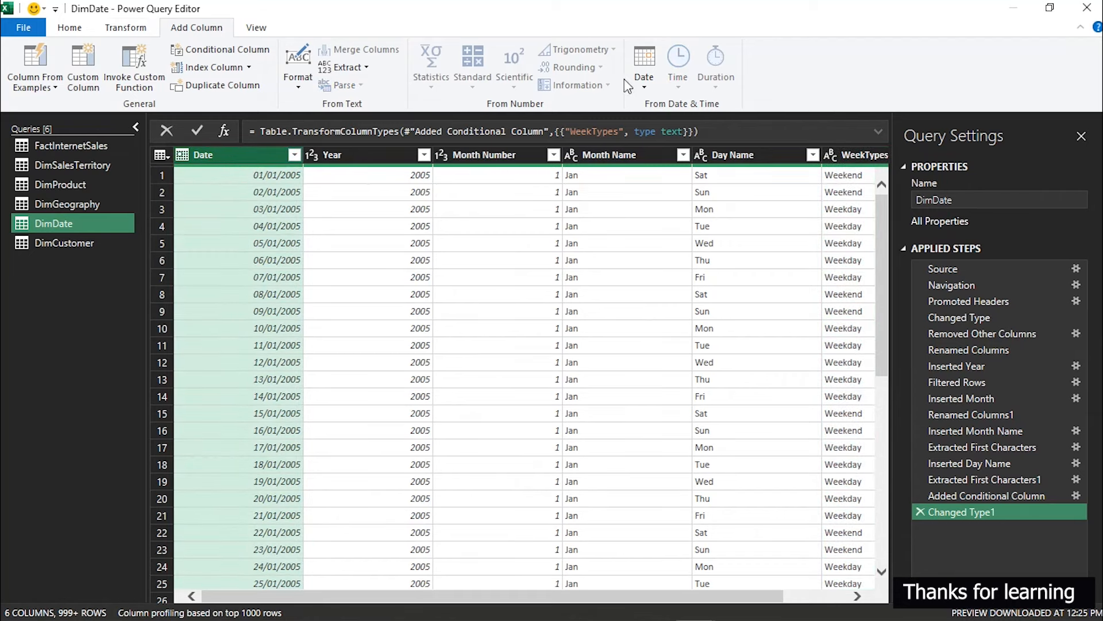
left_click(644, 81)
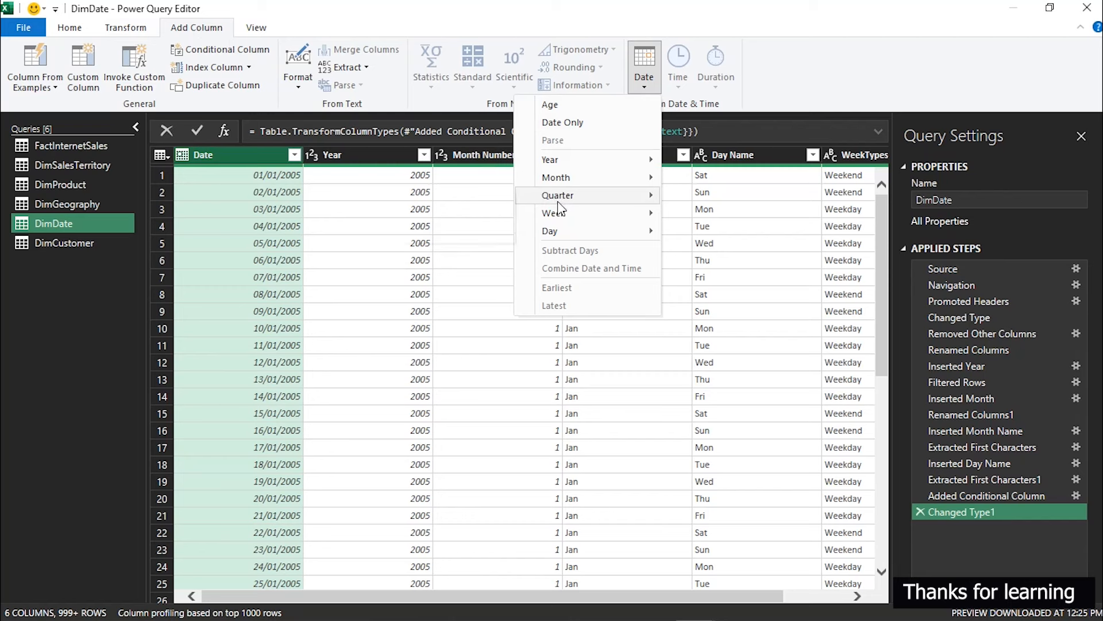
mouse_move(562, 199)
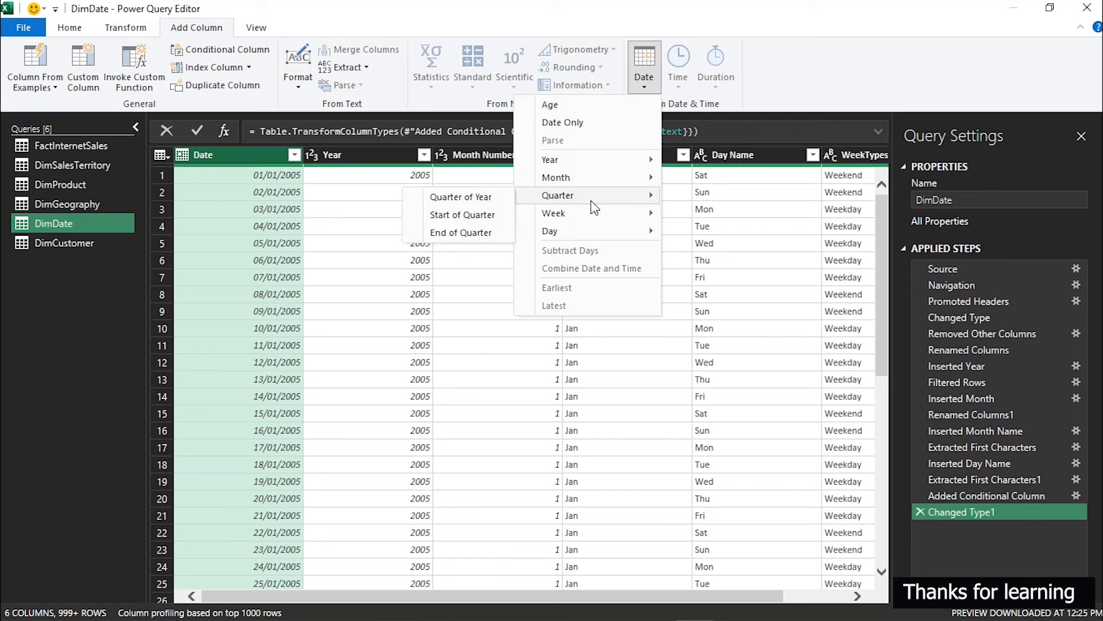
left_click(484, 198)
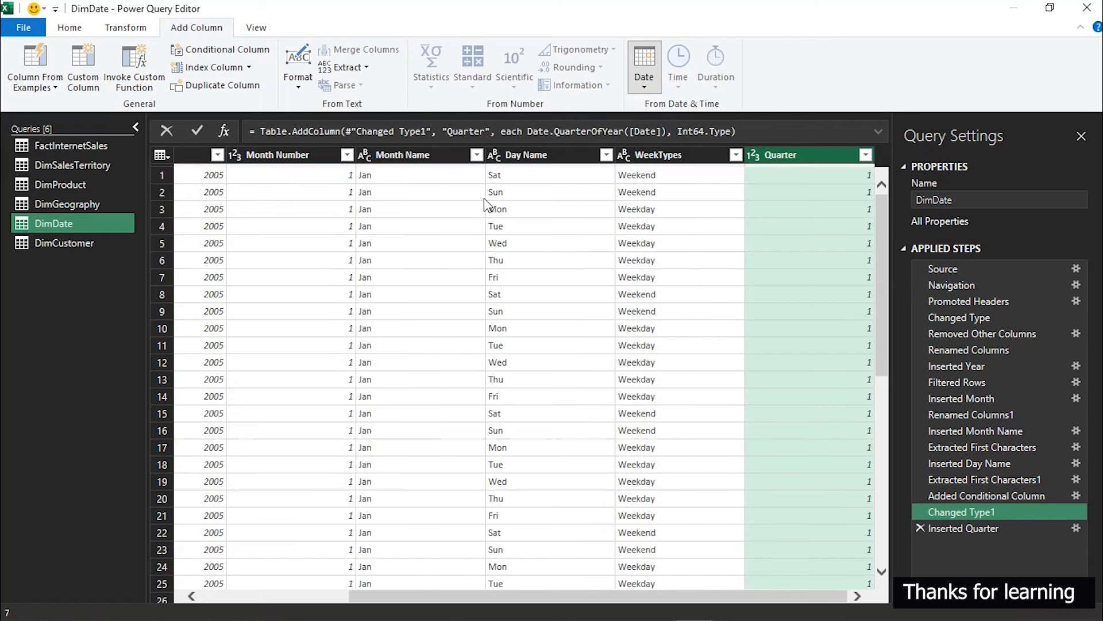
left_click(865, 155)
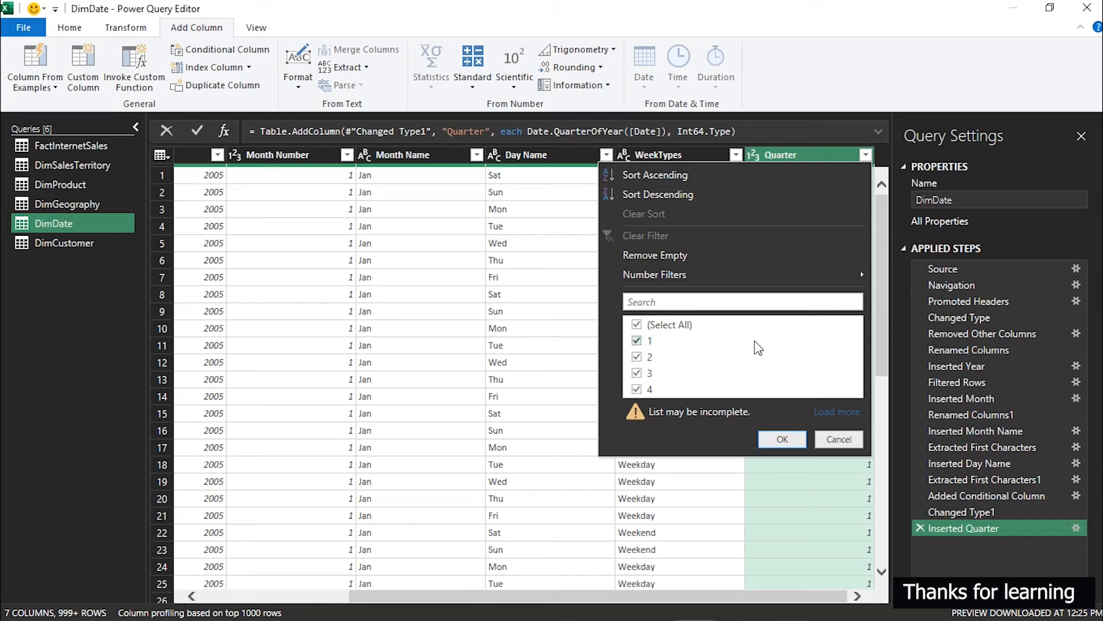
left_click(819, 150)
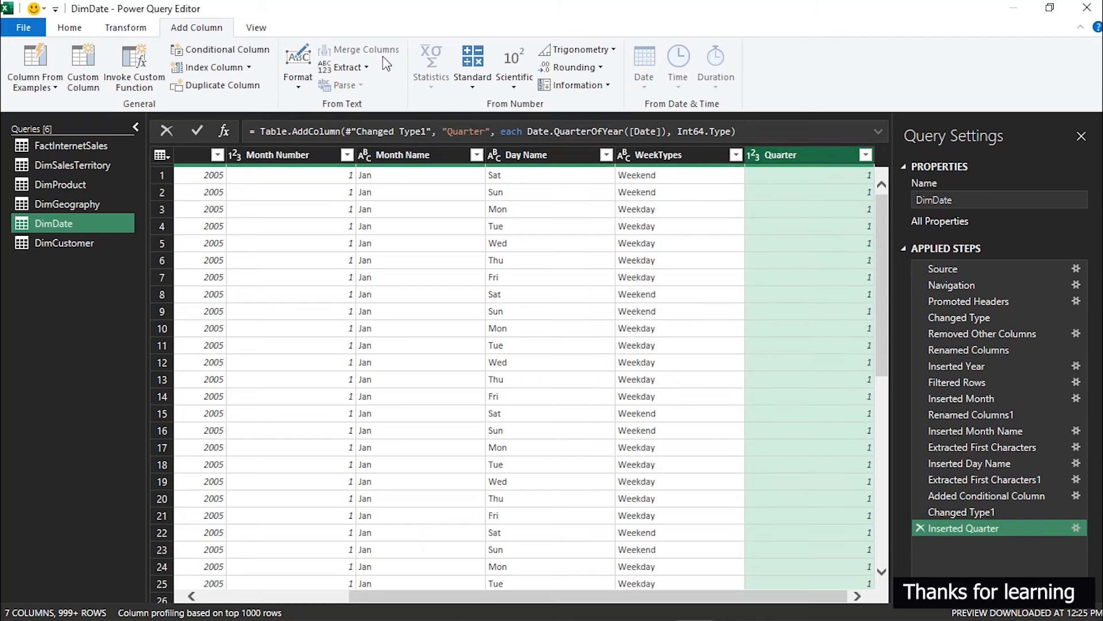
double_click(120, 16)
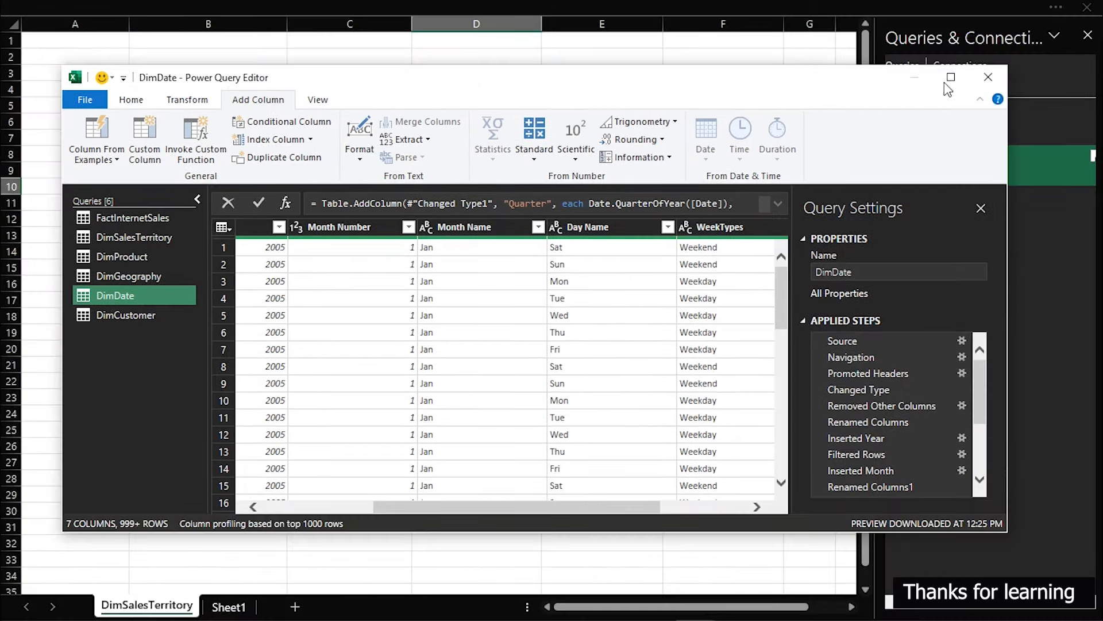
left_click(948, 78)
Step: Add the prefix "Quarter-" to the values of the Quarter column and check the column's list of values
left_click(120, 30)
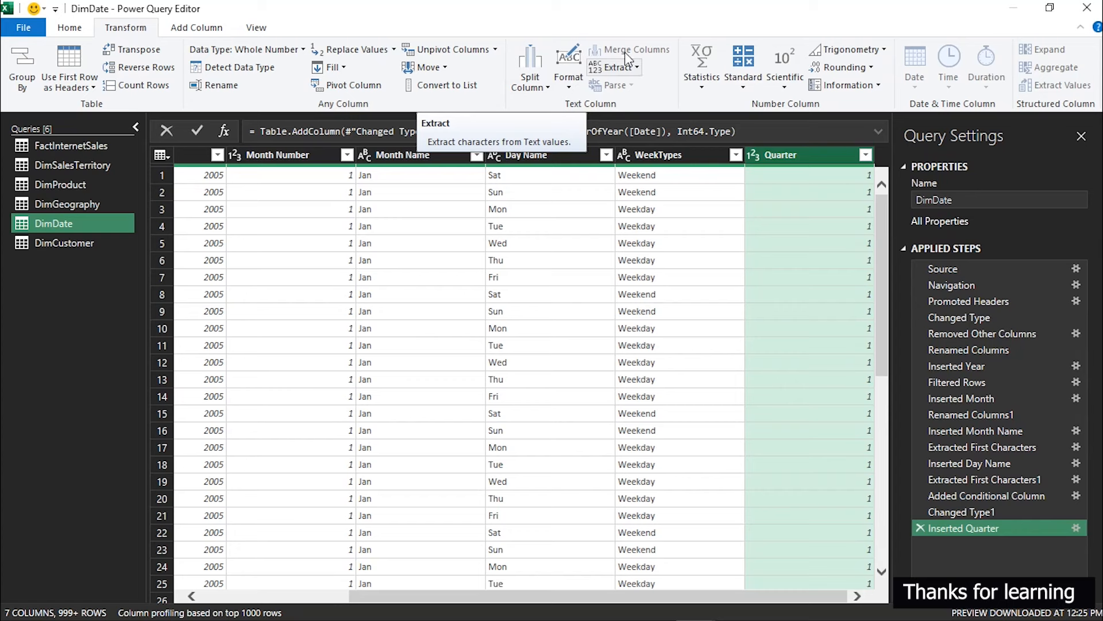
left_click(569, 91)
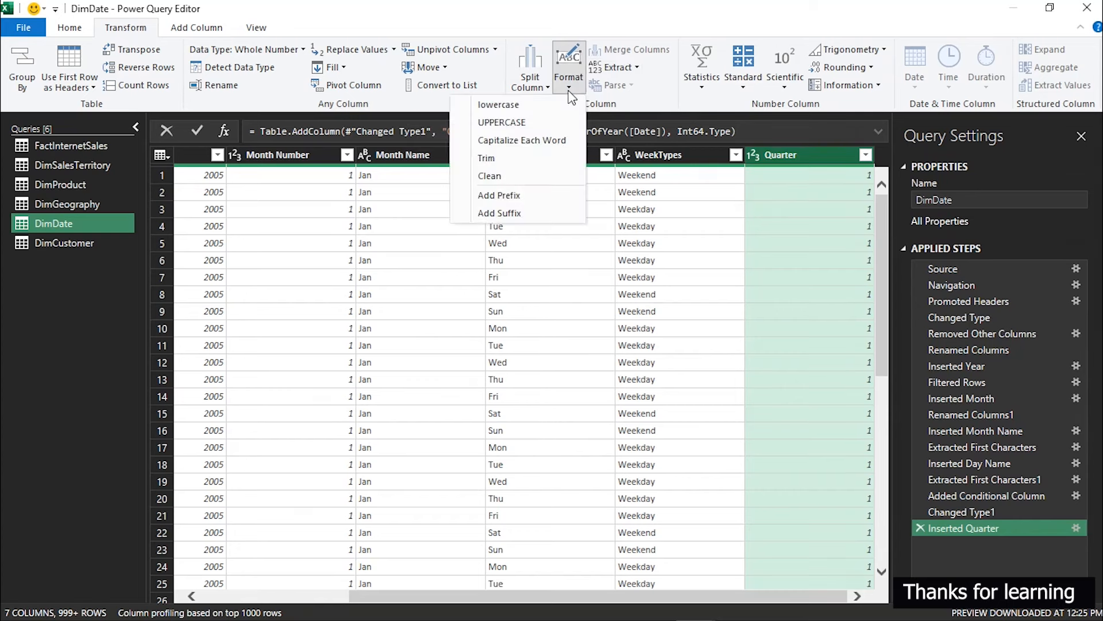
left_click(519, 198)
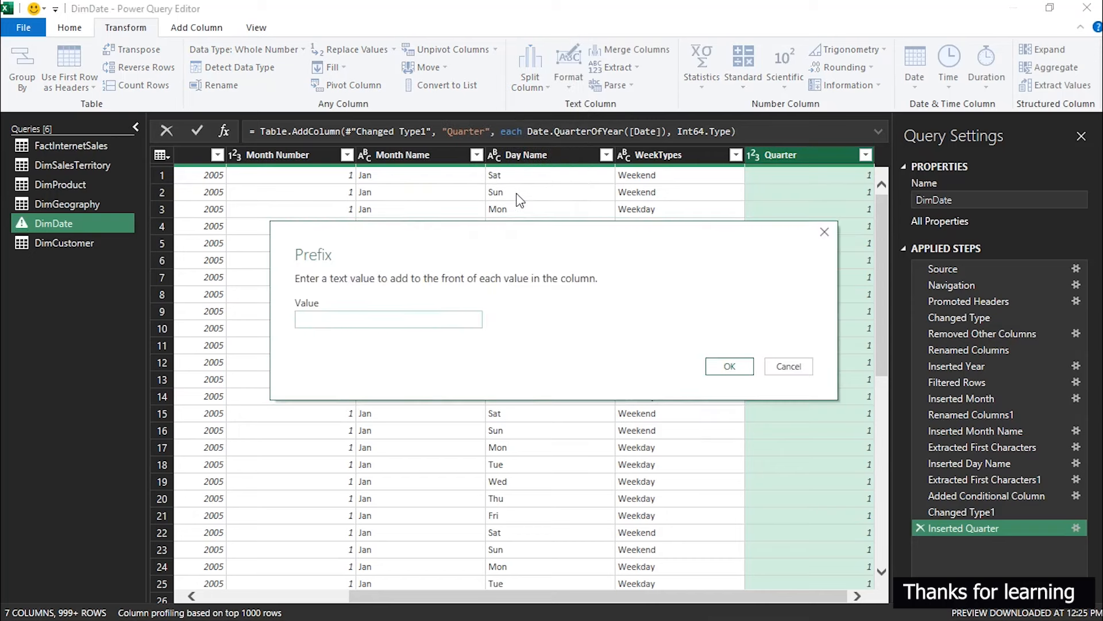
left_click(353, 316)
type("Quarter-")
left_click(738, 368)
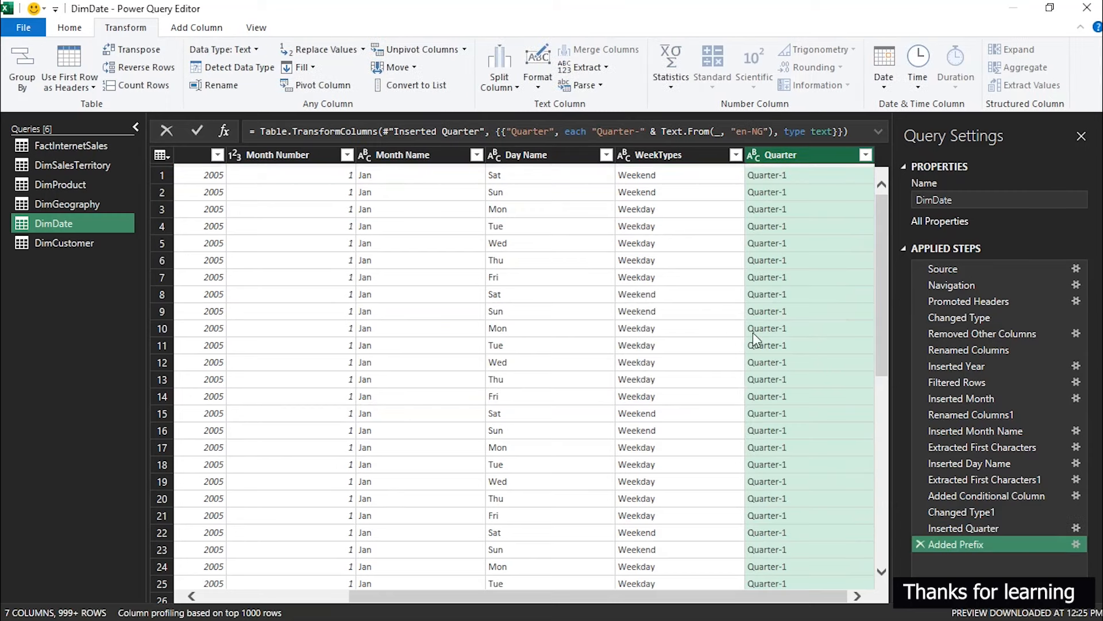
left_click(866, 154)
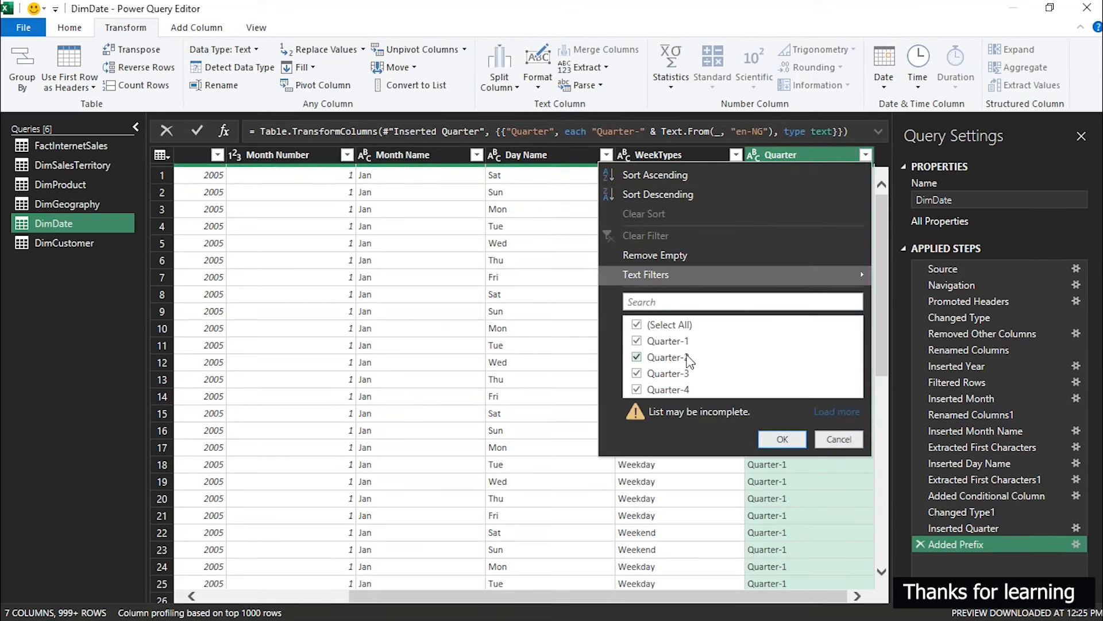
left_click(840, 439)
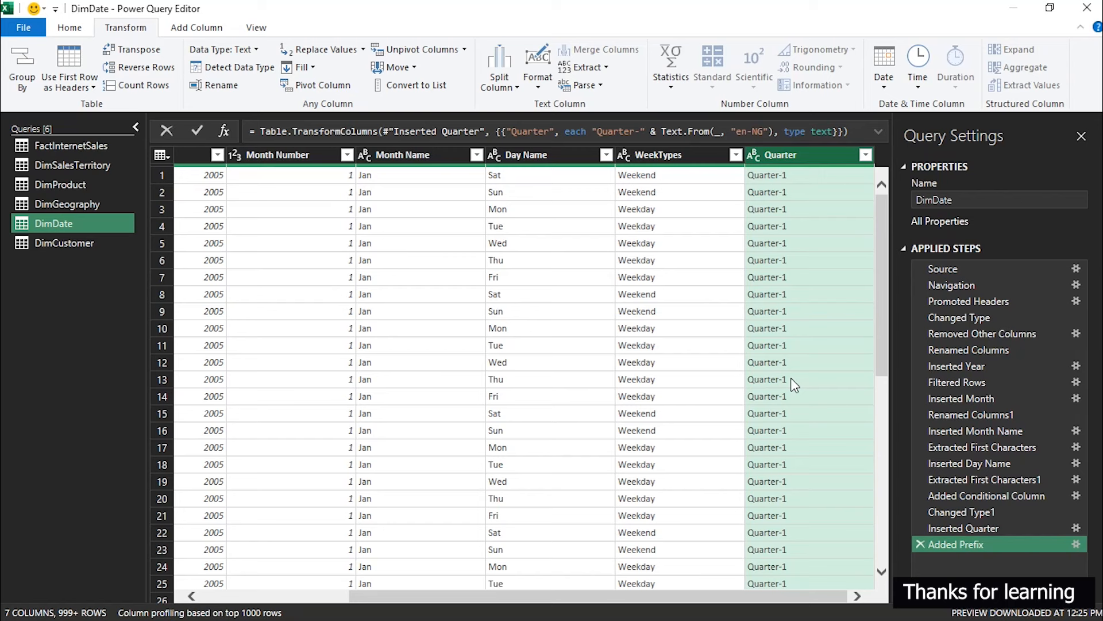
Step: Edit the Added Prefix step so the Quarter column uses the prefix "Qtr-"
left_click(1077, 544)
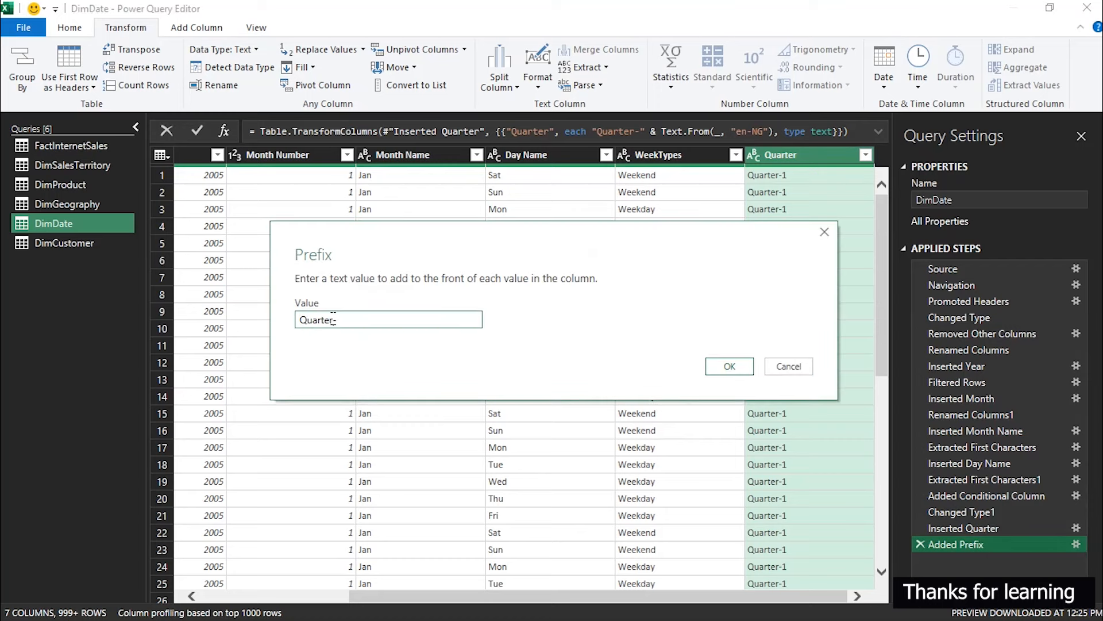
key("BackSpace")
key("BackSpace")
key("BackSpace")
key("BackSpace")
key("BackSpace")
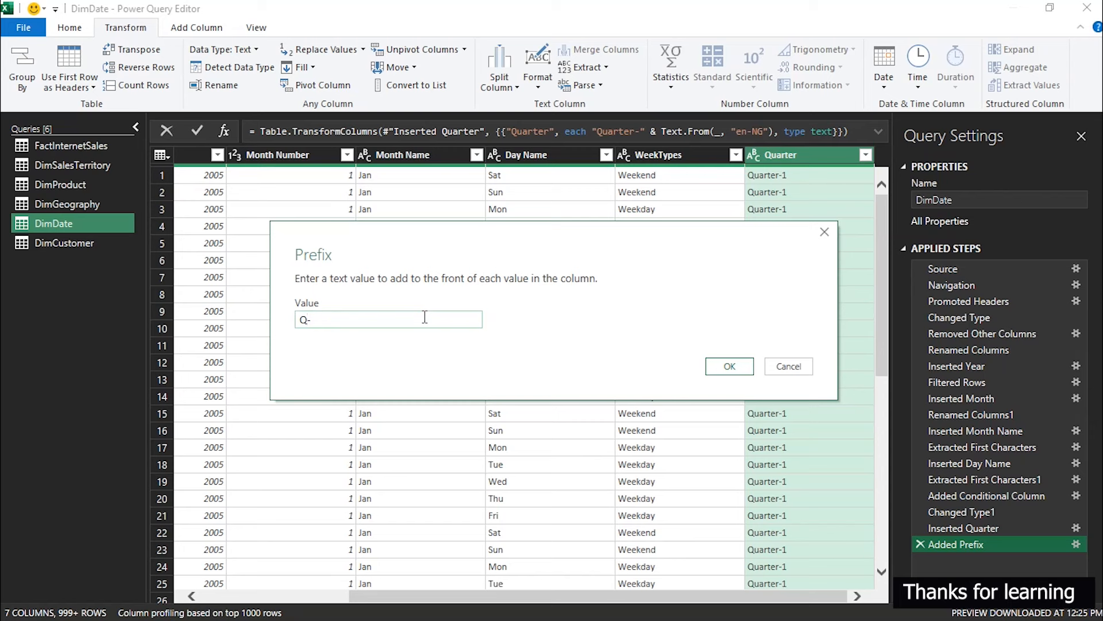
type("tr")
left_click(745, 367)
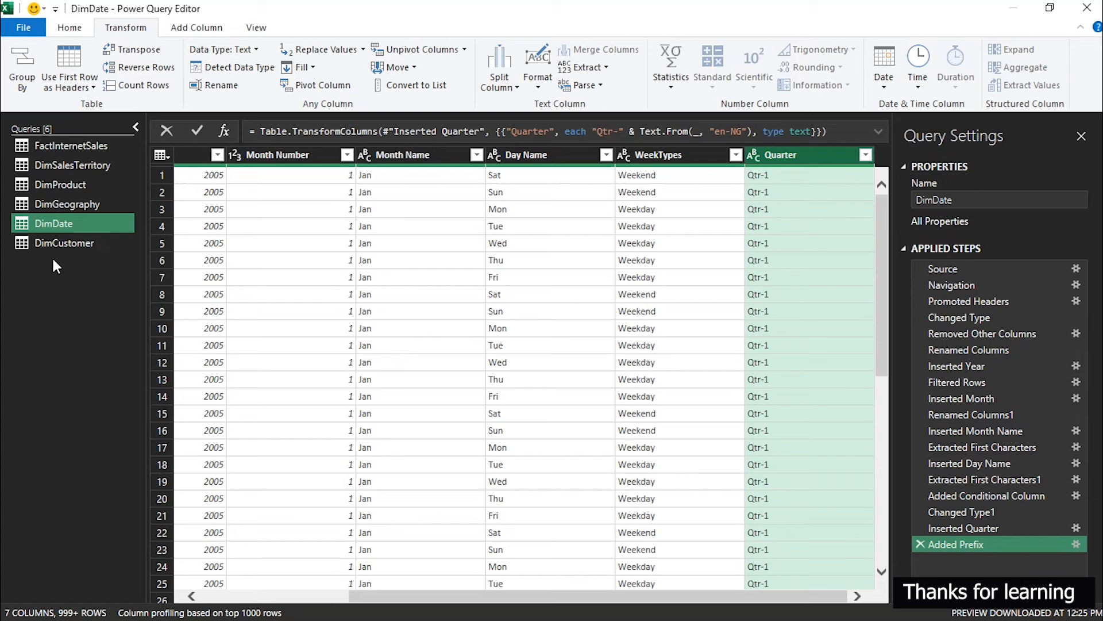
Step: In the DimCustomer query, set up a merge of the FirstName and LastName columns with Space as the separator
left_click(73, 243)
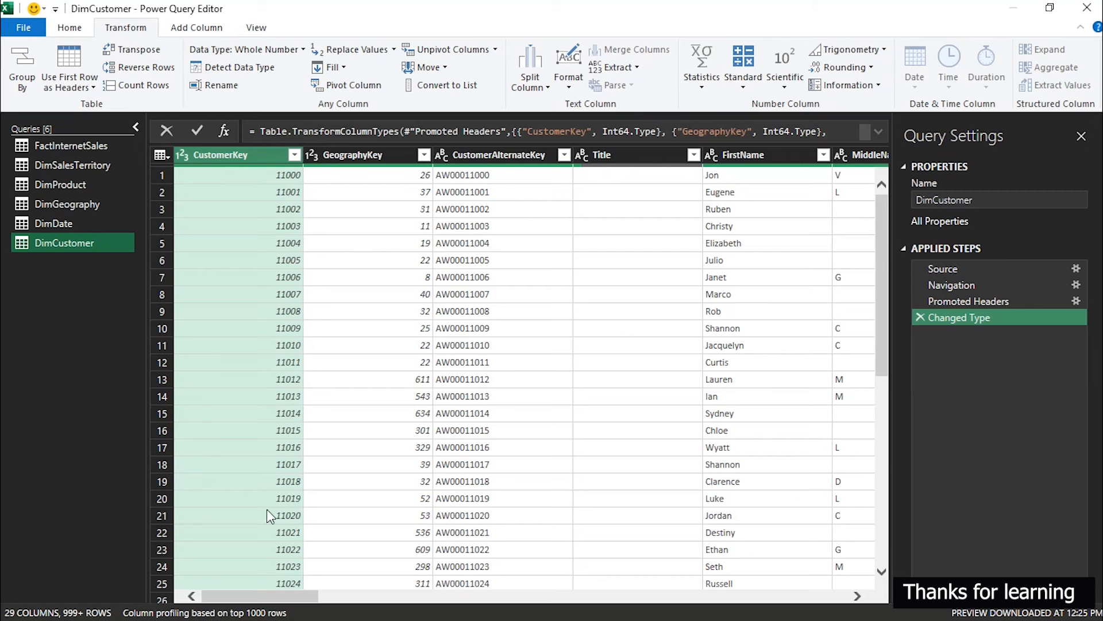
left_click_drag(302, 607, 357, 607)
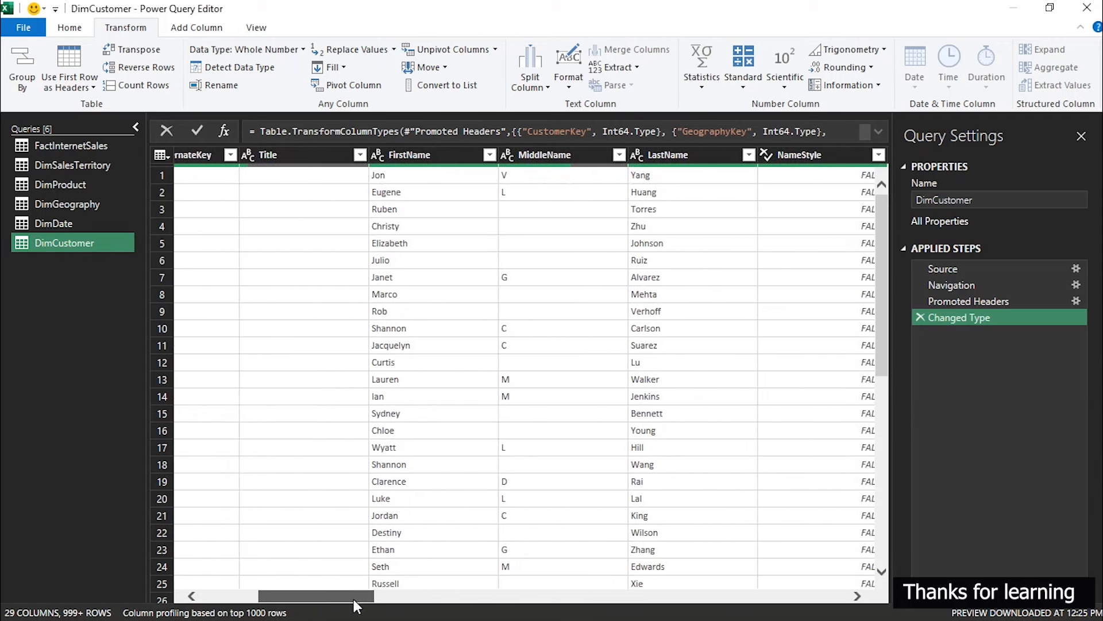
left_click(426, 153)
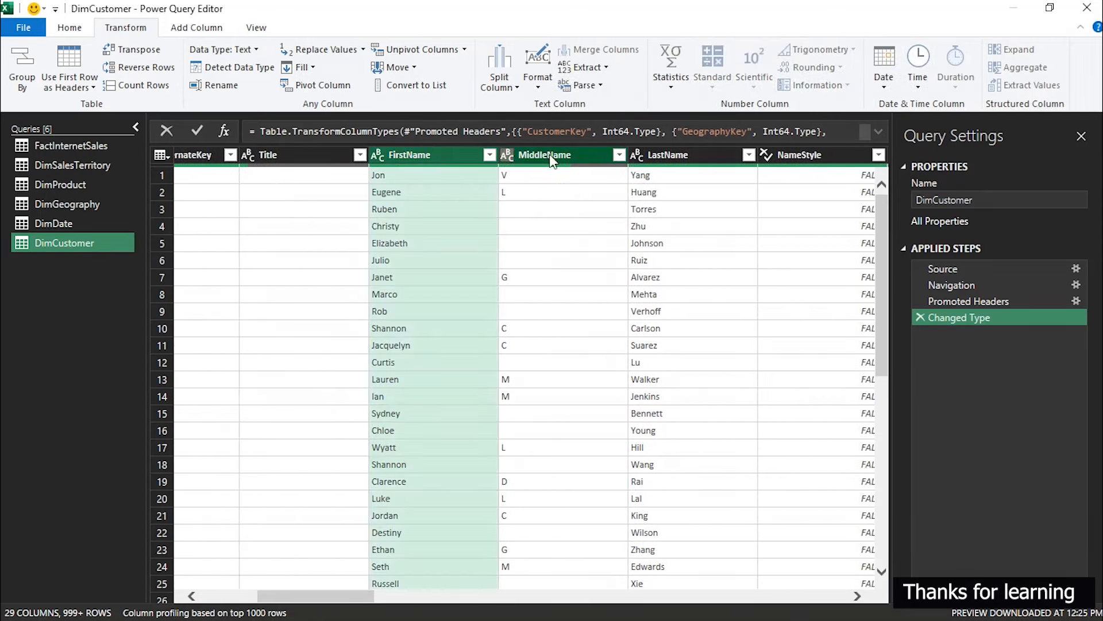
left_click(658, 161)
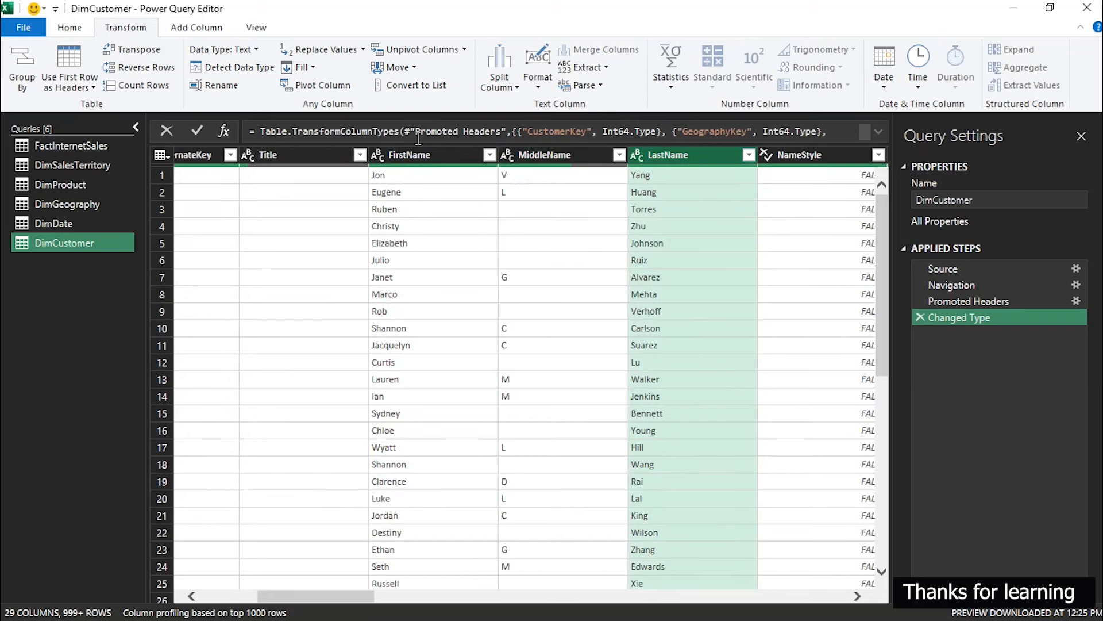
left_click(428, 156)
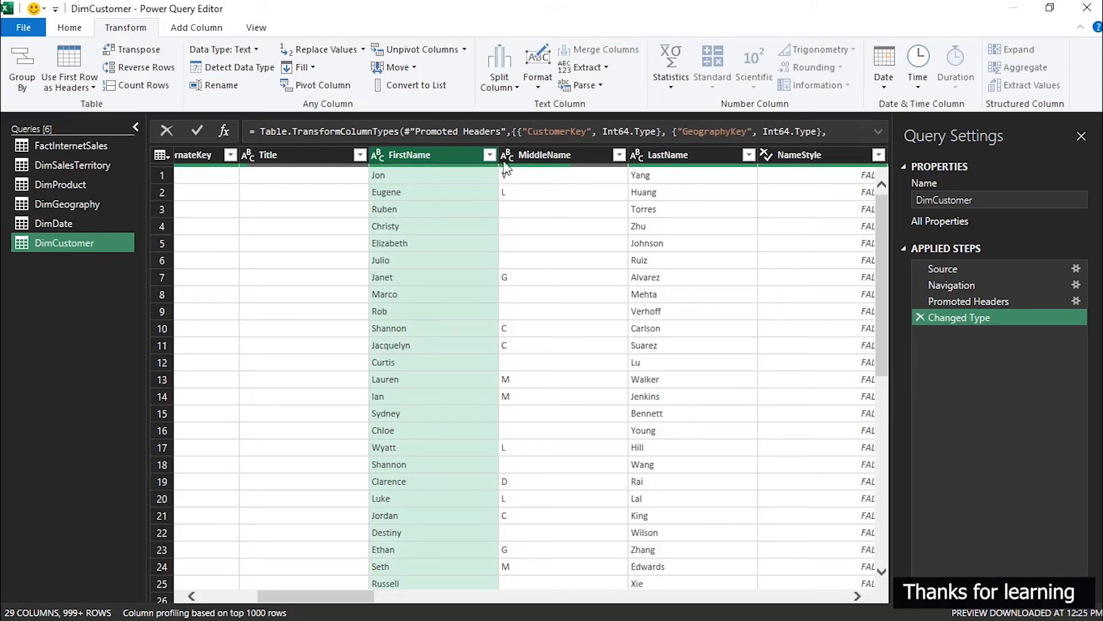
left_click(674, 154, "ctrl")
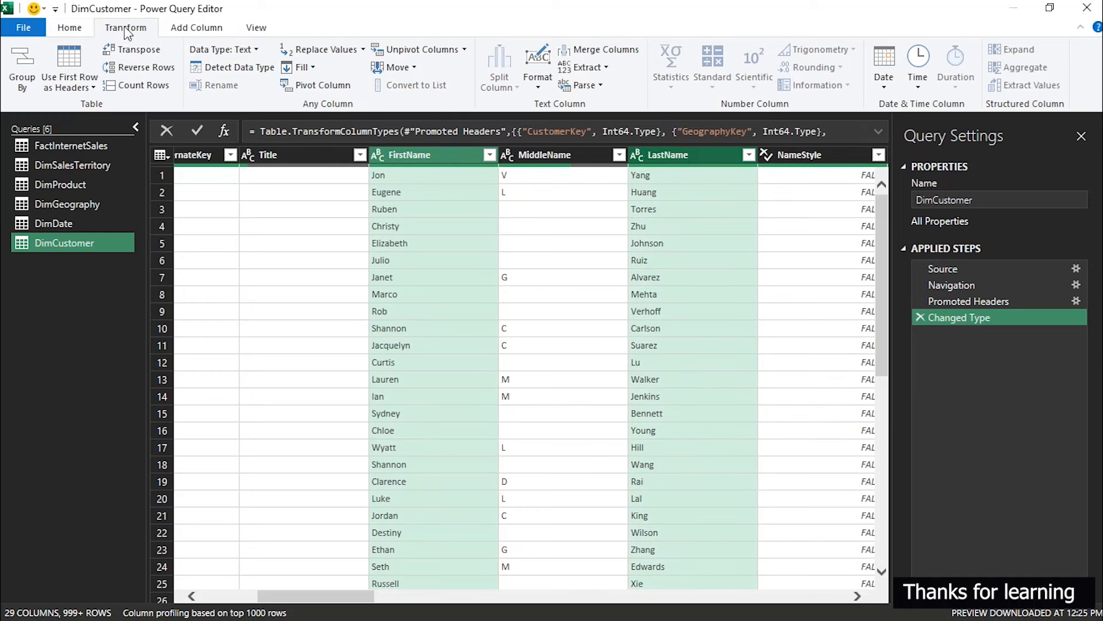
left_click(592, 55)
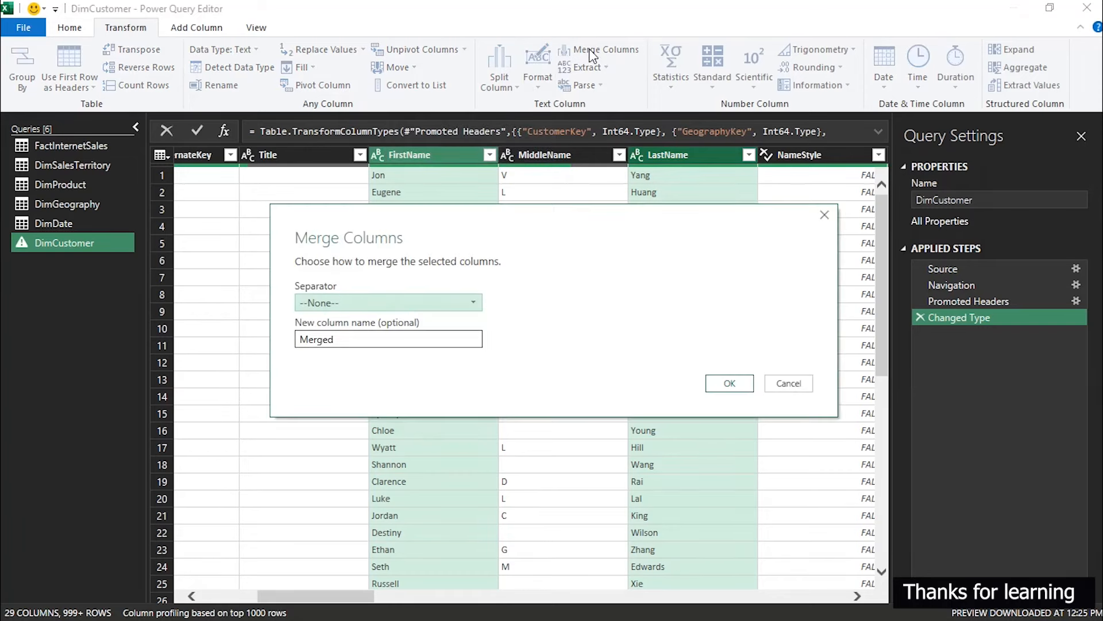
left_click_drag(503, 228, 561, 147)
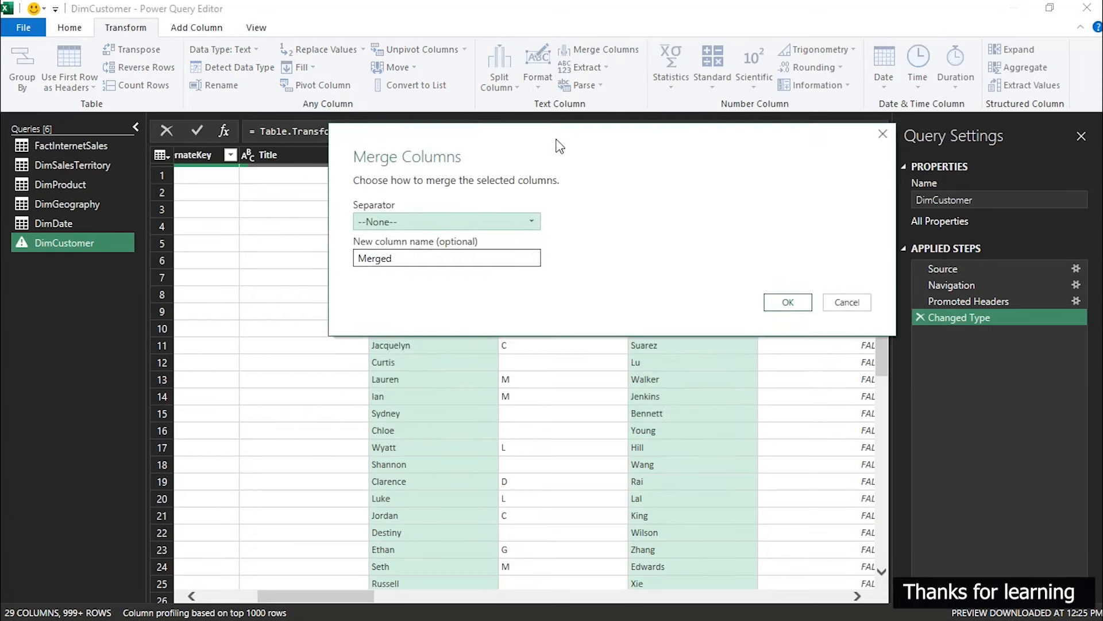
left_click(435, 221)
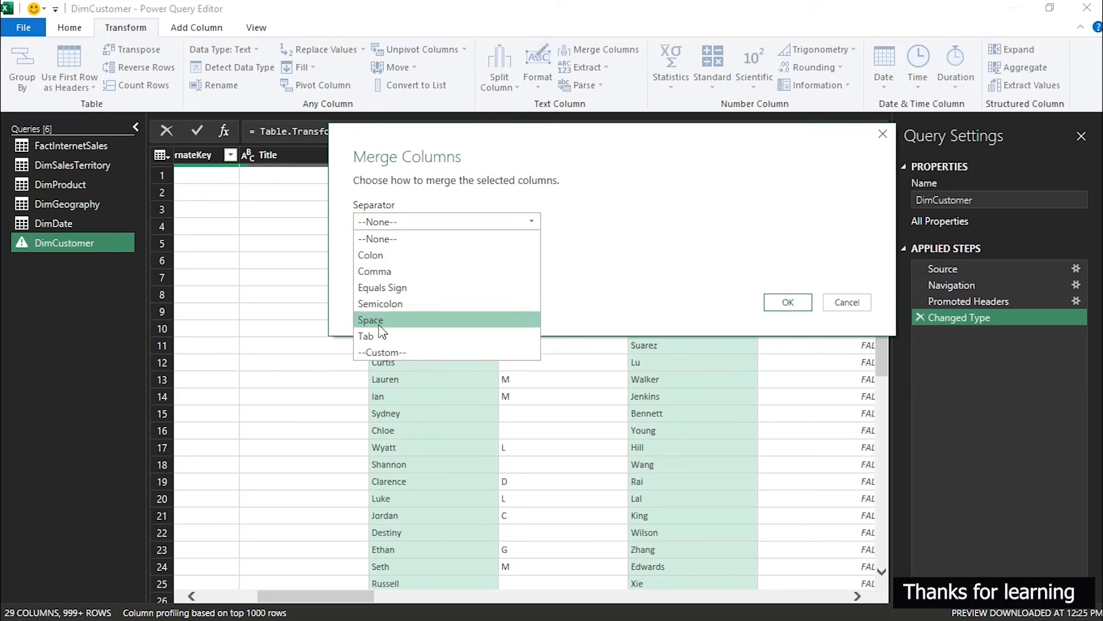
left_click(380, 318)
Step: Name the merged column Full Name and create it
key("Tab")
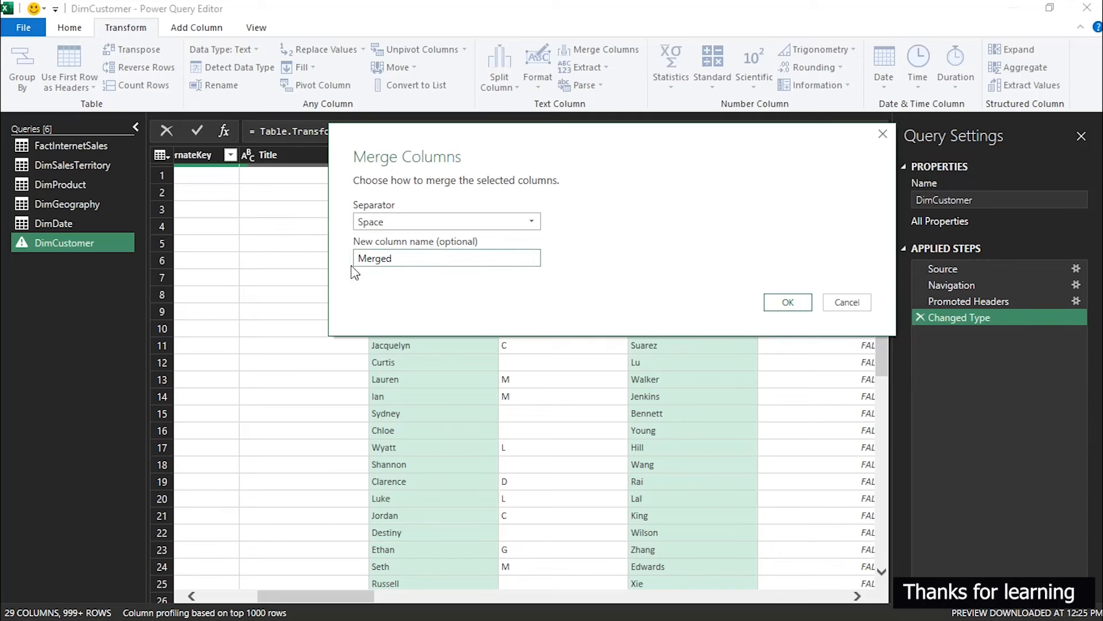
double_click(405, 255)
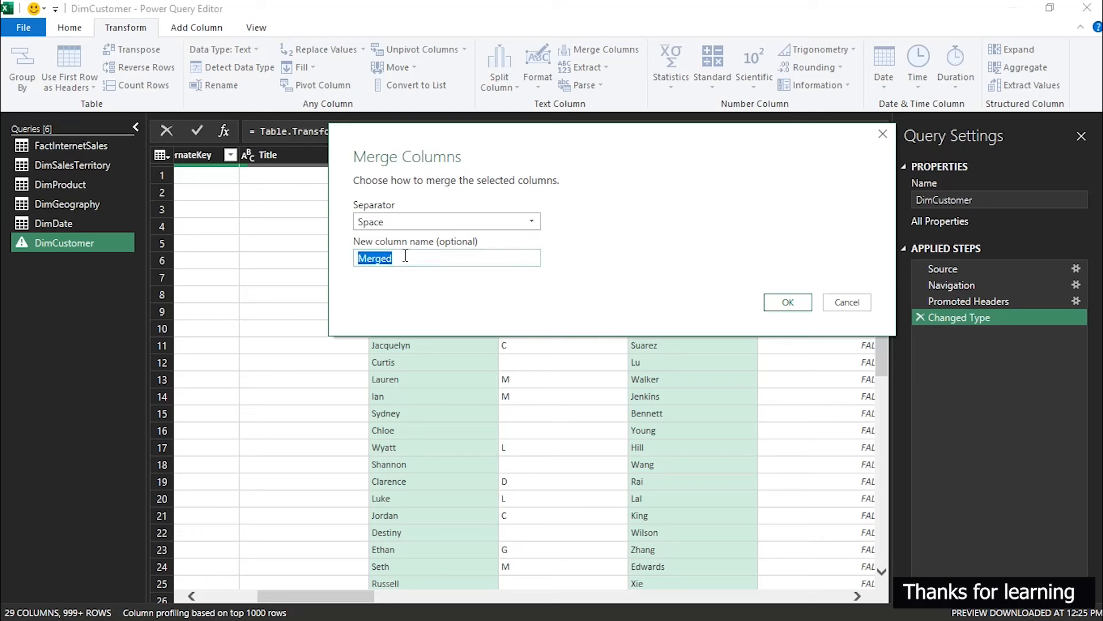
type("Full Name")
left_click(775, 302)
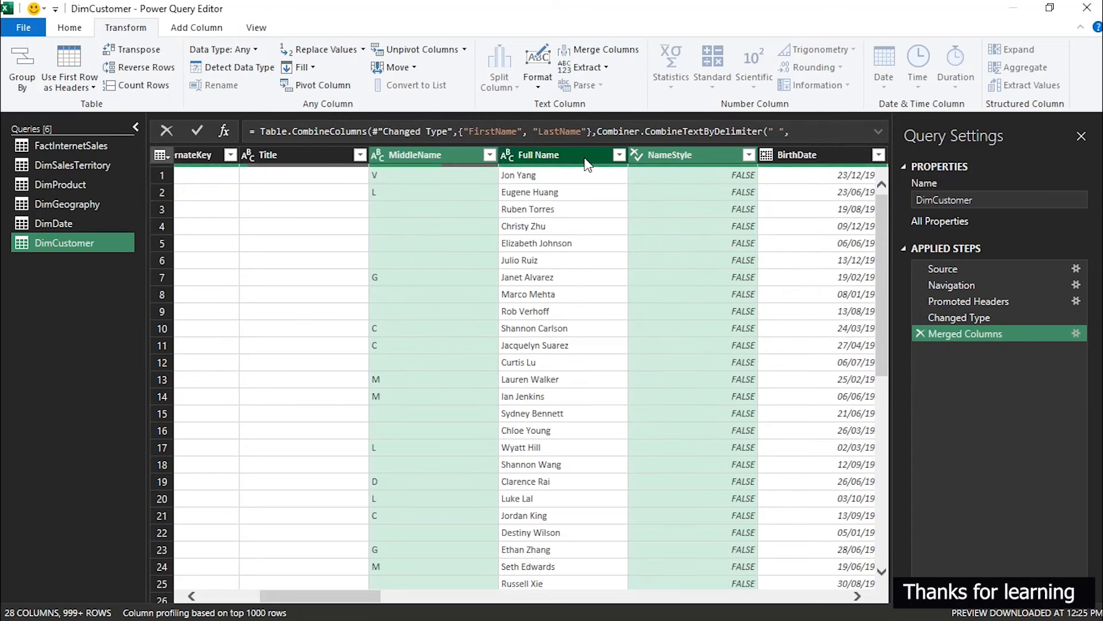
left_click(585, 160)
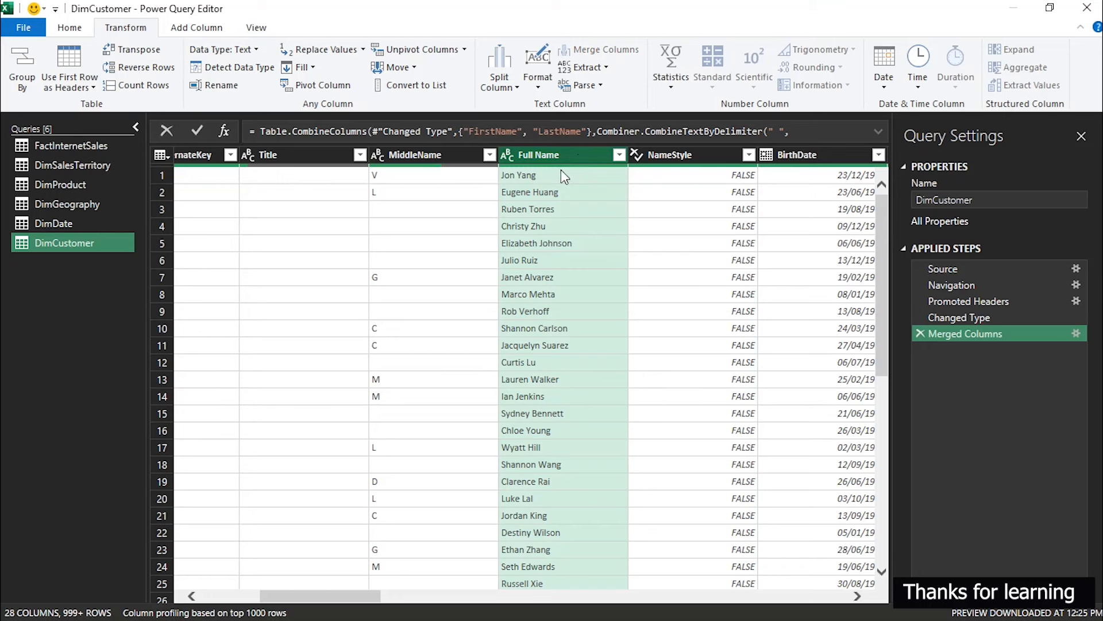
Step: Begin choosing the DimCustomer columns to keep: deselect all, then include CustomerKey, GeographyKey and CustomerAlternateKey
left_click_drag(349, 596, 248, 596)
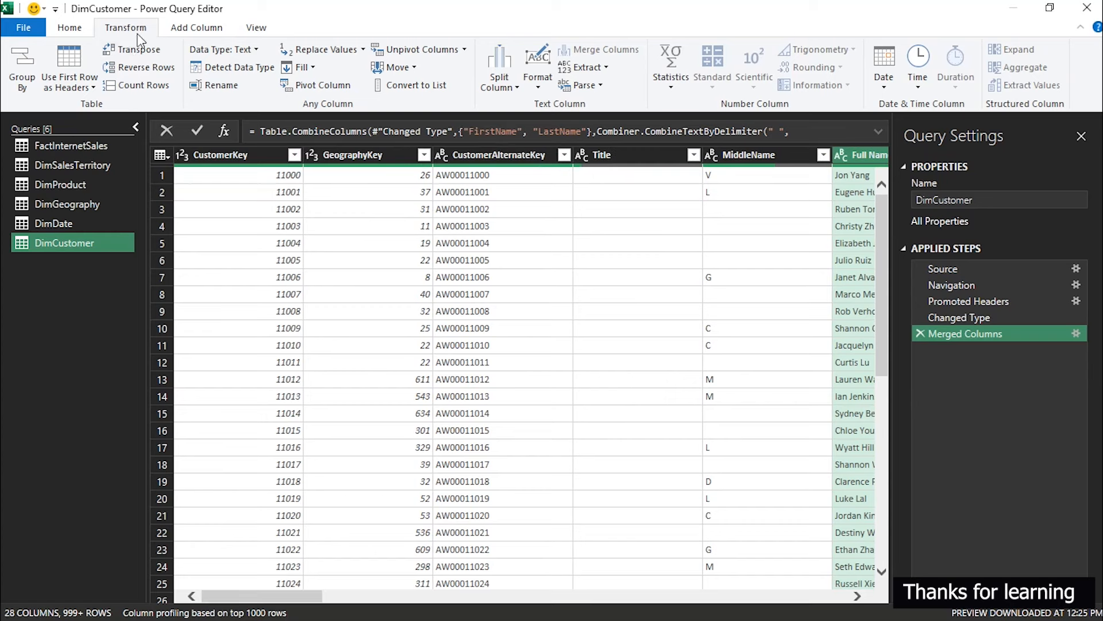
left_click(67, 27)
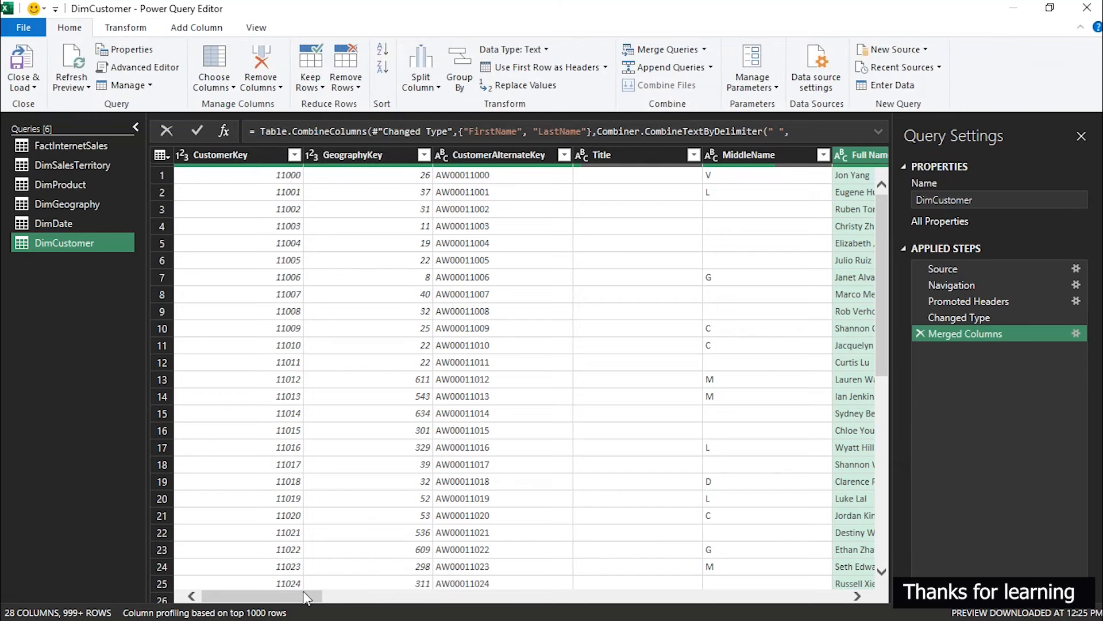
left_click_drag(304, 597, 233, 578)
left_click(216, 83)
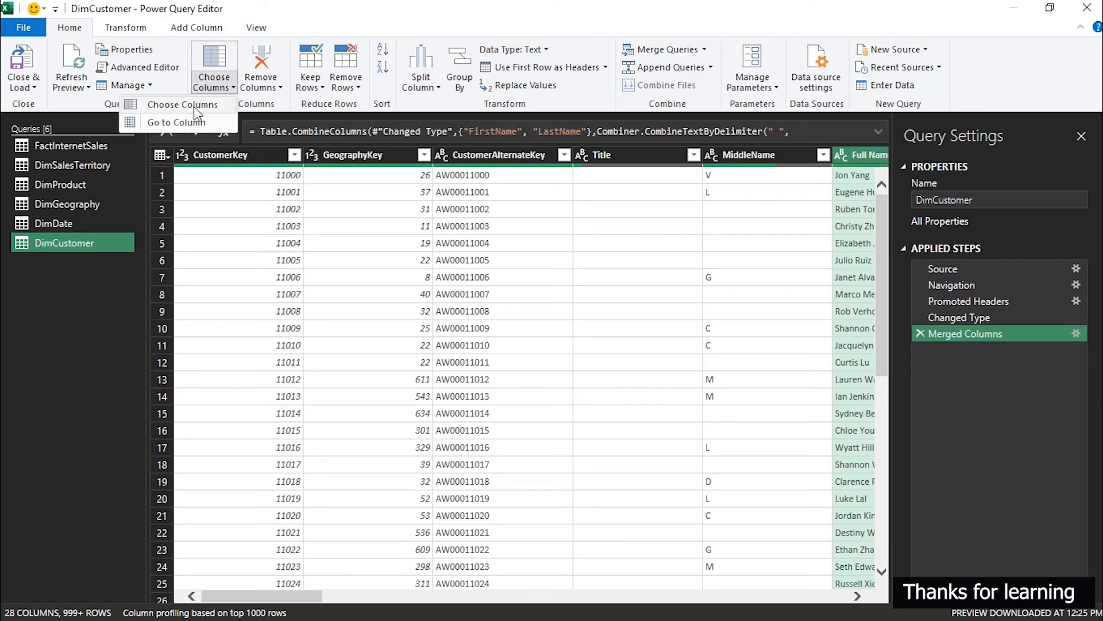
left_click(164, 106)
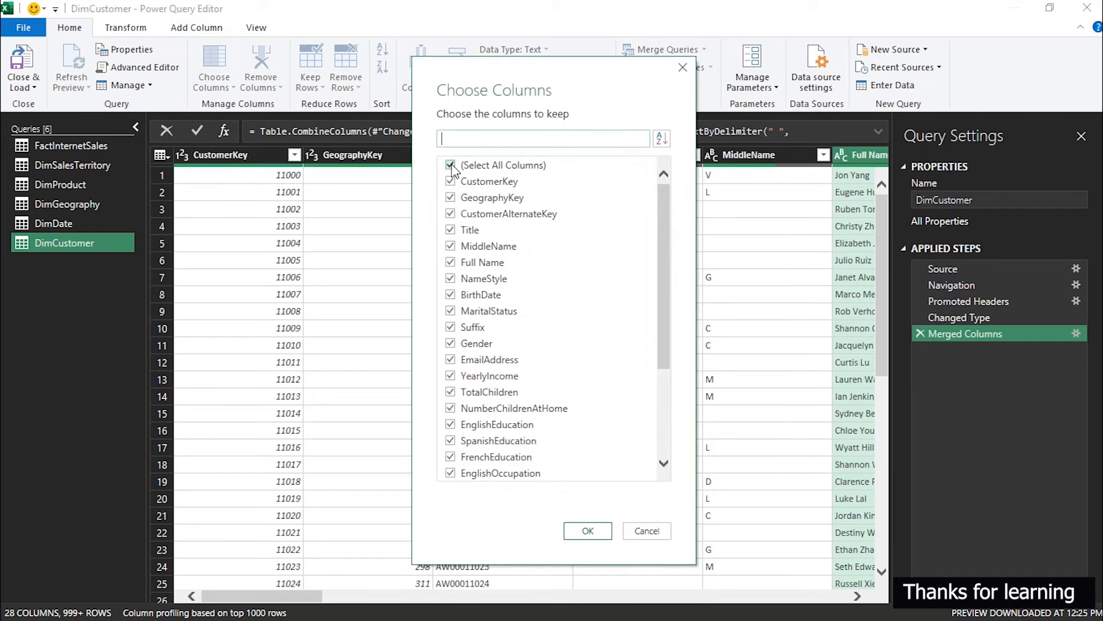
left_click(450, 165)
left_click(451, 181)
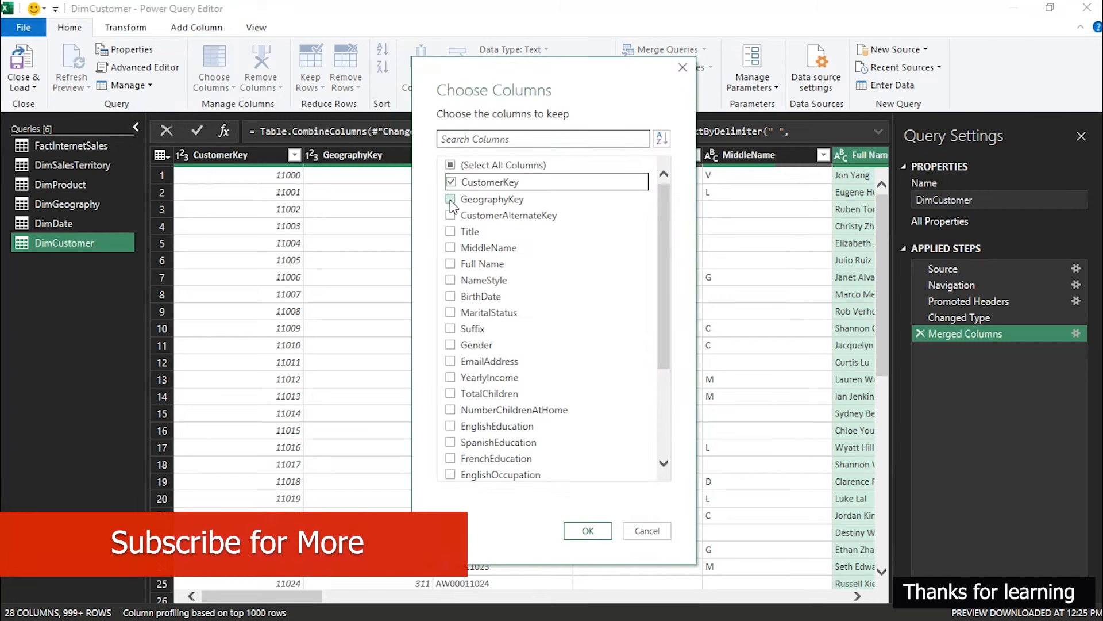
left_click(451, 199)
left_click(451, 215)
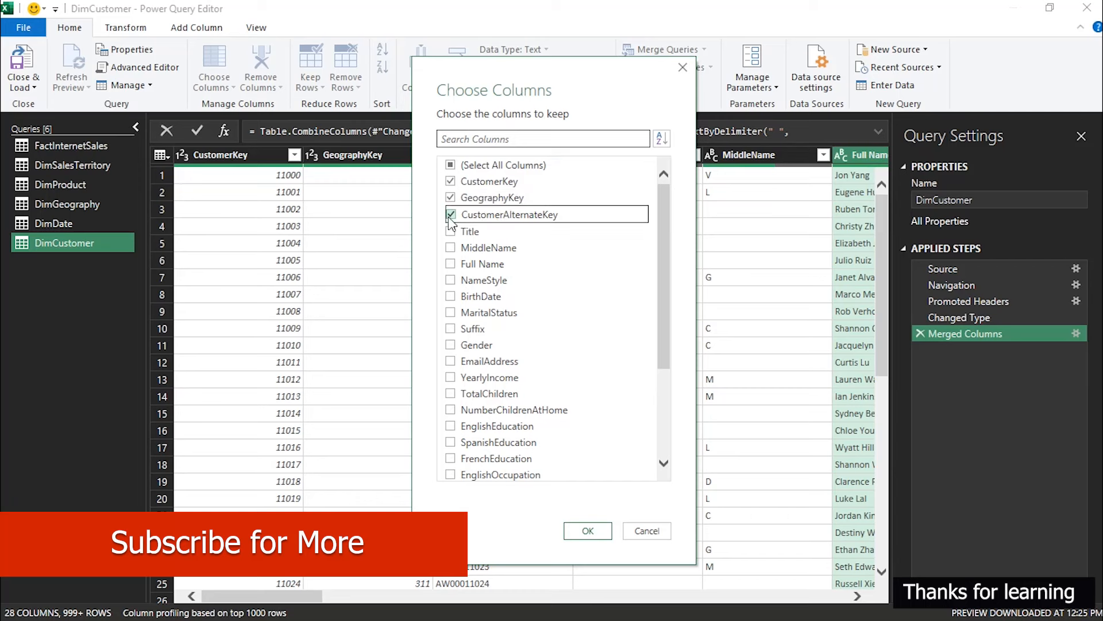
Step: Add Full Name, BirthDate and Gender to the columns to keep and apply the selection
left_click(451, 264)
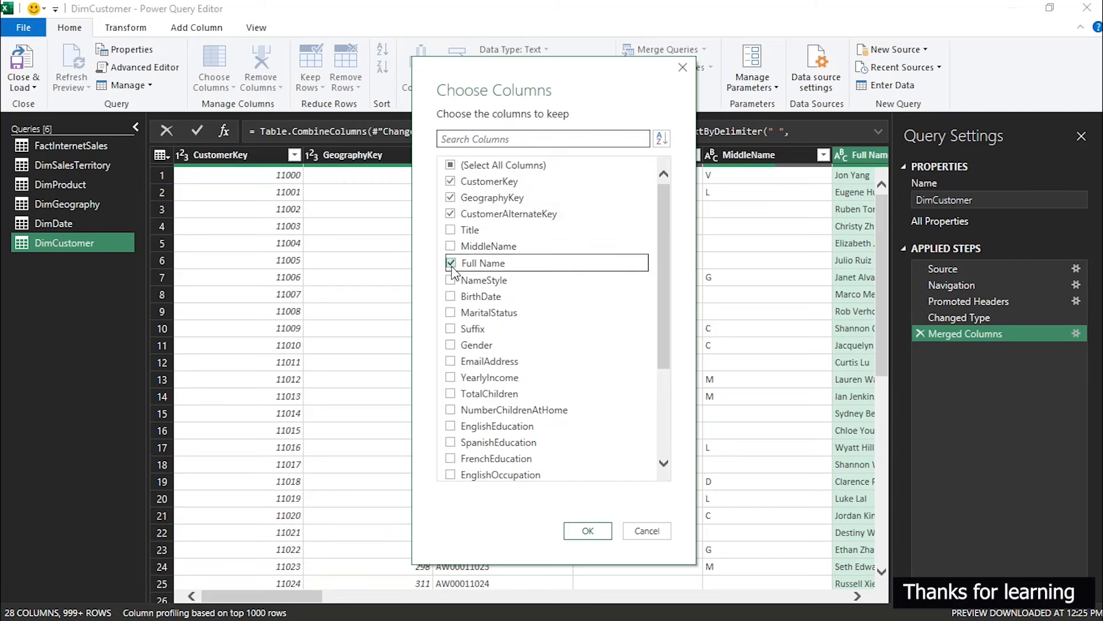
left_click(452, 297)
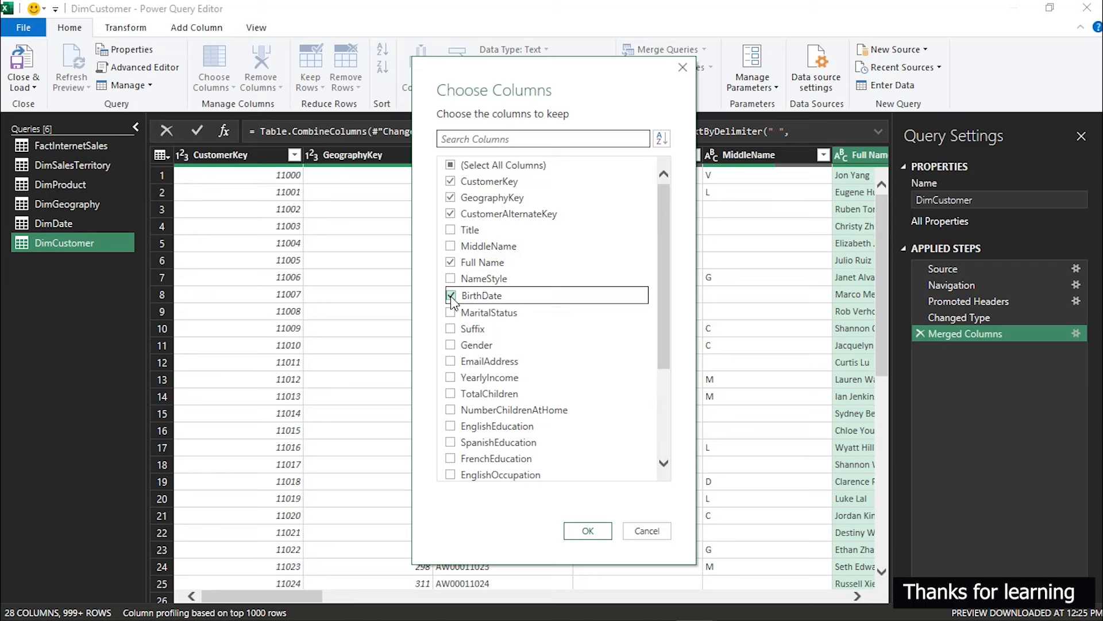
left_click(450, 344)
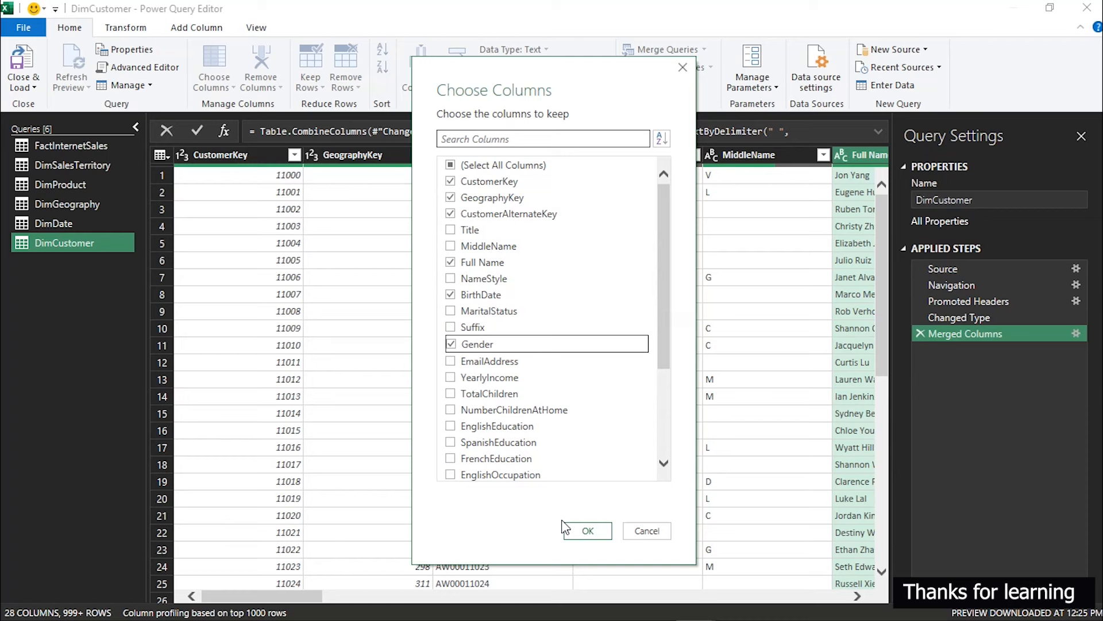
left_click(582, 529)
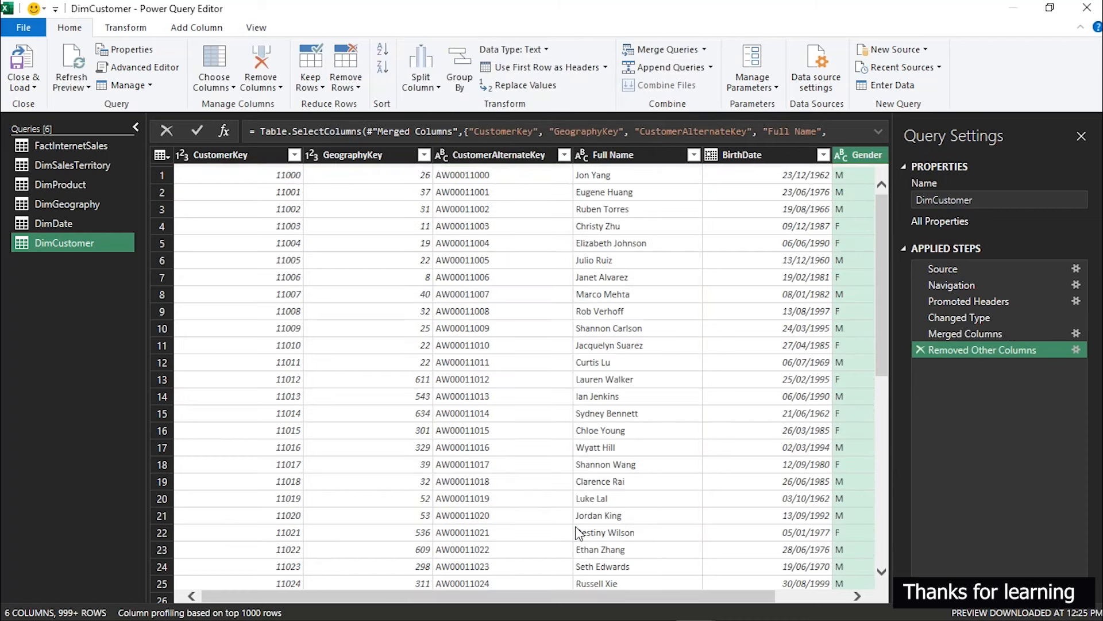
Step: Rename the last applied step of the DimCustomer query from its default name to Choose column
right_click(1001, 350)
left_click(1012, 380)
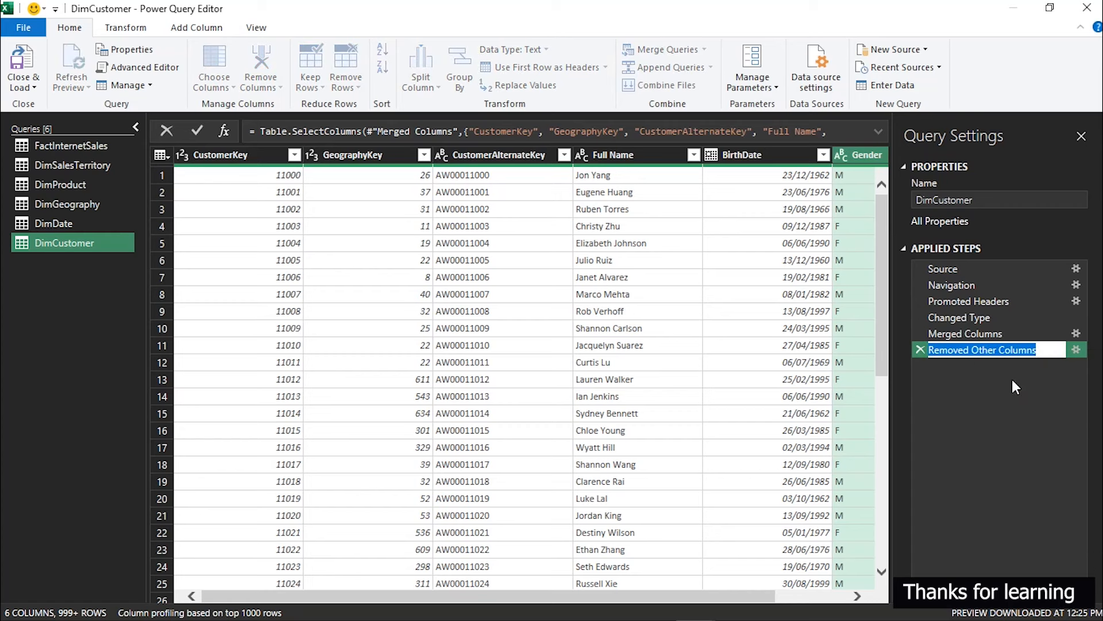
type("Choose column")
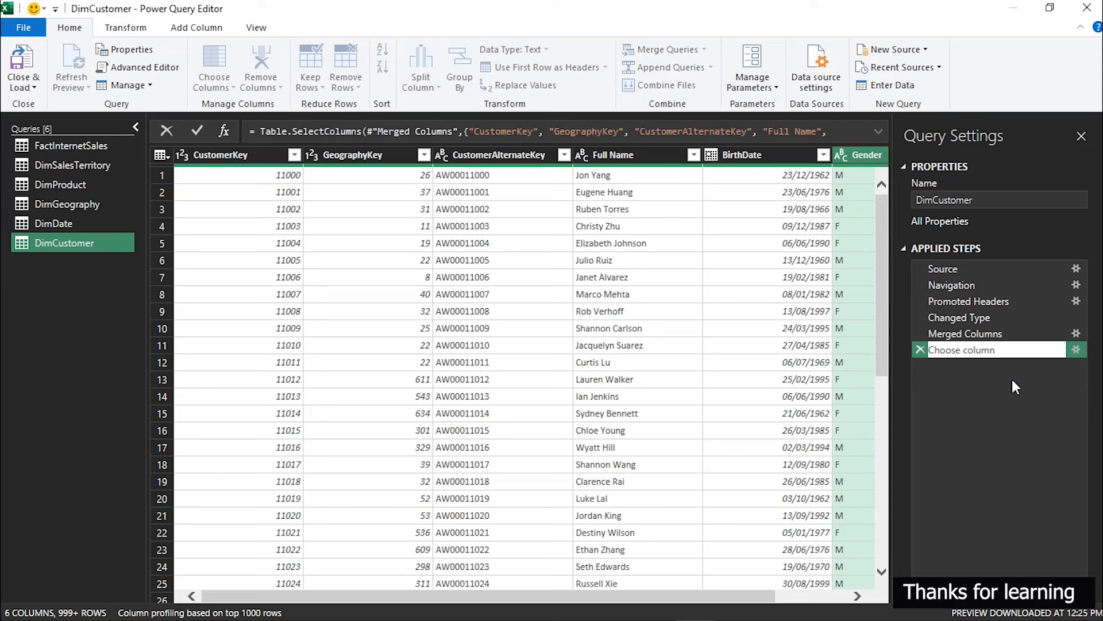
key("Return")
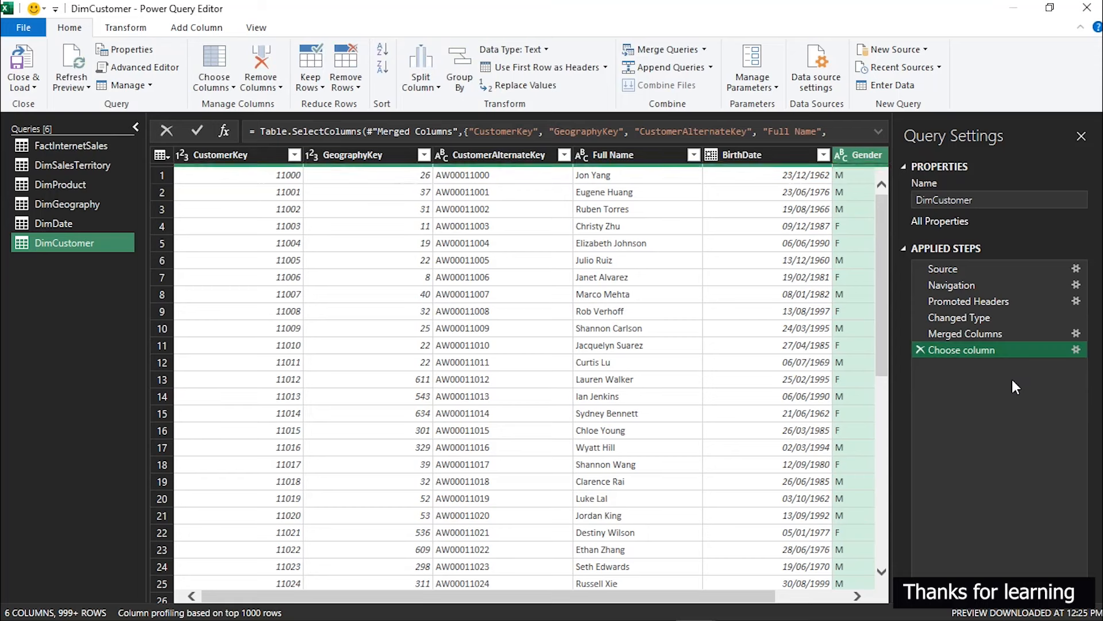
Step: Edit the Choose column step's settings to also keep the EnglishEducation column in DimCustomer
left_click(1076, 350)
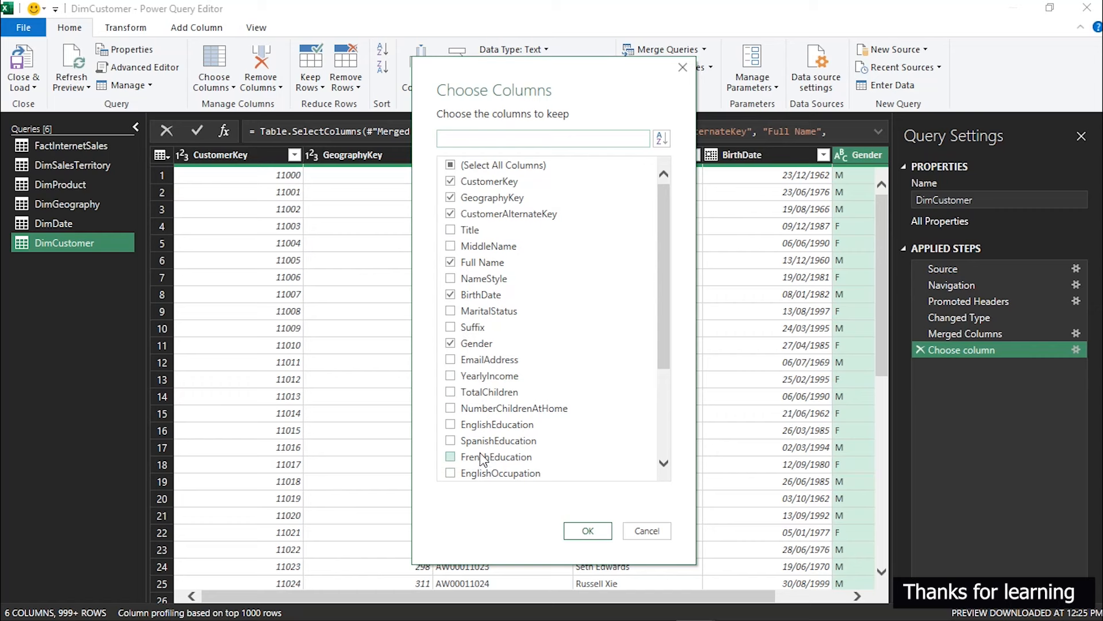
left_click(451, 426)
left_click(587, 529)
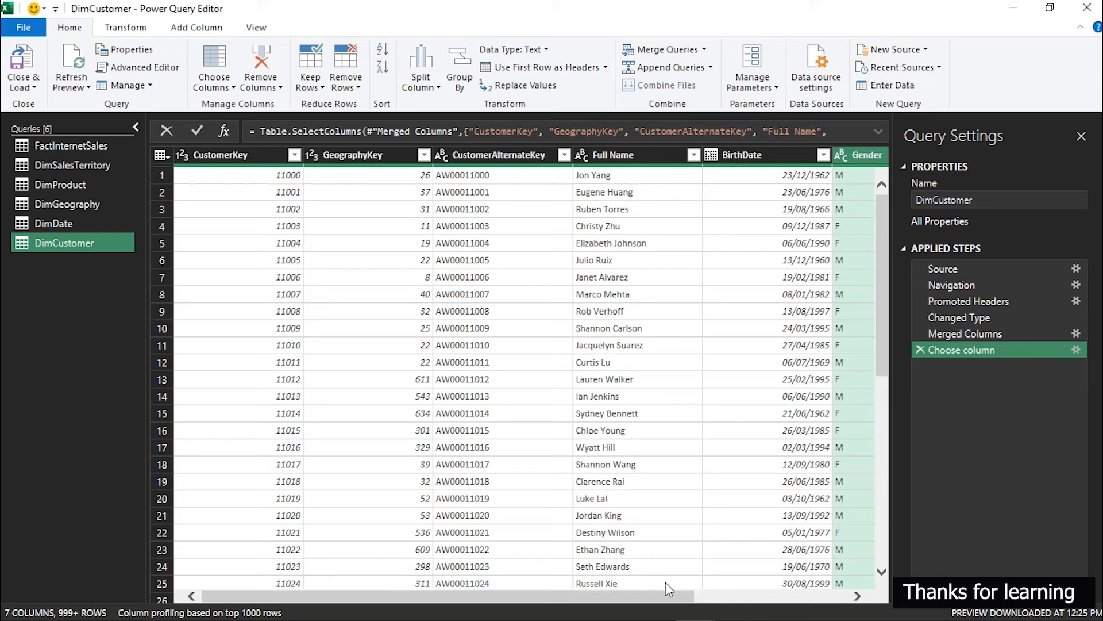
left_click_drag(671, 597, 828, 593)
Step: Reopen the Choose column step's settings and exclude EnglishEducation from the kept columns
left_click(1076, 350)
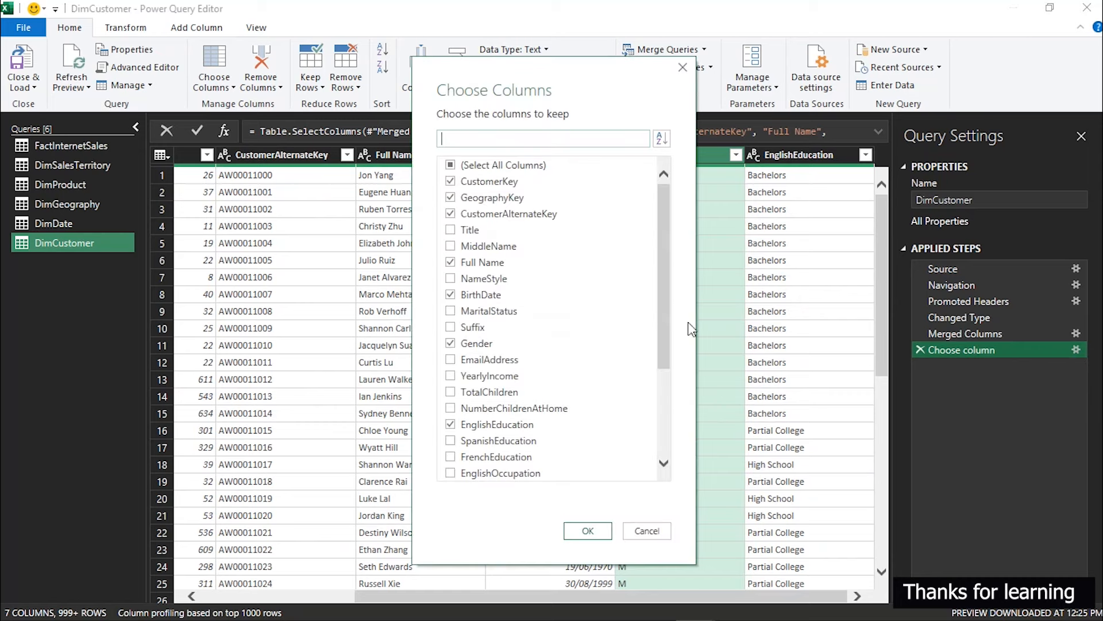
left_click(451, 424)
left_click(586, 530)
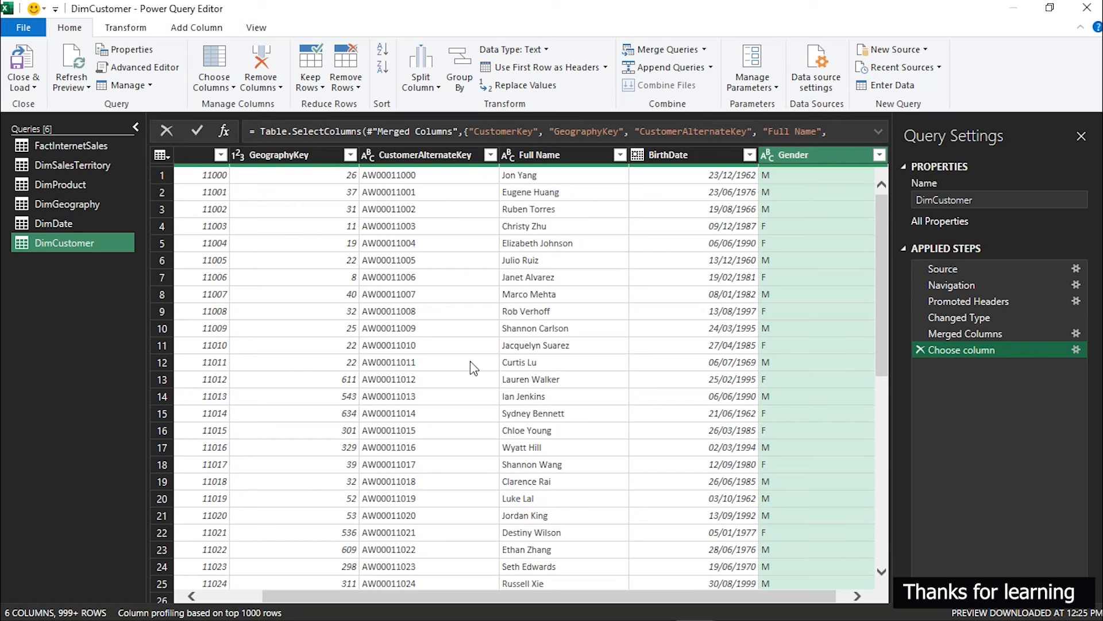
Step: Close the Power Query Editor and load all the cleaned queries into the workbook
left_click(35, 88)
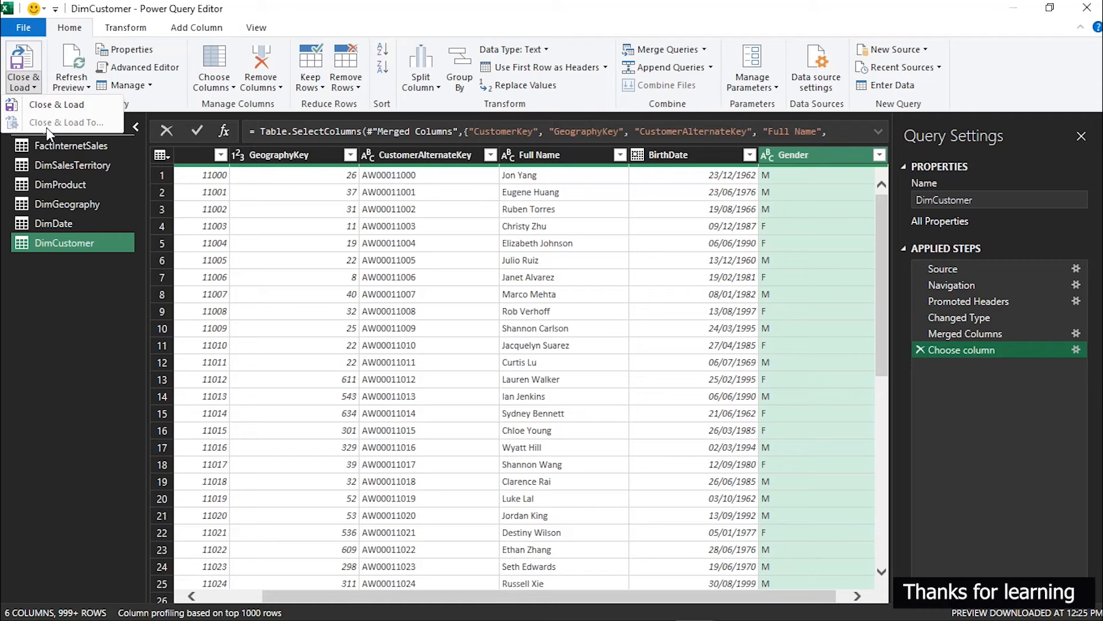
left_click(51, 105)
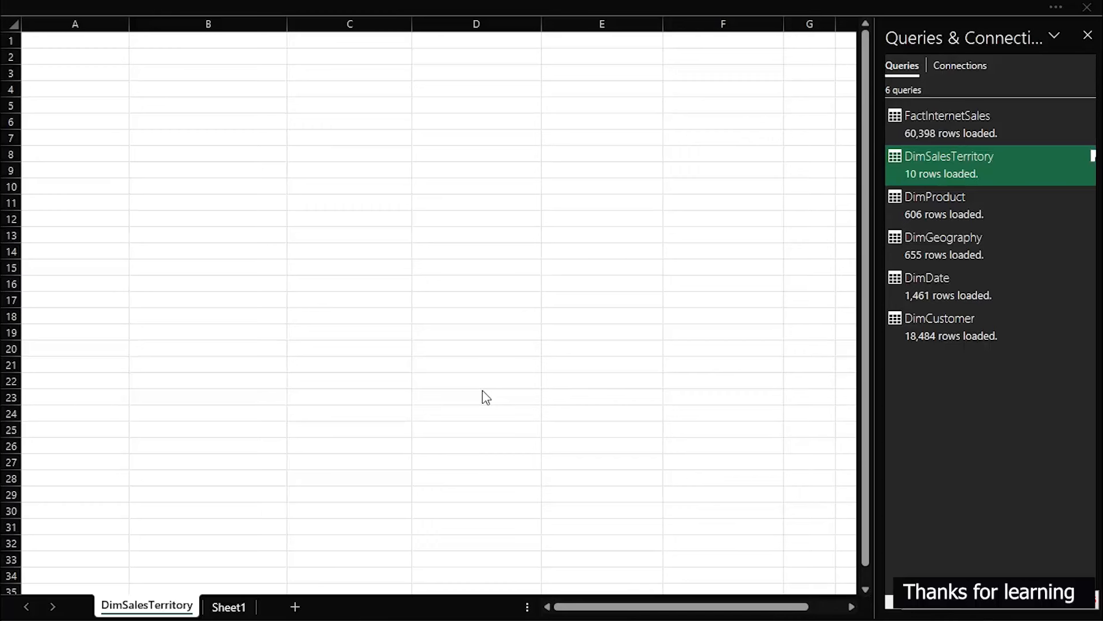
left_click(495, 349)
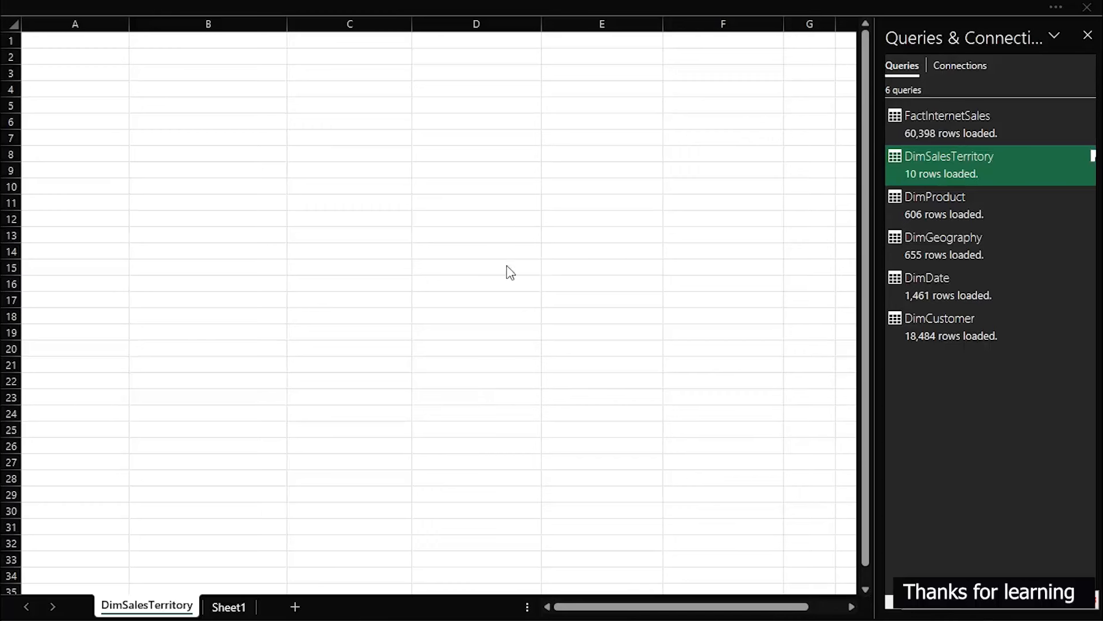
Step: Open the workbook's data model for management in Power Pivot
left_click(519, 222)
left_click(454, 6)
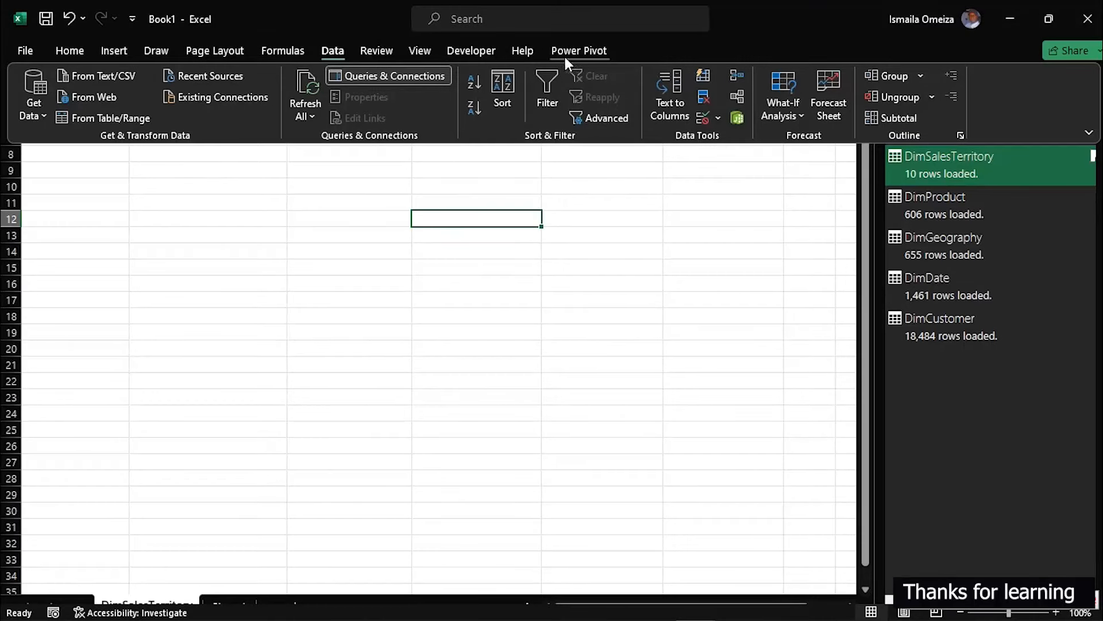
left_click(588, 49)
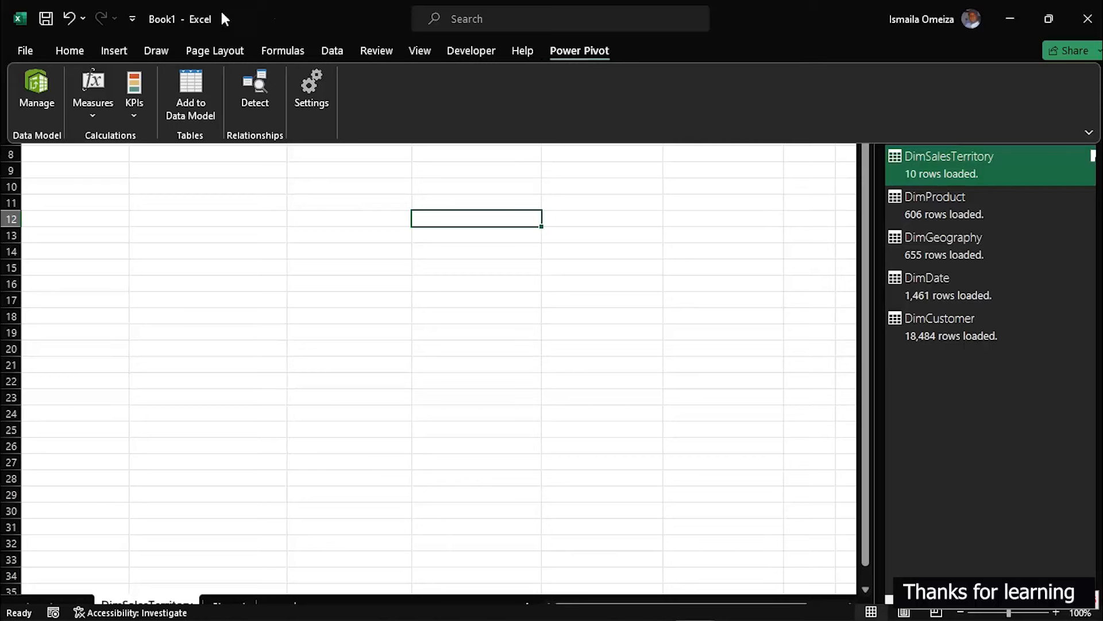
left_click(36, 86)
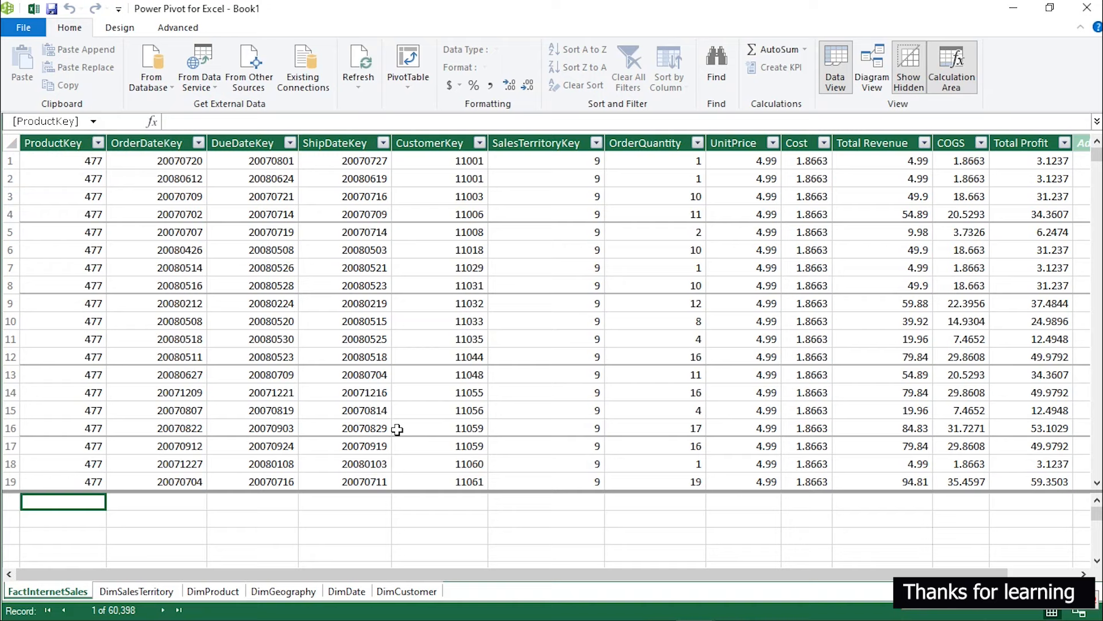
Step: Look through the DimSalesTerritory, DimProduct, DimGeography, DimDate and DimCustomer tables in the data model
left_click(134, 589)
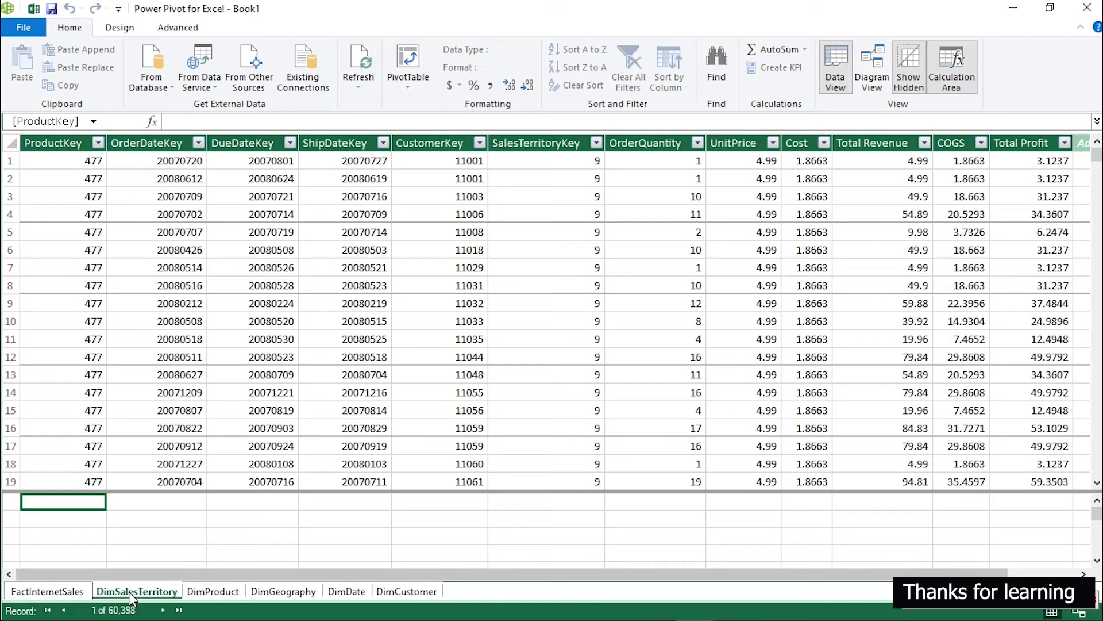
left_click(220, 592)
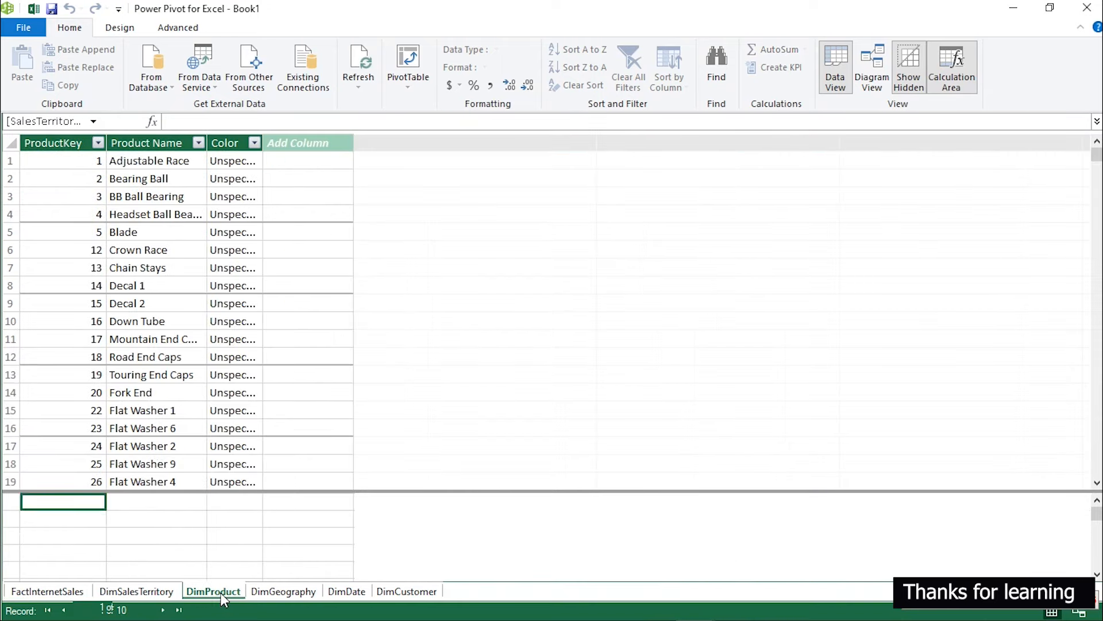
left_click(281, 592)
left_click(351, 594)
left_click(395, 592)
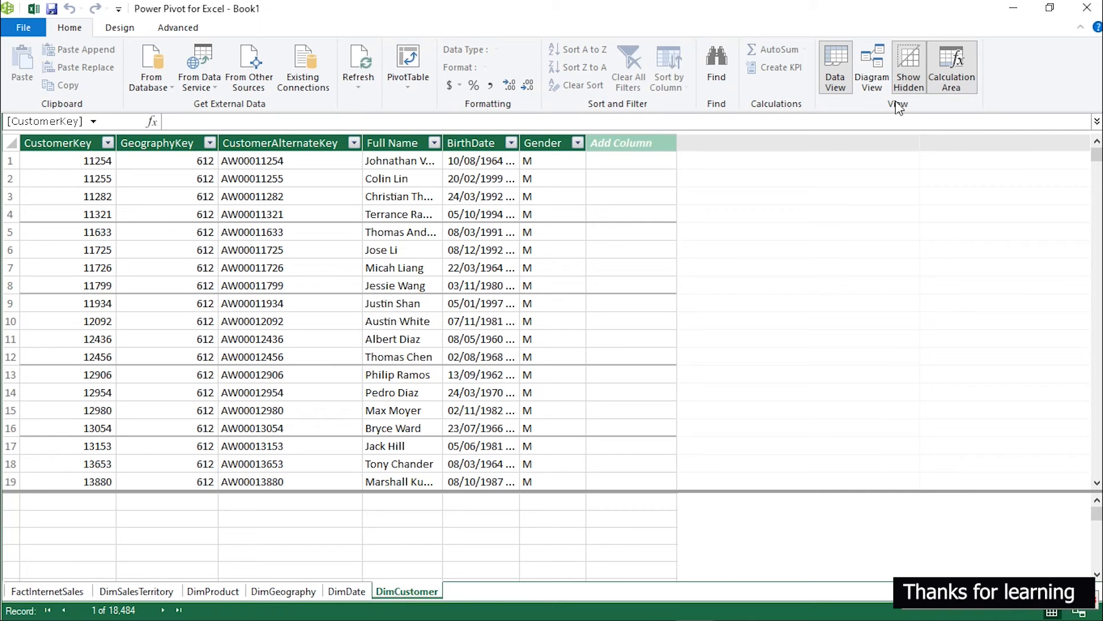
Step: Switch the data model to diagram view and move FactInternetSales below the row of dimension tables
left_click(882, 62)
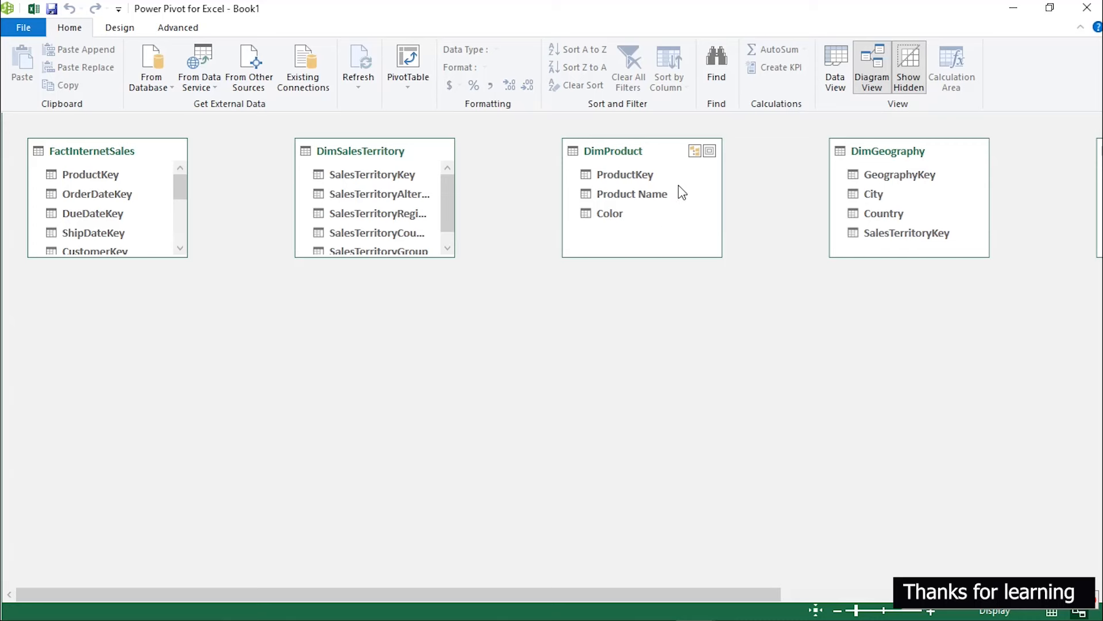
left_click(105, 153)
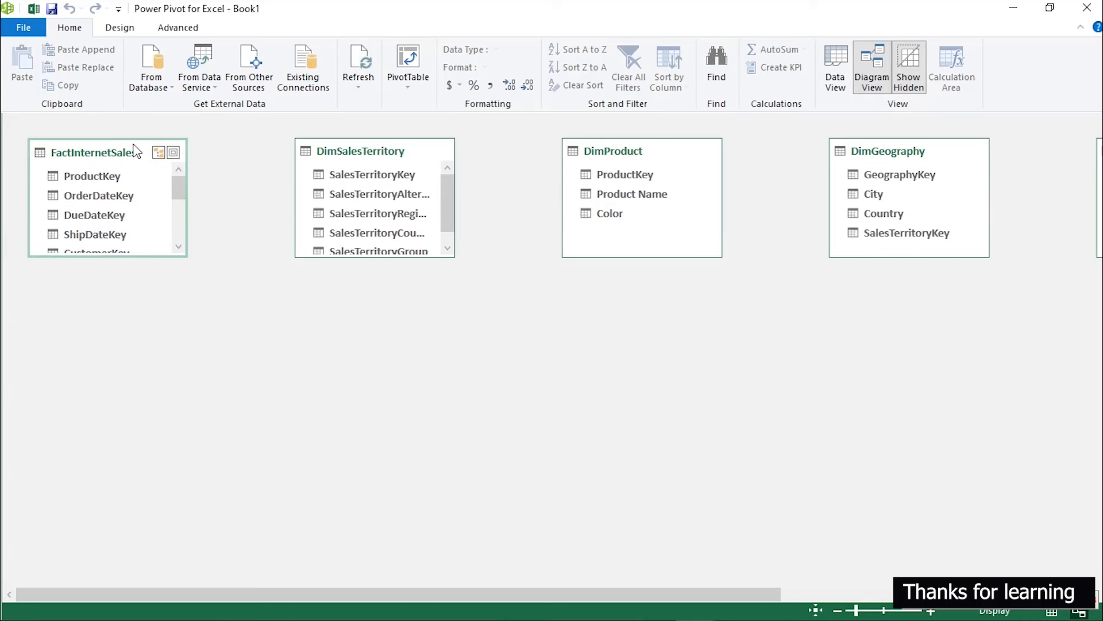
left_click_drag(135, 152, 621, 352)
Step: Line up DimSalesTerritory, DimProduct, DimGeography, DimDate and DimCustomer in a closer row above FactInternetSales
left_click_drag(373, 156, 133, 139)
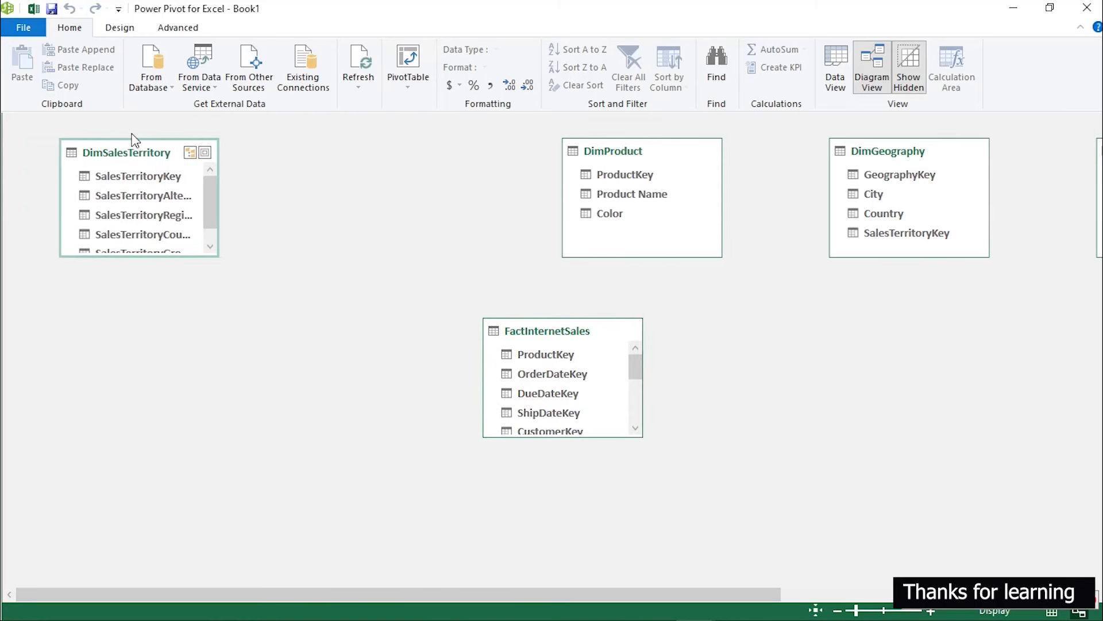
left_click_drag(651, 152, 383, 151)
left_click_drag(945, 152, 631, 154)
left_click_drag(731, 594, 1040, 594)
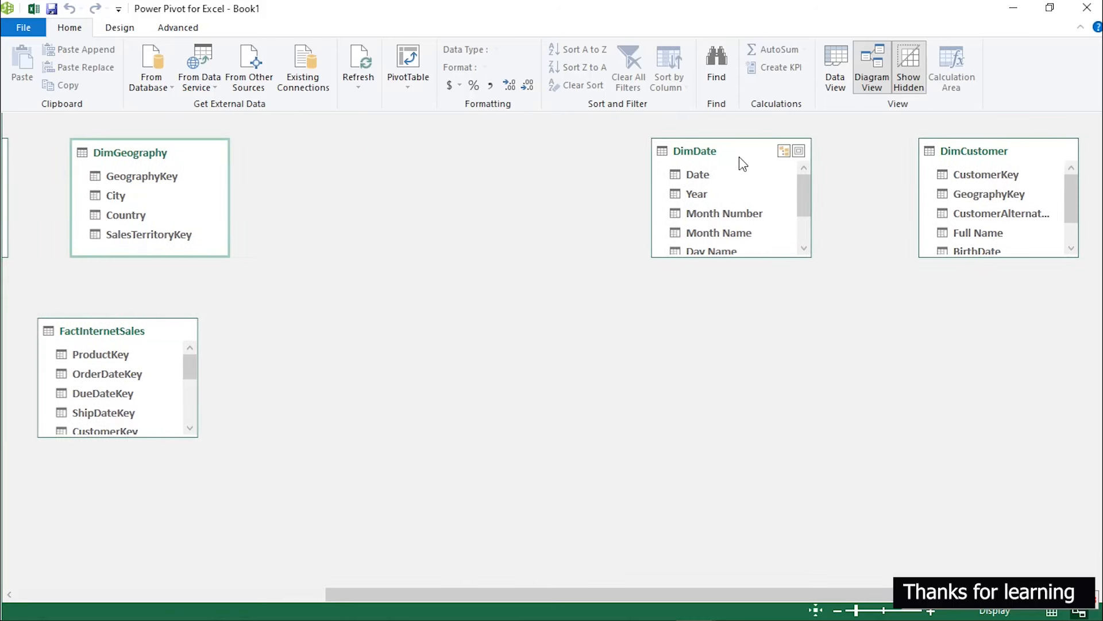
left_click_drag(744, 152, 371, 120)
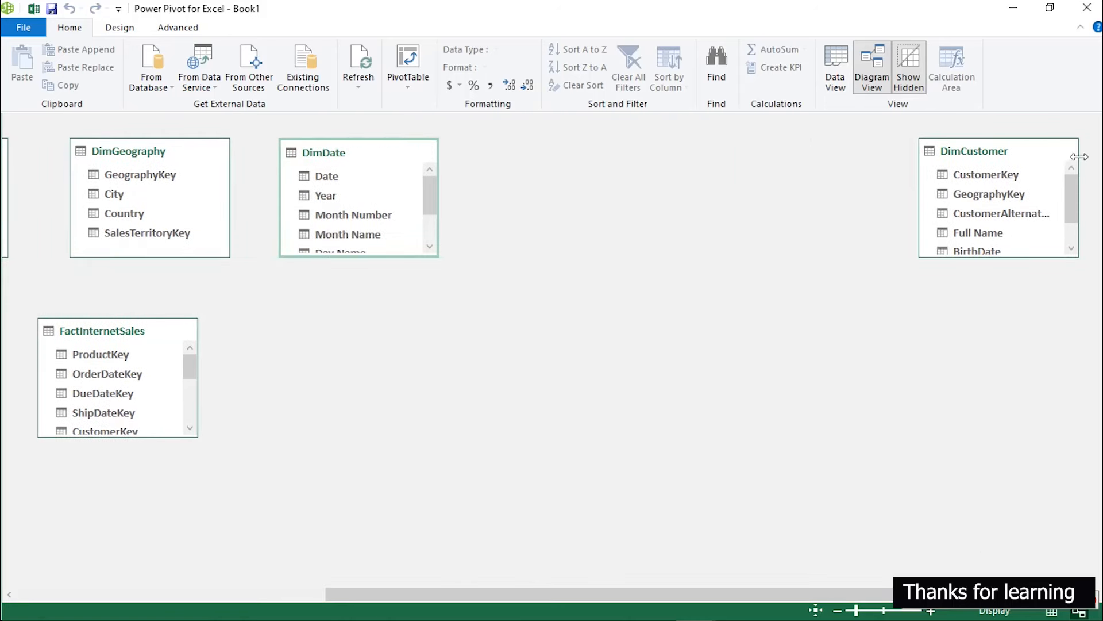
left_click_drag(1020, 149, 606, 141)
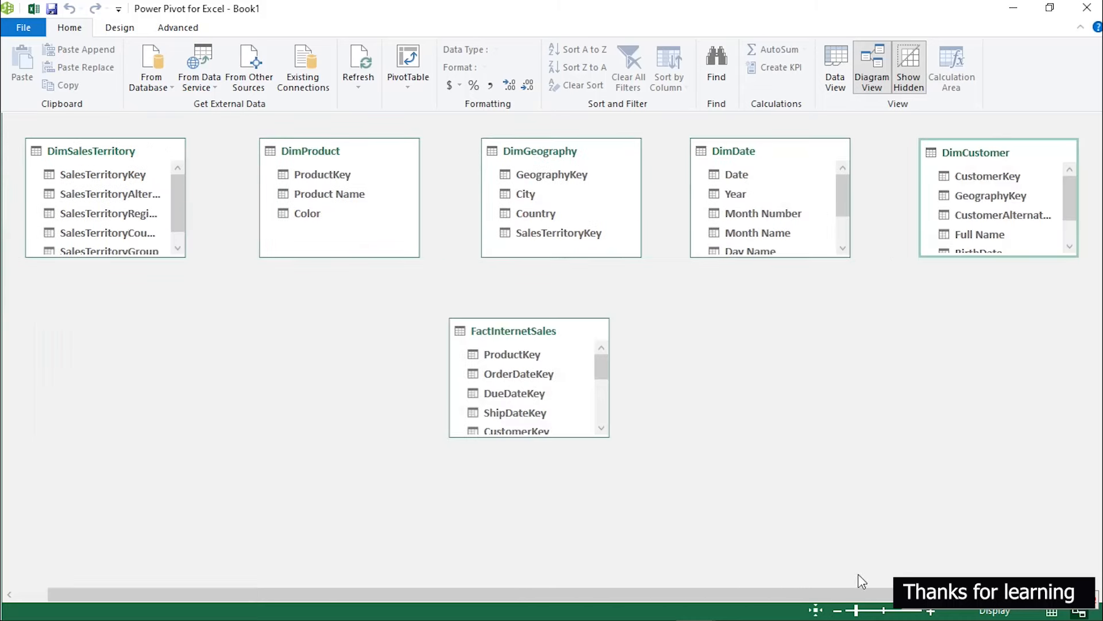
left_click_drag(839, 591, 722, 595)
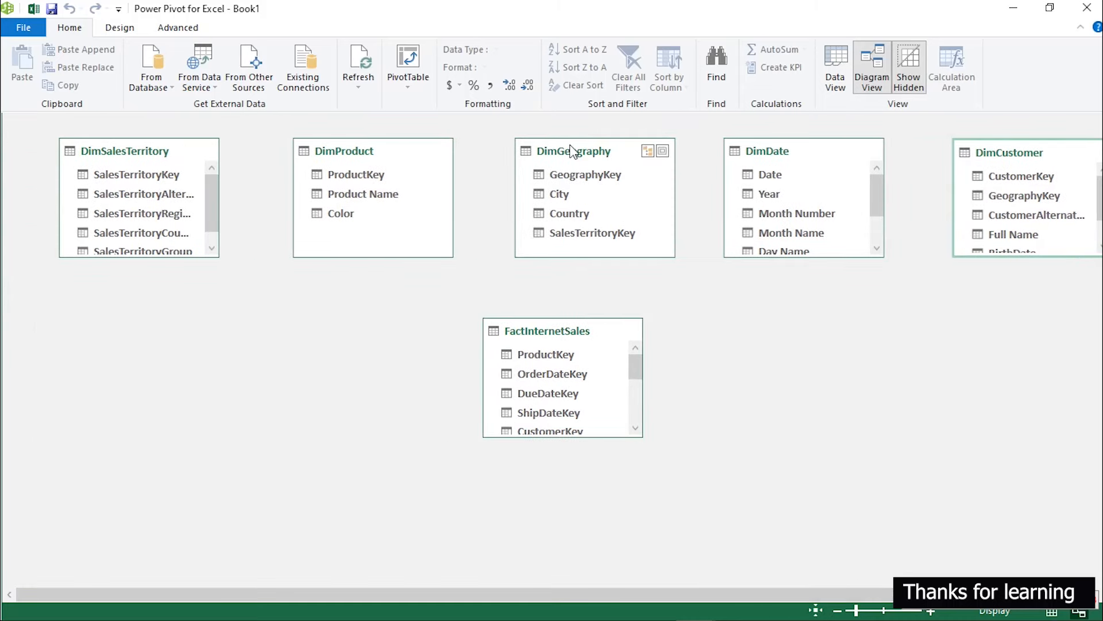
left_click_drag(679, 589, 602, 595)
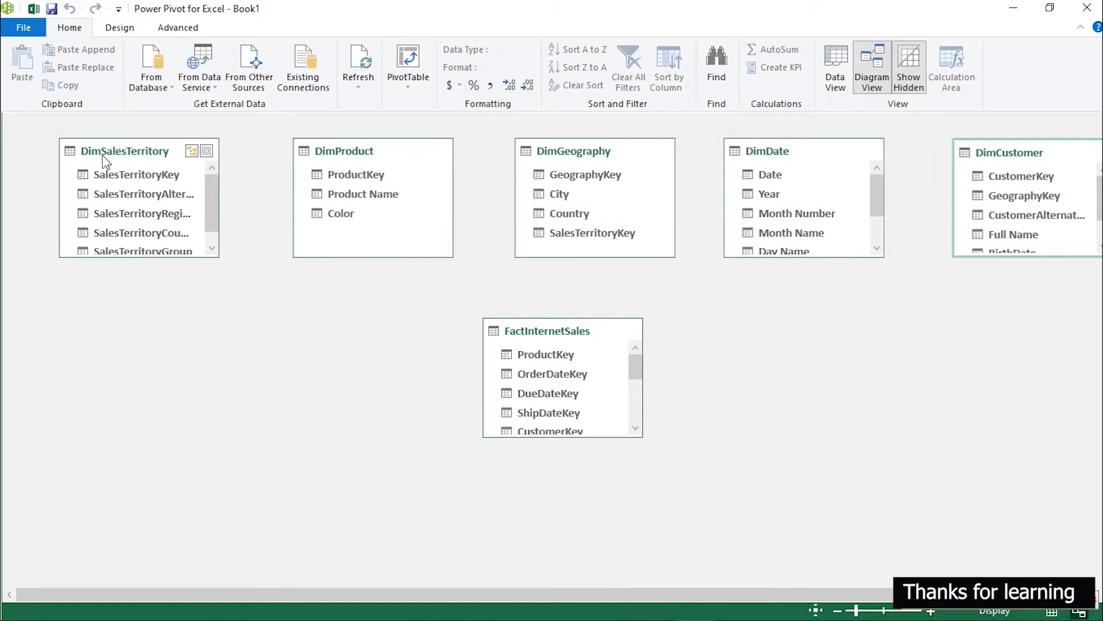
Step: Tighten the row of dimension tables so all five fit in view, and enlarge FactInternetSales to show all its fields
left_click_drag(104, 153, 74, 155)
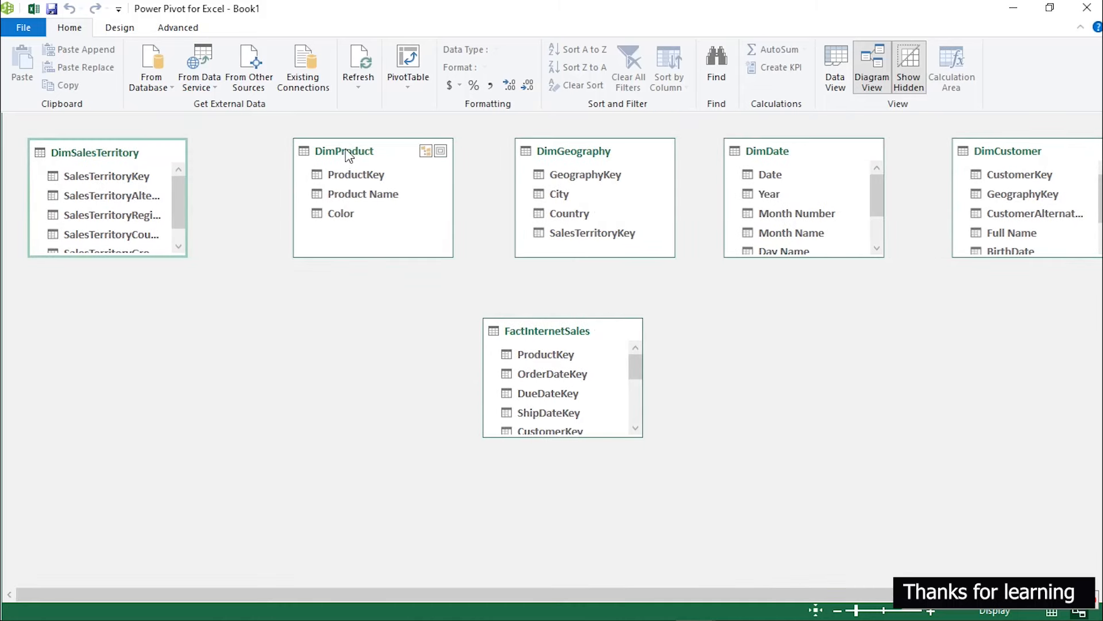
left_click_drag(347, 155, 300, 155)
left_click_drag(615, 160, 560, 162)
left_click_drag(830, 154, 785, 154)
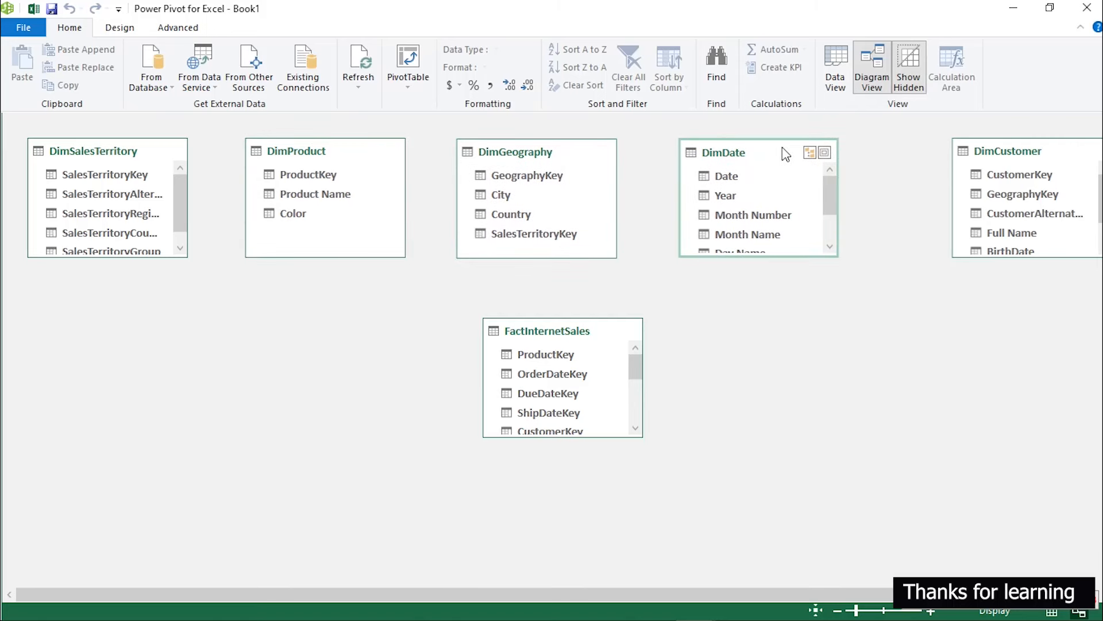
left_click_drag(1033, 153, 967, 152)
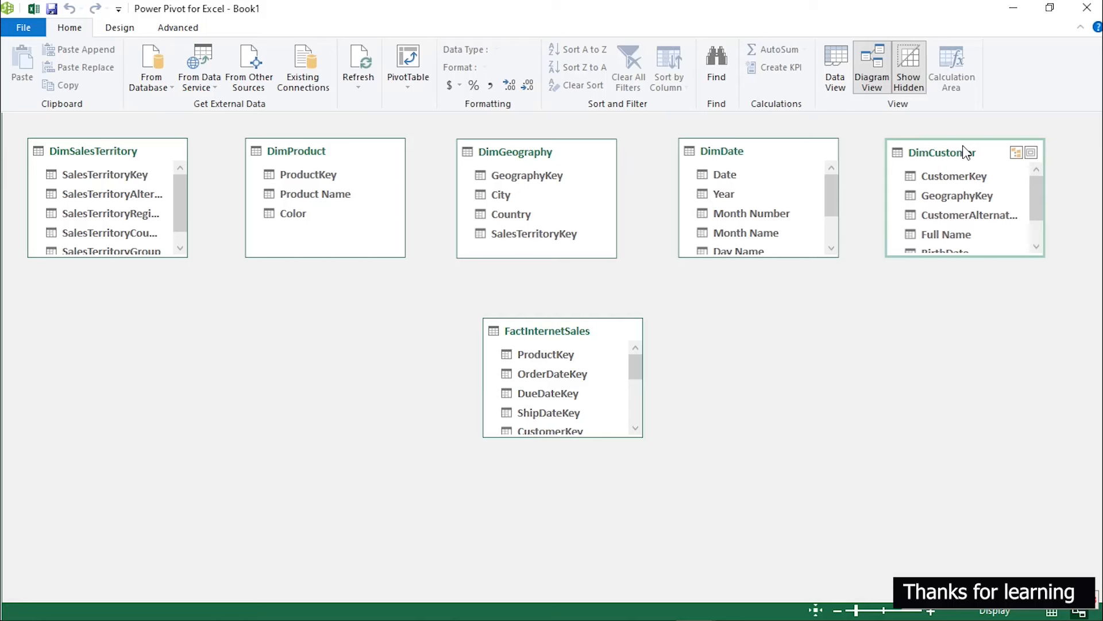
left_click_drag(642, 436, 682, 523)
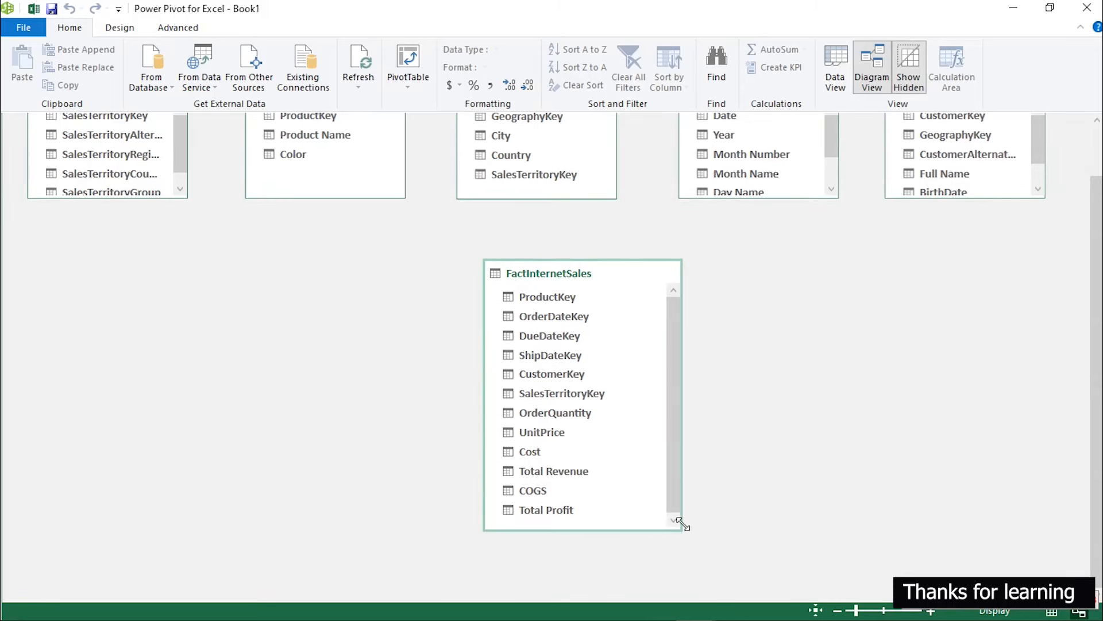
scroll(806, 389, "up", 2)
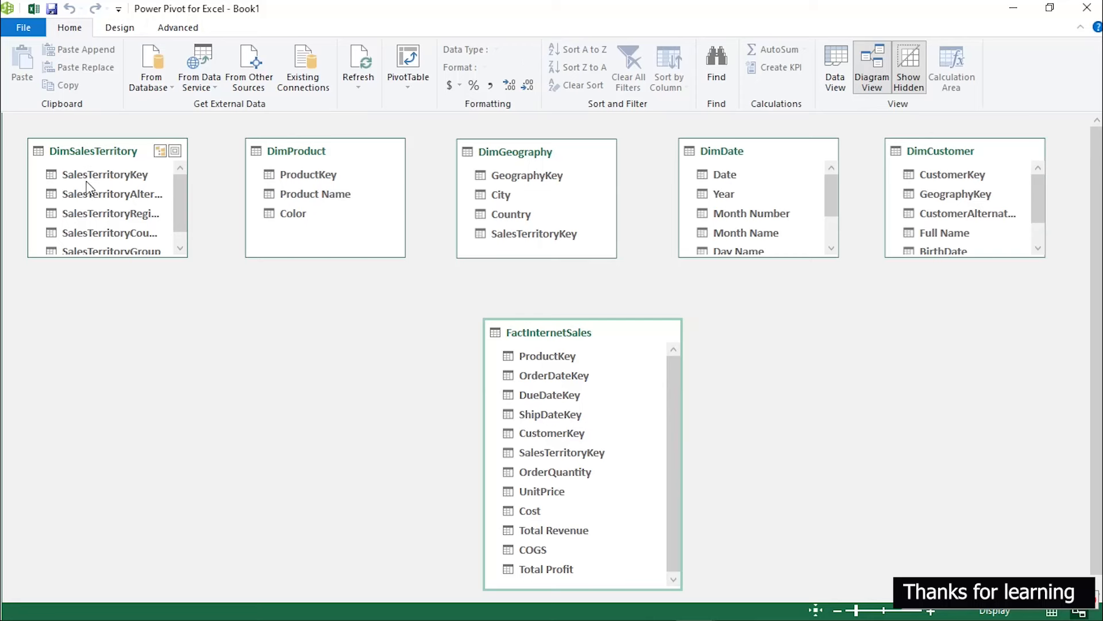
Step: Relate DimSalesTerritory to FactInternetSales on SalesTerritoryKey, and DimProduct to FactInternetSales on ProductKey
left_click(106, 175)
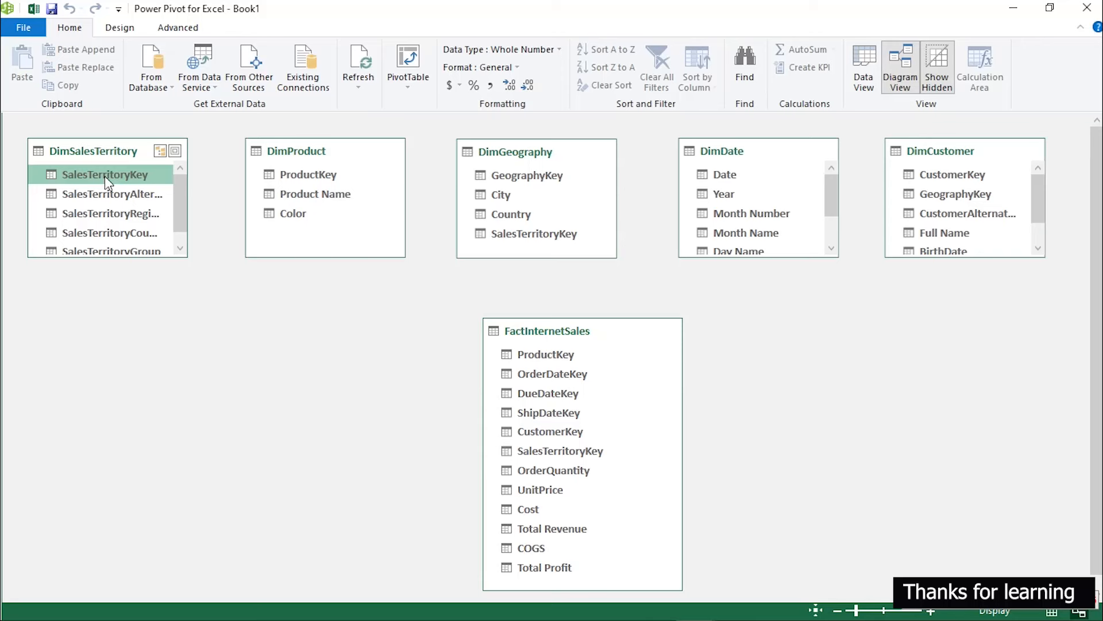
double_click(139, 175)
left_click(332, 308)
left_click(579, 453)
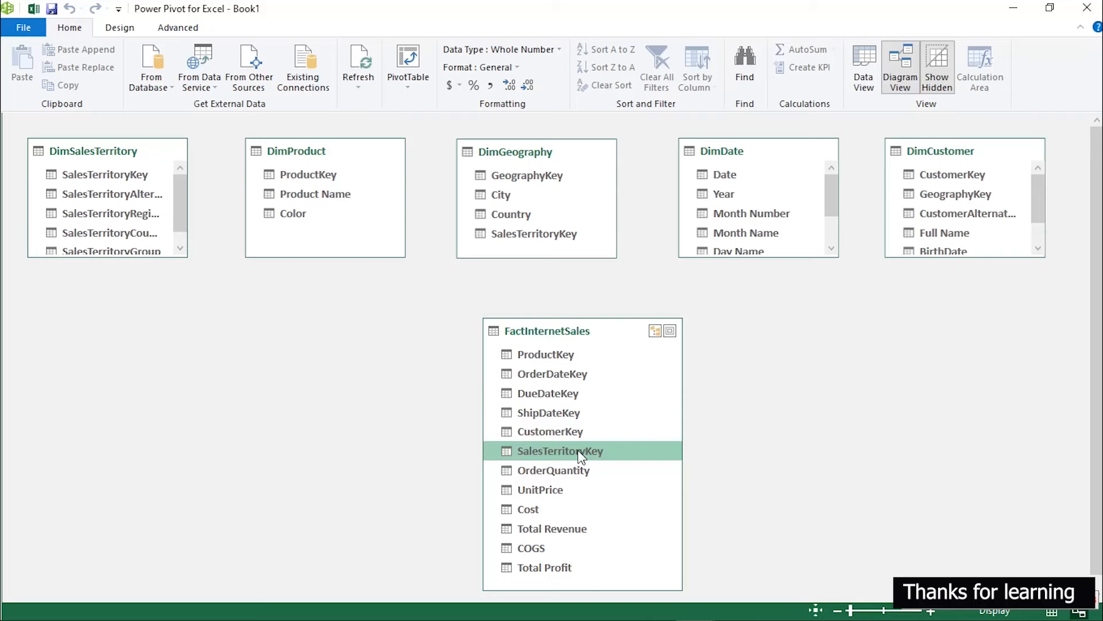
left_click(97, 164)
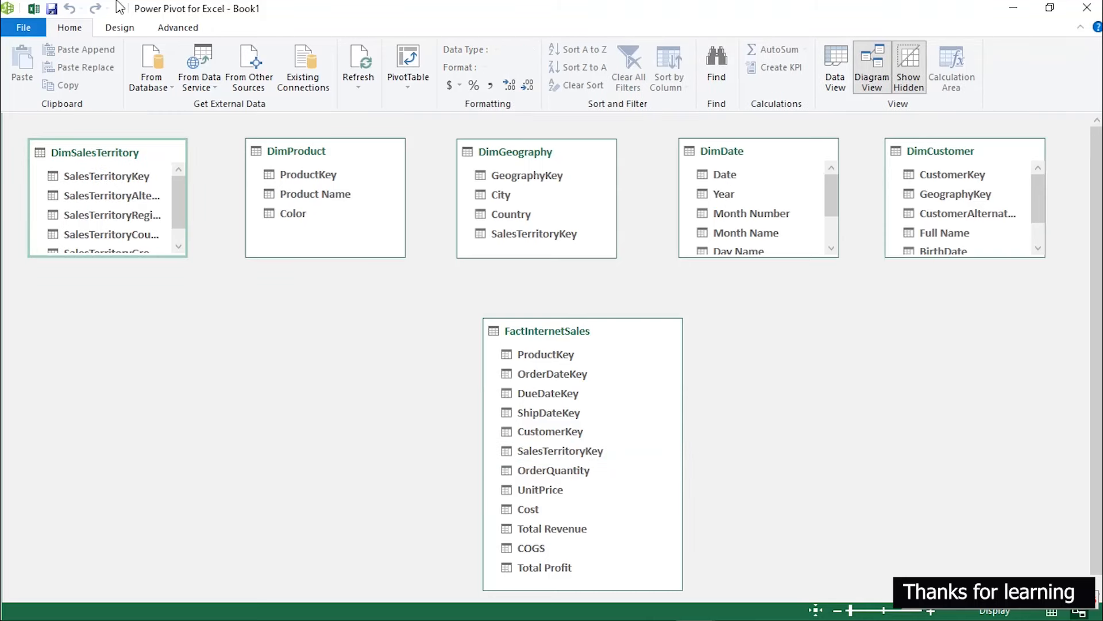
left_click(99, 175)
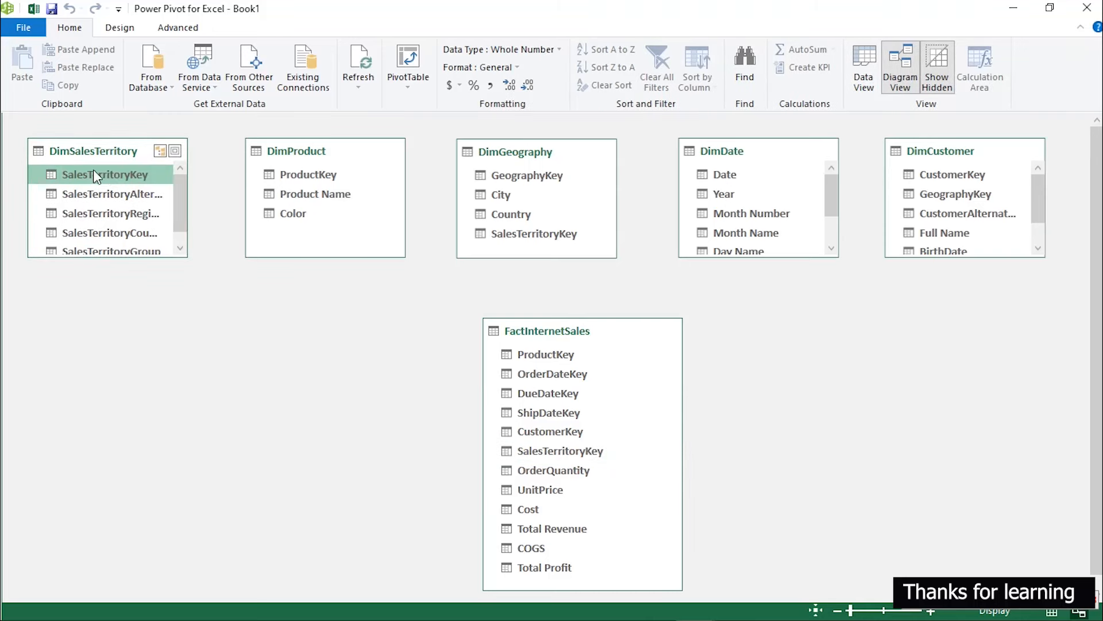
left_click_drag(88, 171, 524, 444)
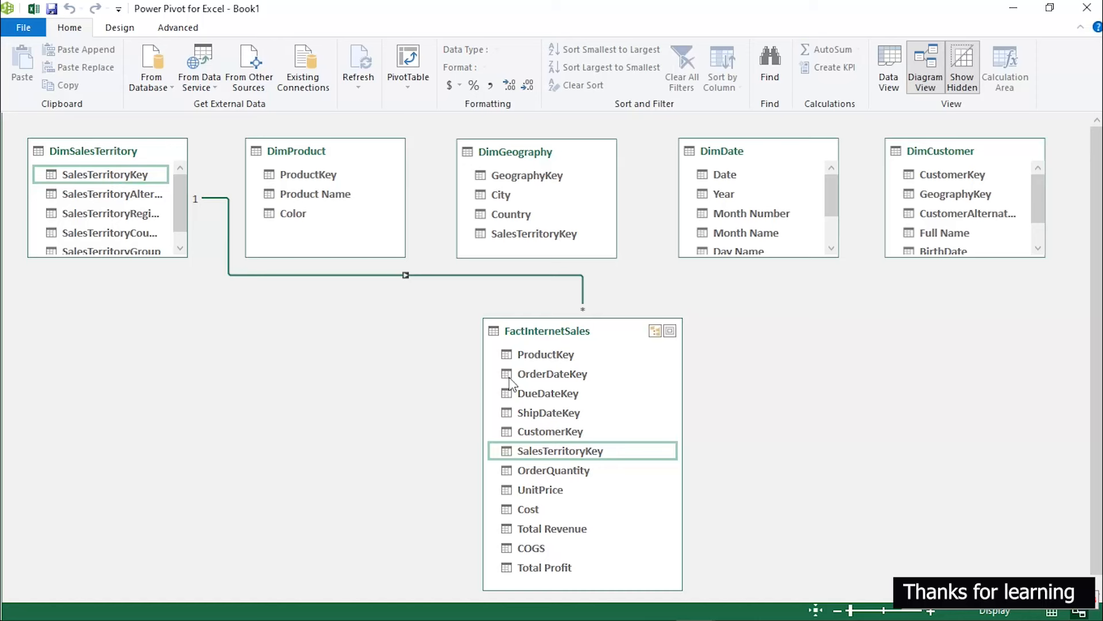
left_click(313, 176)
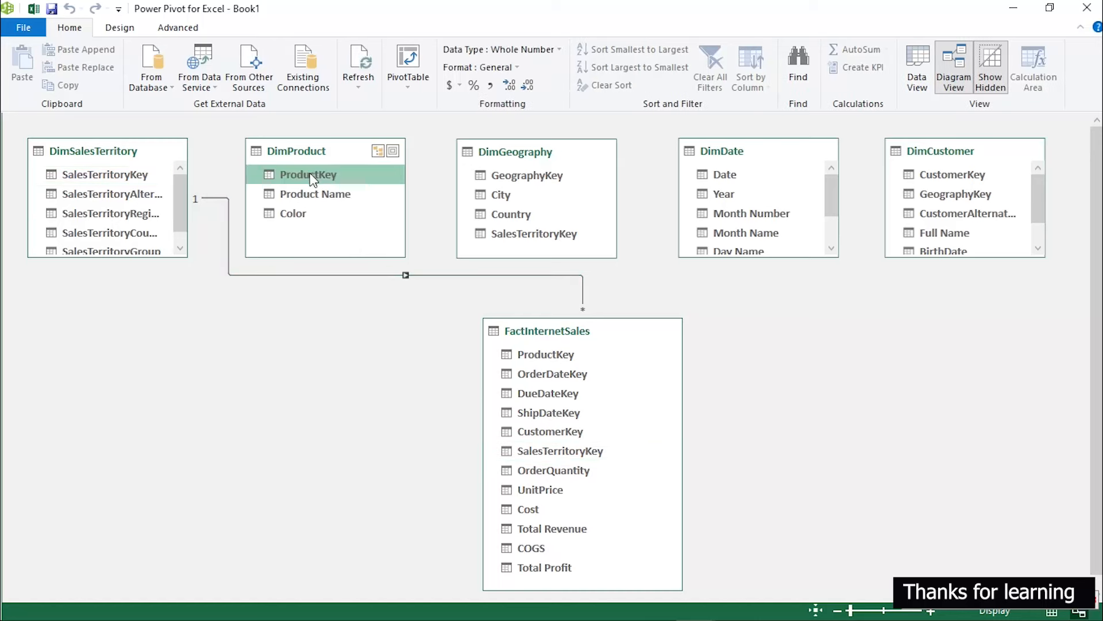
left_click_drag(313, 178, 525, 355)
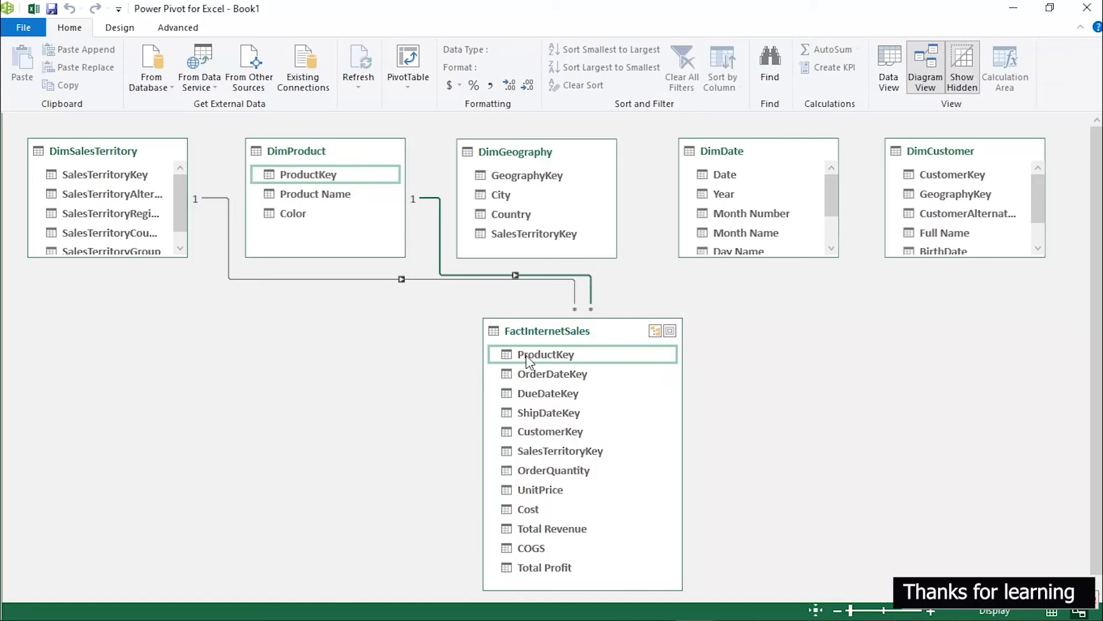
Step: Swap the diagram positions of DimDate and DimCustomer so that DimCustomer sits beside DimGeography
left_click(524, 180)
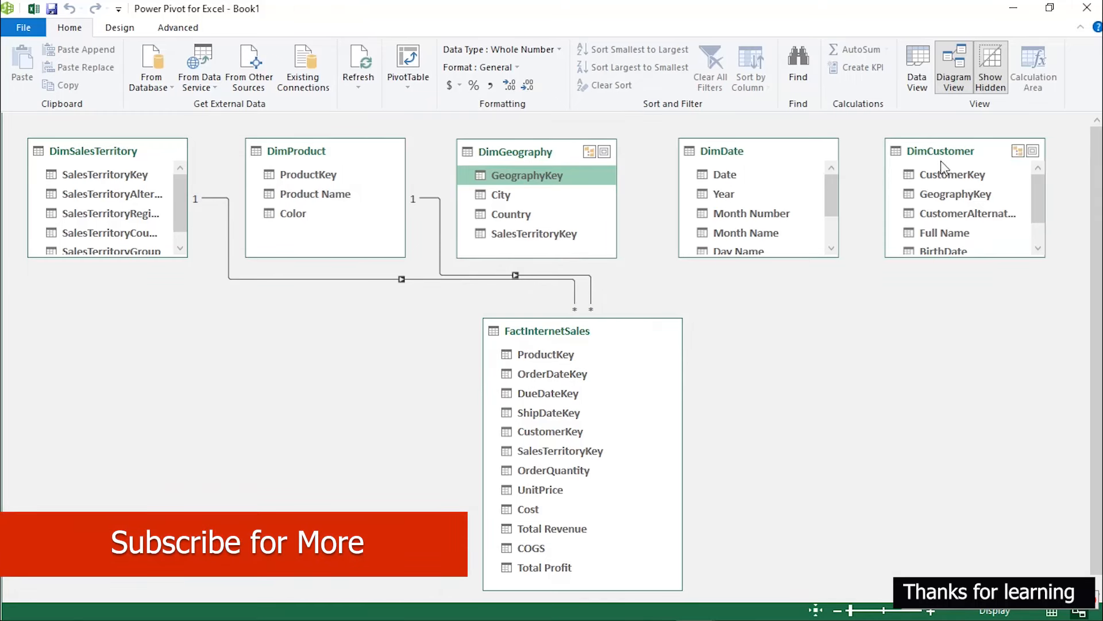
left_click(742, 154)
left_click_drag(743, 154, 850, 346)
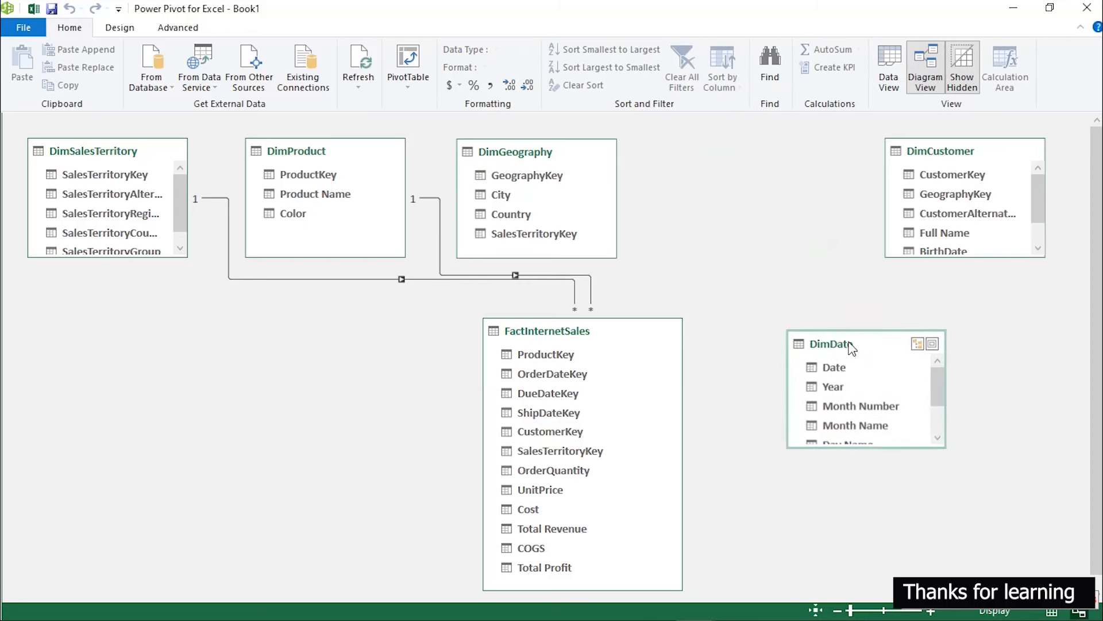
left_click_drag(951, 150, 725, 153)
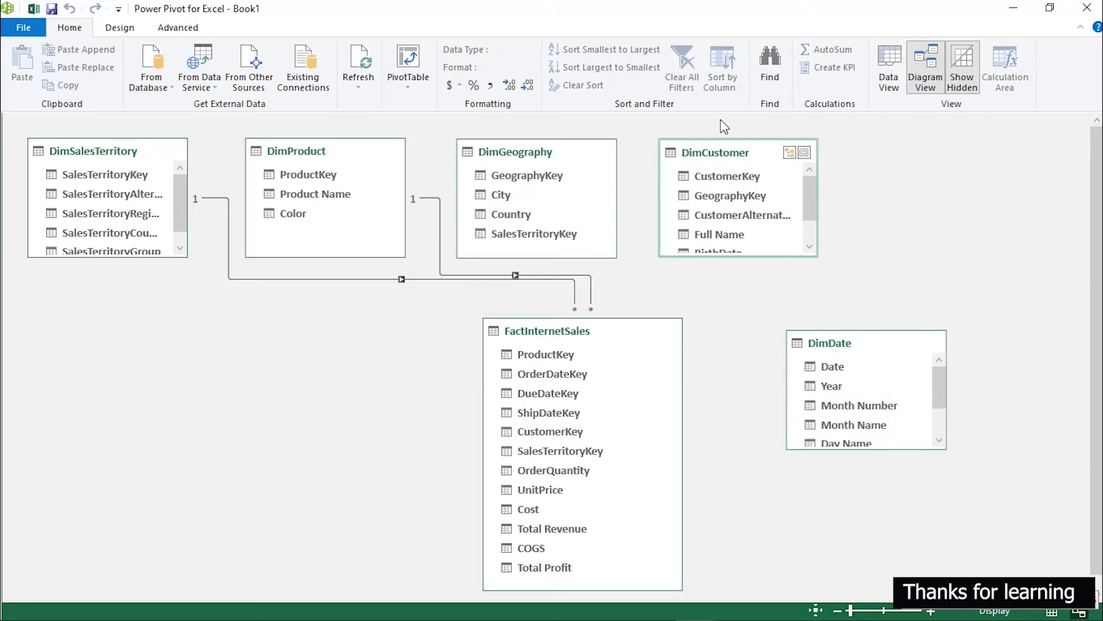
left_click_drag(872, 346, 960, 144)
Step: Create a relationship between DimCustomer and DimGeography on GeographyKey
left_click(510, 175)
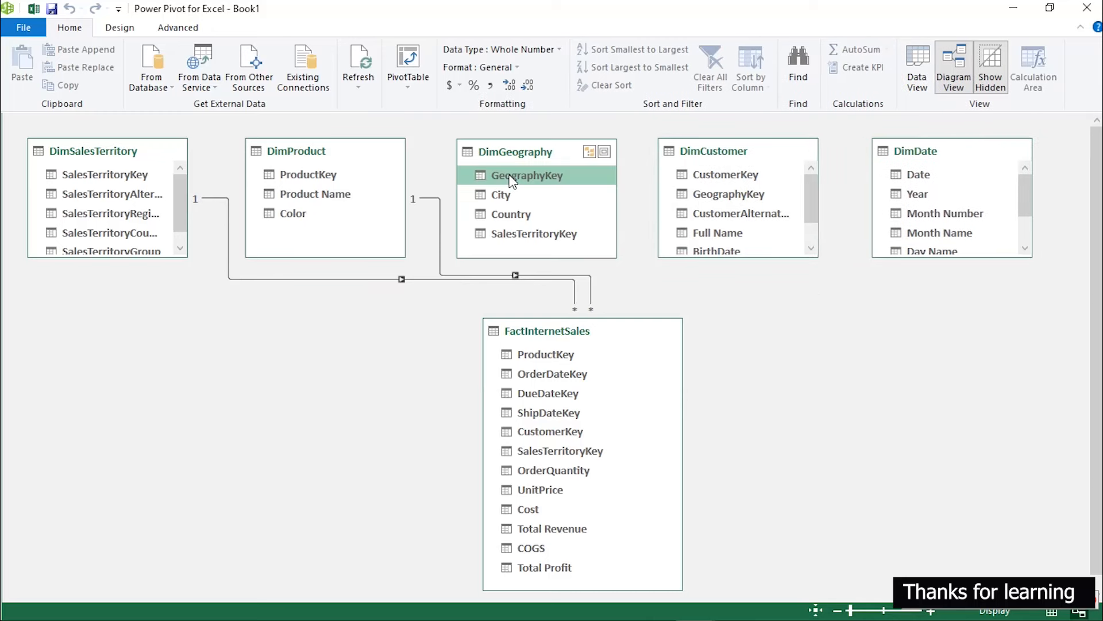
left_click_drag(510, 184, 700, 194)
double_click(701, 194)
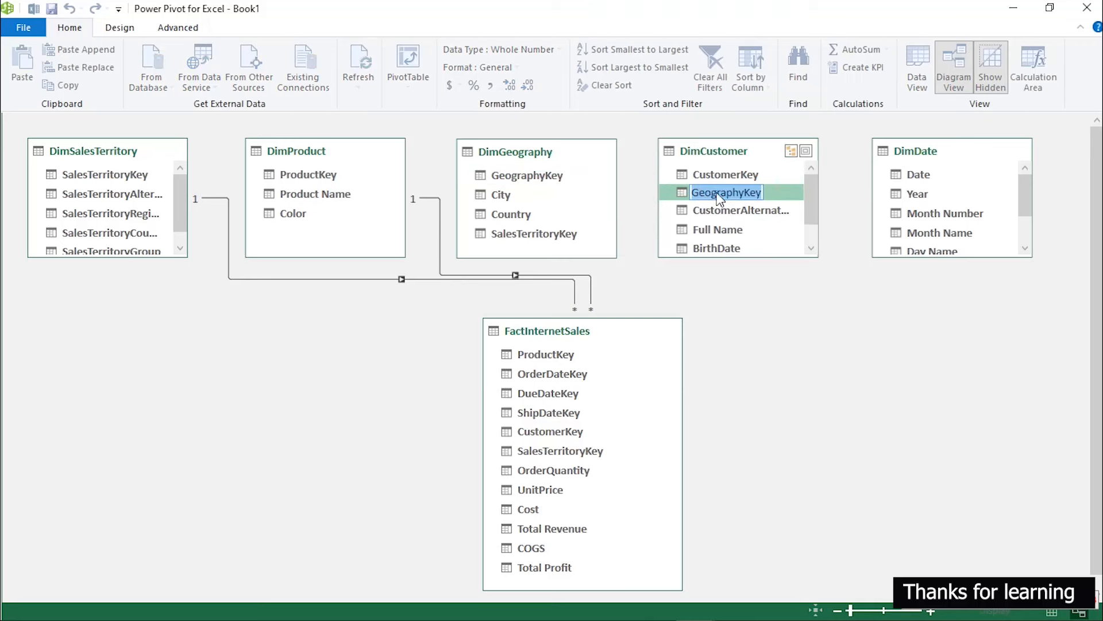
left_click(785, 197)
left_click_drag(782, 200, 553, 175)
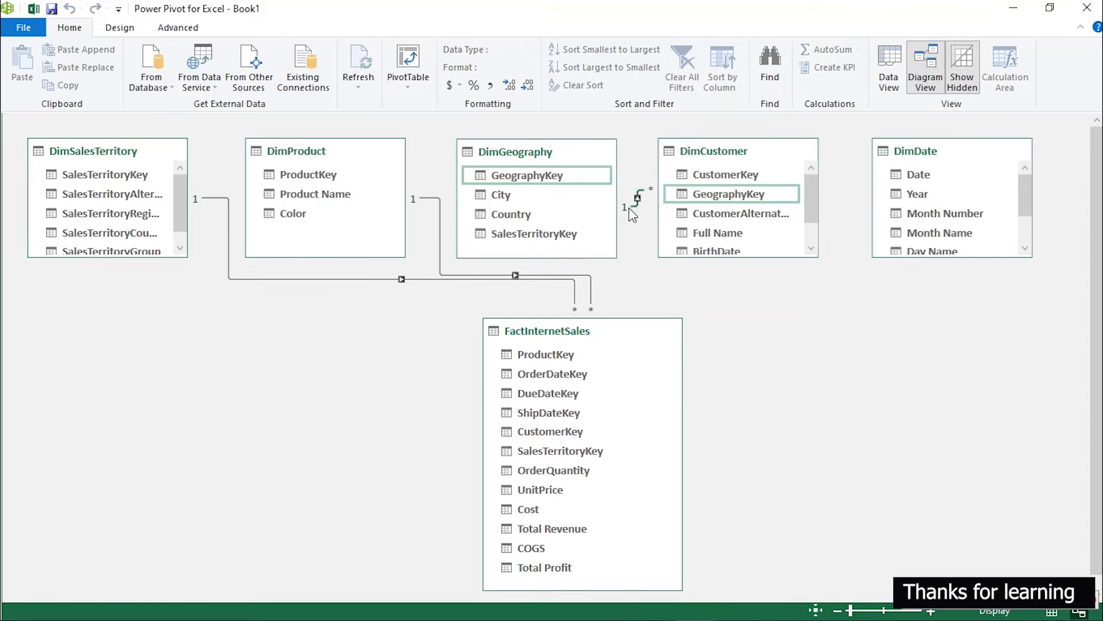
Step: Try to relate FactInternetSales to DimCustomer on CustomerKey
left_click(738, 175)
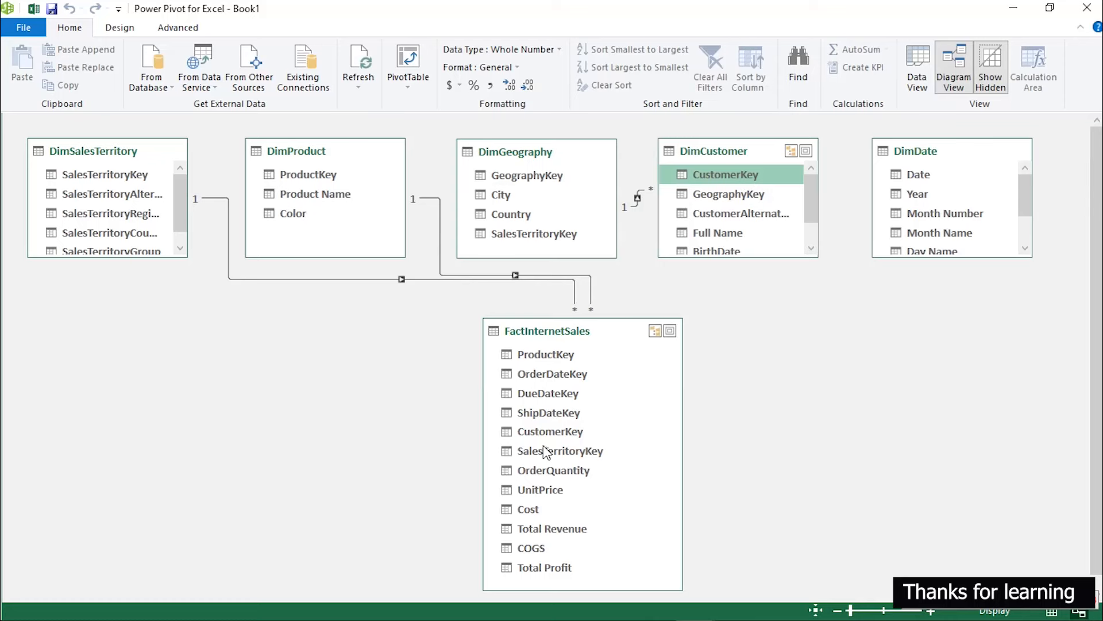
left_click_drag(553, 435, 720, 172)
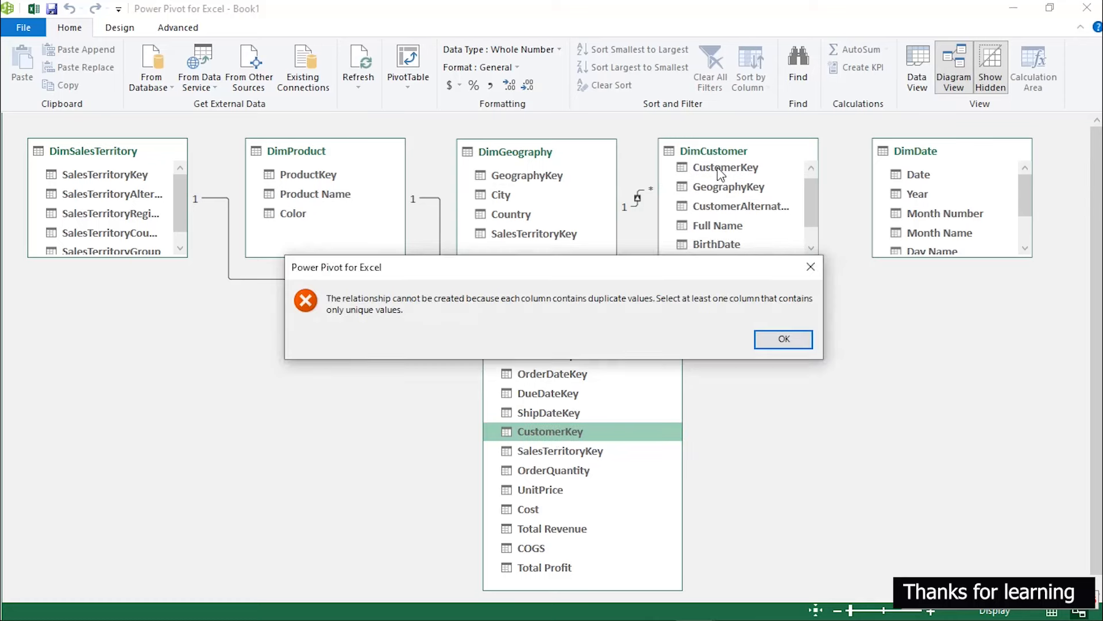
left_click(793, 345)
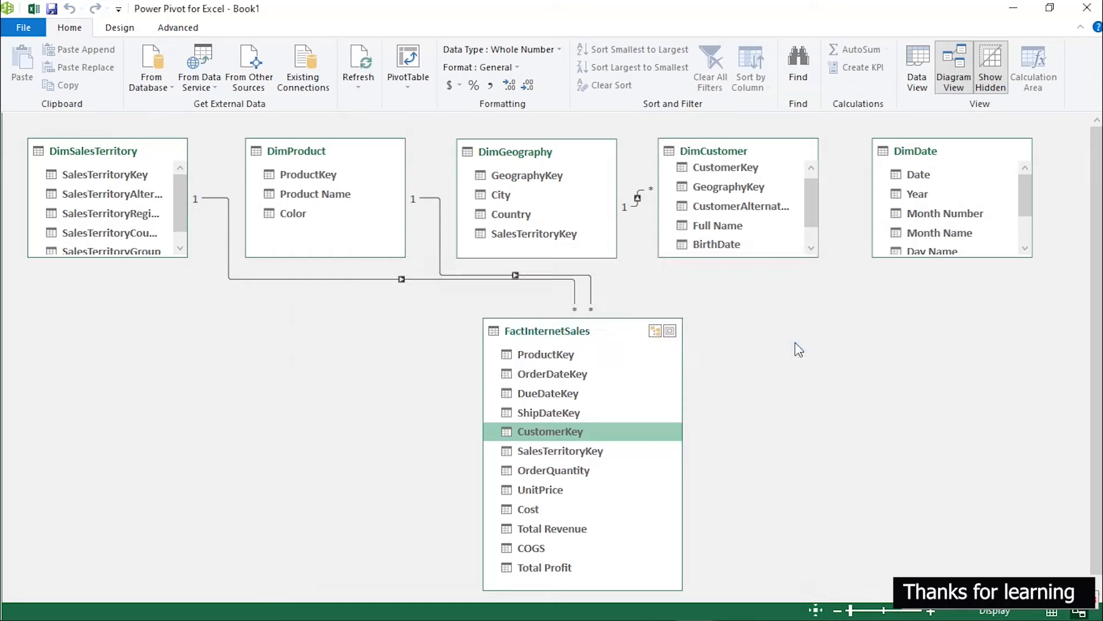
Step: Relate DimCustomer to FactInternetSales on CustomerKey
left_click(745, 172)
left_click_drag(750, 168, 577, 436)
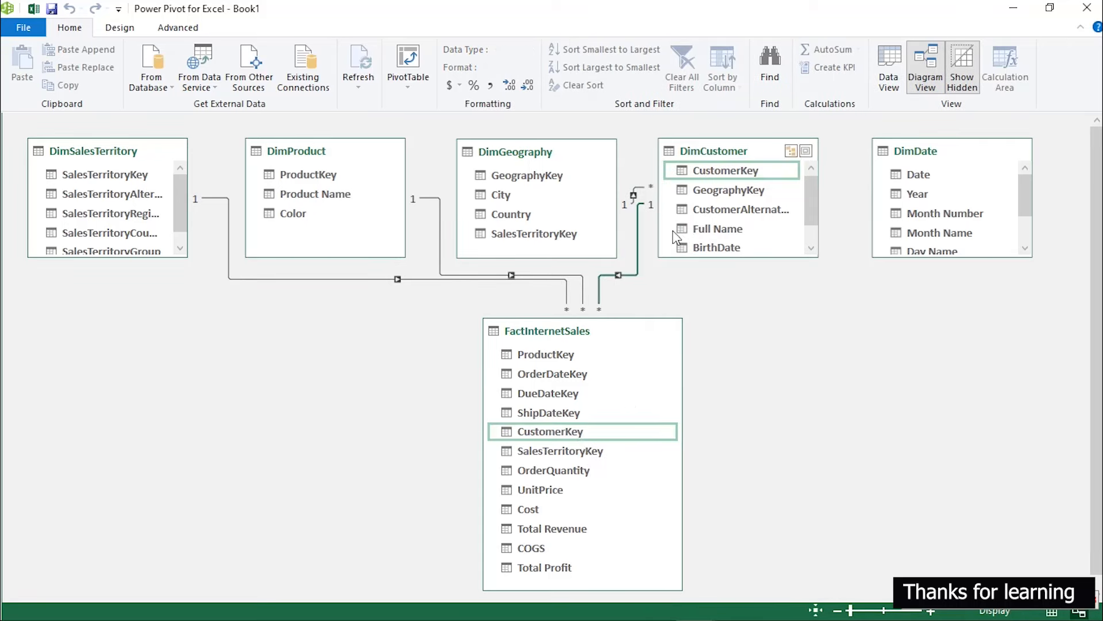
Step: Rearrange the diagram with DimDate beside DimGeography, DimCustomer and DimSalesTerritory flanking FactInternetSales, and DimProduct above DimSalesTerritory
left_click_drag(722, 152, 909, 292)
left_click_drag(942, 153, 815, 155)
left_click_drag(905, 294, 860, 298)
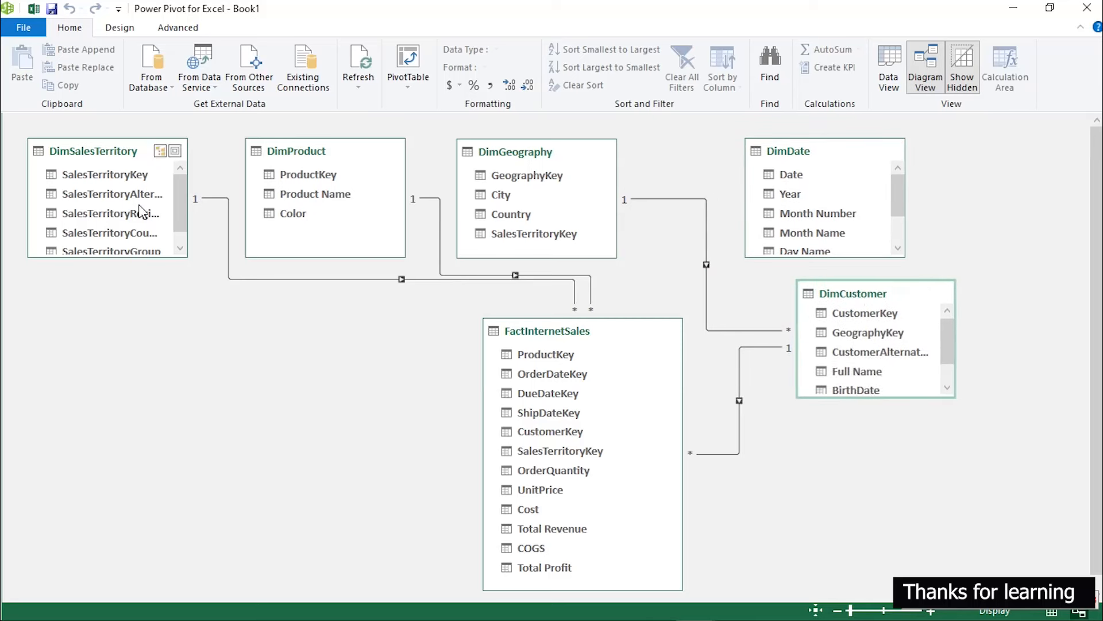
left_click_drag(96, 136, 141, 325)
left_click_drag(310, 147, 151, 142)
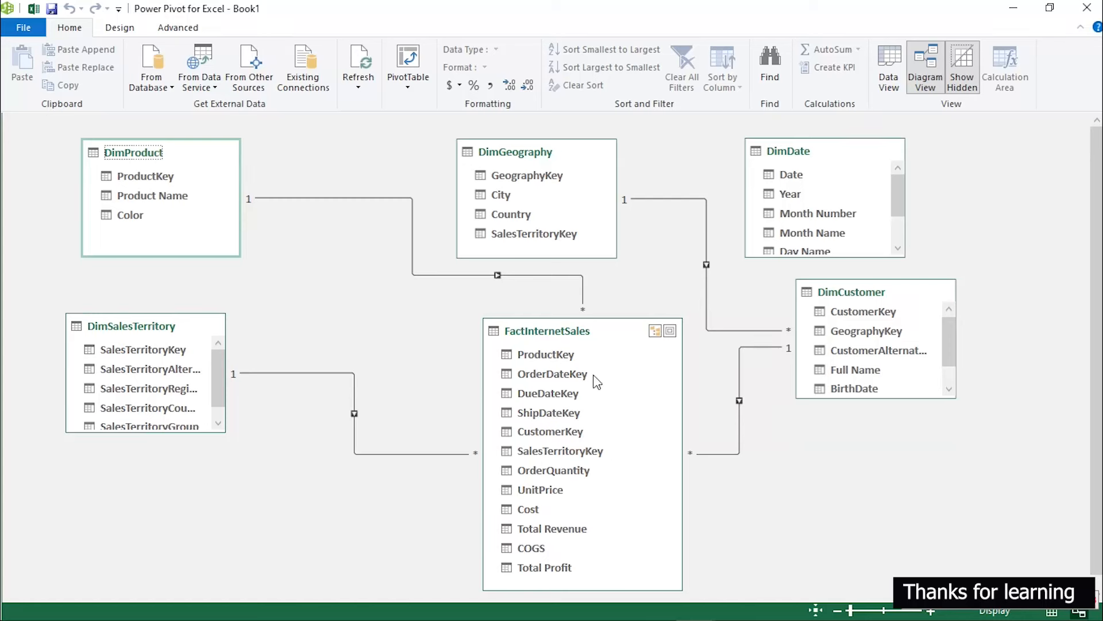
Step: Switch to the Excel workbook and open the FactInternetSales query for editing in Power Query Editor
left_click(35, 10)
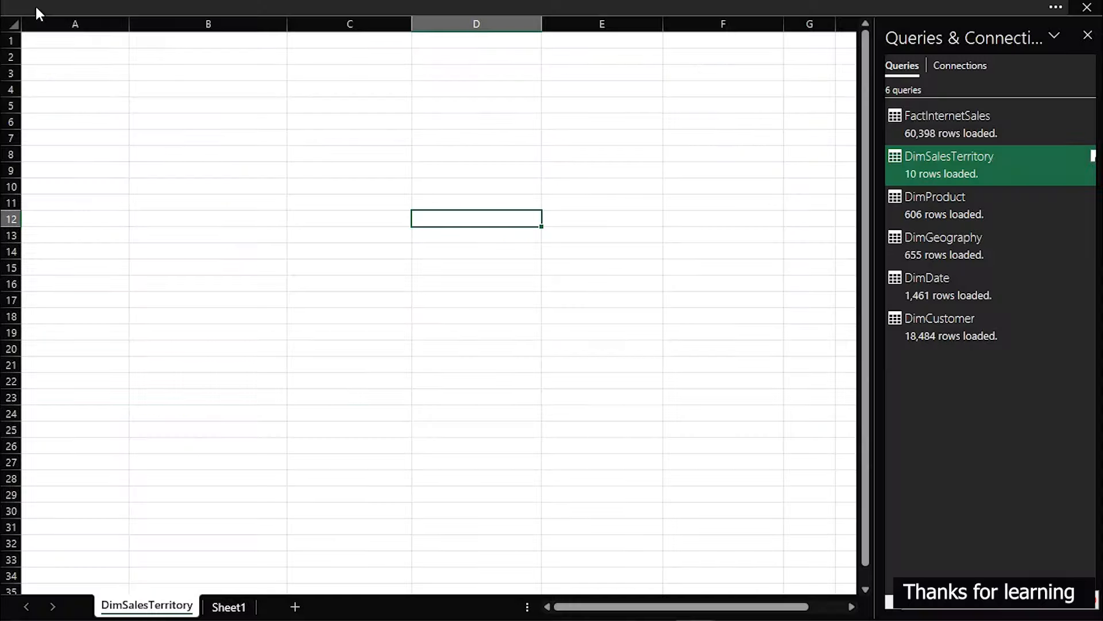
right_click(1001, 122)
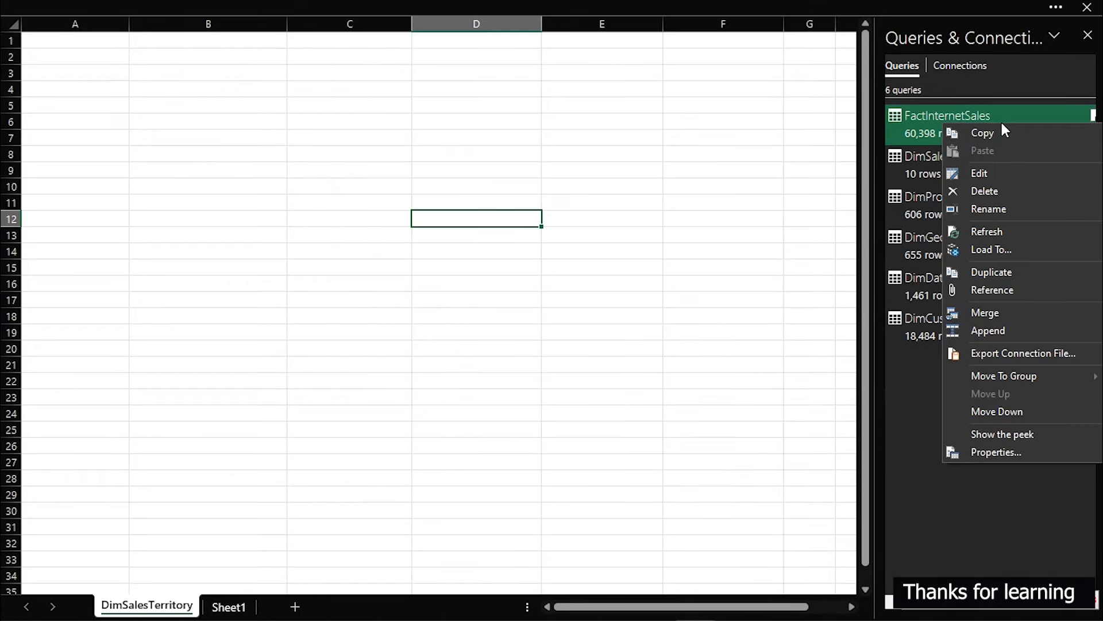
left_click(983, 173)
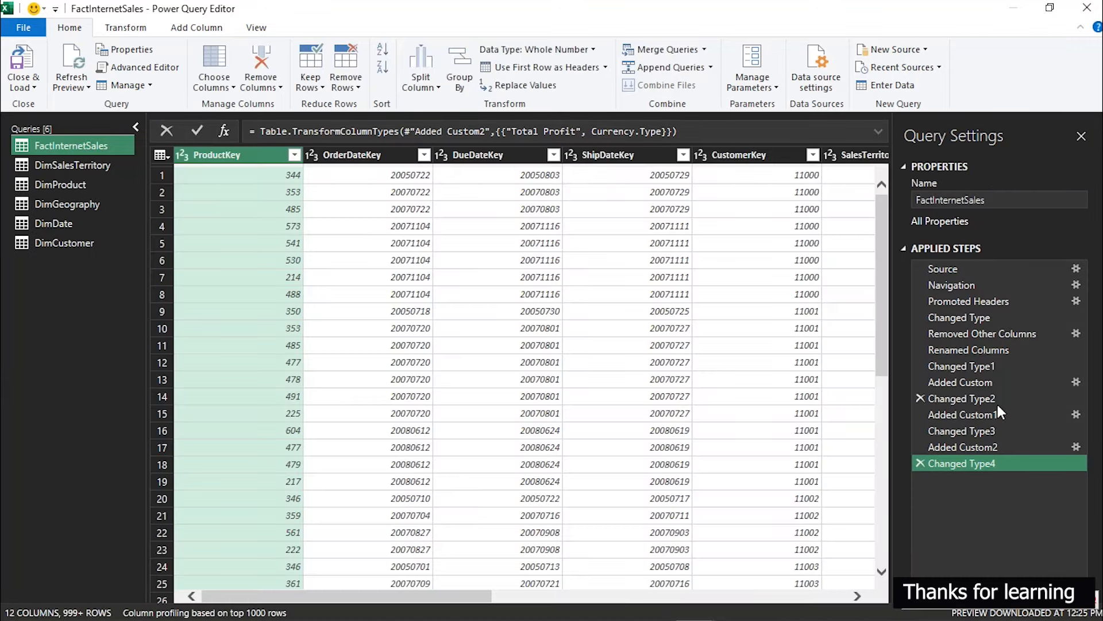
Step: Add OrderDate to the columns kept by the Removed Other Columns step of the FactInternetSales query
left_click(1008, 351)
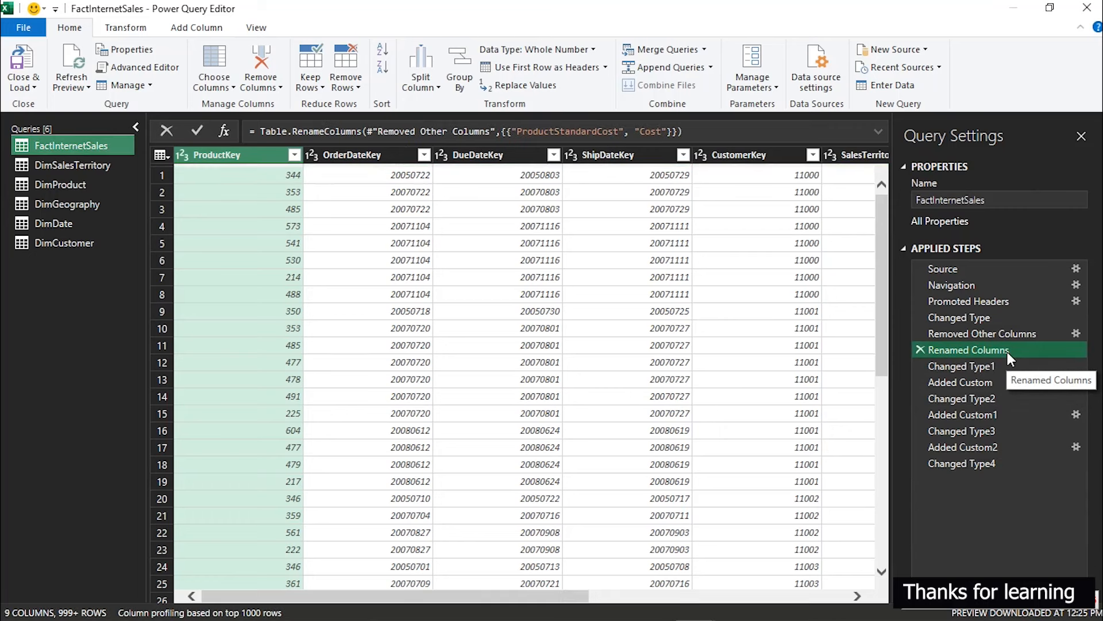
left_click(1076, 334)
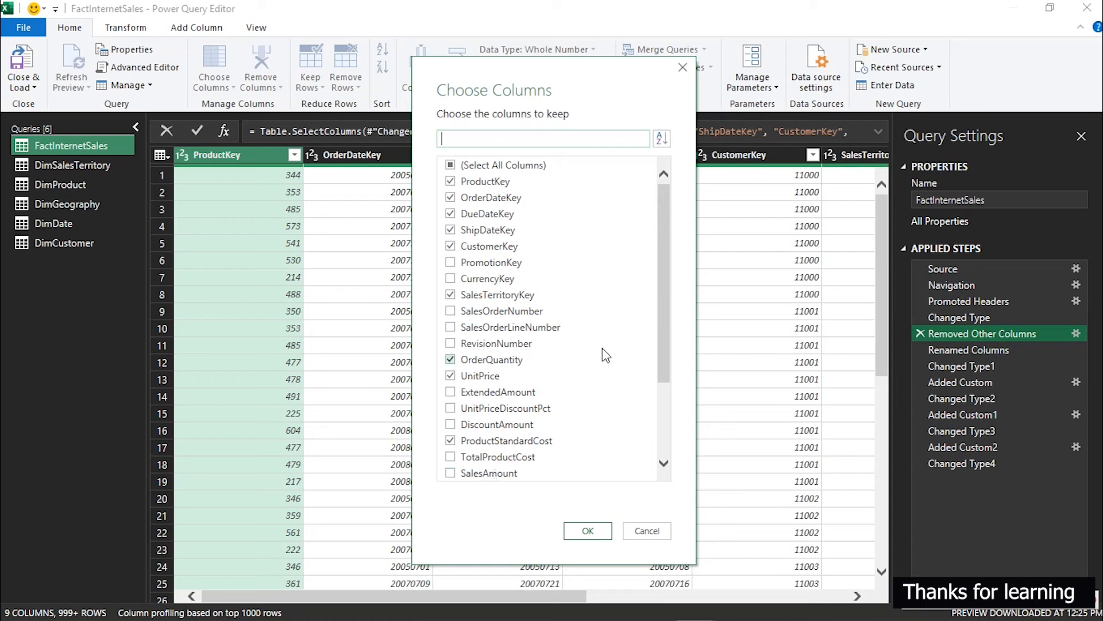
left_click_drag(667, 290, 670, 368)
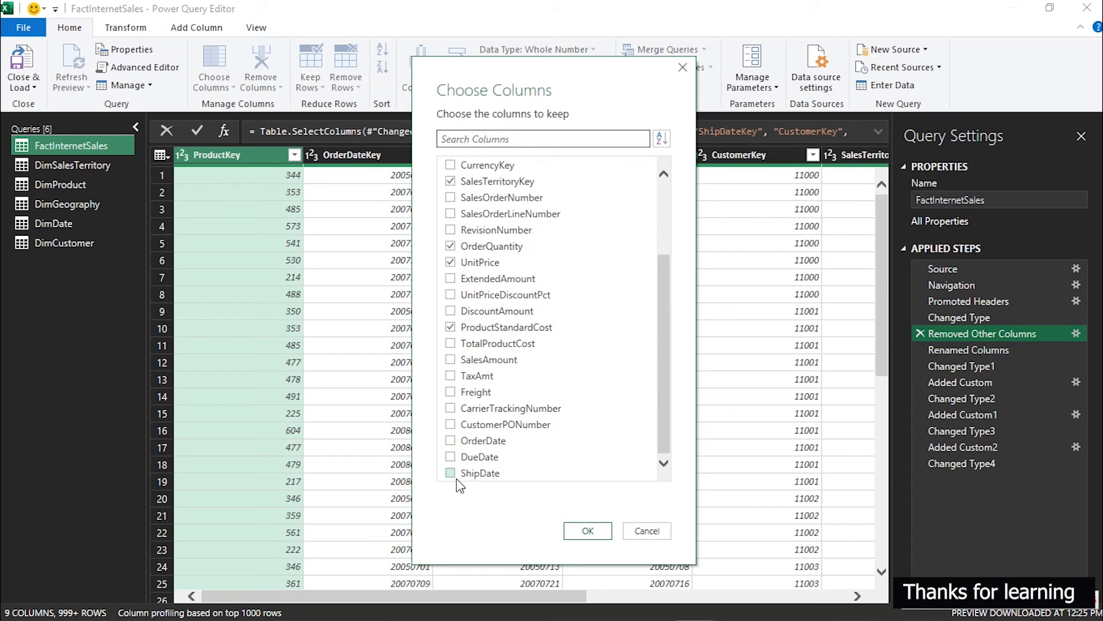
left_click(452, 441)
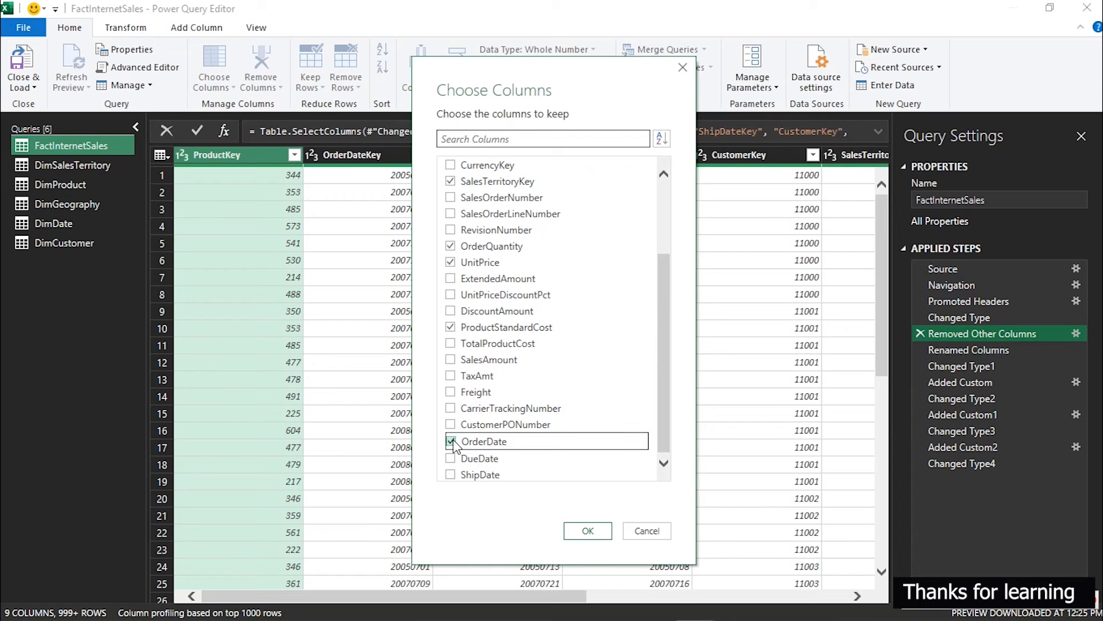
left_click(588, 529)
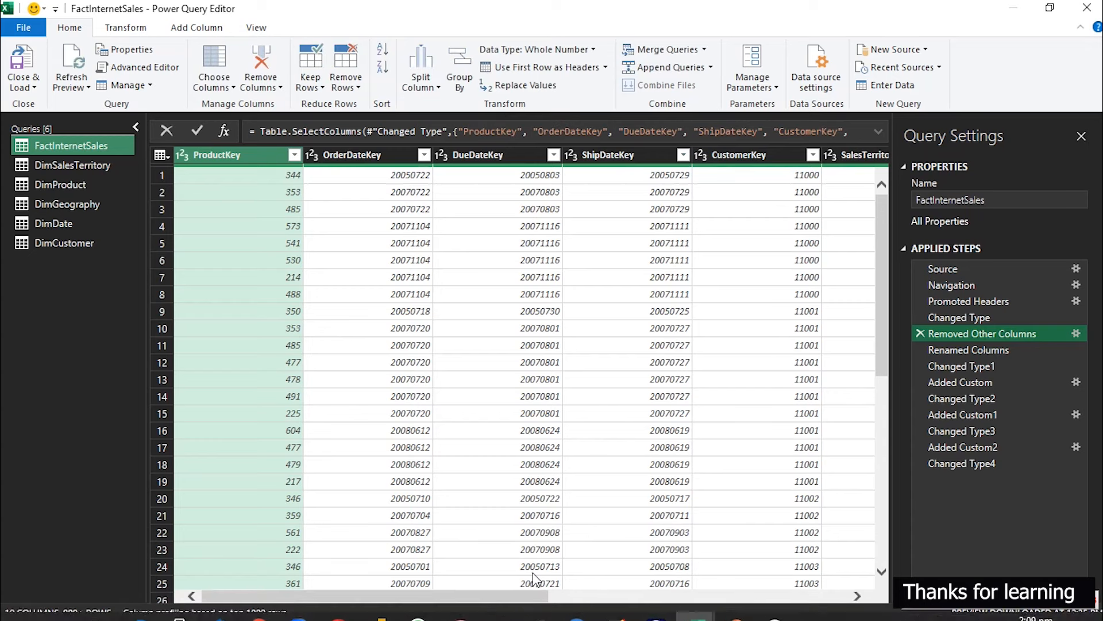
left_click_drag(523, 597, 843, 574)
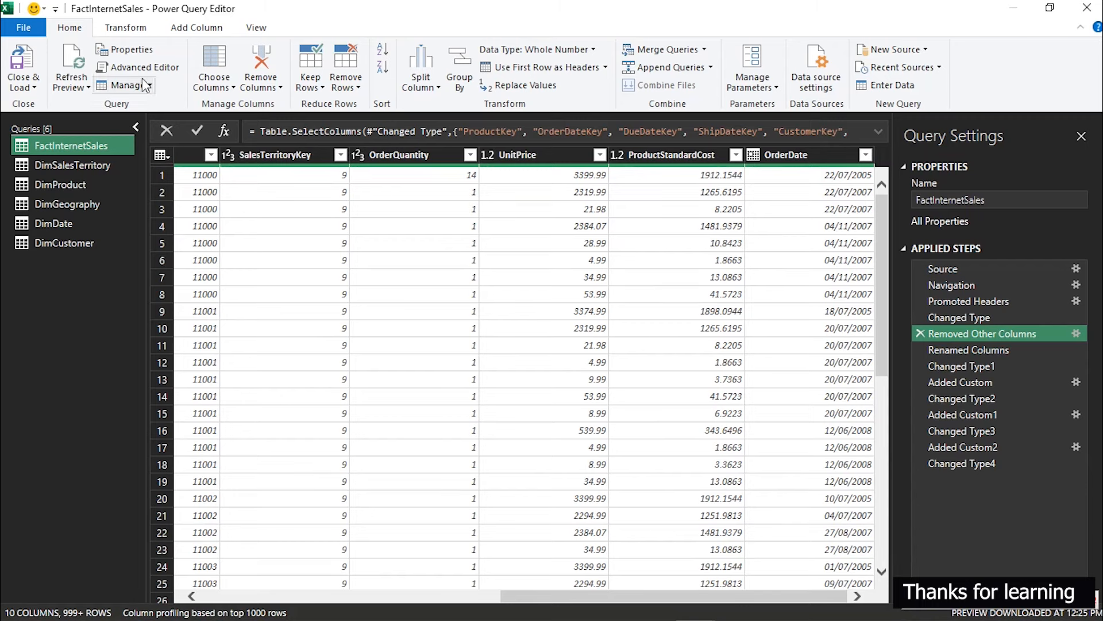
Step: Close and load the edited query, then reopen the data model in Power Pivot
left_click(23, 63)
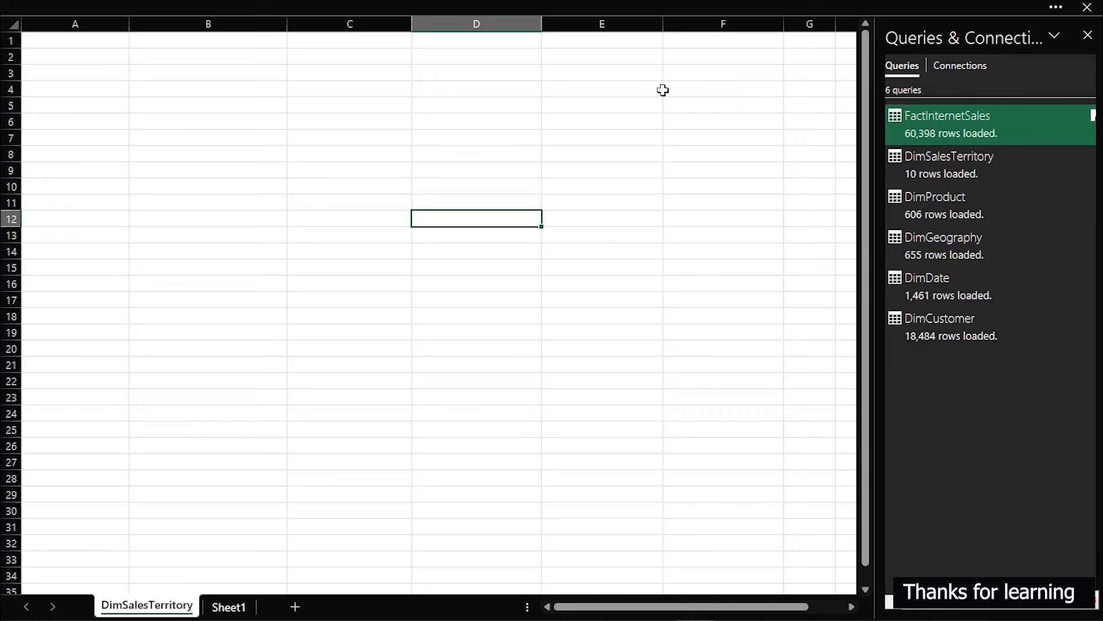
left_click(506, 7)
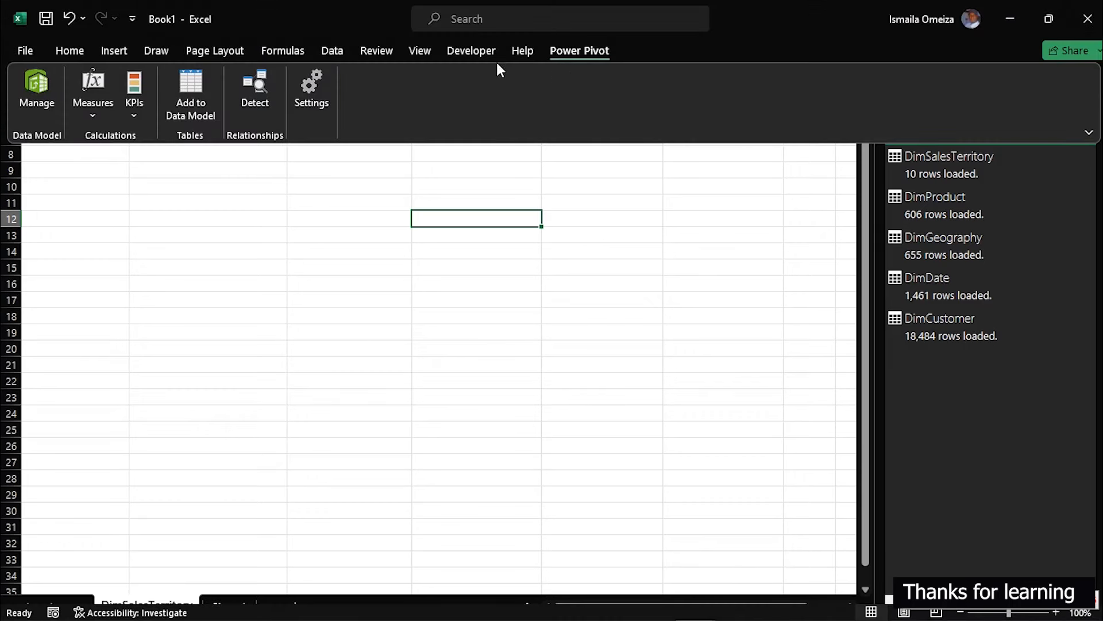
left_click(32, 82)
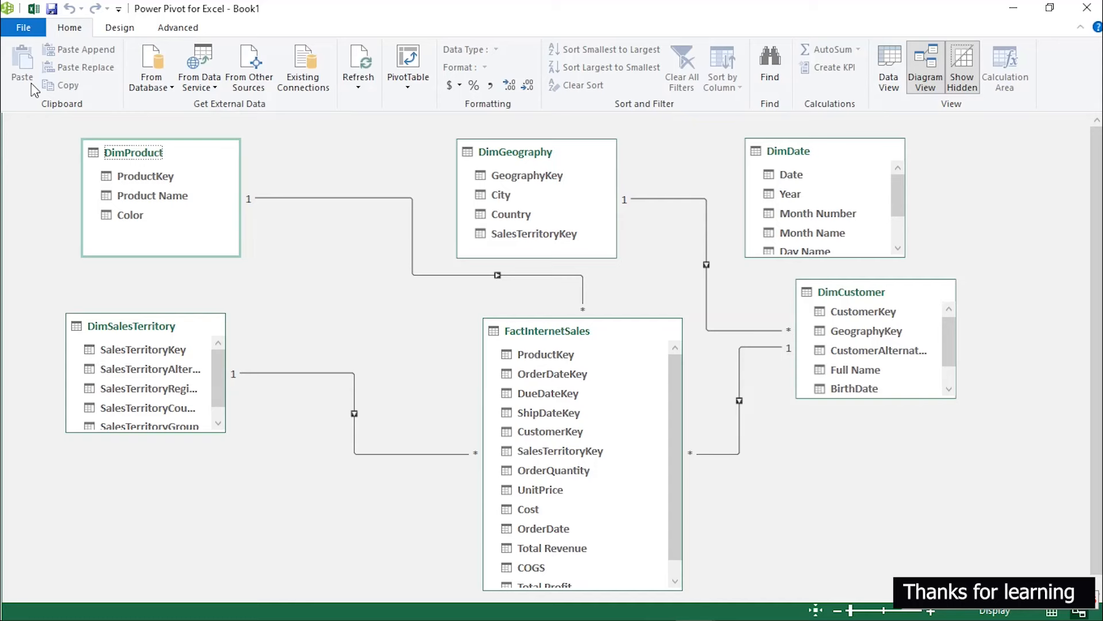
Step: Compare the Date field of DimDate with the OrderDate field of FactInternetSales
left_click(804, 175)
scroll(543, 532, "down", 1)
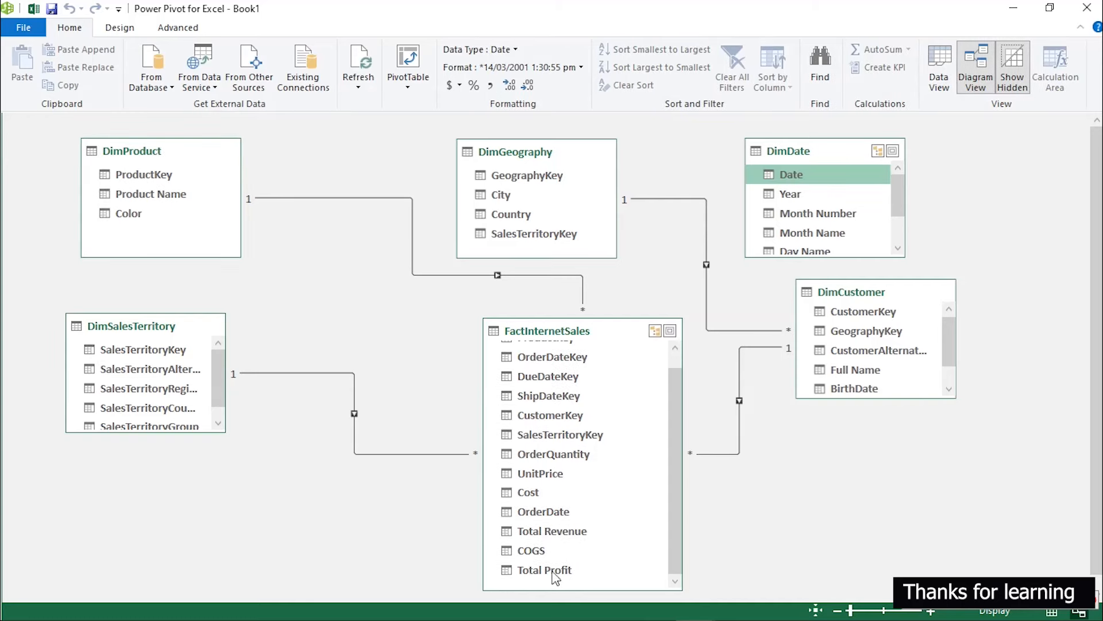
left_click(534, 516)
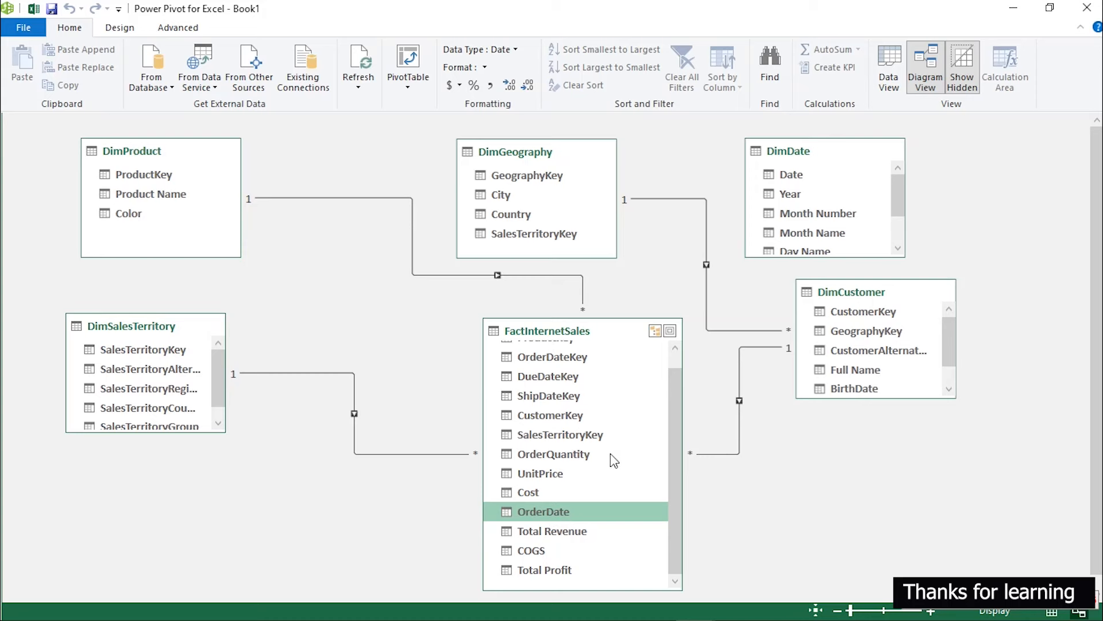
scroll(609, 463, "up", 1)
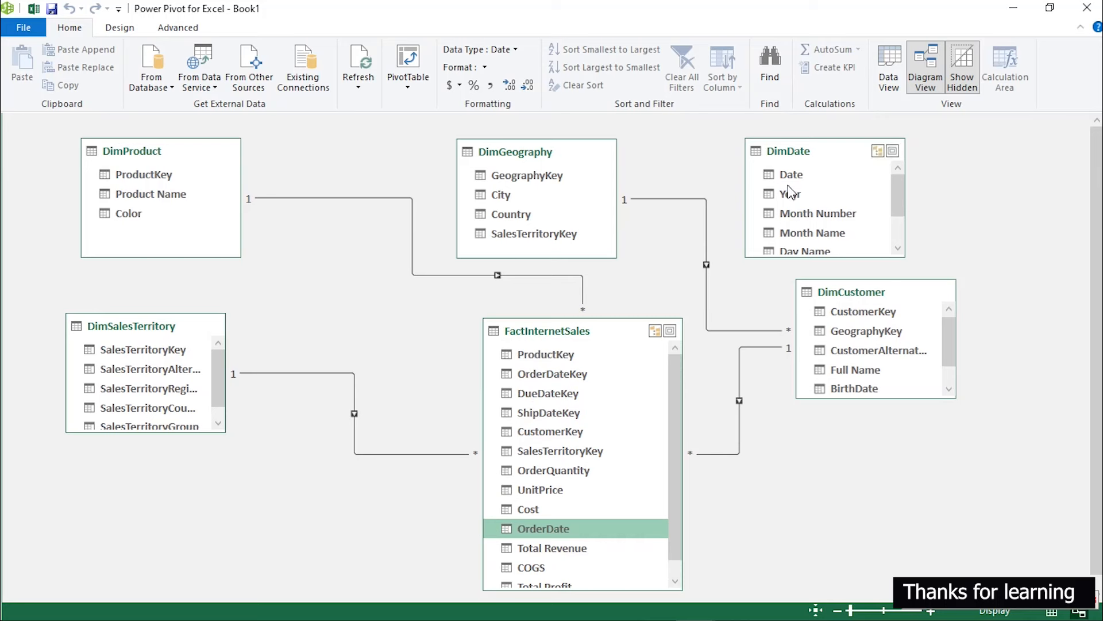
left_click(804, 175)
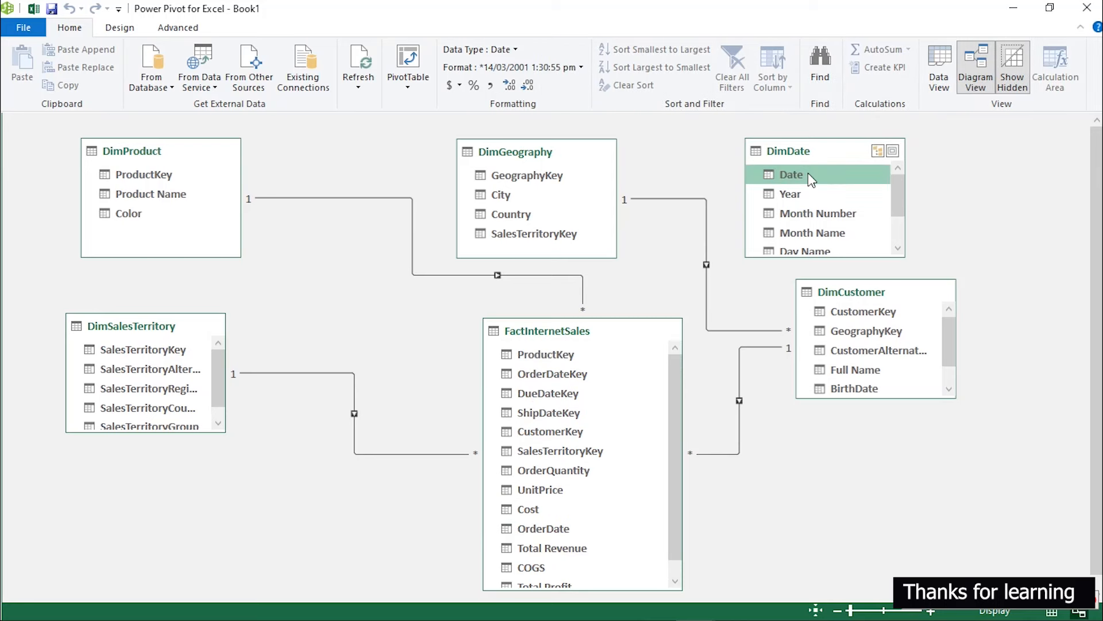
Step: Shift the FactInternetSales table slightly and relate its OrderDateKey to Date in DimDate
left_click_drag(589, 340, 594, 316)
left_click_drag(567, 377, 768, 213)
left_click(785, 339)
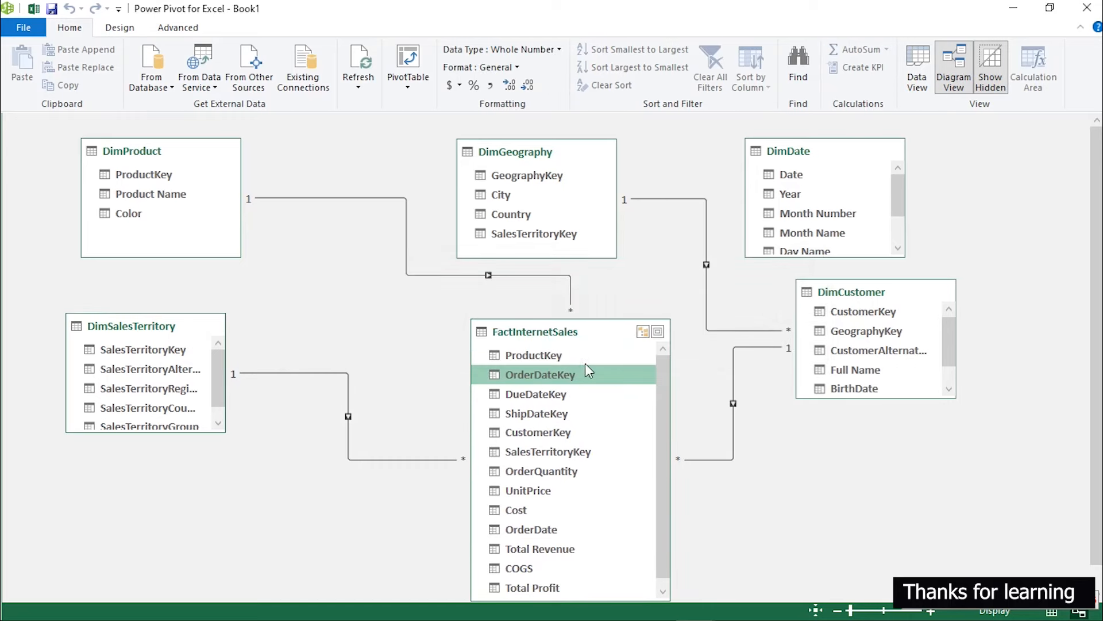
left_click_drag(582, 380, 788, 171)
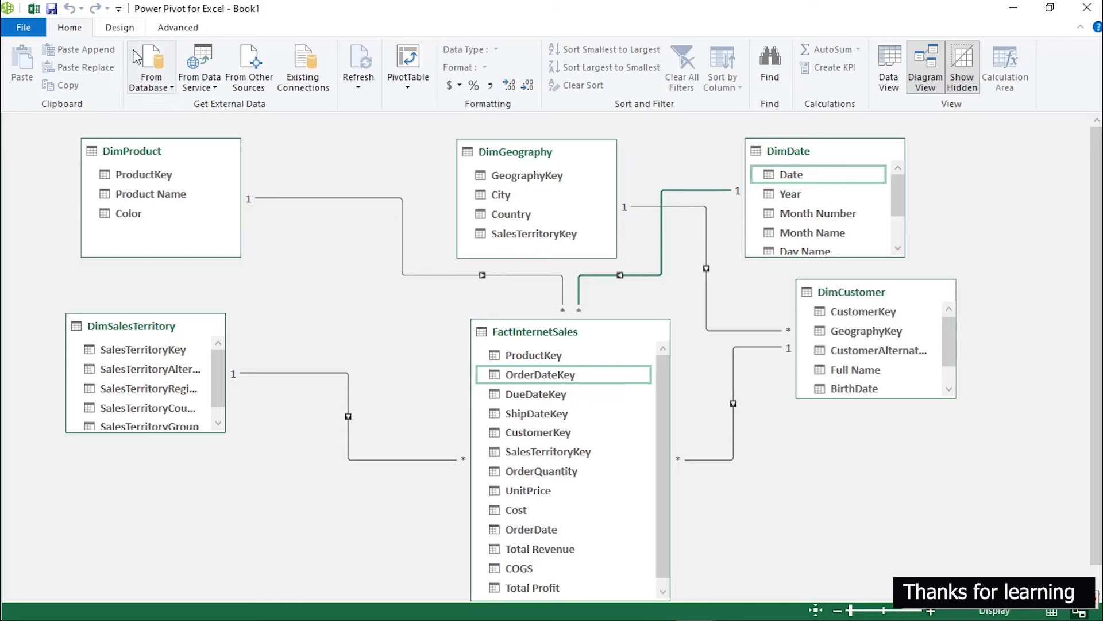
Step: Review the table relationships of the data model in Manage Relationships
left_click(118, 30)
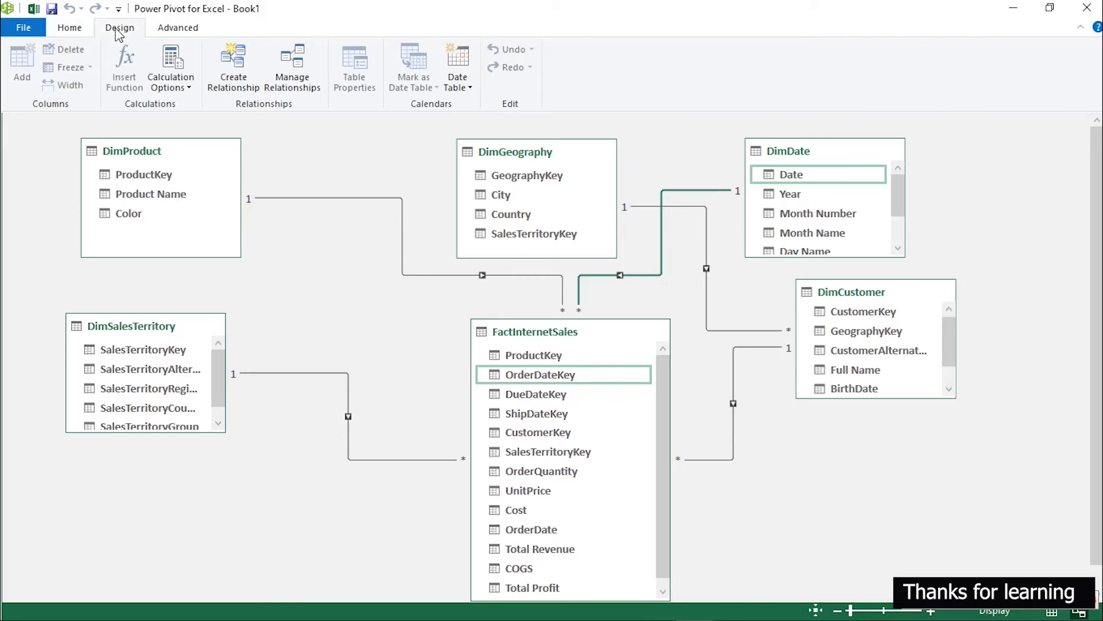
left_click(296, 69)
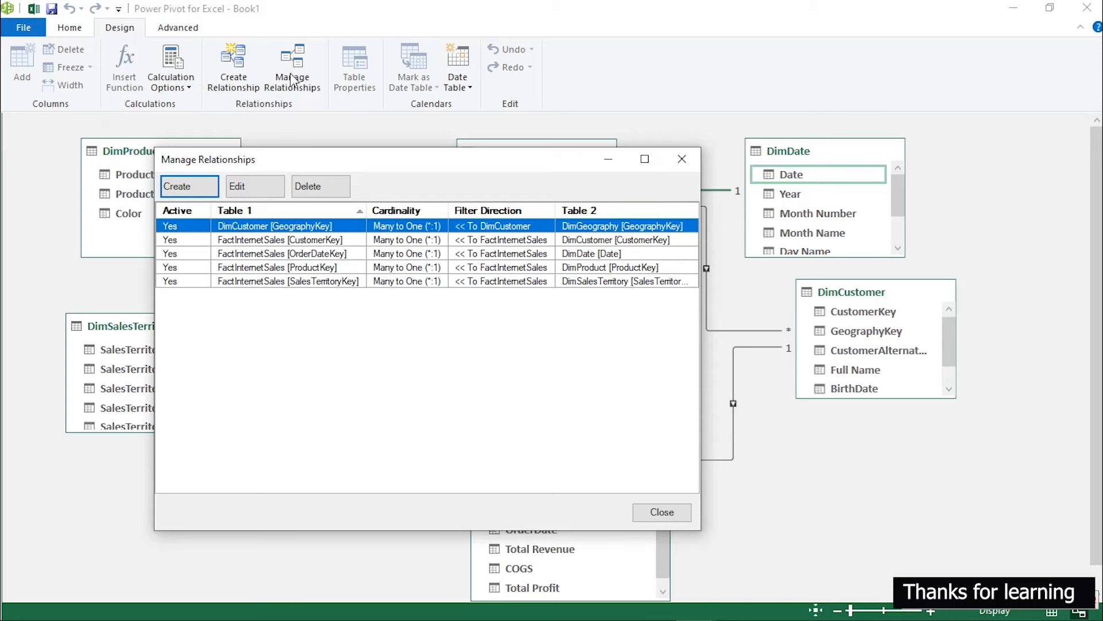
left_click(674, 175)
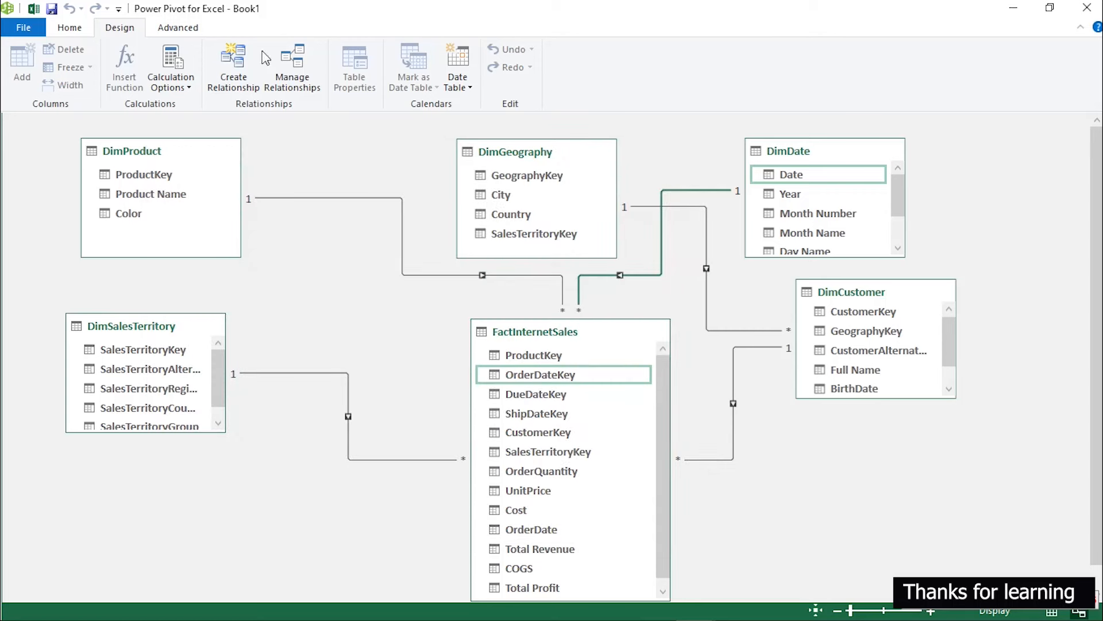
left_click(70, 27)
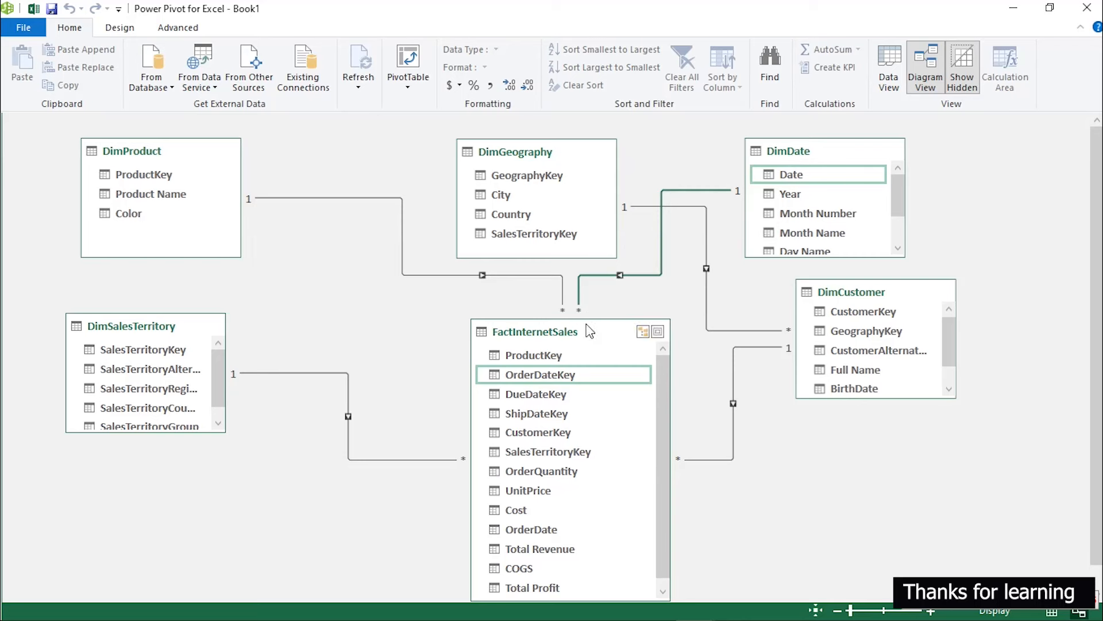
Step: Edit the relationship between FactInternetSales and DimDate to use OrderDate as the FactInternetSales column
right_click(632, 278)
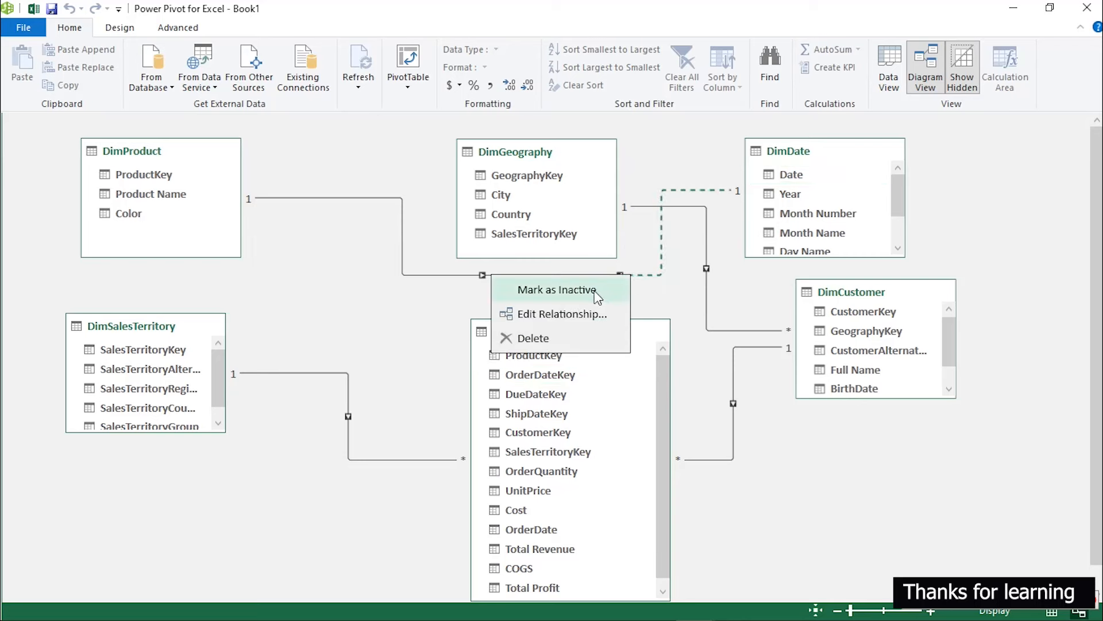
left_click(561, 315)
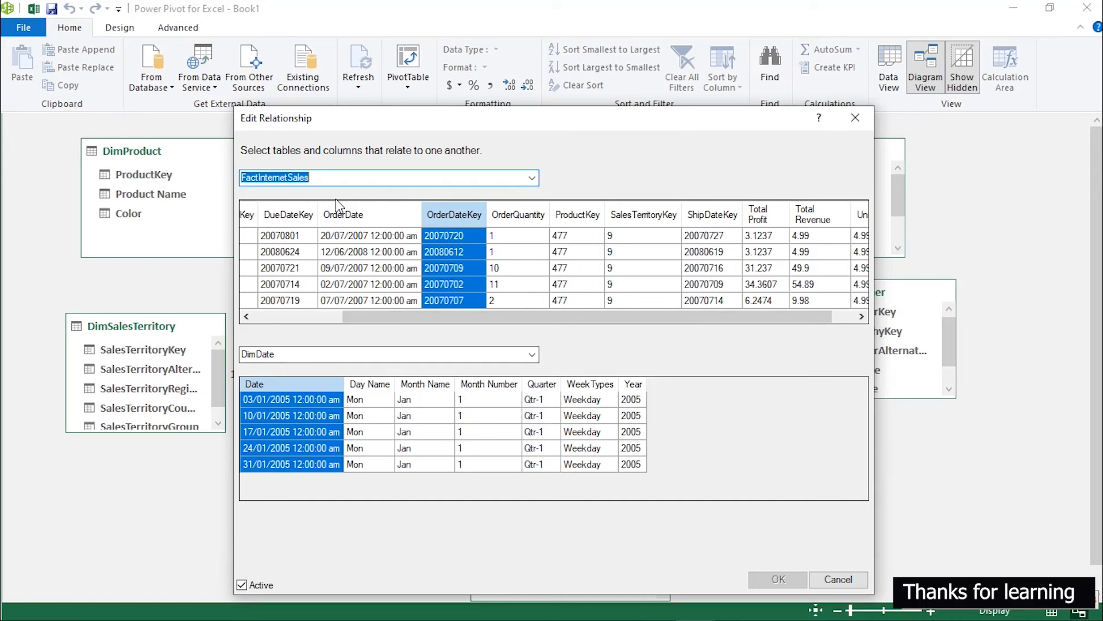
left_click_drag(437, 326, 322, 312)
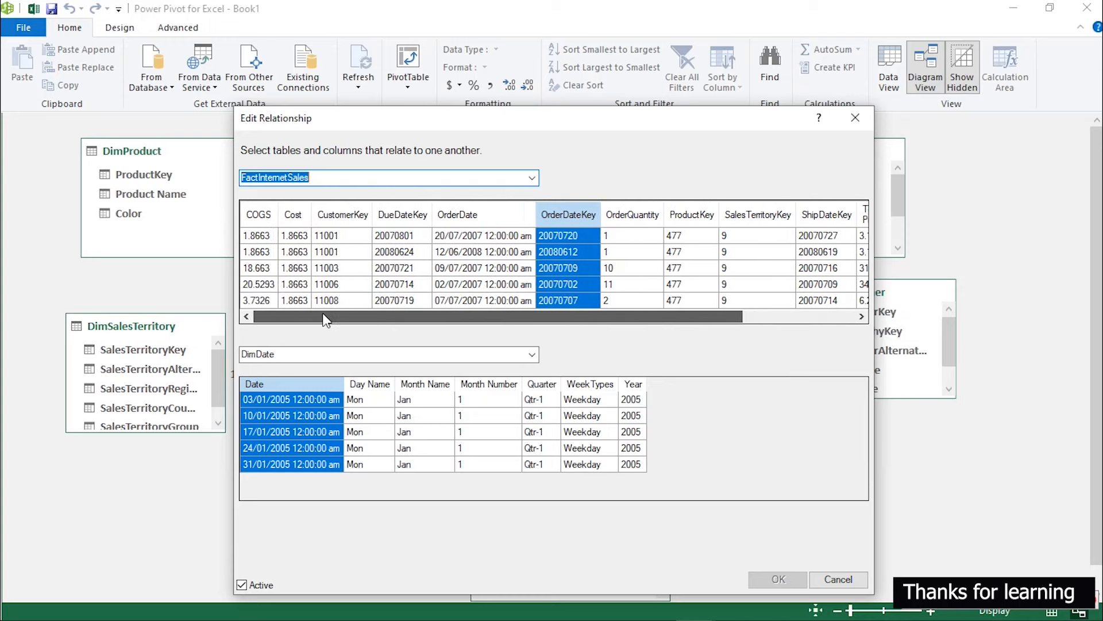
left_click(463, 217)
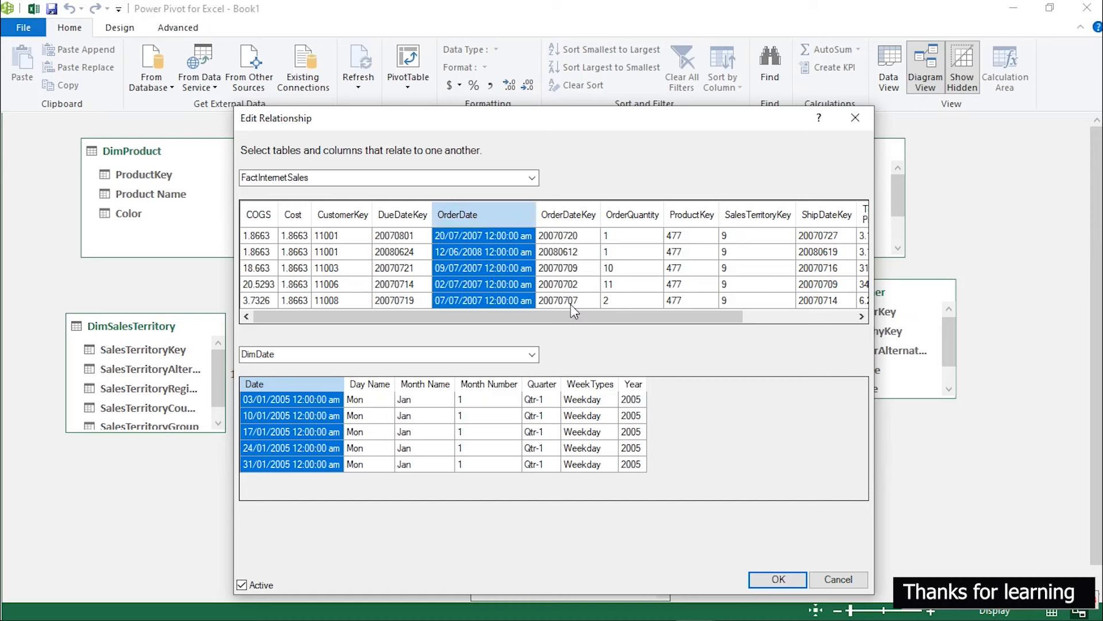
left_click(779, 579)
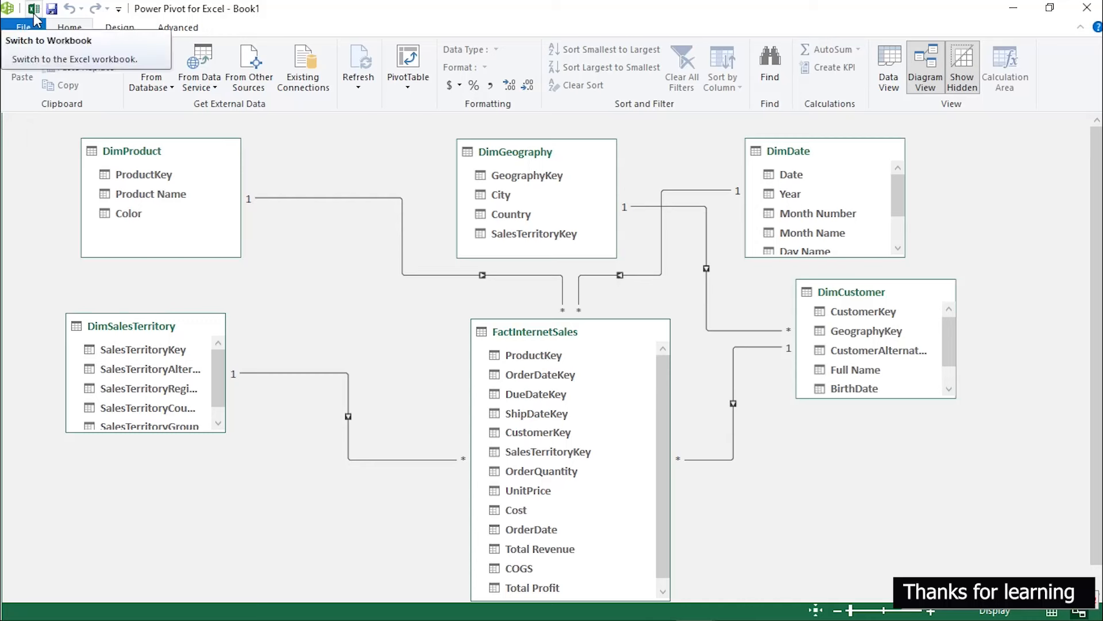
Step: Switch back to the Excel workbook and save it as YouTube Post Dashboard, an Excel Macro-Enabled Workbook, in the Adventure Works folder
left_click(7, 9)
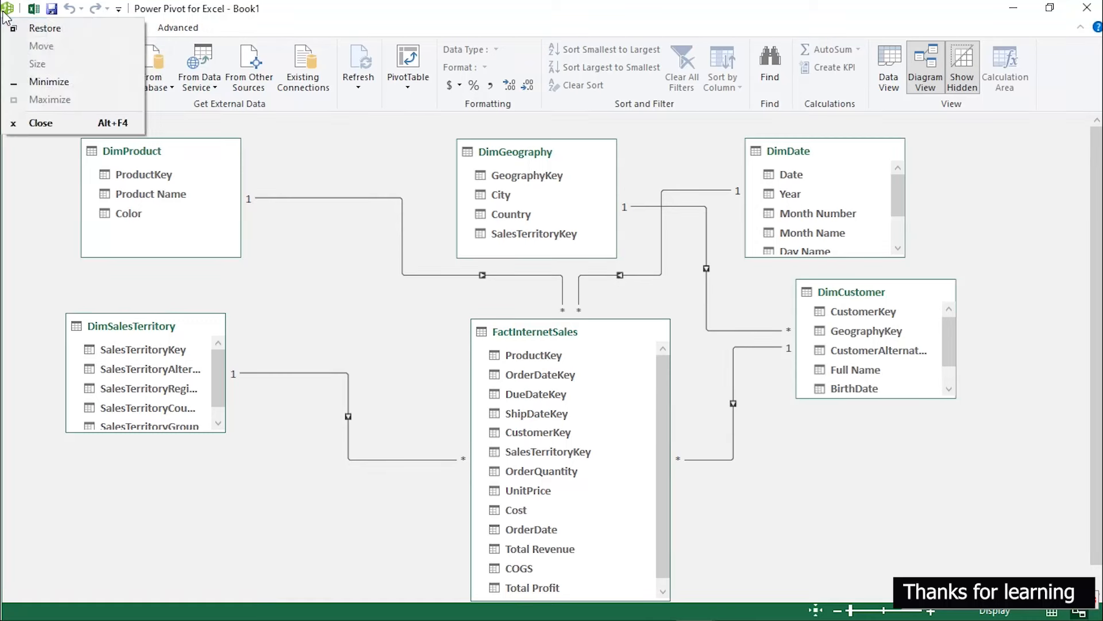
left_click(33, 11)
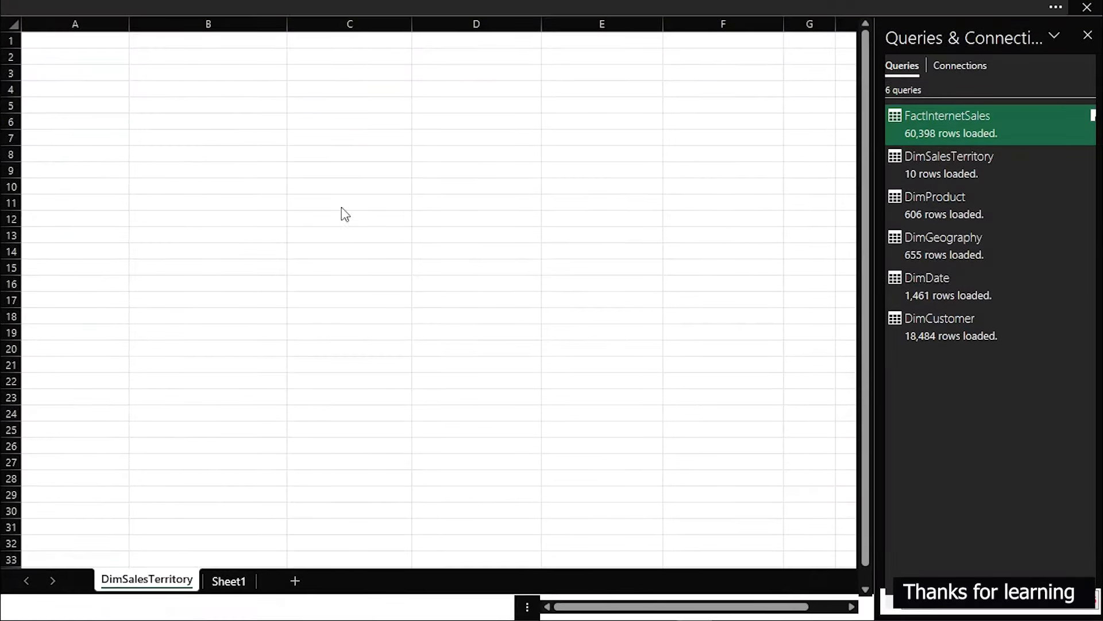
left_click(369, 228)
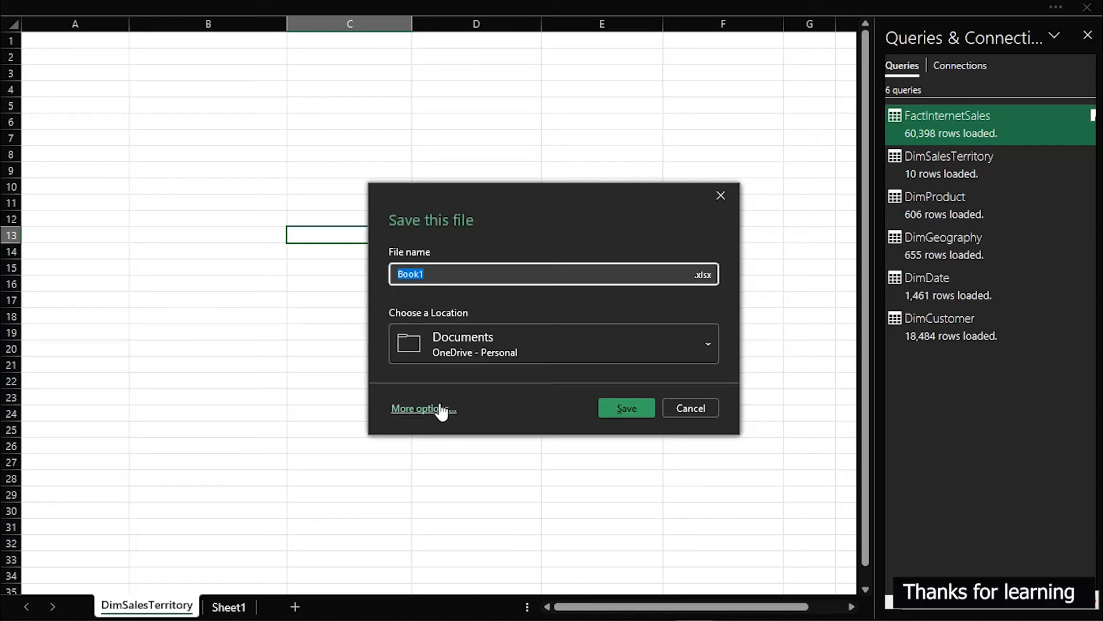
left_click(438, 409)
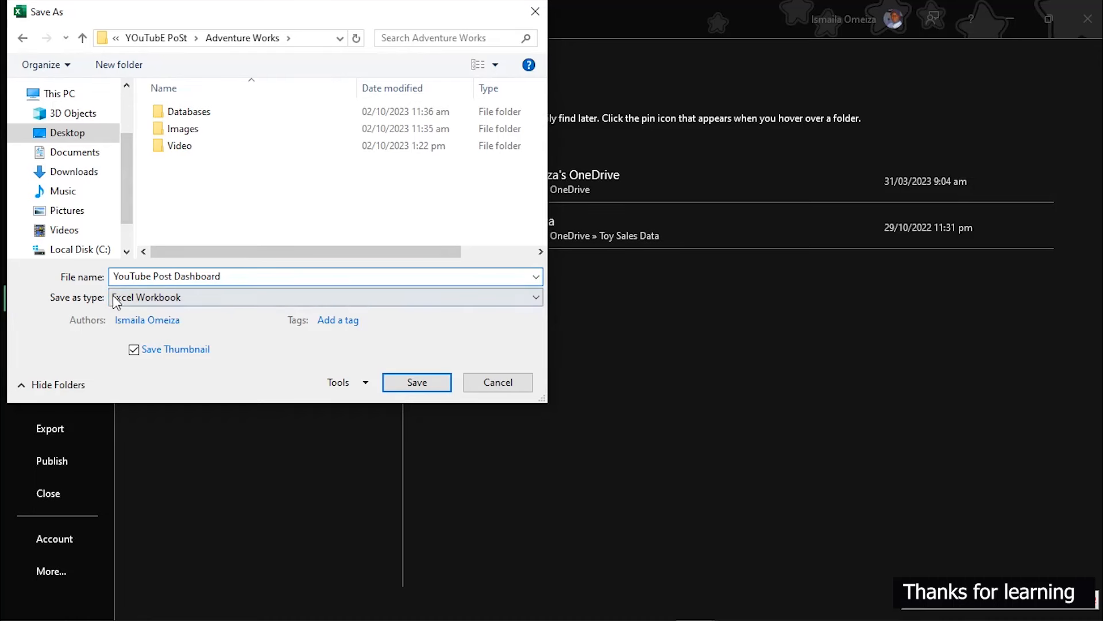
left_click(144, 303)
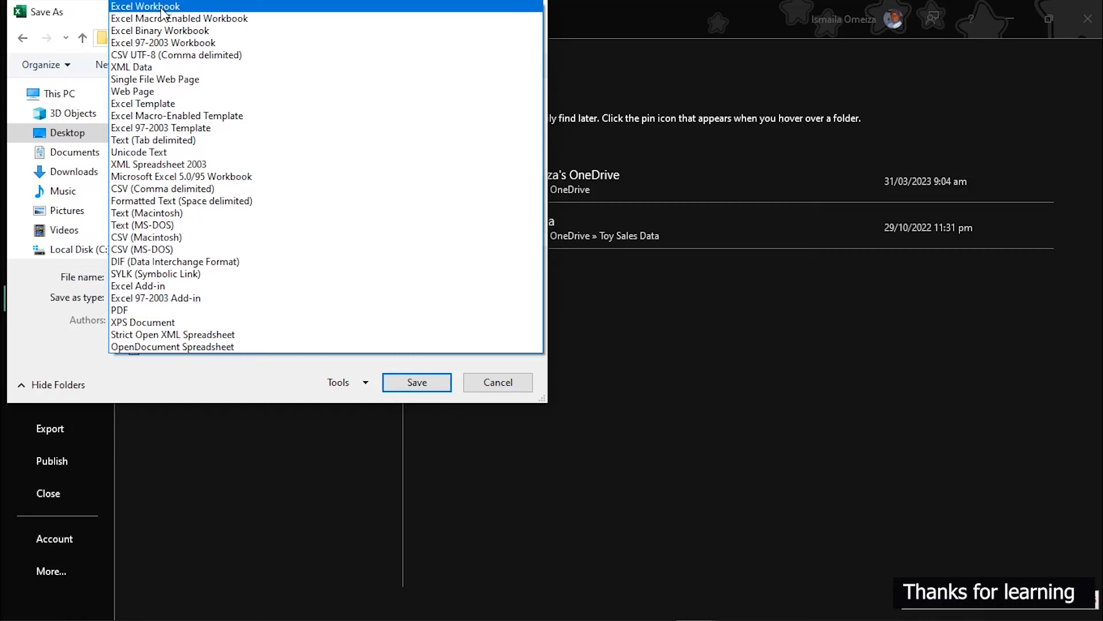
left_click(204, 23)
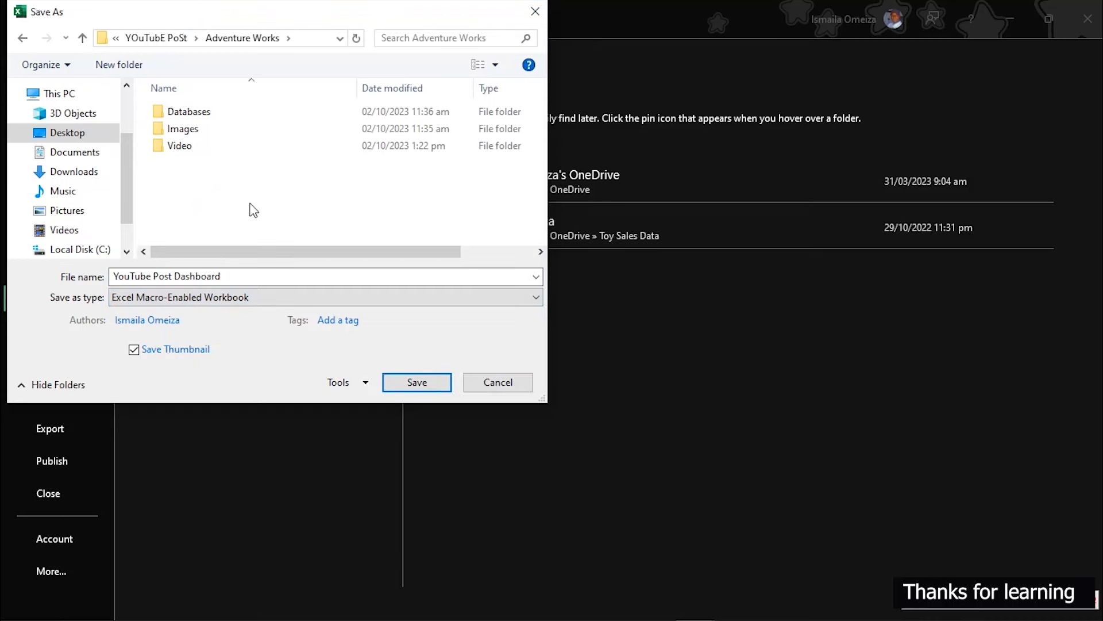
left_click(418, 383)
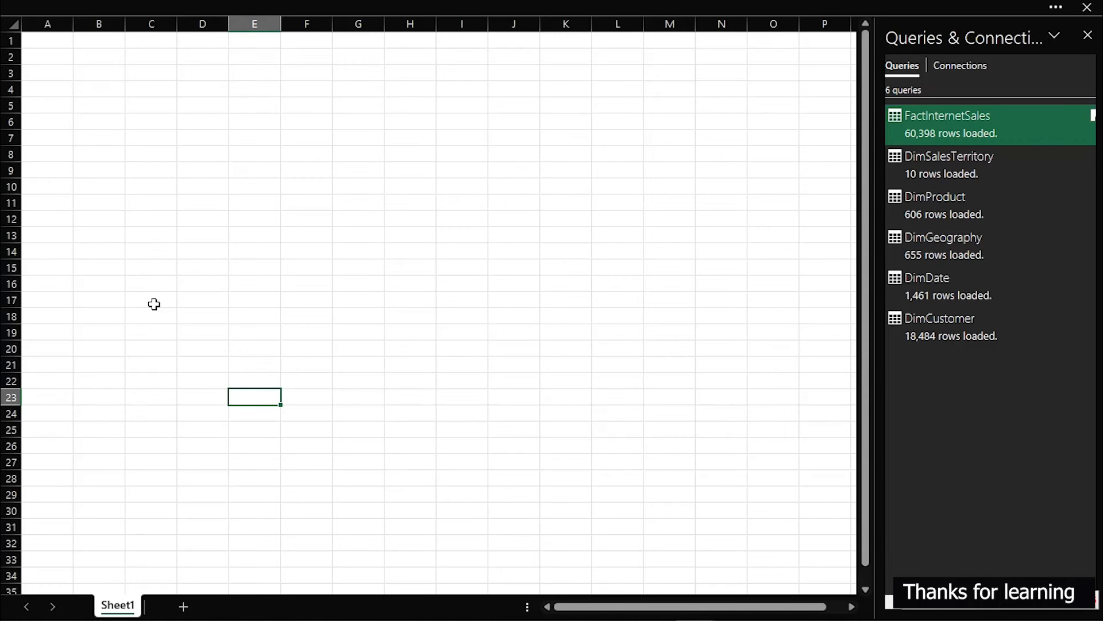
Step: Close the Queries & Connections pane and rename Sheet1 to Analysis
left_click(1087, 35)
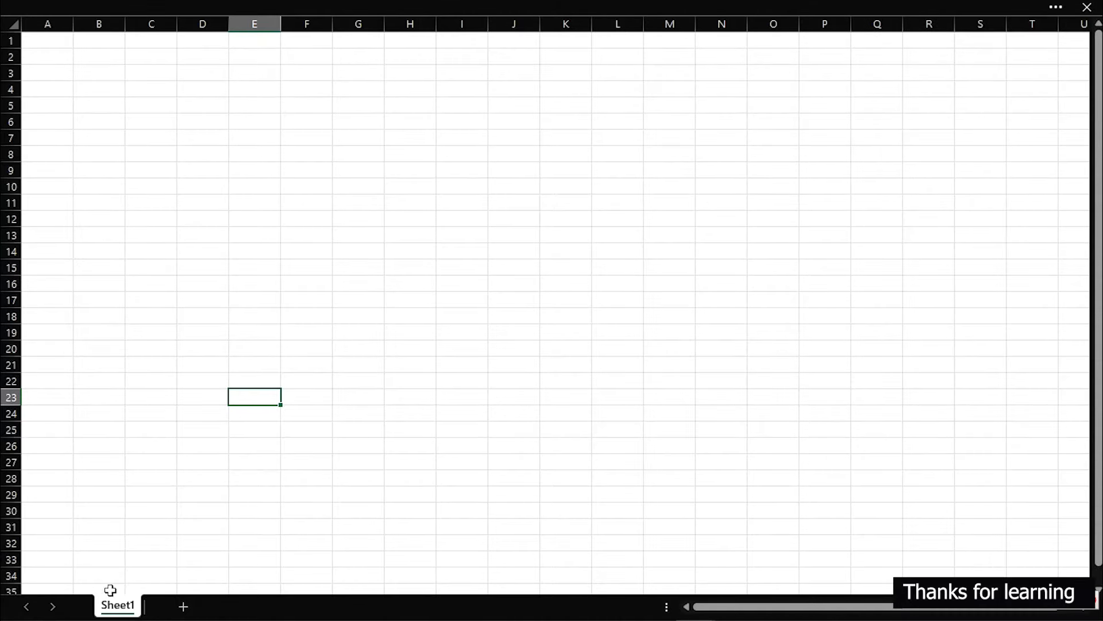
double_click(119, 607)
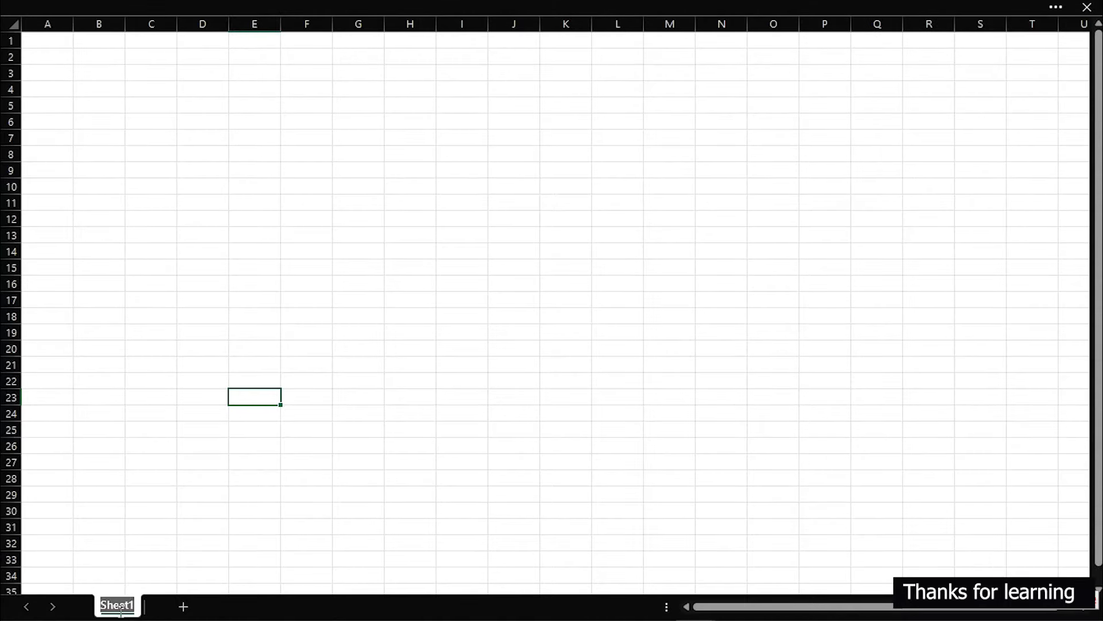
type("Alna")
key("BackSpace")
key("BackSpace")
key("BackSpace")
type("nalysis")
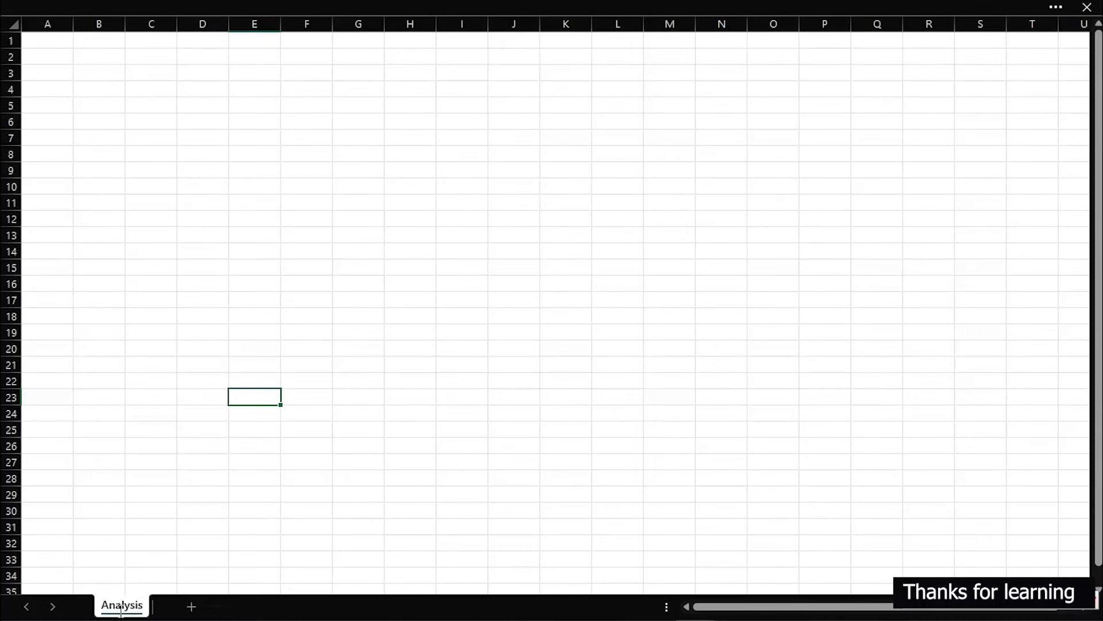
key("Return")
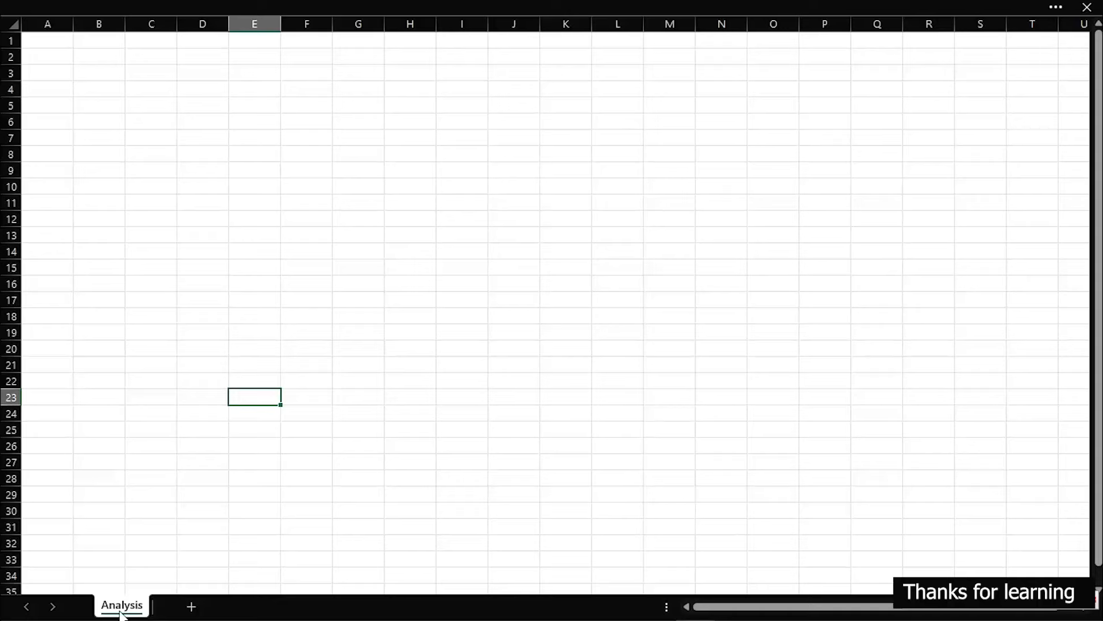
Step: Add a new worksheet after Analysis and name it Dashboard
left_click(191, 607)
double_click(181, 605)
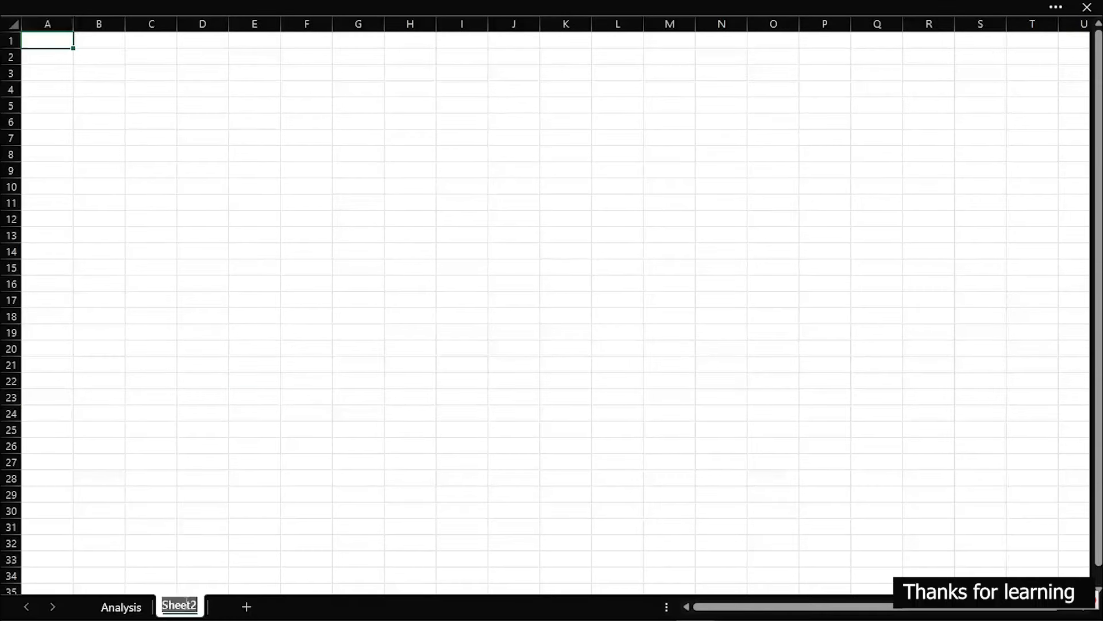
type("Dashboard")
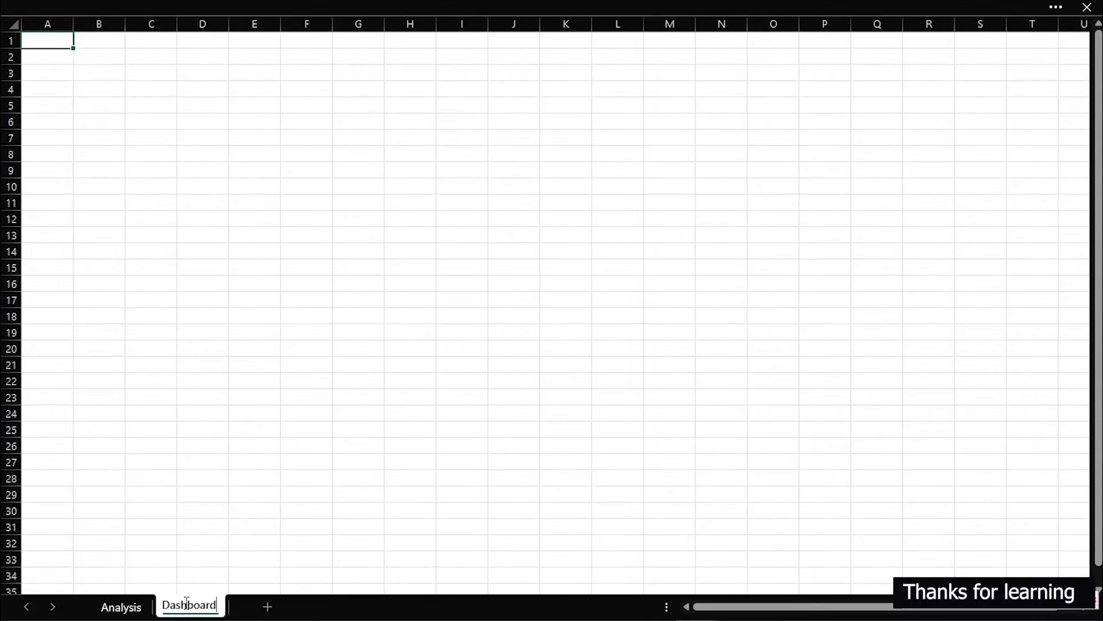
key("Return")
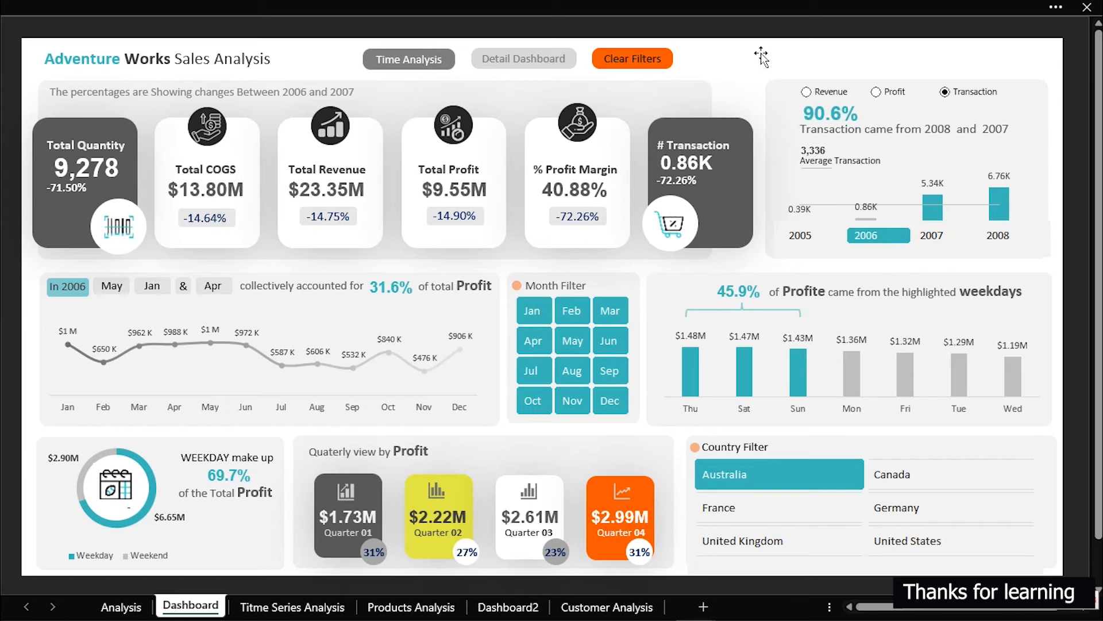
Step: Clear all filters on the finished sales dashboard and view its figures for 2007
left_click(645, 61)
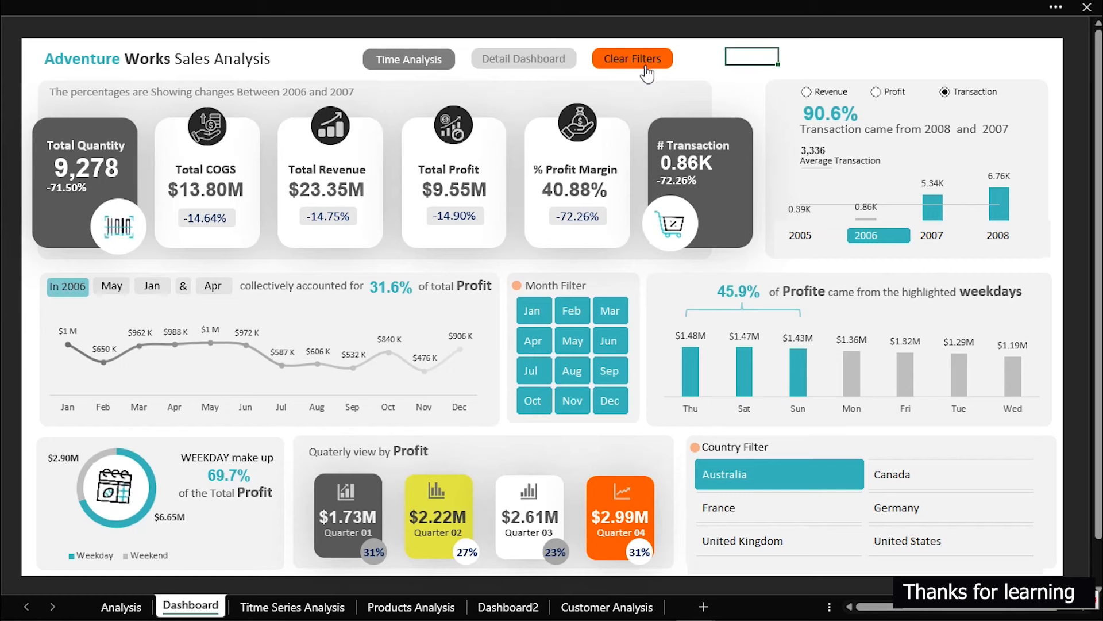
left_click(646, 60)
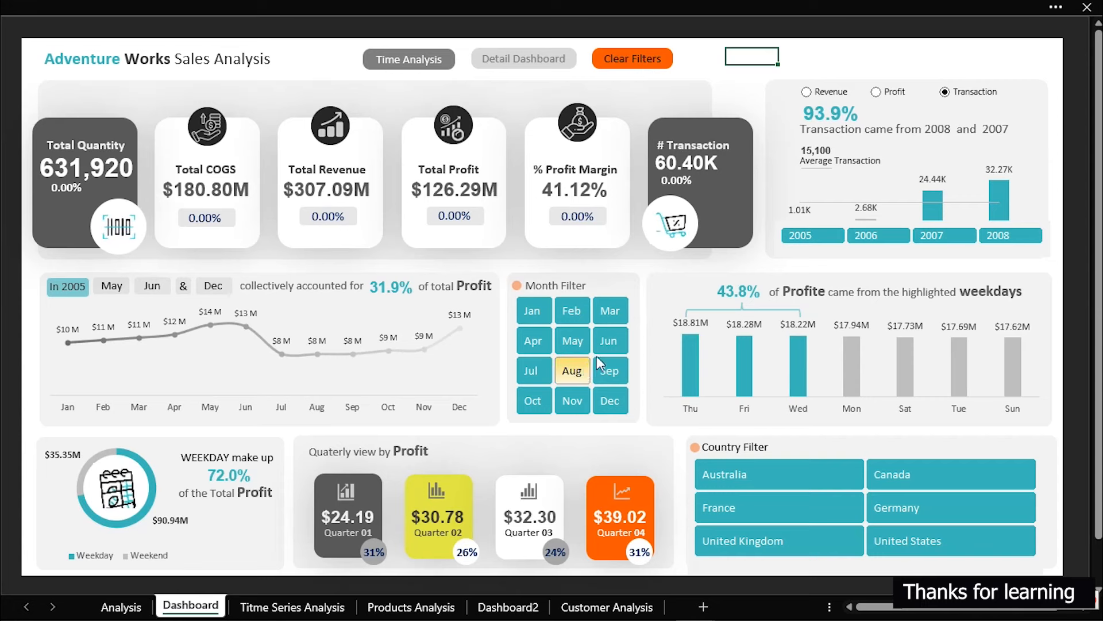
left_click(939, 233)
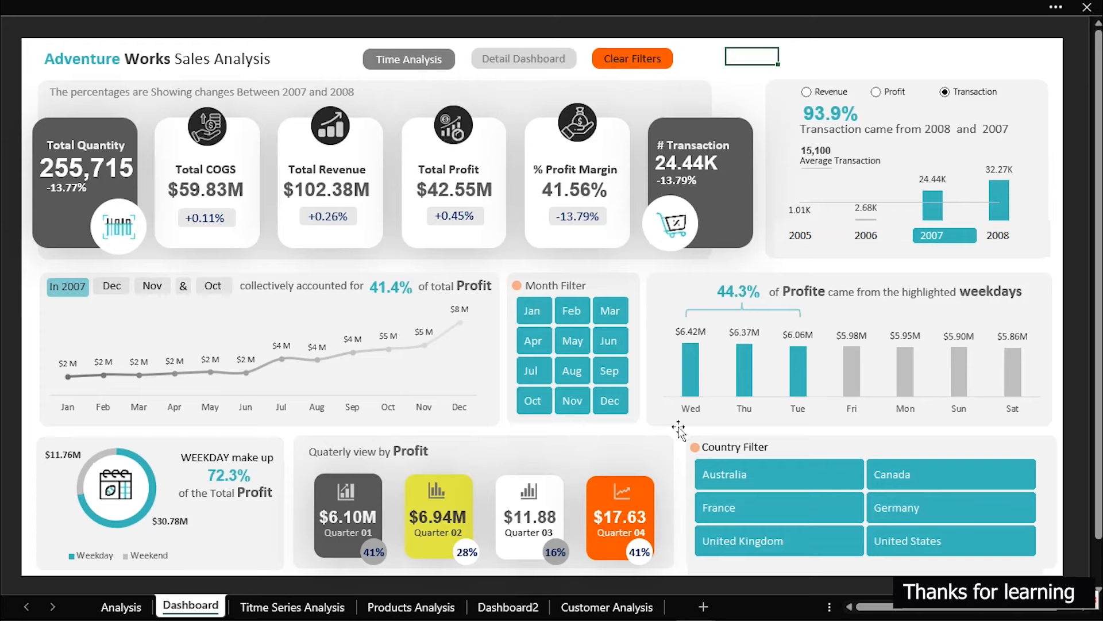
Step: View the Detail Dashboard filtered to Canada and return to the Time Analysis dashboard
left_click(523, 60)
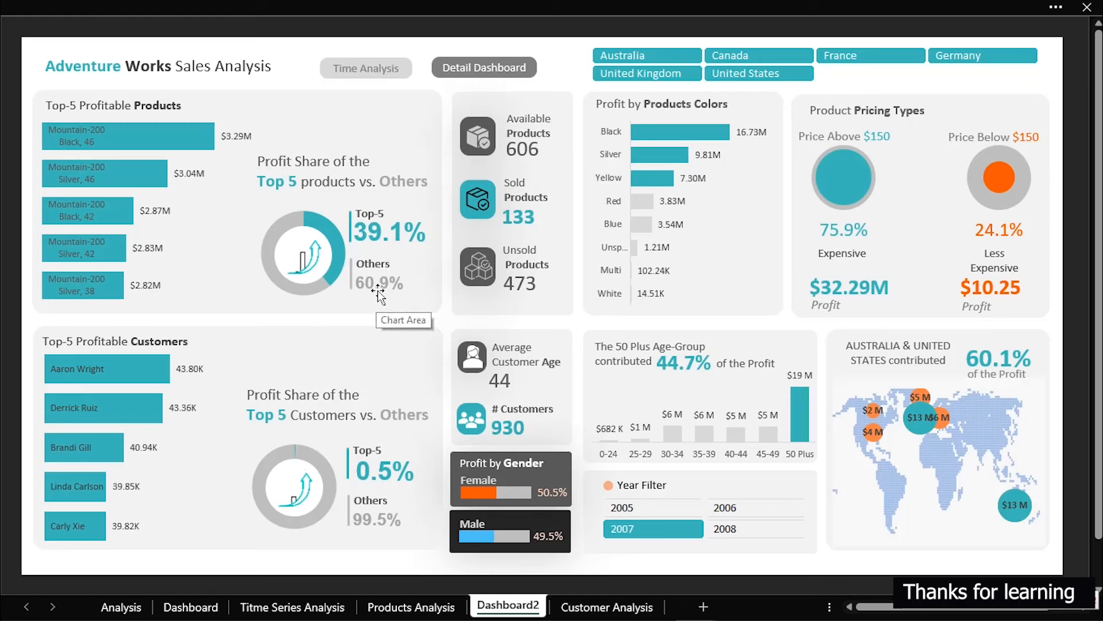
left_click(731, 54)
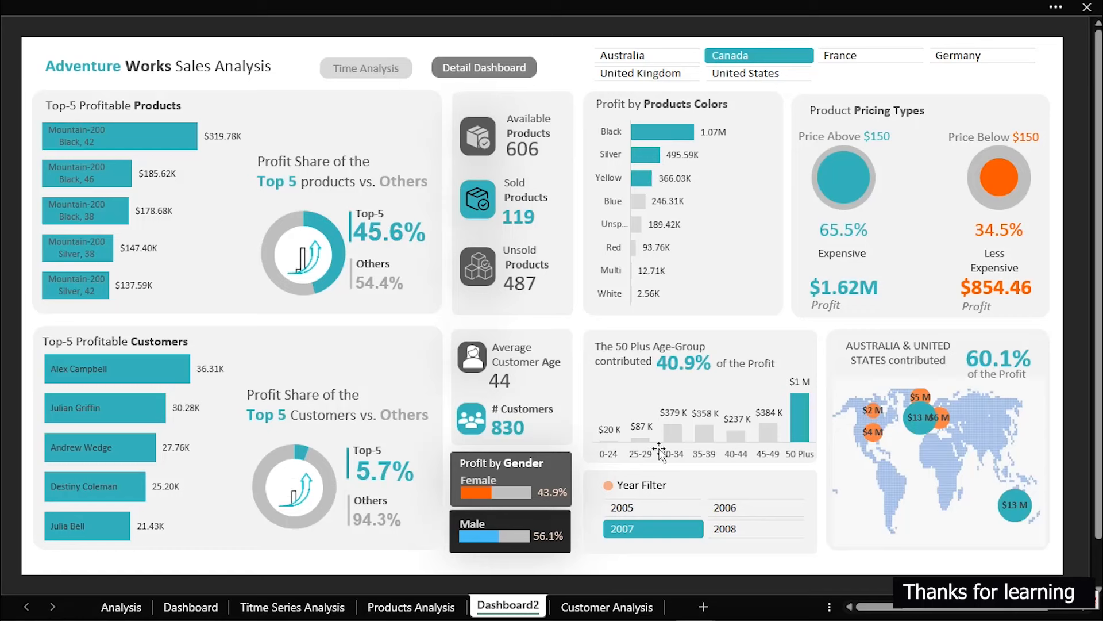
mouse_move(798, 427)
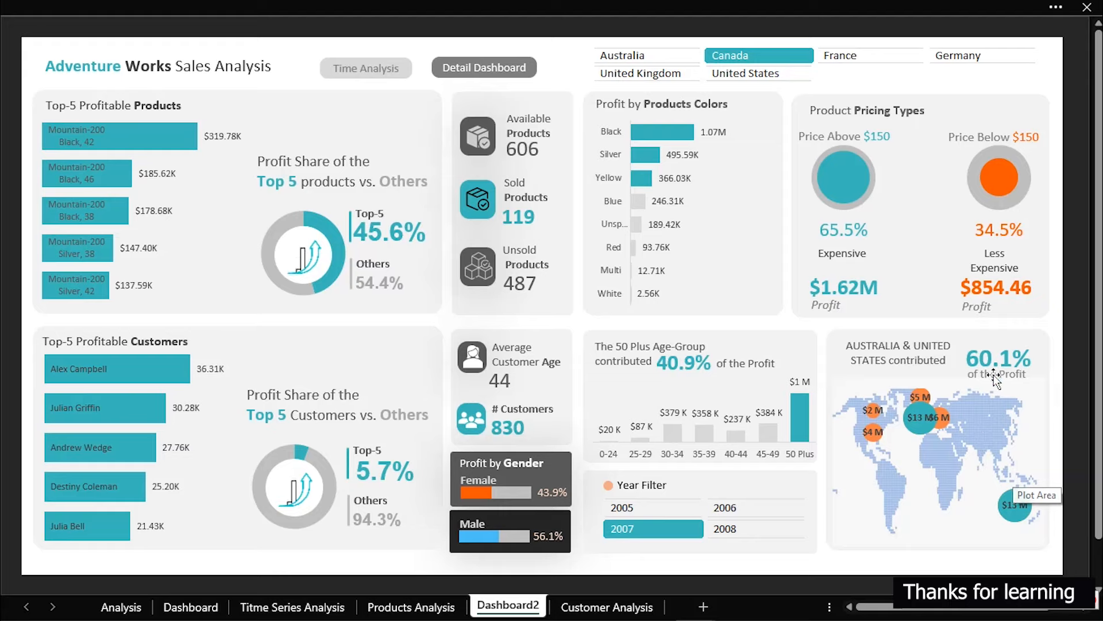
left_click(380, 70)
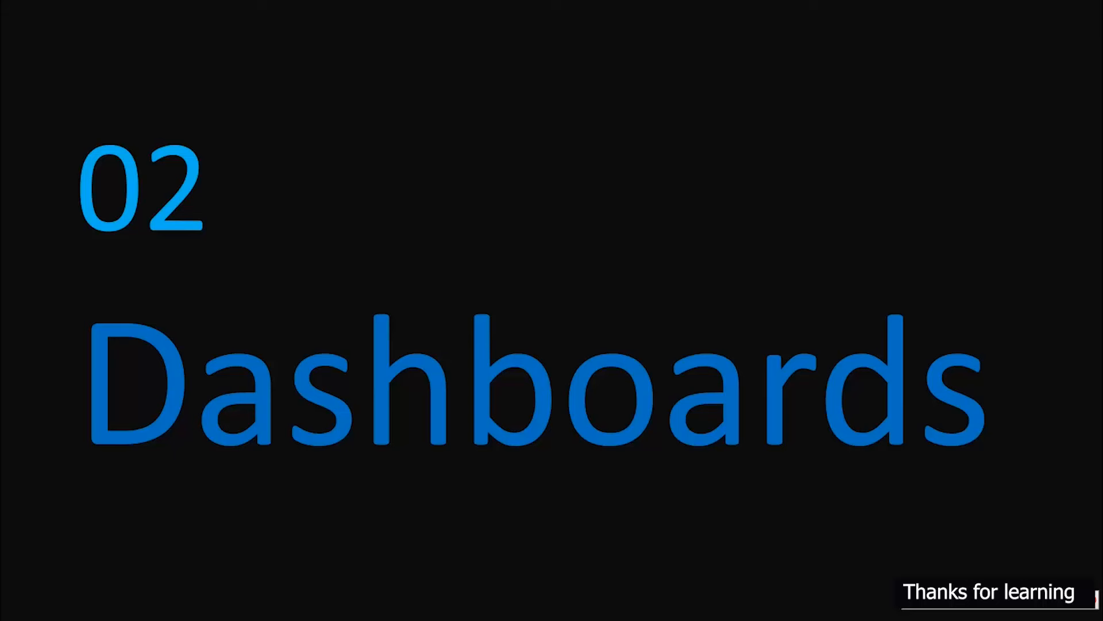
left_click(694, 448)
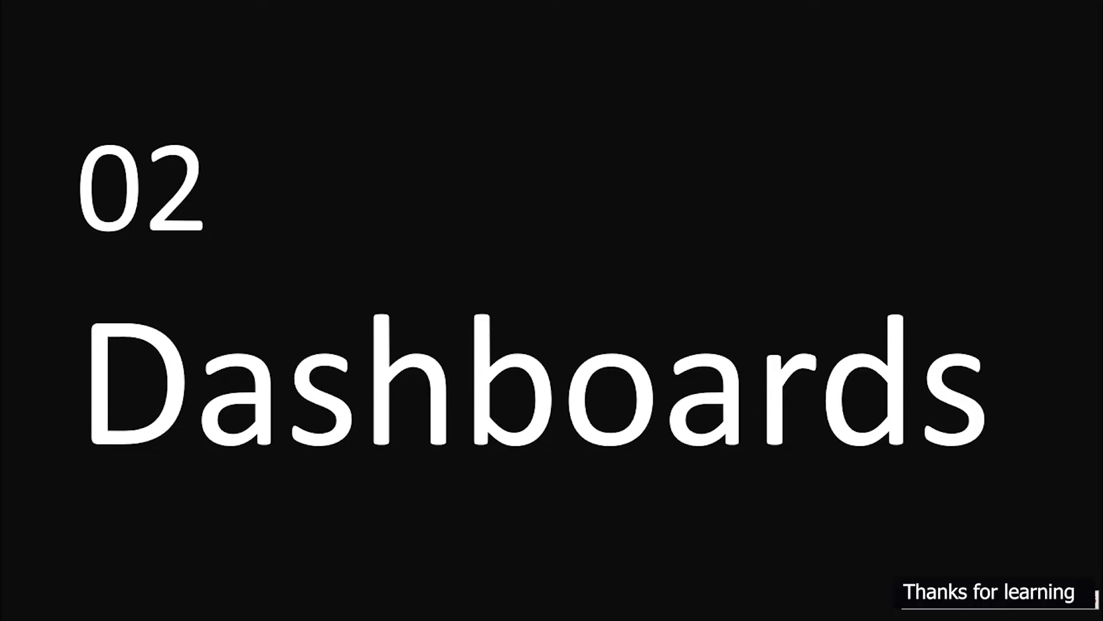
key("Right")
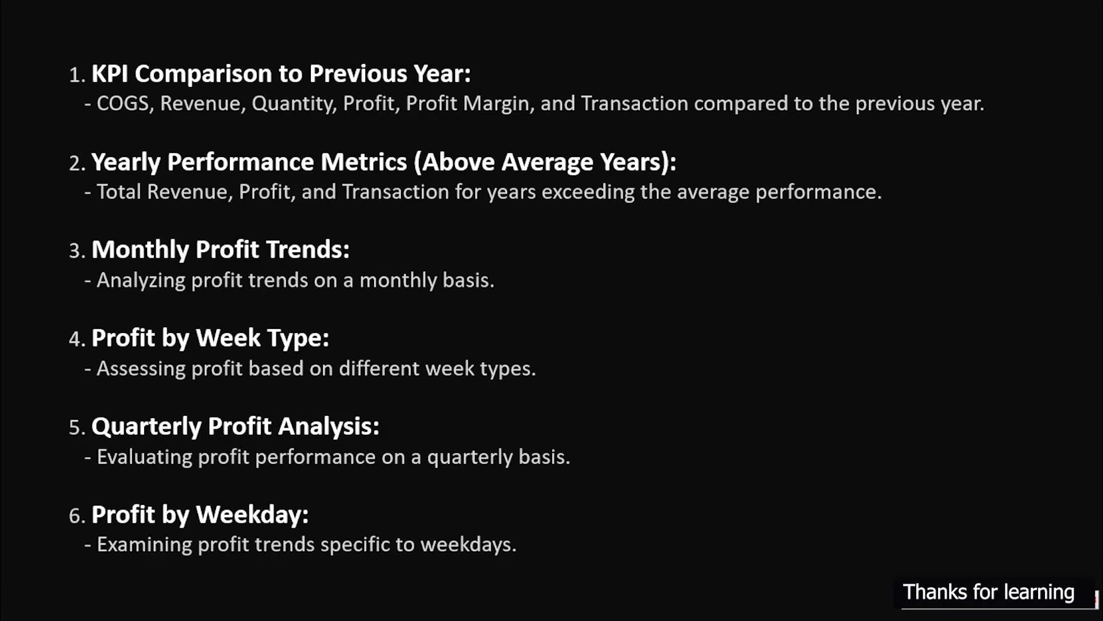
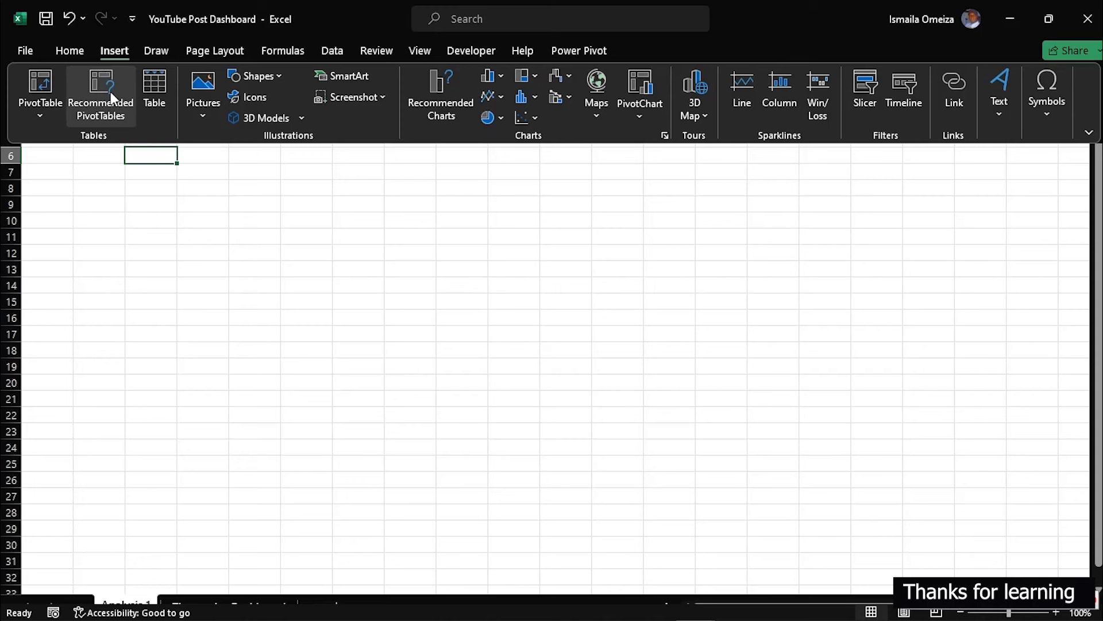
Step: Insert a PivotTable from the Data Model at cell C7 of the existing Analysis 1 worksheet
left_click(39, 115)
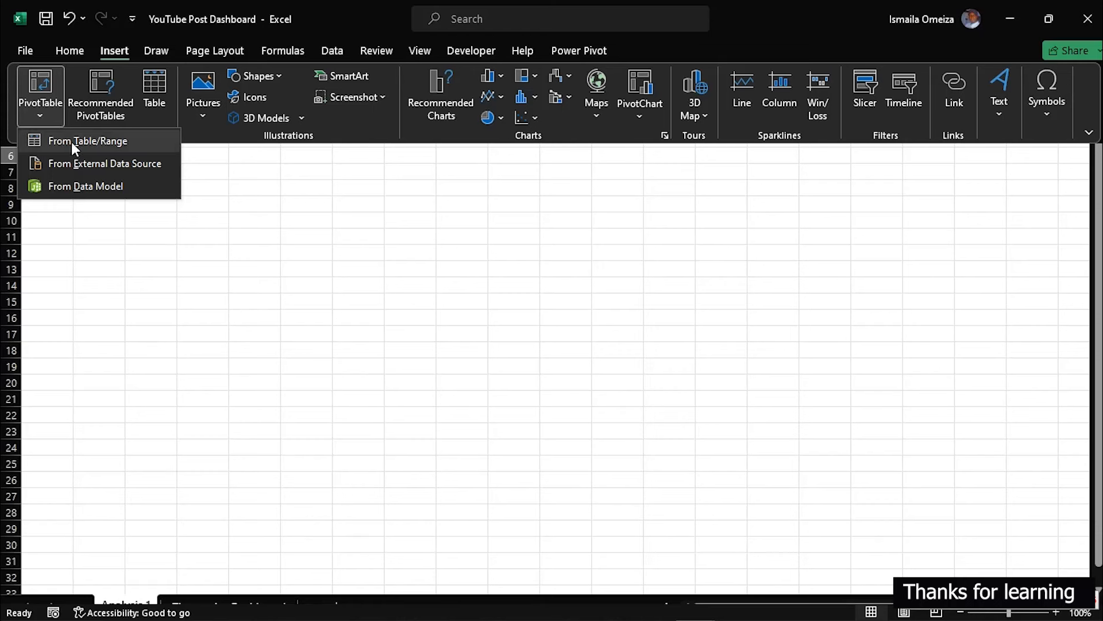
left_click(95, 192)
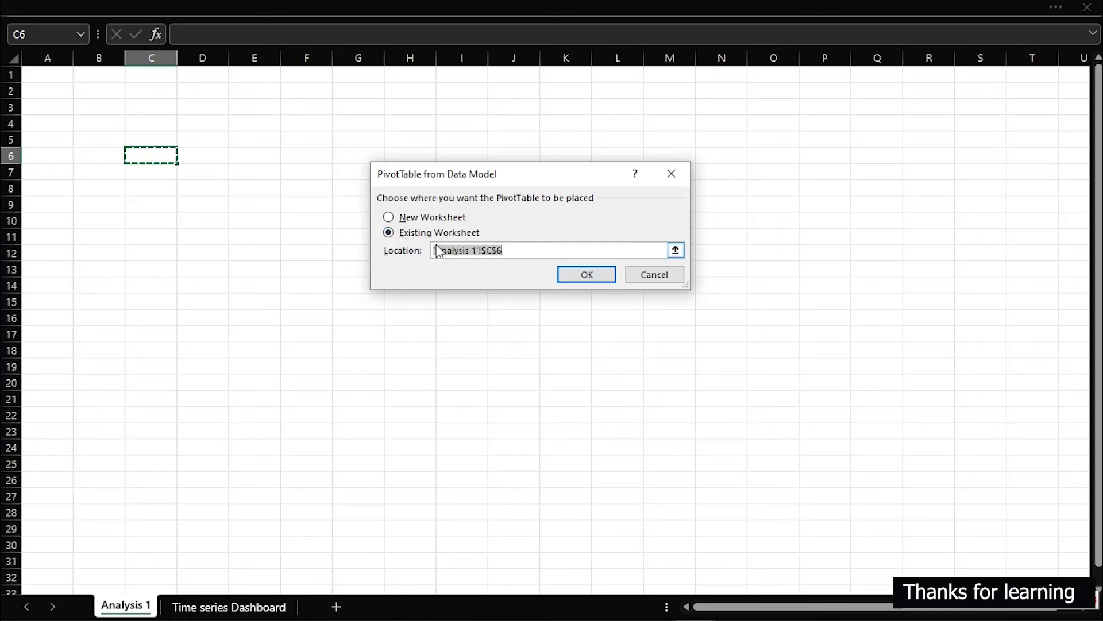
left_click(131, 175)
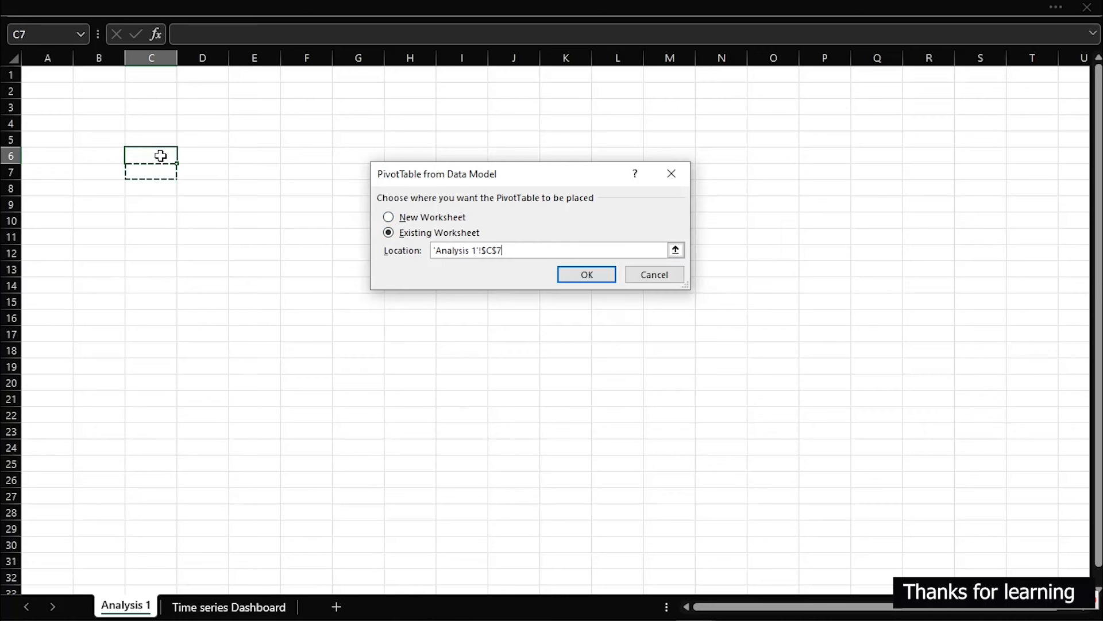
left_click(150, 172)
left_click(592, 278)
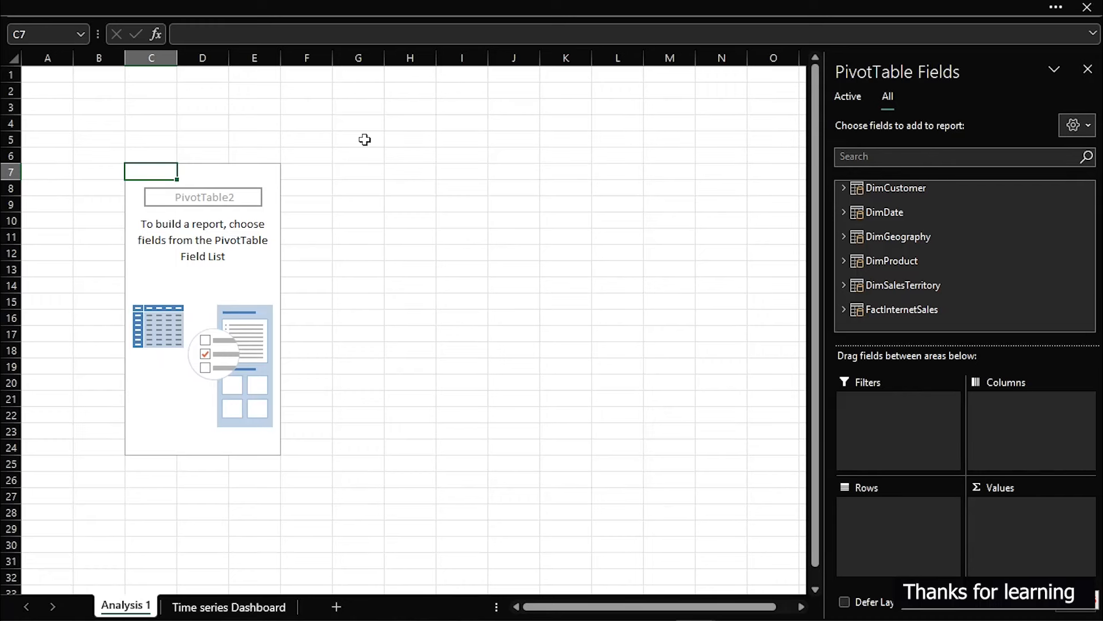
Step: Create a blank query and name it All Measures
left_click(212, 5)
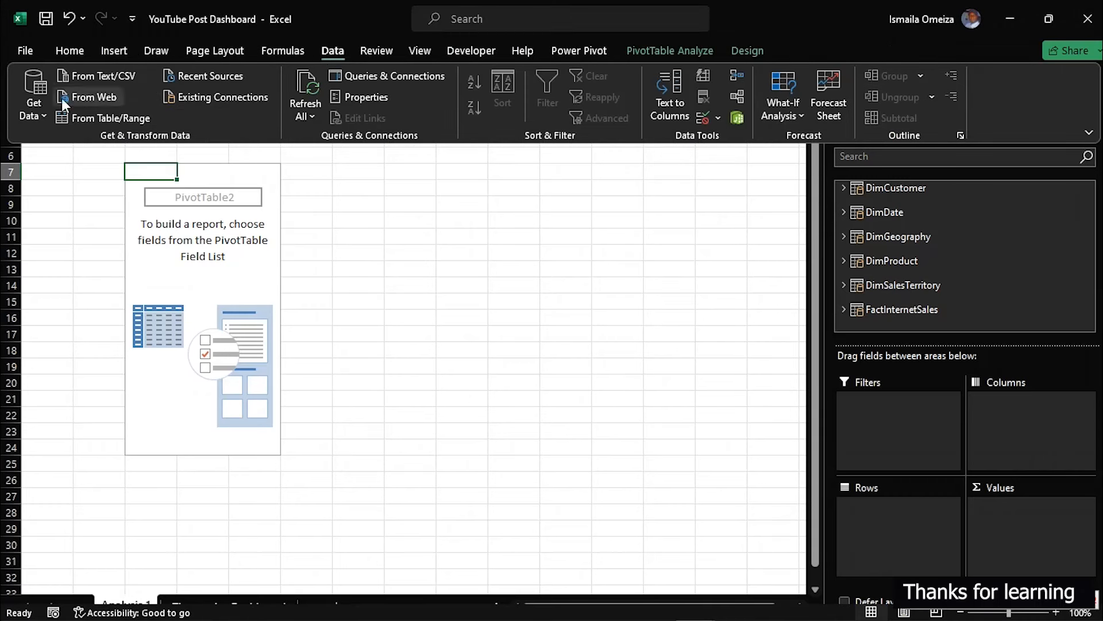
left_click(45, 113)
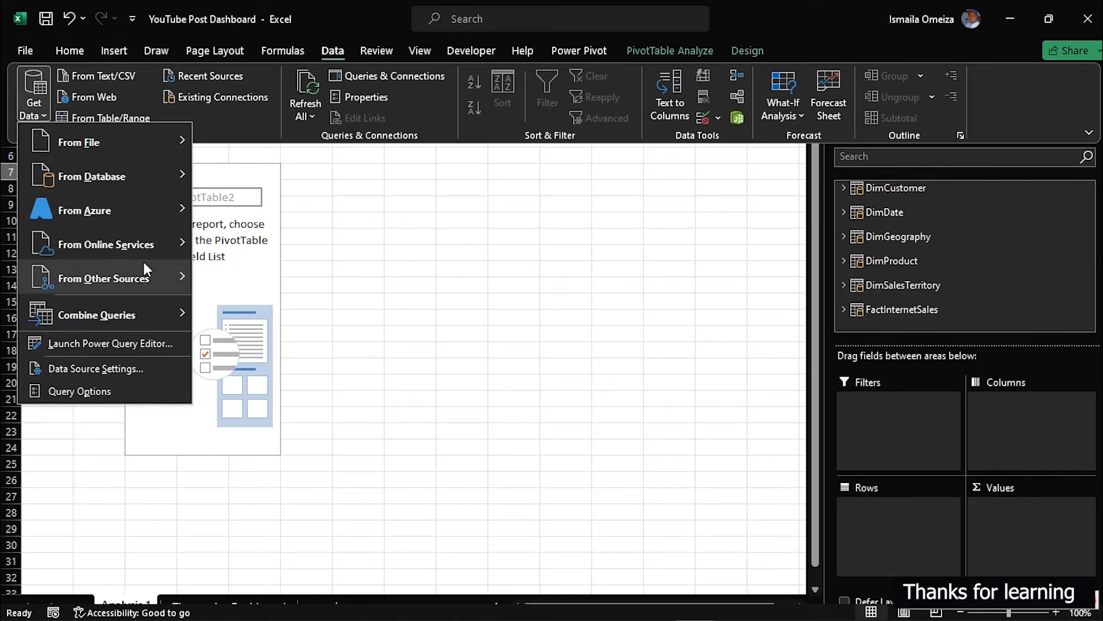
mouse_move(141, 282)
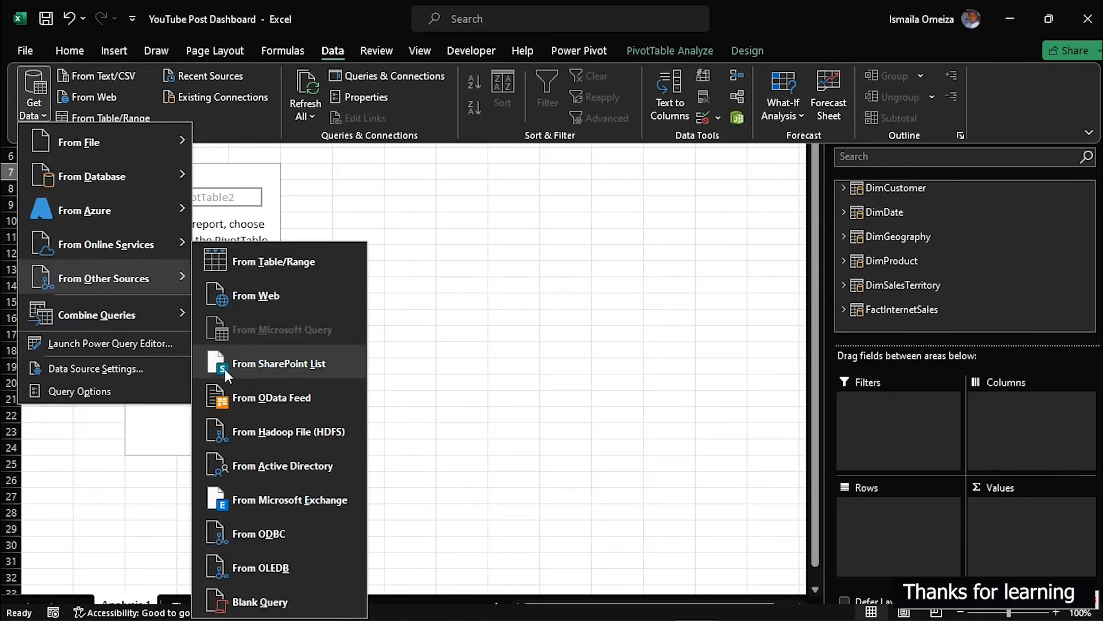
left_click(260, 601)
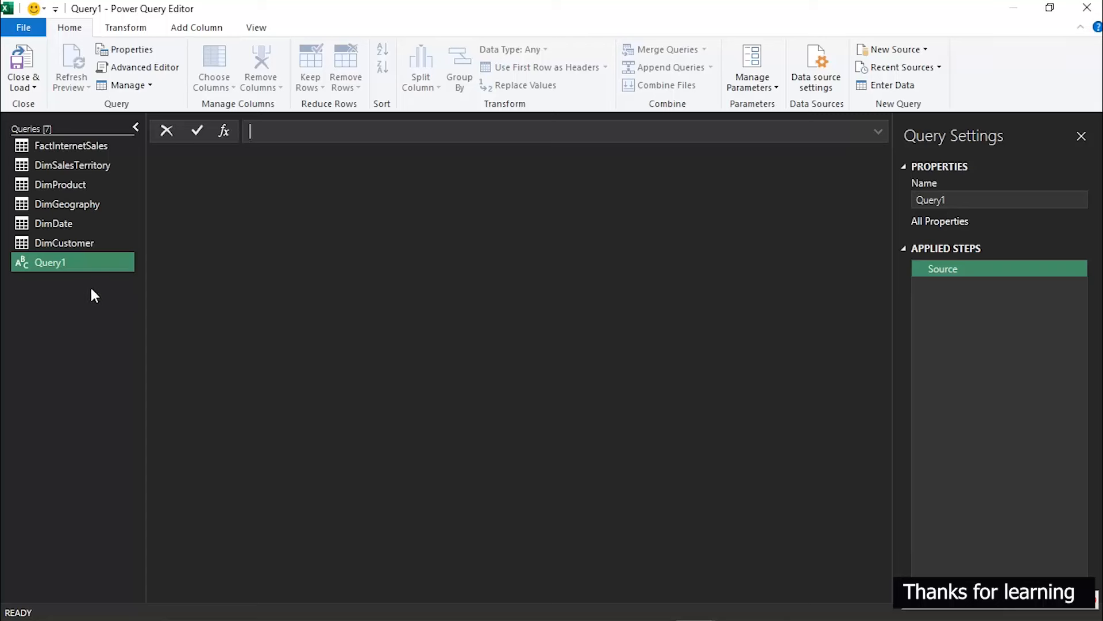
double_click(61, 261)
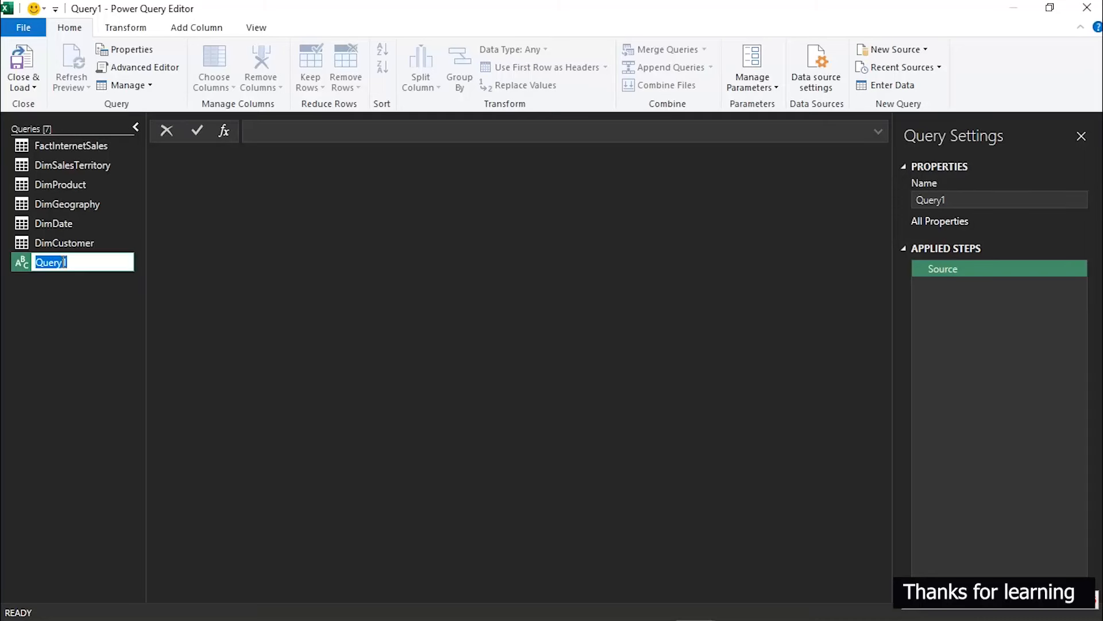
type("All Measures")
key("Return")
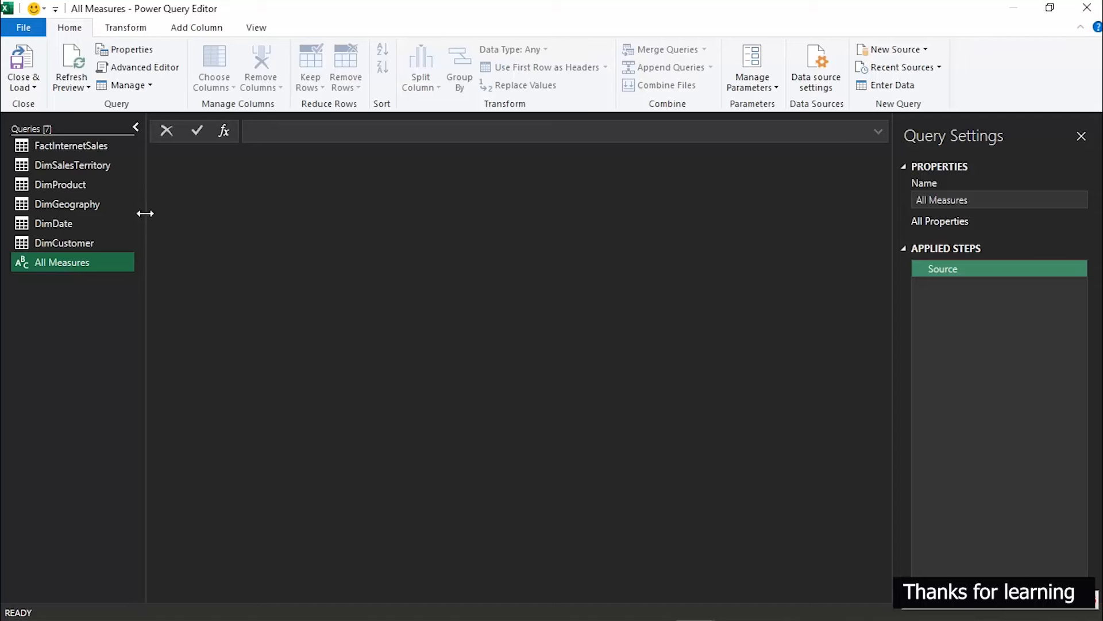
Step: Load the All Measures query as a connection only, add it to the Data Model, and dismiss the queries list
left_click(29, 88)
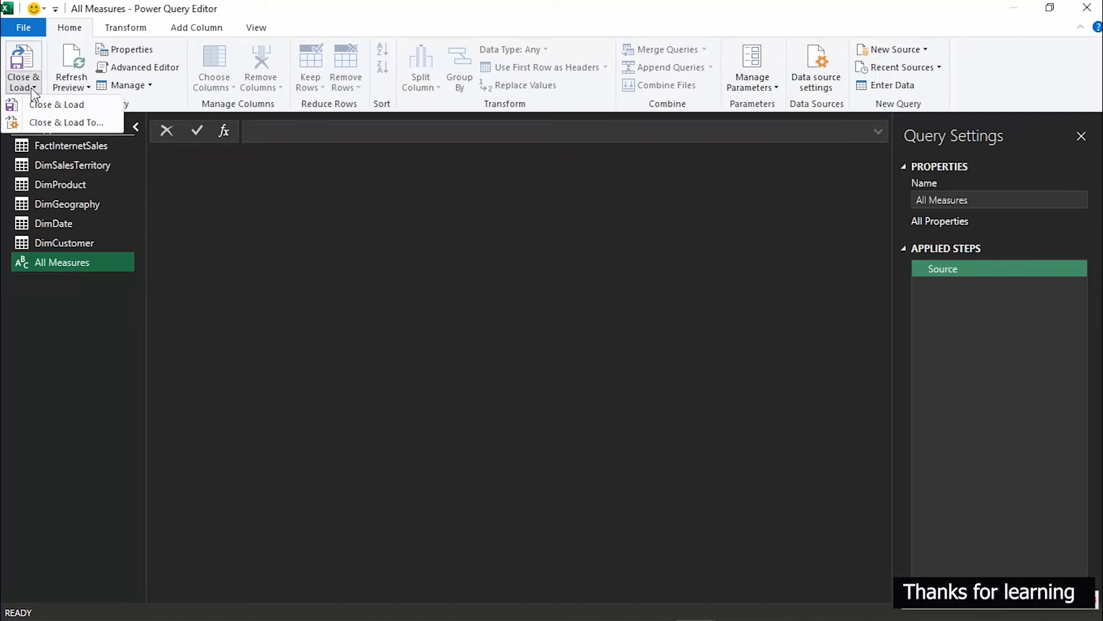
left_click(53, 122)
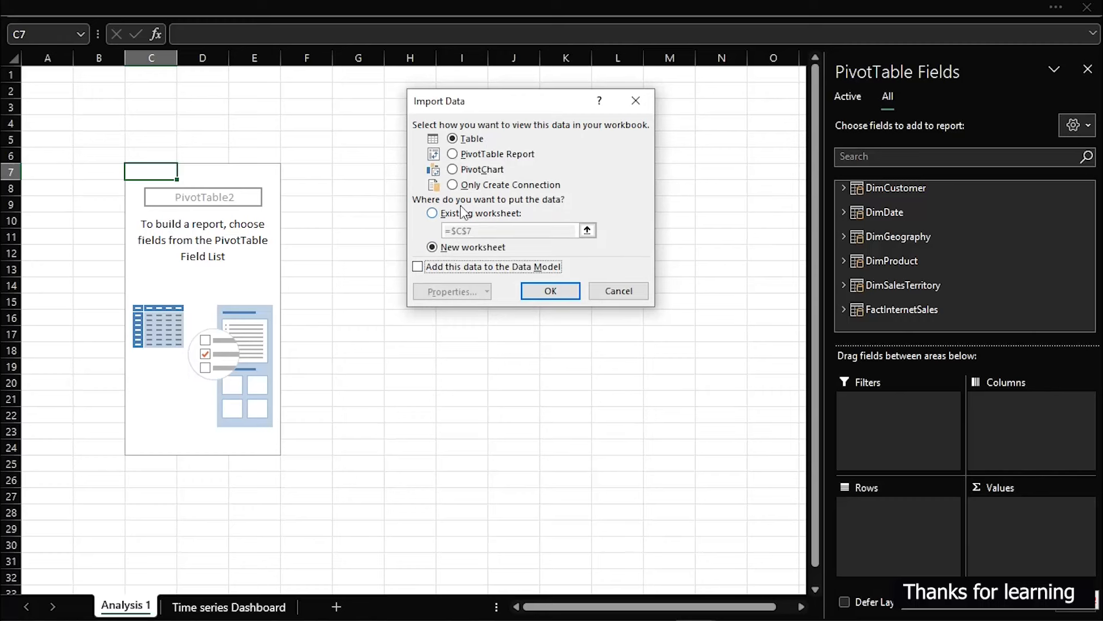
left_click(465, 185)
left_click(449, 268)
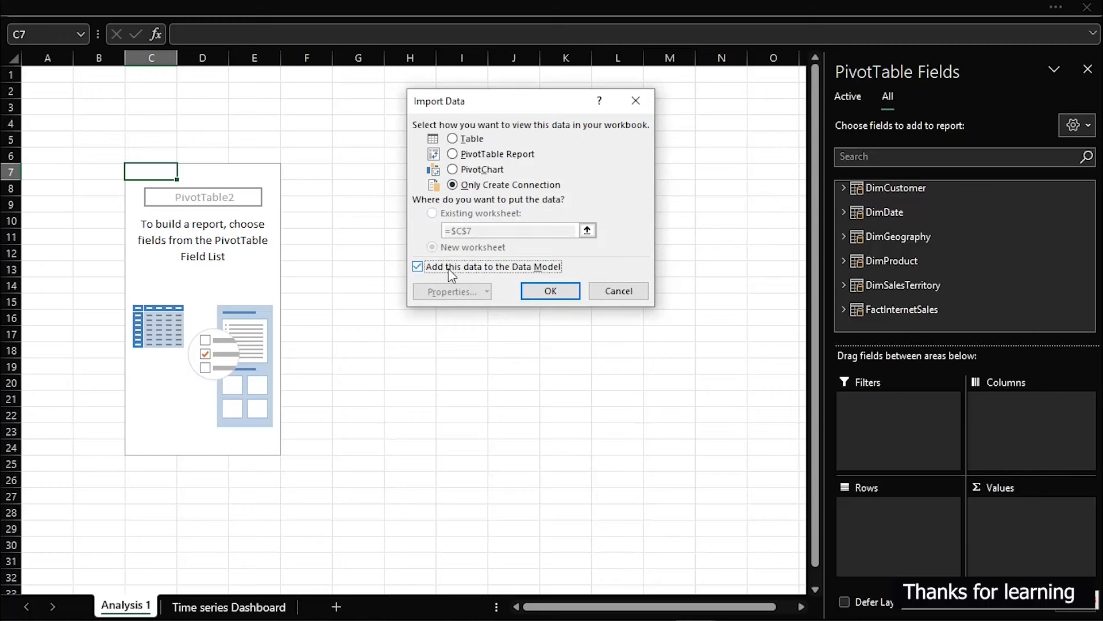
left_click(571, 293)
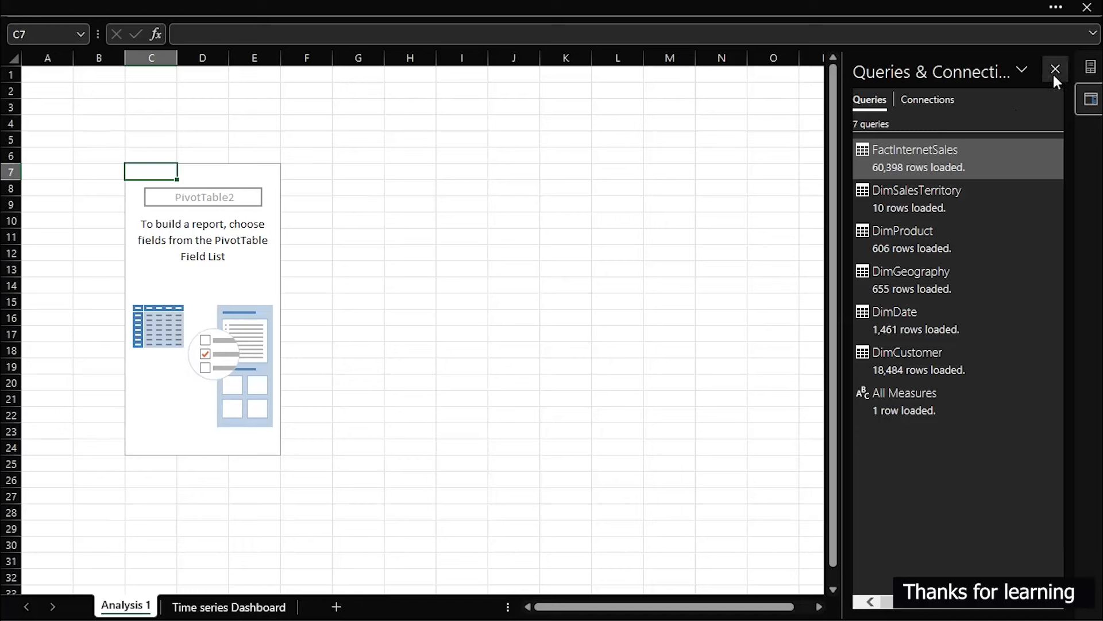
left_click(1055, 74)
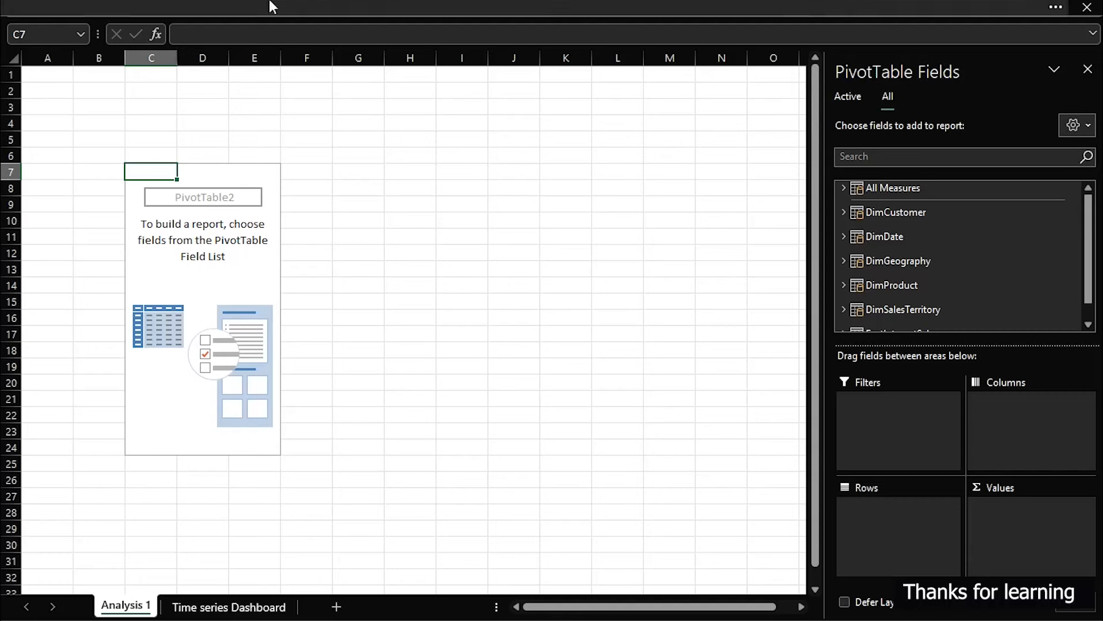
Step: Start a new Power Pivot measure in the All Measures table and name it #Transaction
left_click(320, 6)
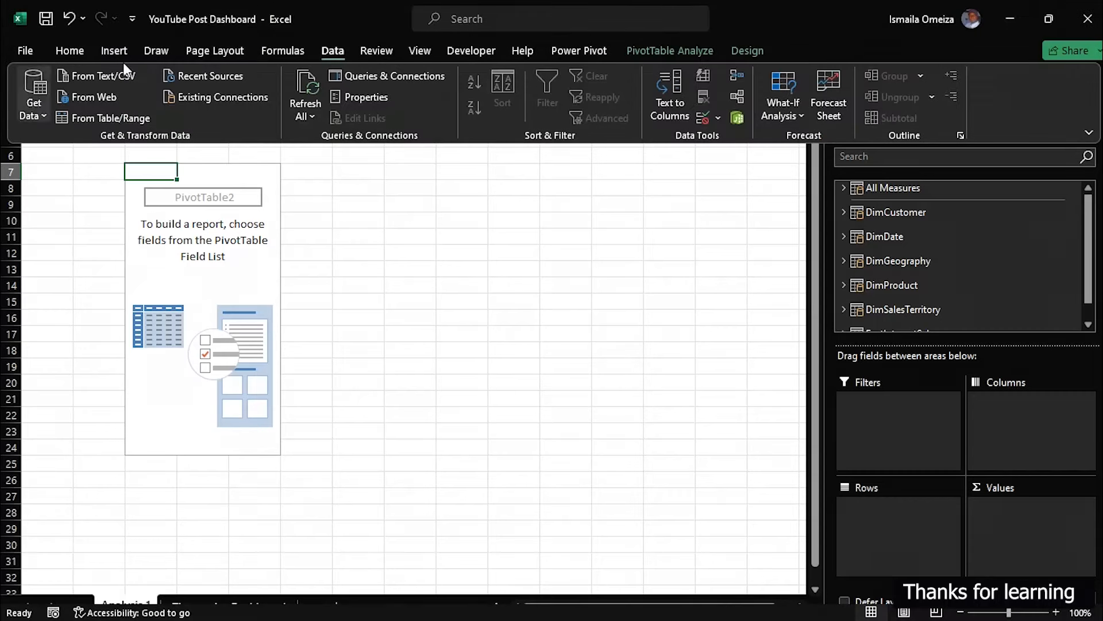
left_click(578, 50)
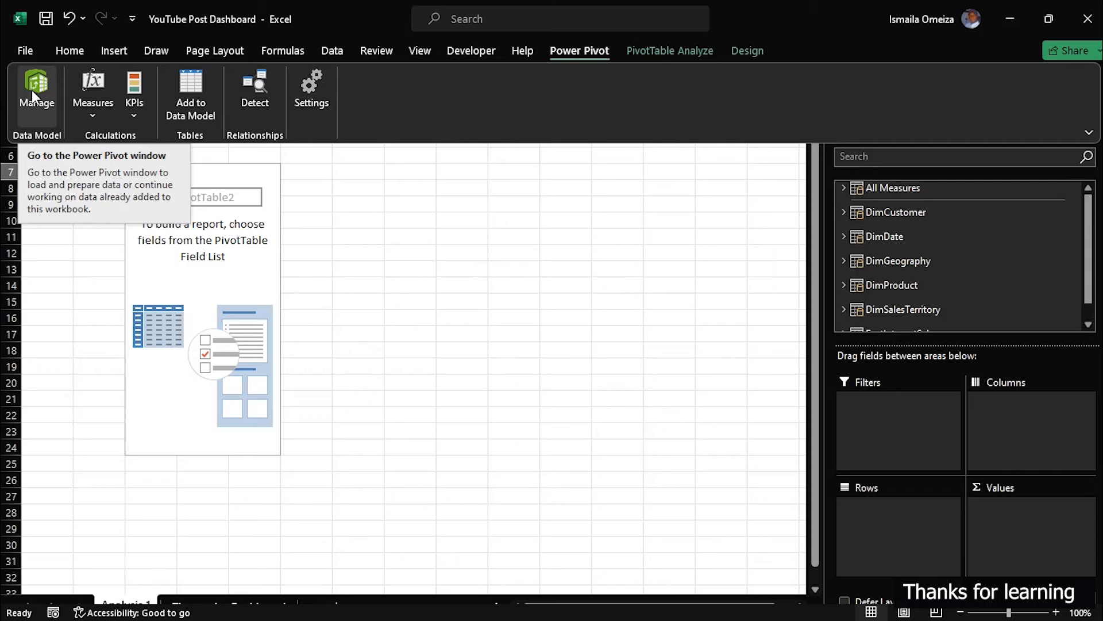
left_click(91, 115)
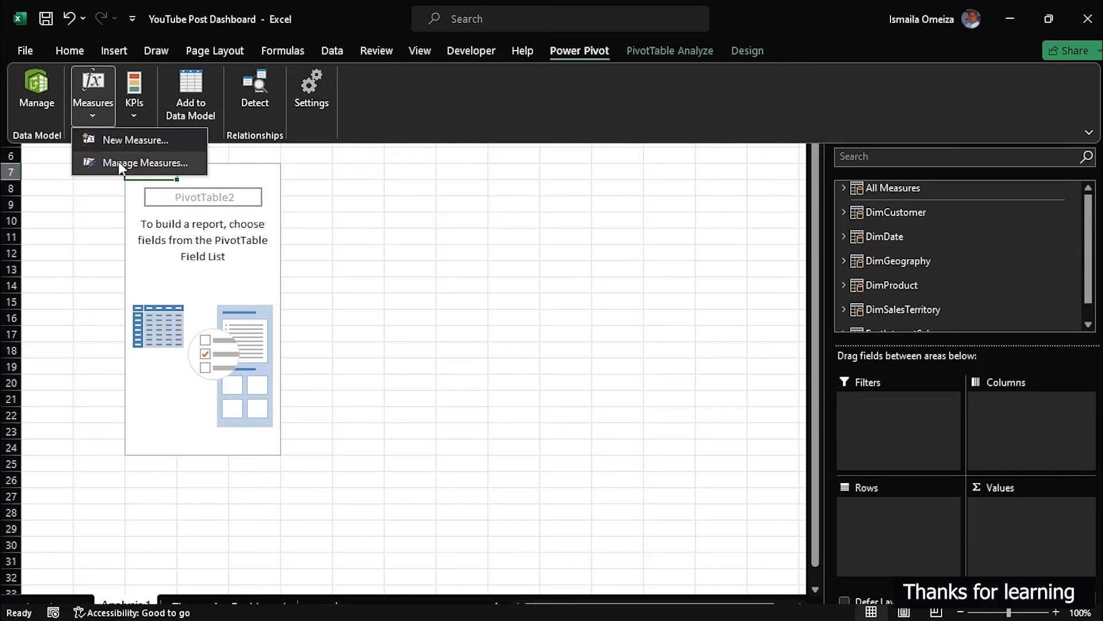
left_click(118, 140)
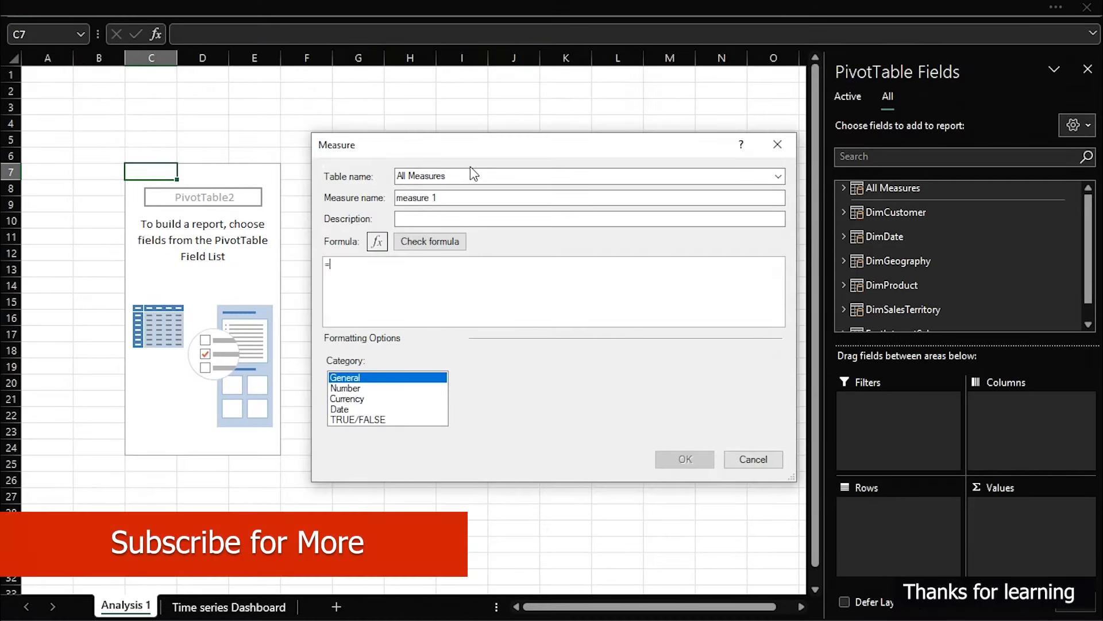
left_click_drag(509, 150, 345, 134)
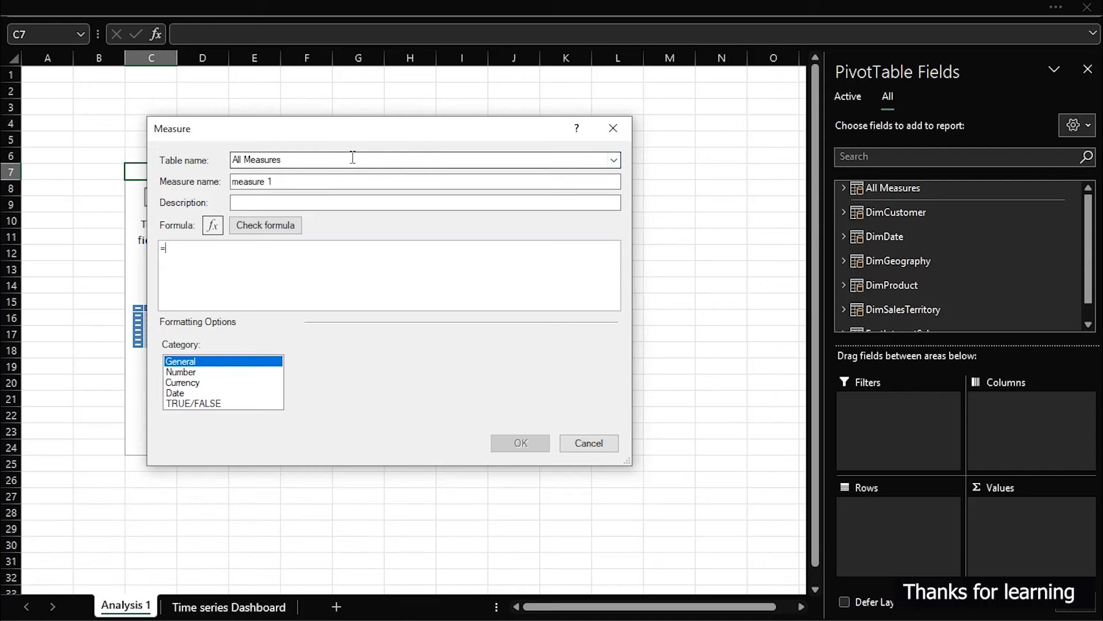
left_click(614, 160)
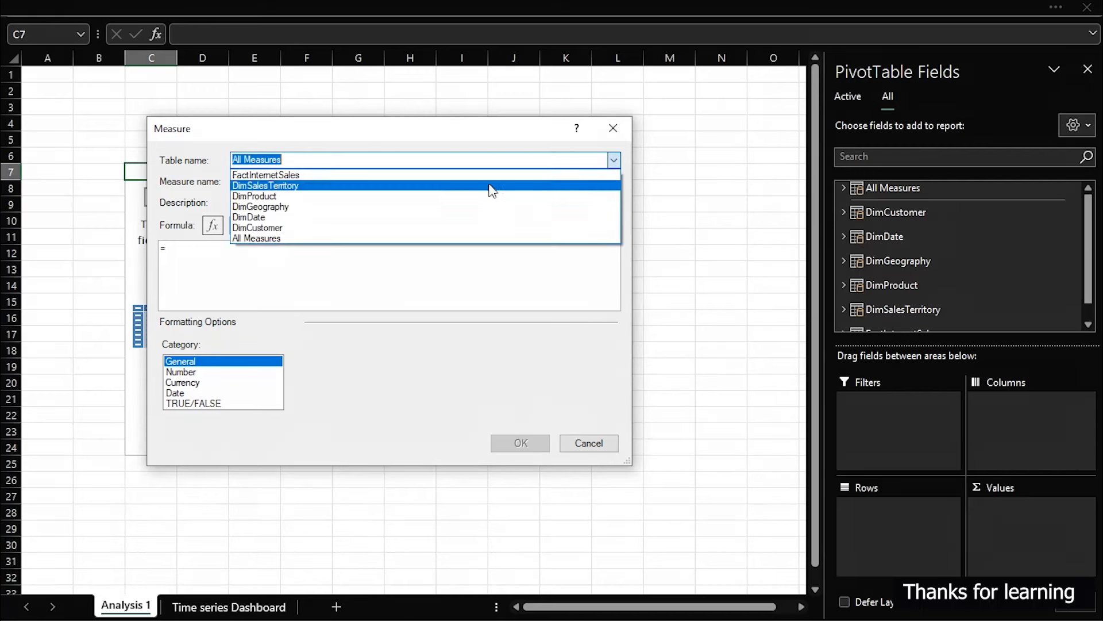
left_click(406, 196)
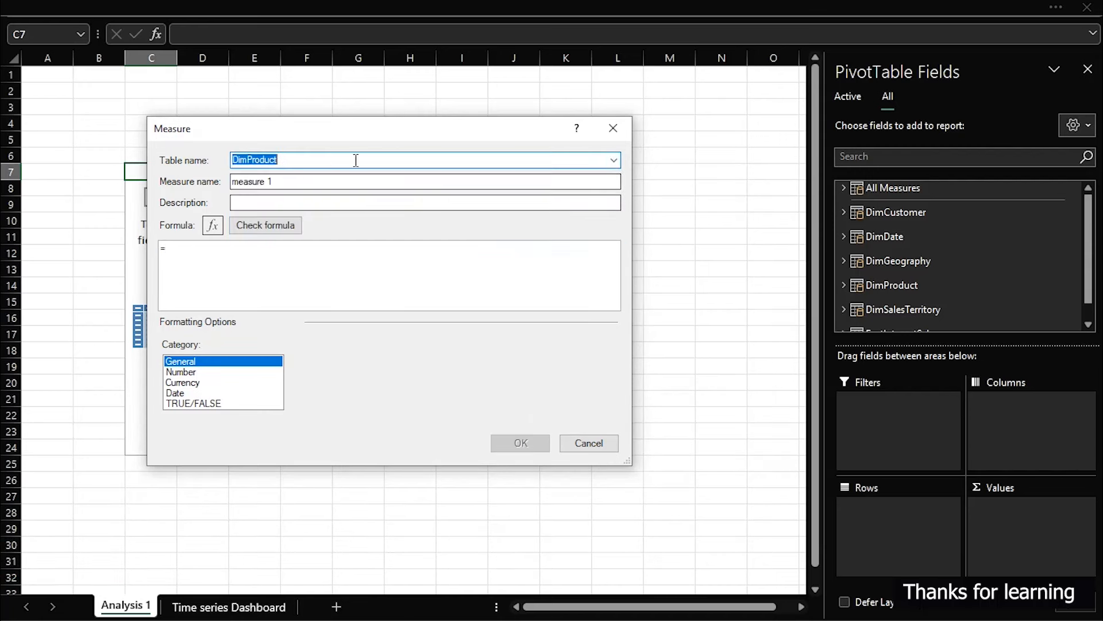
left_click(614, 160)
left_click(343, 239)
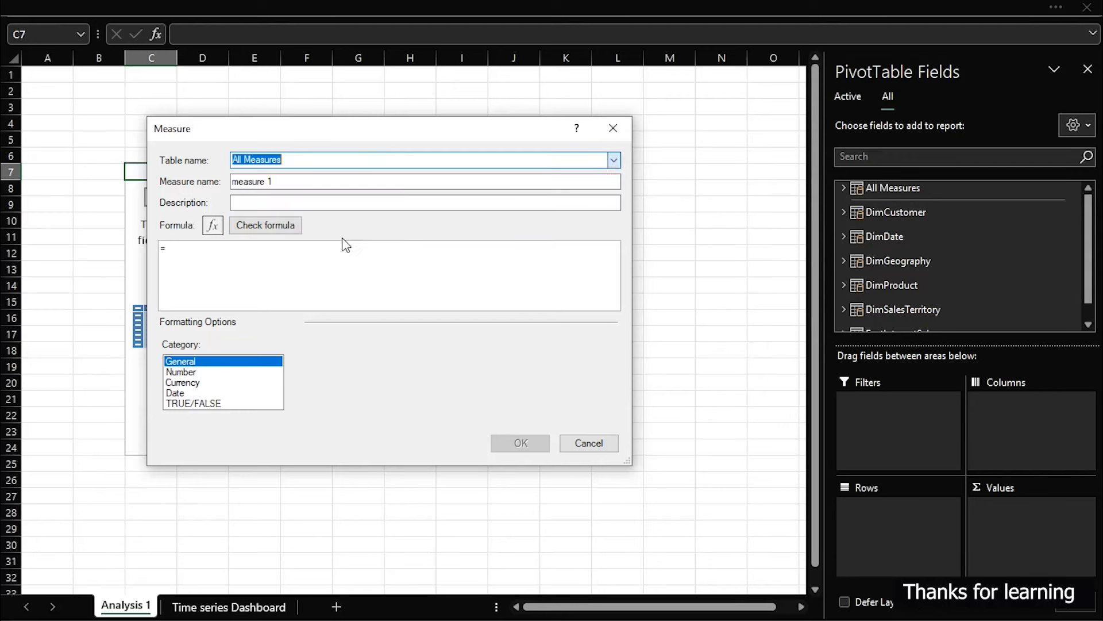
left_click(307, 178)
left_click_drag(315, 178, 233, 184)
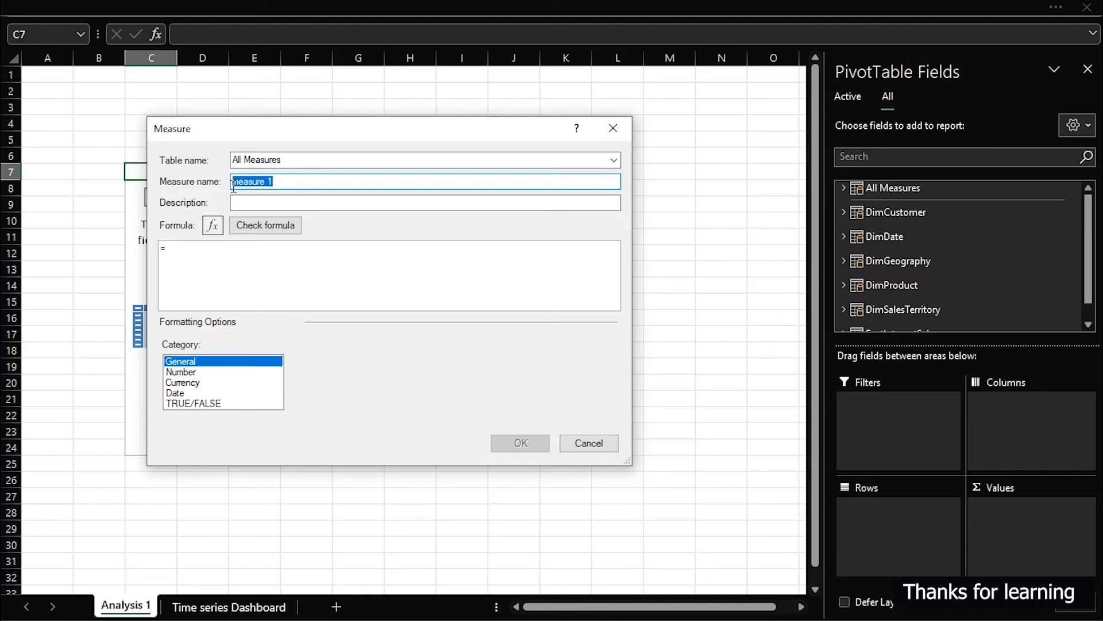
key("BackSpace")
type("#Transaction")
Step: Enter the measure formula =COUNTROWS(FactInternetSales) and check it for errors
left_click(172, 253)
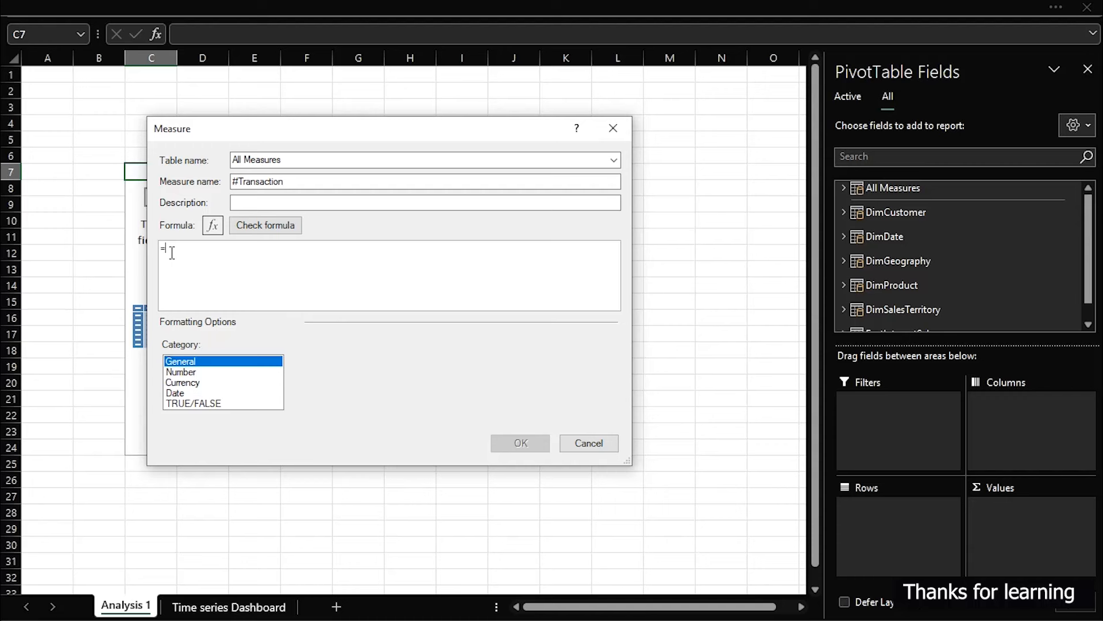
type("count")
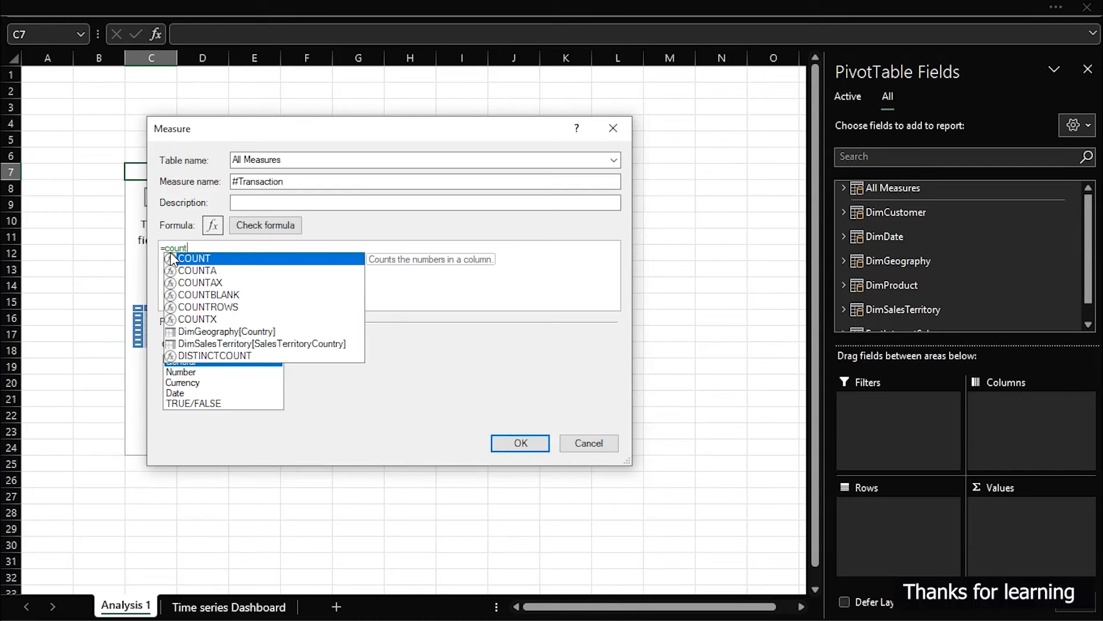
key("Down")
key("Down")
key("Down")
key("Down")
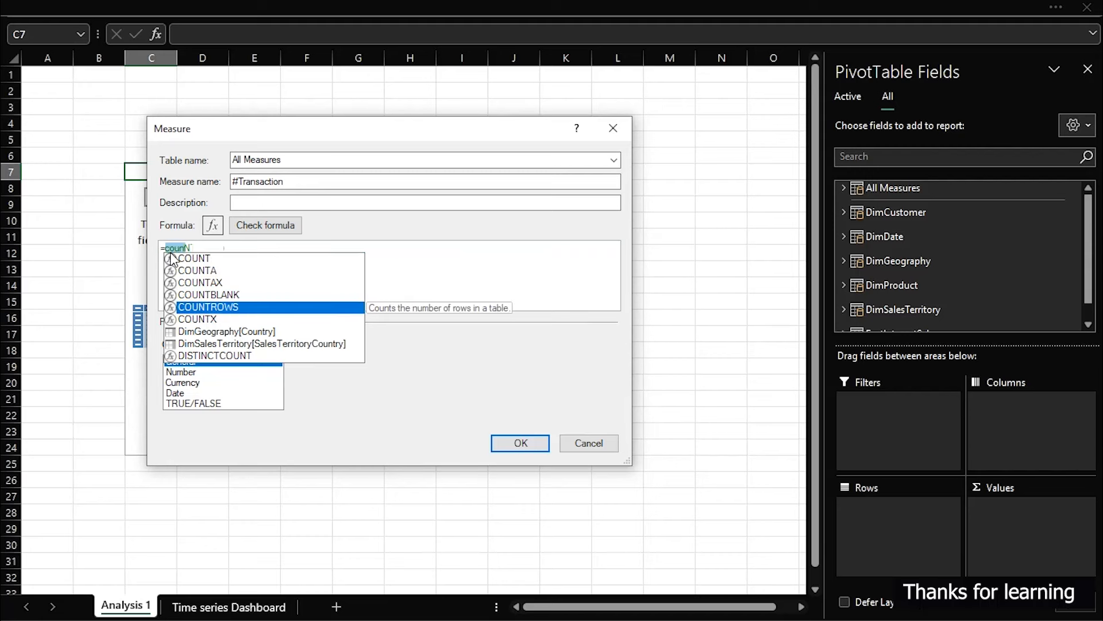
key("Tab")
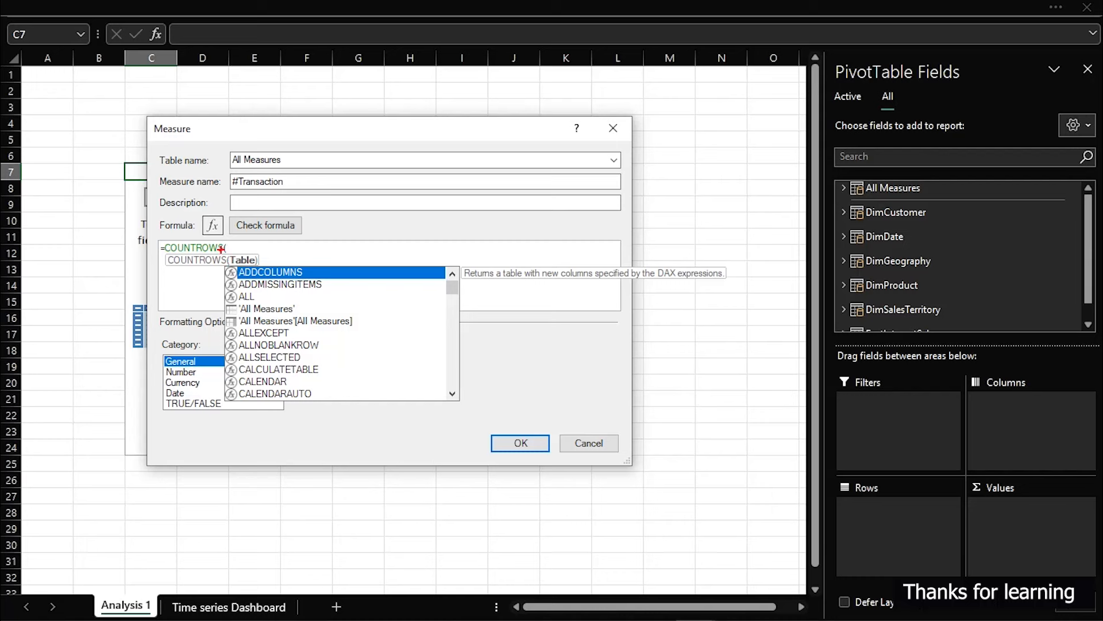
mouse_move(227, 251)
left_mouse_down()
mouse_move(230, 270)
mouse_move(266, 268)
left_mouse_up()
key("Escape")
key("ctrl+2")
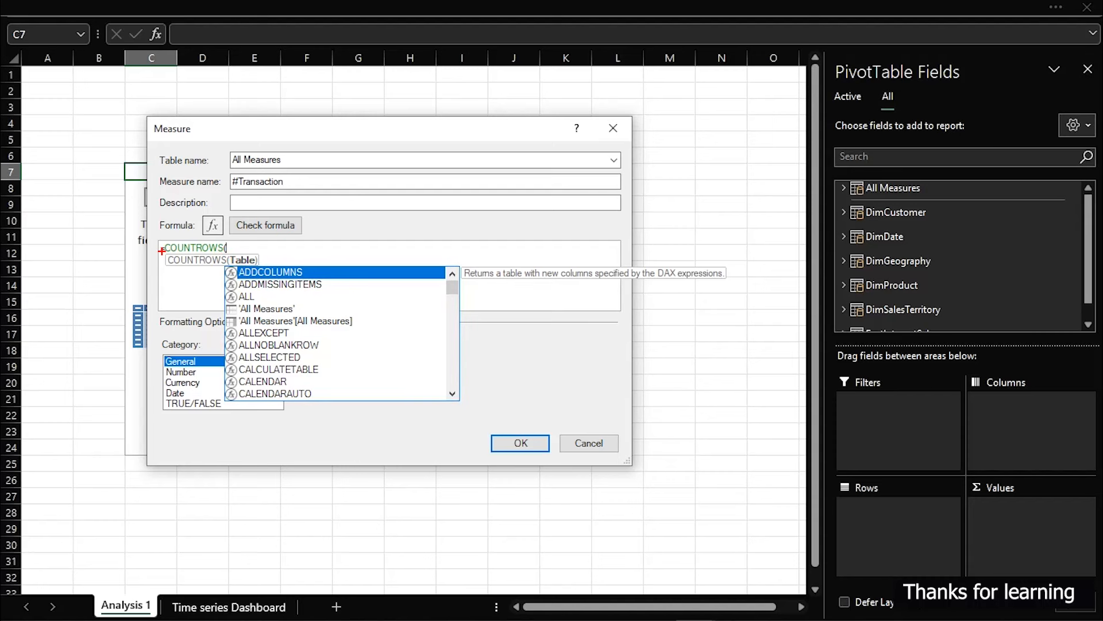
left_click_drag(161, 251, 265, 271)
key("Escape")
type("f")
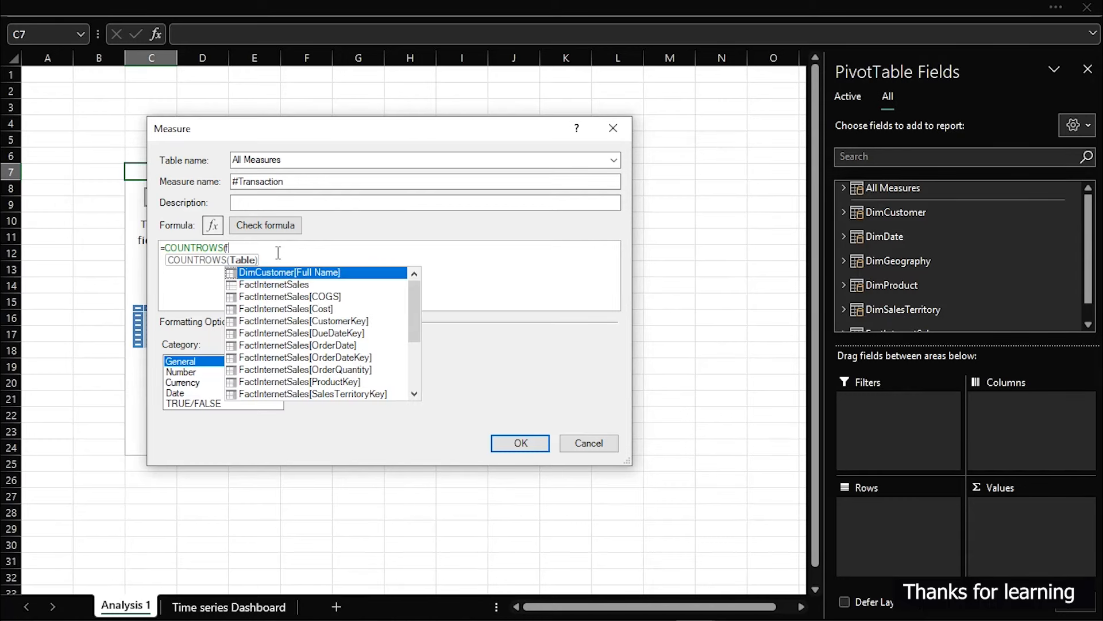
type("ac")
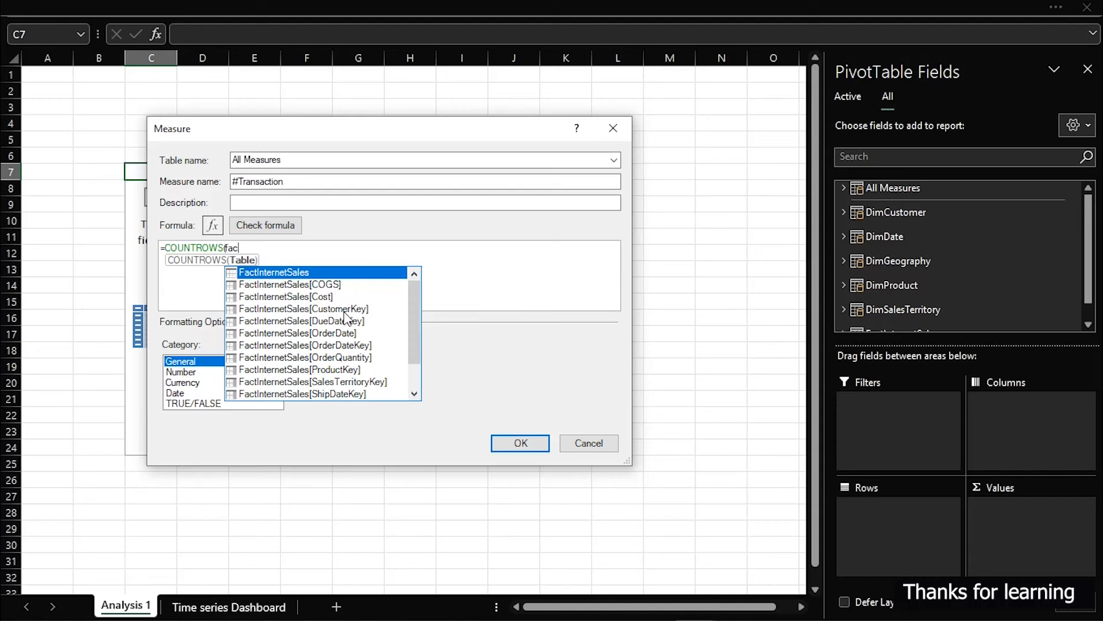
double_click(313, 273)
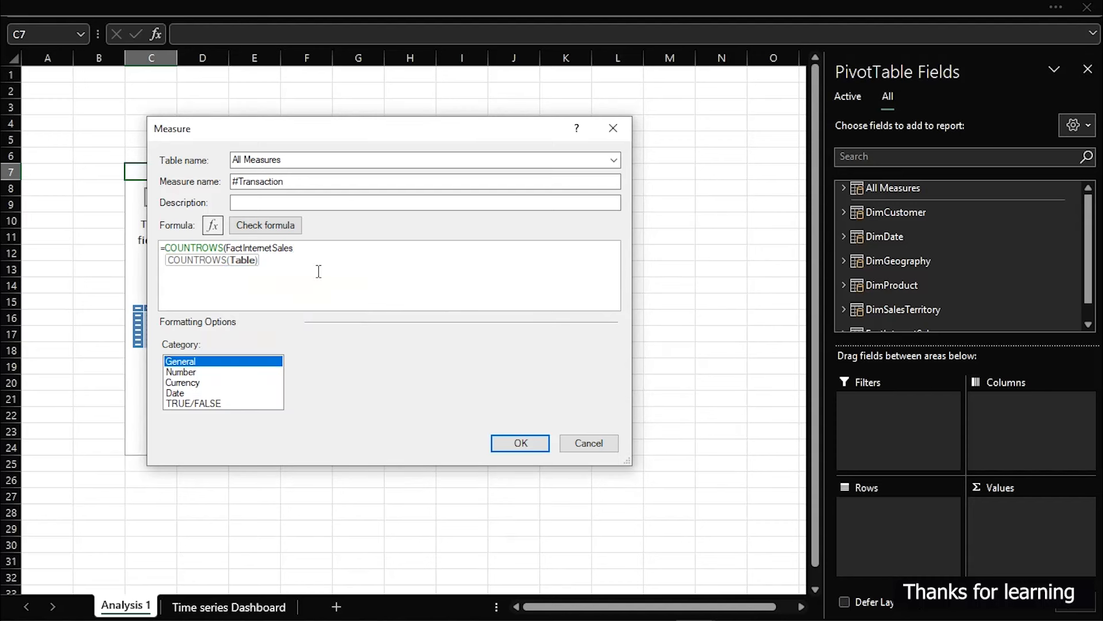
type(")")
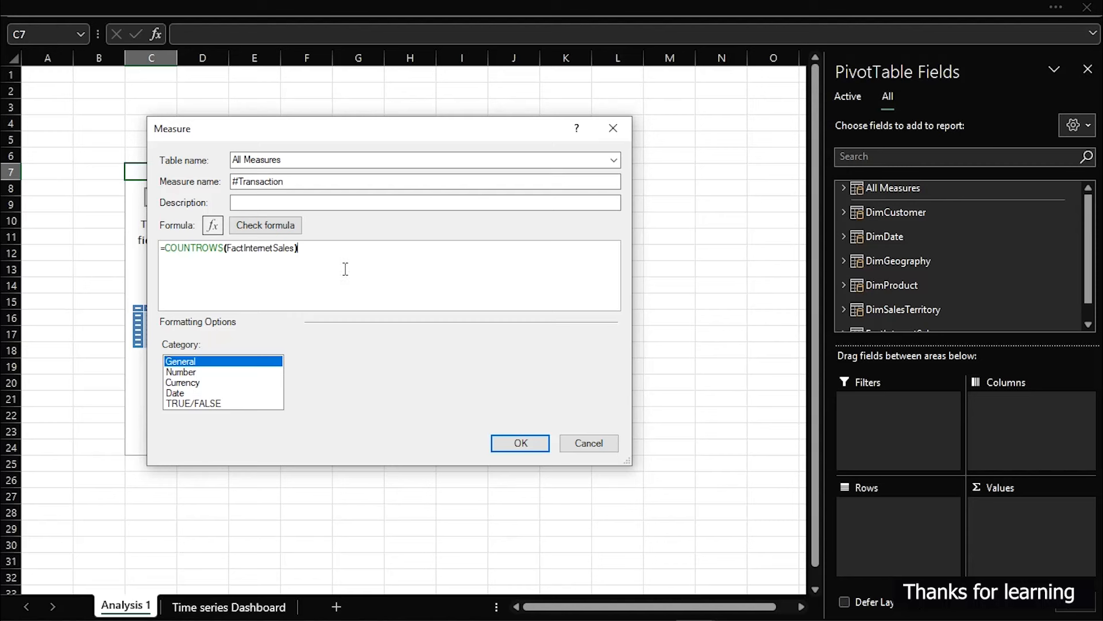
scroll(345, 268, "up", 2, "ctrl")
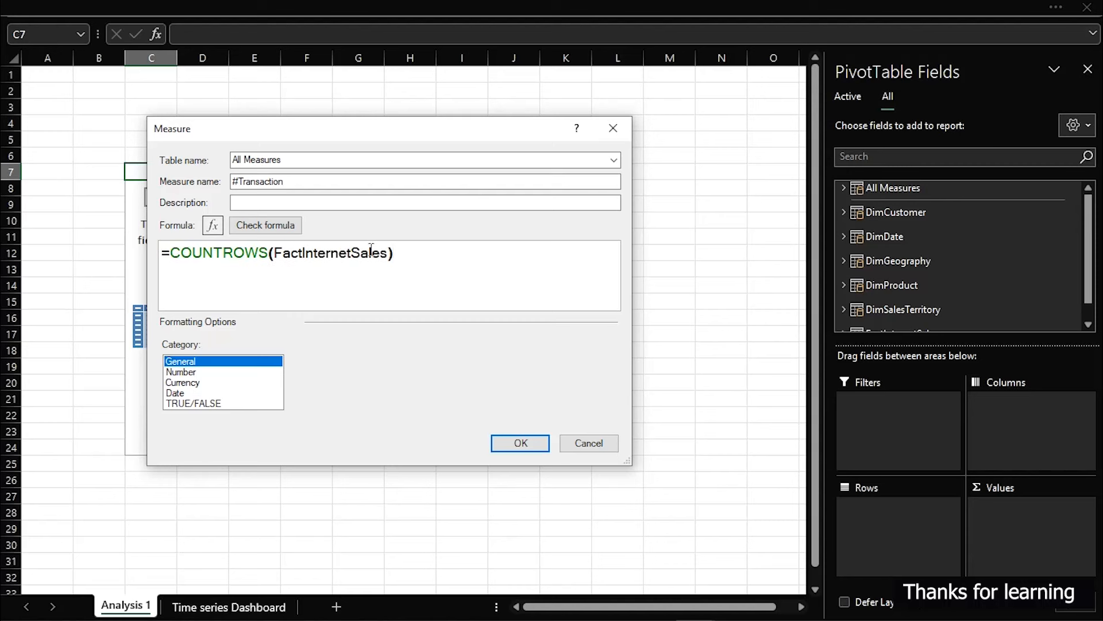
left_click(263, 223)
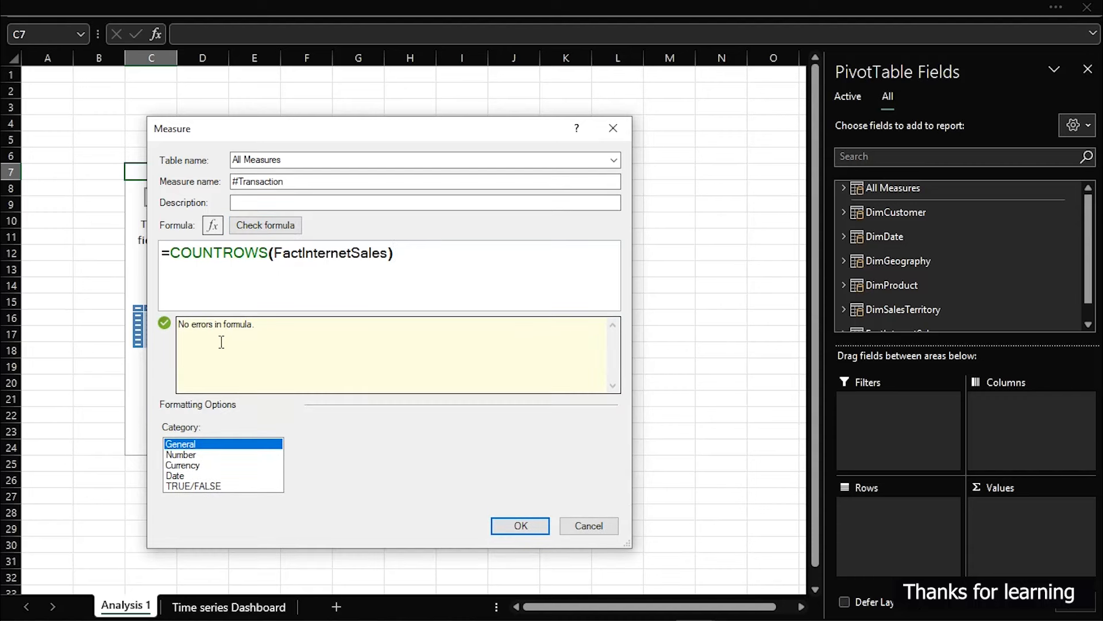
Step: Format the #Transaction measure as a whole number with a thousands separator and create it
left_click(188, 455)
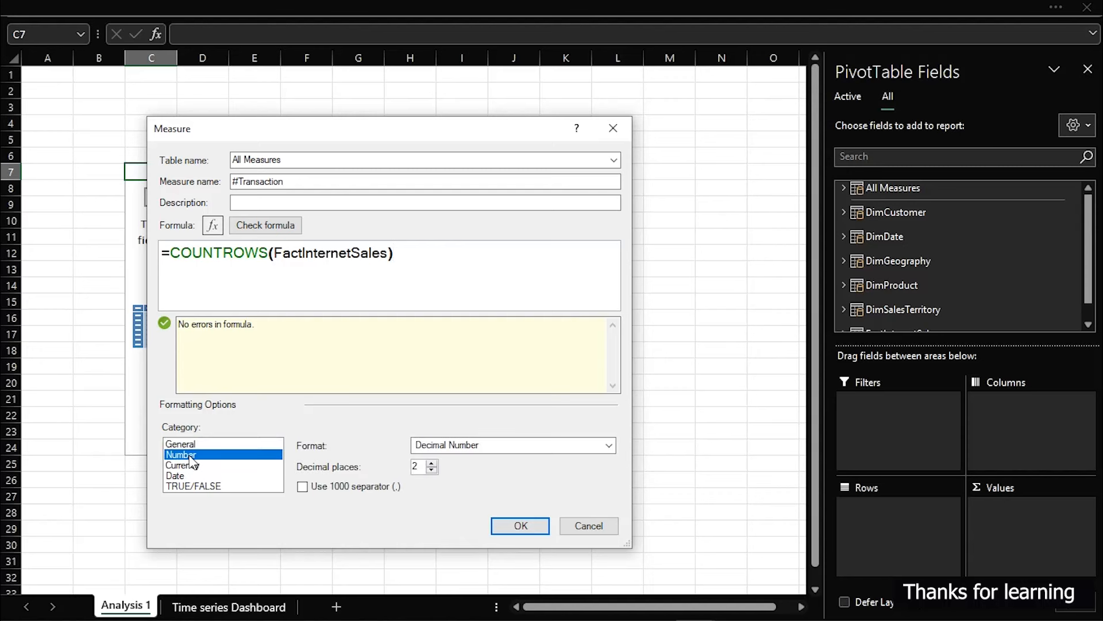
left_click(431, 470)
left_click(432, 470)
left_click(451, 445)
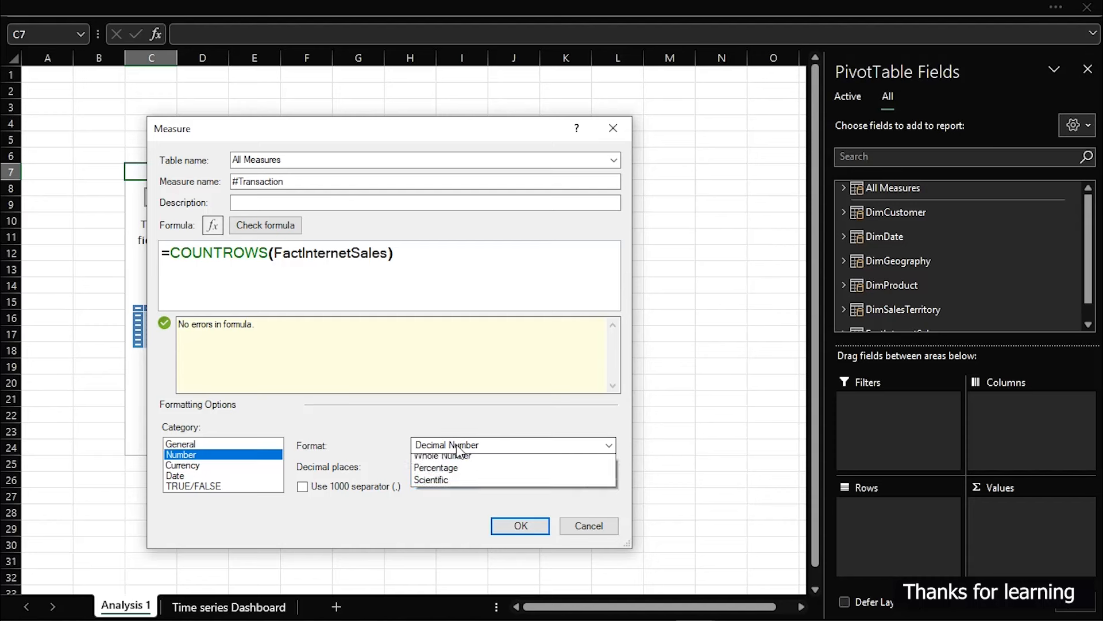
left_click(446, 470)
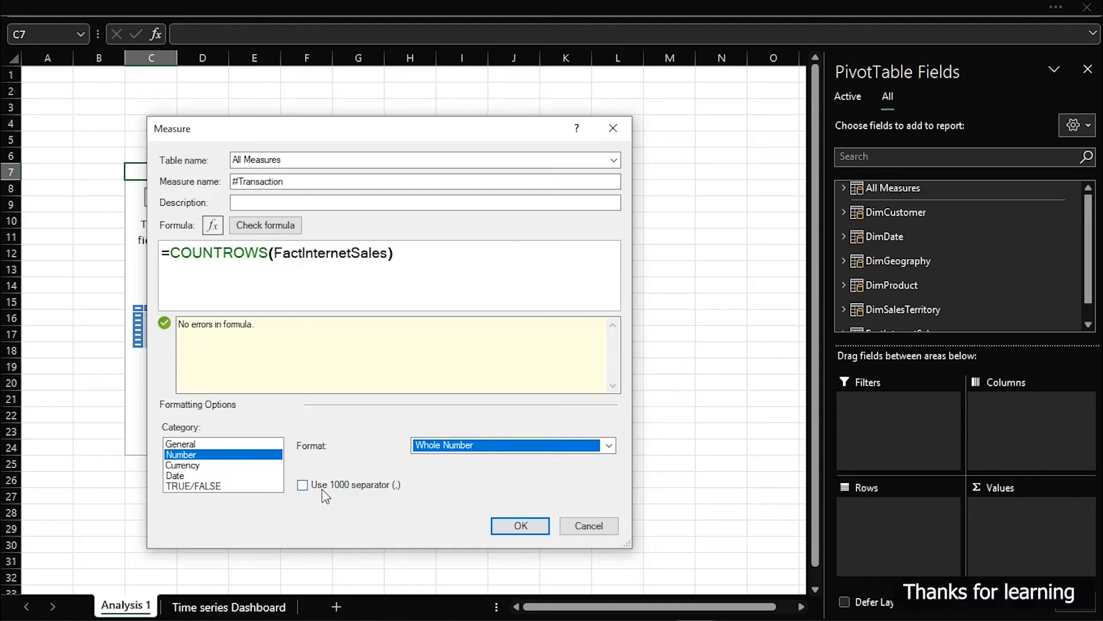
left_click(505, 524)
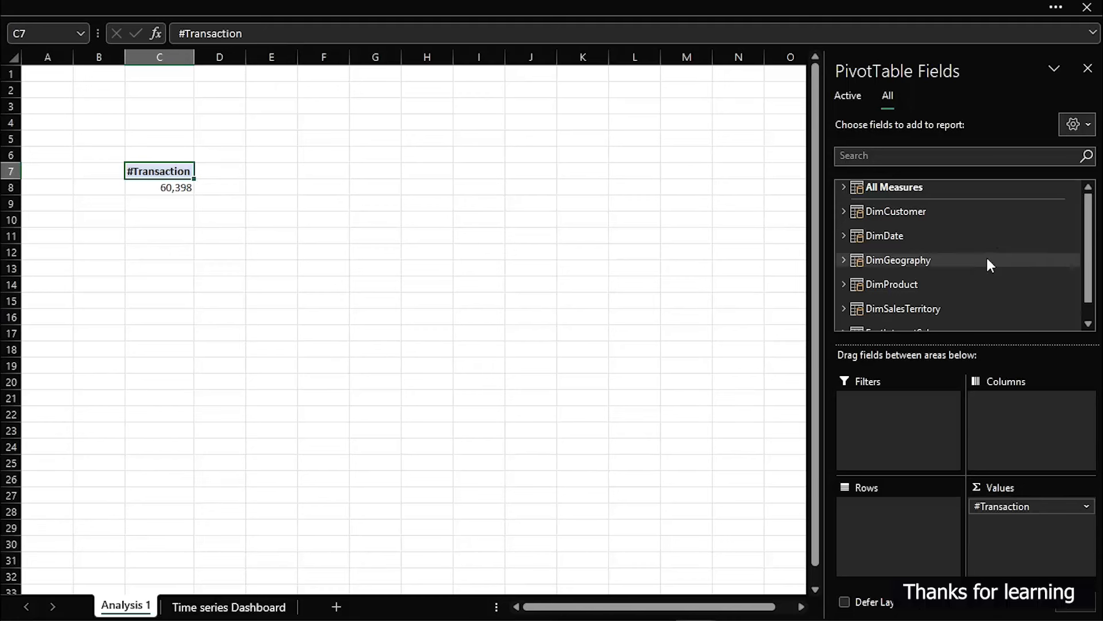
Step: Add the ShipDateKey field from FactInternetSales to the PivotTable's values
scroll(946, 291, "down", 1)
left_click(843, 313)
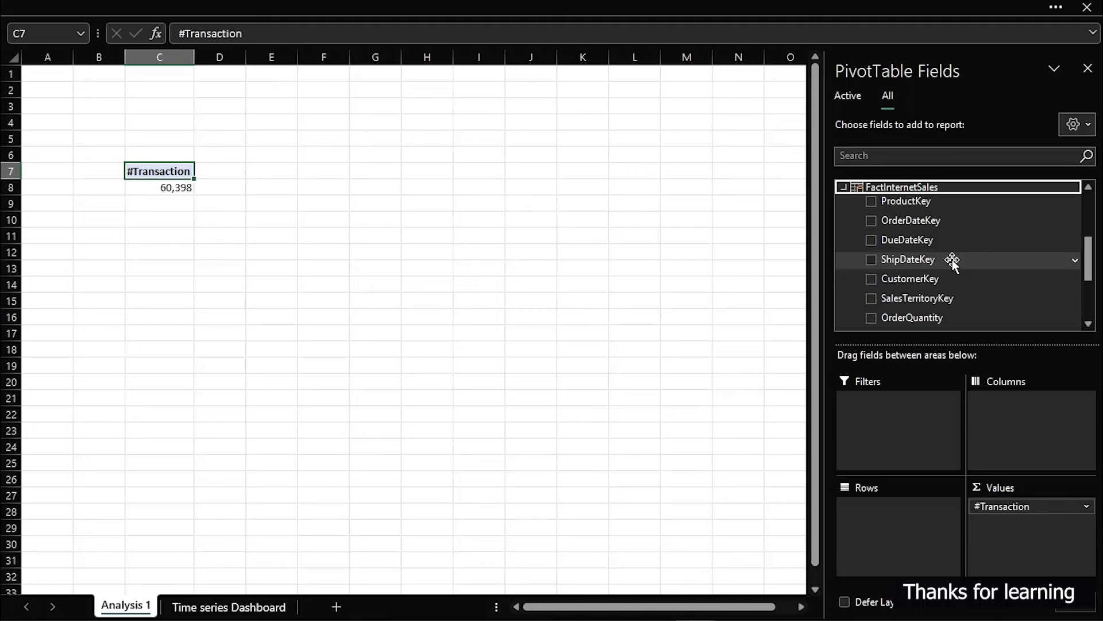
left_click_drag(952, 259, 1021, 522)
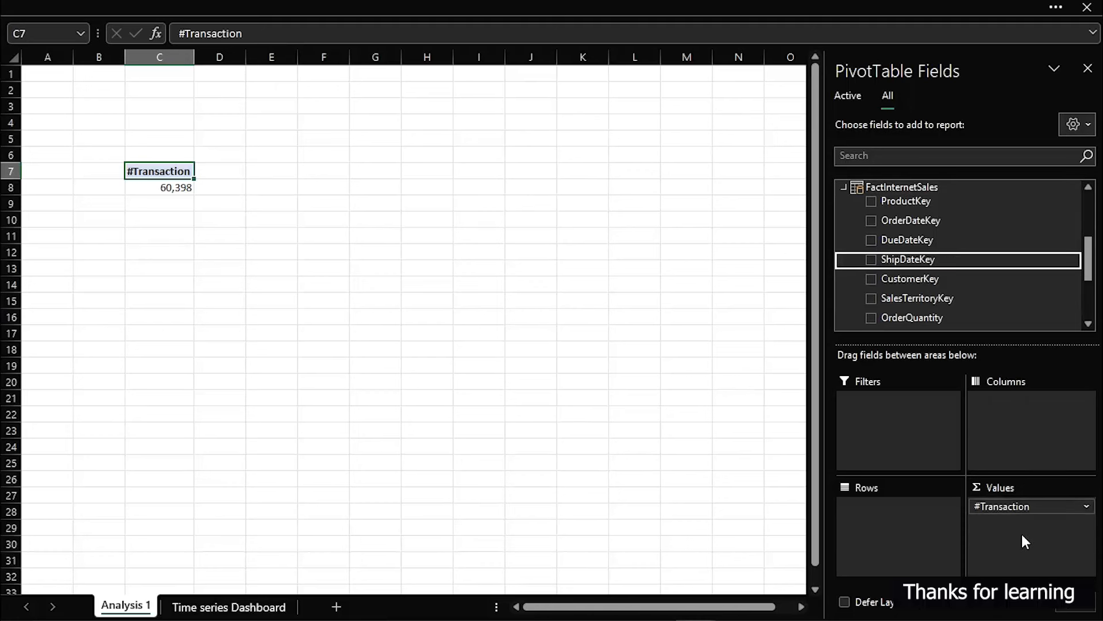
left_click_drag(932, 260, 1016, 526)
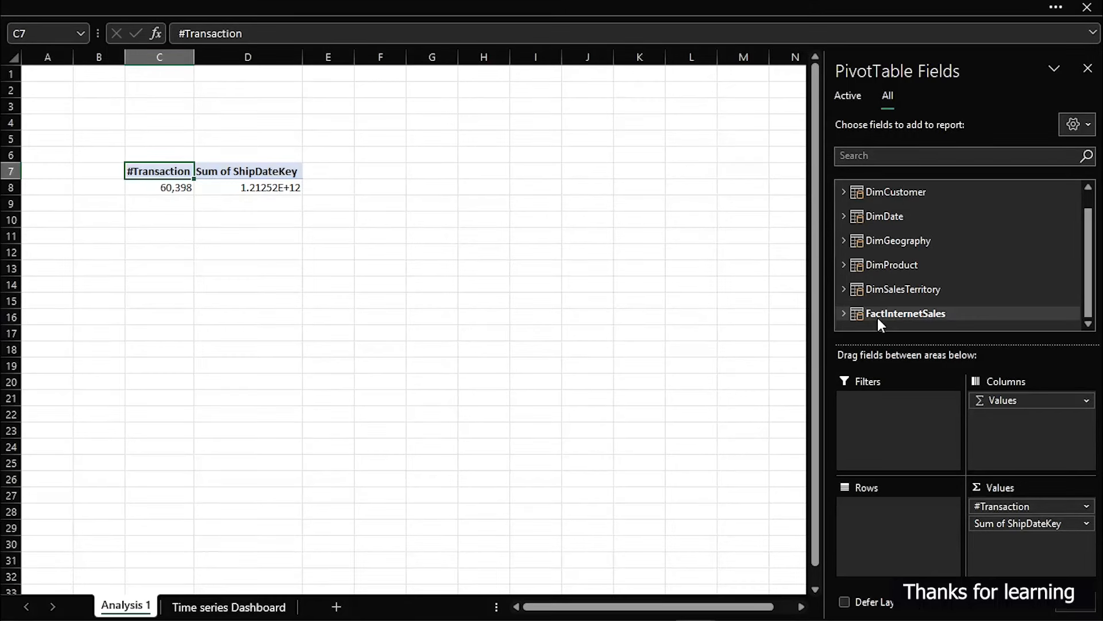
Step: Expand the FactInternetSales table in the field list and look through its available fields
left_click(843, 314)
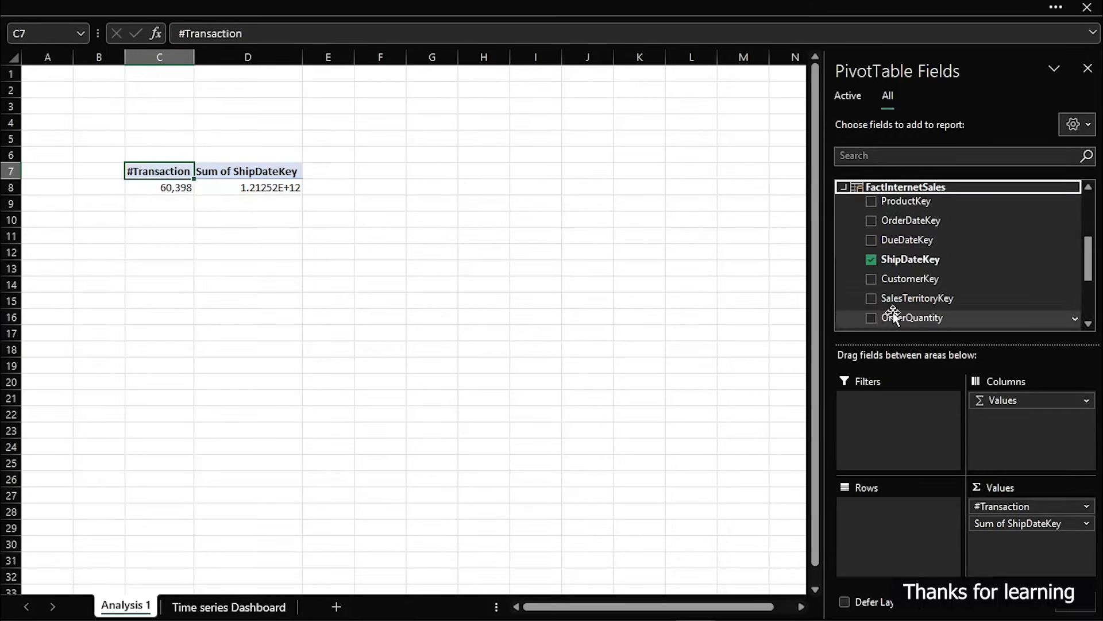
scroll(923, 241, "up", 2)
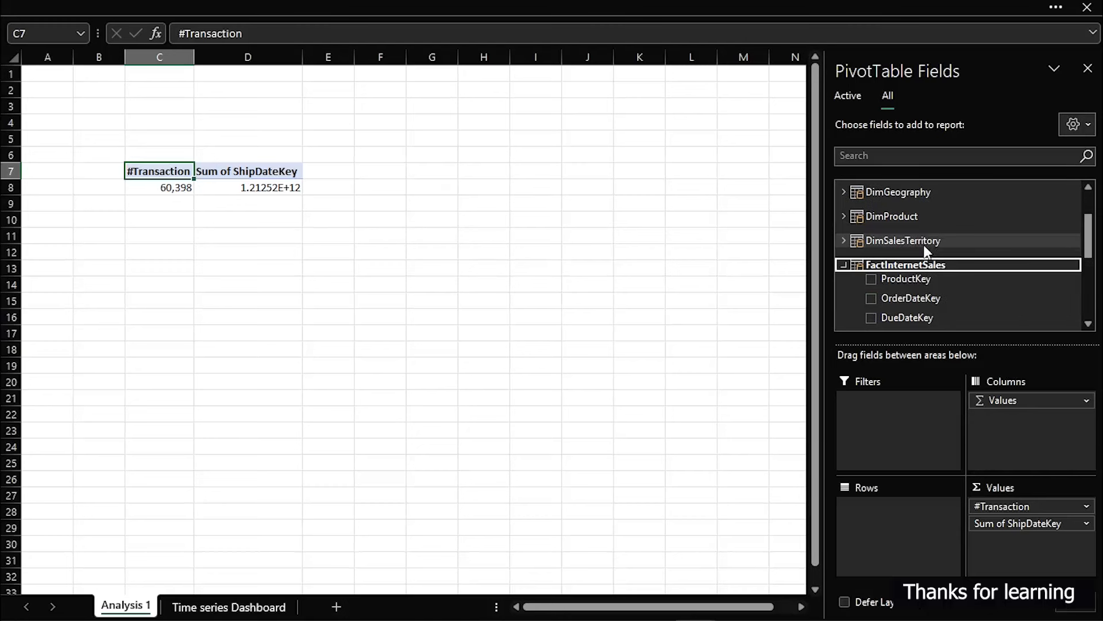
scroll(922, 253, "down", 4)
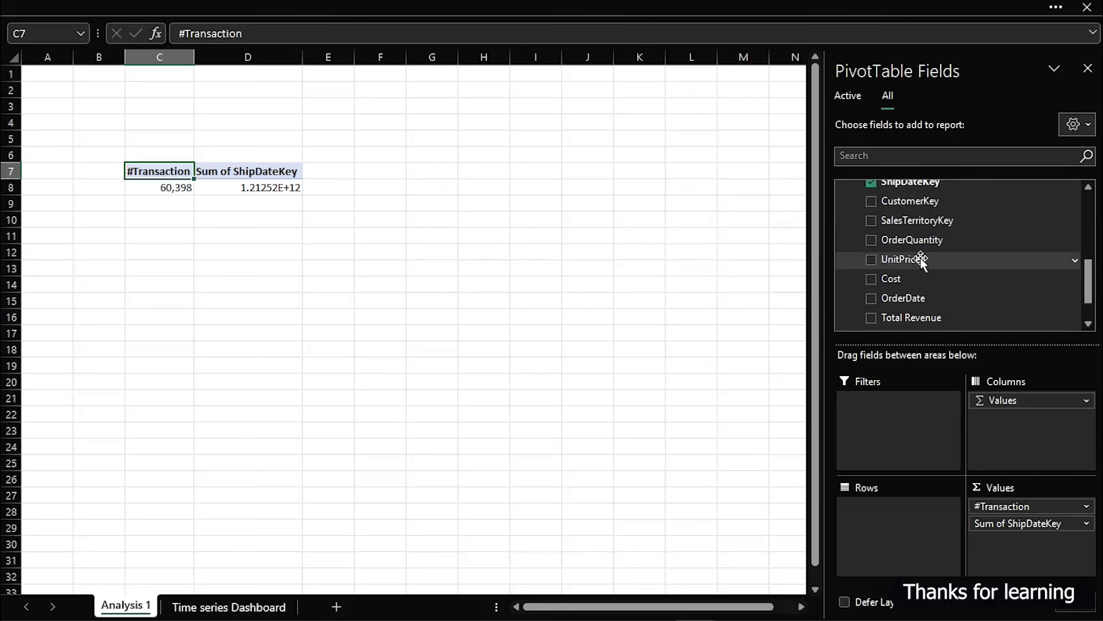
scroll(921, 260, "down", 2)
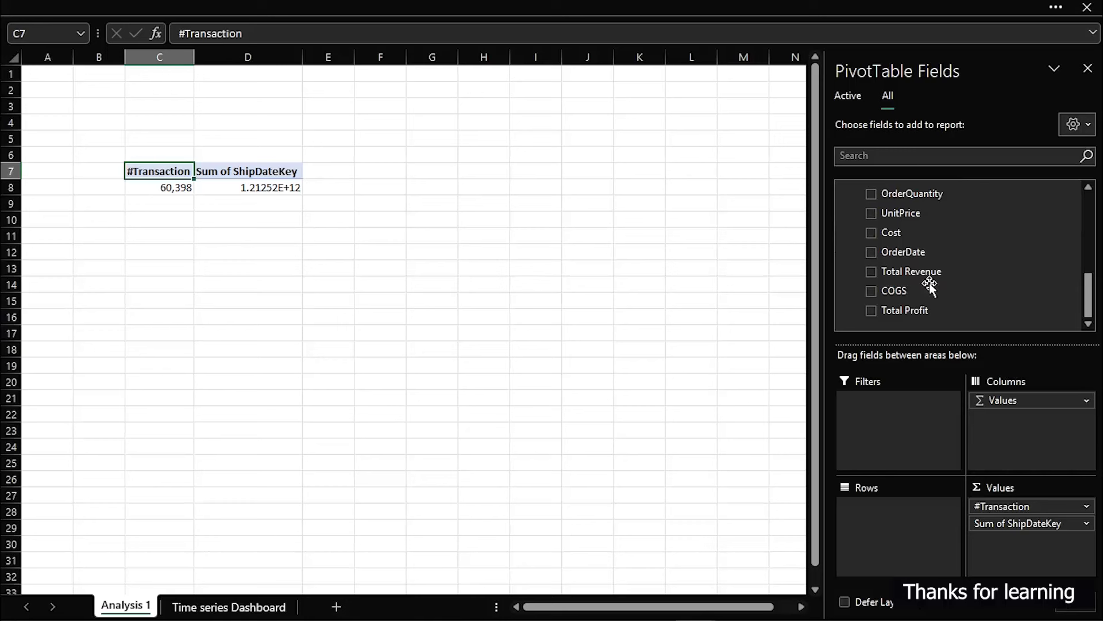
scroll(929, 284, "up", 2)
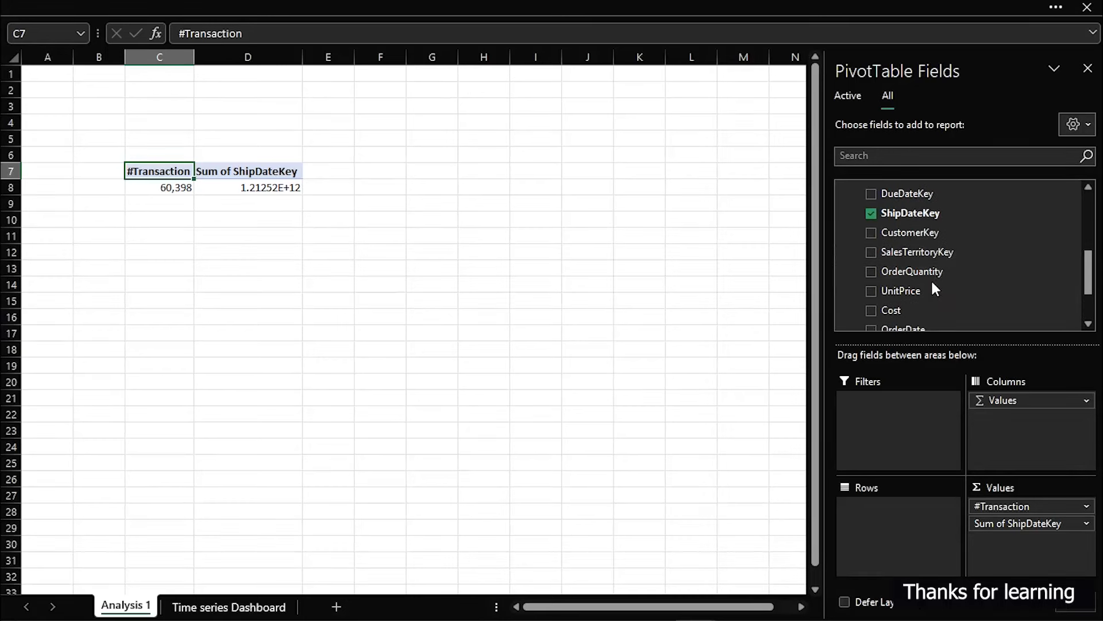
scroll(935, 289, "up", 1)
scroll(933, 289, "up", 1)
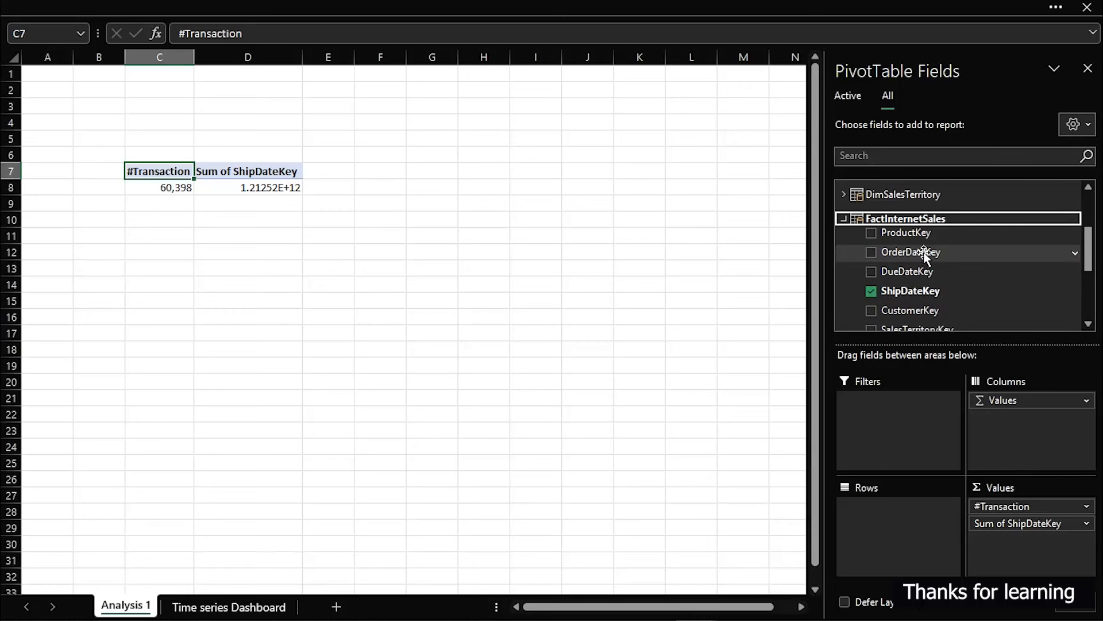
scroll(924, 255, "up", 2)
scroll(923, 255, "down", 3)
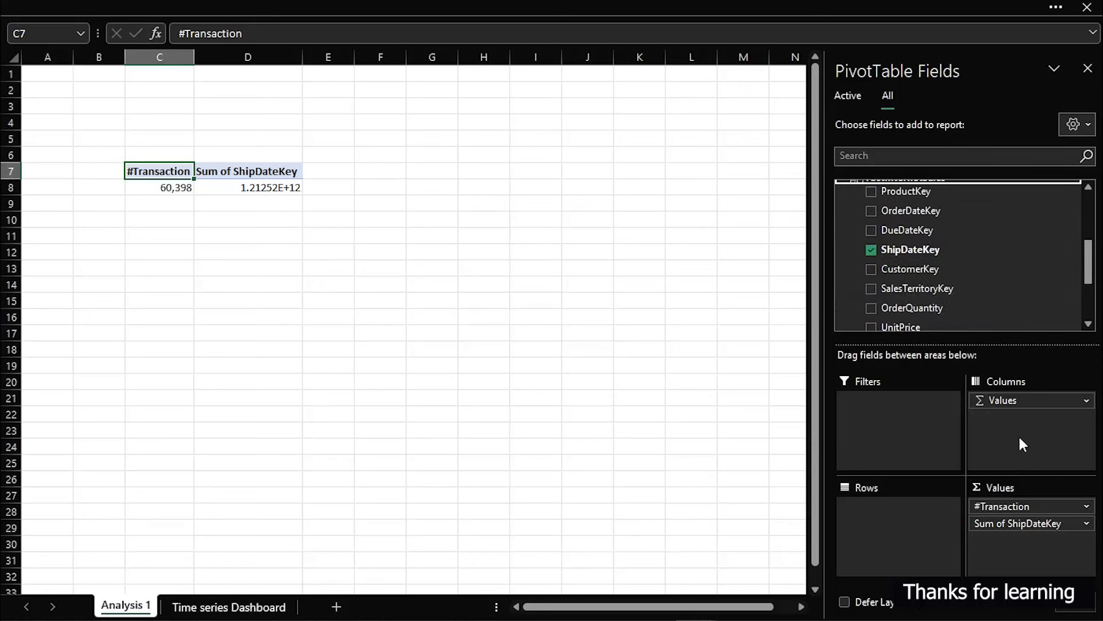
Step: Change the ShipDateKey value field's summary calculation to Count
left_click(1085, 523)
left_click(1029, 505)
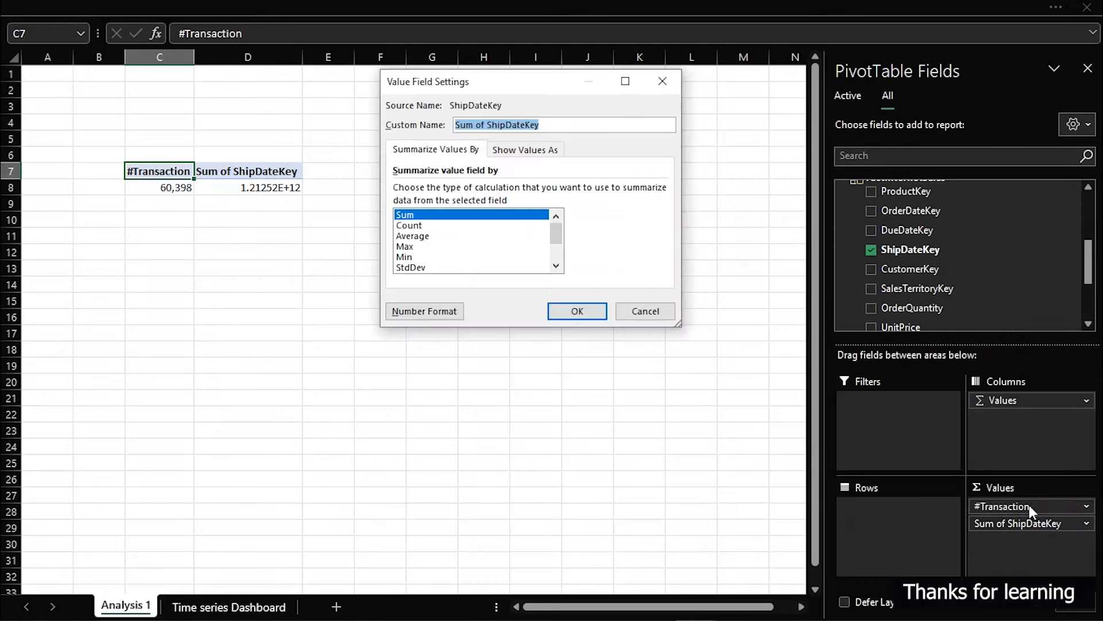
left_click(409, 225)
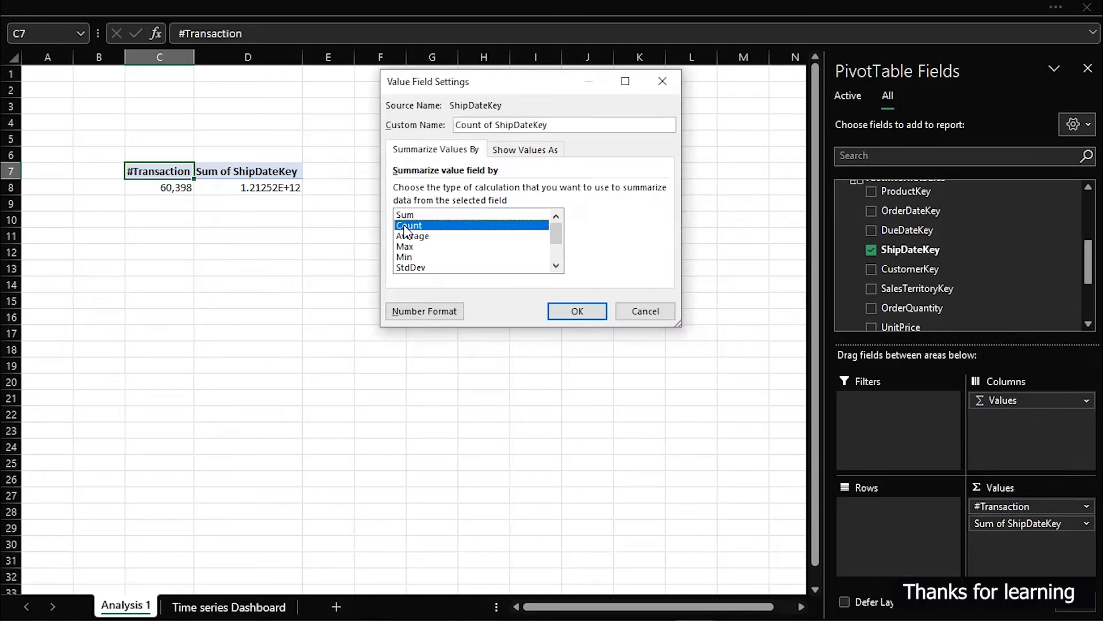
left_click(577, 311)
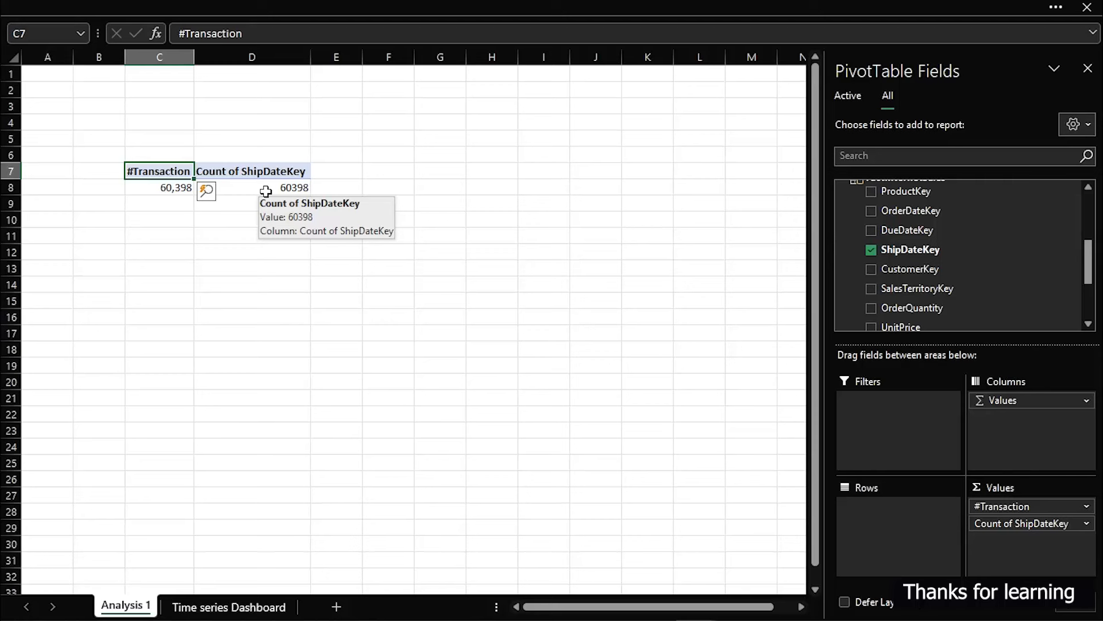
Step: Replace ShipDateKey in the PivotTable values with COGS, Total Revenue, Total Profit and OrderQuantity from FactInternetSales
left_click_drag(1007, 523, 697, 473)
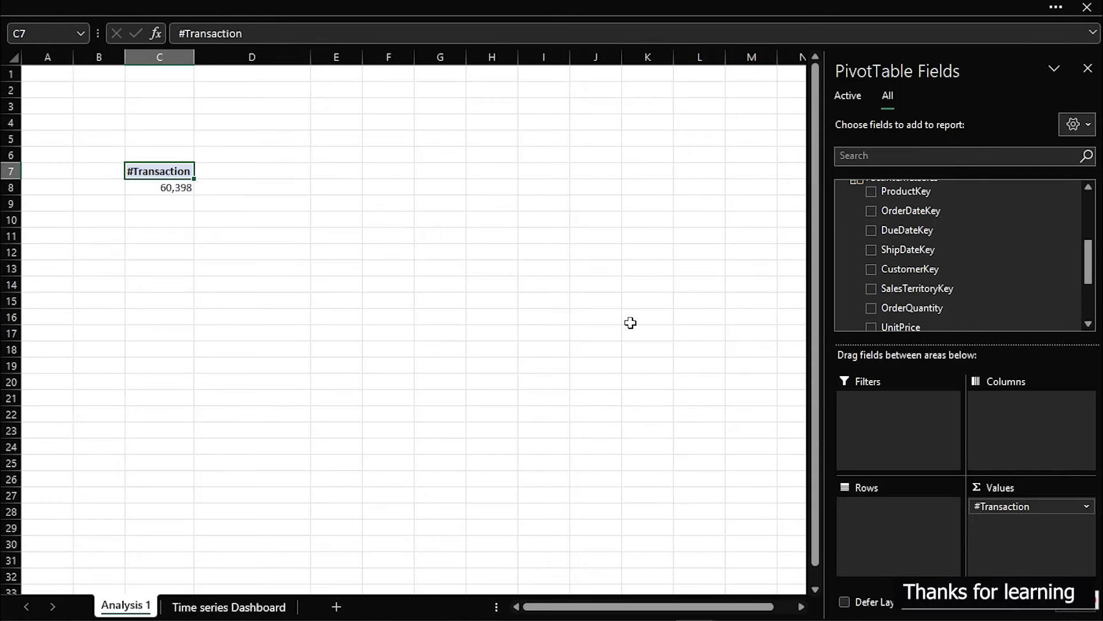
scroll(948, 271, "down", 2)
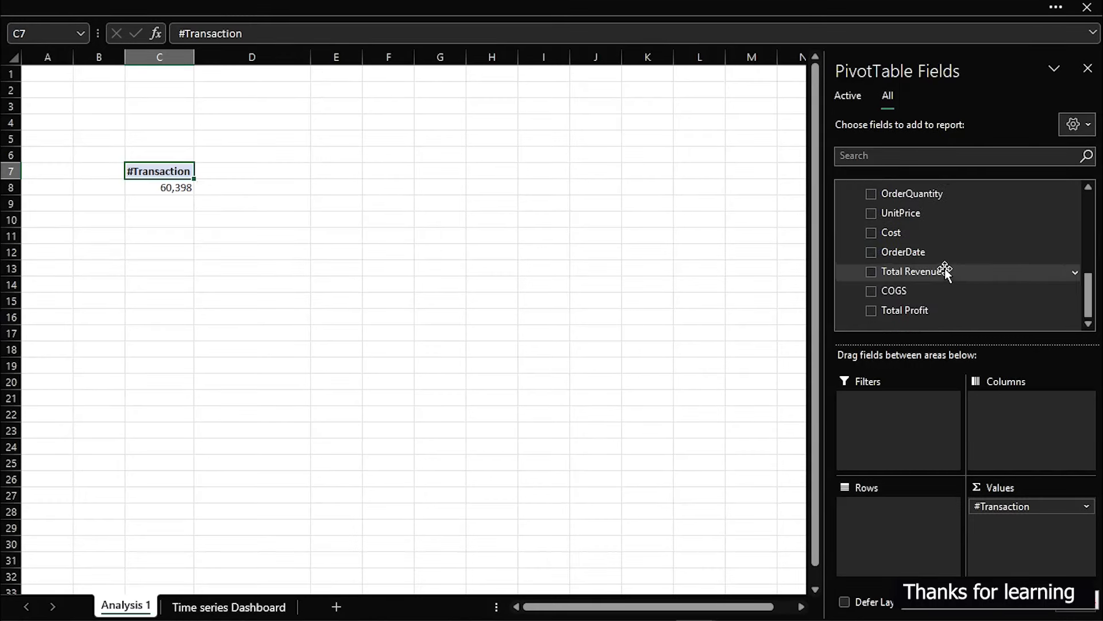
left_click(871, 306)
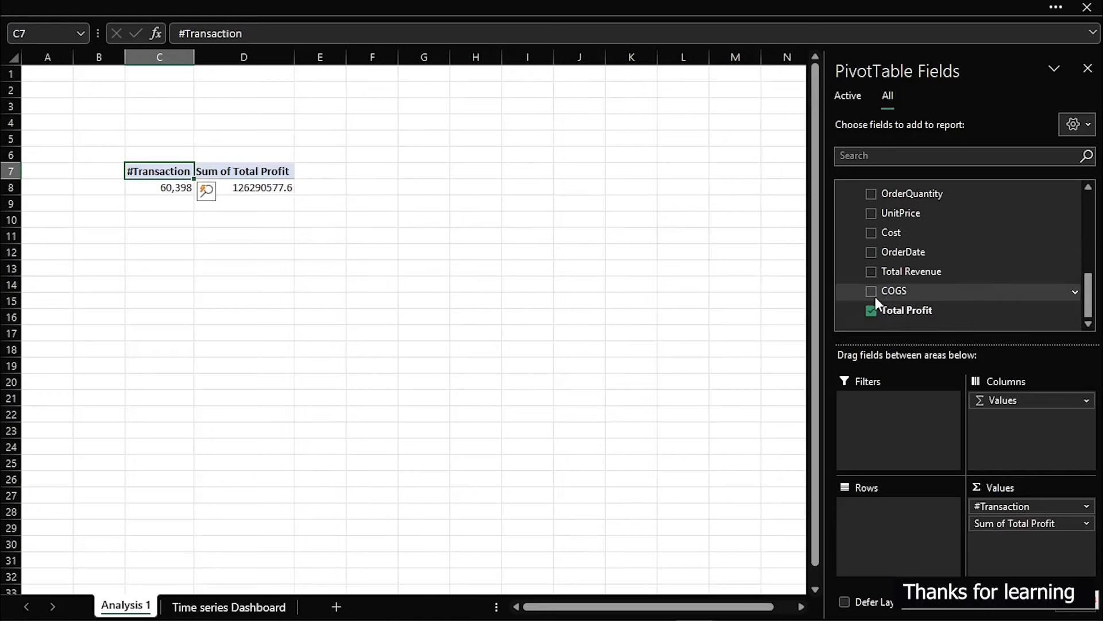
left_click(871, 307)
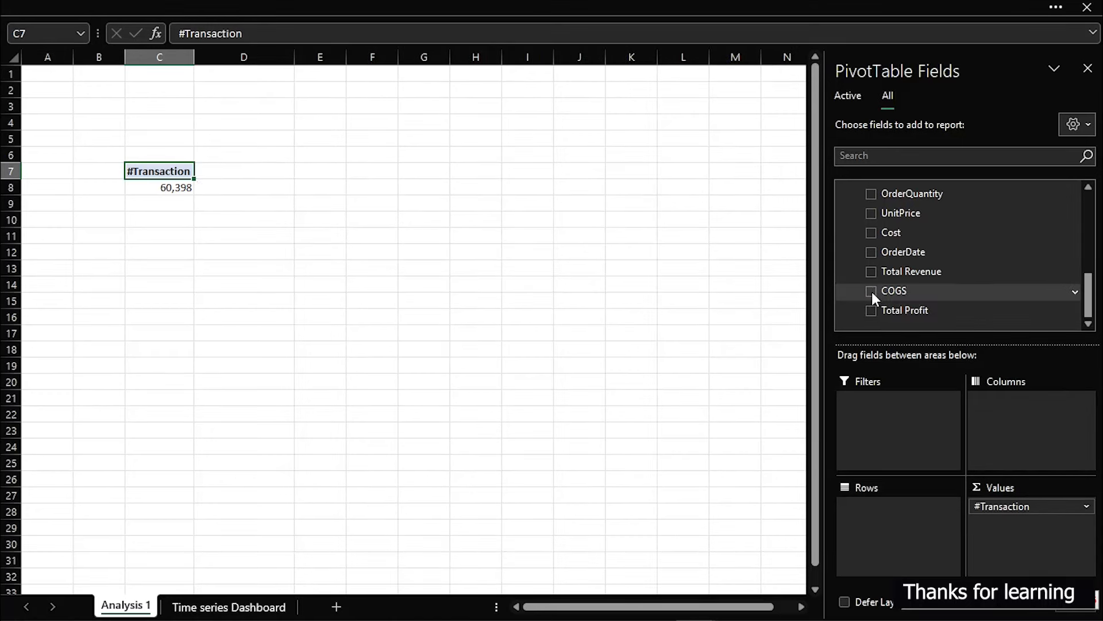
left_click(871, 291)
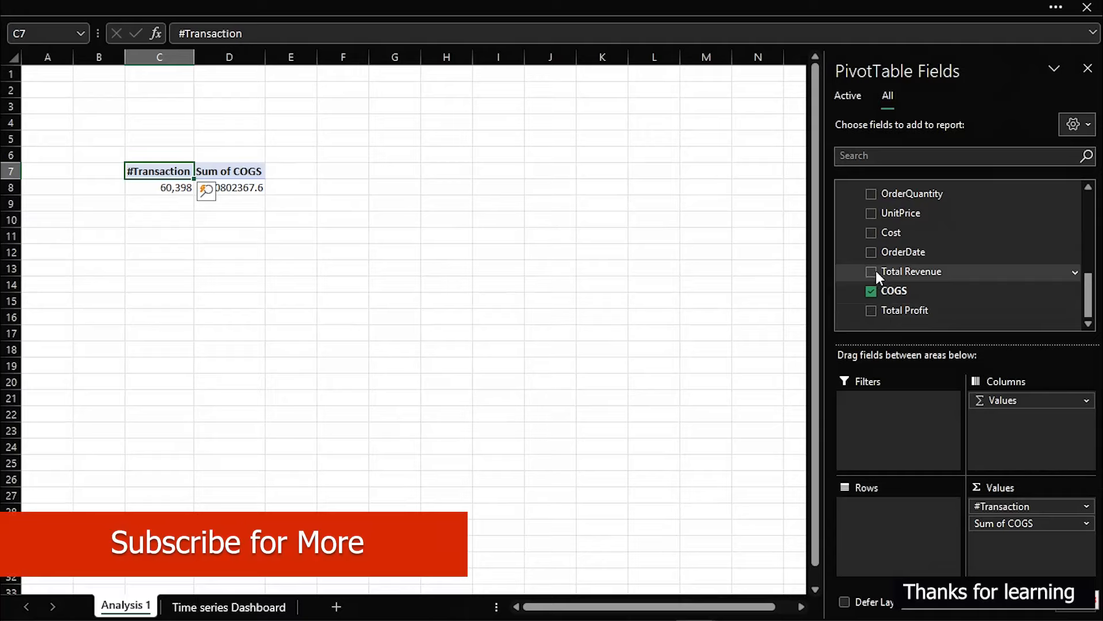
left_click(871, 271)
left_click(871, 309)
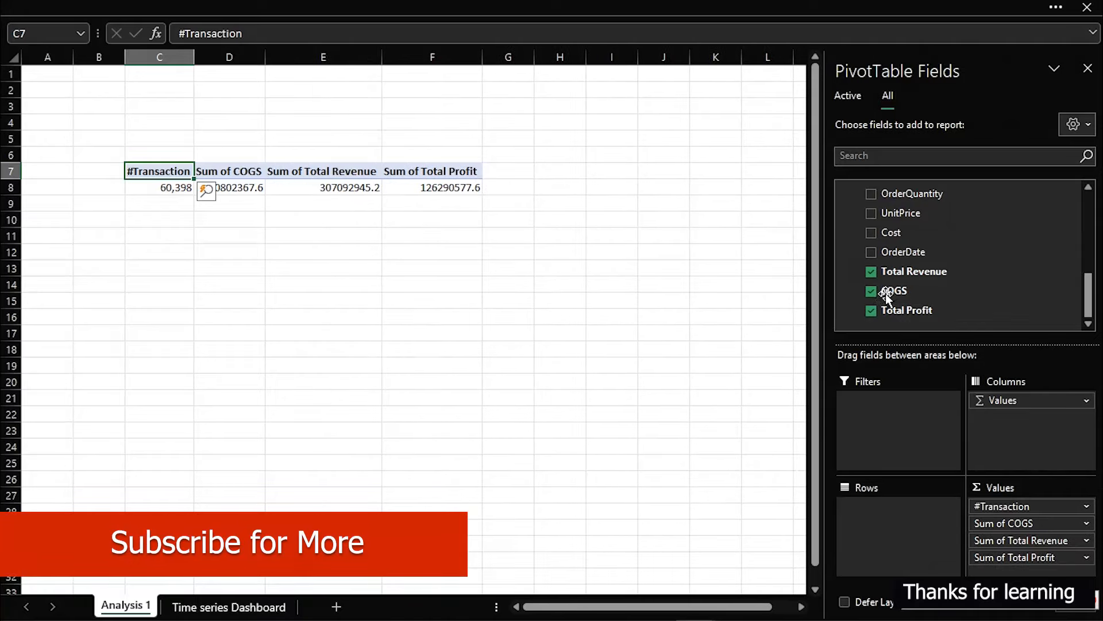
scroll(922, 253, "up", 2)
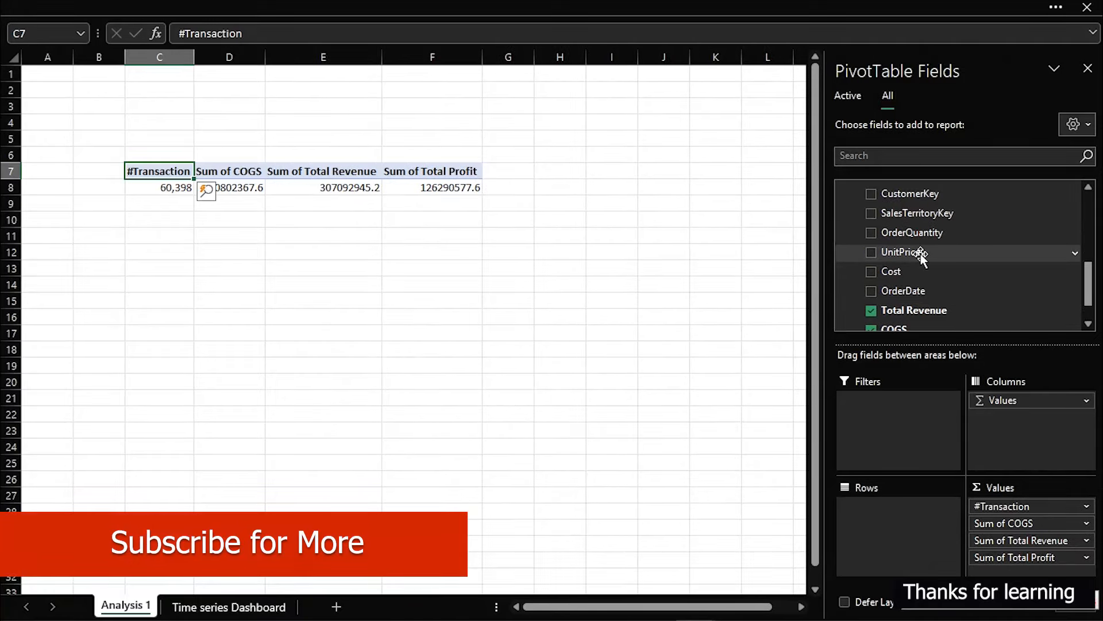
left_click(872, 233)
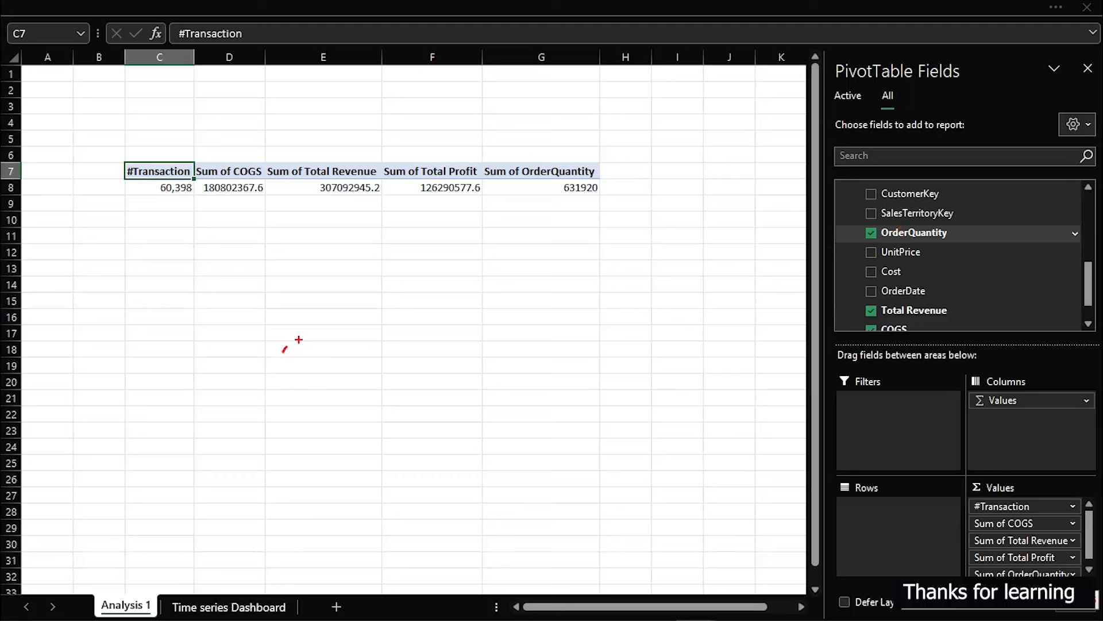
left_click_drag(93, 246, 77, 299)
left_click_drag(134, 252, 129, 274)
mouse_move(138, 257)
left_mouse_down()
mouse_move(173, 268)
mouse_move(201, 248)
mouse_move(229, 250)
left_mouse_up()
mouse_move(192, 265)
left_mouse_down()
mouse_move(226, 259)
mouse_move(275, 281)
left_mouse_up()
left_click_drag(286, 261, 316, 265)
mouse_move(326, 241)
left_mouse_down()
mouse_move(323, 266)
mouse_move(383, 264)
left_mouse_up()
left_click_drag(390, 246, 389, 278)
mouse_move(389, 248)
left_mouse_down()
mouse_move(398, 262)
mouse_move(470, 254)
mouse_move(448, 307)
left_mouse_up()
mouse_move(482, 269)
left_mouse_down()
mouse_move(465, 287)
mouse_move(488, 283)
left_mouse_up()
mouse_move(506, 253)
left_mouse_down()
mouse_move(495, 282)
mouse_move(509, 270)
left_mouse_up()
mouse_move(532, 244)
left_mouse_down()
mouse_move(520, 280)
mouse_move(556, 277)
left_mouse_up()
left_click_drag(96, 369, 73, 444)
mouse_move(64, 423)
left_mouse_down()
mouse_move(89, 409)
mouse_move(114, 421)
left_mouse_up()
mouse_move(131, 377)
left_mouse_down()
mouse_move(136, 419)
mouse_move(144, 391)
left_mouse_up()
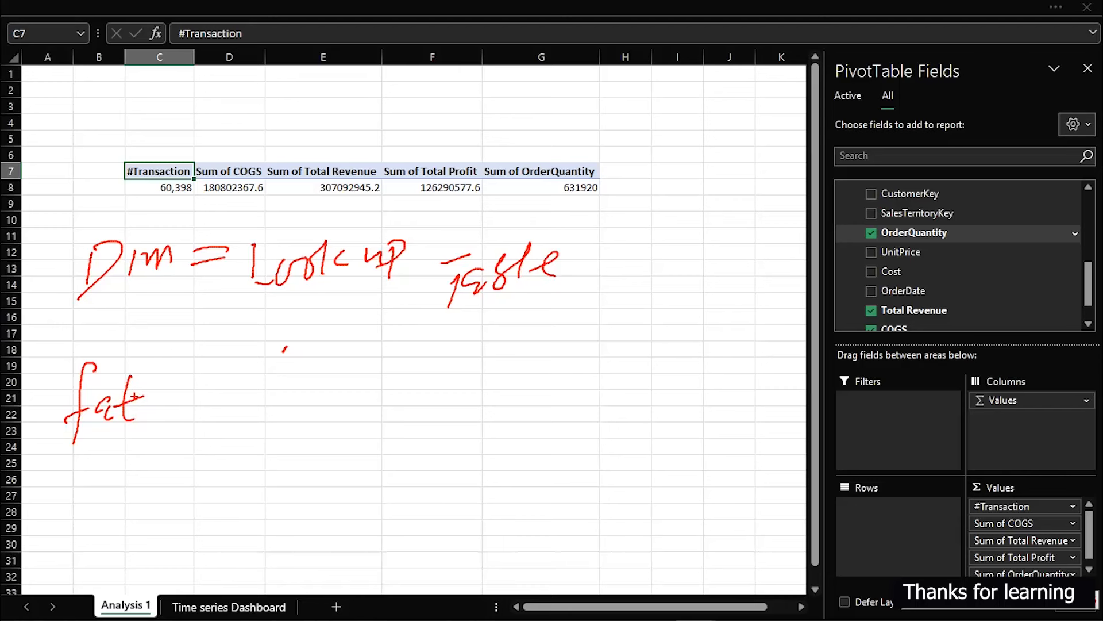
key("ctrl+z")
mouse_move(142, 379)
left_mouse_down()
mouse_move(128, 390)
mouse_move(159, 422)
mouse_move(168, 382)
left_mouse_up()
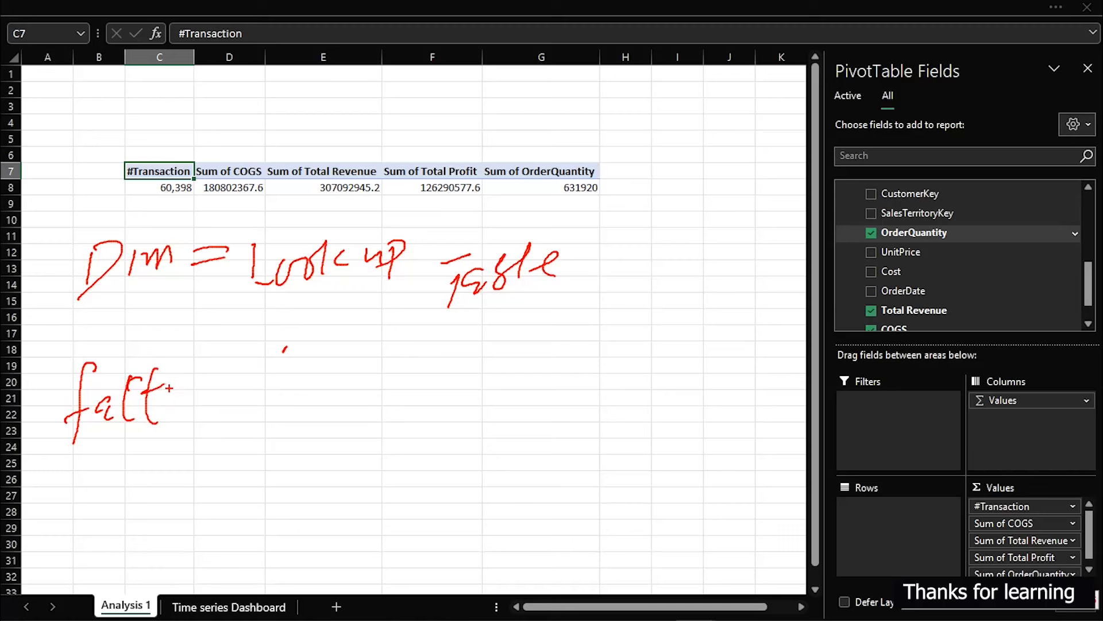
left_click_drag(199, 377, 199, 408)
mouse_move(178, 385)
left_mouse_down()
mouse_move(206, 359)
mouse_move(260, 393)
left_mouse_up()
left_click_drag(273, 351, 266, 397)
mouse_move(280, 384)
left_mouse_down()
mouse_move(294, 375)
mouse_move(293, 391)
mouse_move(347, 369)
mouse_move(383, 395)
left_mouse_up()
left_click_drag(354, 358, 395, 349)
mouse_move(402, 375)
left_mouse_down()
mouse_move(410, 358)
mouse_move(426, 368)
left_mouse_up()
mouse_move(435, 365)
left_mouse_down()
mouse_move(458, 355)
mouse_move(455, 371)
mouse_move(497, 368)
left_mouse_up()
mouse_move(539, 341)
left_mouse_down()
mouse_move(536, 364)
mouse_move(539, 352)
mouse_move(550, 363)
left_mouse_up()
left_click_drag(562, 352, 590, 351)
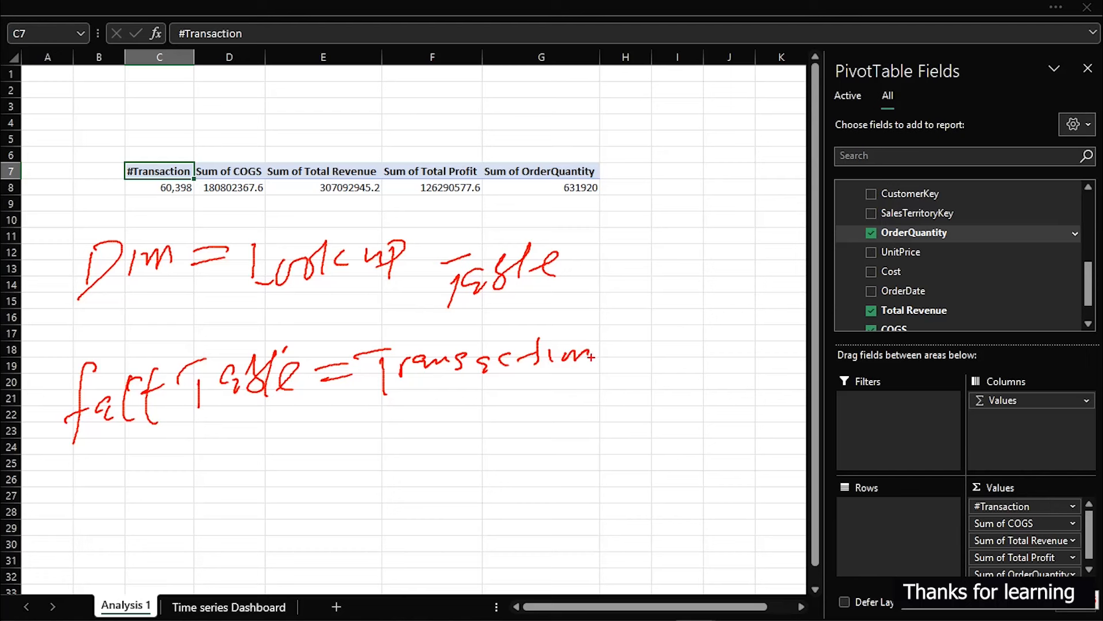
mouse_move(435, 389)
left_mouse_down()
mouse_move(537, 381)
mouse_move(488, 392)
mouse_move(531, 389)
left_mouse_up()
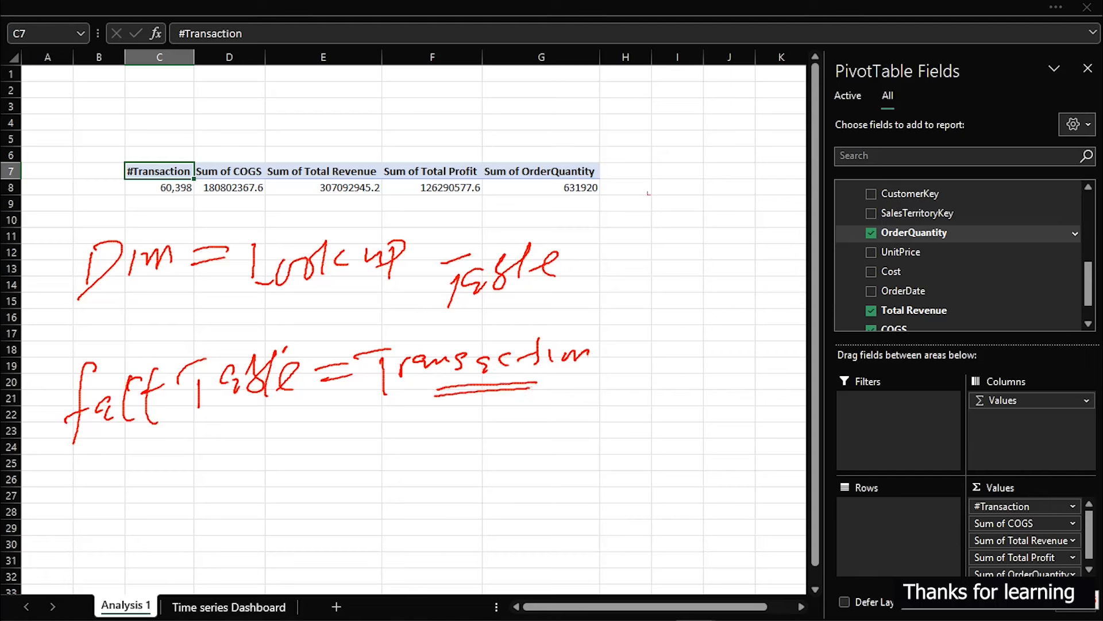
mouse_move(587, 255)
left_mouse_down()
mouse_move(586, 265)
mouse_move(631, 269)
mouse_move(668, 253)
mouse_move(660, 268)
mouse_move(715, 256)
left_mouse_up()
mouse_move(714, 246)
left_mouse_down()
mouse_move(704, 279)
mouse_move(735, 274)
mouse_move(770, 240)
left_mouse_up()
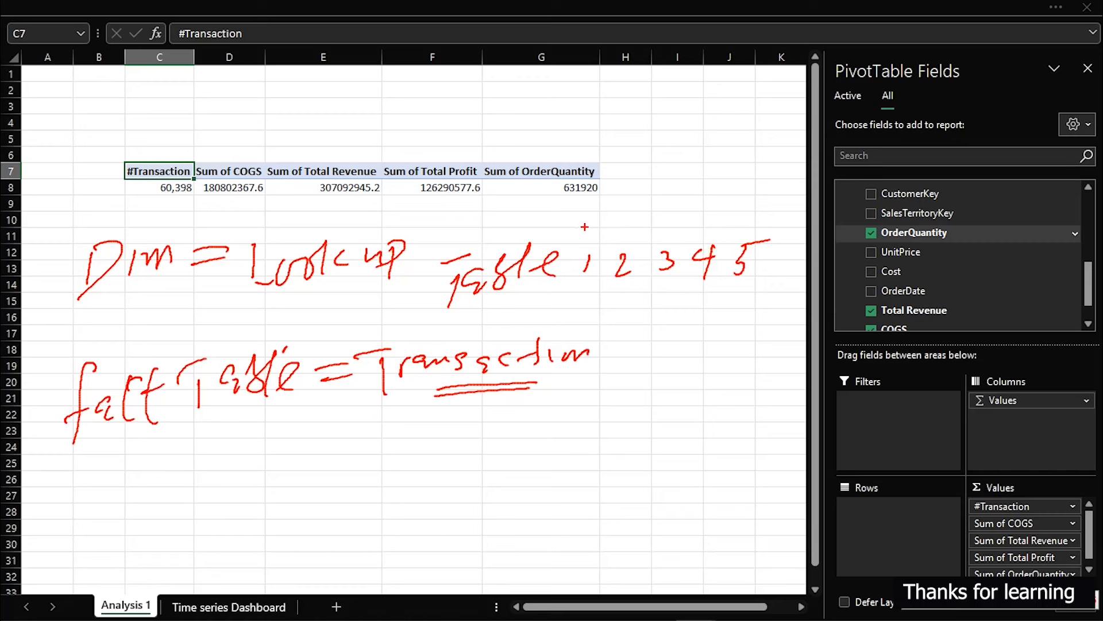
mouse_move(598, 214)
left_mouse_down()
mouse_move(594, 237)
mouse_move(627, 222)
left_mouse_up()
mouse_move(642, 213)
left_mouse_down()
mouse_move(636, 223)
mouse_move(648, 213)
left_mouse_up()
mouse_move(654, 206)
left_mouse_down()
mouse_move(670, 221)
mouse_move(695, 214)
mouse_move(710, 227)
mouse_move(722, 211)
mouse_move(737, 217)
mouse_move(728, 221)
left_mouse_up()
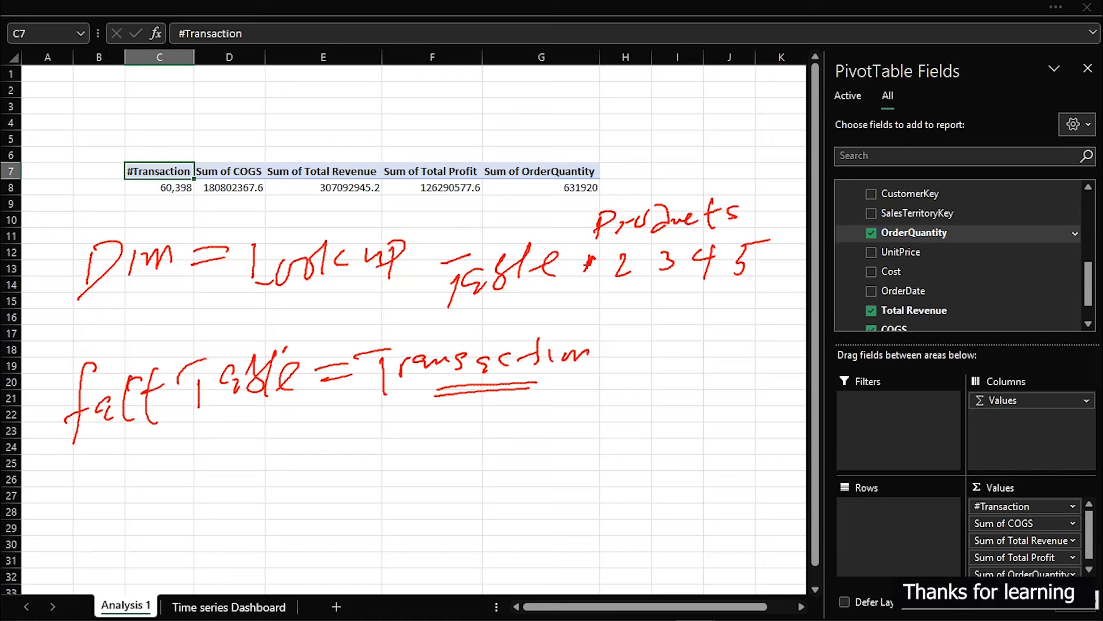
mouse_move(579, 283)
left_mouse_down()
mouse_move(582, 299)
mouse_move(592, 296)
mouse_move(568, 299)
mouse_move(571, 307)
left_mouse_up()
left_click_drag(591, 286, 590, 297)
left_click_drag(235, 464, 225, 510)
mouse_move(253, 477)
left_mouse_down()
mouse_move(244, 506)
mouse_move(310, 477)
left_mouse_up()
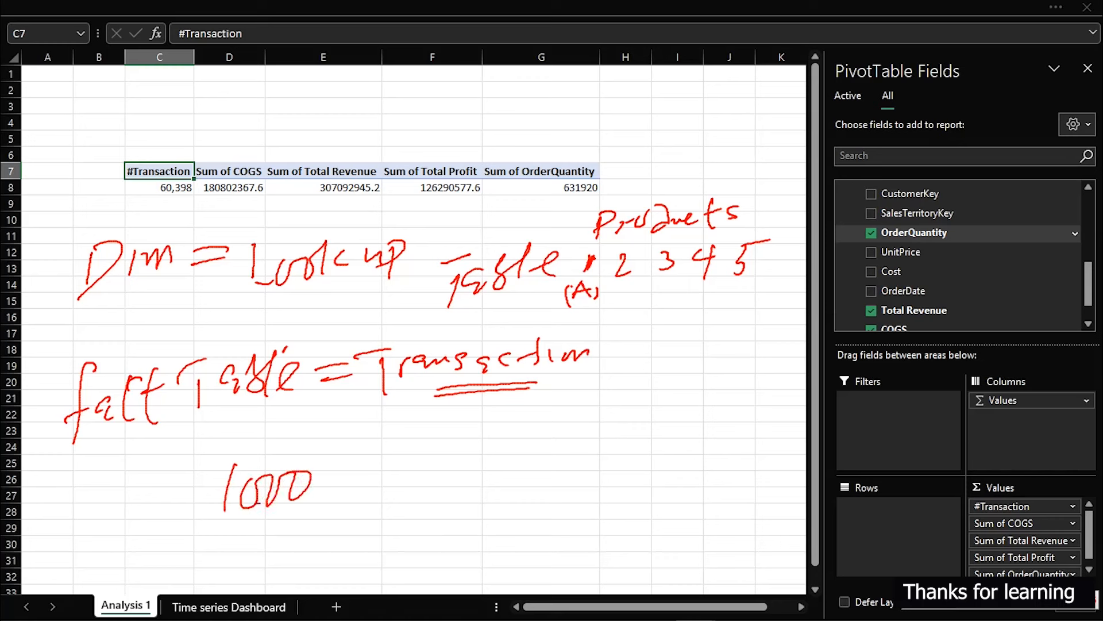
left_click_drag(237, 513, 232, 525)
left_click_drag(357, 463, 354, 476)
left_click_drag(621, 283, 714, 281)
mouse_move(666, 125)
left_mouse_down()
mouse_move(655, 185)
mouse_move(710, 120)
mouse_move(647, 191)
left_mouse_up()
left_click_drag(717, 121, 707, 174)
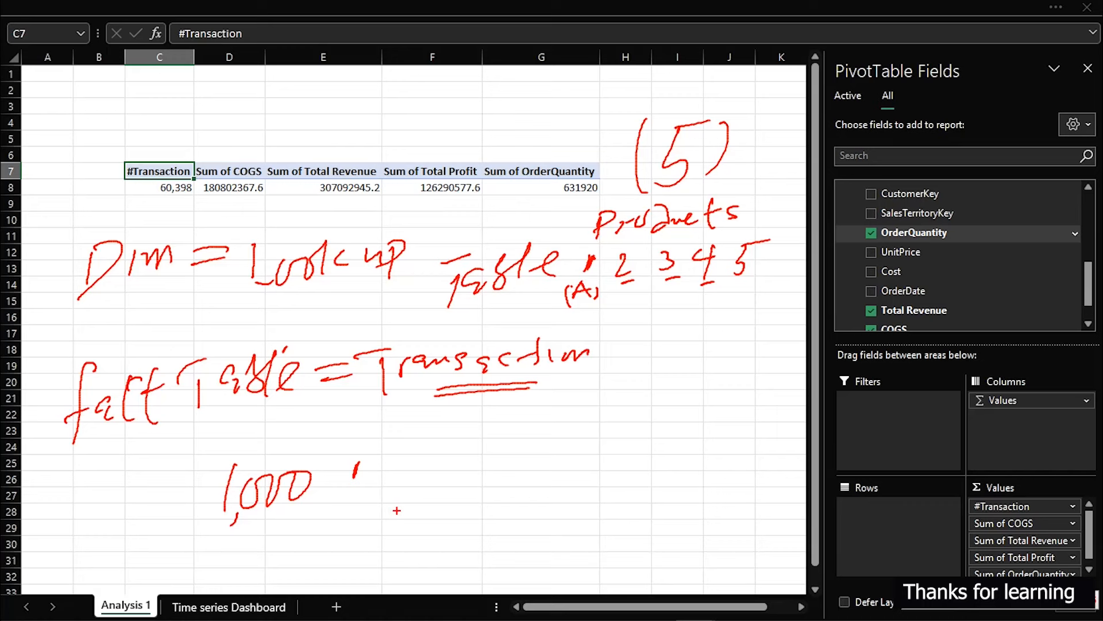
mouse_move(398, 510)
left_mouse_down()
mouse_move(390, 535)
mouse_move(420, 529)
left_mouse_up()
mouse_move(405, 508)
left_mouse_down()
mouse_move(402, 565)
mouse_move(360, 570)
mouse_move(420, 553)
left_mouse_up()
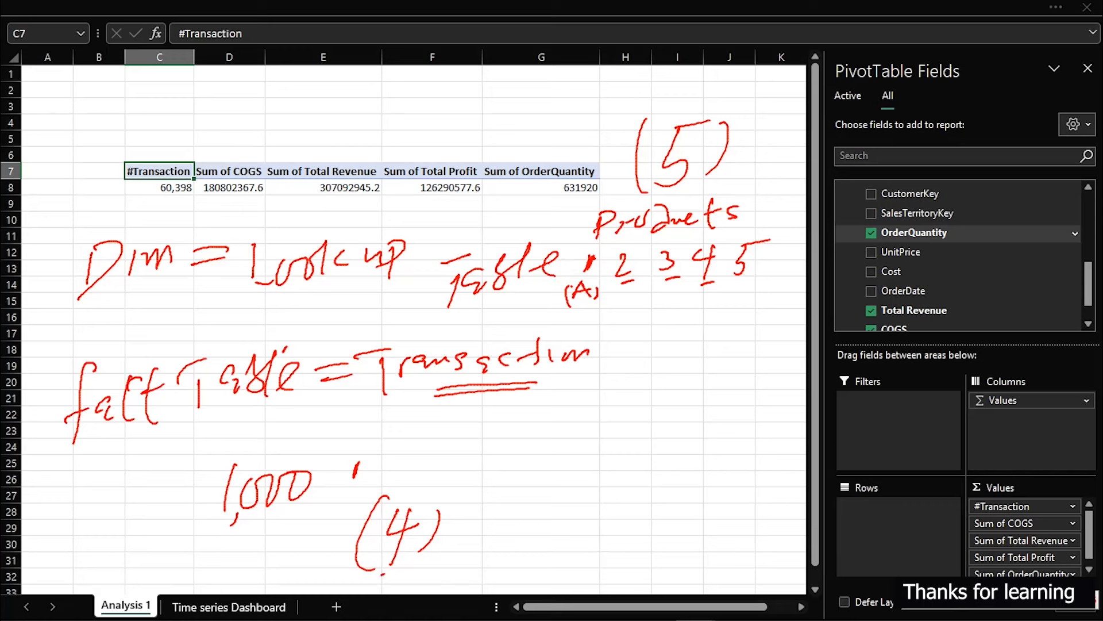
left_click_drag(382, 574, 428, 567)
left_click_drag(379, 582, 419, 576)
mouse_move(731, 172)
left_mouse_down()
mouse_move(671, 185)
mouse_move(735, 179)
left_mouse_up()
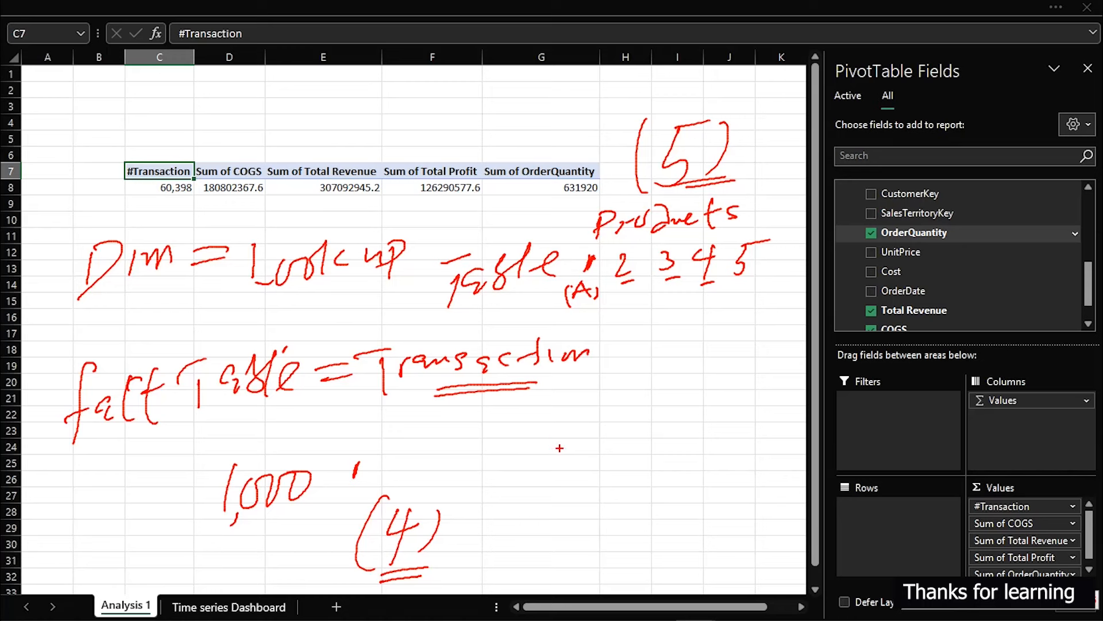
left_click_drag(571, 443, 558, 477)
left_click_drag(736, 286, 764, 282)
key("Escape")
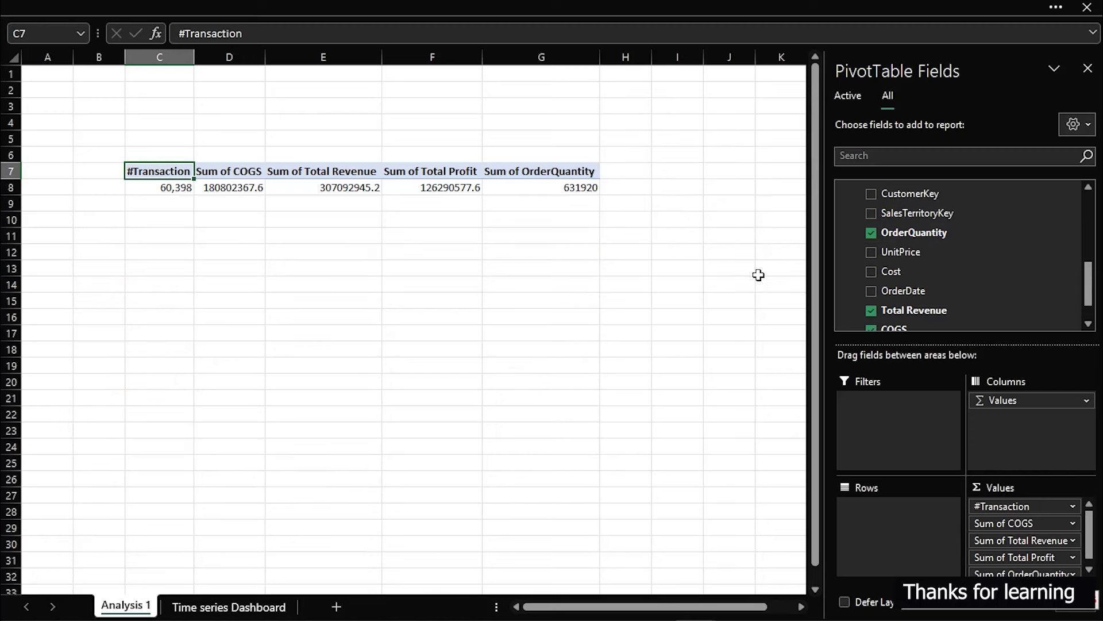
Step: Start a new Power Pivot measure in the All Measures table and name it All Products
left_click(310, 9)
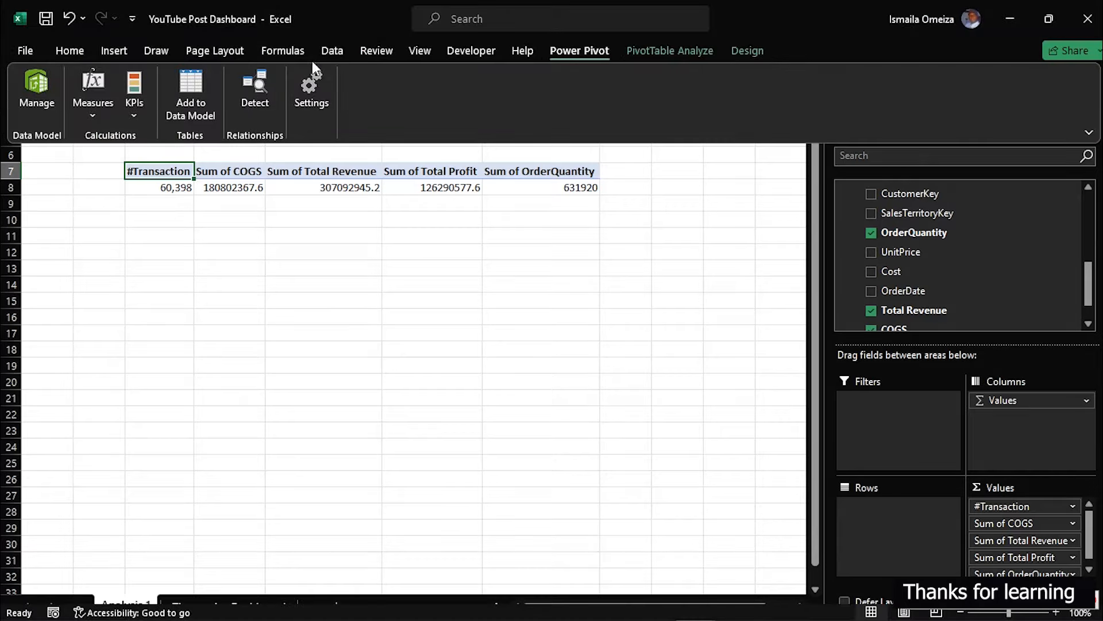
left_click(92, 112)
left_click(115, 156)
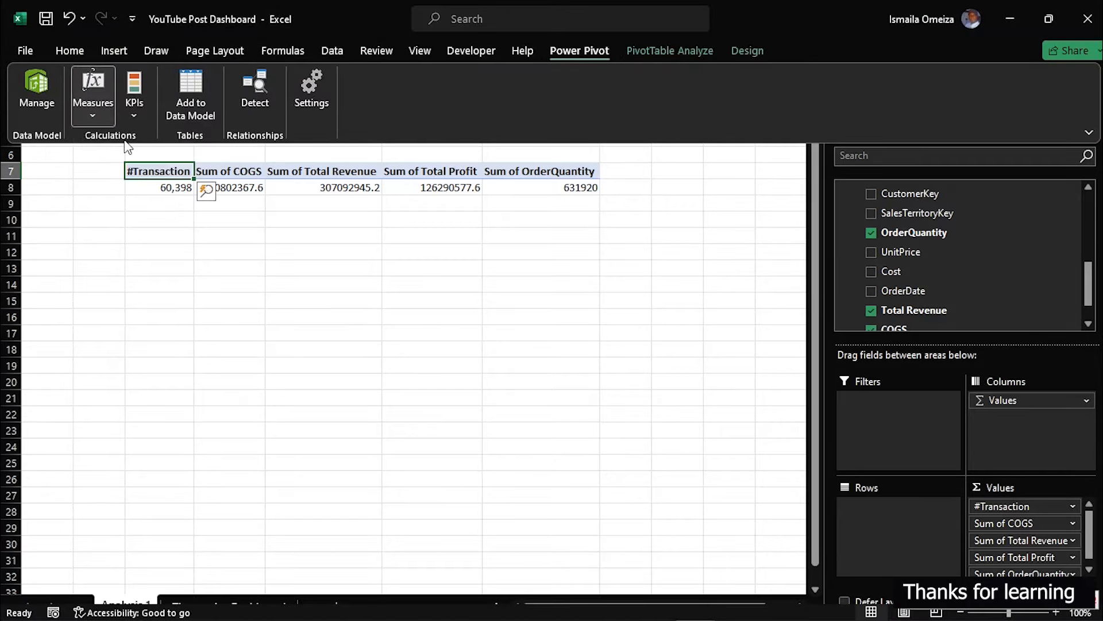
left_click_drag(446, 197, 360, 191)
type("A")
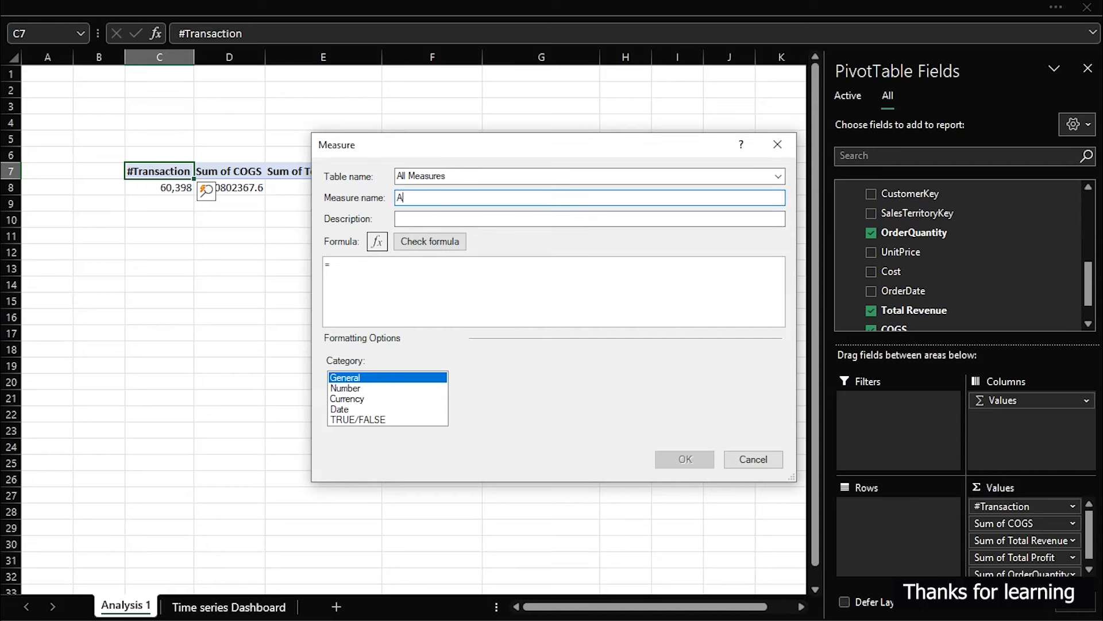
type("ll Products")
Step: Define the All Products measure as =COUNTROWS(DimProduct) and check the formula for errors
scroll(344, 265, "up", 4)
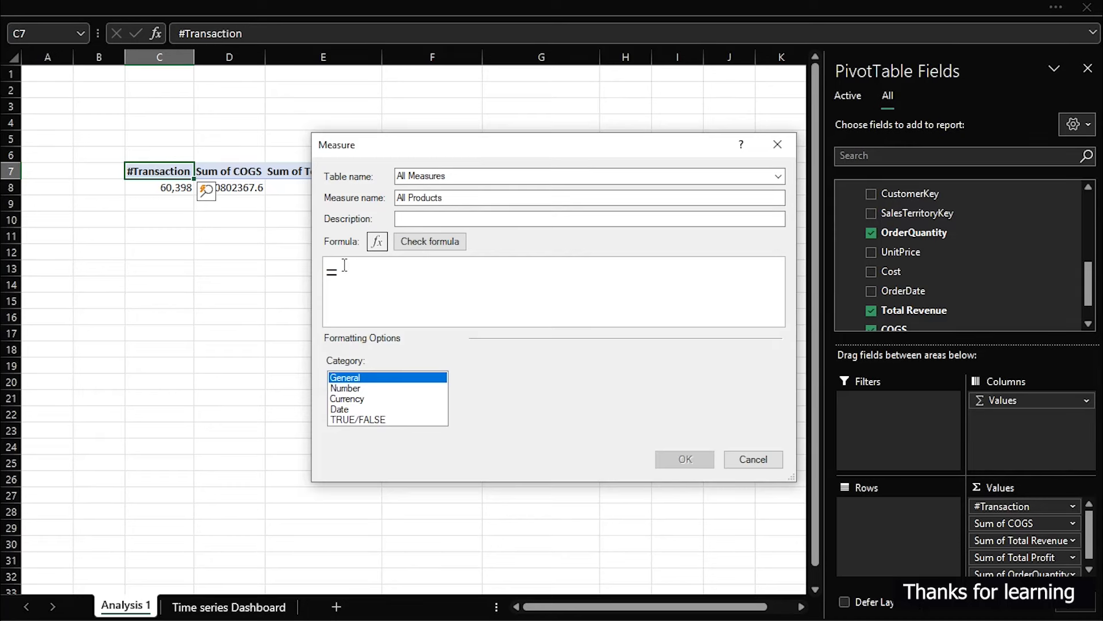
type("countr")
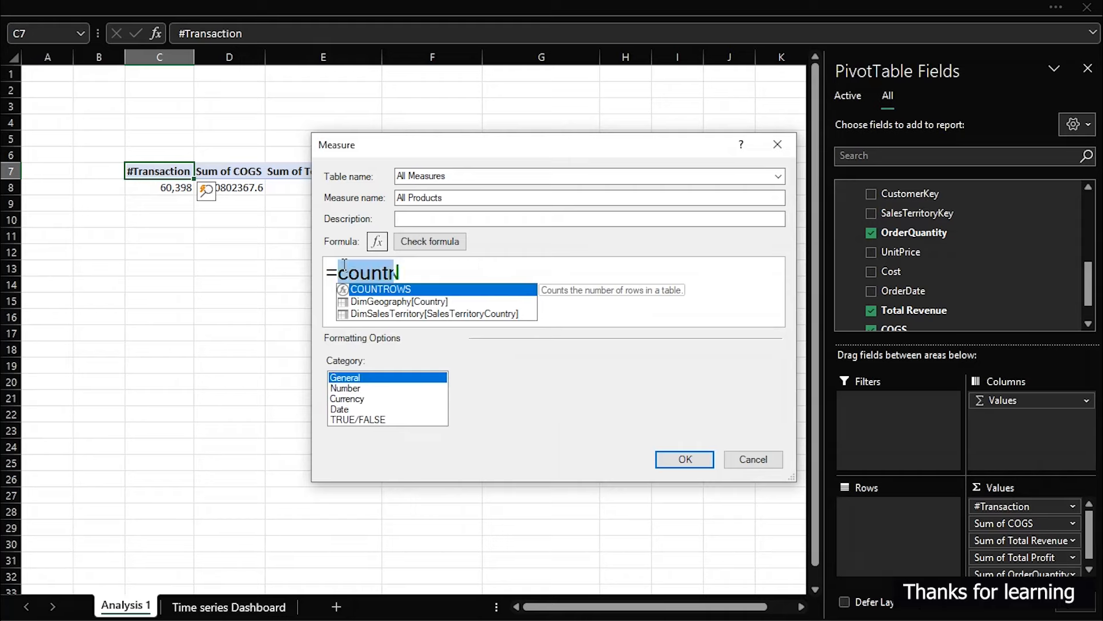
key("Tab")
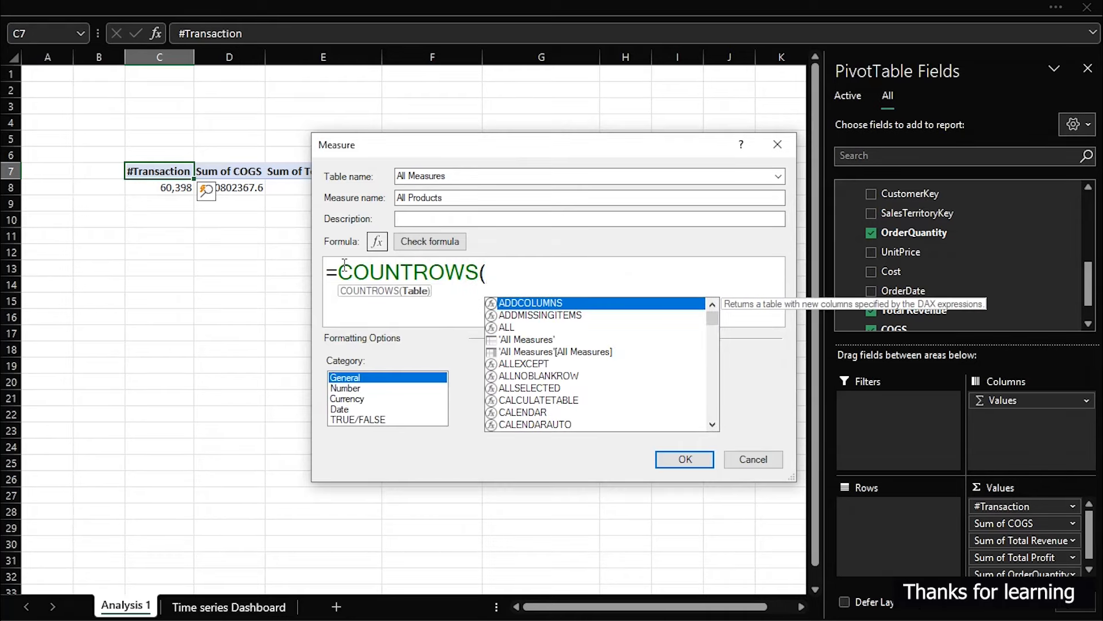
type("dimp")
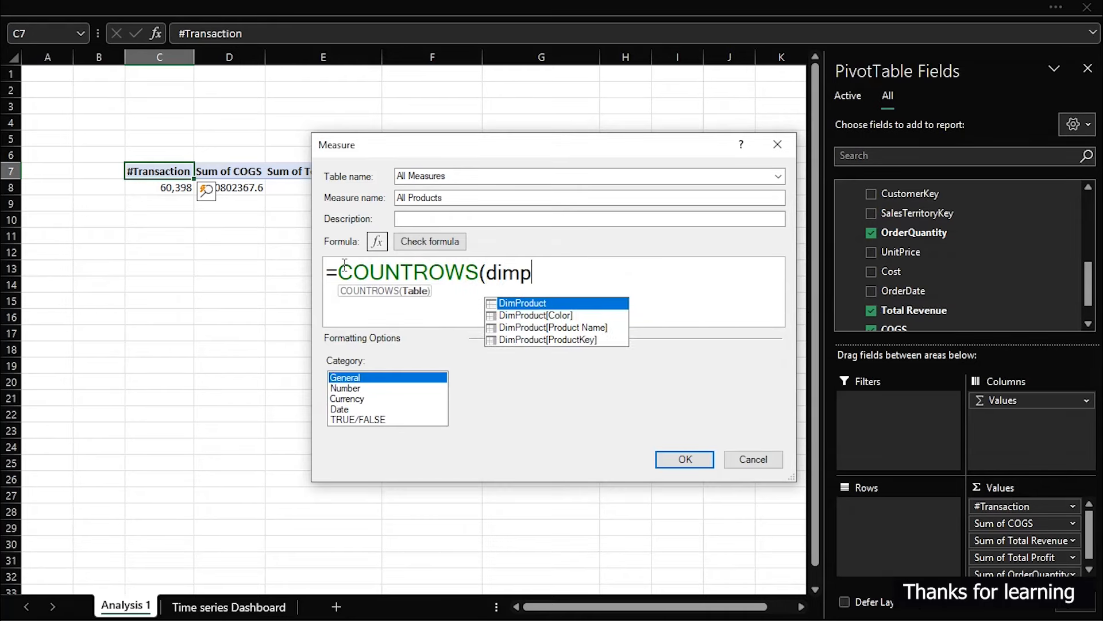
key("Tab")
type(")")
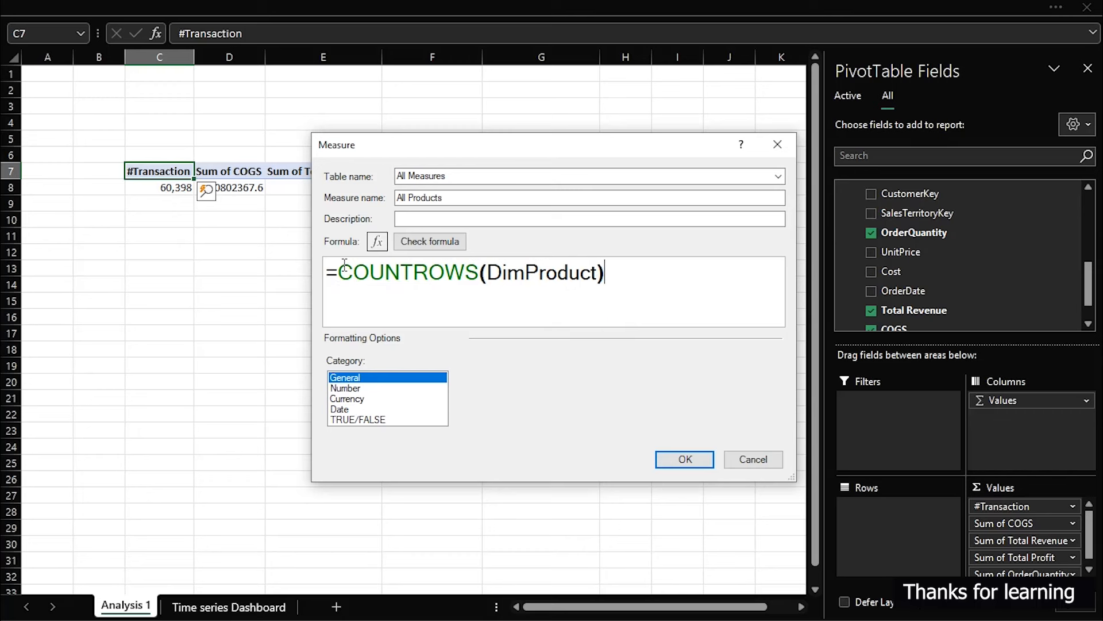
left_click(430, 241)
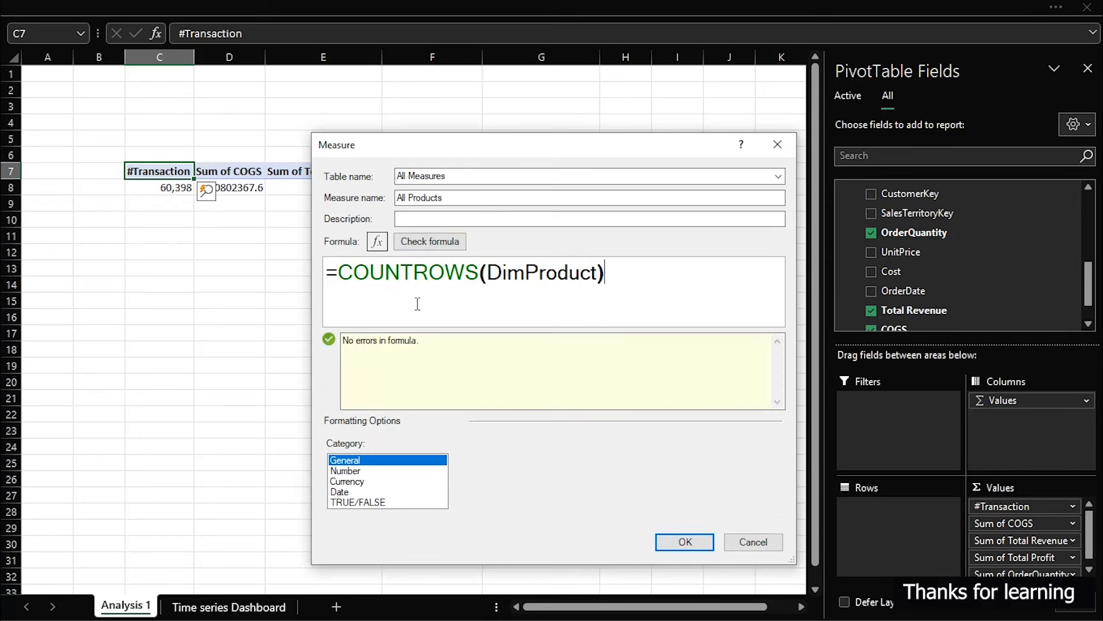
Step: Format the All Products measure as a whole number with the 1000 separator and save it
left_click(356, 471)
left_click(640, 464)
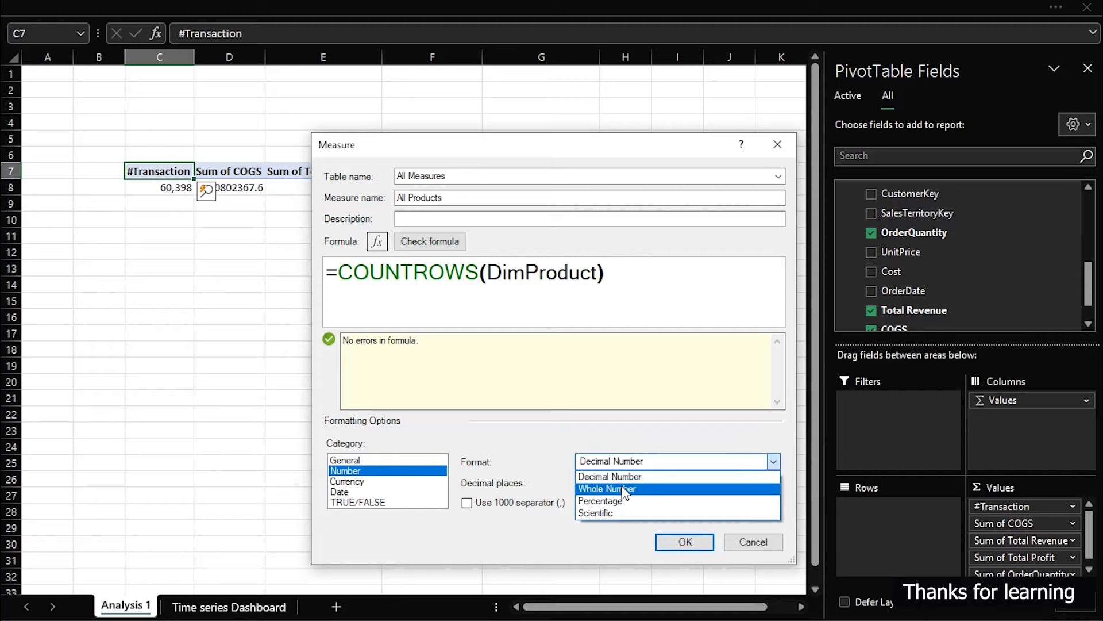
left_click(625, 489)
left_click(512, 503)
left_click(694, 543)
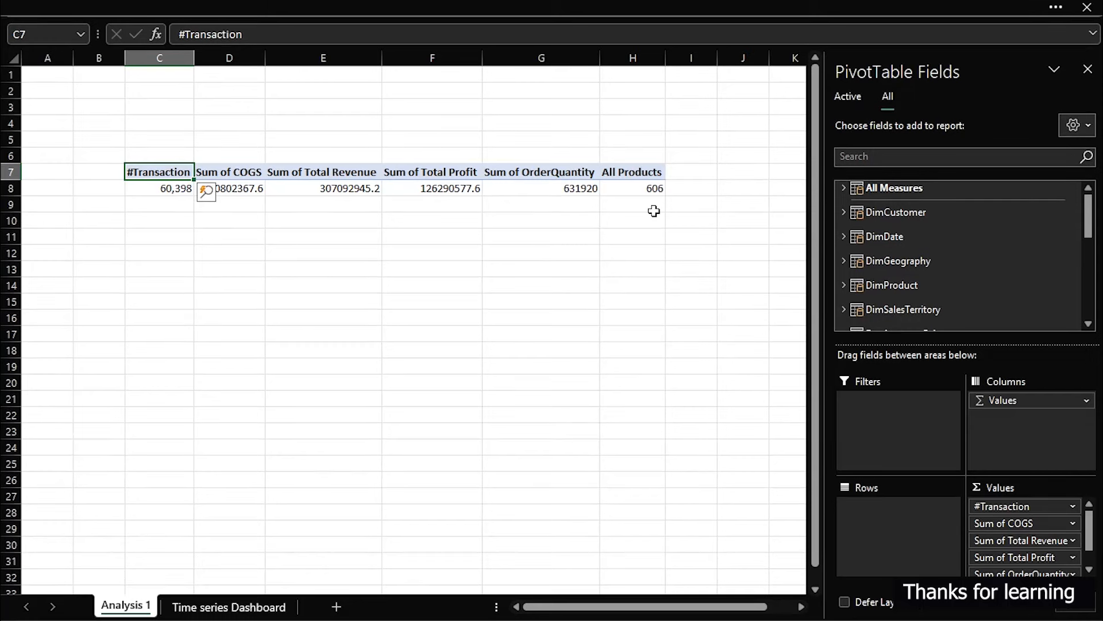
Step: Start a new Power Pivot measure in the All Measures table and name it Sold Products
mouse_move(642, 191)
left_click(222, 6)
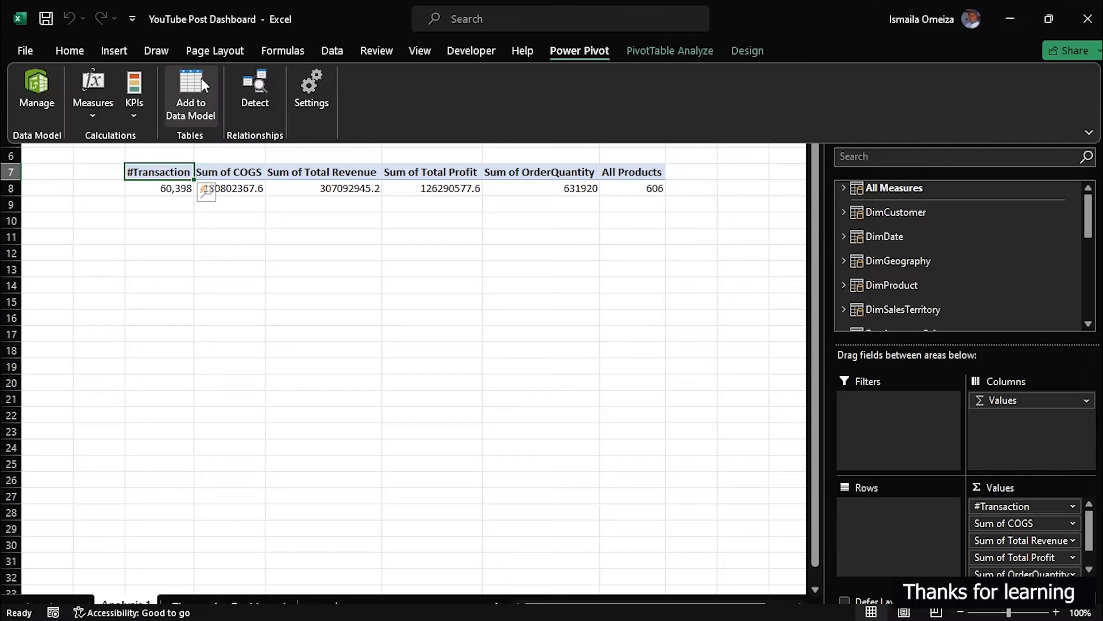
left_click(98, 119)
left_click(139, 139)
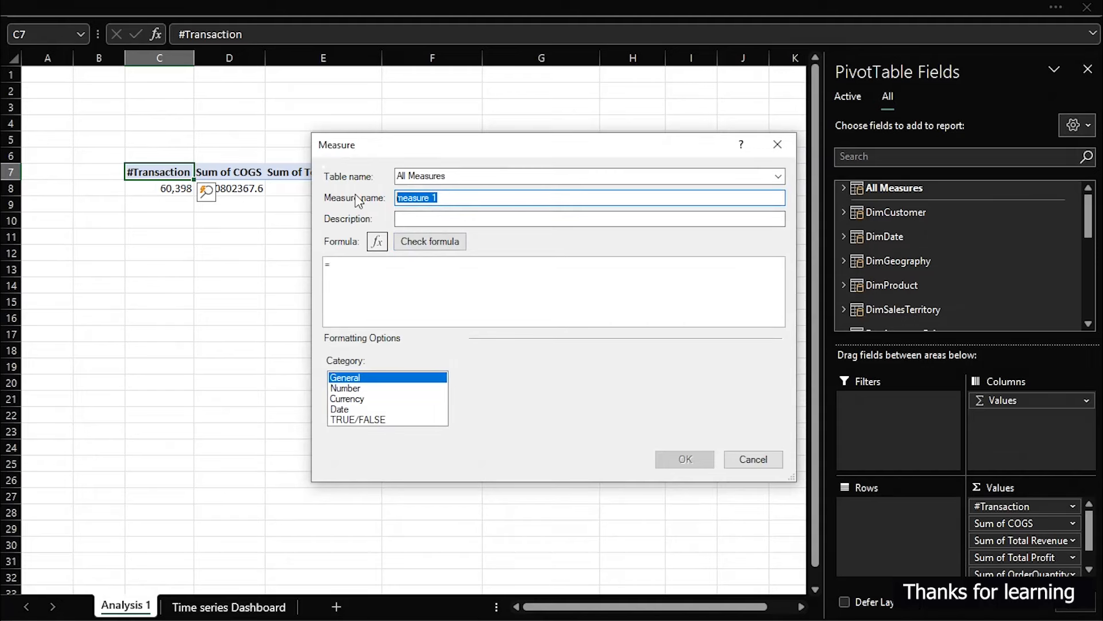
type("Sold Products")
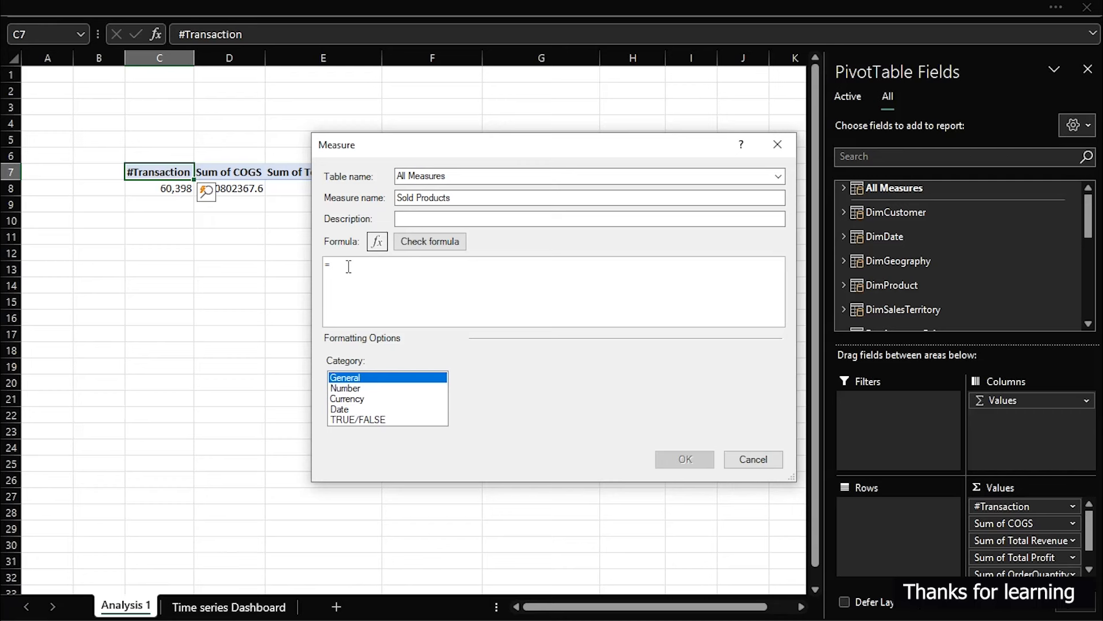
Step: Define the Sold Products measure as =DISTINCTCOUNT(FactInternetSales[ProductKey]) and check the formula for errors
type("dis")
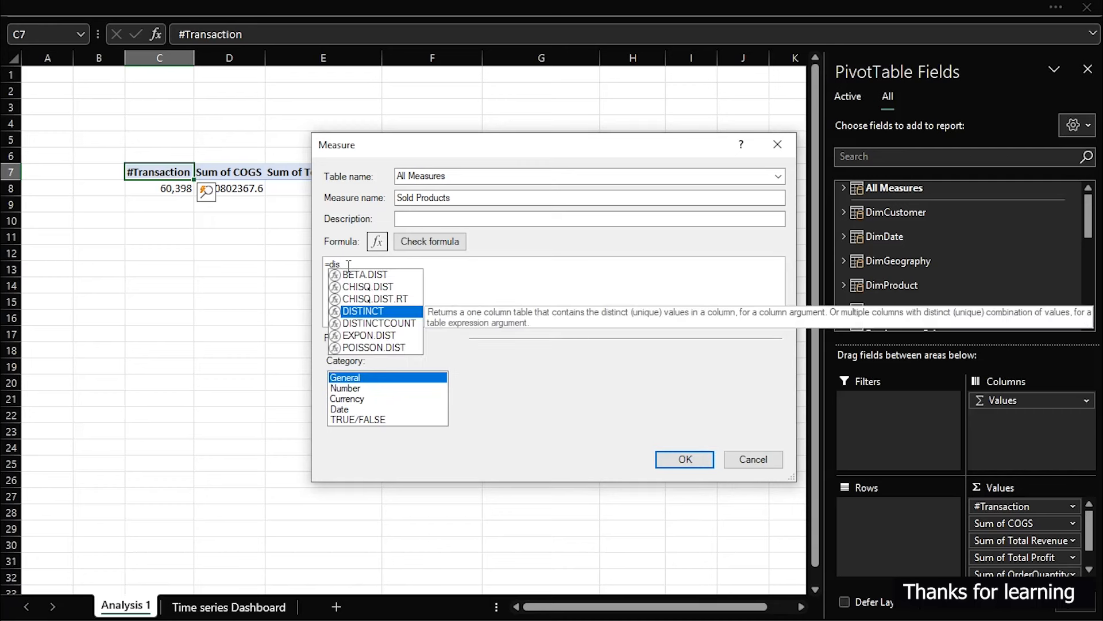
key("Down")
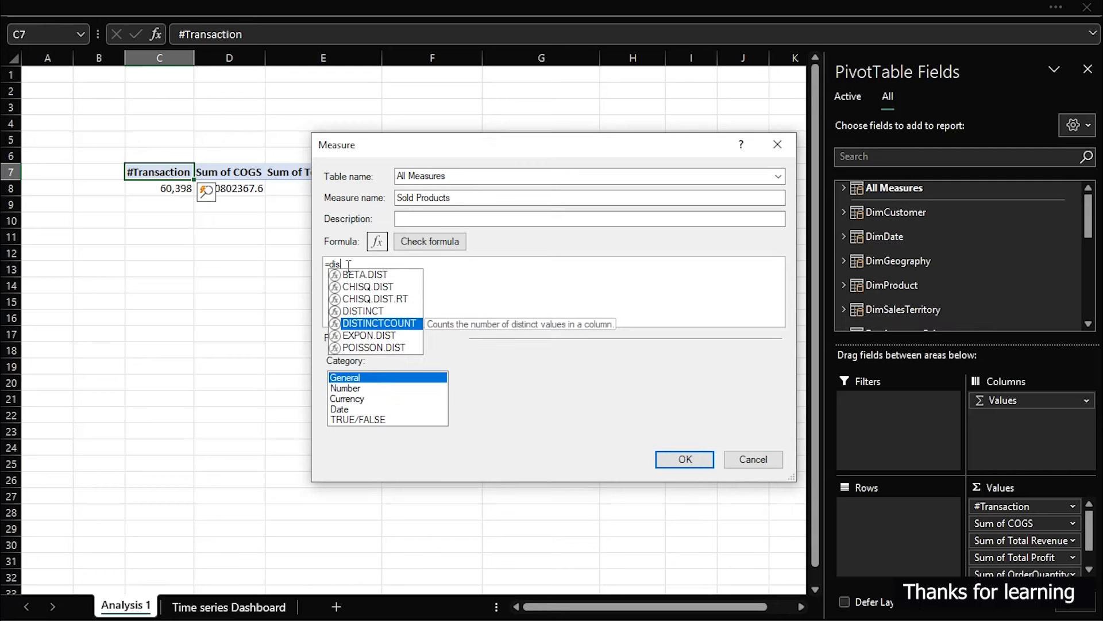
key("Tab")
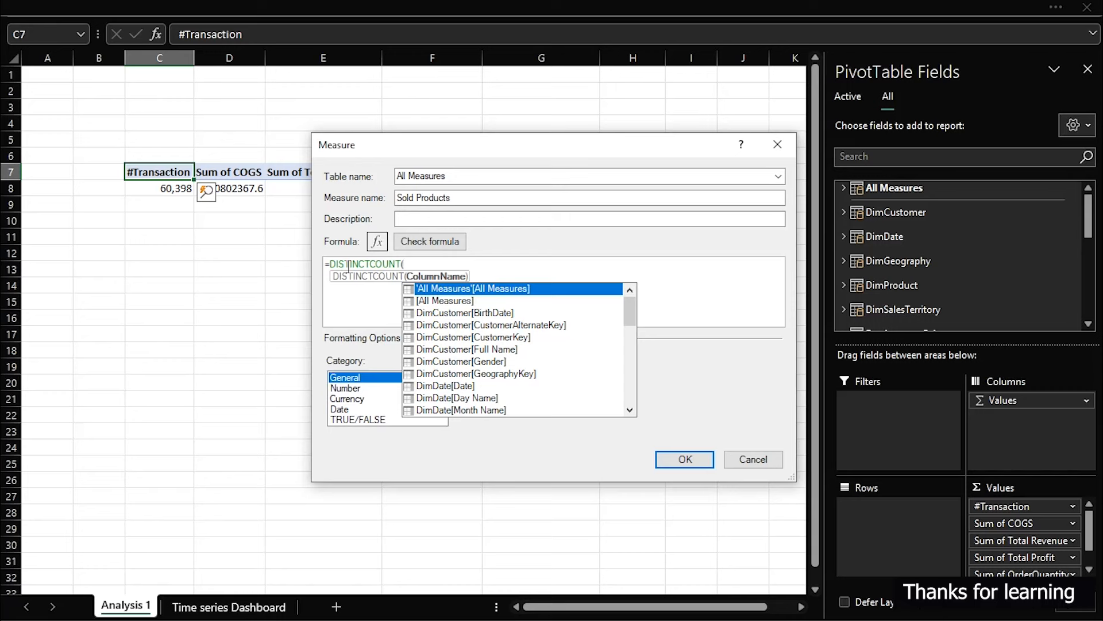
type("fac")
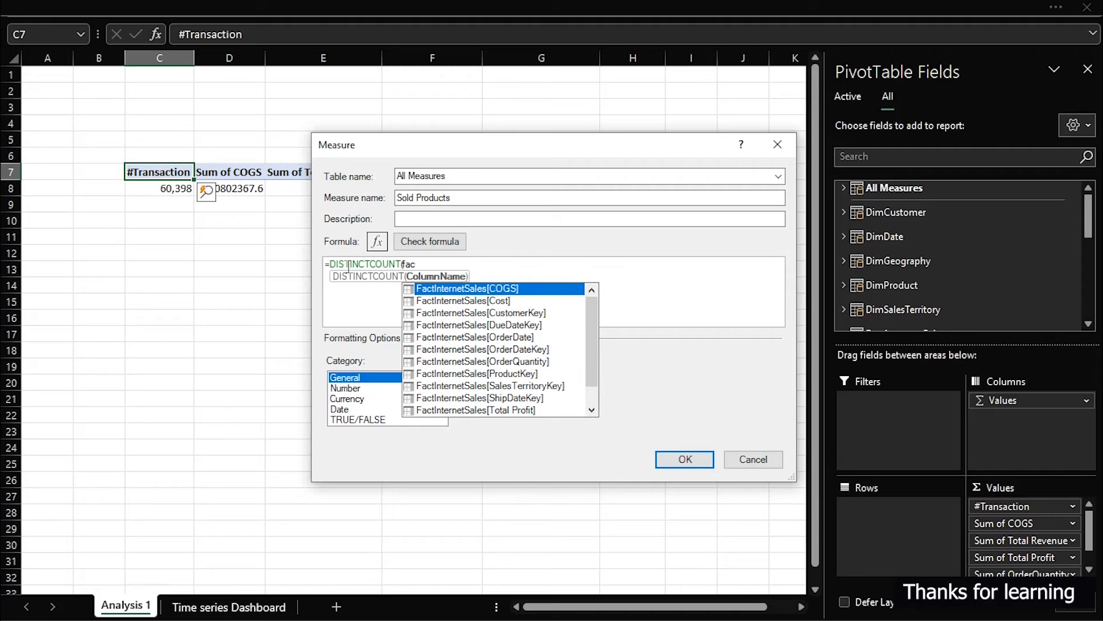
key("Down")
key("Down")
key("Down")
key("Down")
key("Down")
key("Down")
key("Down")
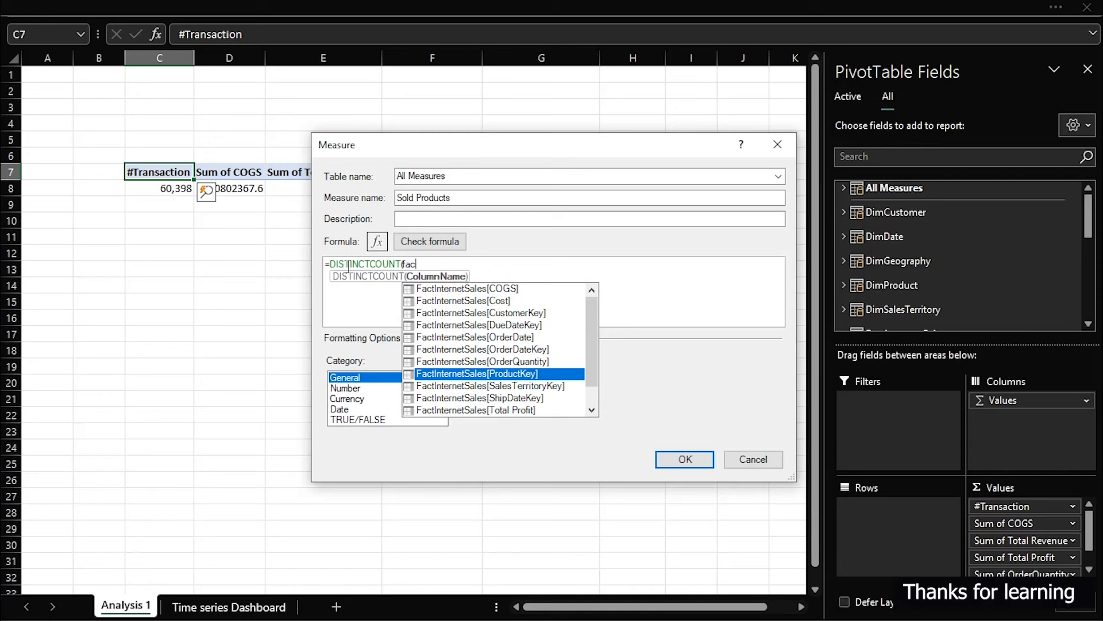
key("Tab")
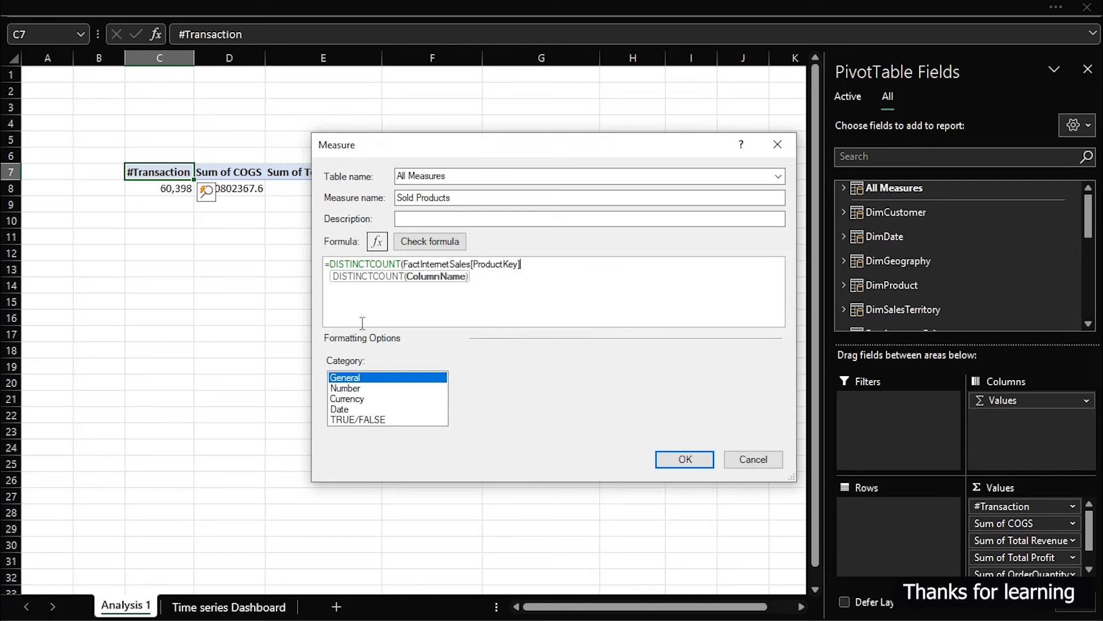
scroll(567, 297, "up", 1)
scroll(567, 297, "up", 1)
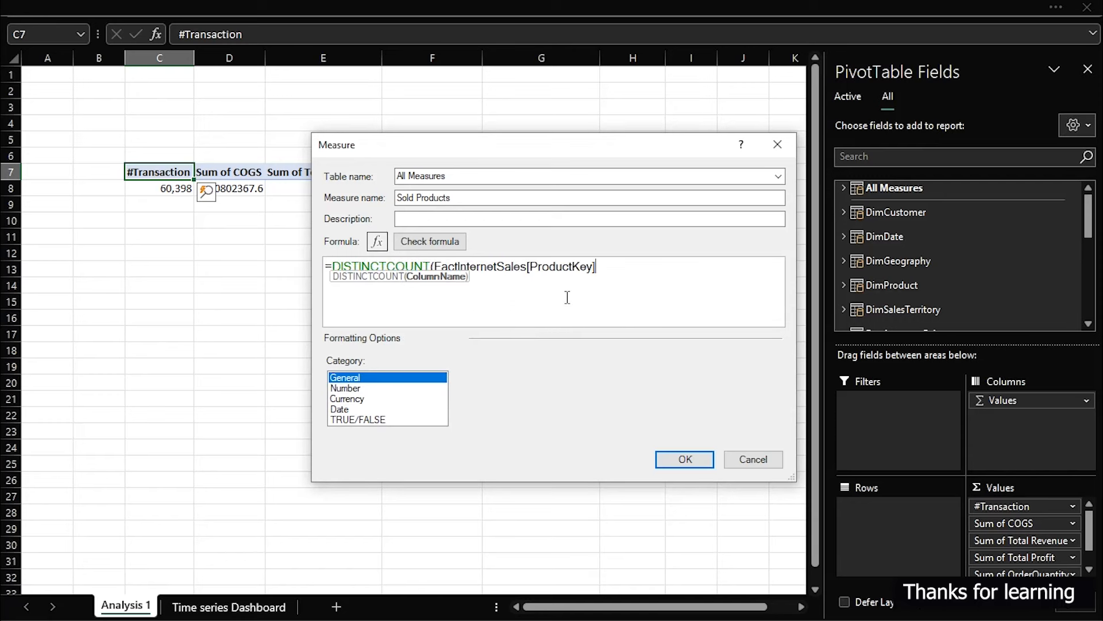
type(")")
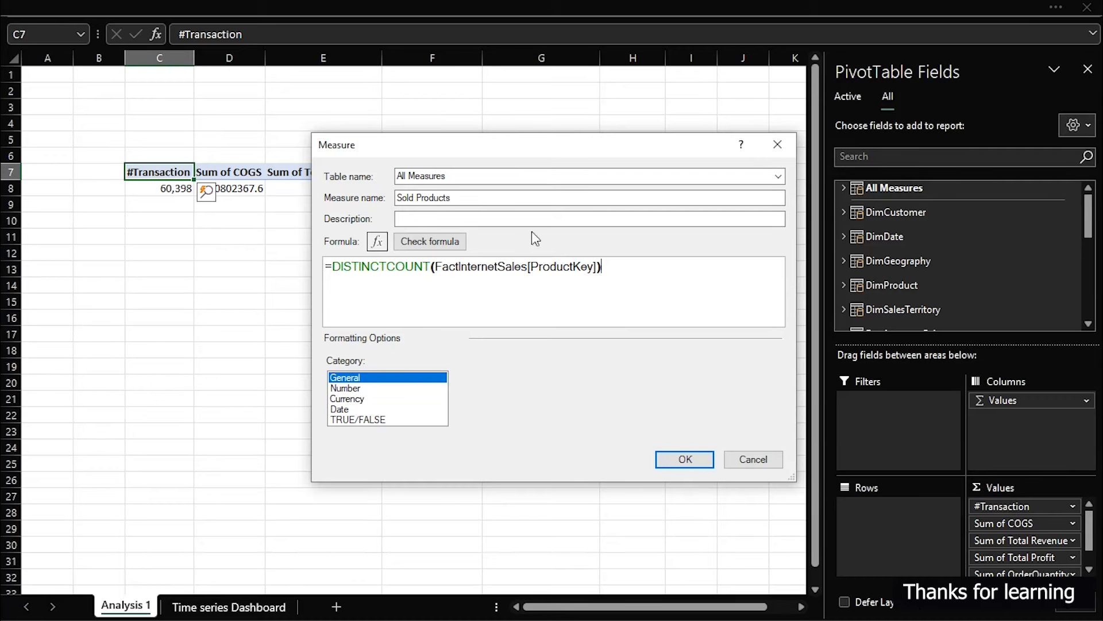
left_click(446, 246)
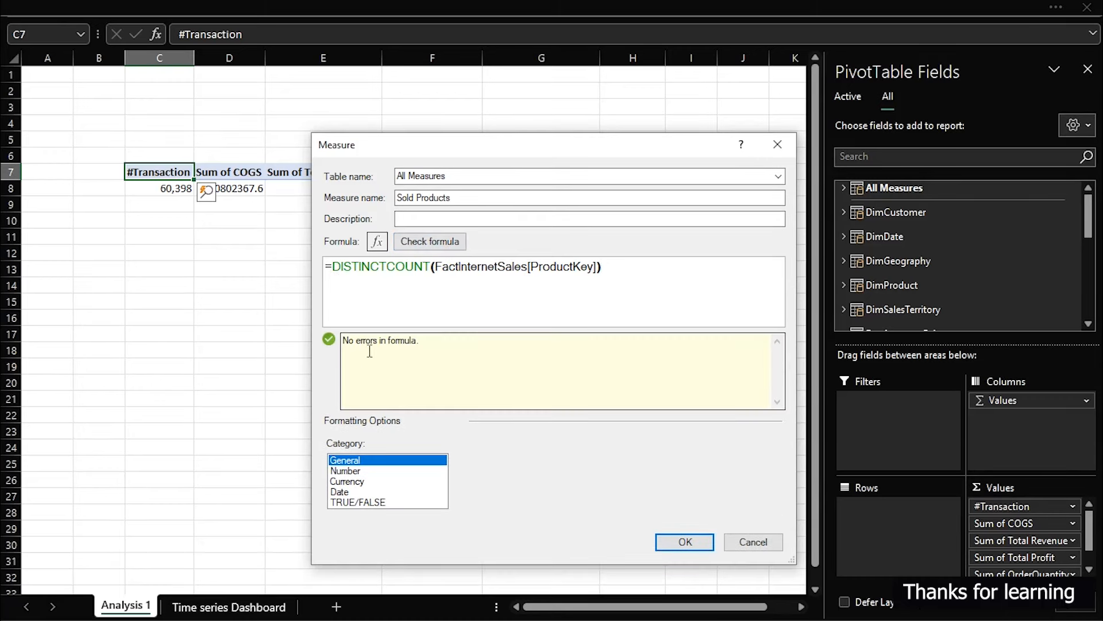
Step: Format the Sold Products measure as a whole number with the 1000 separator and save it
left_click(349, 472)
left_click(603, 463)
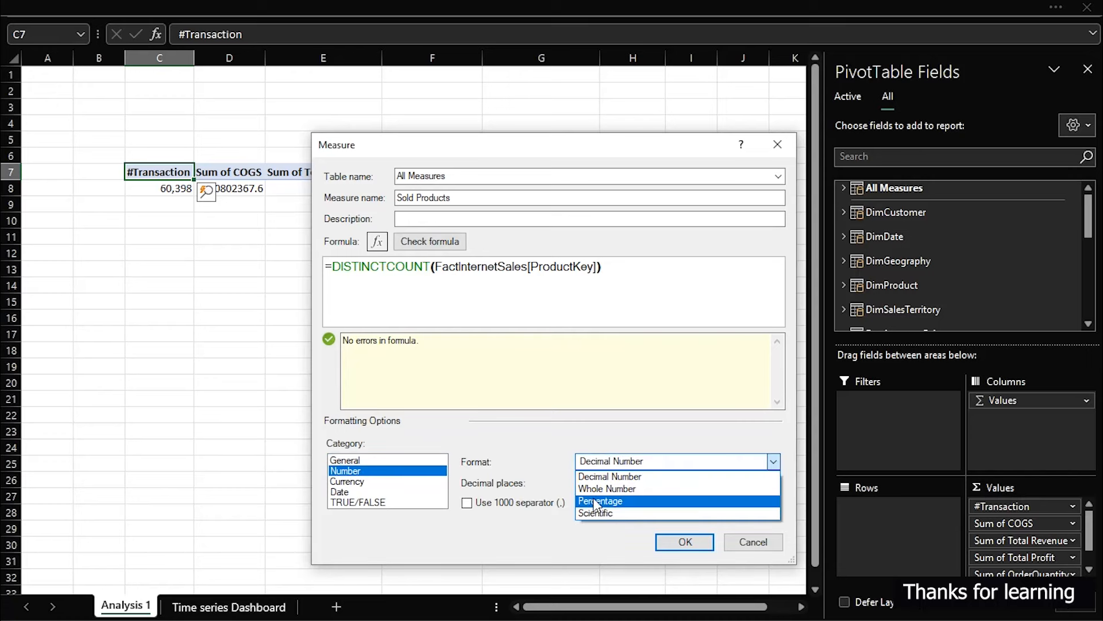
left_click(601, 487)
left_click(466, 502)
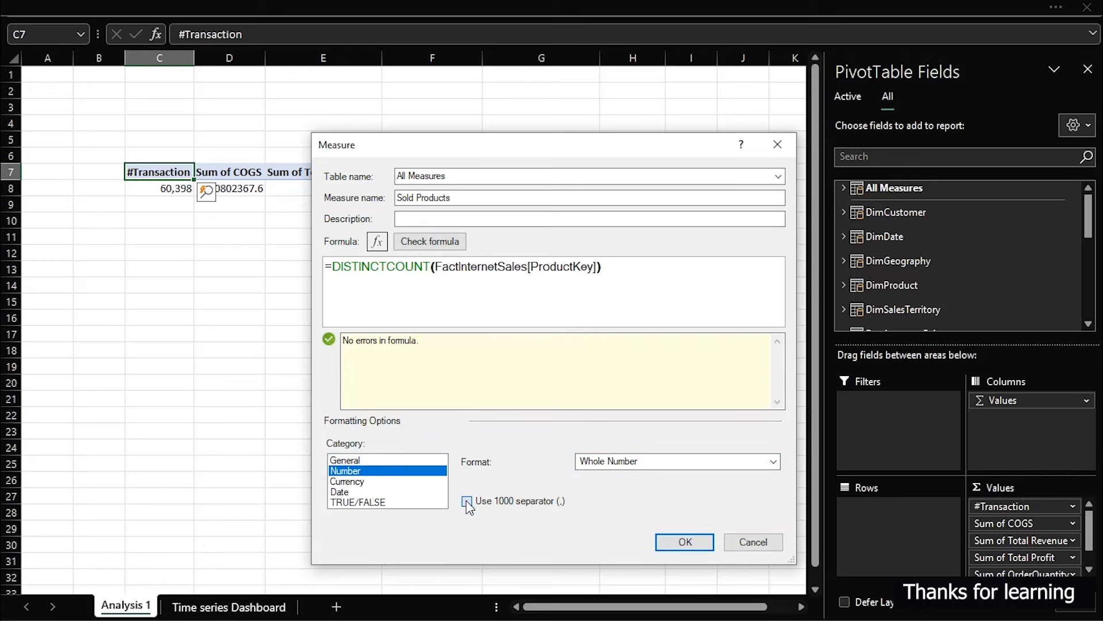
left_click(698, 537)
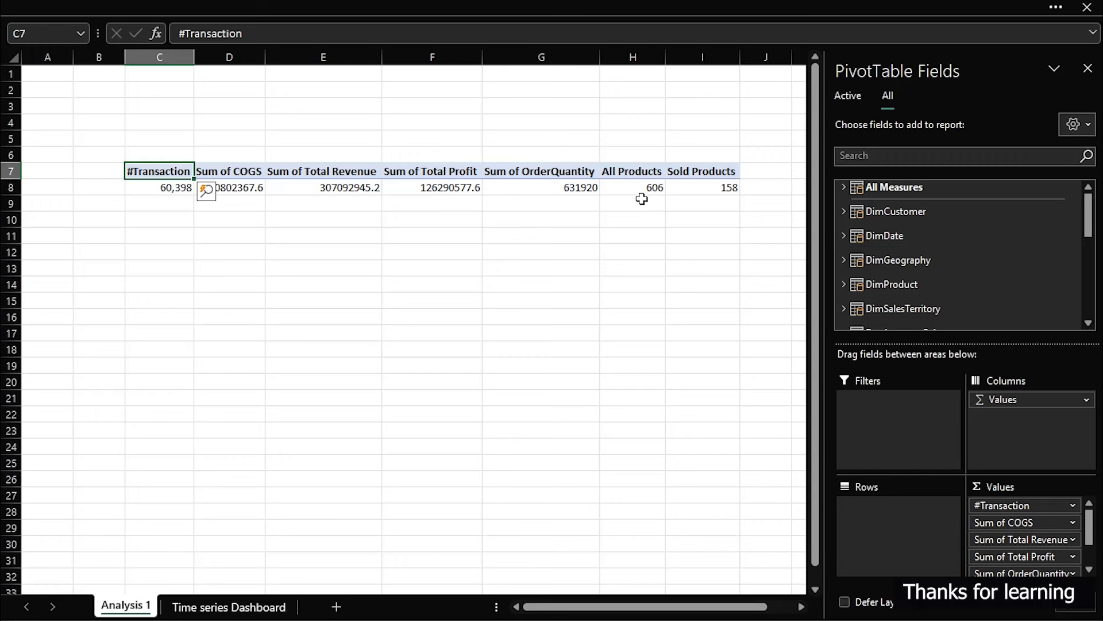
Step: Start a new measure named Unsold Products in the All Measures table, moving its dialog clear of the PivotTable
left_click(308, 5)
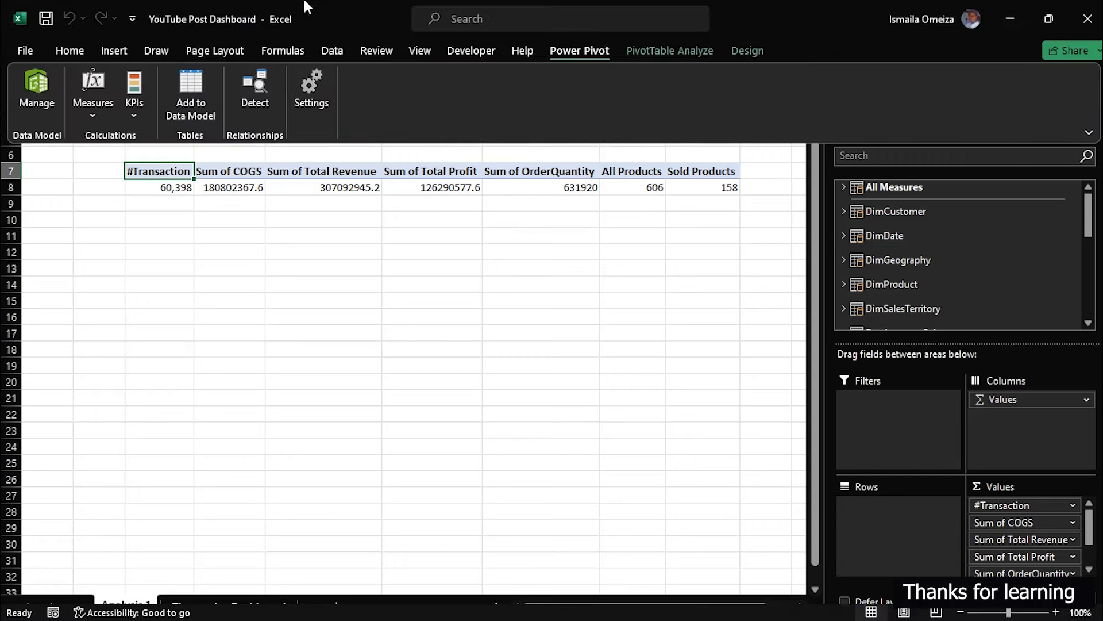
left_click(88, 116)
left_click(123, 137)
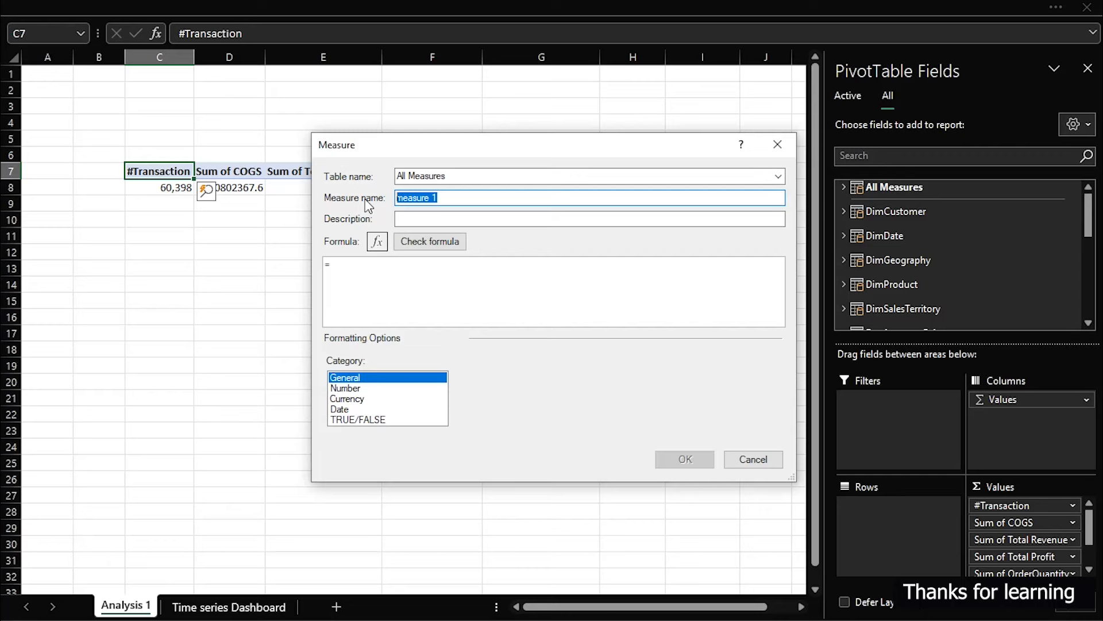
left_click_drag(583, 144, 489, 210)
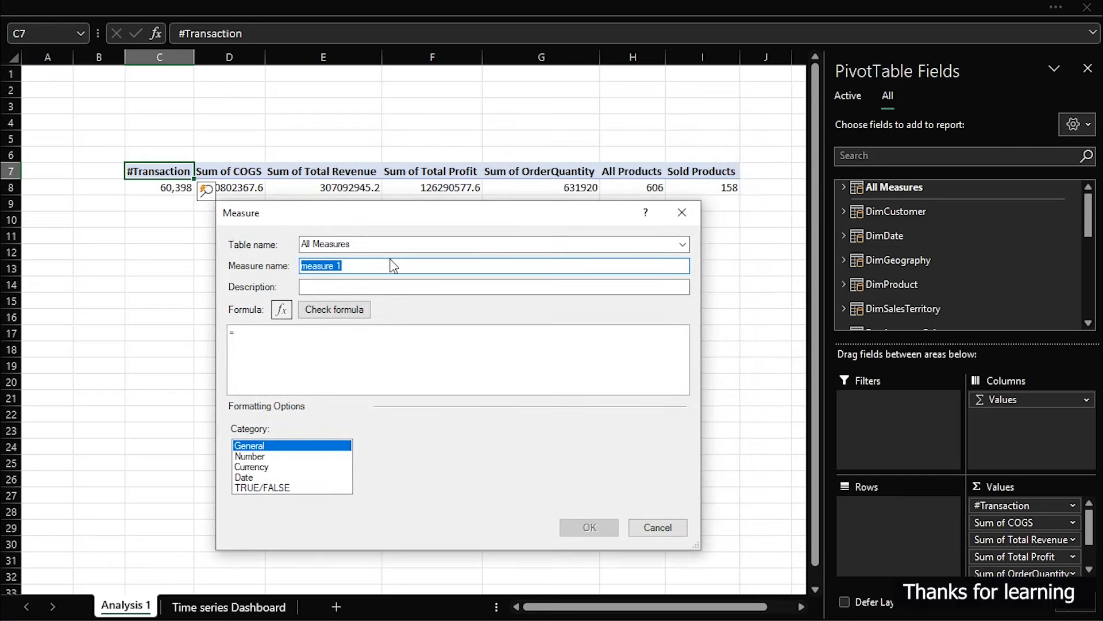
type("Unsold Products")
Step: Define the Unsold Products measure as =[All Products]-[Sold Products] and check the formula for errors
left_click(298, 343)
scroll(300, 343, "up", 5)
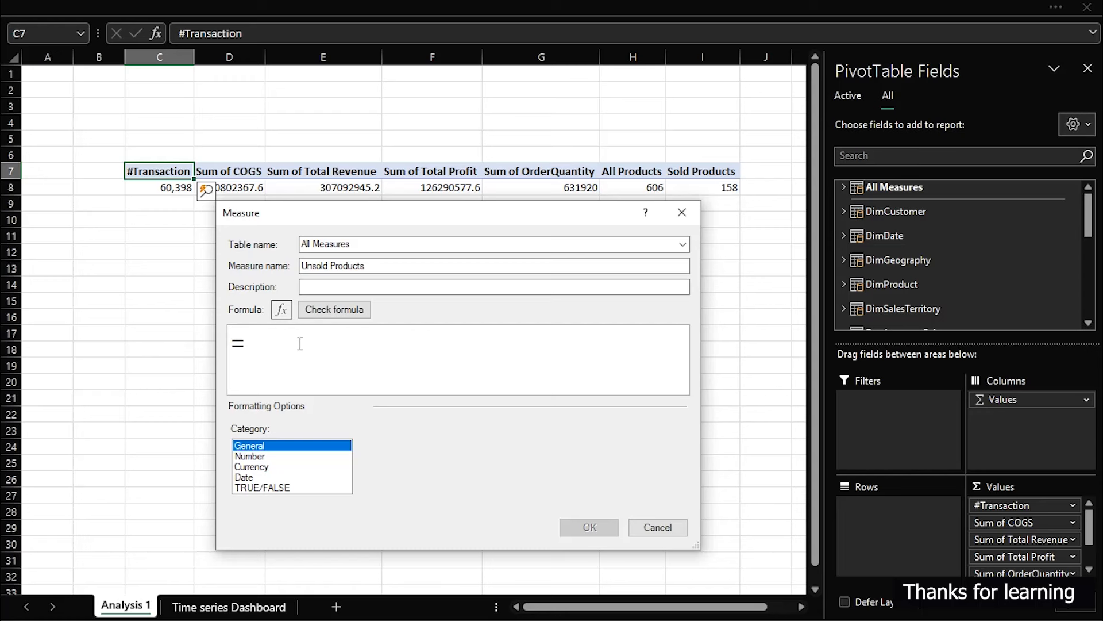
type("[")
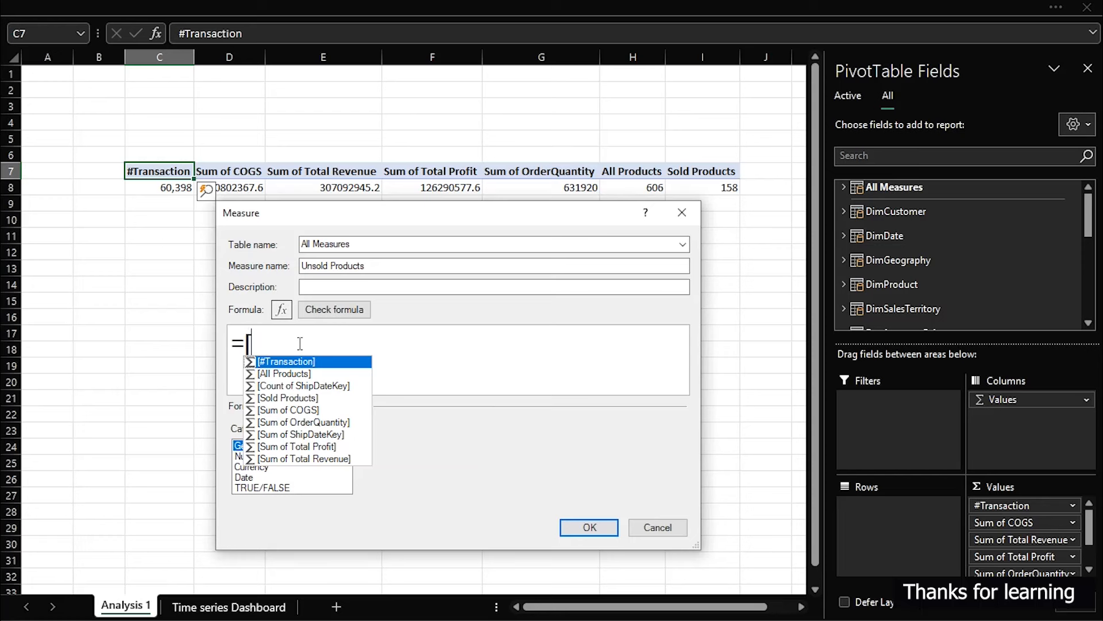
left_click(288, 375)
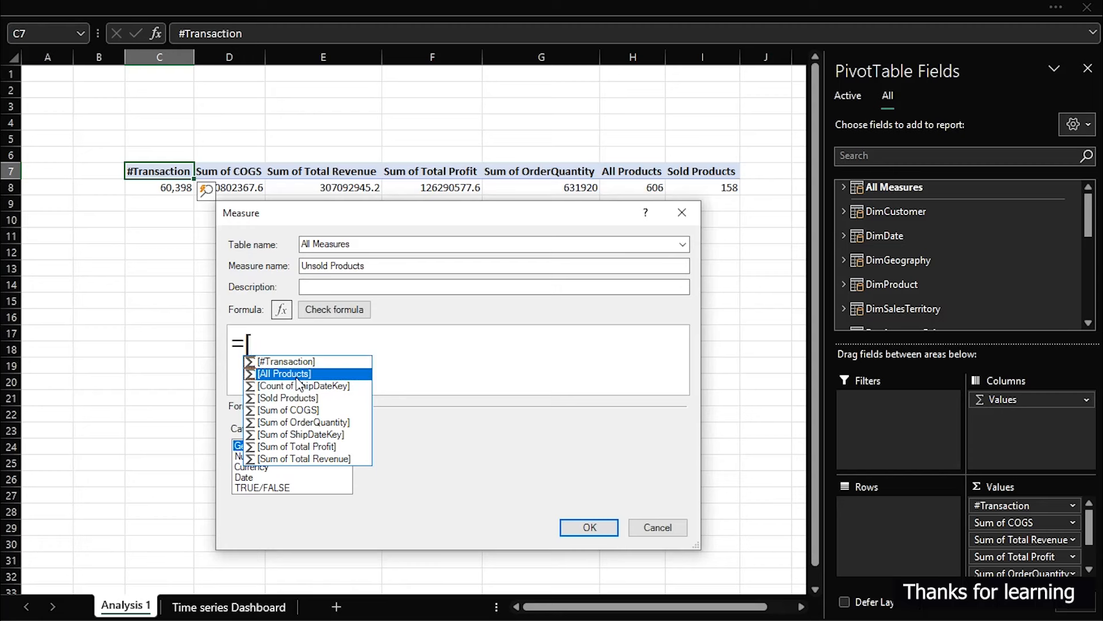
double_click(287, 375)
type("-[")
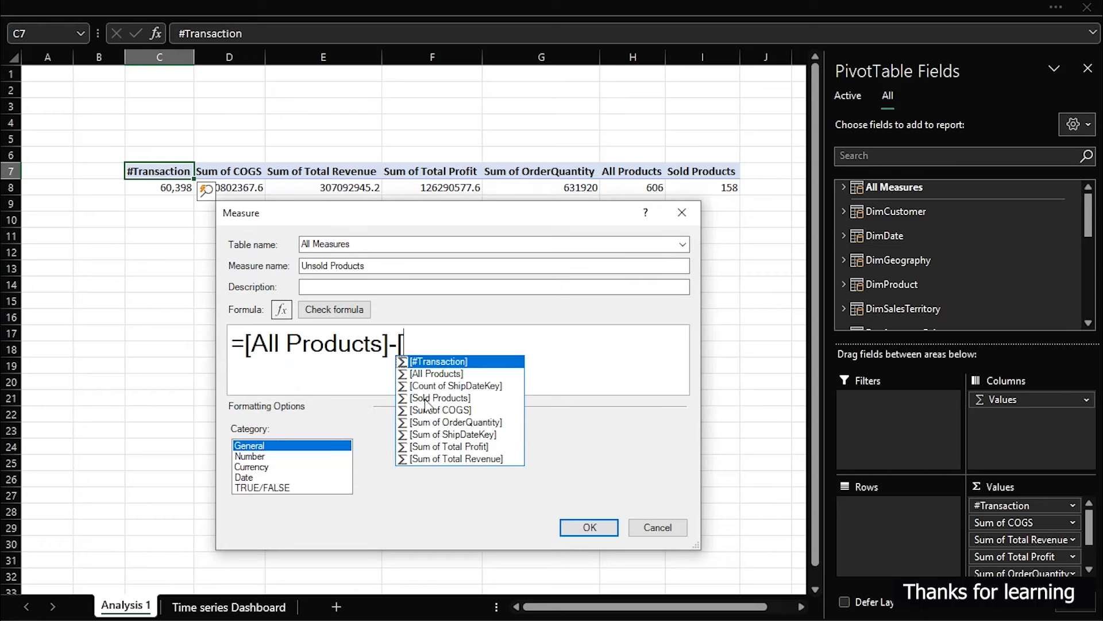
left_click(425, 399)
double_click(425, 399)
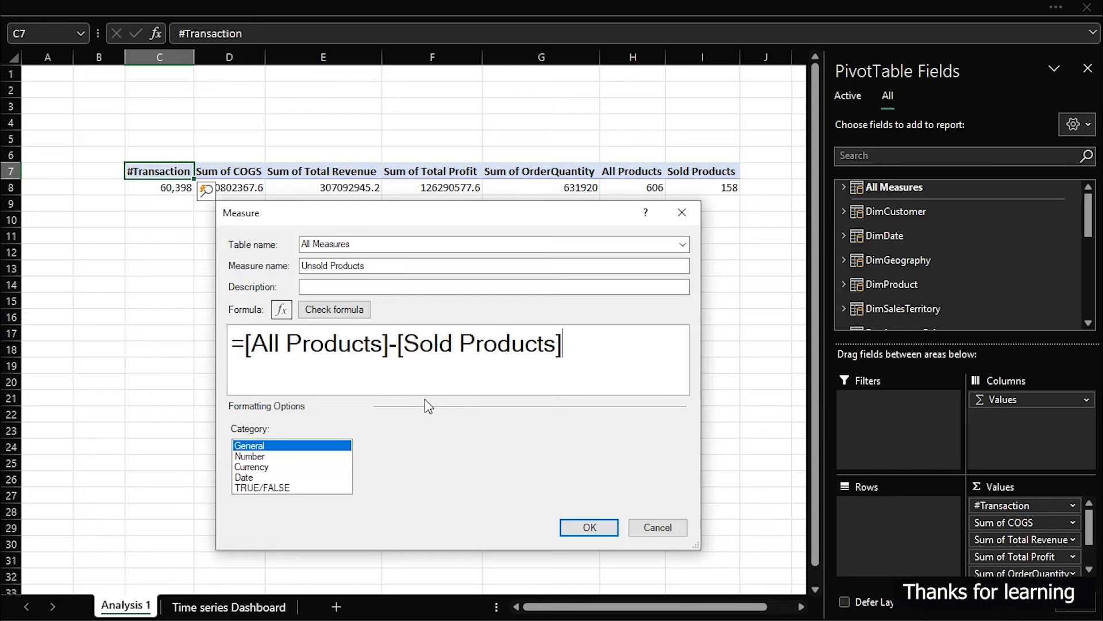
left_click(326, 309)
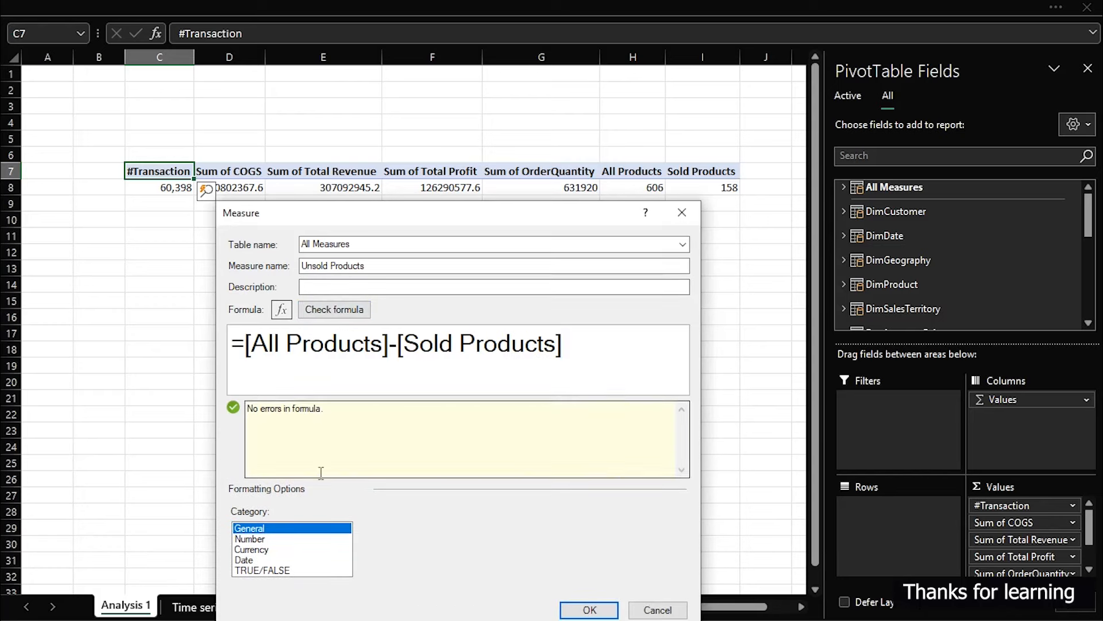
Step: Format the Unsold Products measure as a whole number with the 1000 separator and save it
left_click(268, 539)
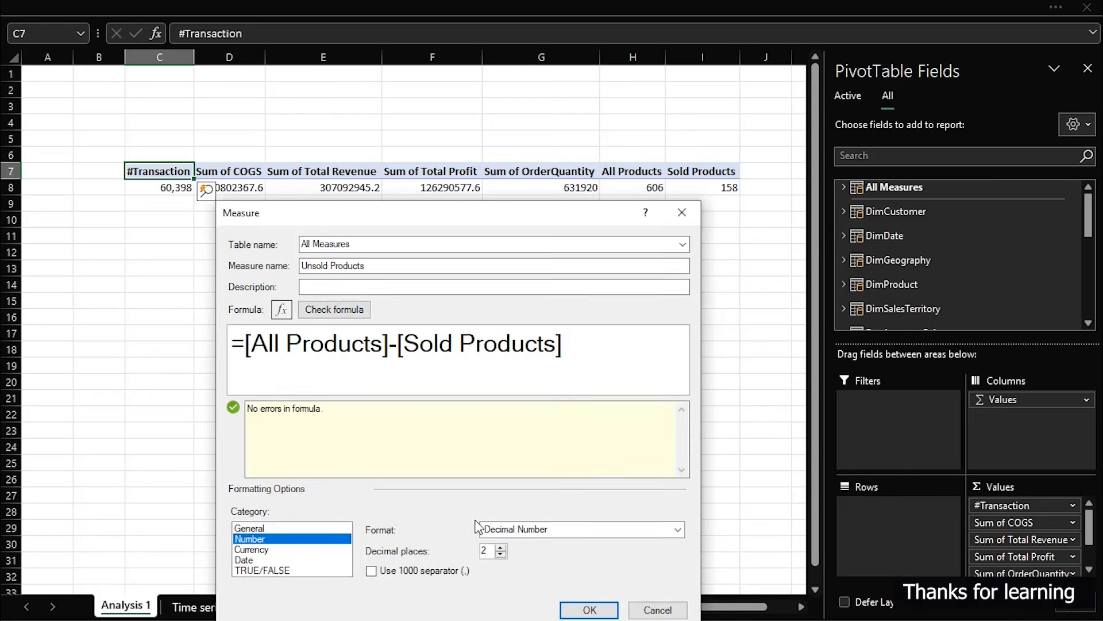
left_click(499, 528)
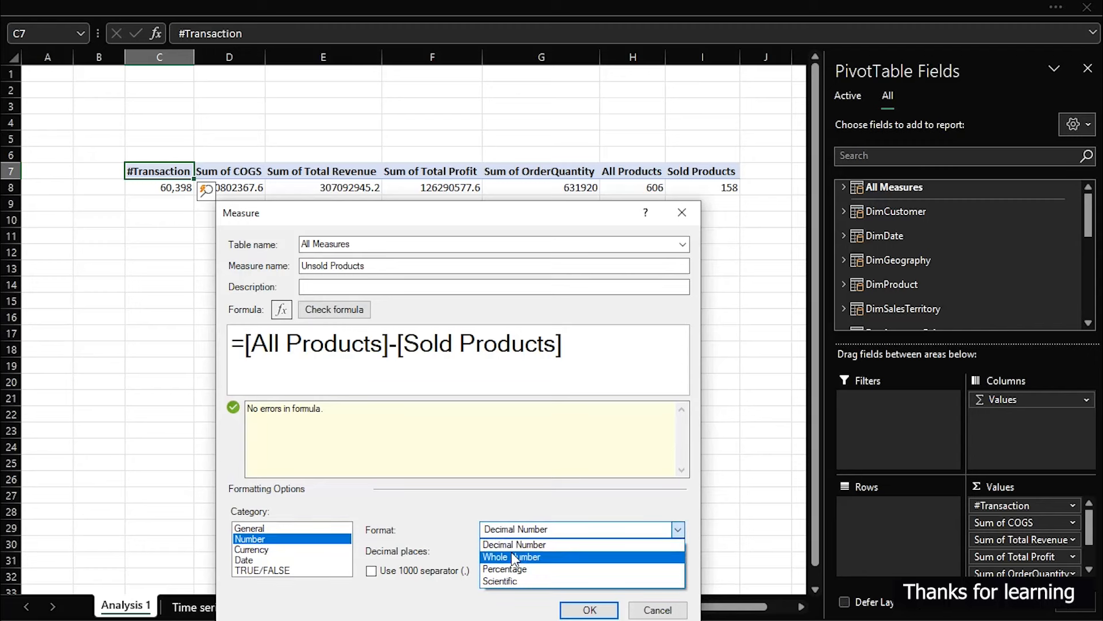
left_click(511, 552)
left_click(382, 569)
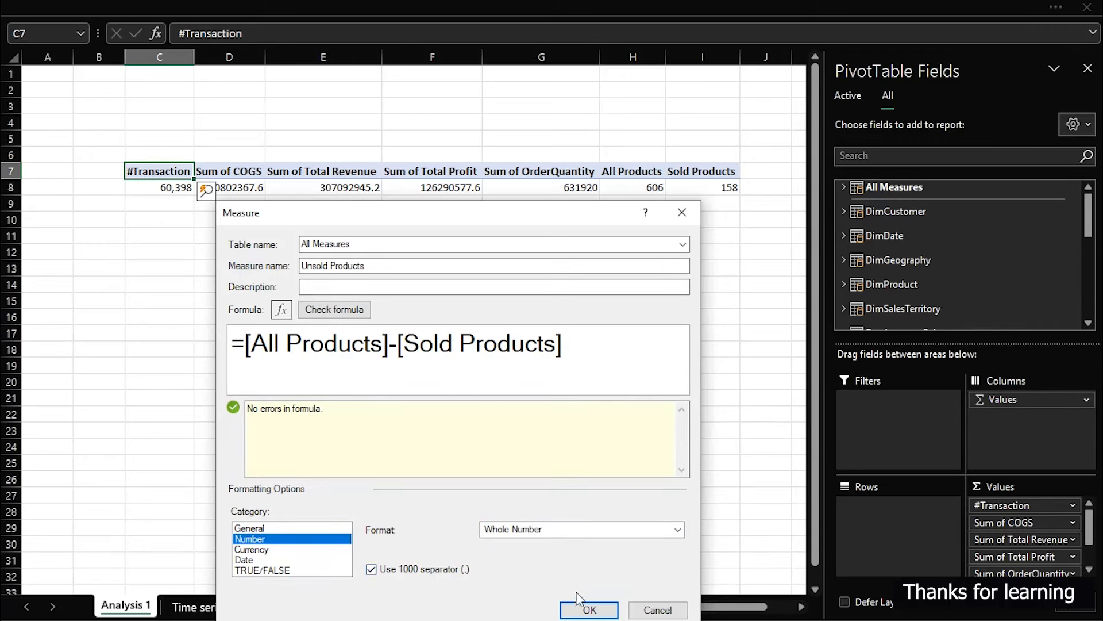
left_click(586, 608)
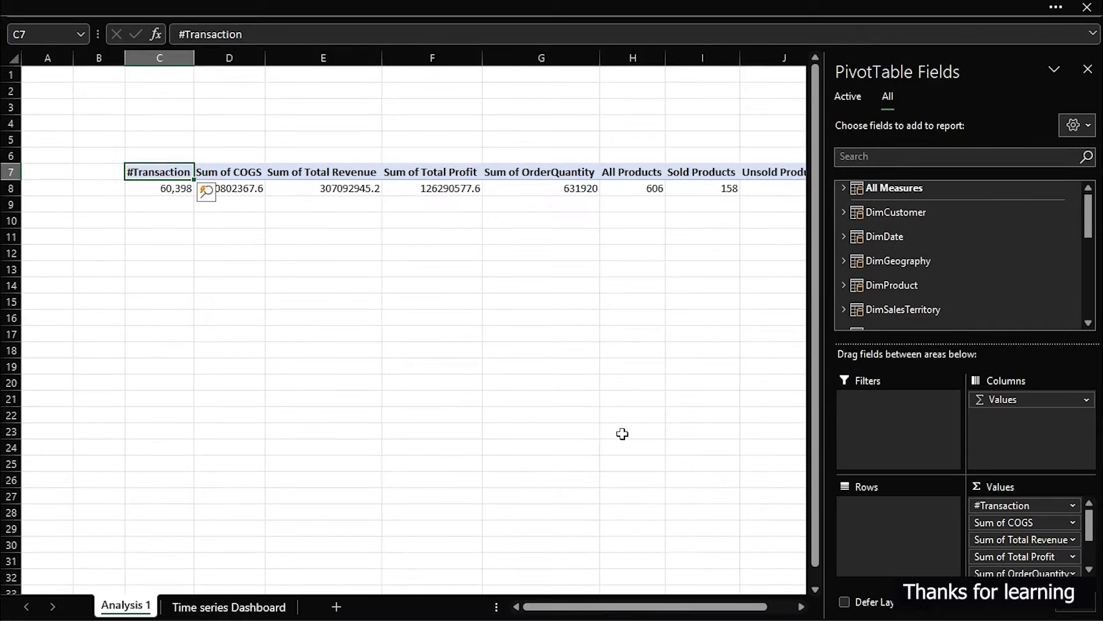
left_click(624, 432)
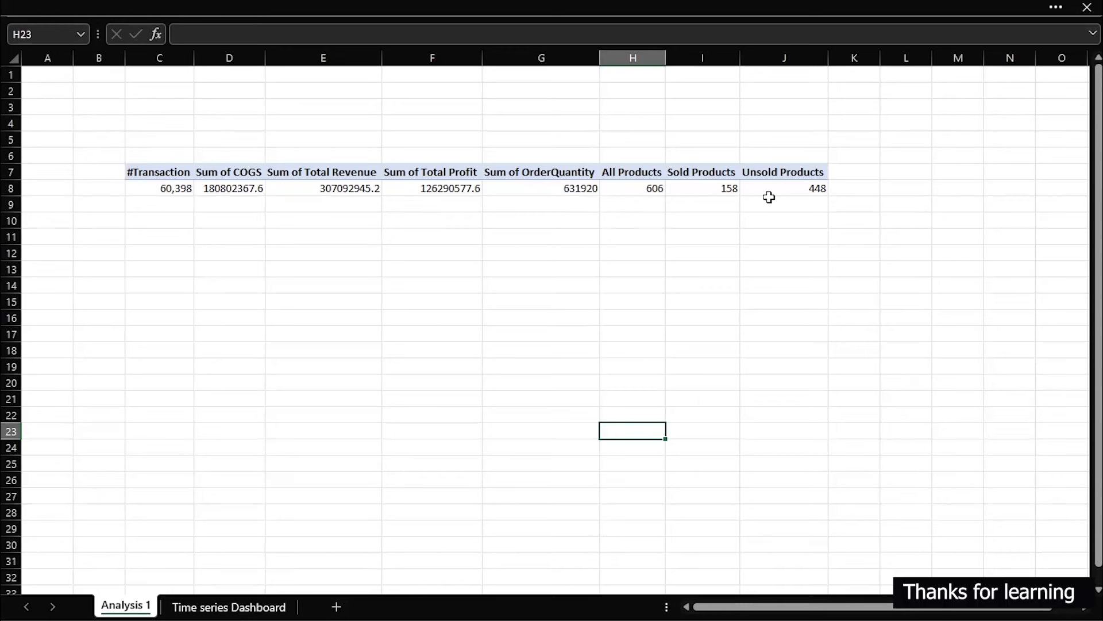
mouse_move(777, 190)
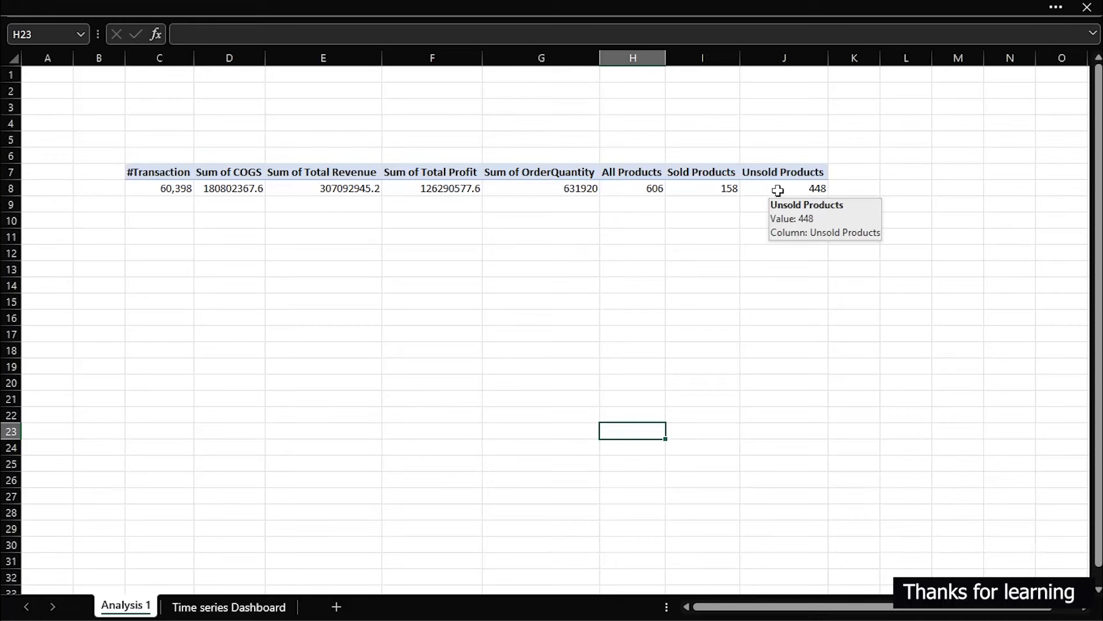
Step: Start a new measure named % Profit Margin in the All Measures table and enlarge its formula text
left_click(542, 188)
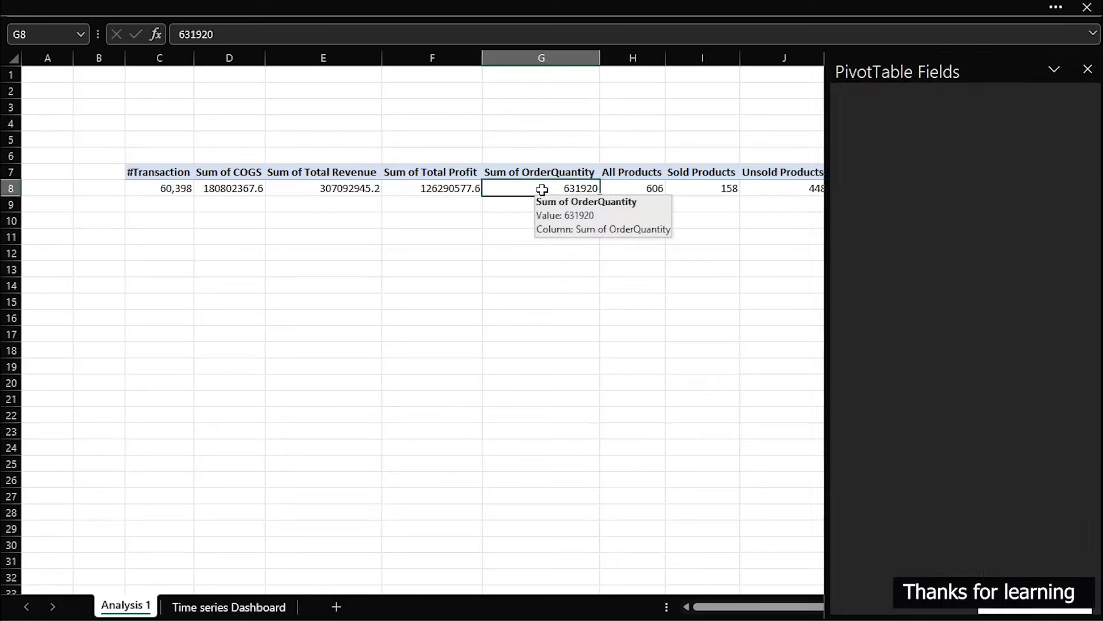
left_click(154, 5)
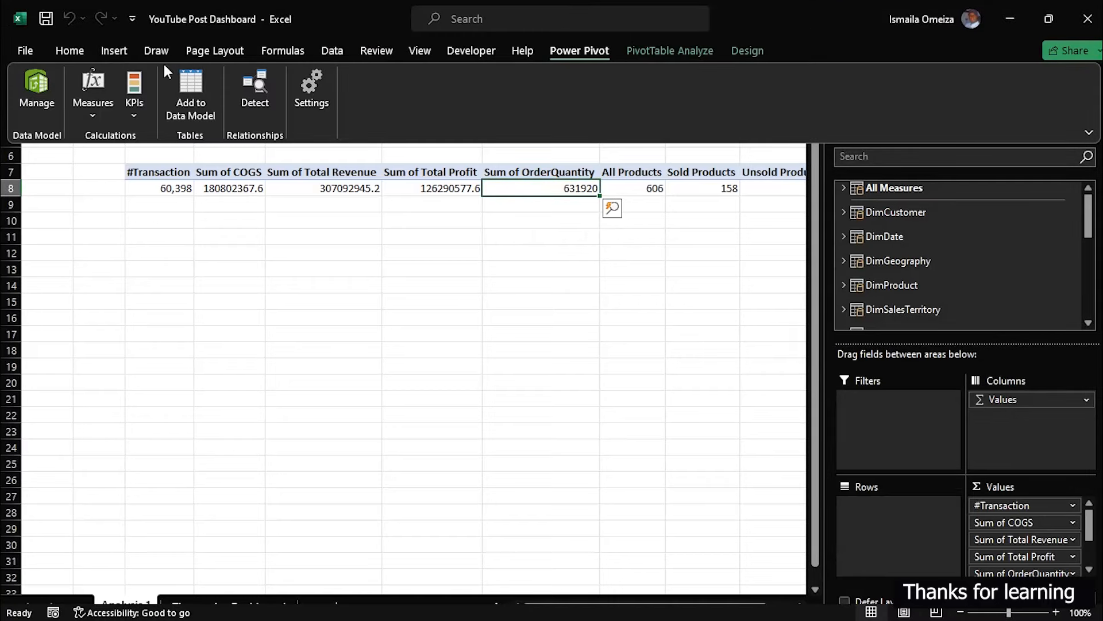
left_click(93, 121)
left_click(128, 142)
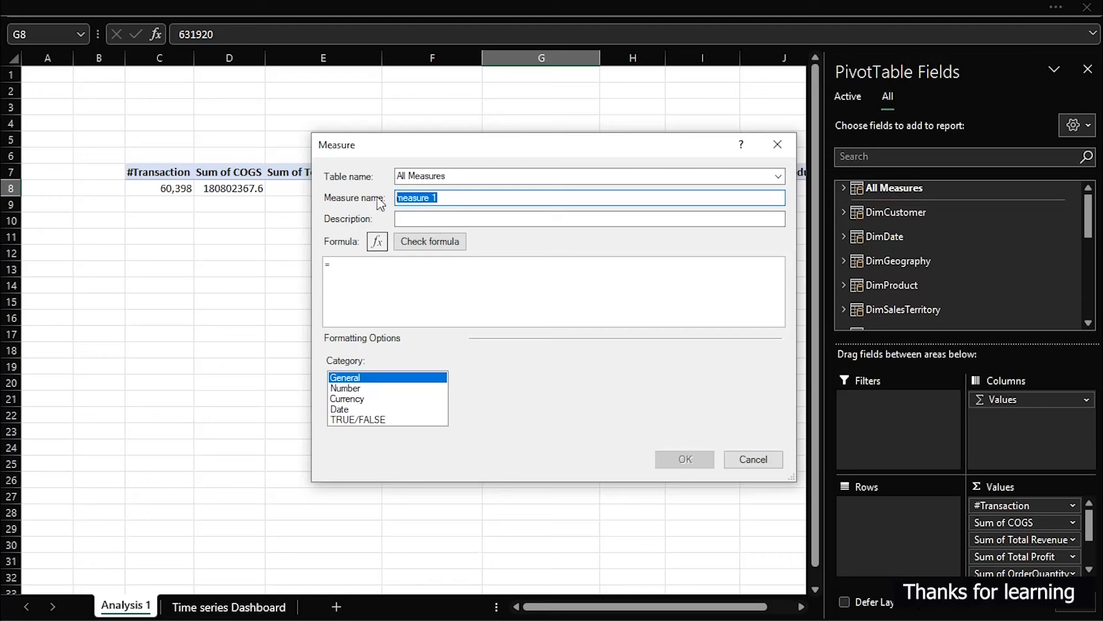
type("% Profit Margin")
left_click(372, 281)
scroll(431, 307, "up", 5, "ctrl")
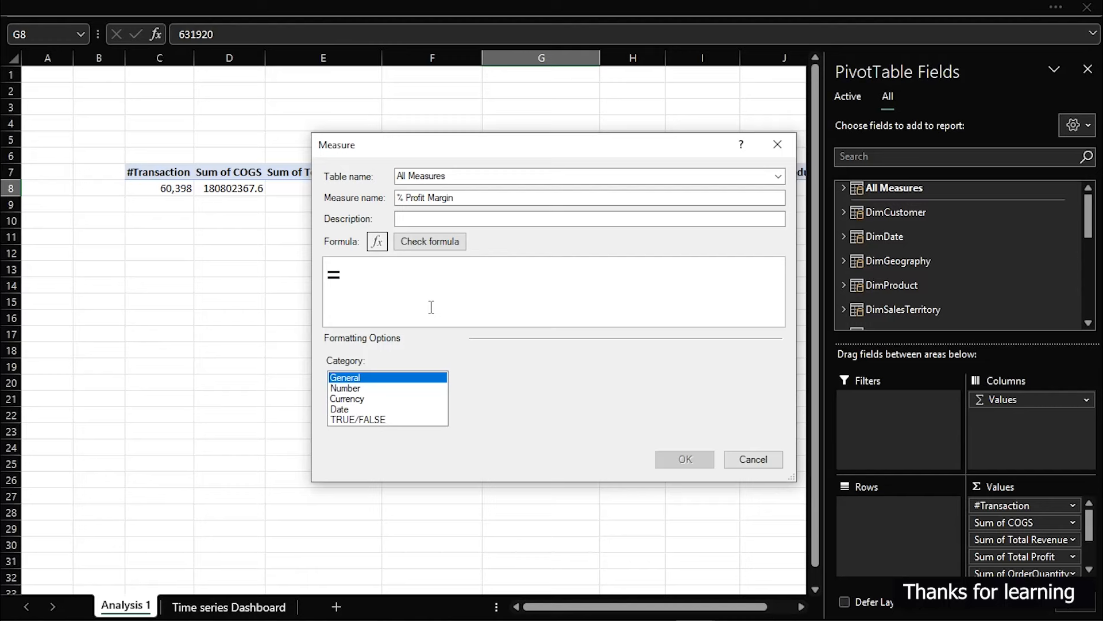
Step: Begin the % Profit Margin formula with DIVIDE, using [Sum of Total Profit] as the numerator
type("divide(")
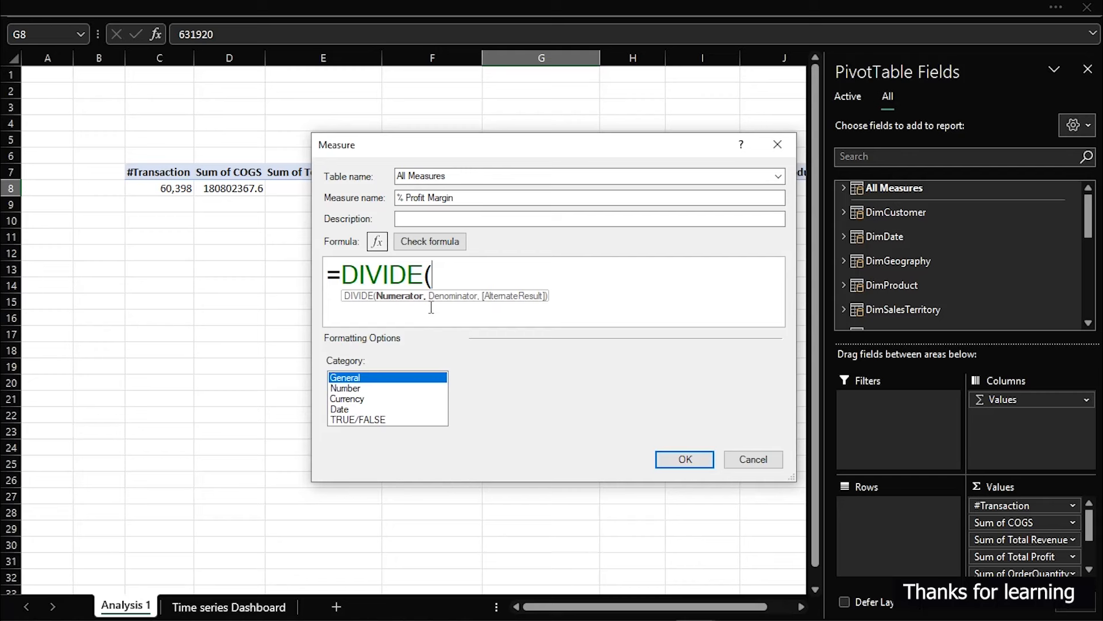
type("total")
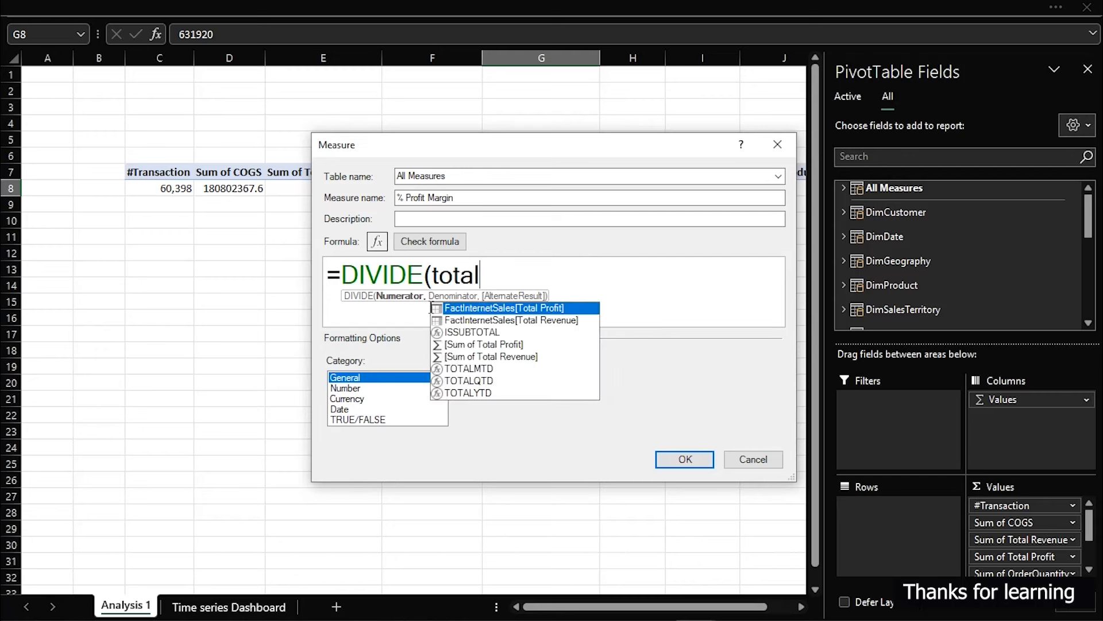
key("Down")
key("Down")
key("Down")
key("Down")
key("Up")
key("Tab")
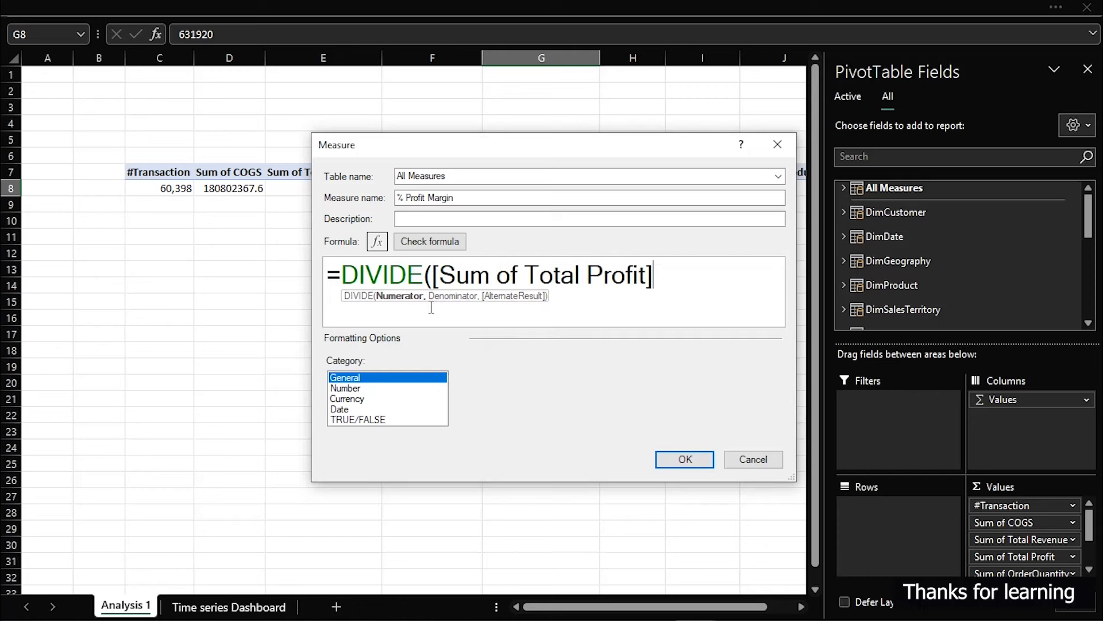
type(",")
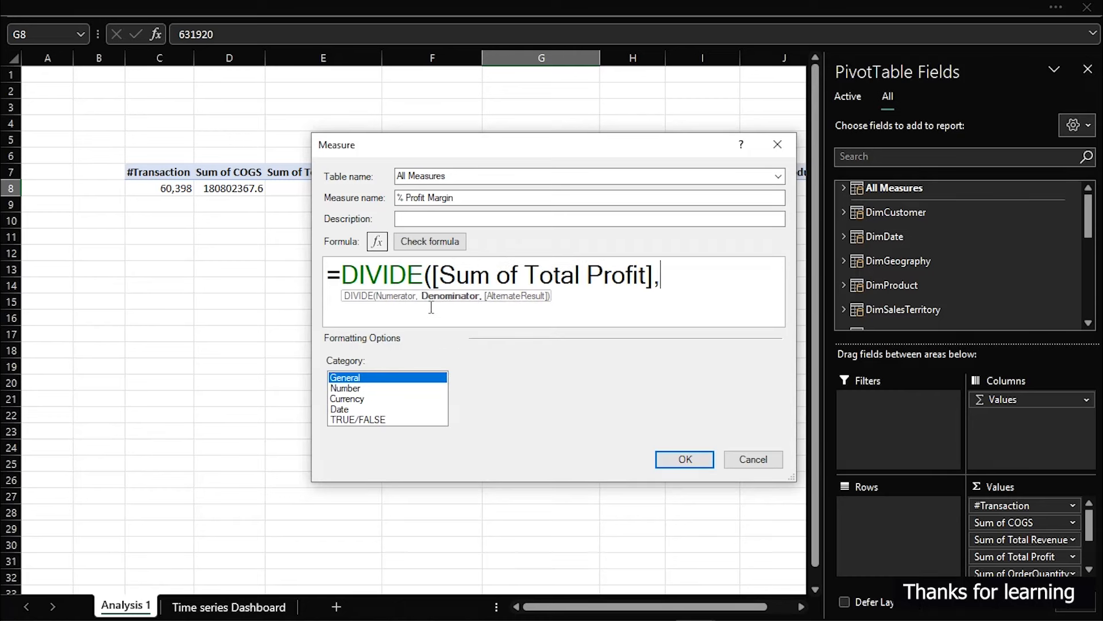
Step: Add [Sum of Total Revenue] as the DIVIDE denominator and close the formula's parenthesis
type("toto")
key("BackSpace")
type("a")
key("Down")
key("Down")
key("Down")
key("Down")
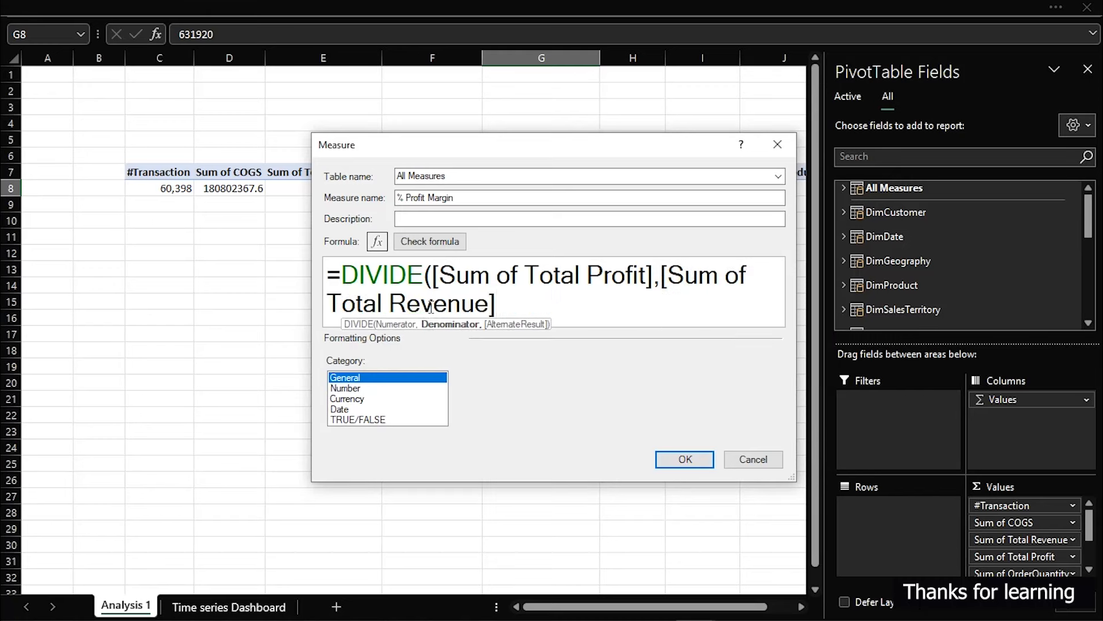
type(")")
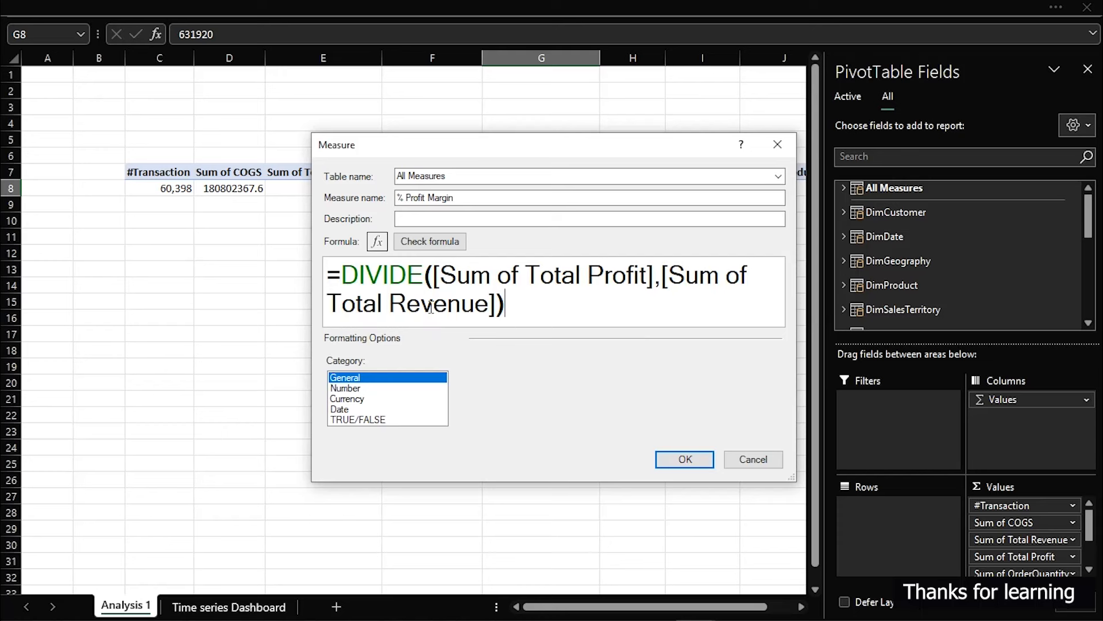
scroll(431, 308, "down", 2, "ctrl")
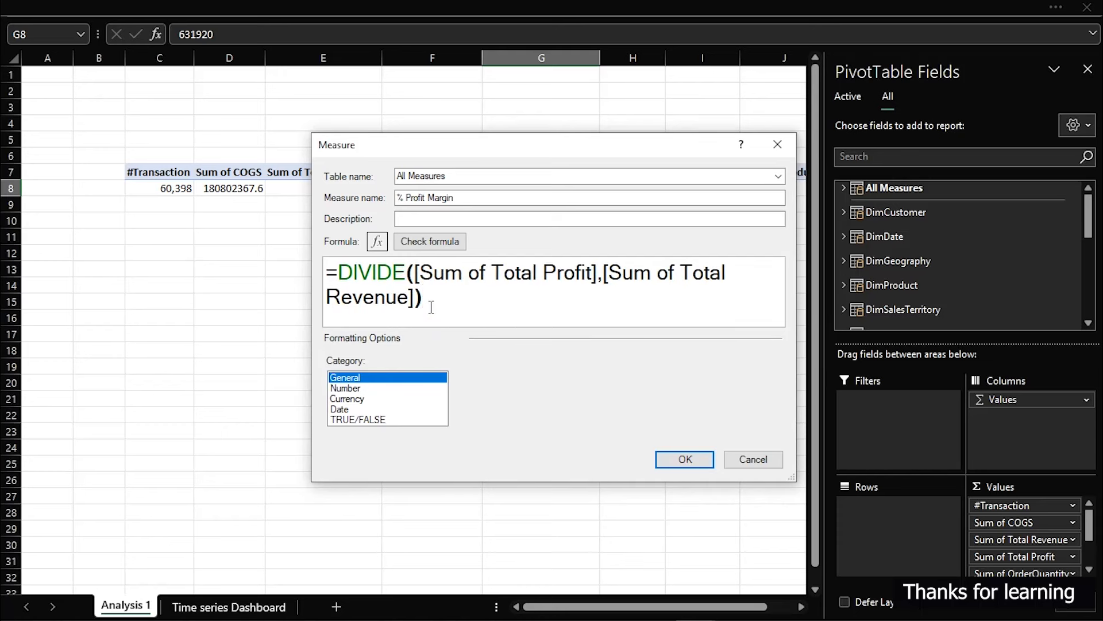
Step: Add 0 as the alternate result of the DIVIDE function in the % Profit Margin formula
left_click(416, 297)
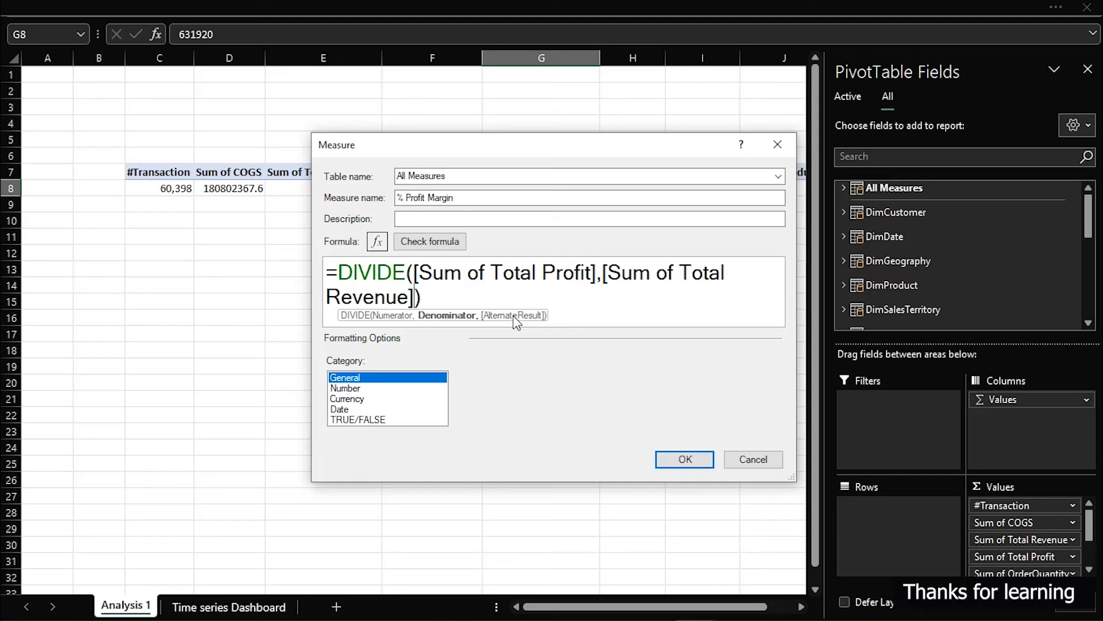
type(",")
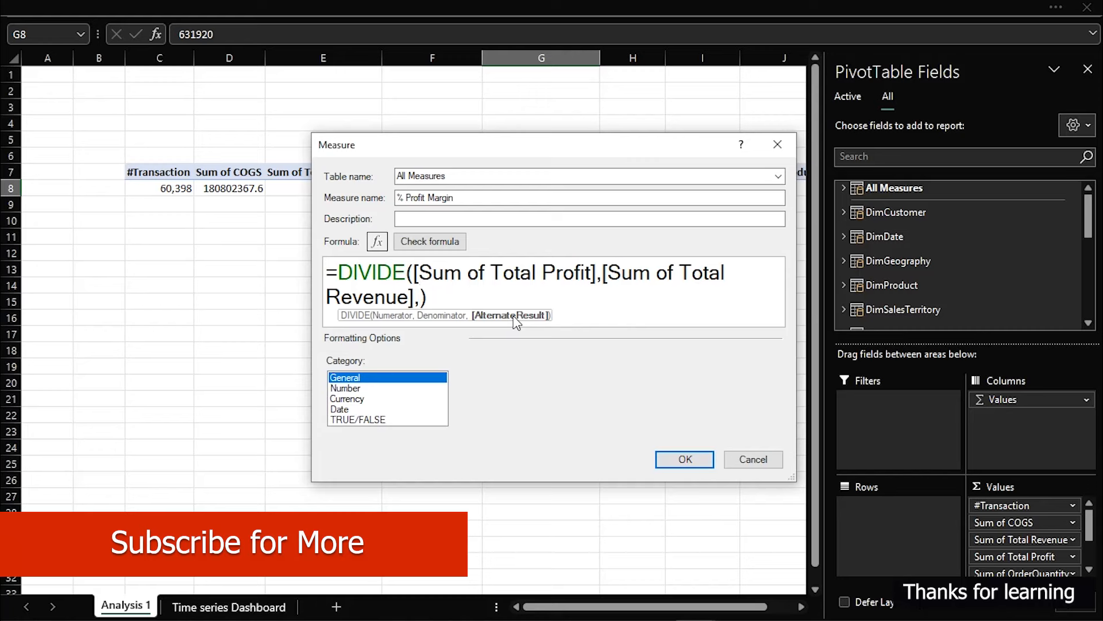
type("0")
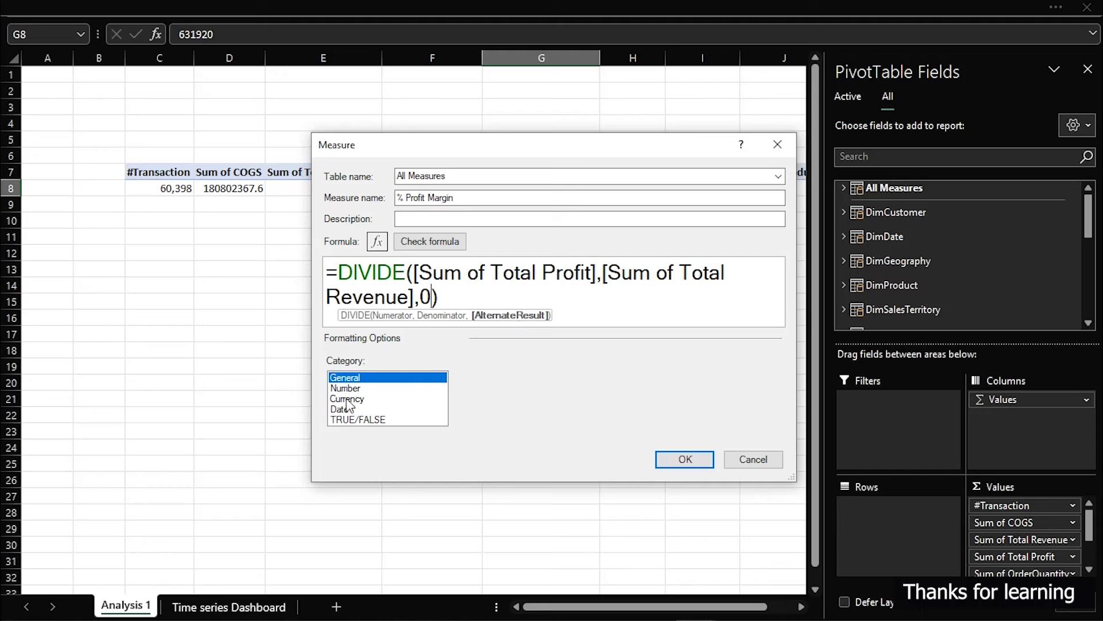
left_click(428, 400)
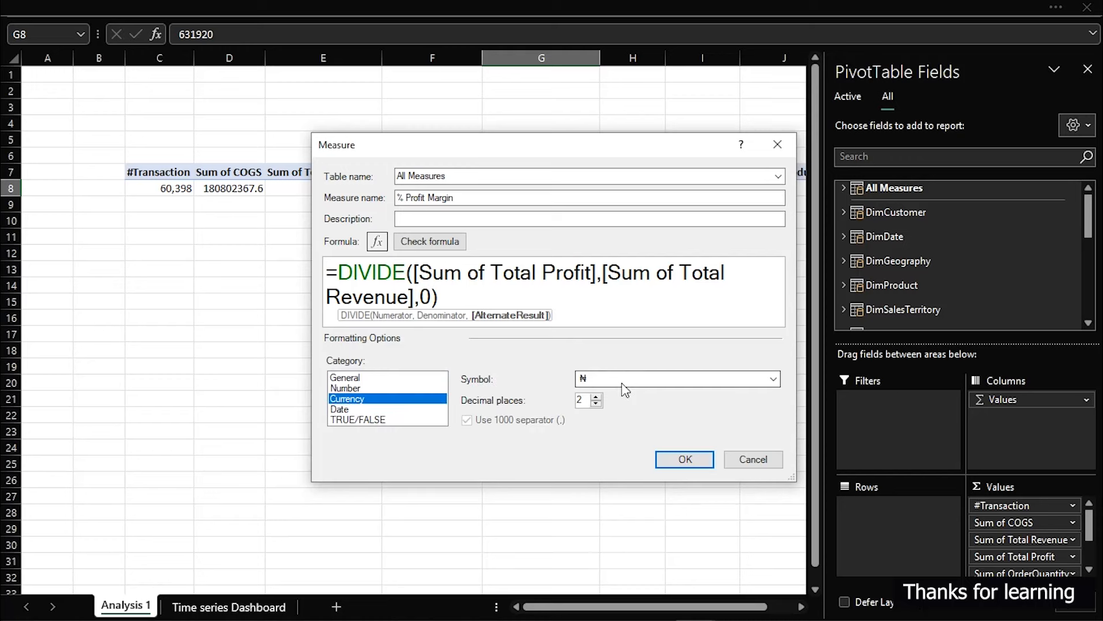
left_click(623, 381)
left_click(623, 381)
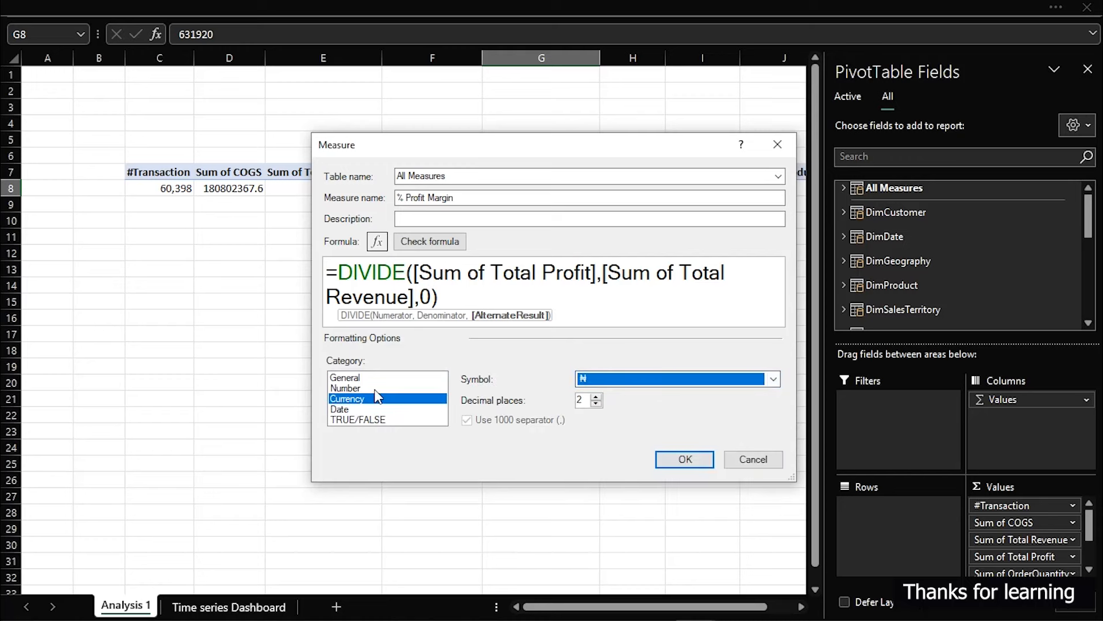
Step: Format the % Profit Margin measure as a percentage with 1 decimal place and no 1000 separator, and save it
left_click(376, 388)
left_click(610, 380)
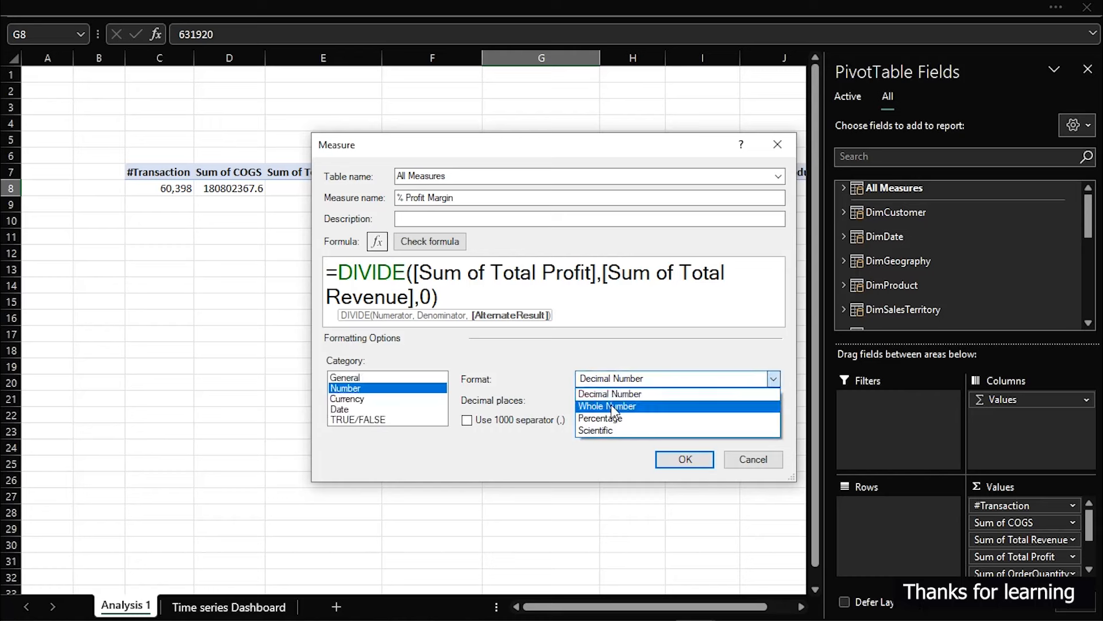
left_click(607, 419)
left_click(501, 420)
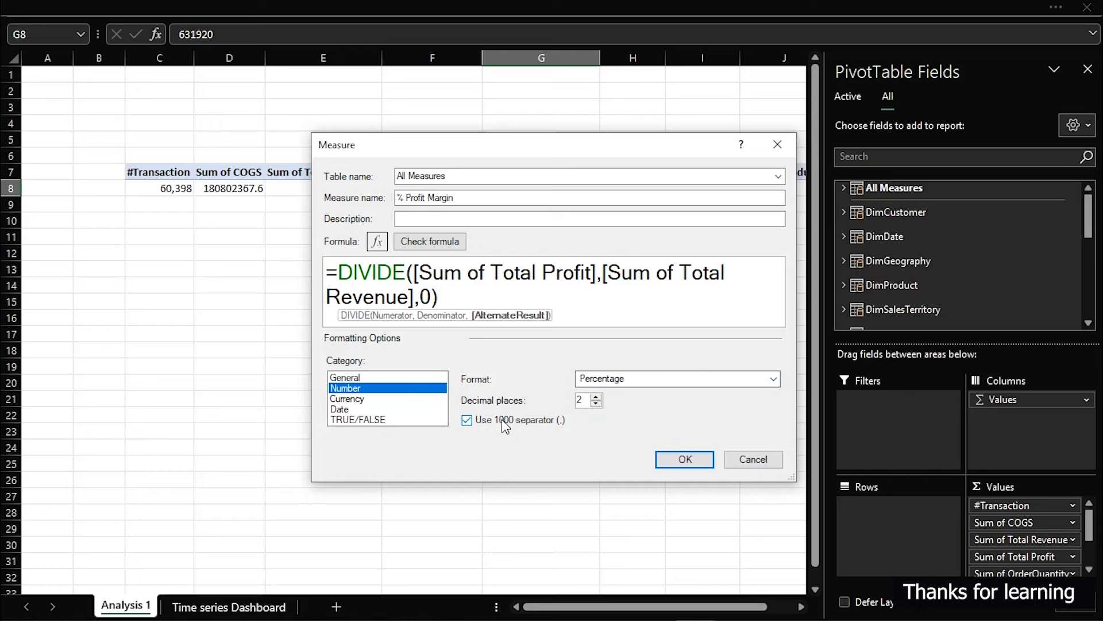
left_click(501, 421)
left_click(599, 404)
left_click(686, 458)
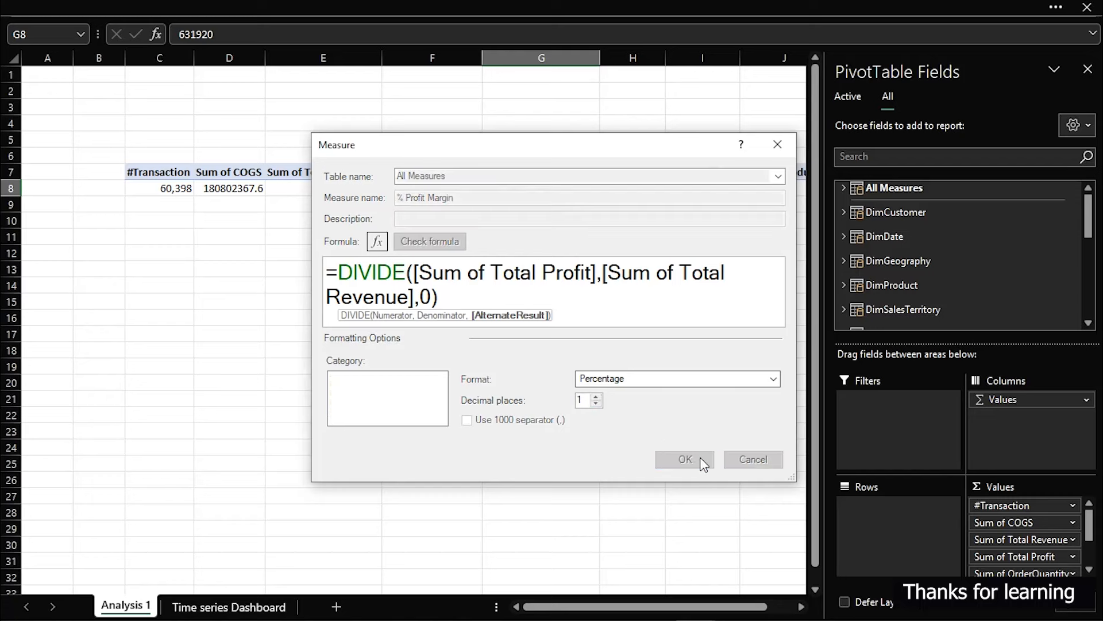
left_click(619, 401)
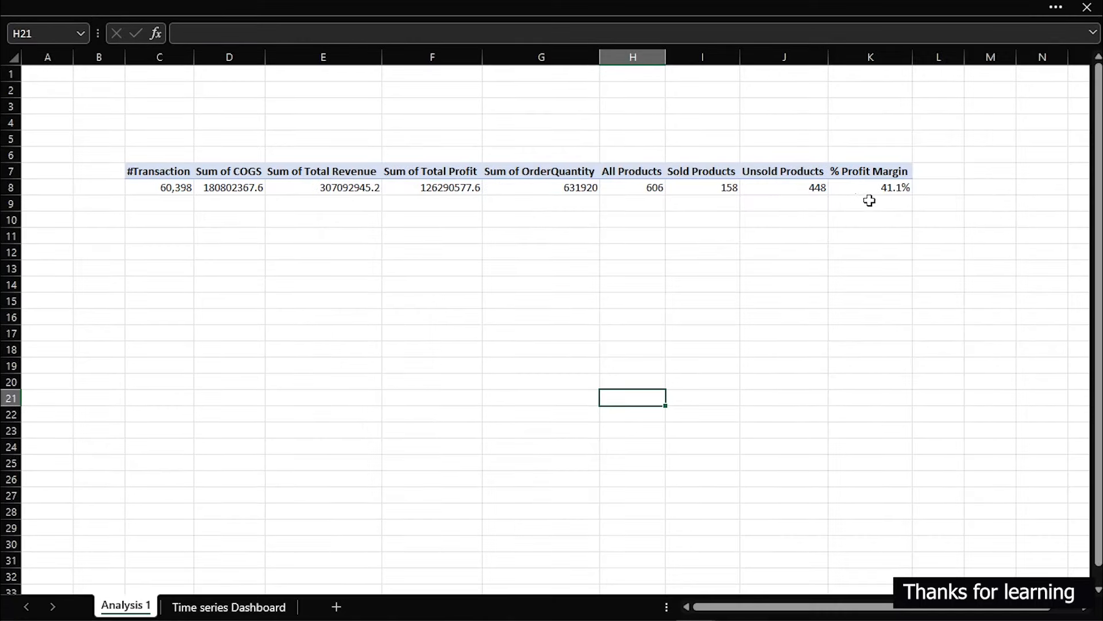
Step: Move % Profit Margin between Sum of Total Revenue and Sum of Total Profit in the PivotTable's values
left_click(728, 186)
scroll(1043, 560, "down", 3)
mouse_move(1037, 566)
left_mouse_down()
mouse_move(1035, 510)
mouse_move(1035, 550)
left_mouse_up()
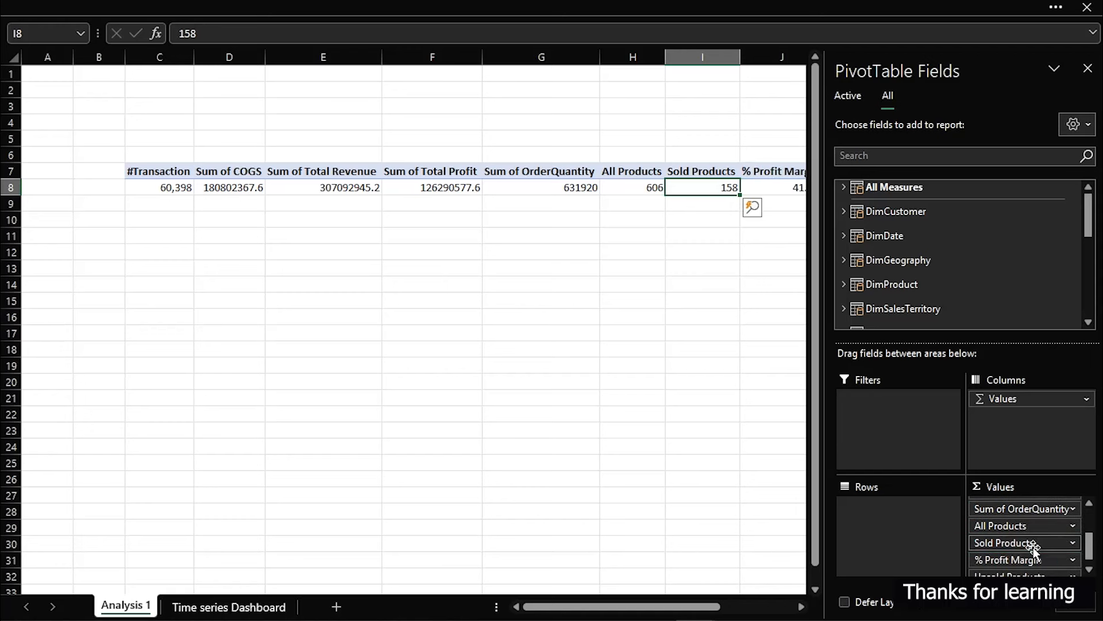
scroll(1026, 560, "down", 1)
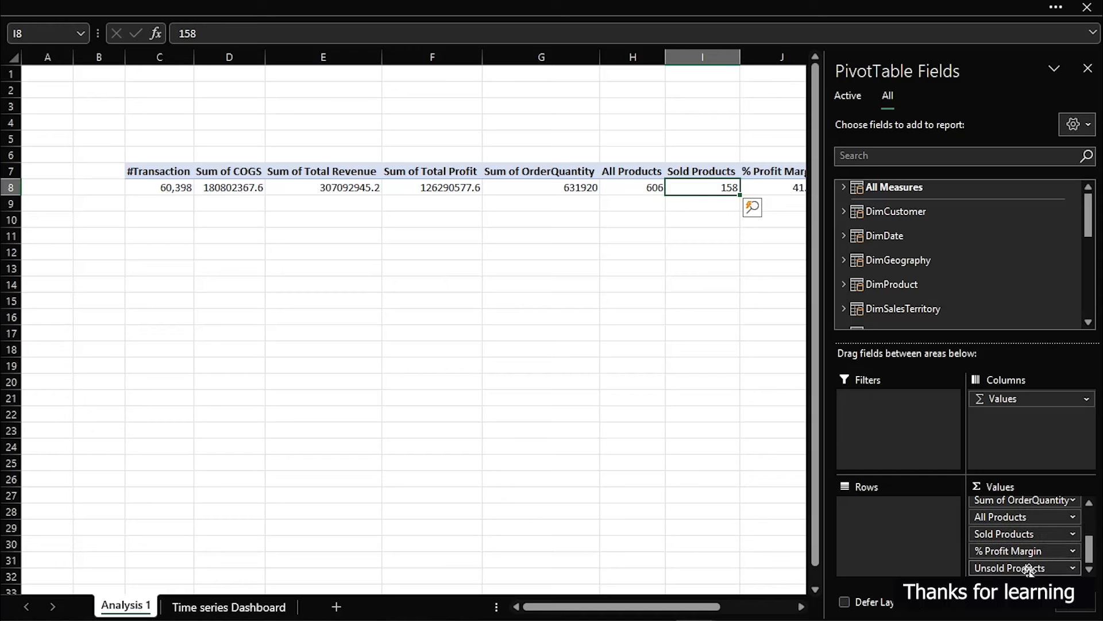
mouse_move(1034, 550)
left_mouse_down()
mouse_move(1034, 514)
mouse_move(1034, 546)
left_mouse_up()
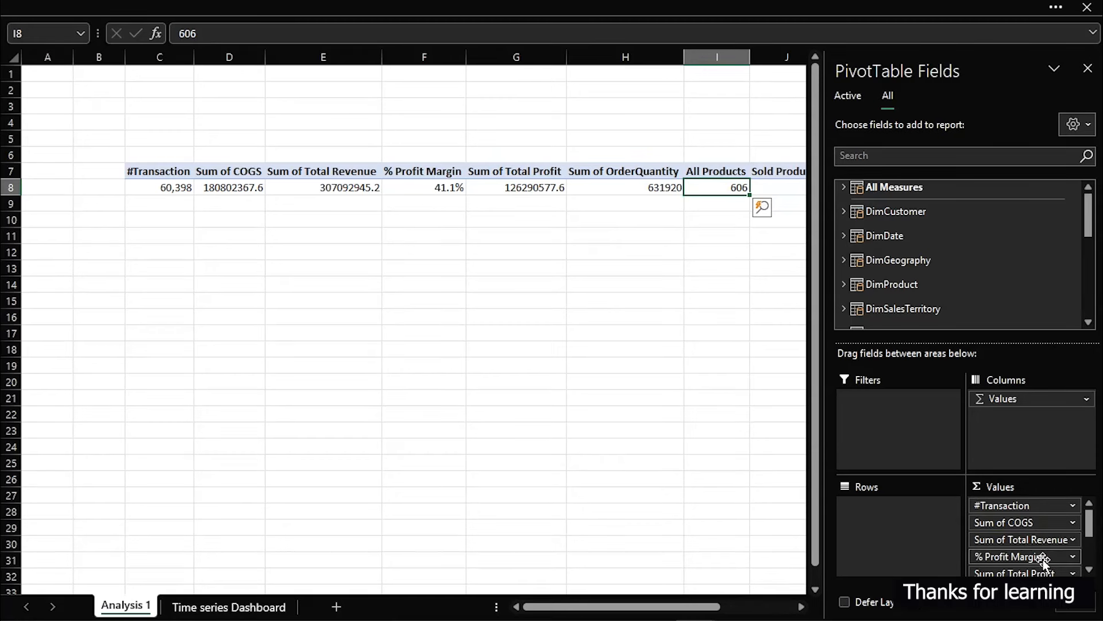
scroll(1041, 567, "down", 1)
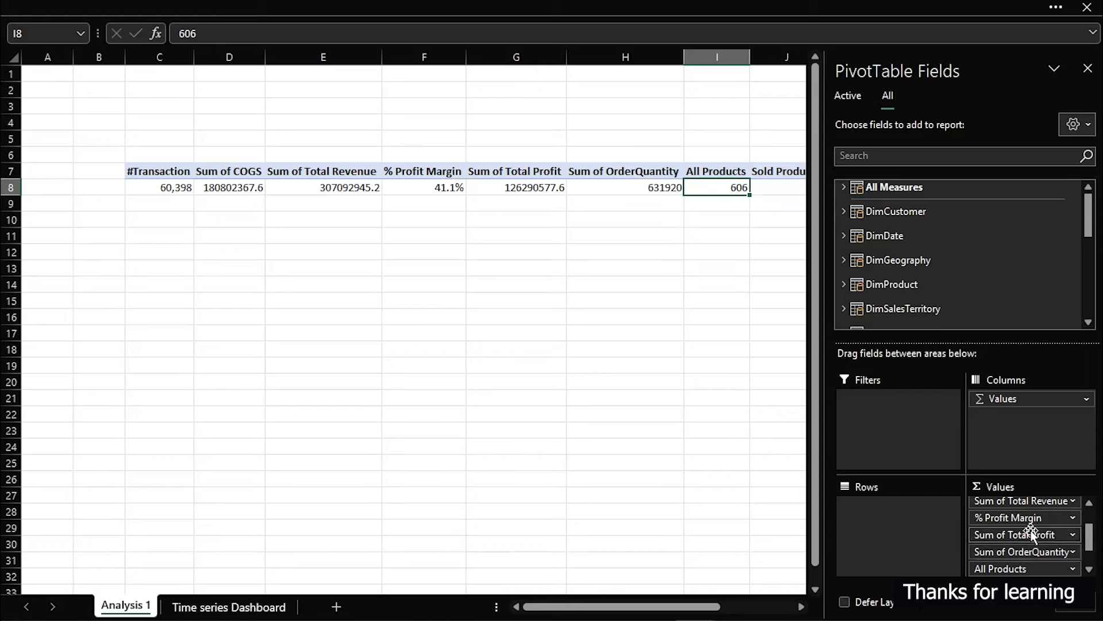
left_click_drag(1030, 518, 1030, 541)
left_click(359, 327)
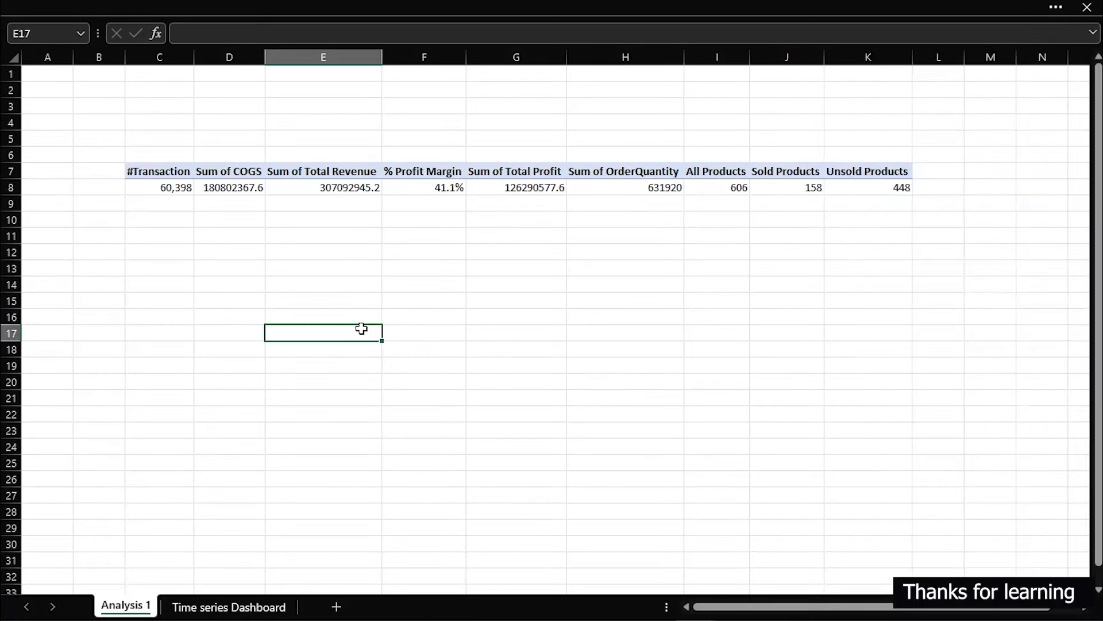
Step: Examine the All Products measure's definition through Manage Measures, and close it without changes
mouse_move(176, 193)
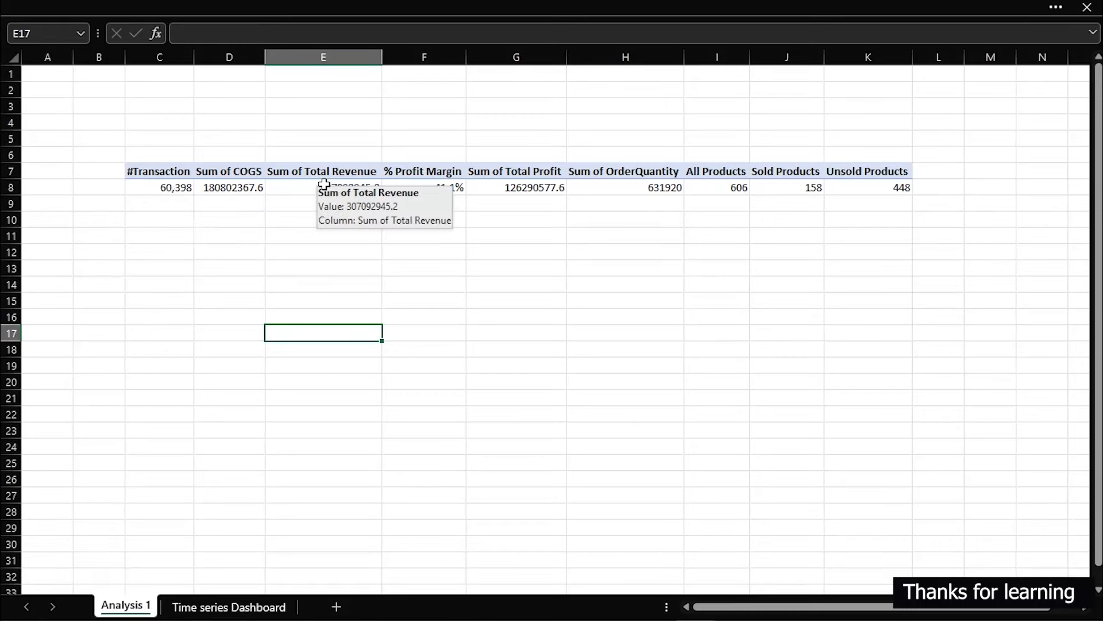
left_click(306, 188)
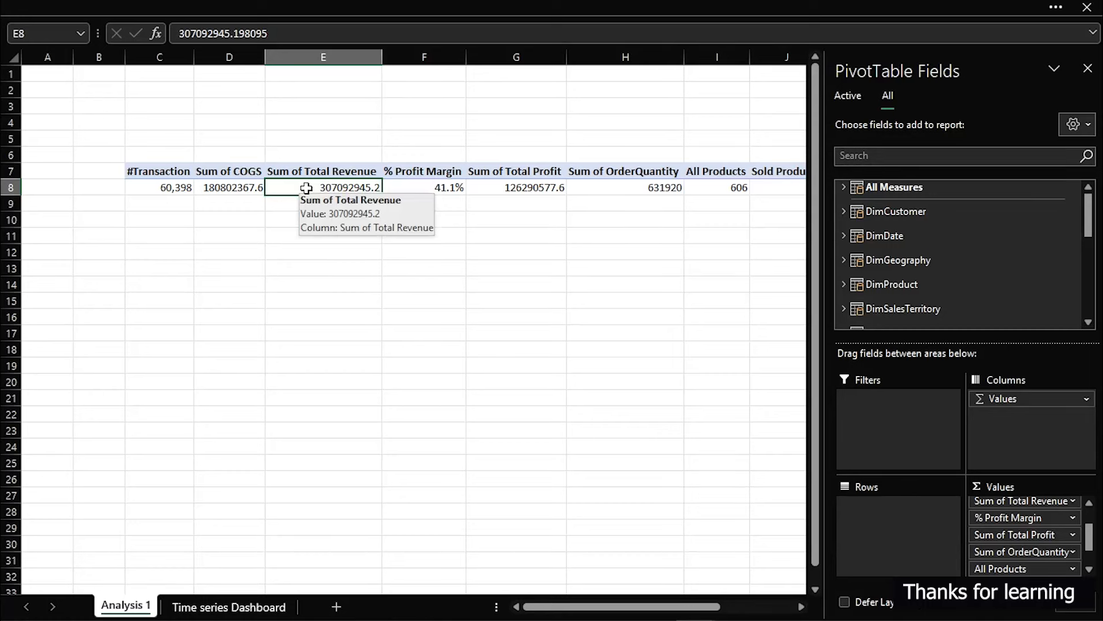
left_click(151, 1)
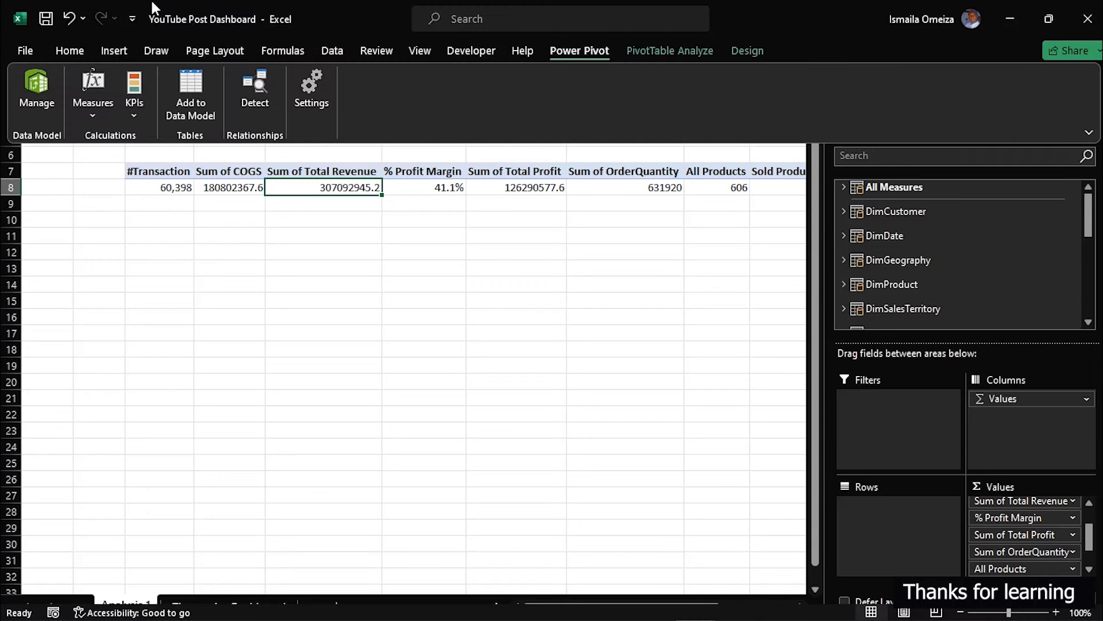
left_click(94, 115)
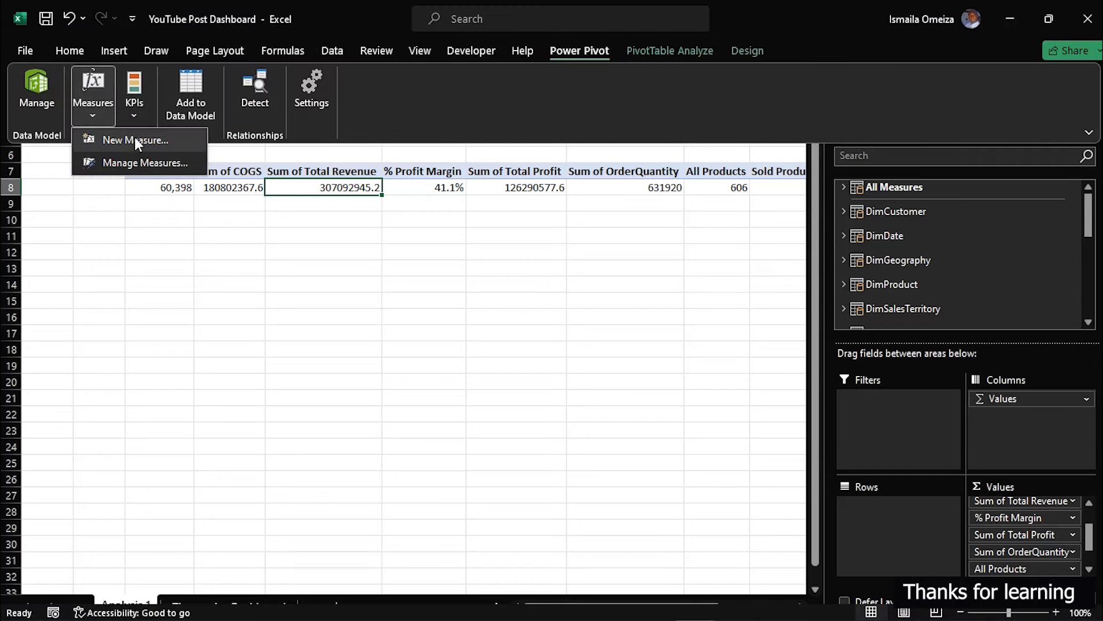
left_click(122, 166)
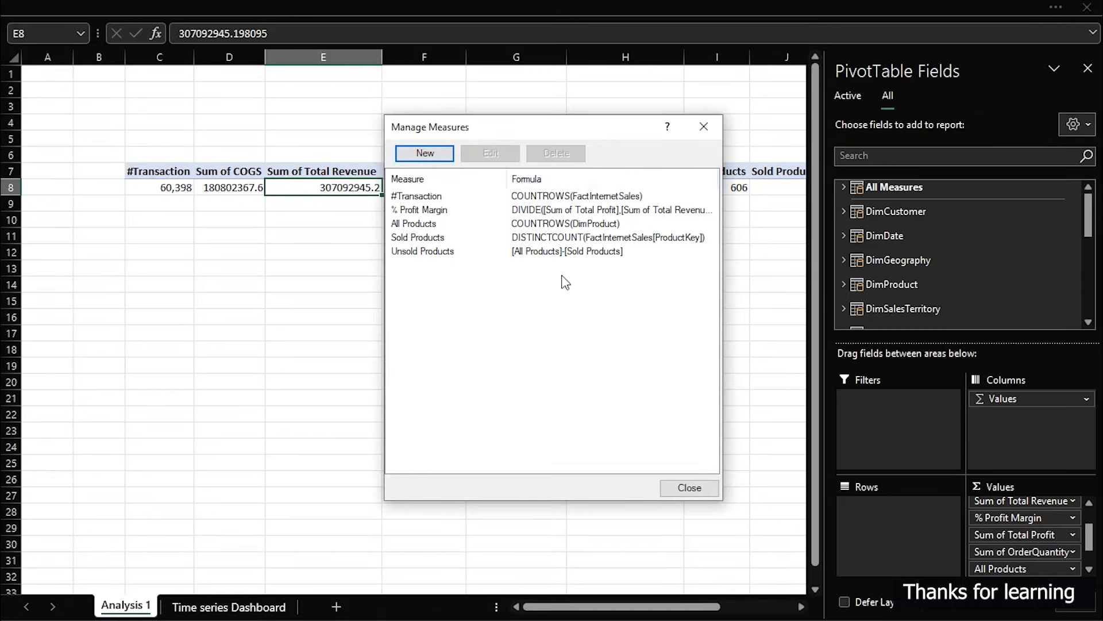
left_click(526, 227)
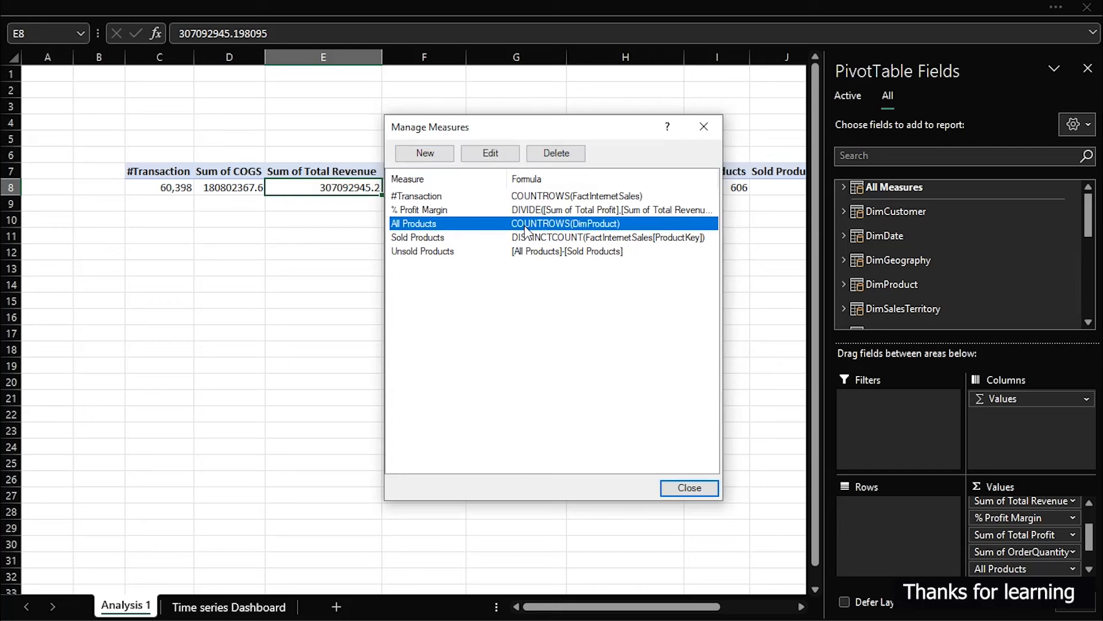
left_click(490, 153)
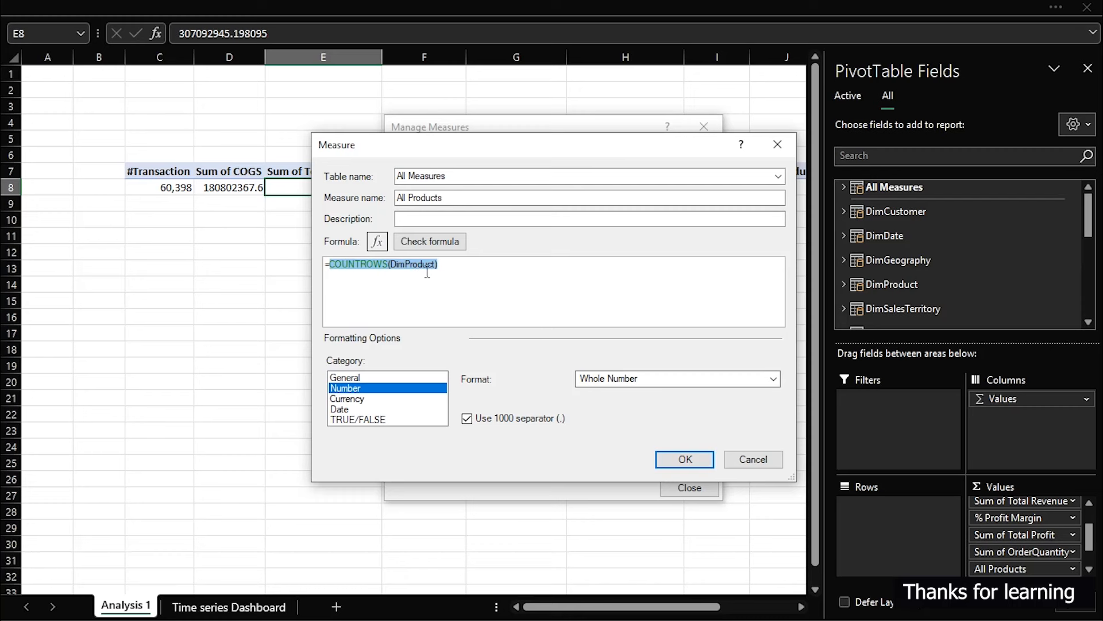
left_click(461, 198)
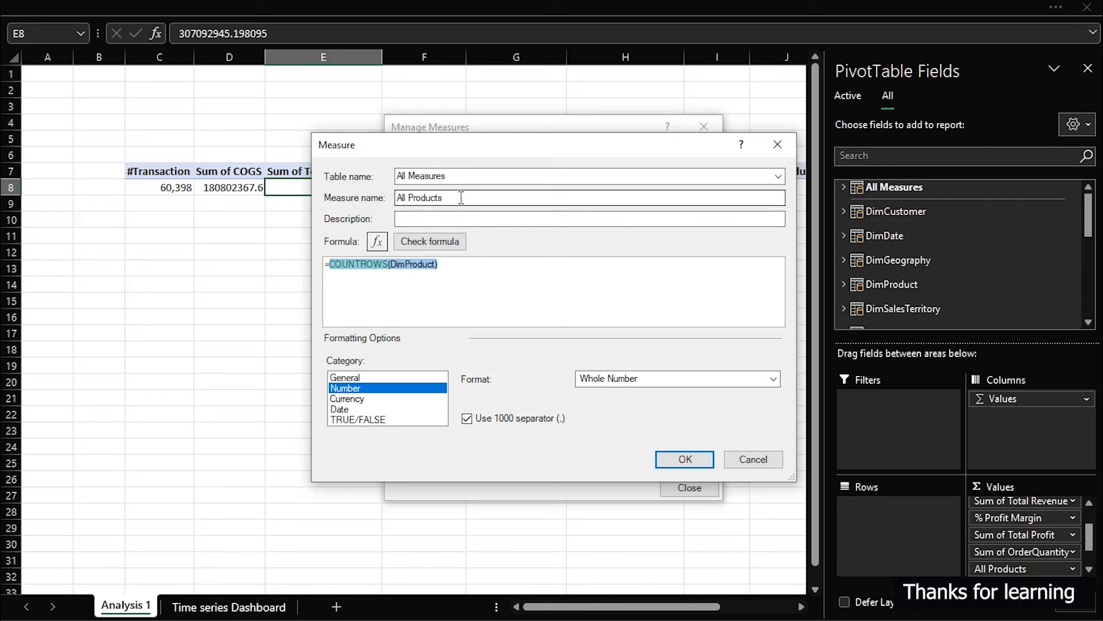
left_click(754, 459)
left_click(695, 489)
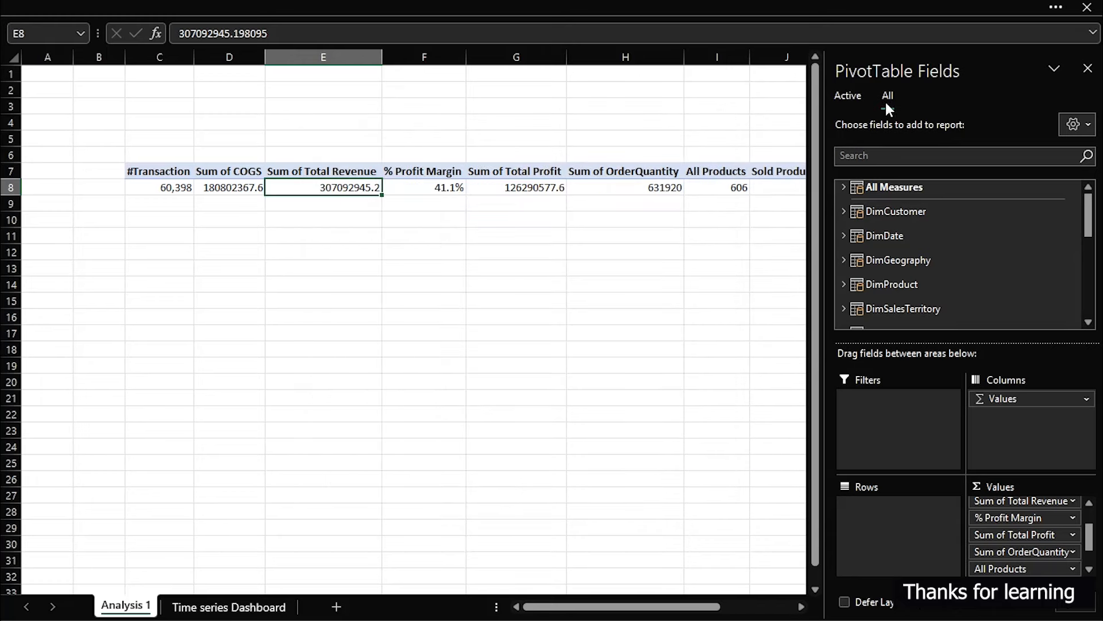
Step: Examine the All Products measure's formula from the PivotTable's All Measures table, and cancel the edit
left_click(845, 186)
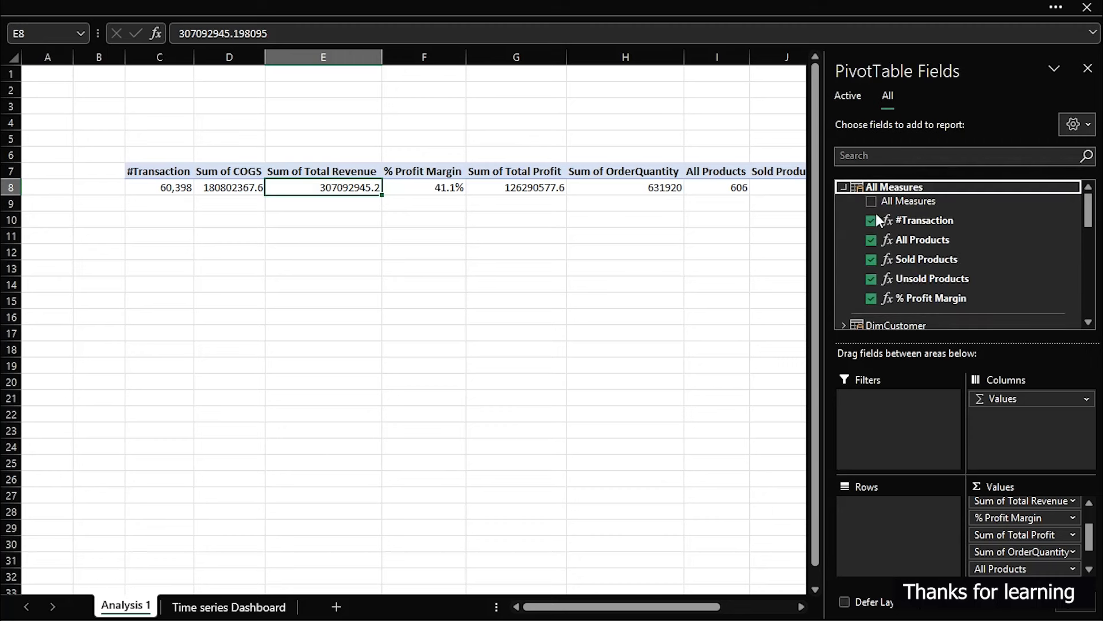
right_click(931, 243)
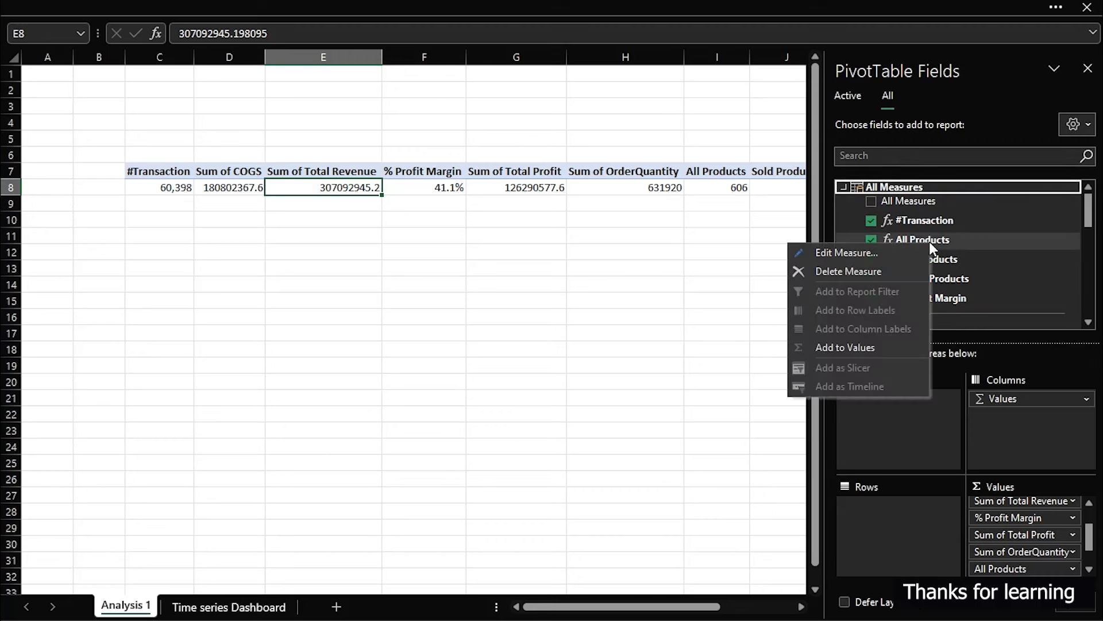
left_click(846, 252)
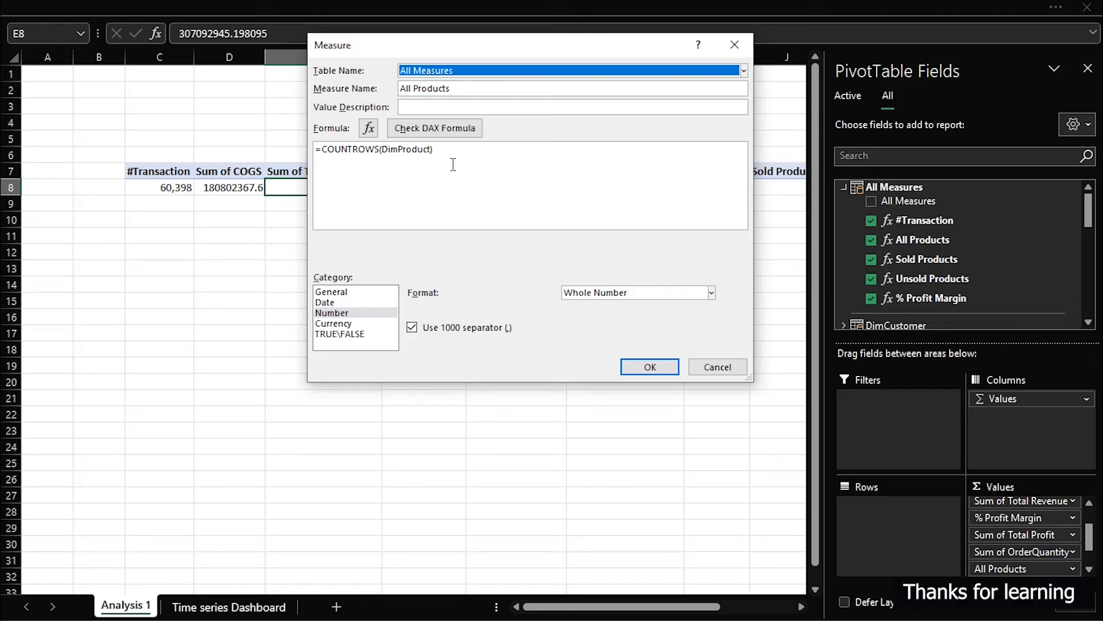
left_click(717, 366)
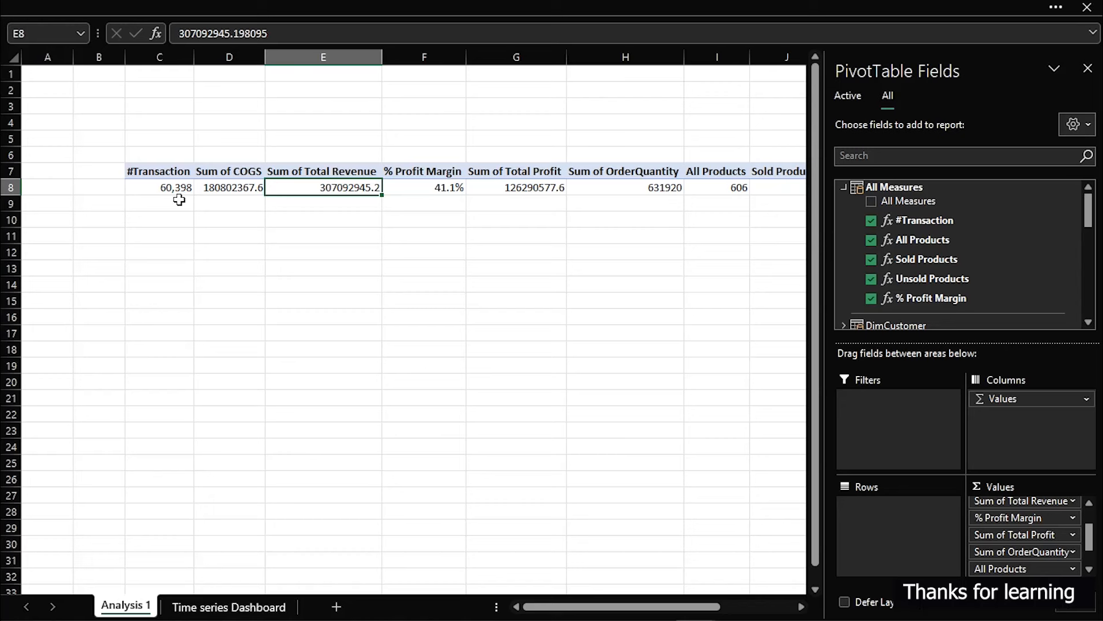
Step: Format the #Transaction, COGS, Total Revenue, Total Profit and OrderQuantity values with a thousands separator and no decimals
left_click(226, 191, "ctrl")
left_click(181, 191, "ctrl")
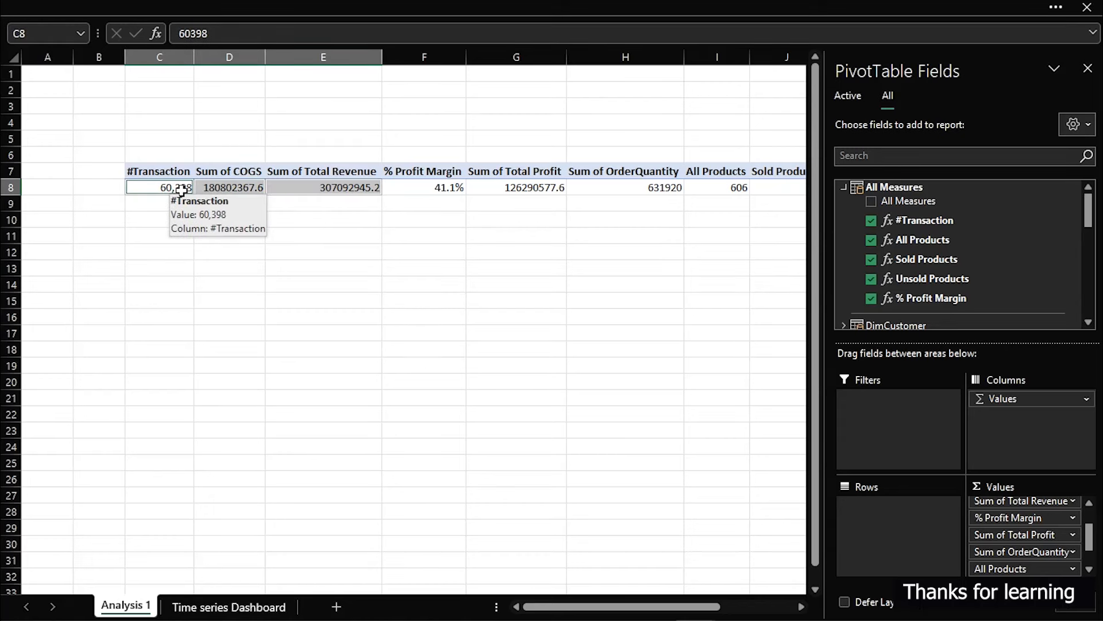
left_click(531, 189, "ctrl")
left_click(626, 189, "ctrl")
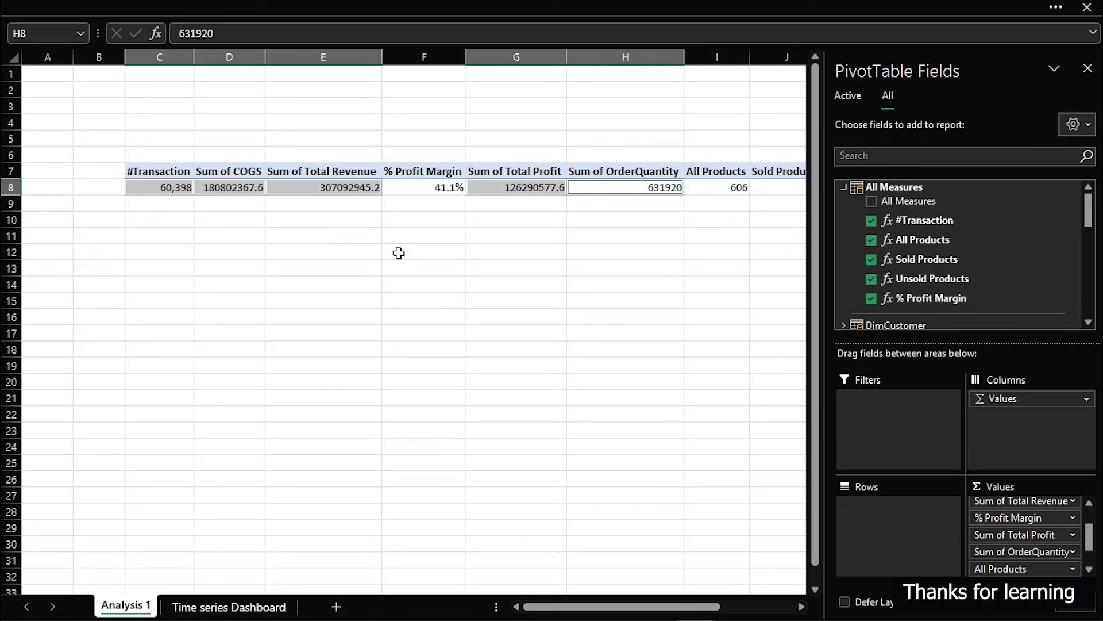
left_click(353, 7)
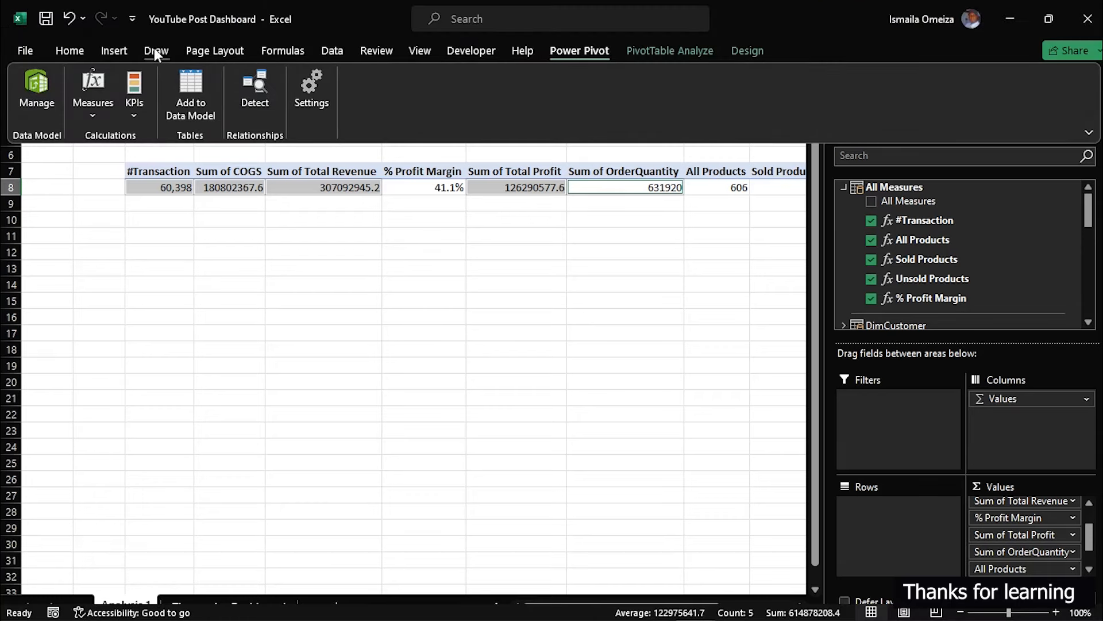
left_click(78, 50)
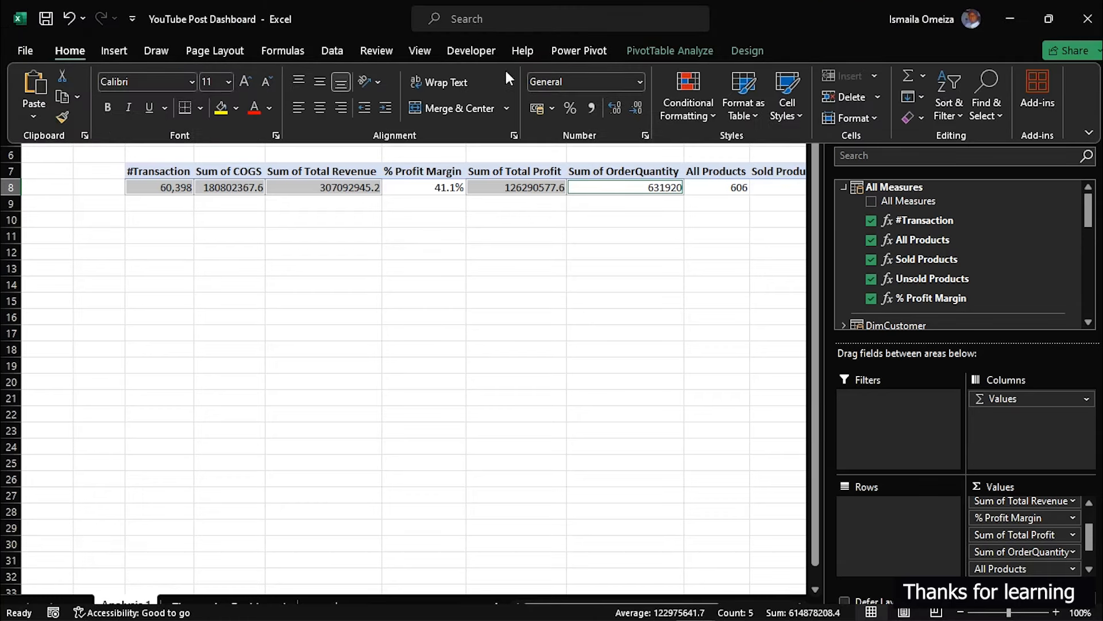
left_click(590, 106)
left_click(638, 106)
left_click(636, 104)
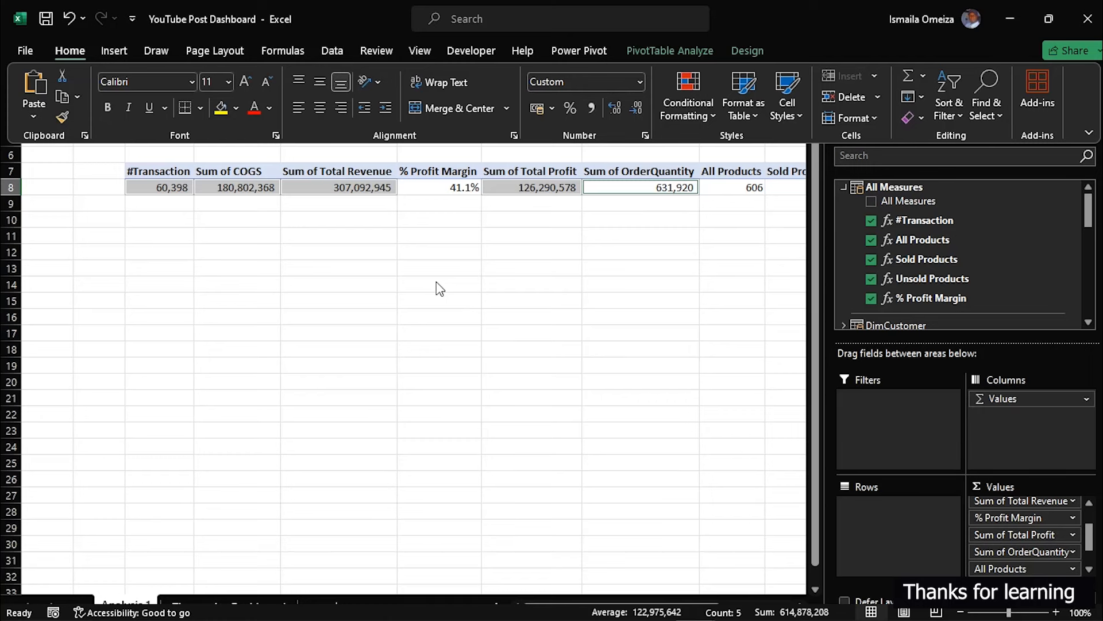
Step: Replace the selected values' custom number format code with the condition [<999999]
key("ctrl+shift+F1")
key("ctrl+1")
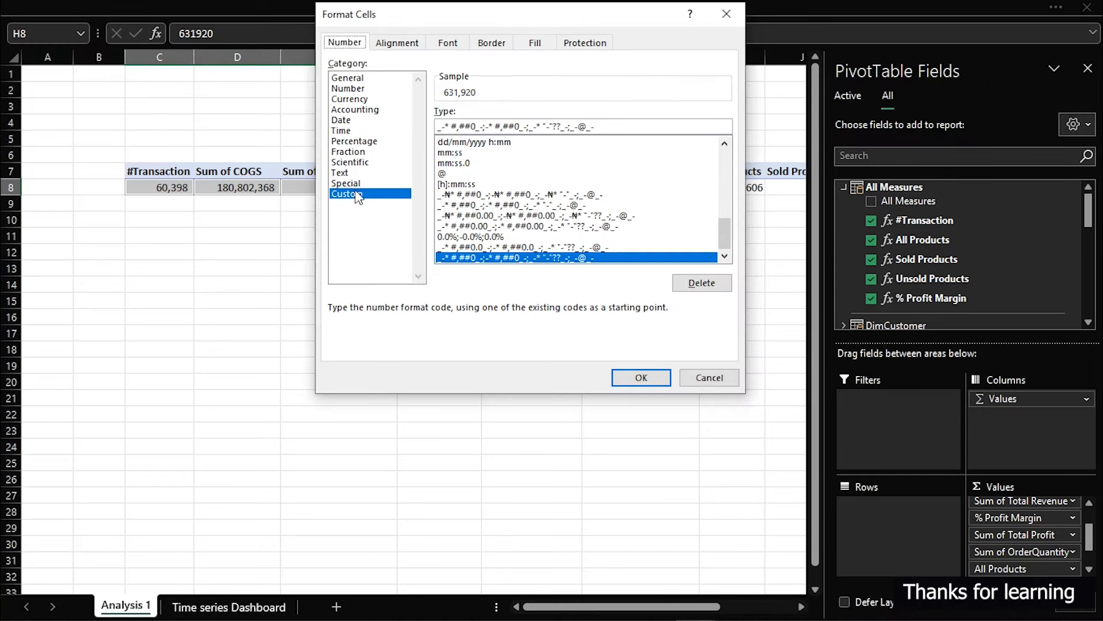
left_click_drag(595, 126, 464, 117)
key("BackSpace")
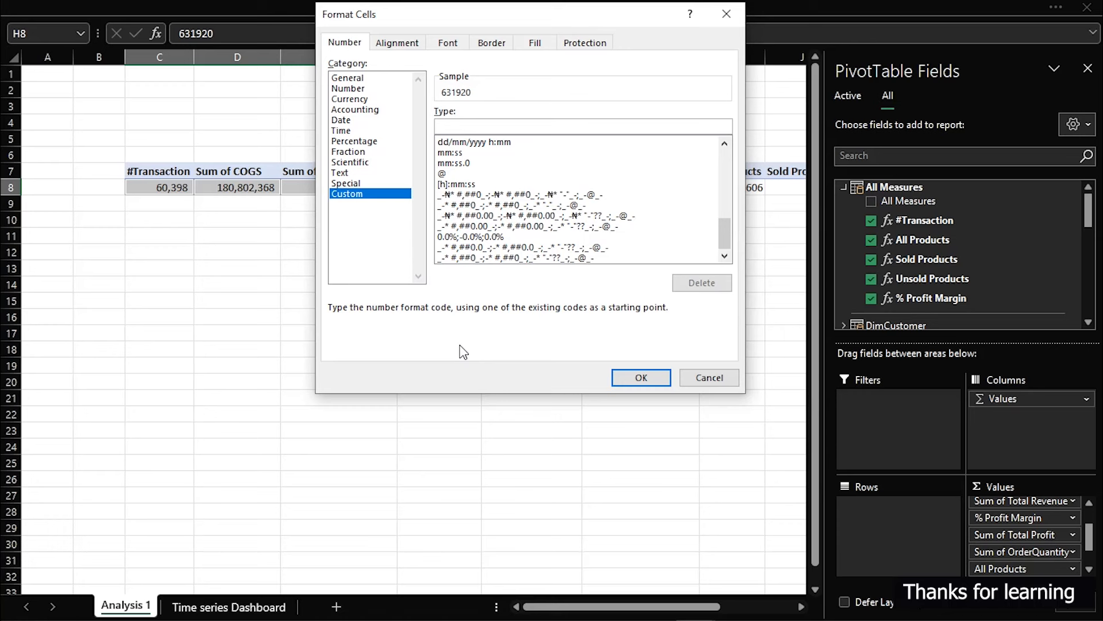
type("[99999")
type("9")
left_click(440, 126)
type("<")
left_click(492, 126)
type("]")
Step: Add 0.00," K" as the format for the [<999999] condition
type("0")
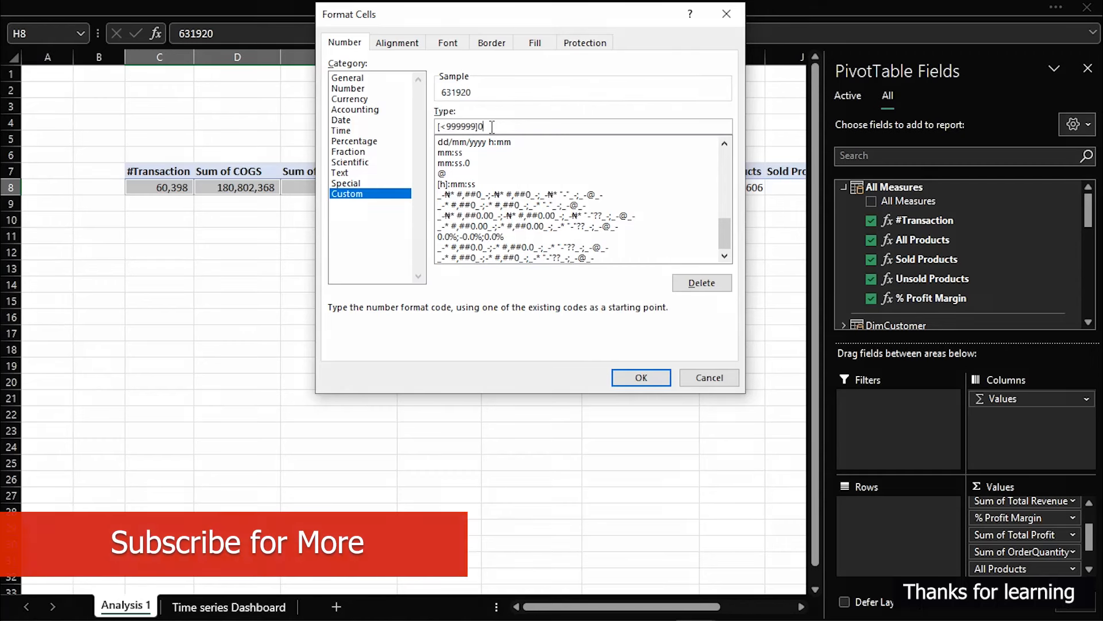
type(".00")
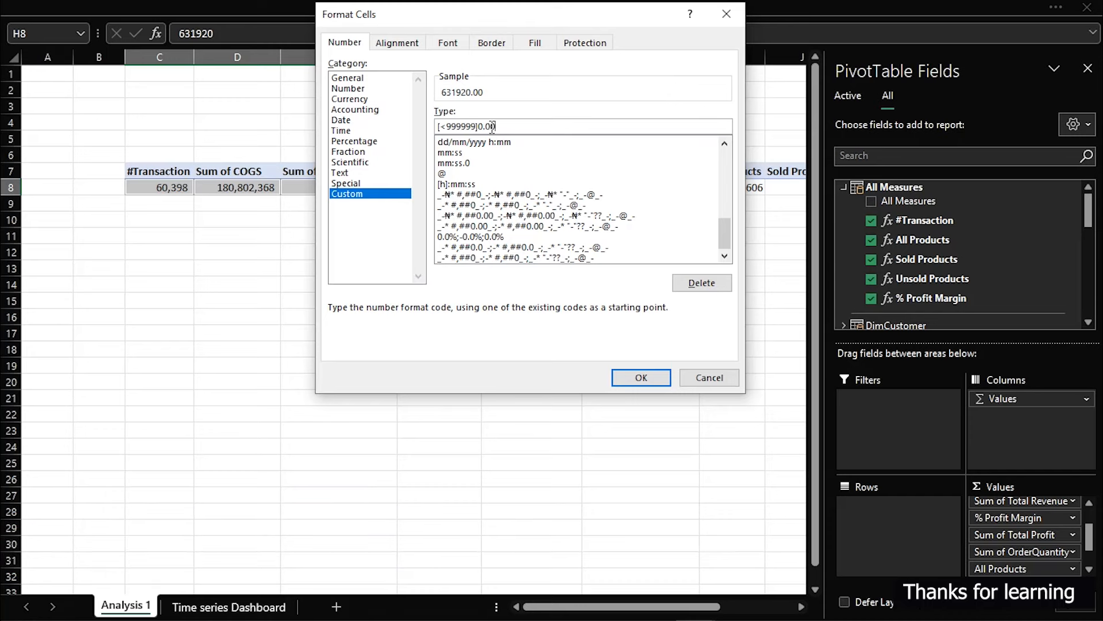
type(",")
type("\"K\"")
key("BackSpace")
Step: Add a second section to the custom format code reading [<999999999]0.00" M"
type(";")
type("[")
type("[<")
type("9999")
type("99999")
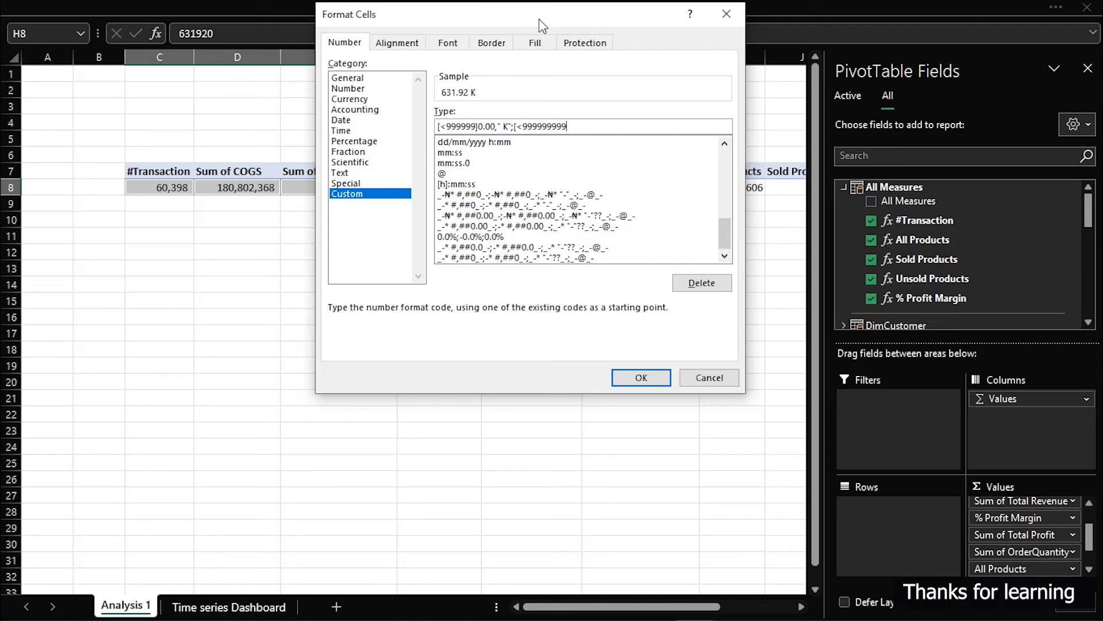
type("]0.00\"")
type("M\"")
Step: Add 0.00" B" as the final section of the custom format code and apply the format
type(";0.00\"")
type("B\"")
left_click(641, 378)
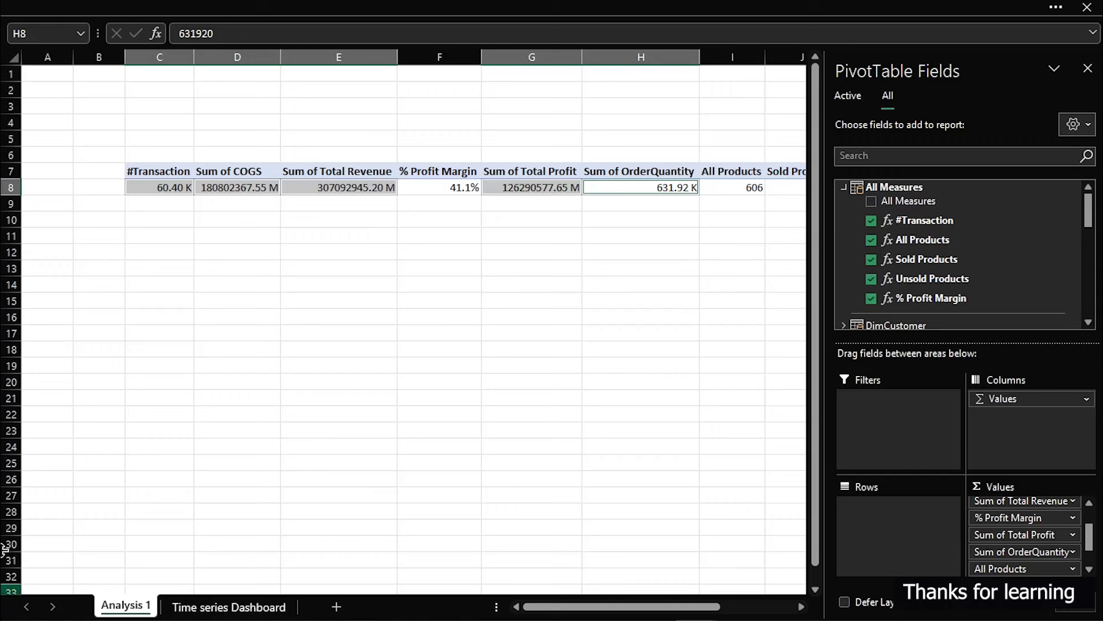
Step: Try to copy the Sum of OrderQuantity value's formatting onto the Sum of Total Profit value
left_click(596, 235)
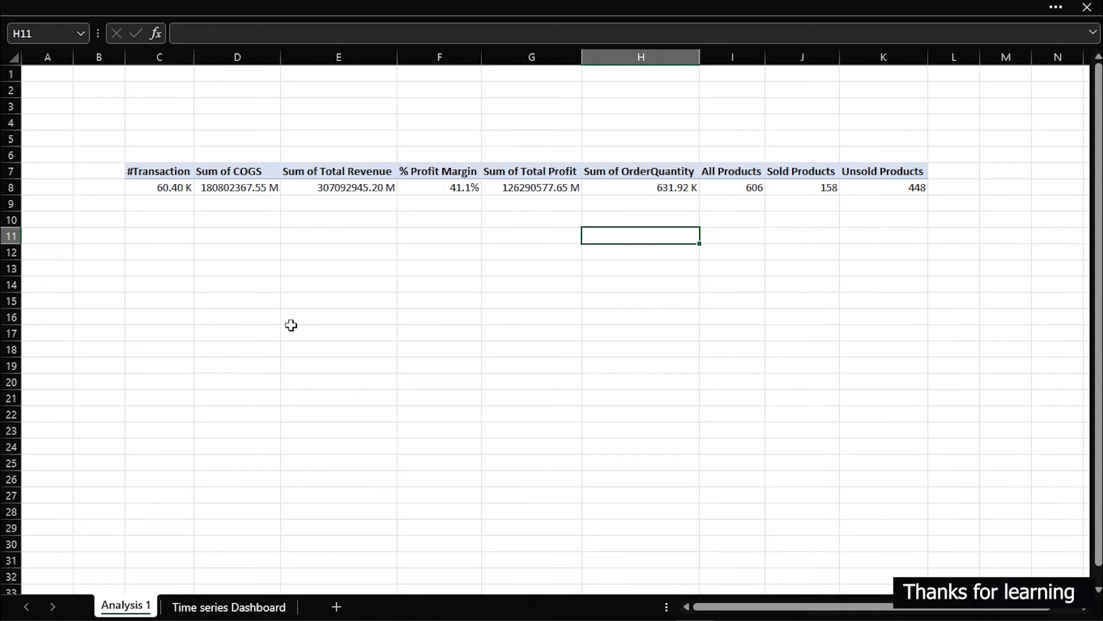
left_click(659, 187)
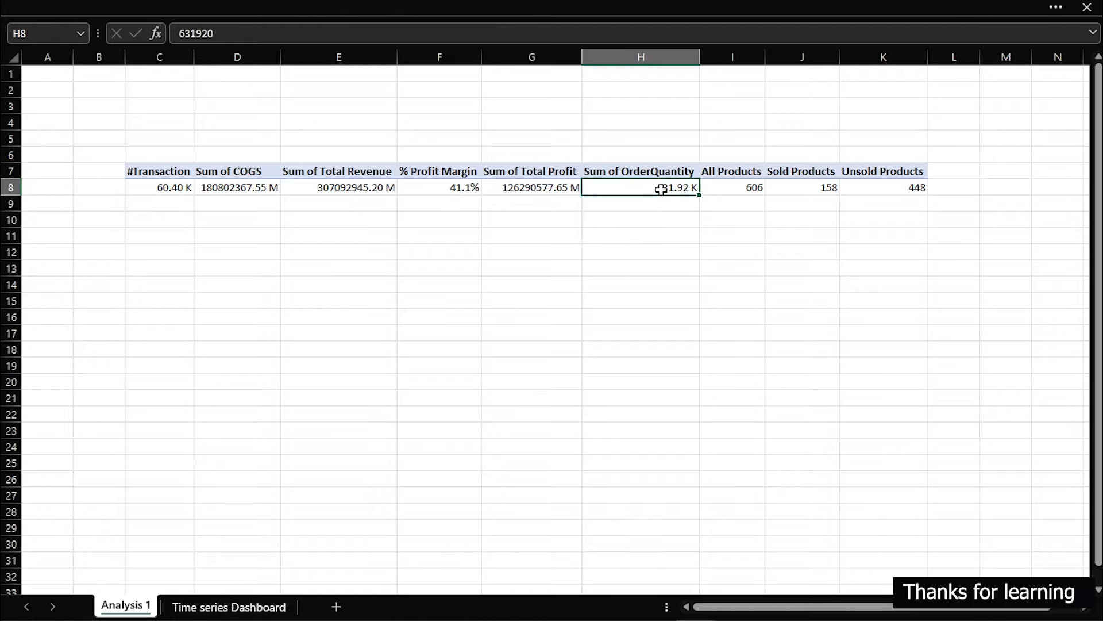
left_click(174, 3)
left_click(62, 119)
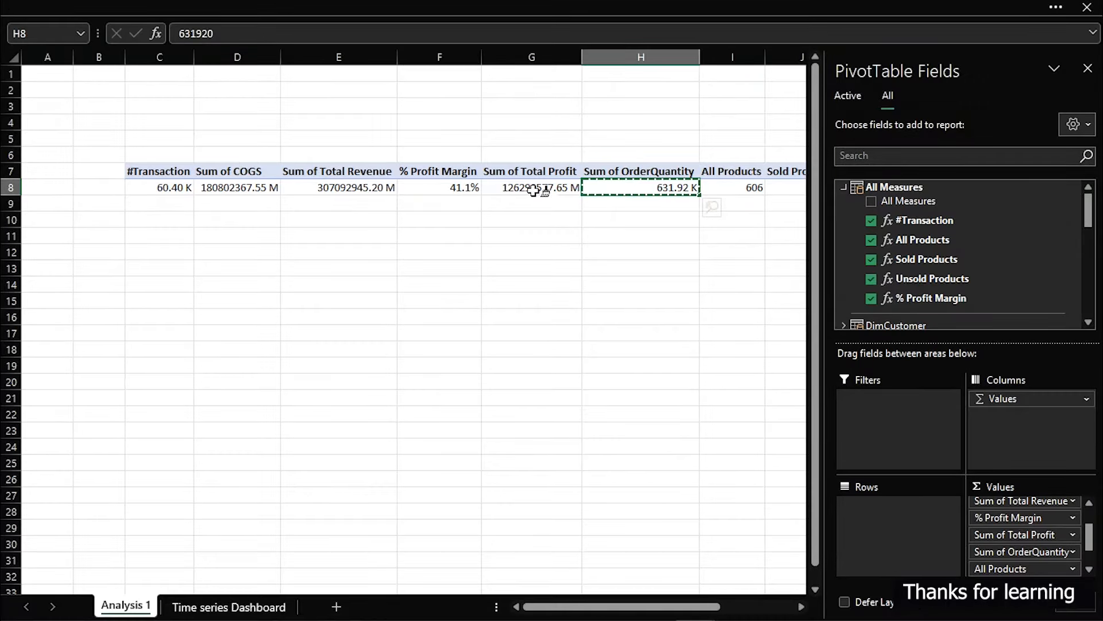
left_click(534, 191)
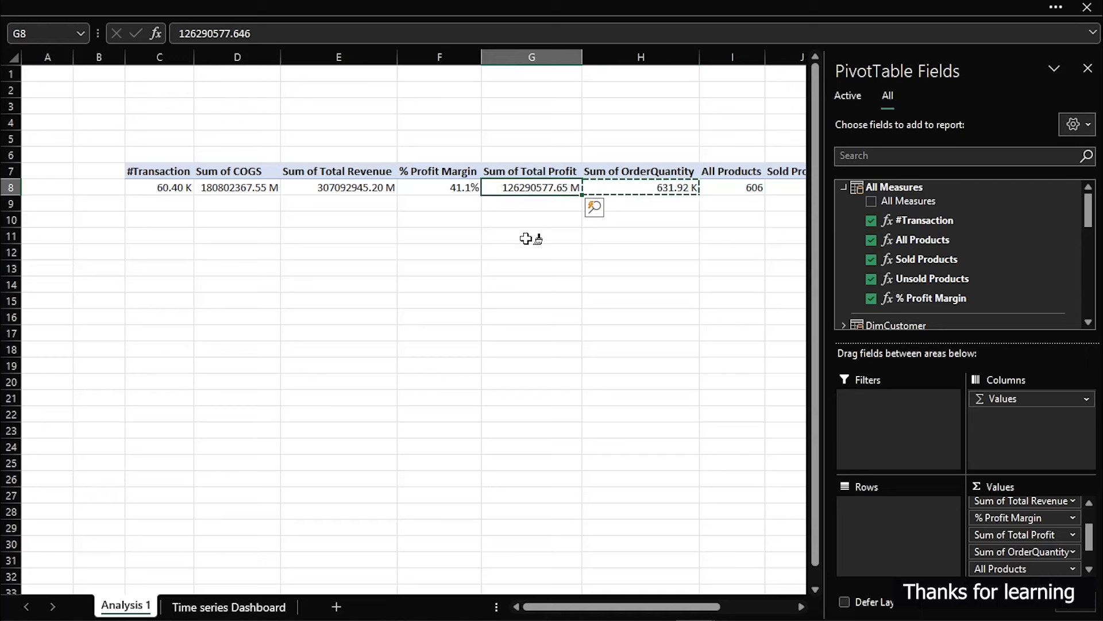
key("Escape")
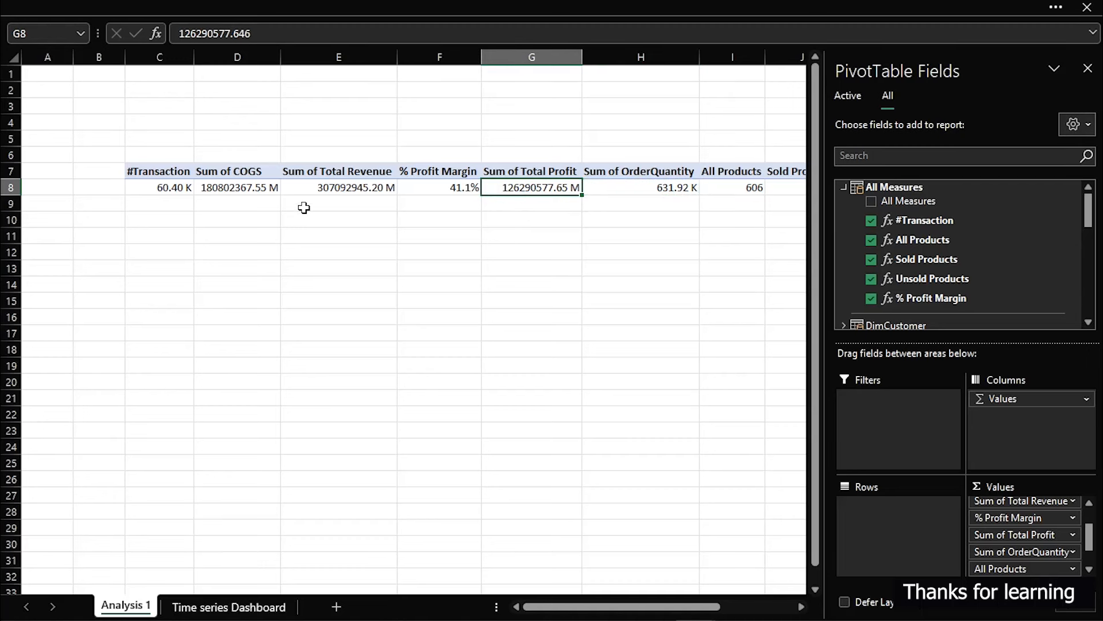
Step: Change the millions section of the Sum of COGS value's custom format to 0.00,," M" and apply it
left_click(229, 188)
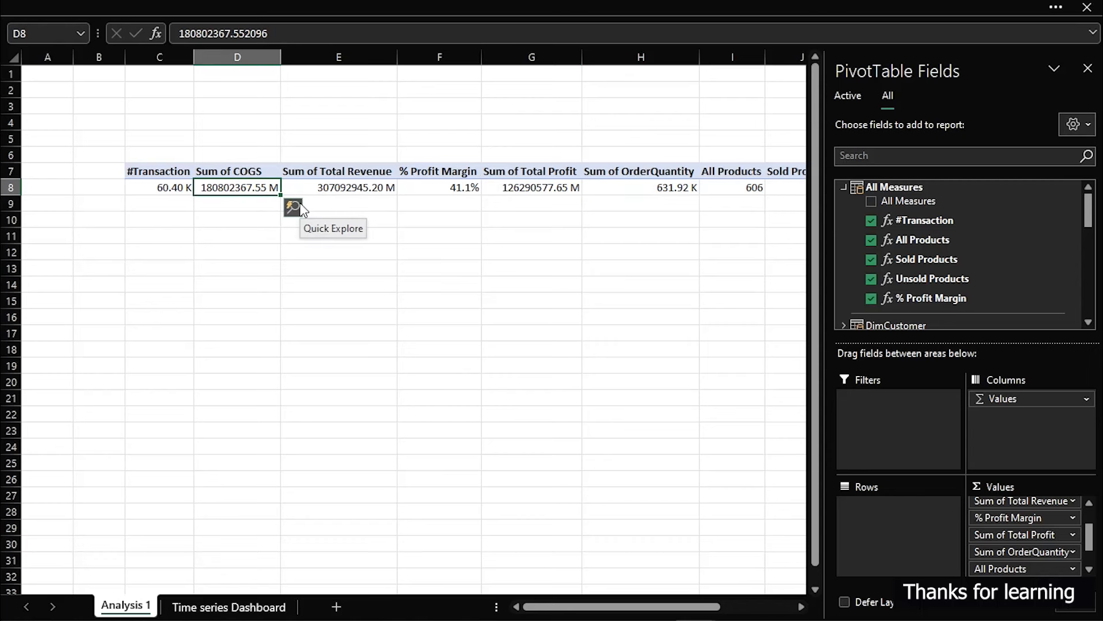
key("ctrl+1")
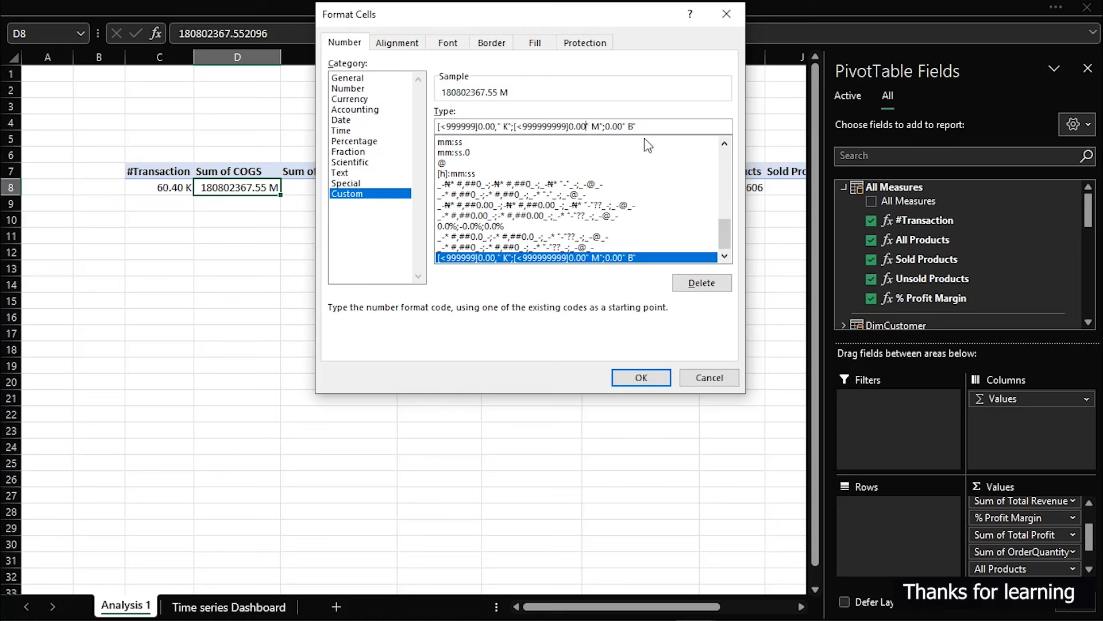
type(",,")
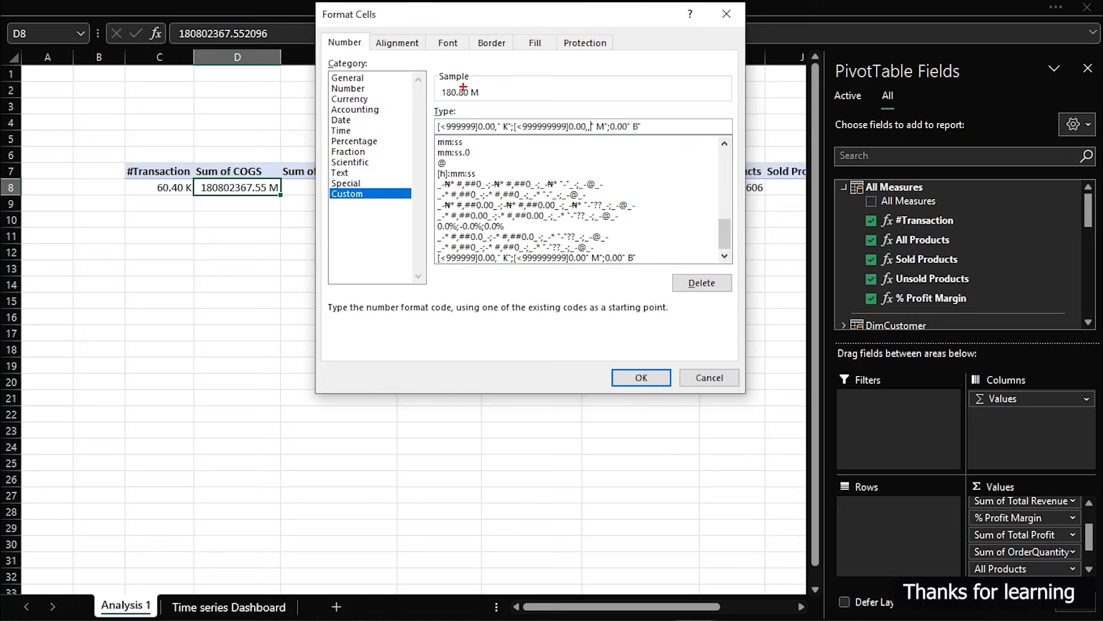
left_click_drag(452, 101, 482, 99)
left_click(625, 375)
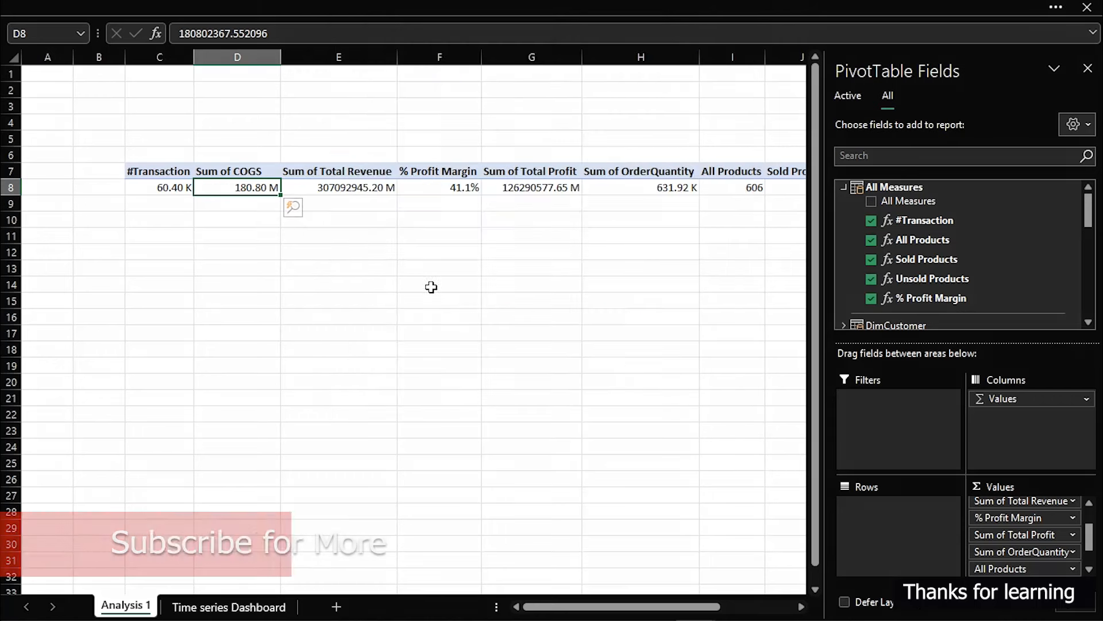
Step: Copy the Sum of COGS value's formatting onto the Sum of Total Revenue value with Format Painter
left_click(86, 8)
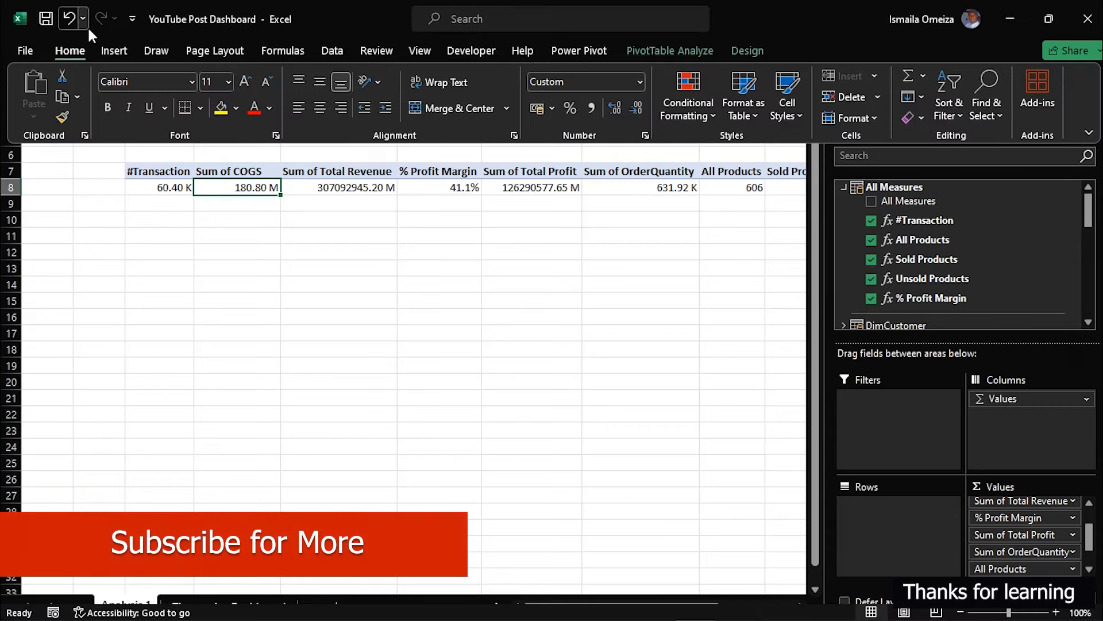
left_click(61, 116)
left_click(358, 187)
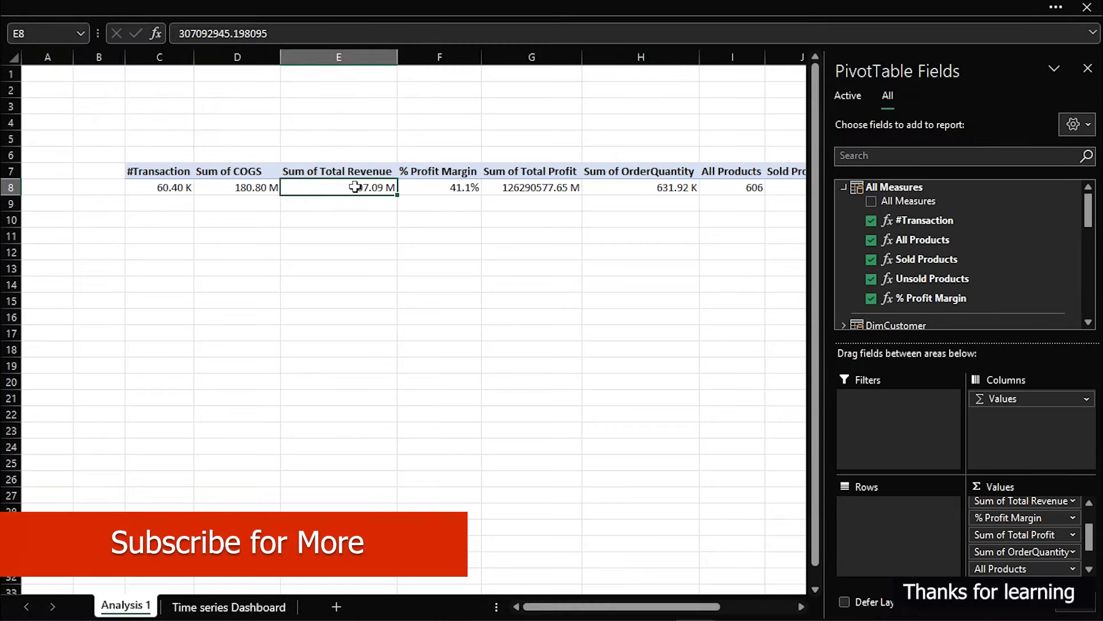
Step: Copy the Sum of Total Revenue value's formatting onto the Sum of Total Profit value with Format Painter
left_click(80, 8)
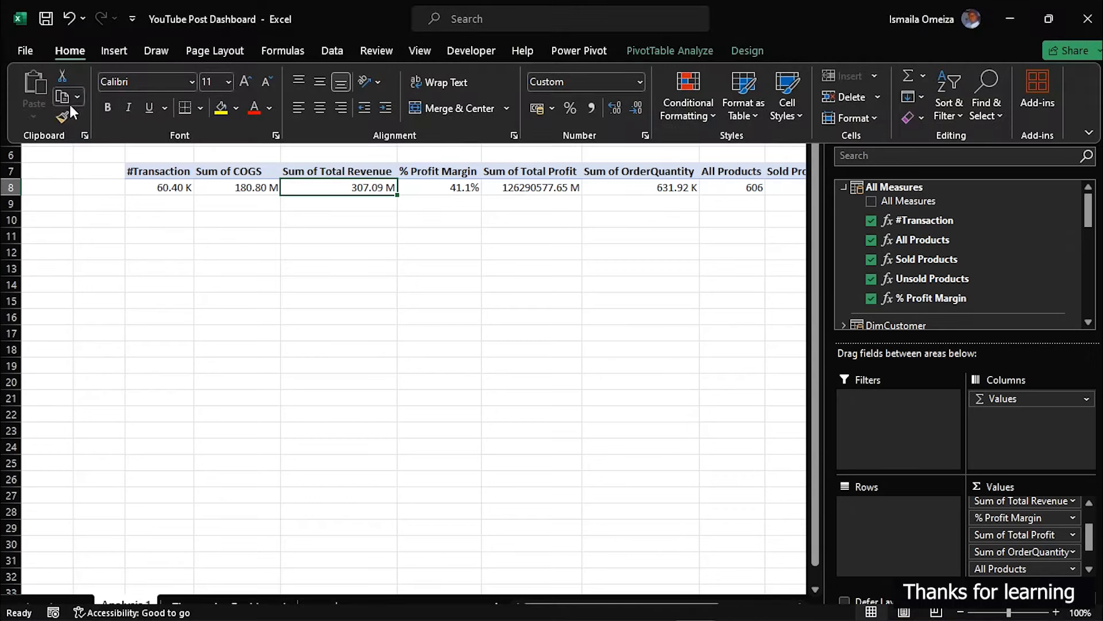
left_click(64, 120)
left_click(563, 193)
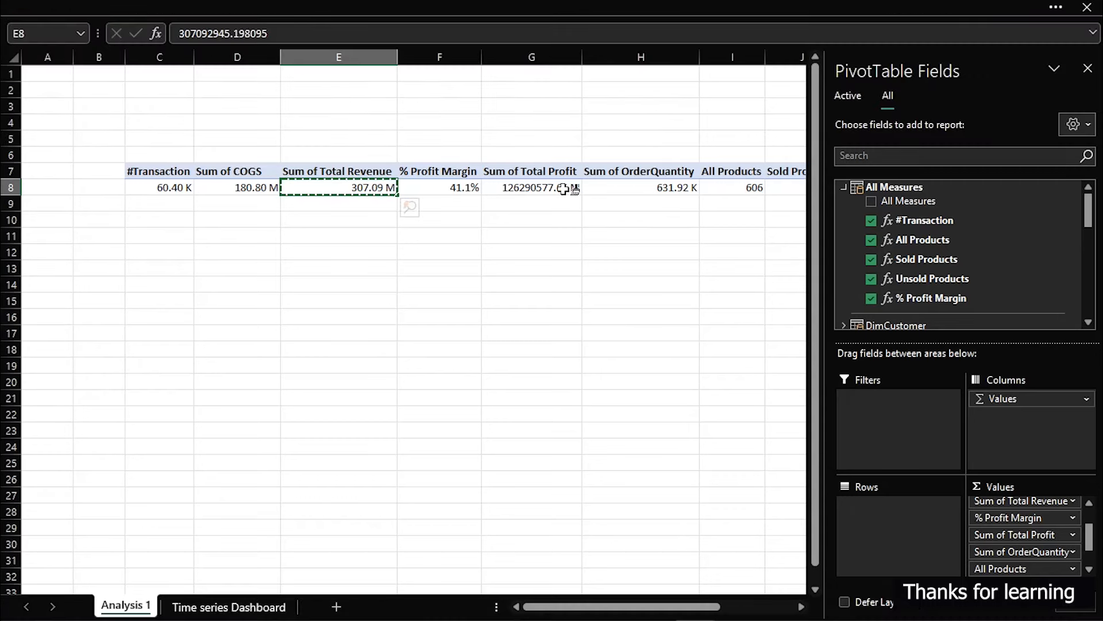
left_click(570, 266)
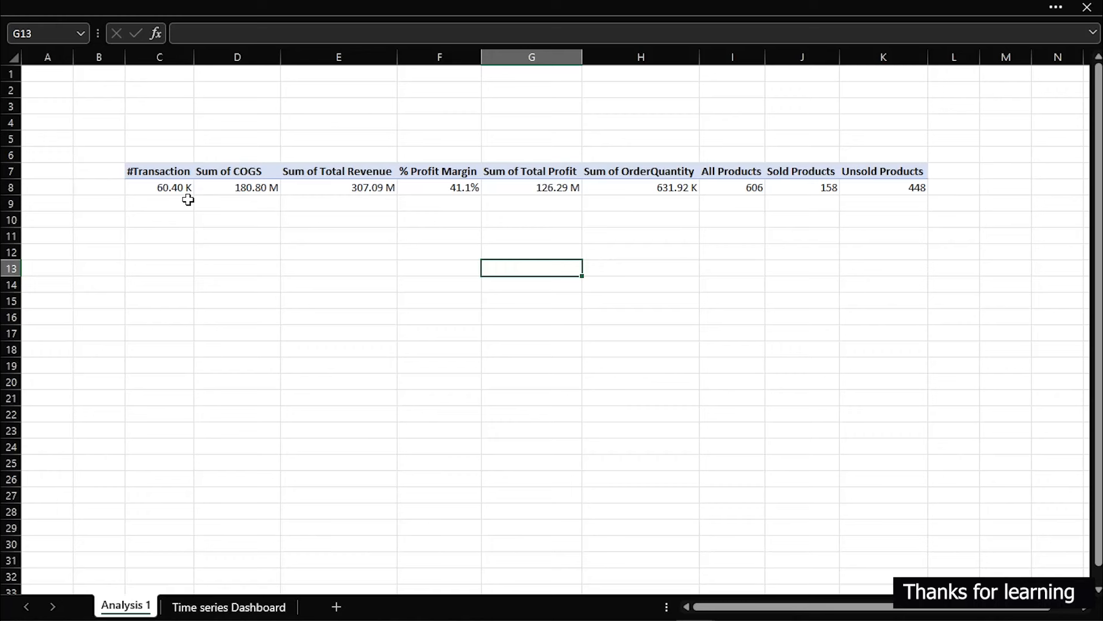
Step: Select the Sum of COGS, Sum of Total Revenue and Sum of Total Profit values together and examine their custom format code
left_click(327, 188)
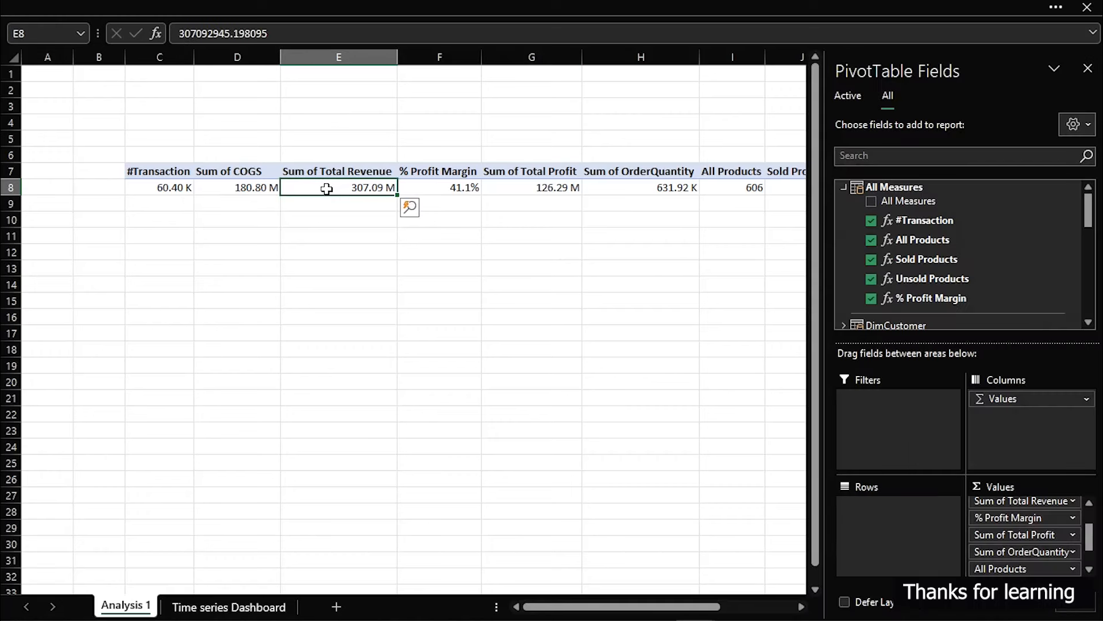
mouse_move(326, 188)
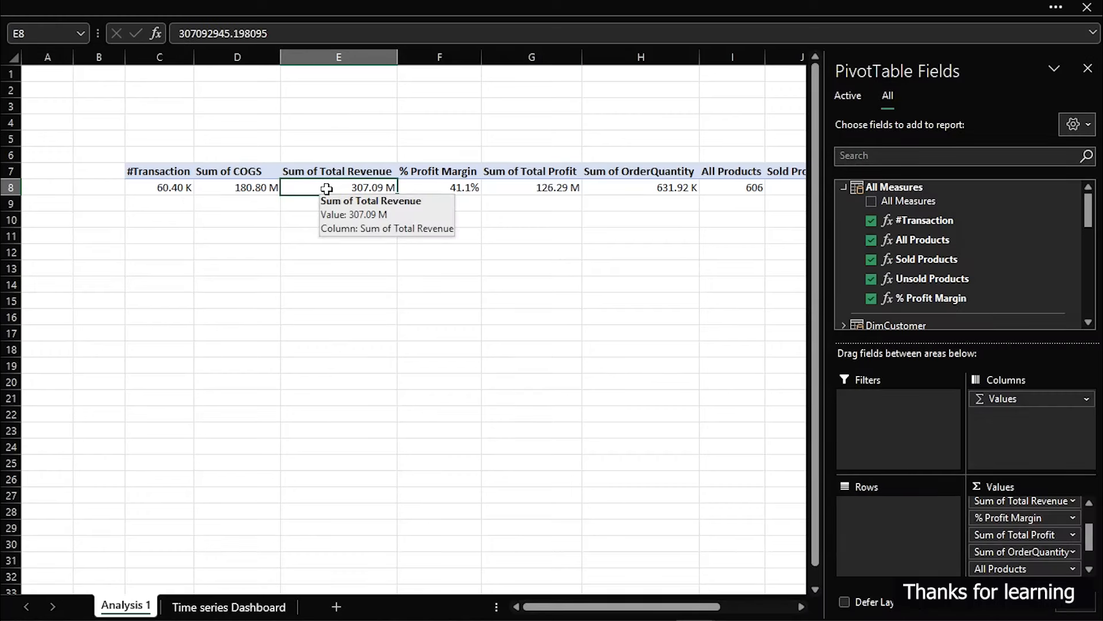
left_click(251, 187, "ctrl")
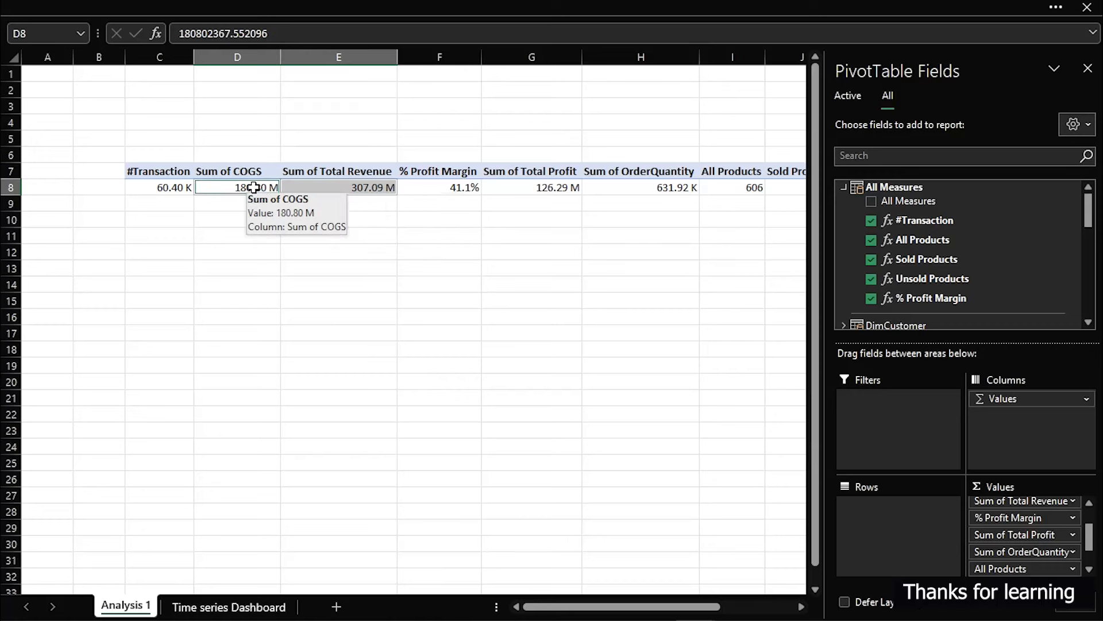
left_click(529, 190, "ctrl")
mouse_move(530, 190)
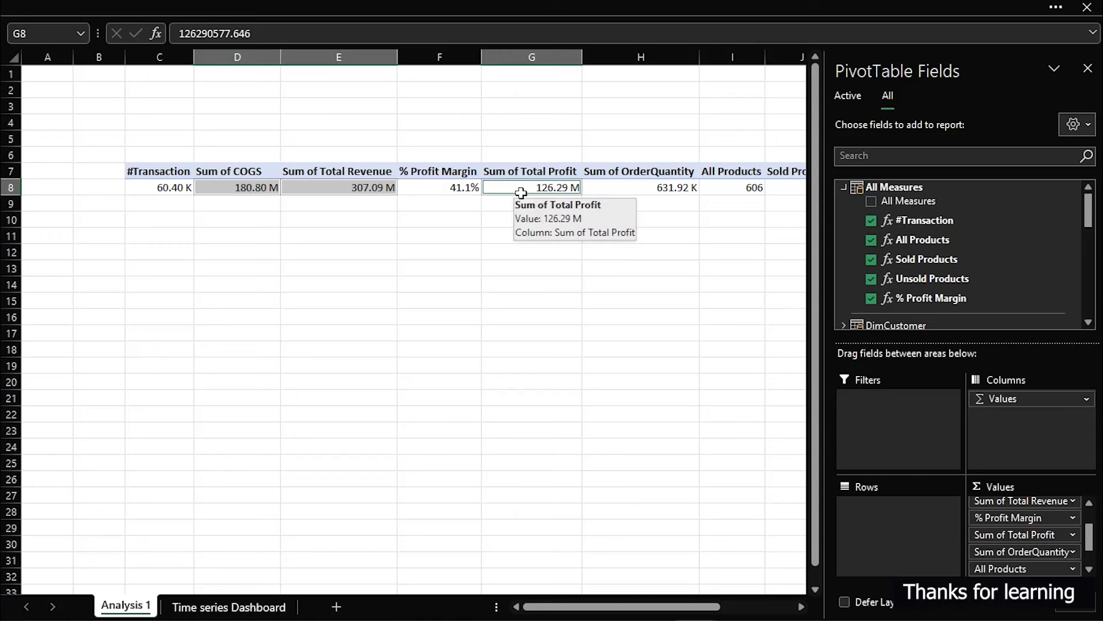
mouse_move(642, 182)
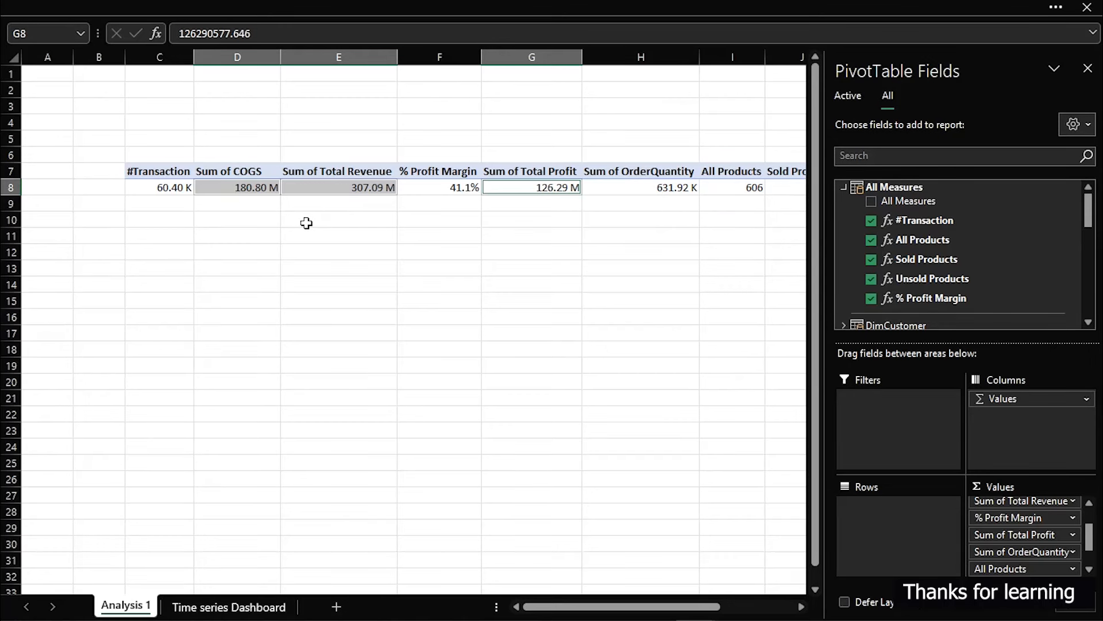
mouse_move(630, 612)
left_mouse_down()
mouse_move(693, 613)
mouse_move(629, 615)
left_mouse_up()
key("ctrl+1")
left_click(665, 124)
left_click_drag(666, 124, 435, 129)
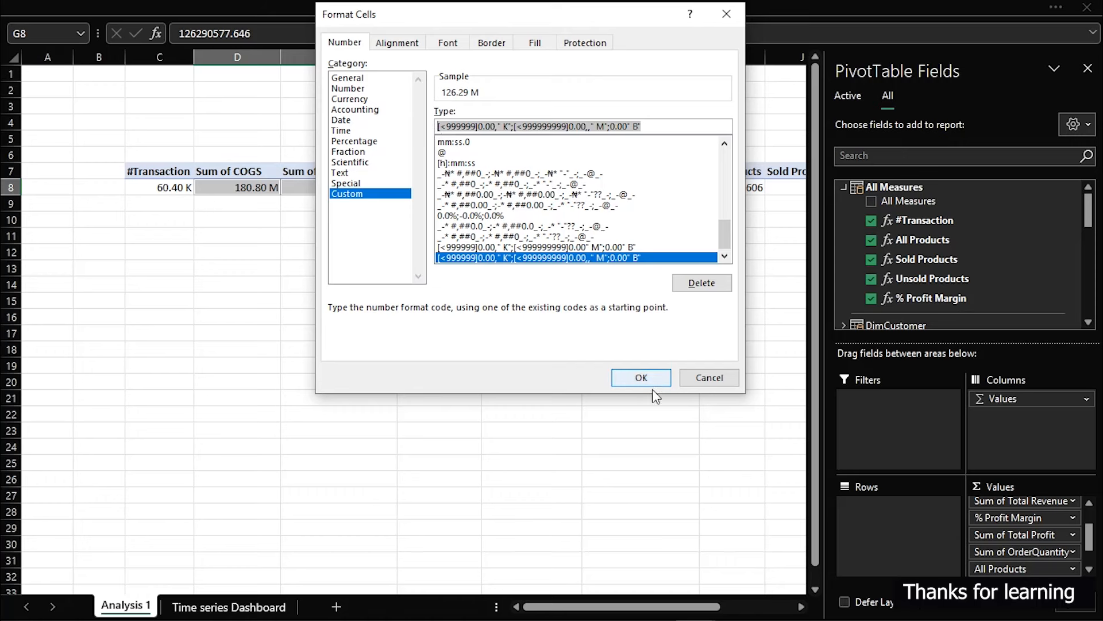
left_click(709, 379)
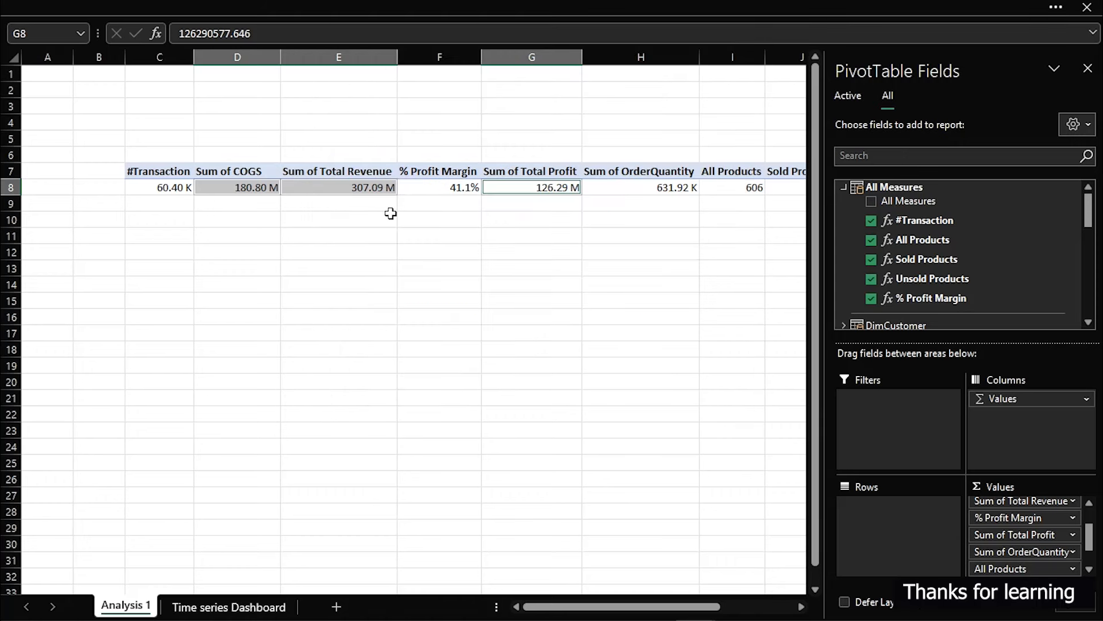
Step: Add a $ before 0.00 in the K, M and B sections of the three selected values' custom format and apply it
key("ctrl+1")
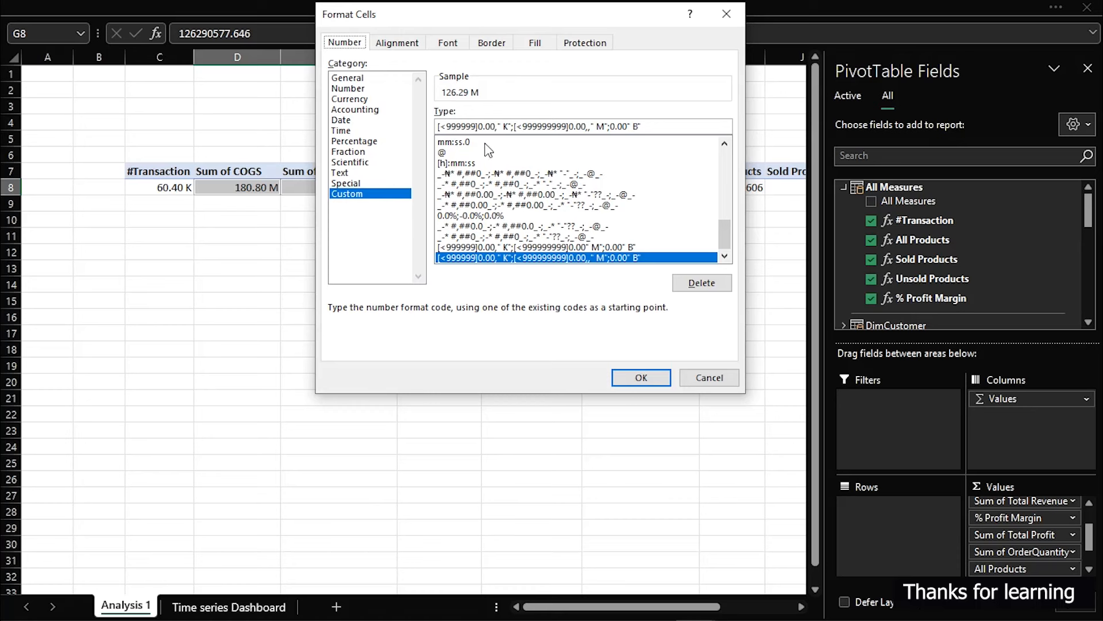
left_click(480, 127)
type("$")
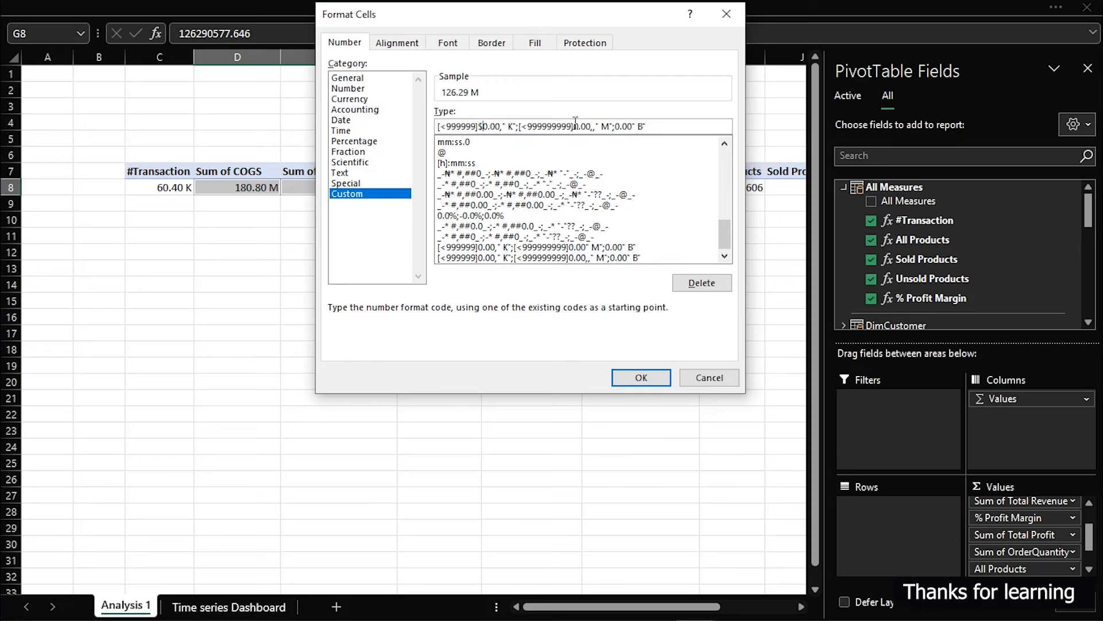
type("$")
type("$")
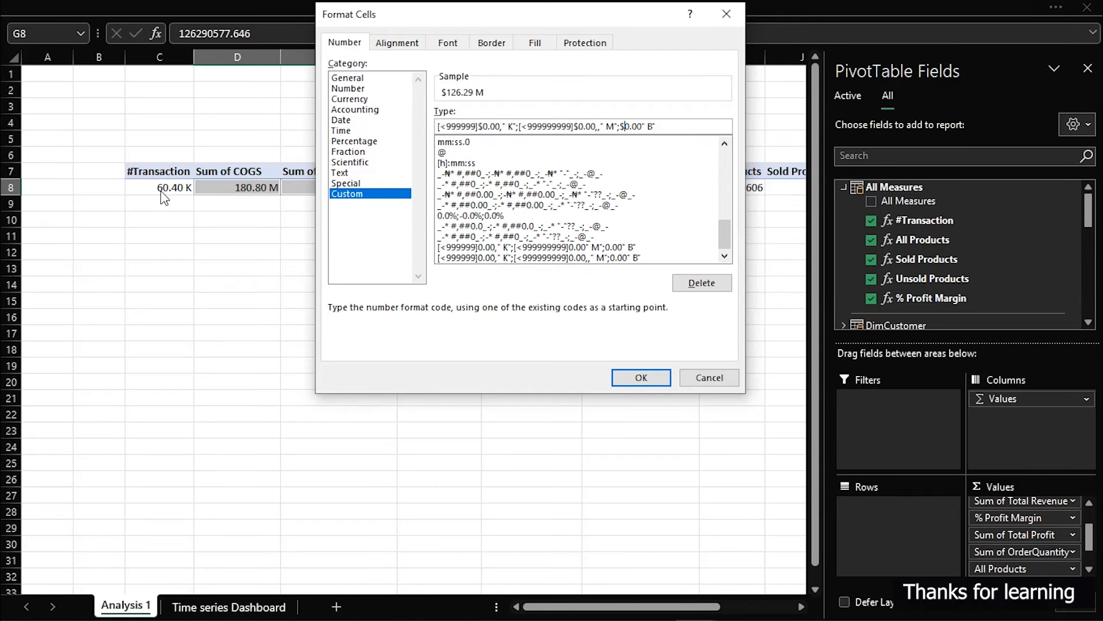
left_click(640, 377)
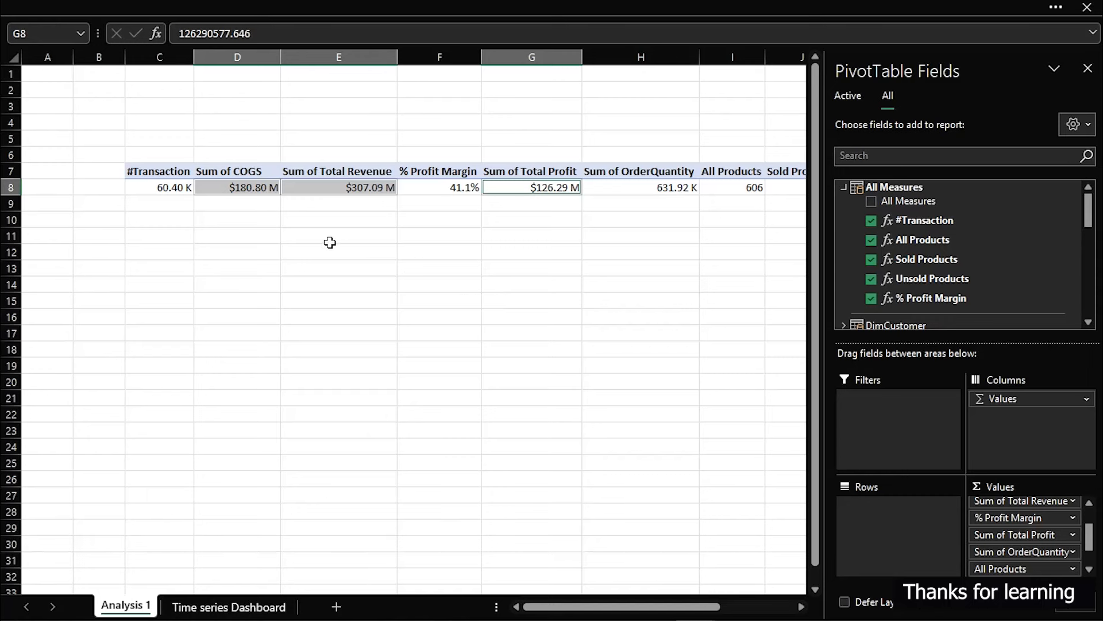
left_click(159, 190)
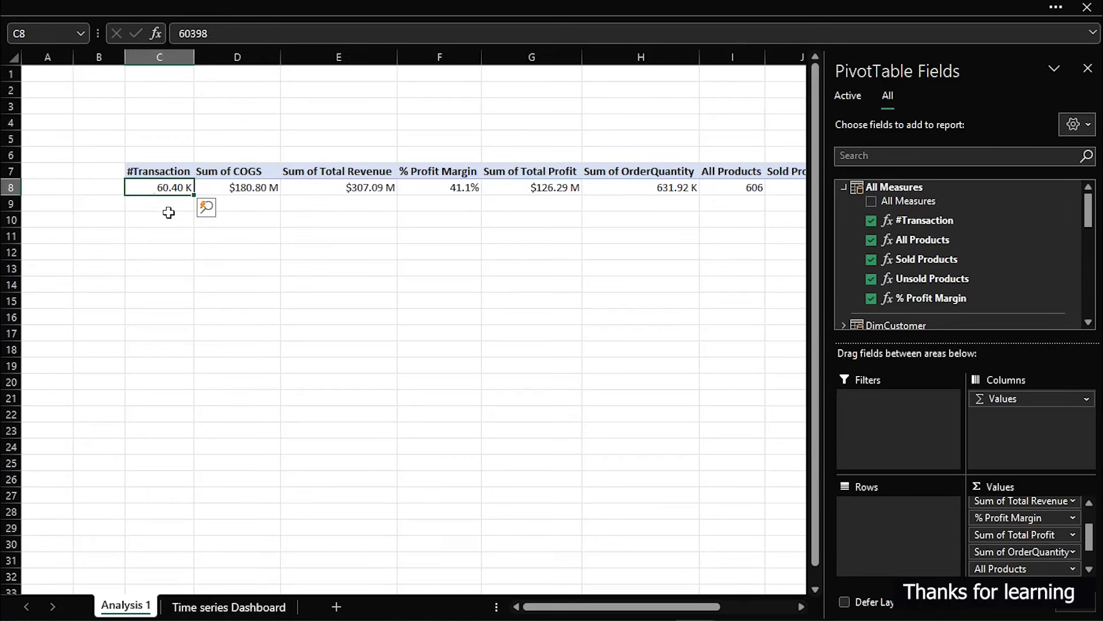
mouse_move(683, 189)
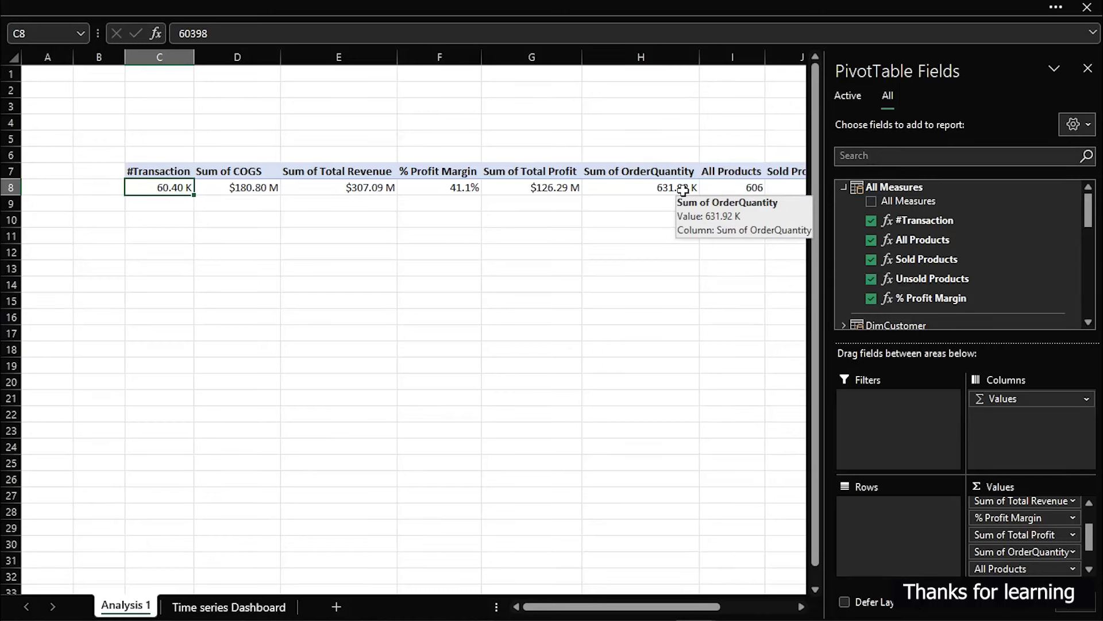
left_click(519, 239)
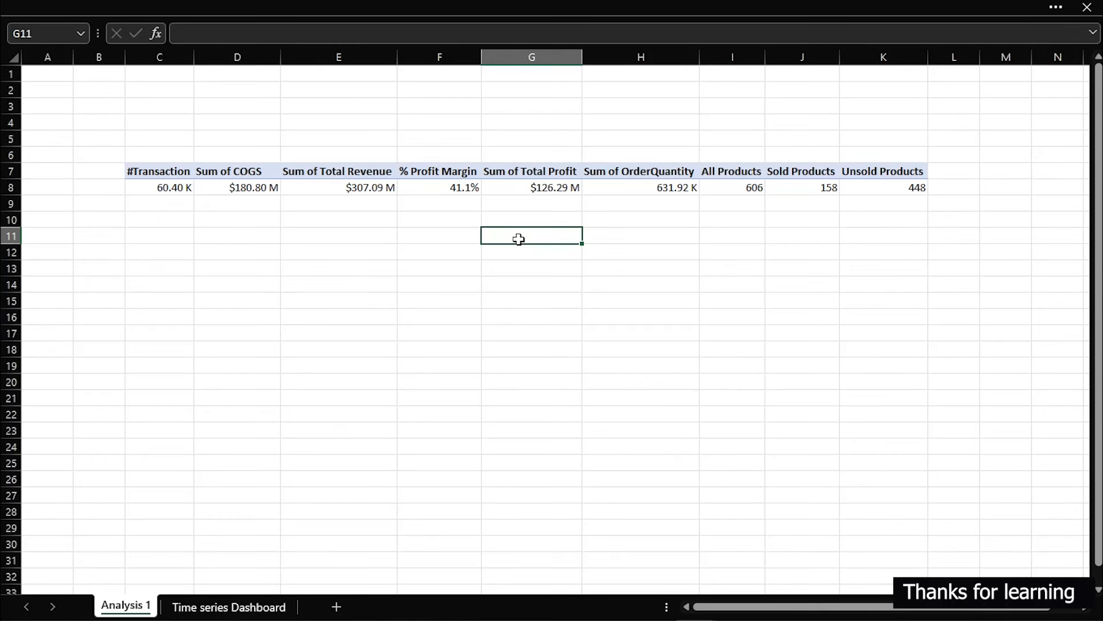
Step: Switch to the Microsoft Excel Sales Dashboard workbook to view the finished Adventure Works dashboard for reference
mouse_move(519, 617)
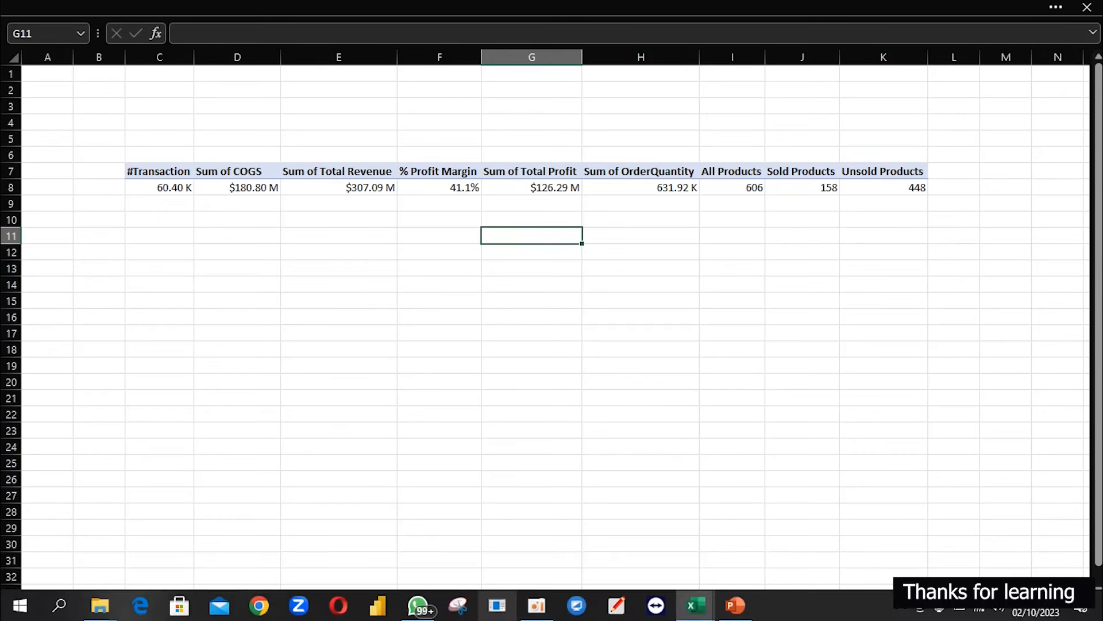
mouse_move(688, 616)
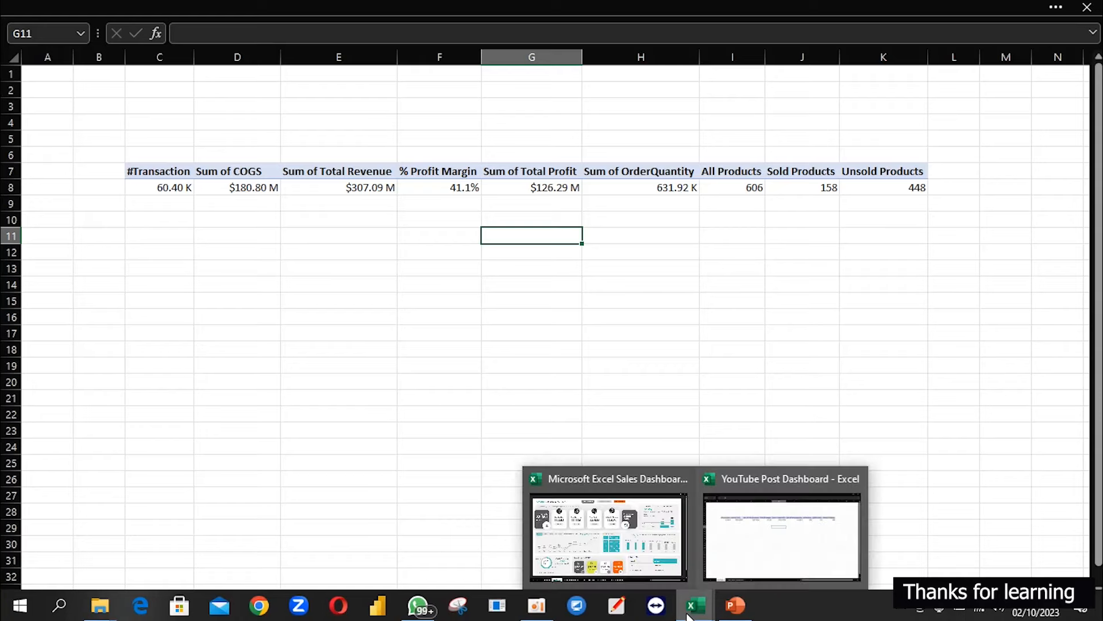
left_click(626, 575)
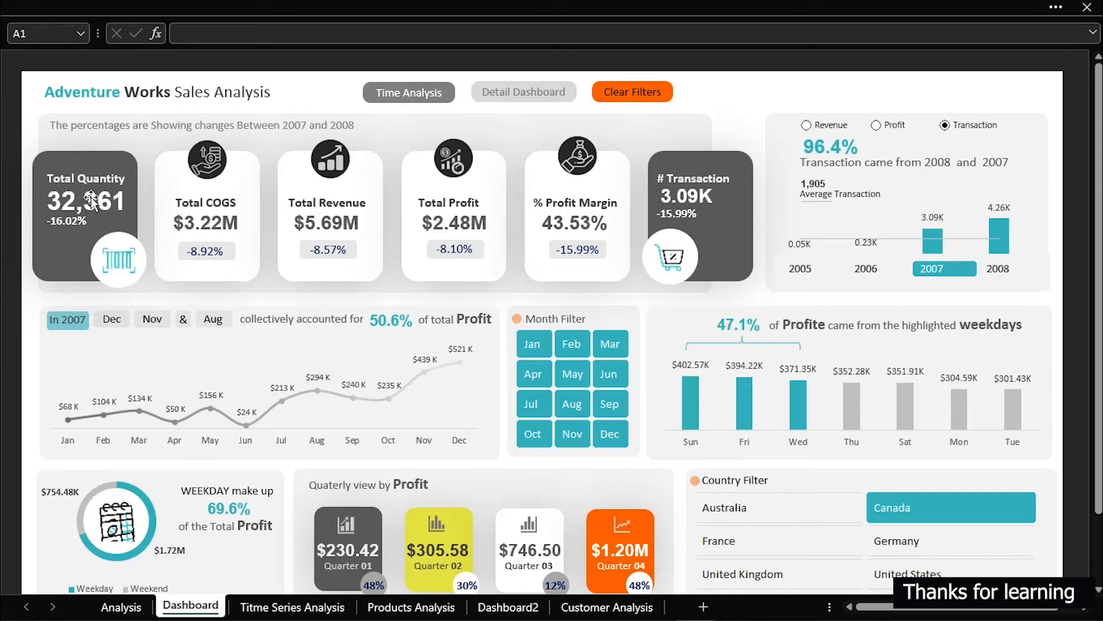